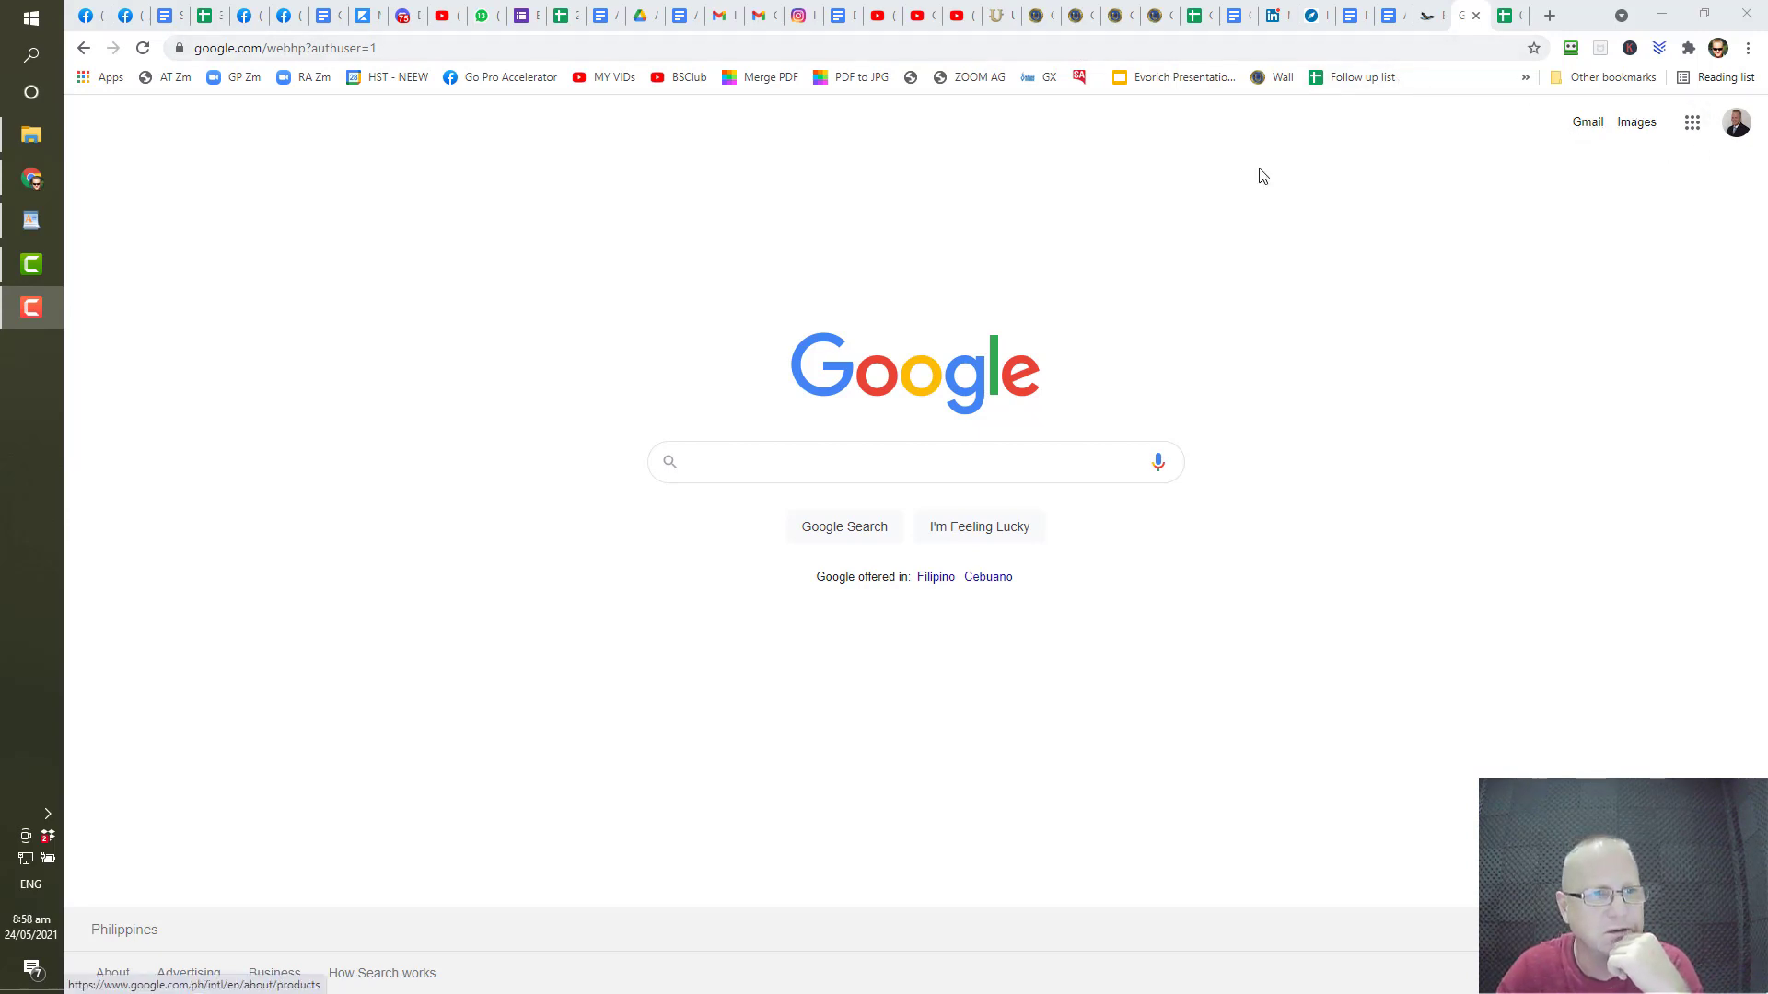
# - Open Google Drive's My Drive from the Google apps launcher on the Google home page
pyautogui.moveTo(18, 307)
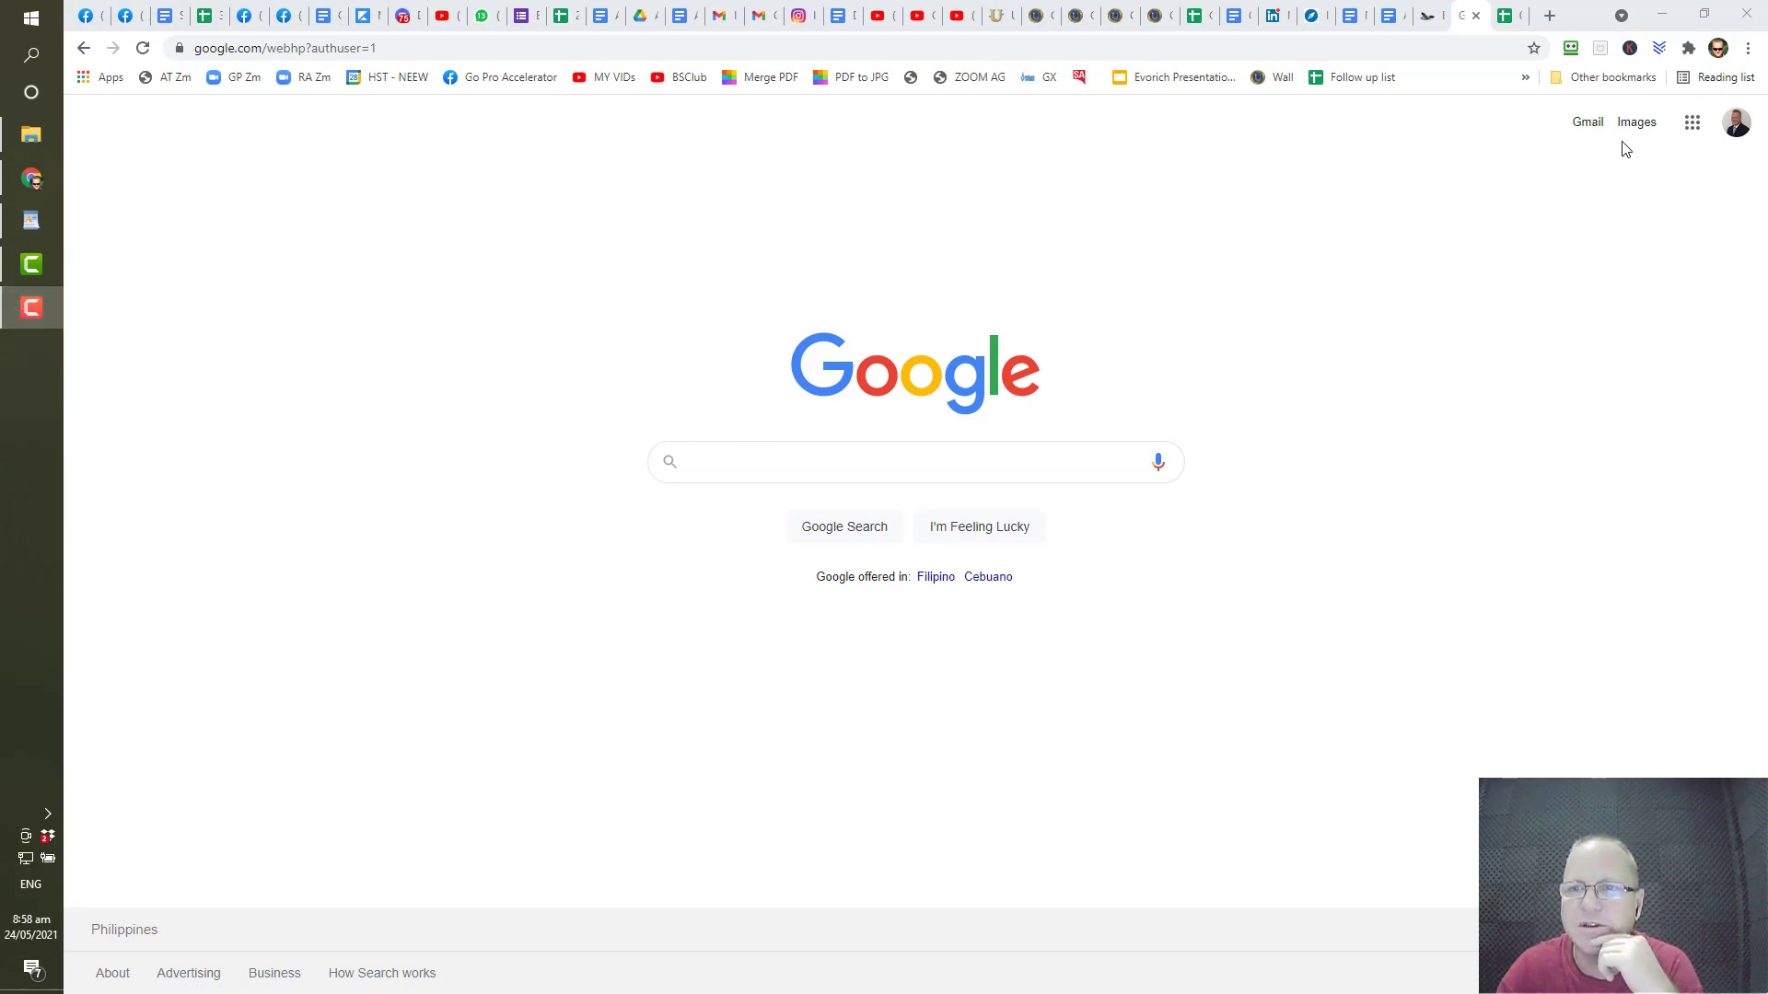
pyautogui.click(1692, 129)
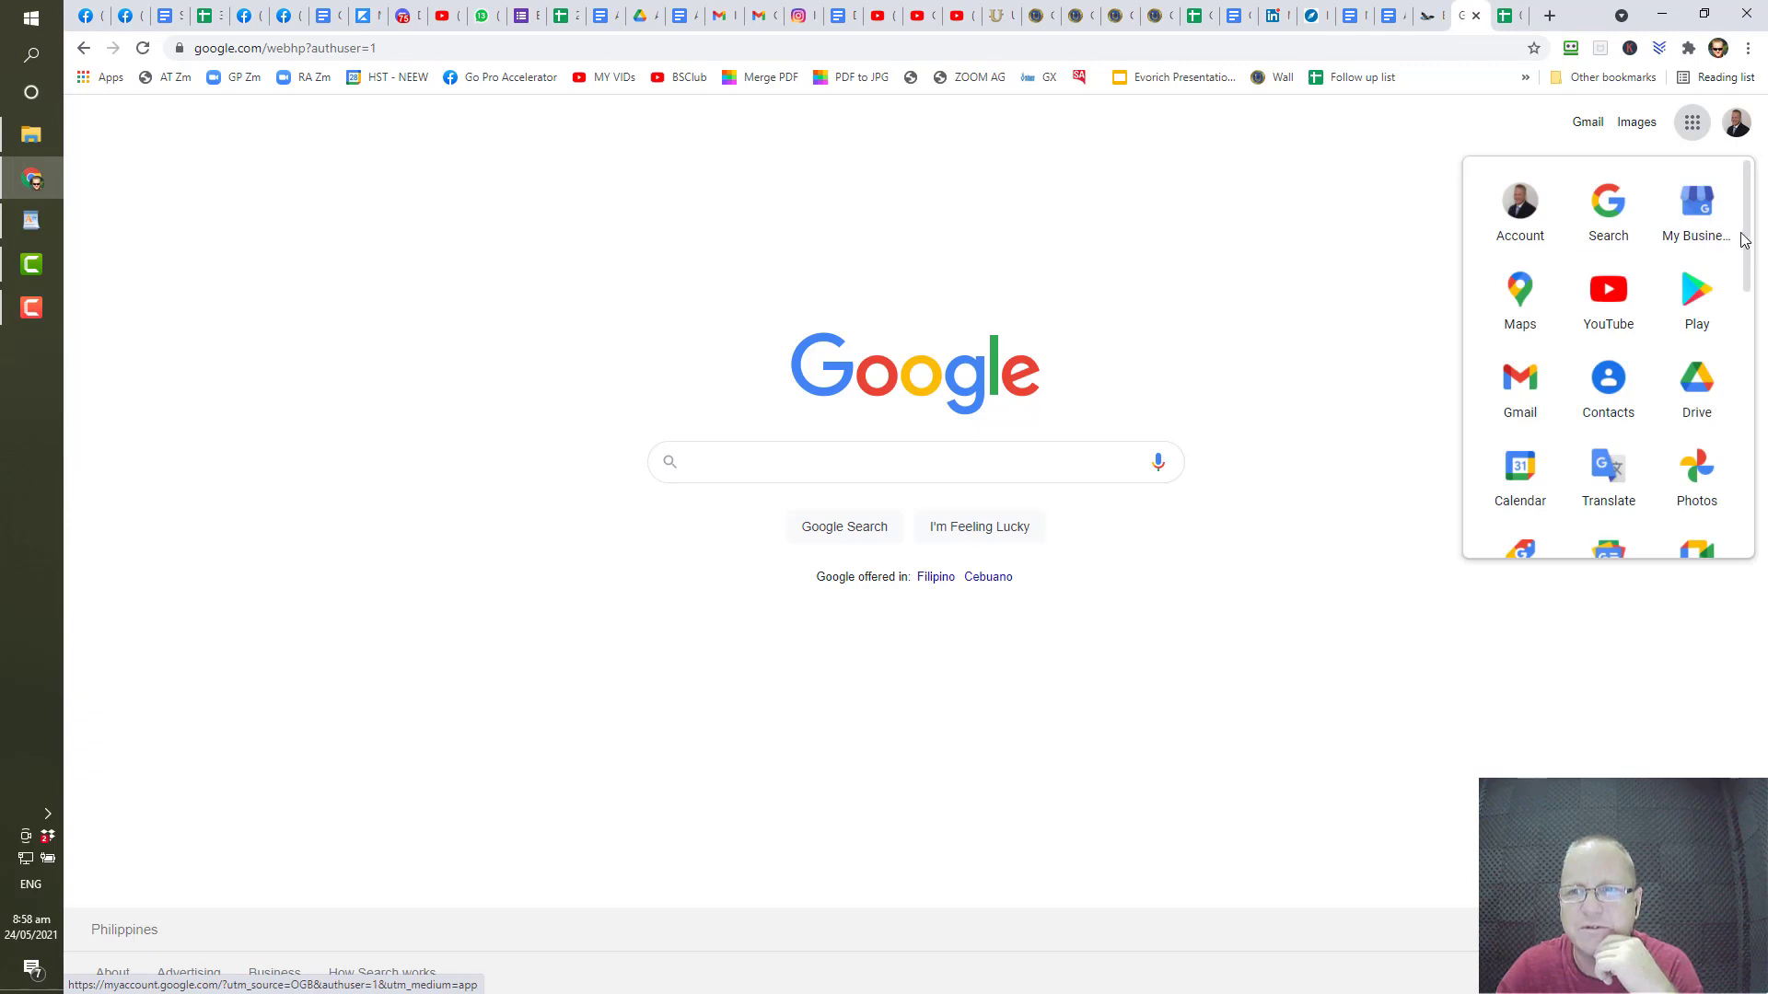
pyautogui.scroll(-1, 1748, 240)
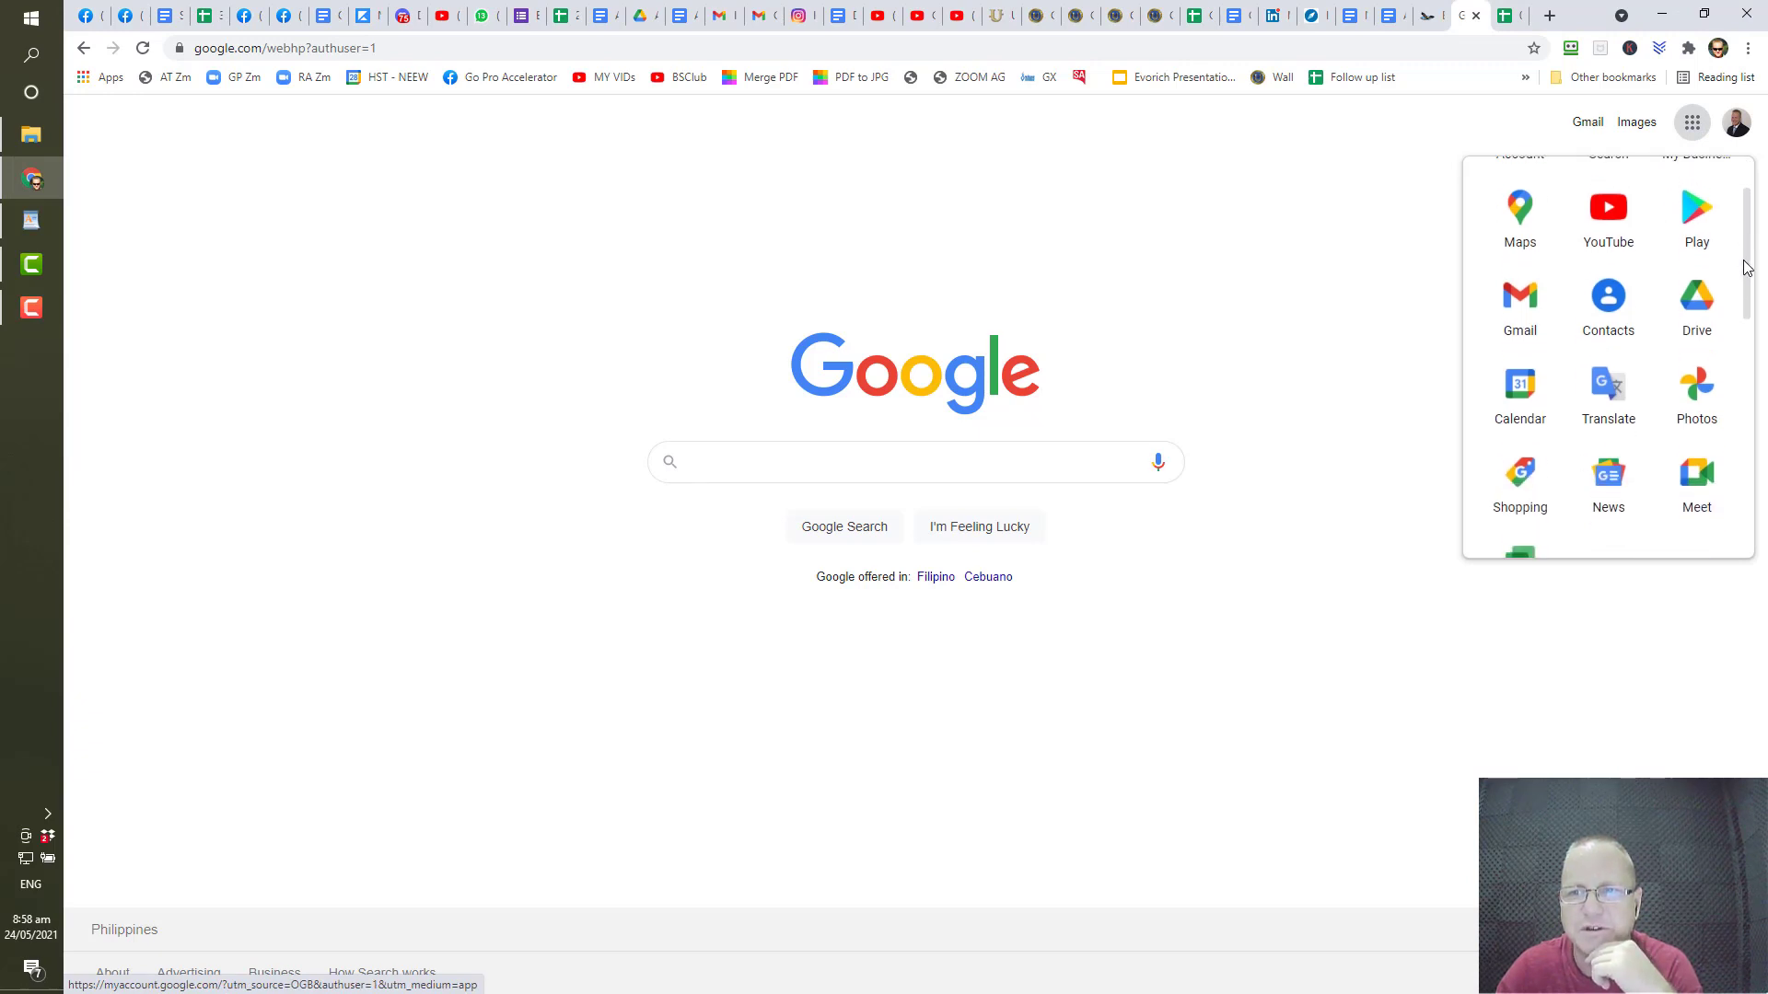
pyautogui.scroll(1, 1749, 242)
pyautogui.moveTo(1748, 244); pyautogui.dragTo(1748, 253)
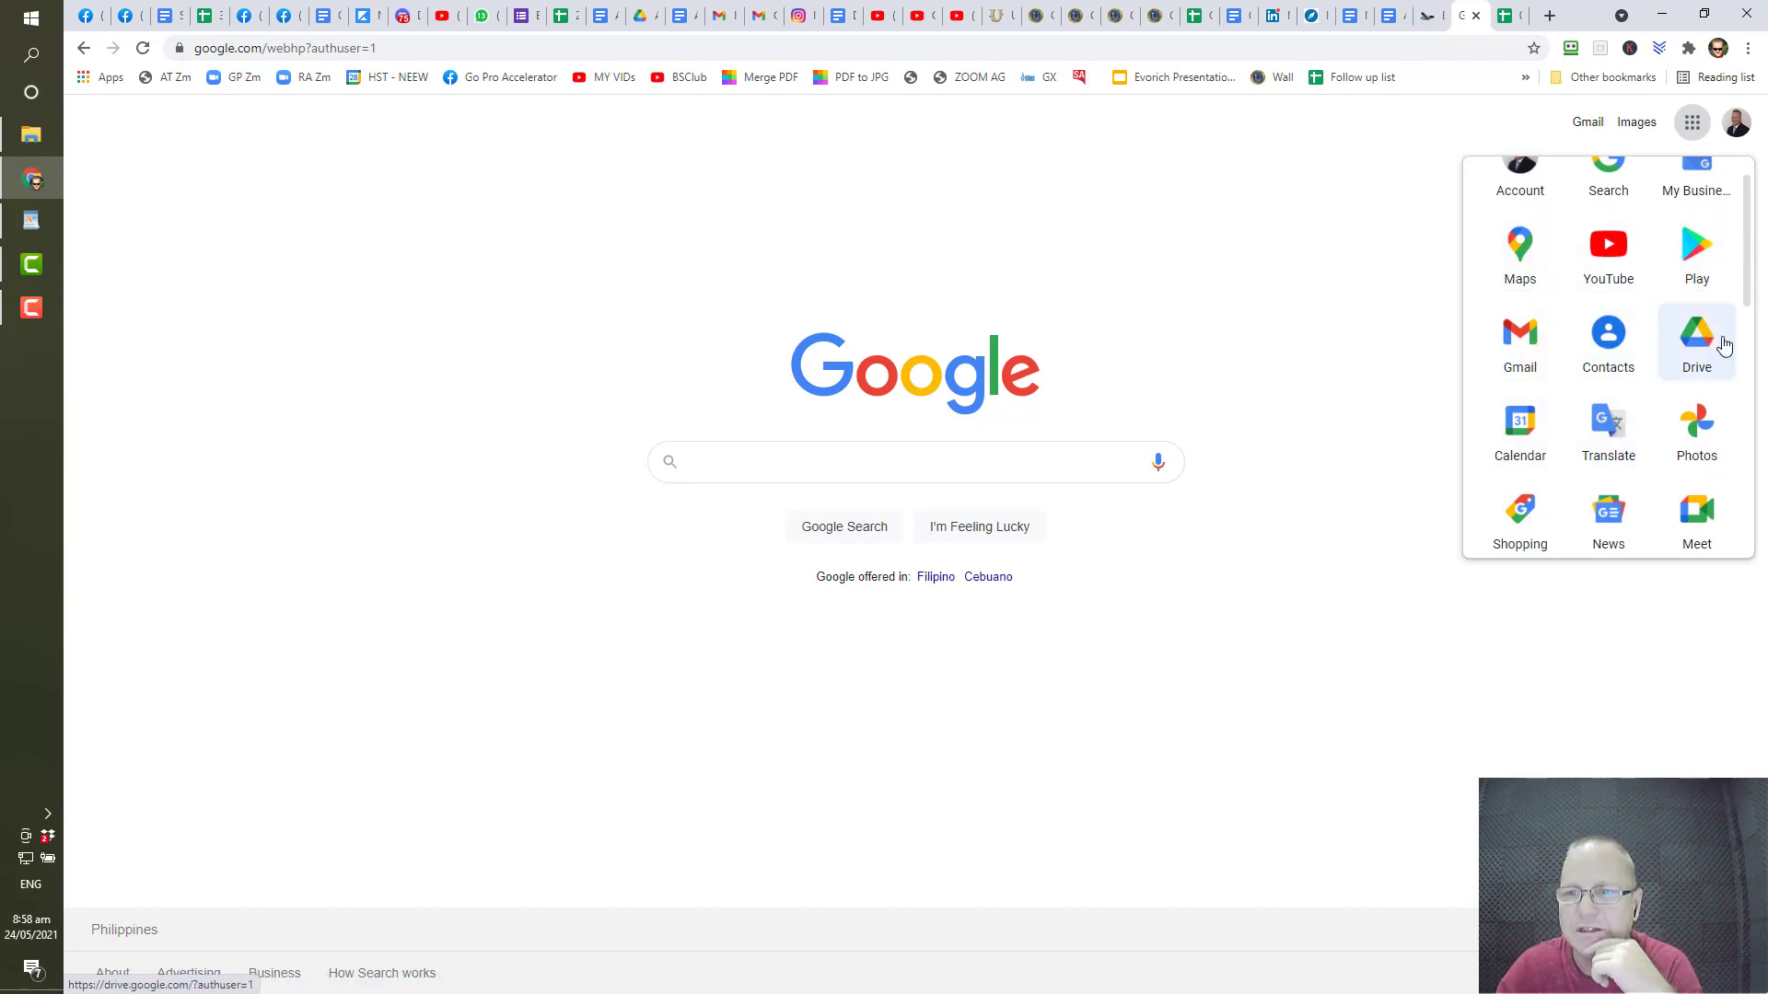
pyautogui.moveTo(1745, 286)
pyautogui.mouseDown()
pyautogui.moveTo(1728, 454)
pyautogui.moveTo(1752, 555)
pyautogui.moveTo(1756, 262)
pyautogui.mouseUp()
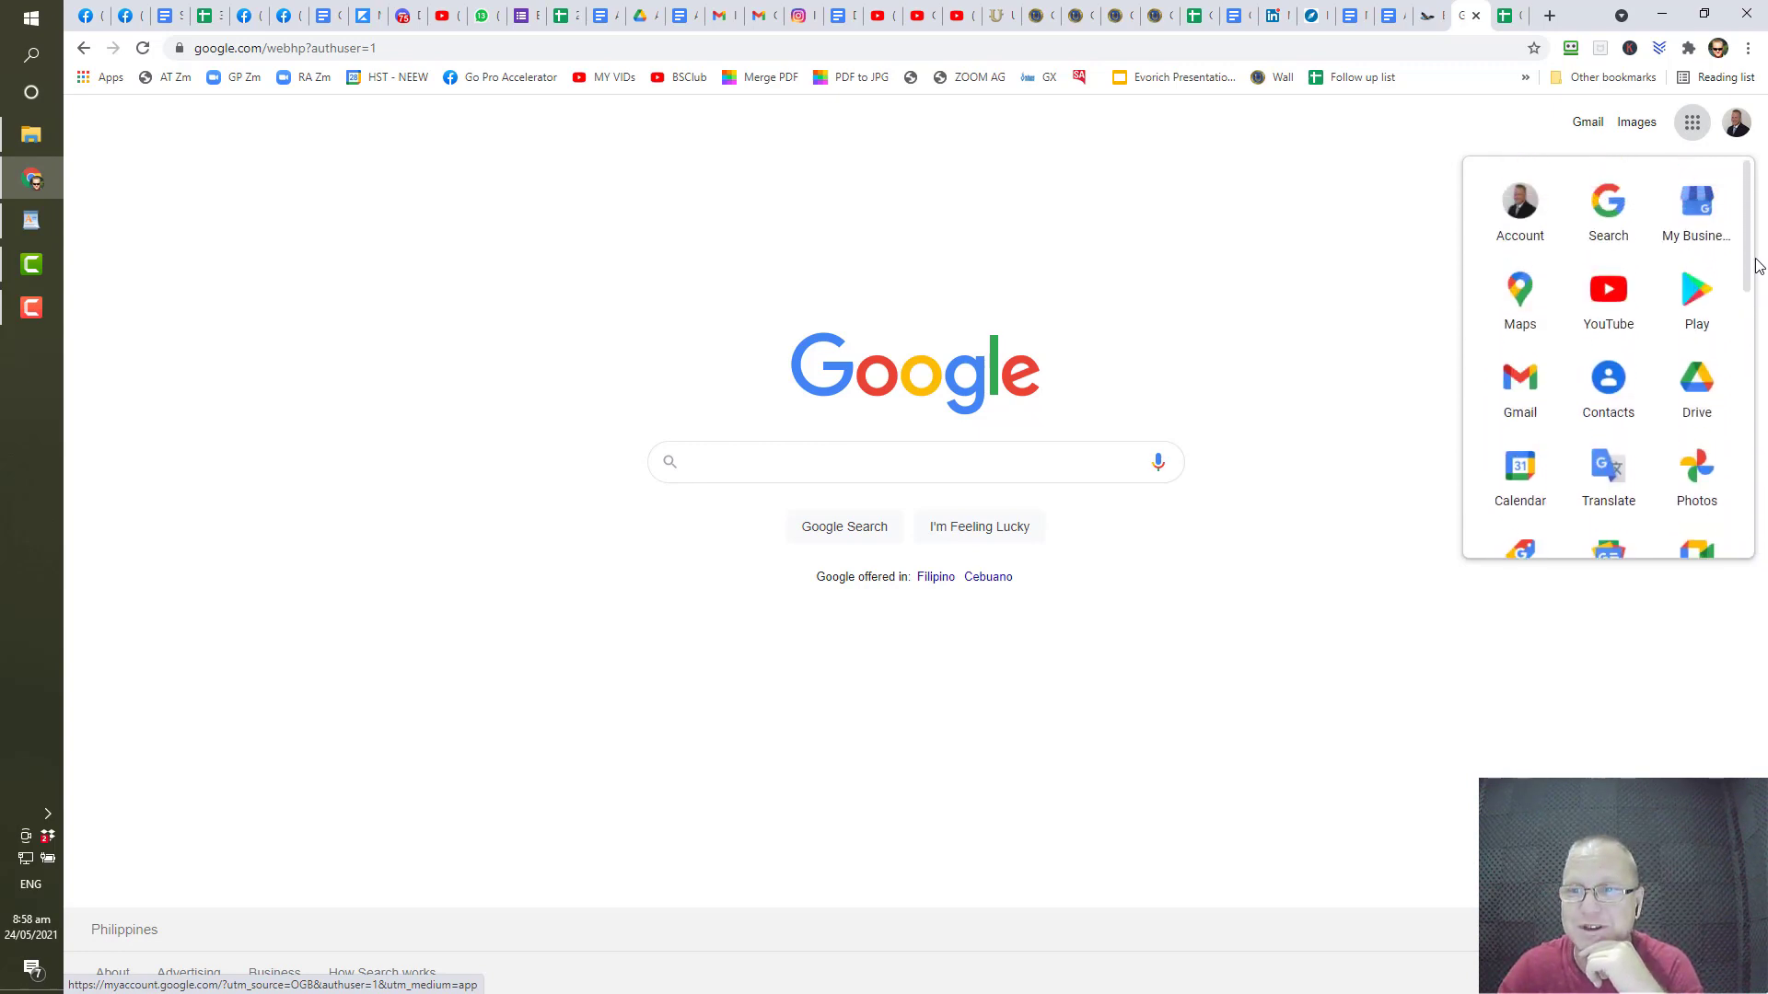
pyautogui.click(1697, 398)
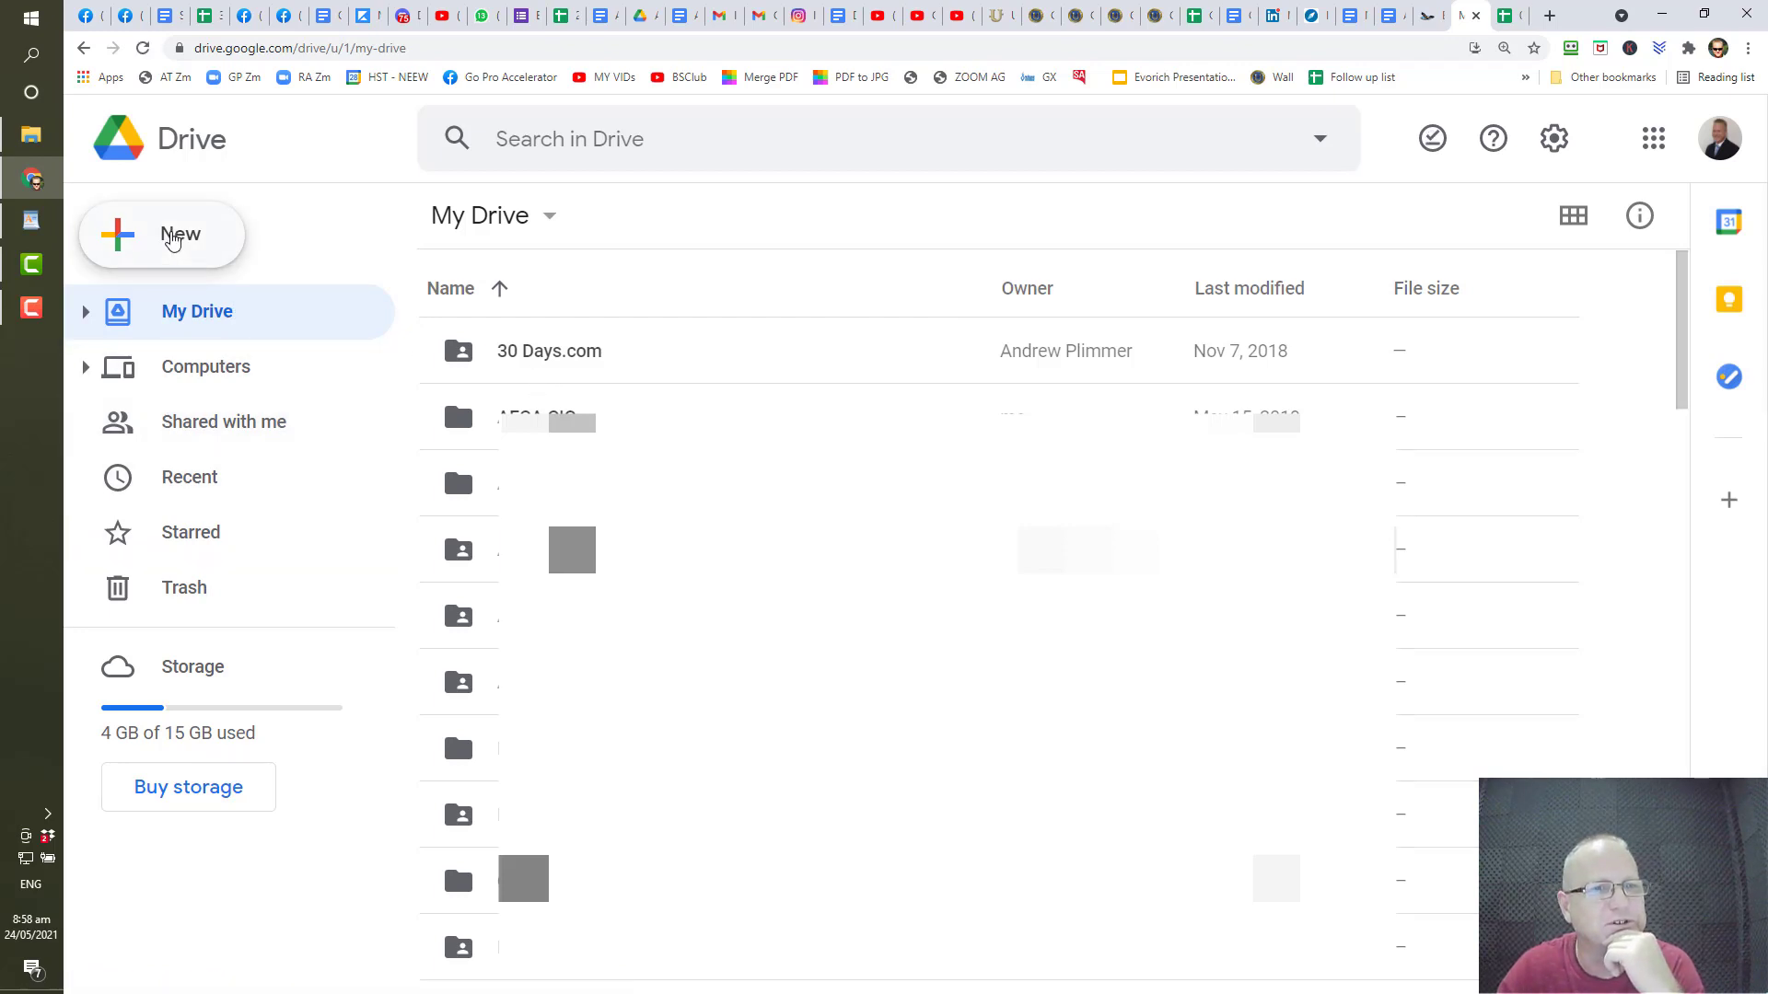
# - Create a new blank Google Sheets file from Drive's New menu
pyautogui.click(175, 239)
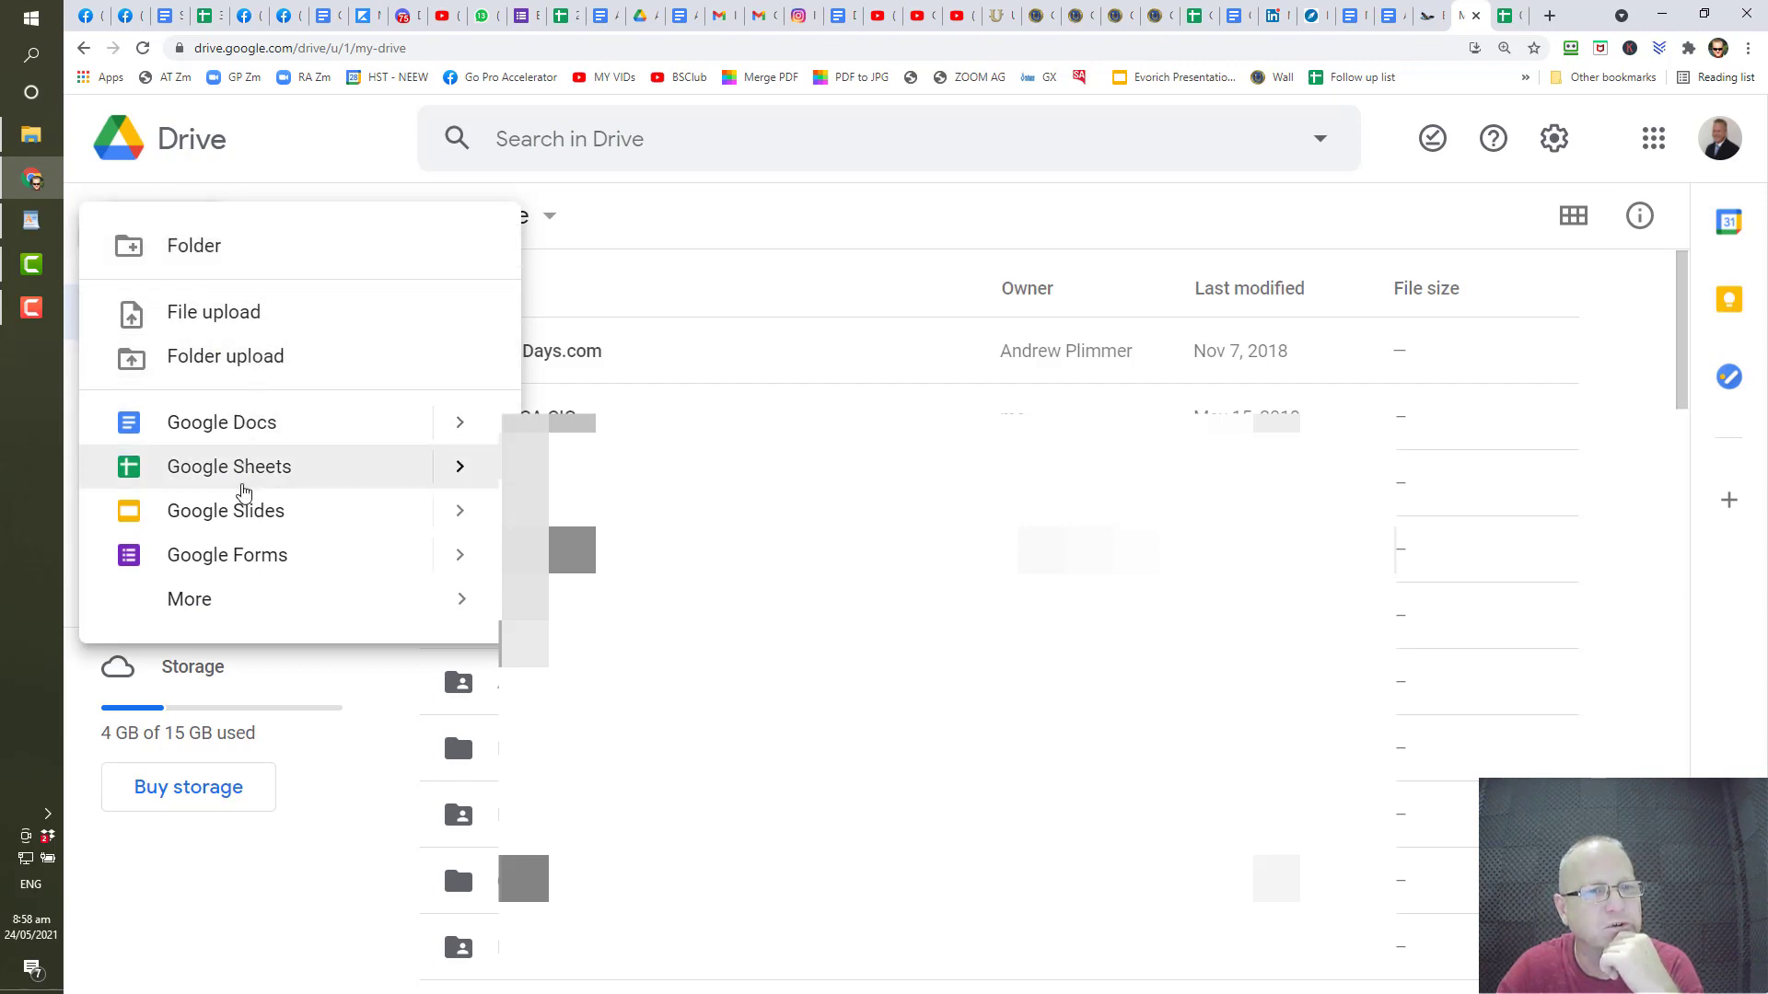
pyautogui.click(248, 484)
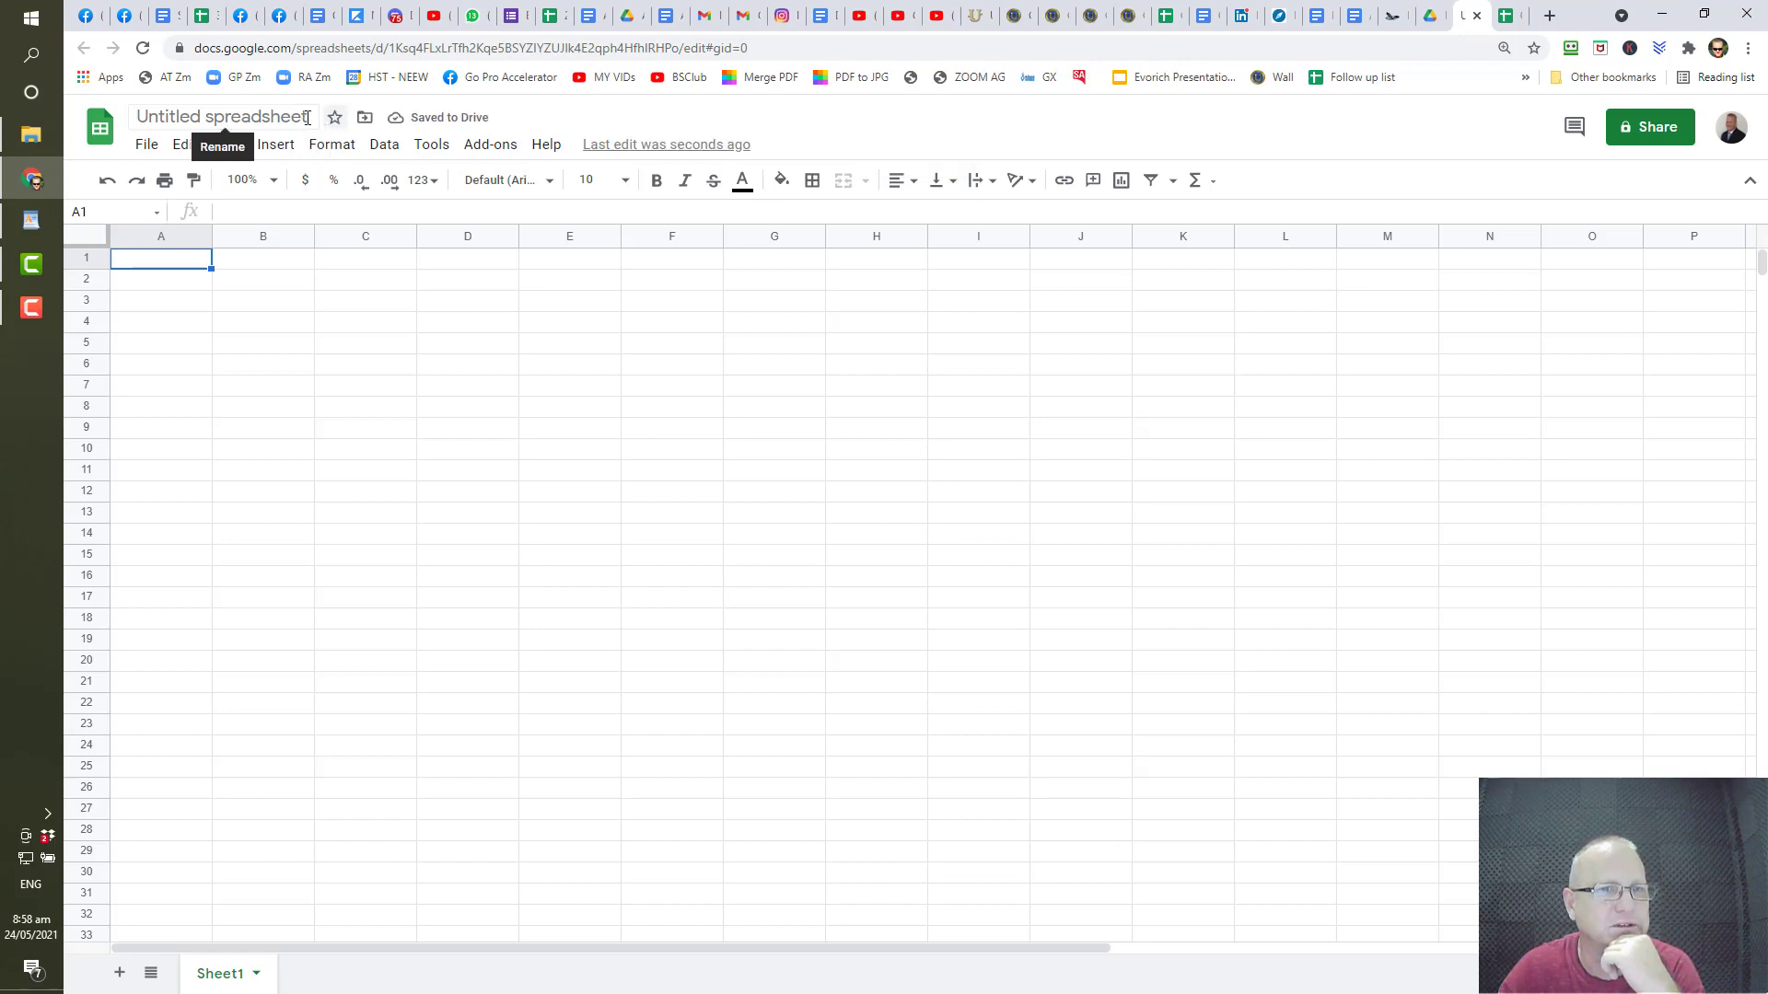
# - Rename the untitled spreadsheet to 'First Step 35 Assignment'
pyautogui.click(309, 117)
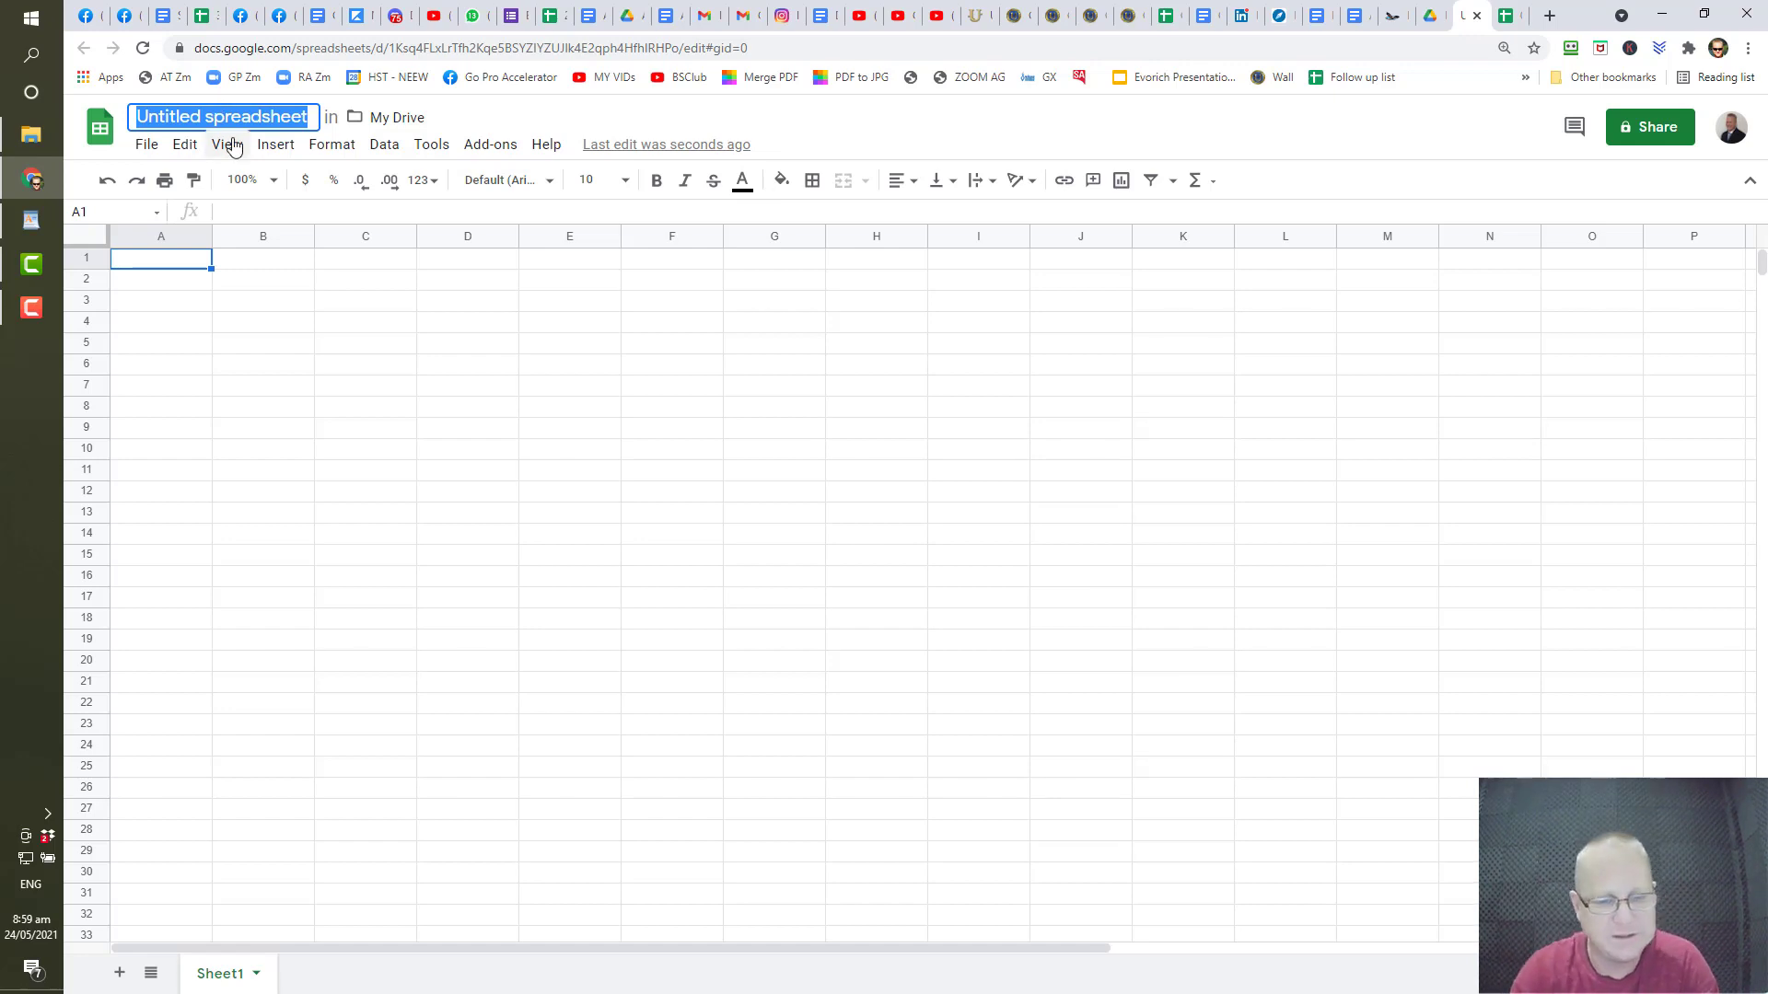
pyautogui.write('First')
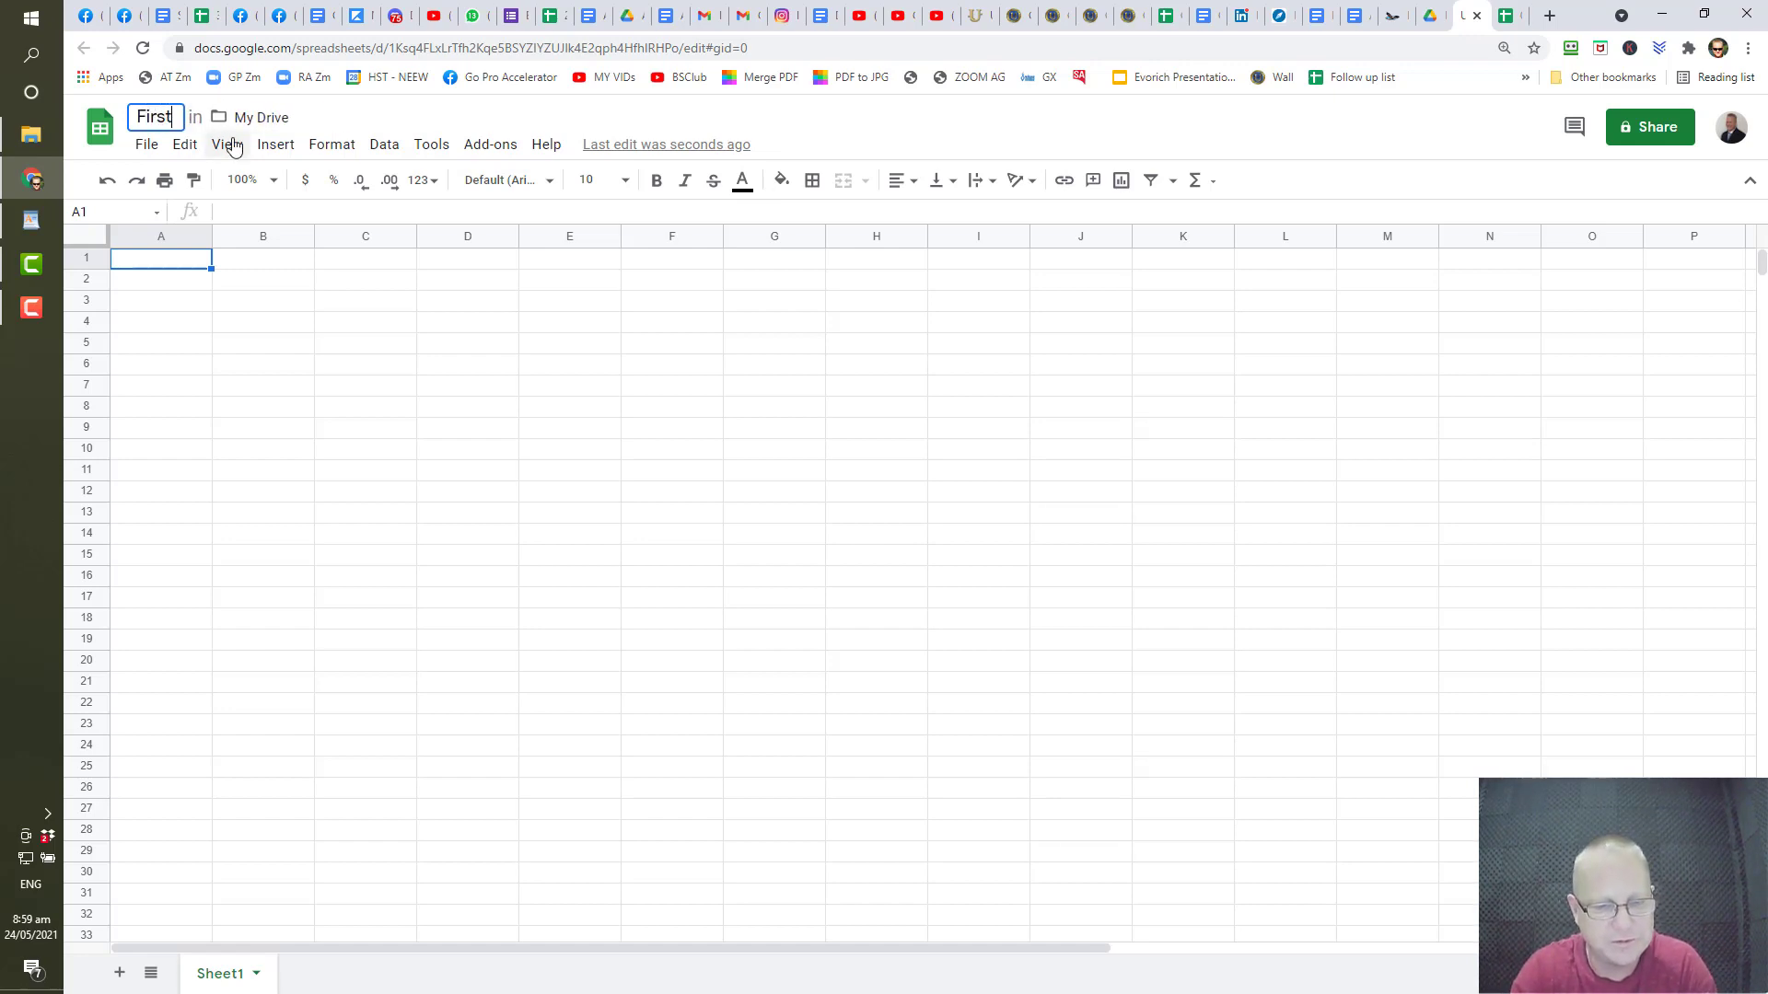
pyautogui.write(' Step ')
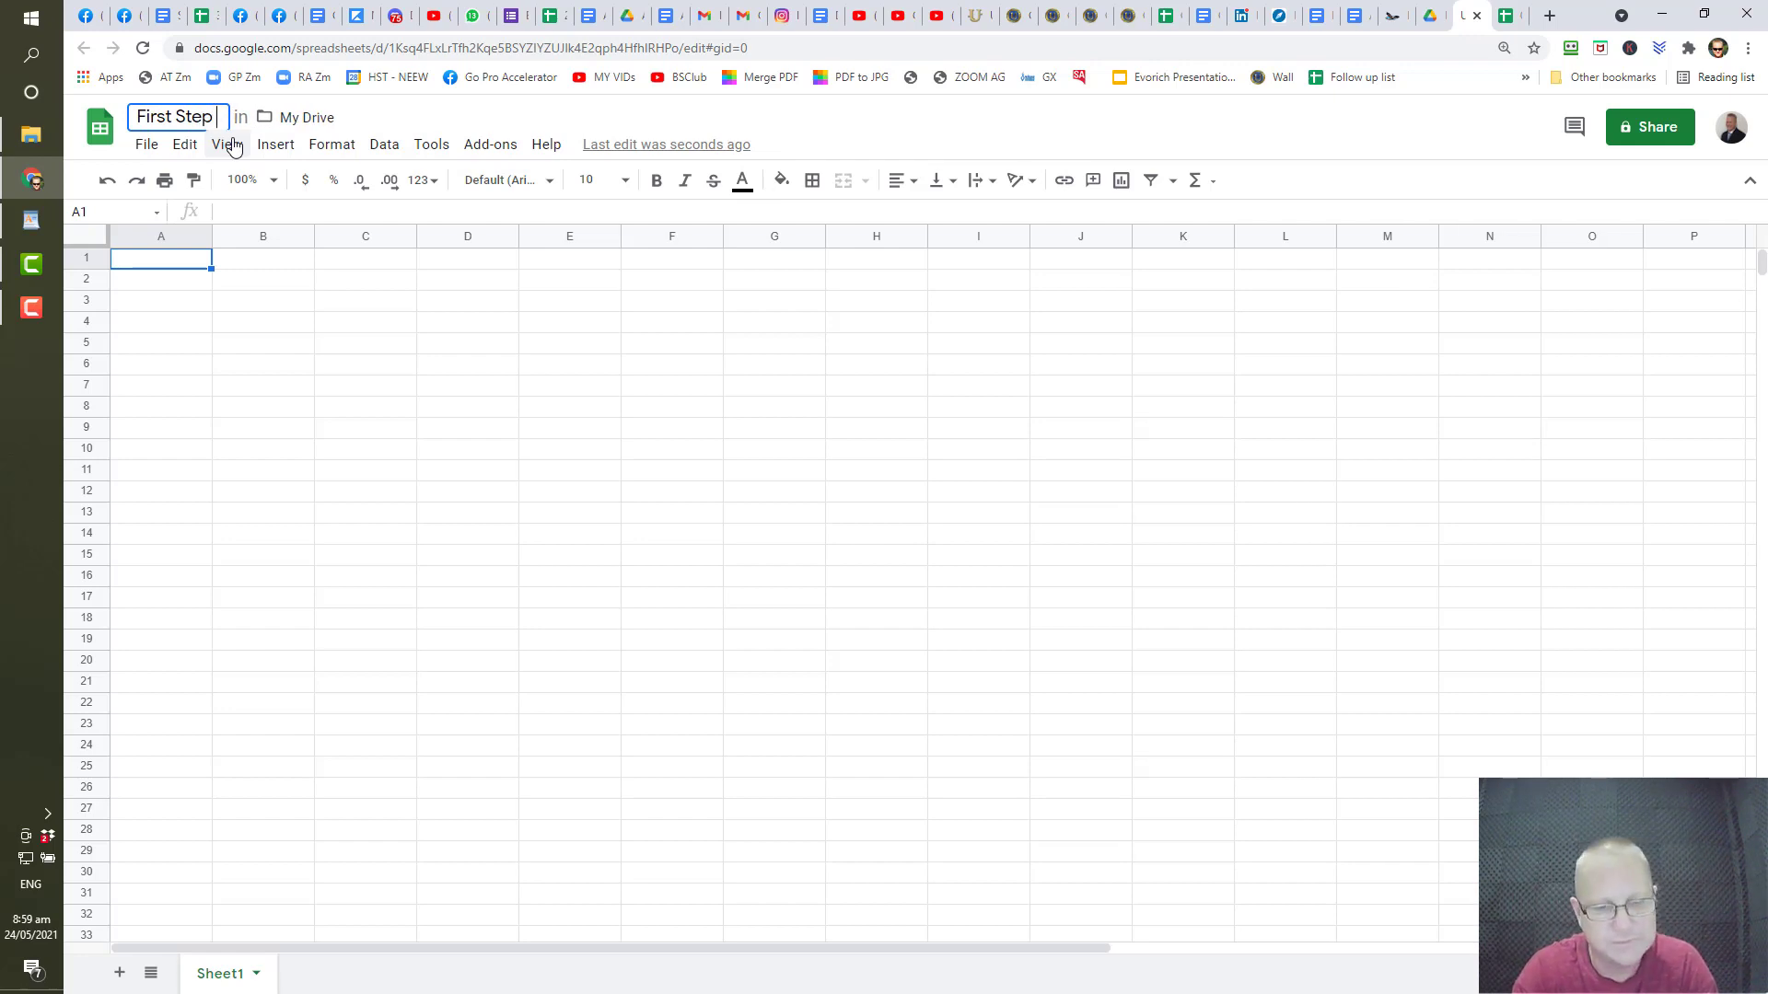
pyautogui.write('35')
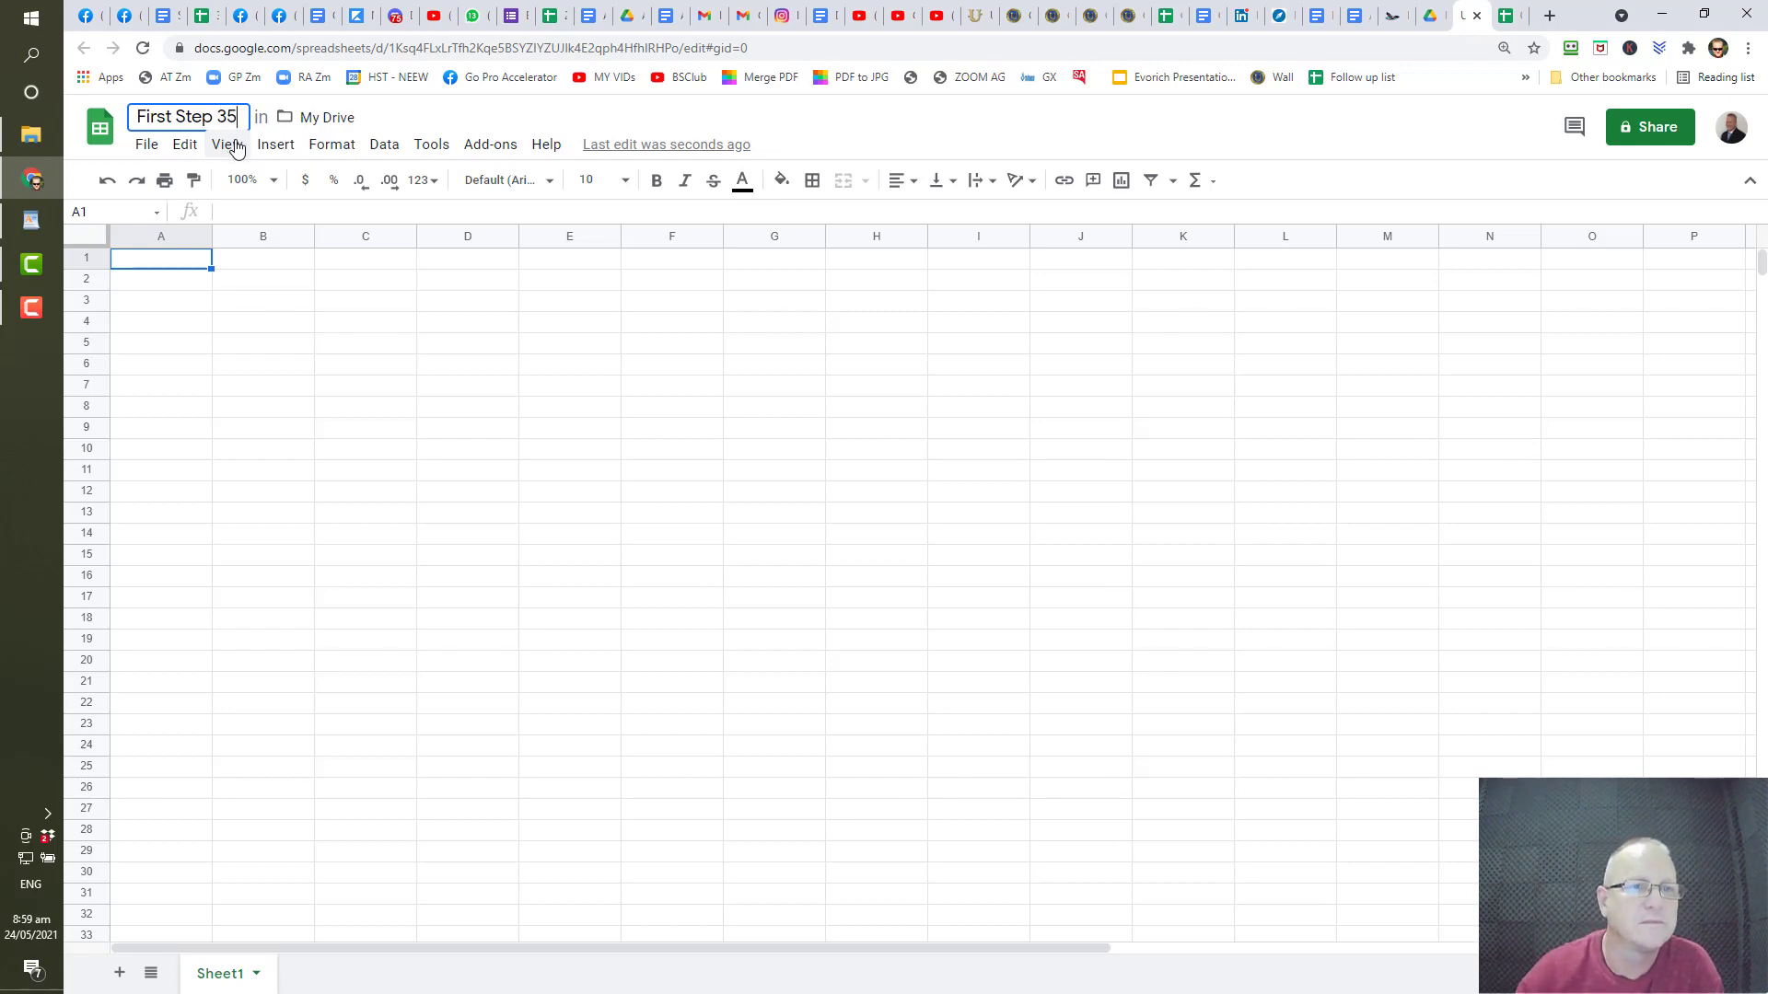
pyautogui.write(' A')
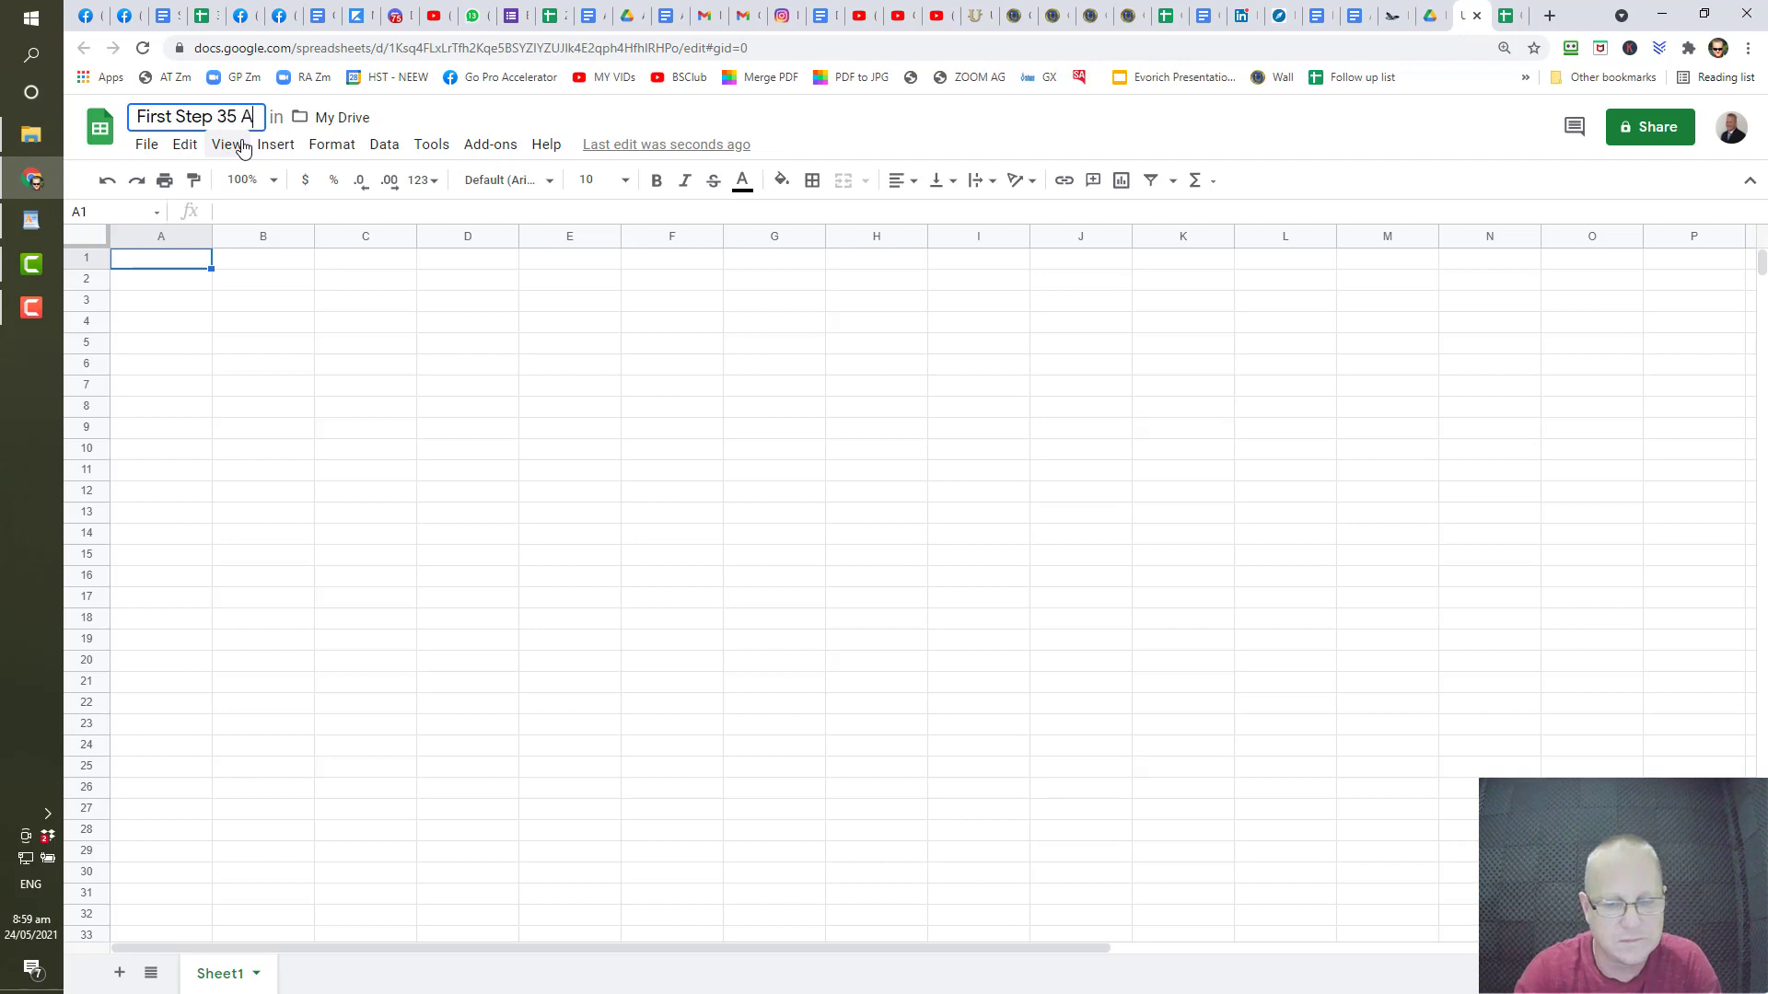
pyautogui.write('ssignment')
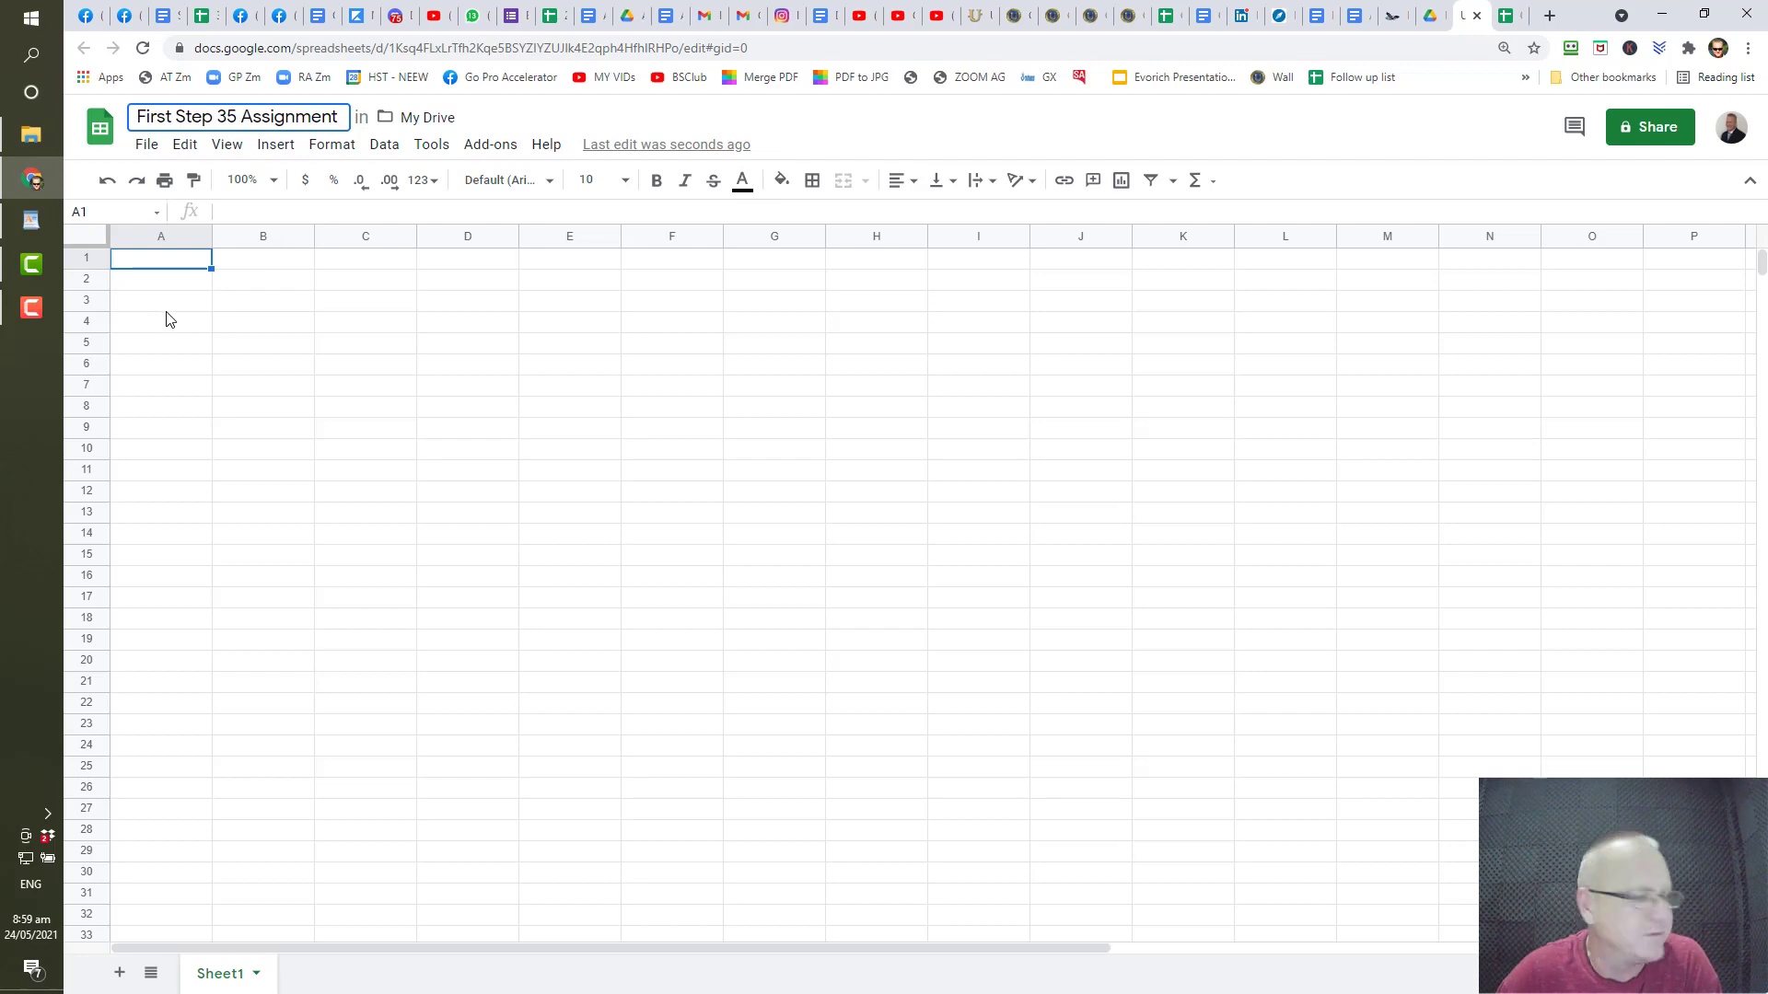
pyautogui.click(187, 269)
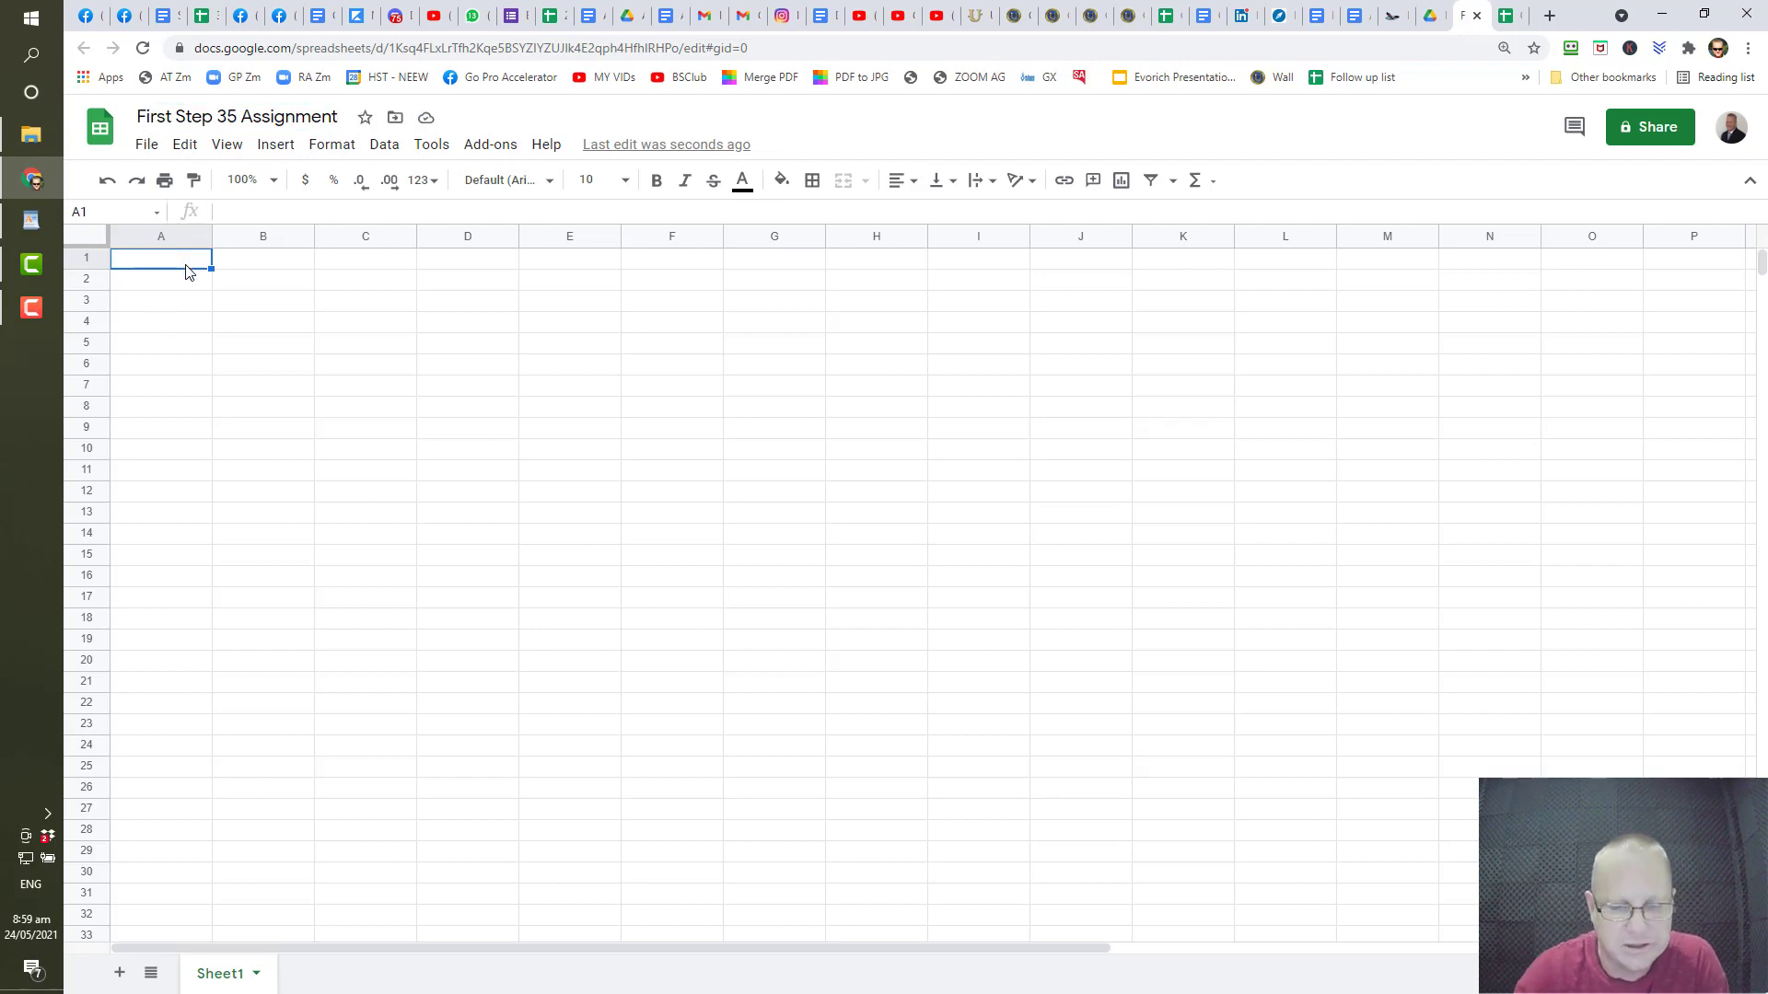
# - Enter the headers Number, Name and Social Profile in cells A1 to C1
pyautogui.write('Number')
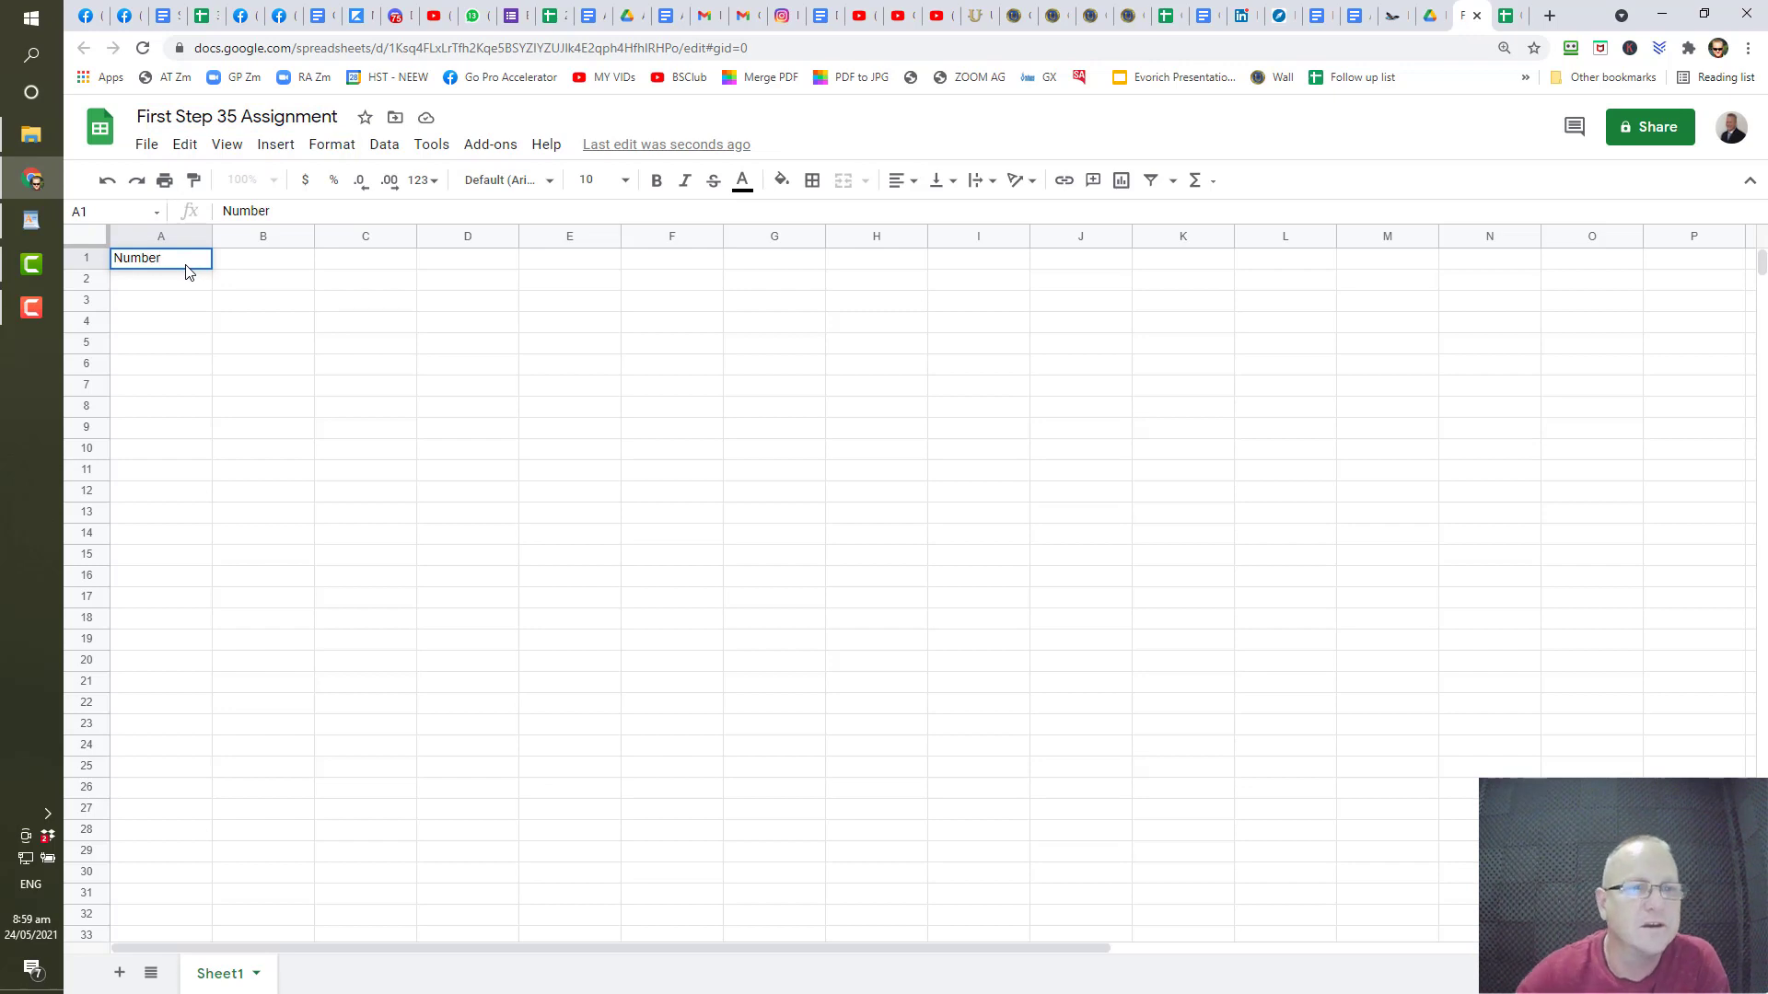
pyautogui.click(256, 267)
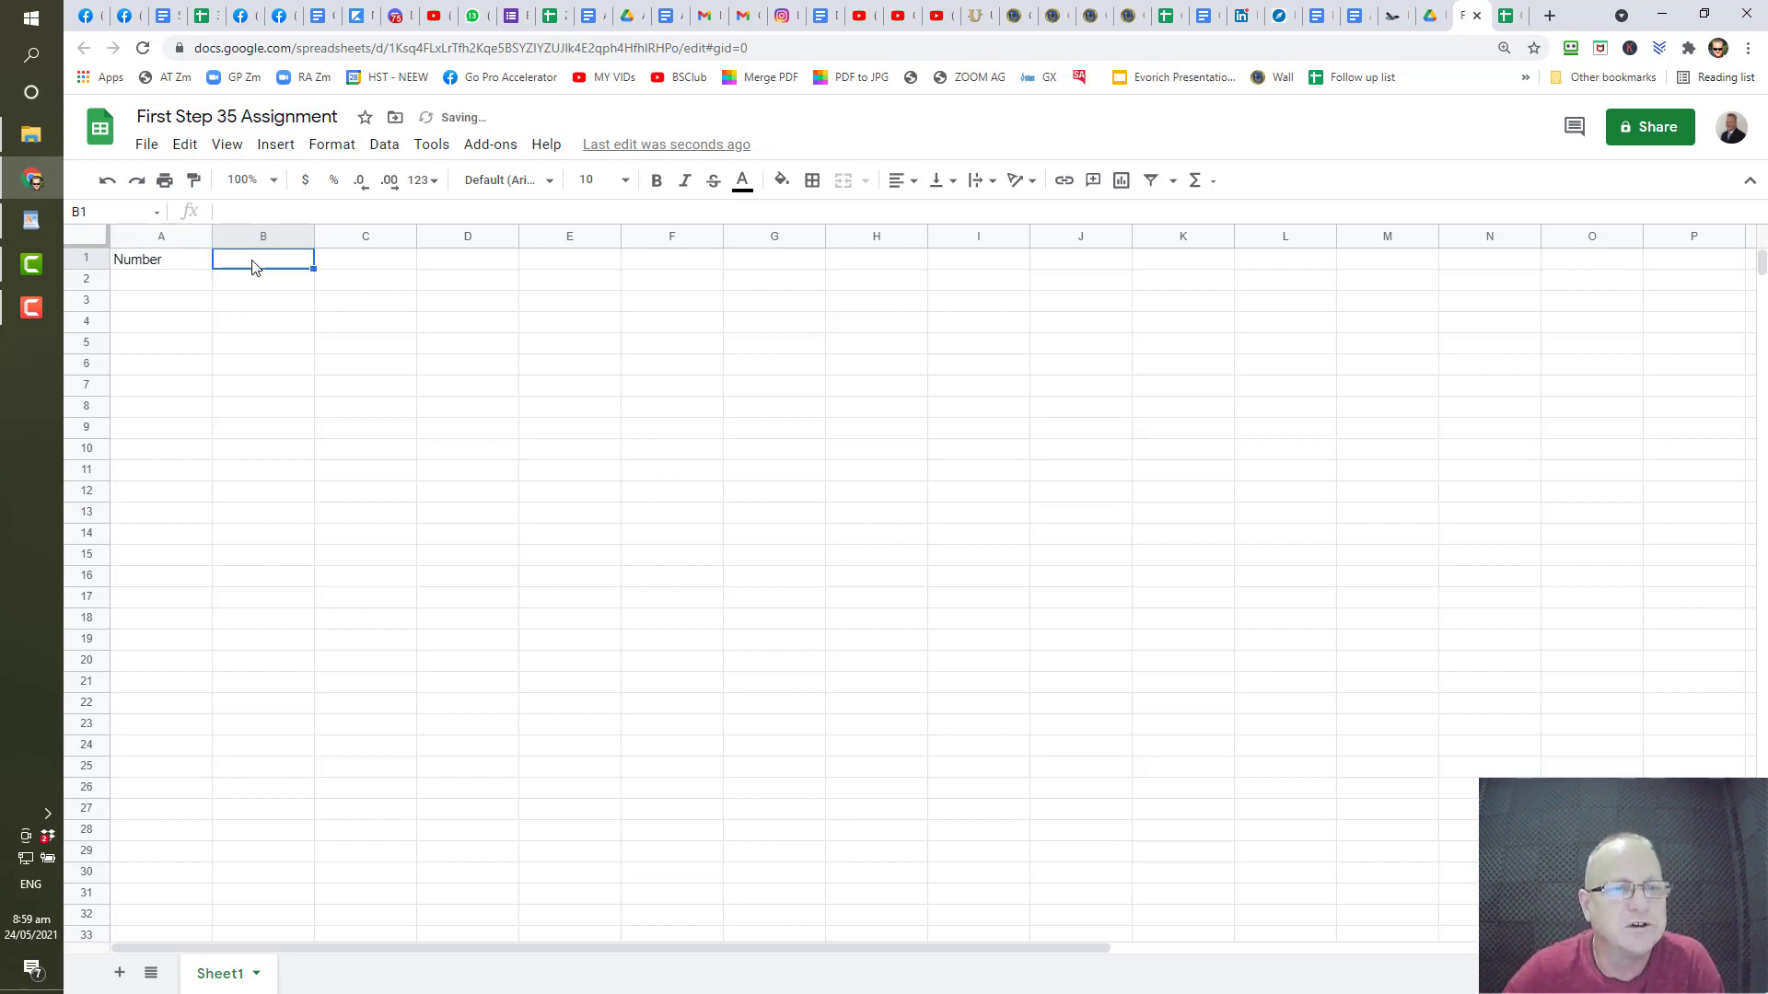
pyautogui.write('Name')
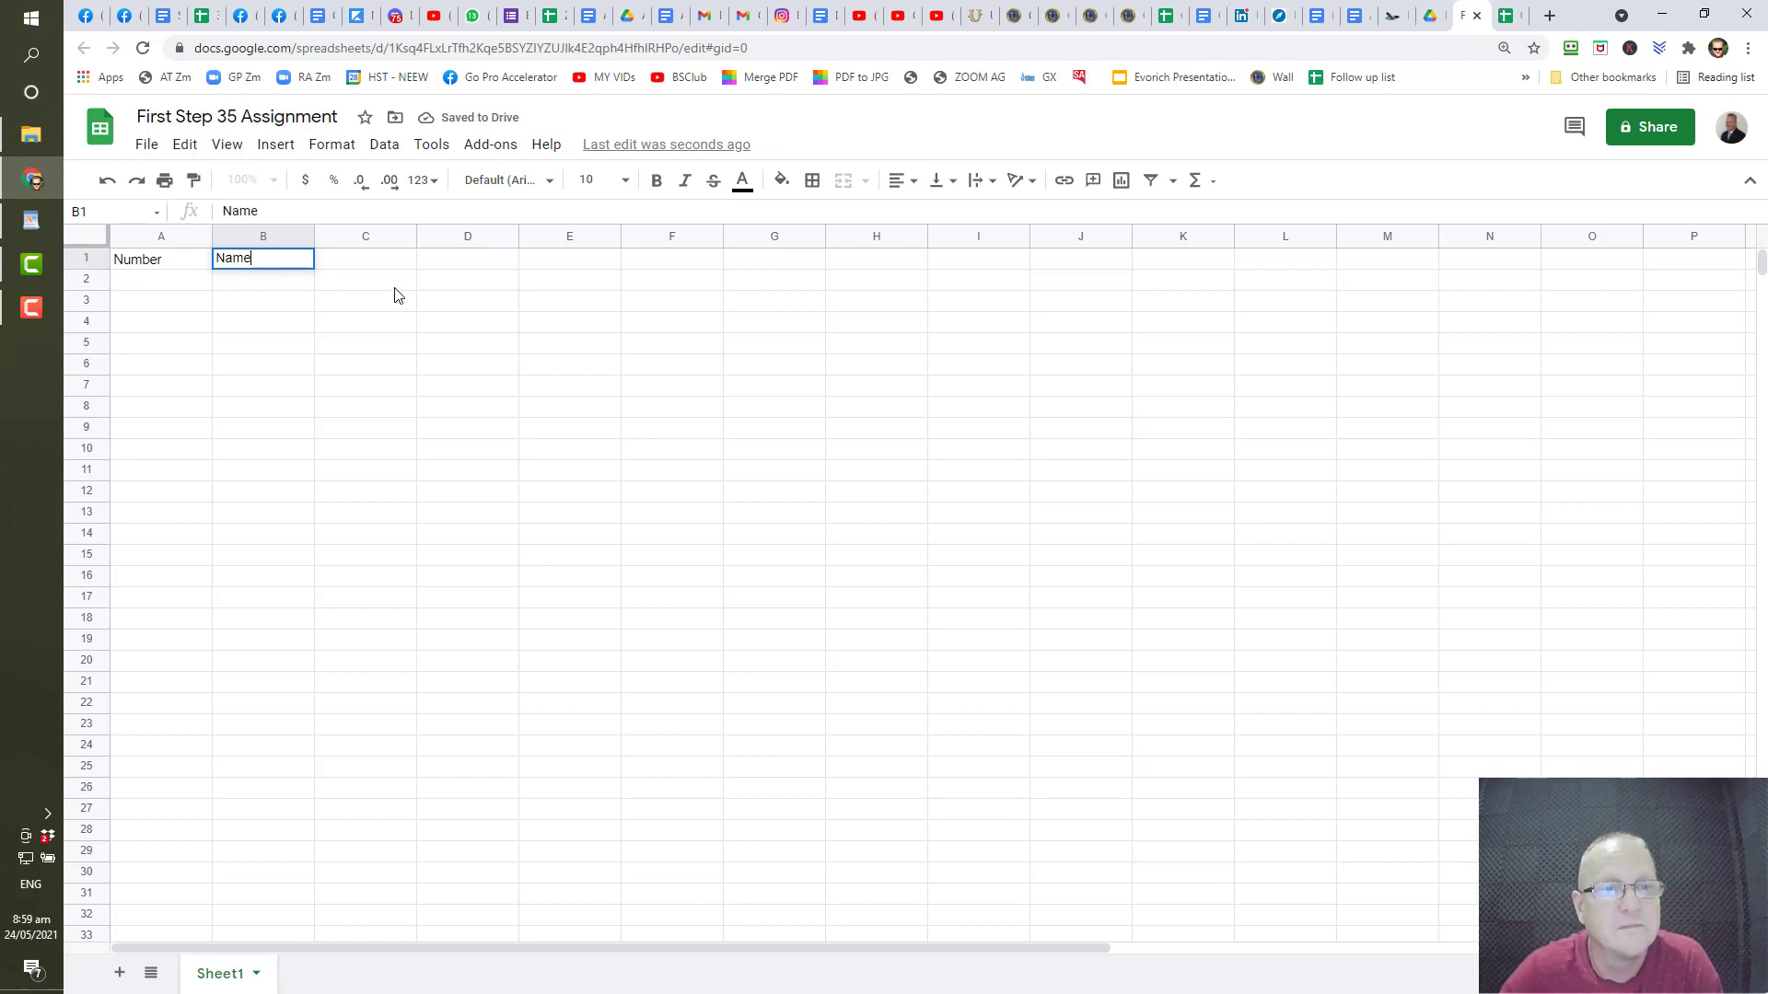
pyautogui.click(382, 262)
pyautogui.write('Social ')
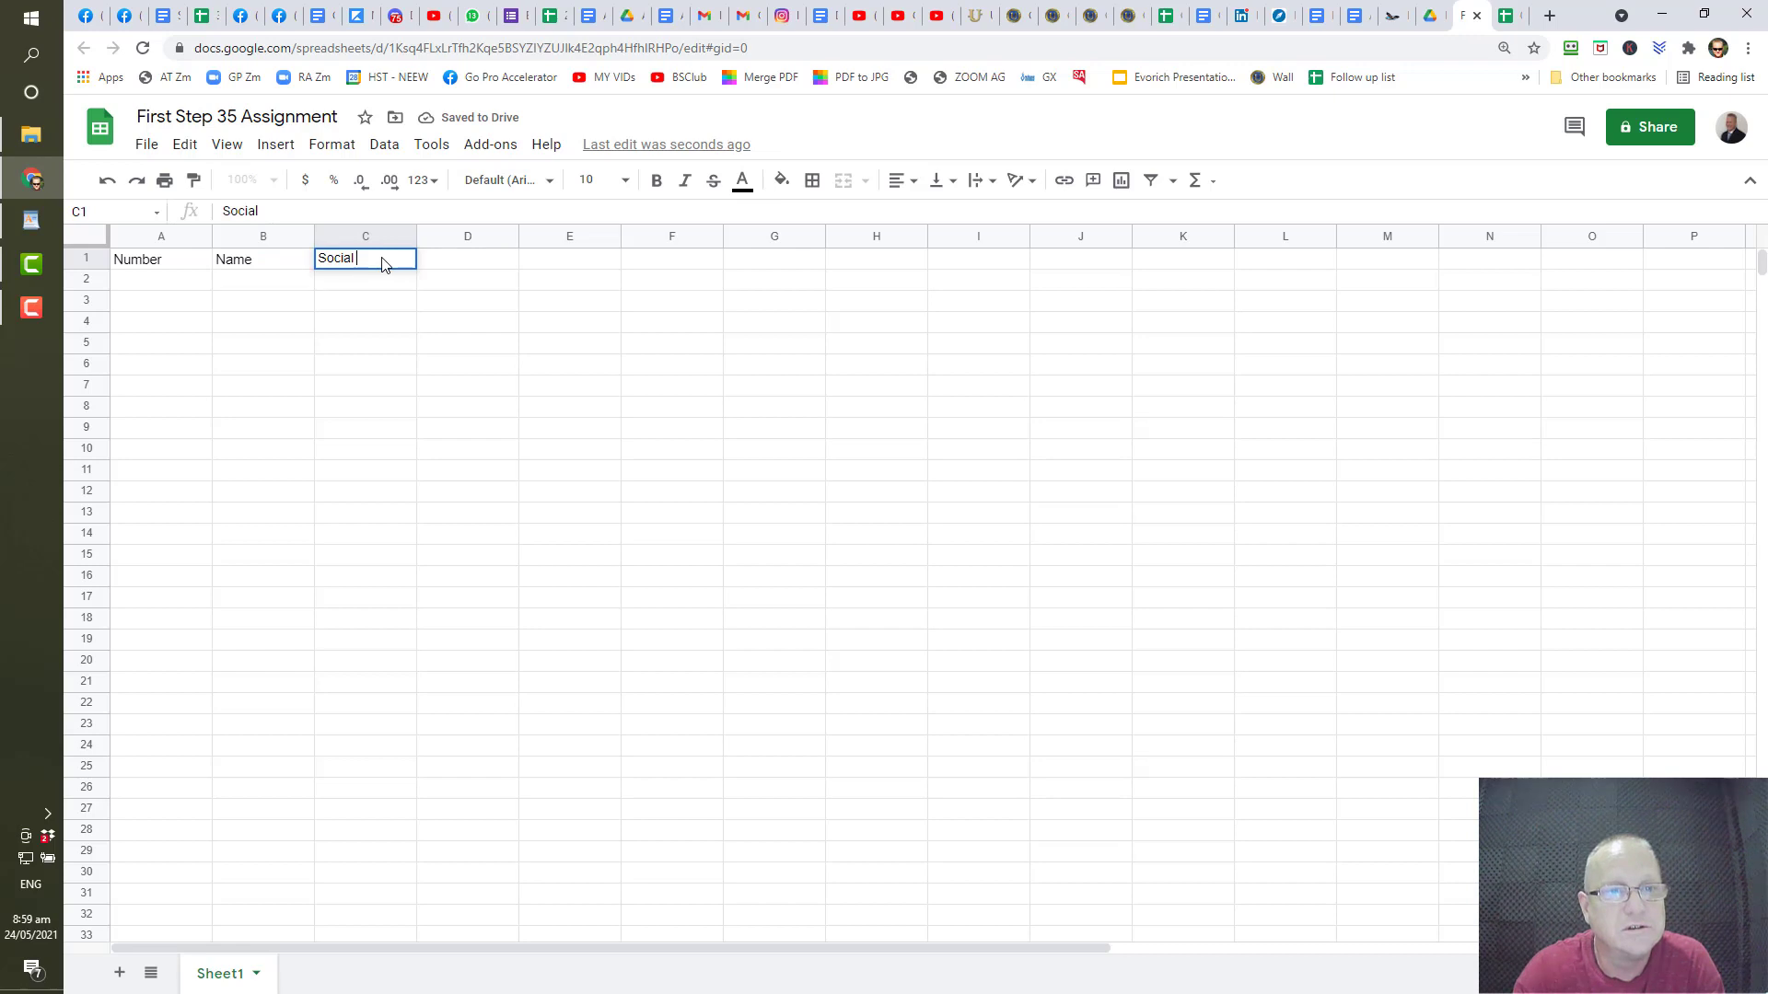
pyautogui.write('Pr')
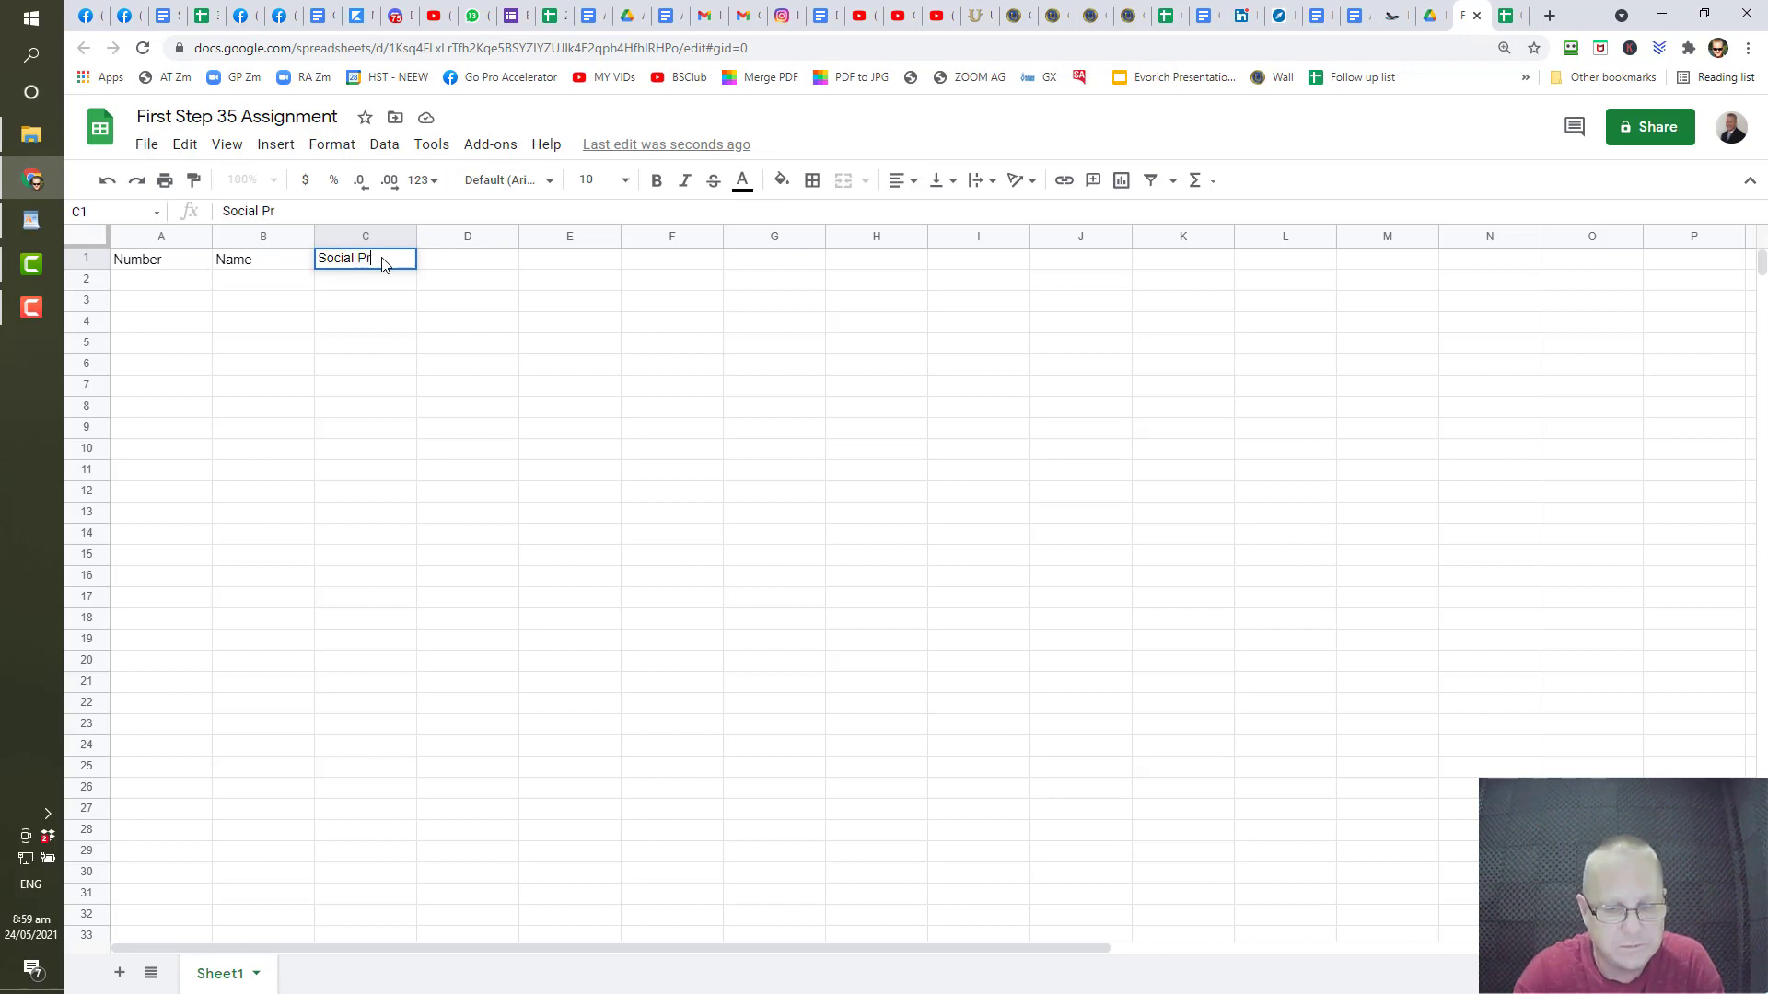
pyautogui.write('ofile')
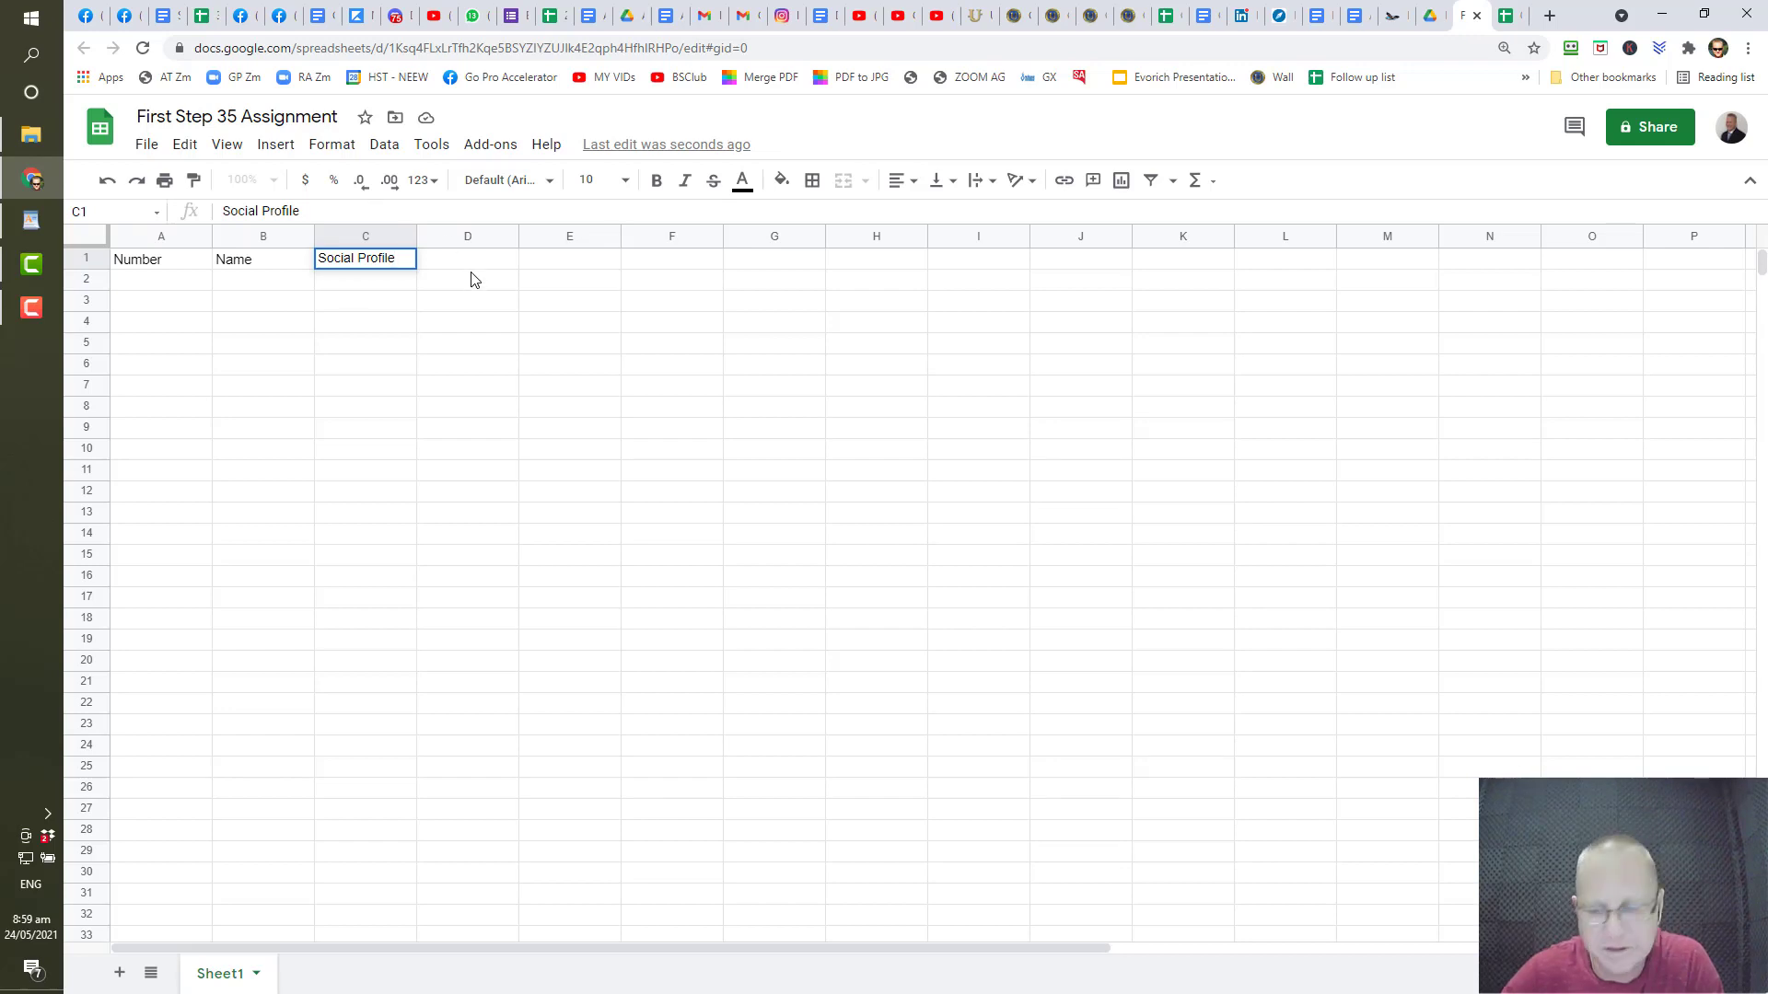
pyautogui.press('Tab')
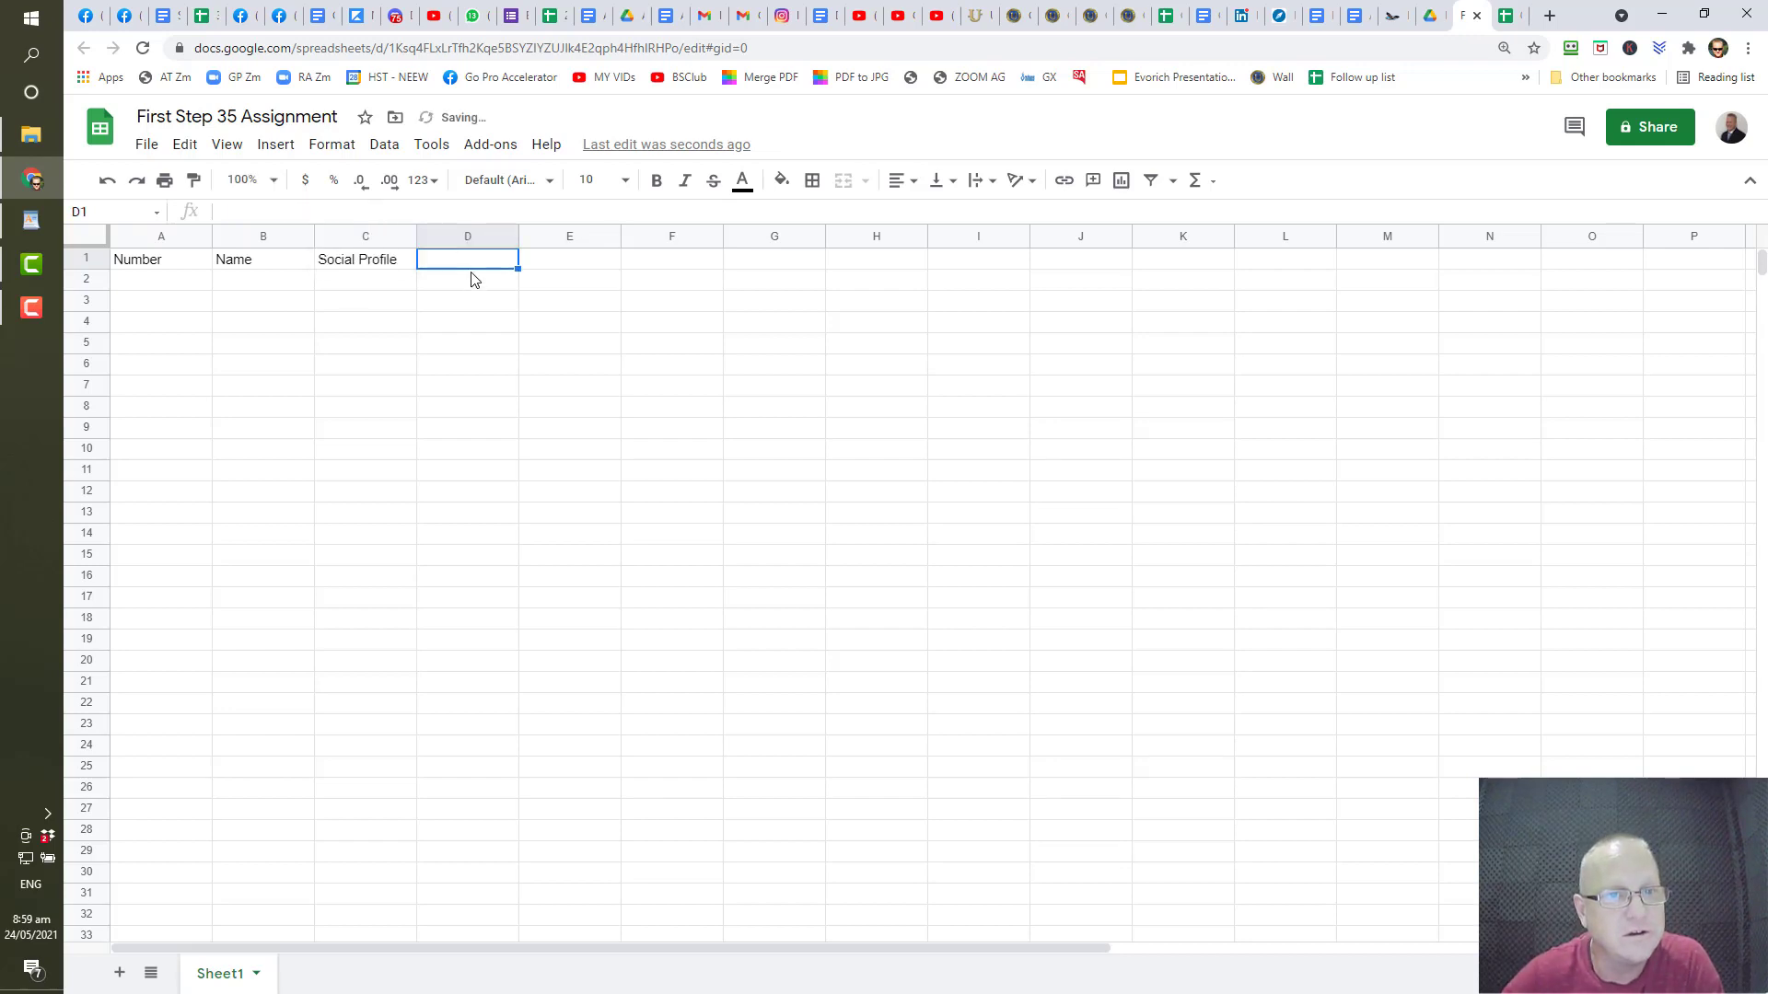
pyautogui.press('Left')
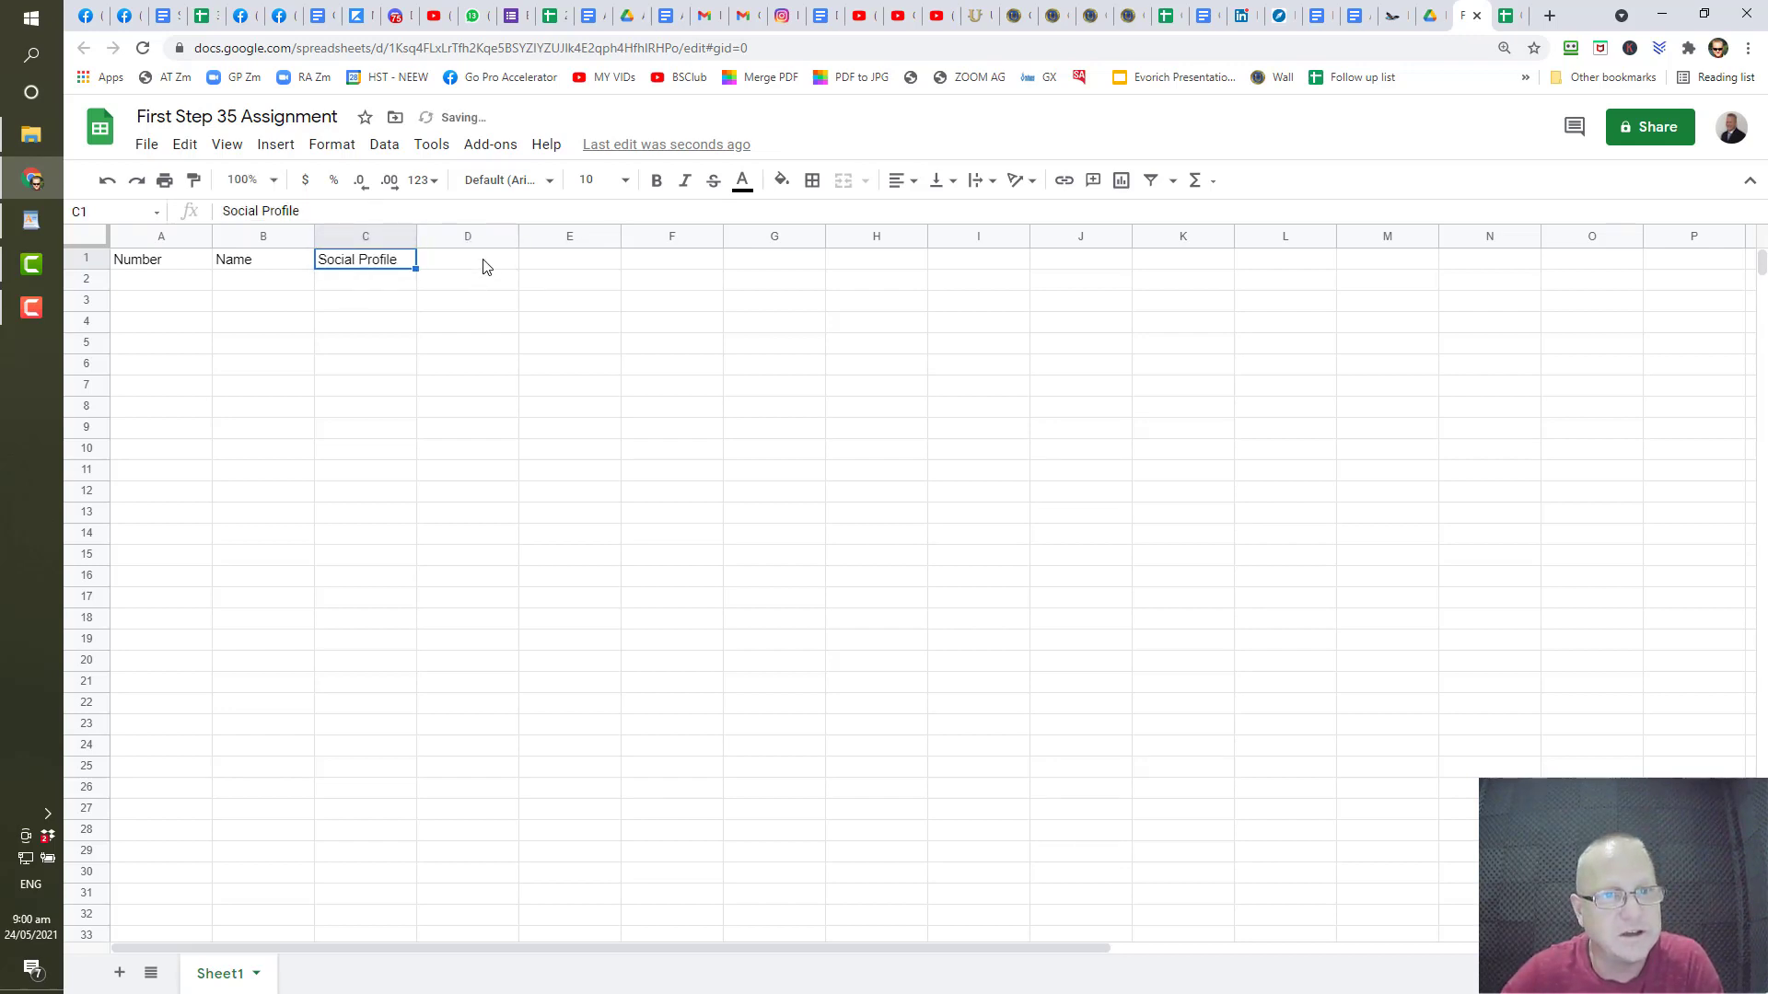
# - Add the D1 header, correcting its capitalisation to 'What Stage'
pyautogui.click(483, 263)
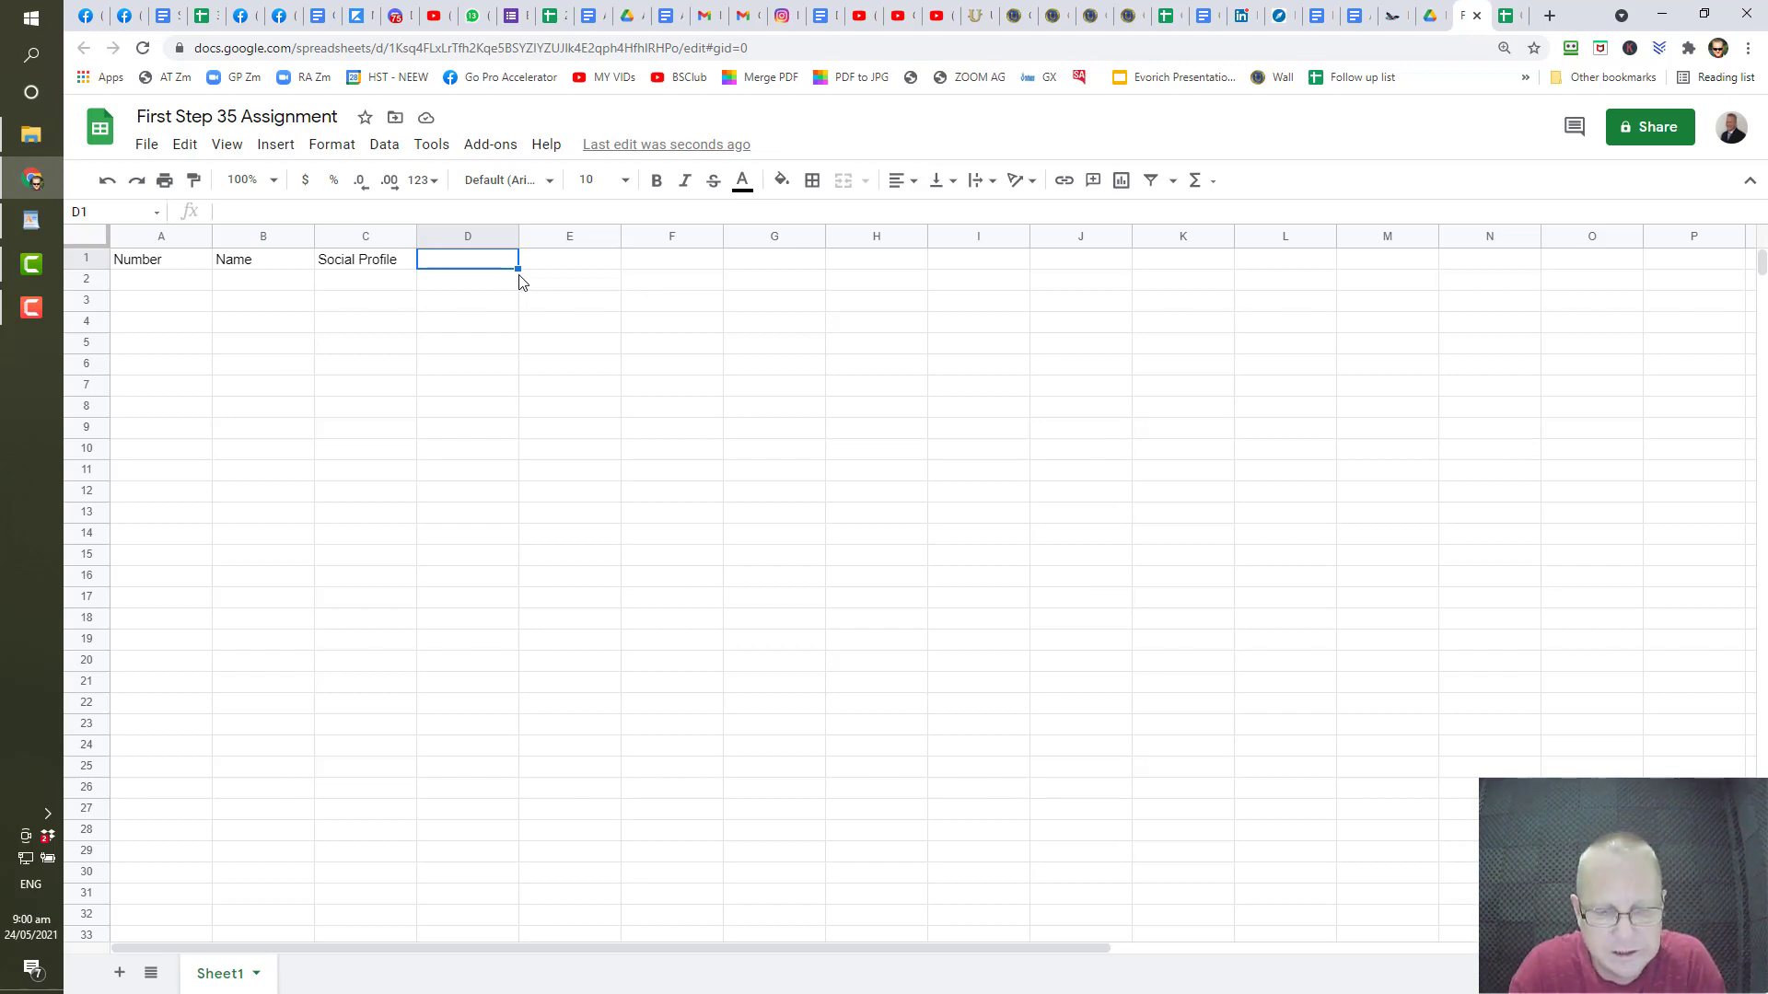
pyautogui.write('what stage')
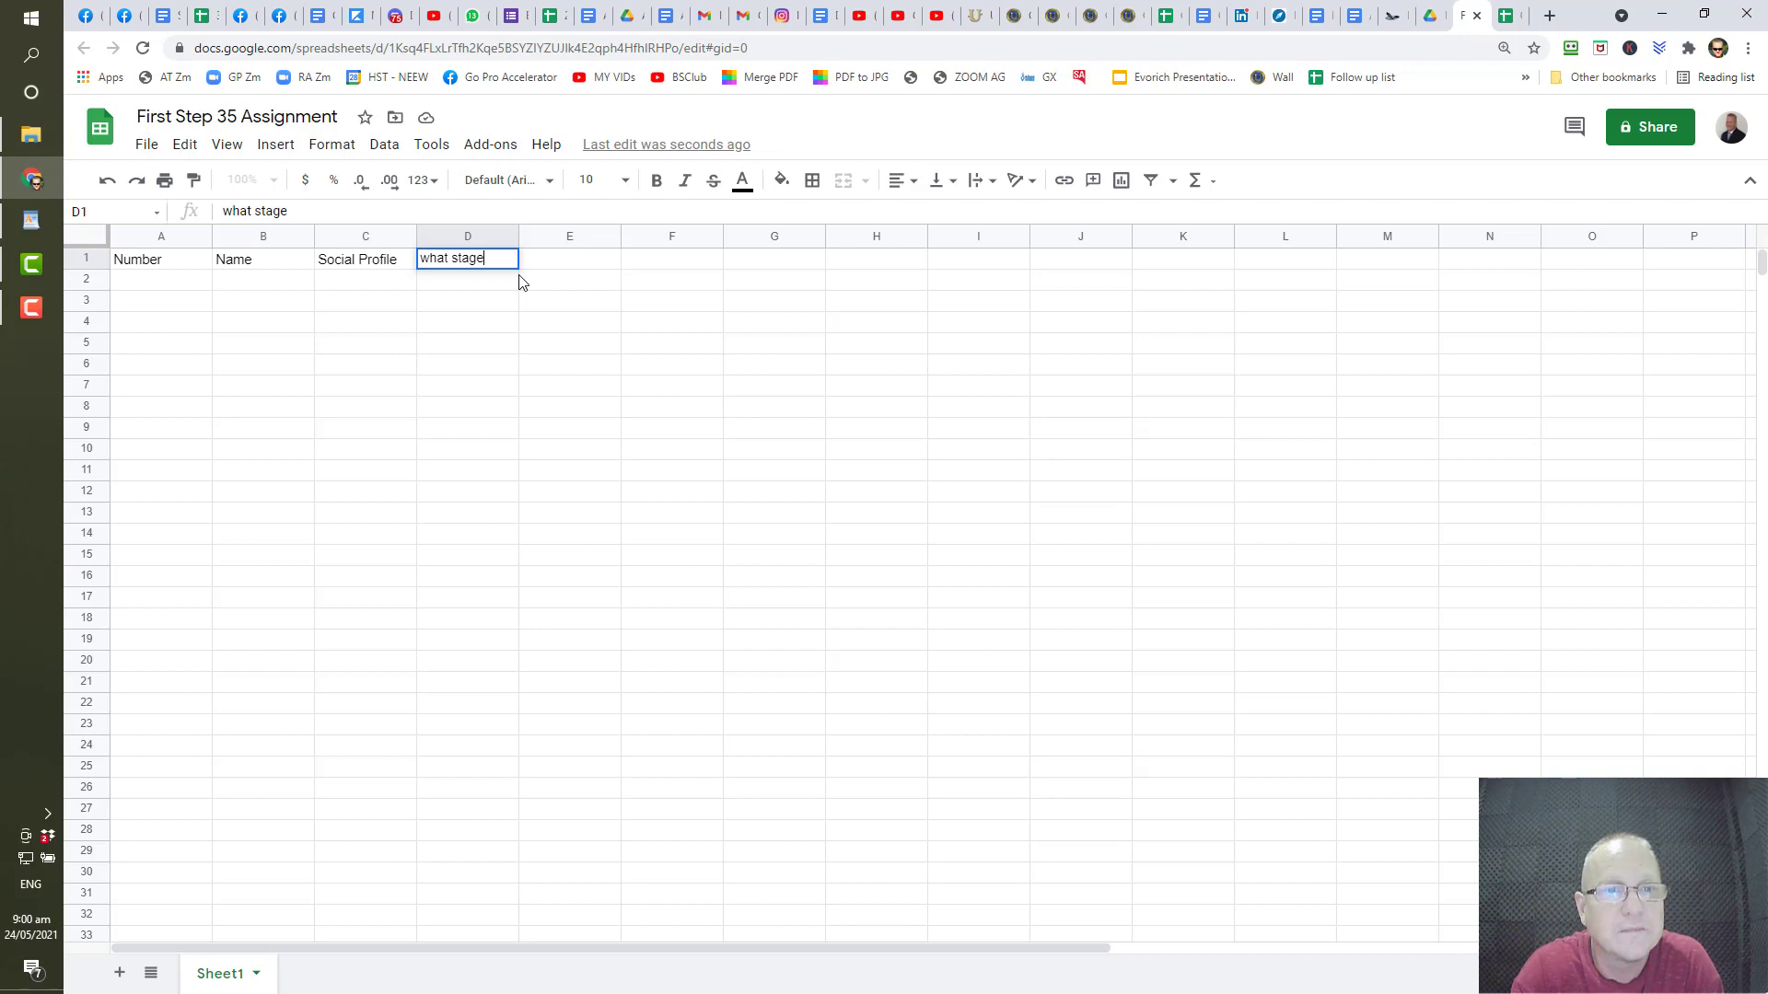
pyautogui.press('Tab')
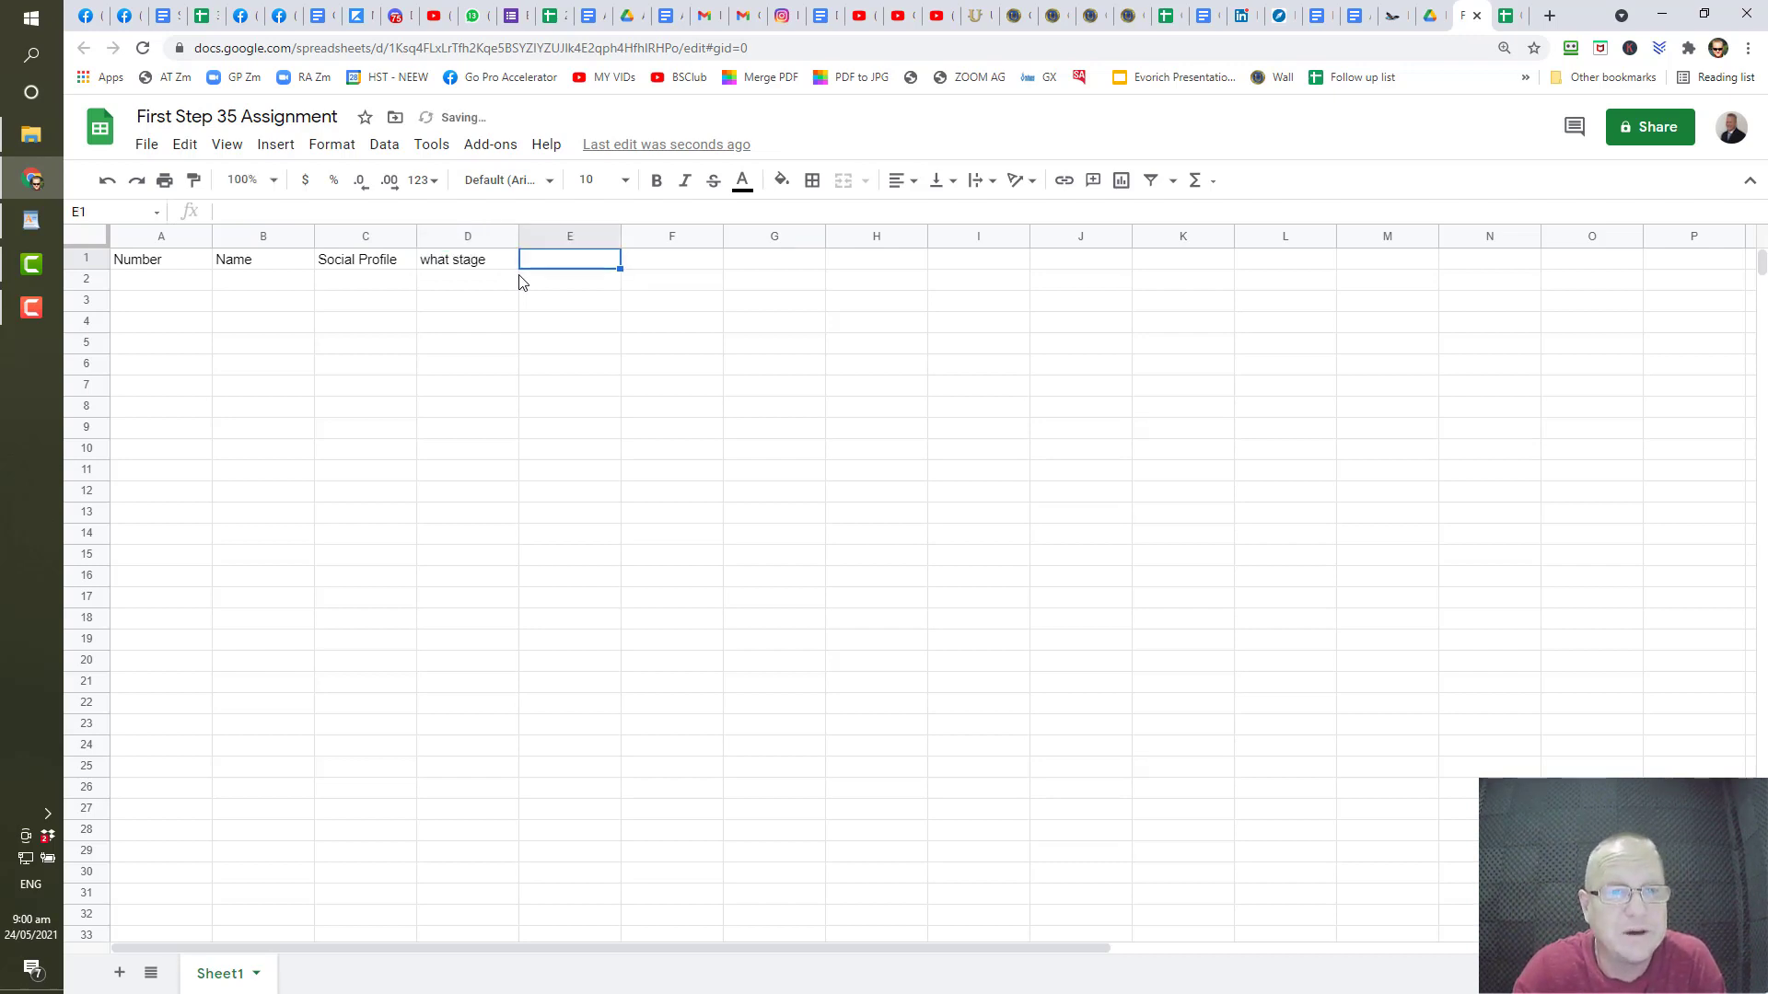
pyautogui.click(458, 267)
pyautogui.moveTo(304, 216); pyautogui.dragTo(88, 211)
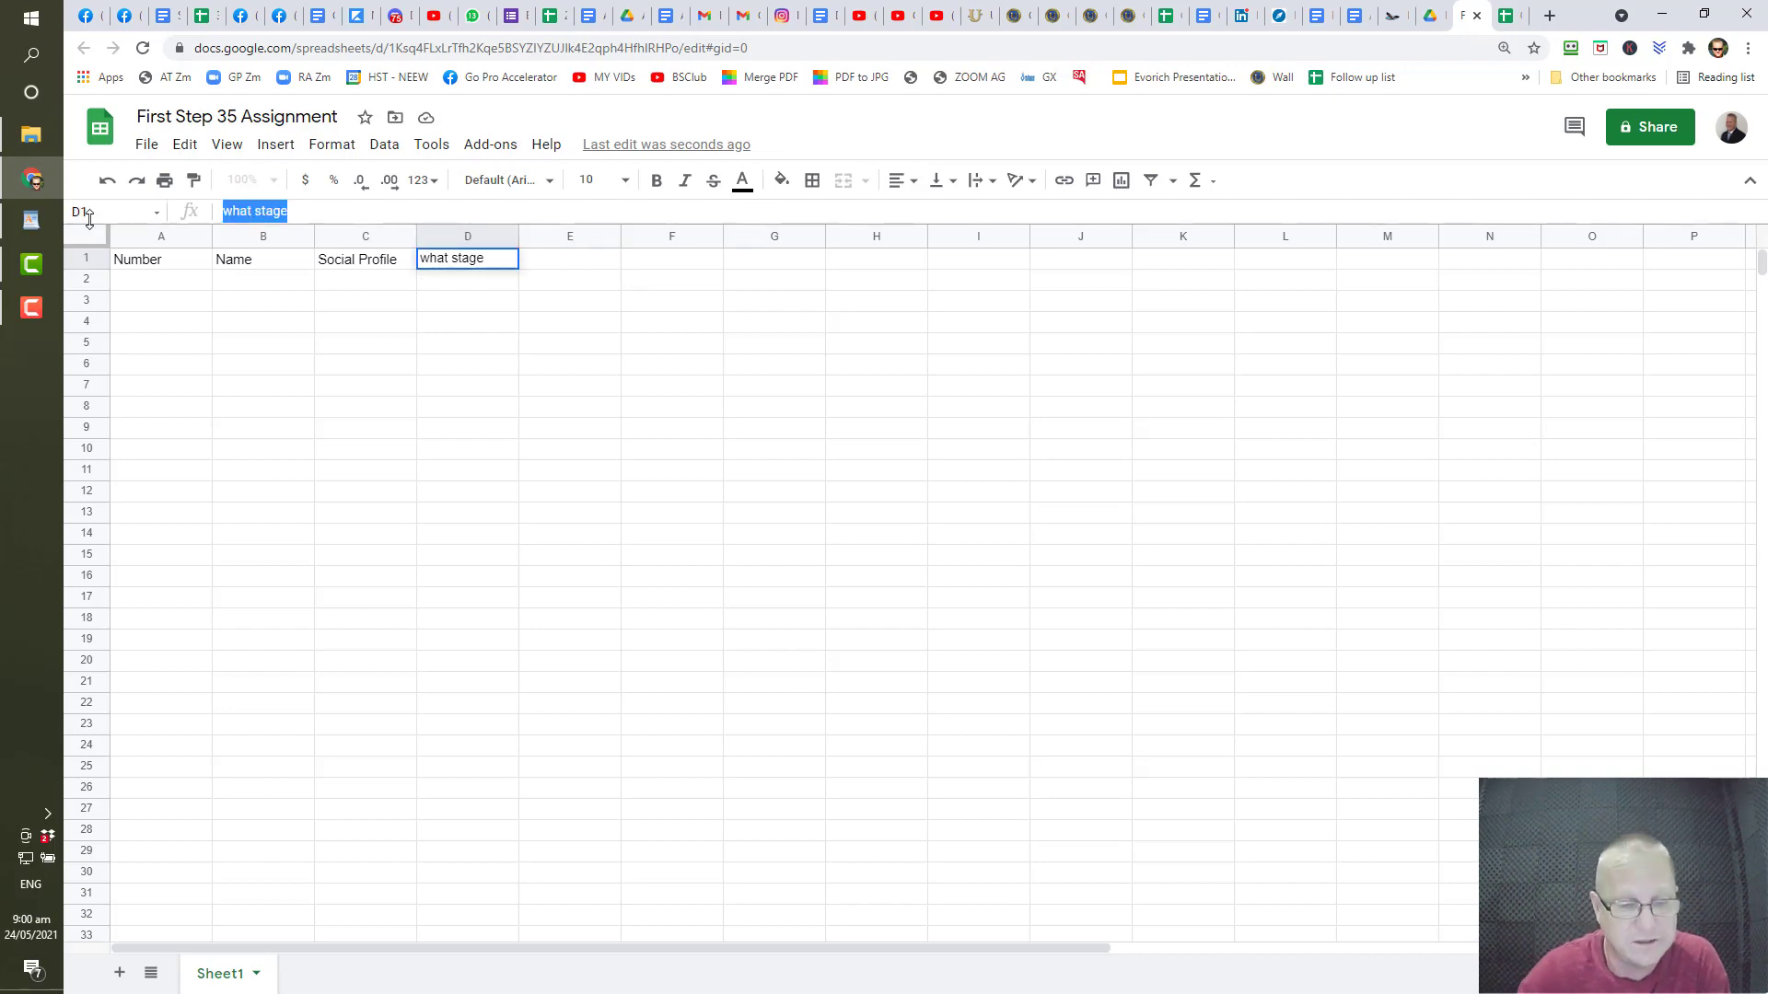
pyautogui.write('What Stage')
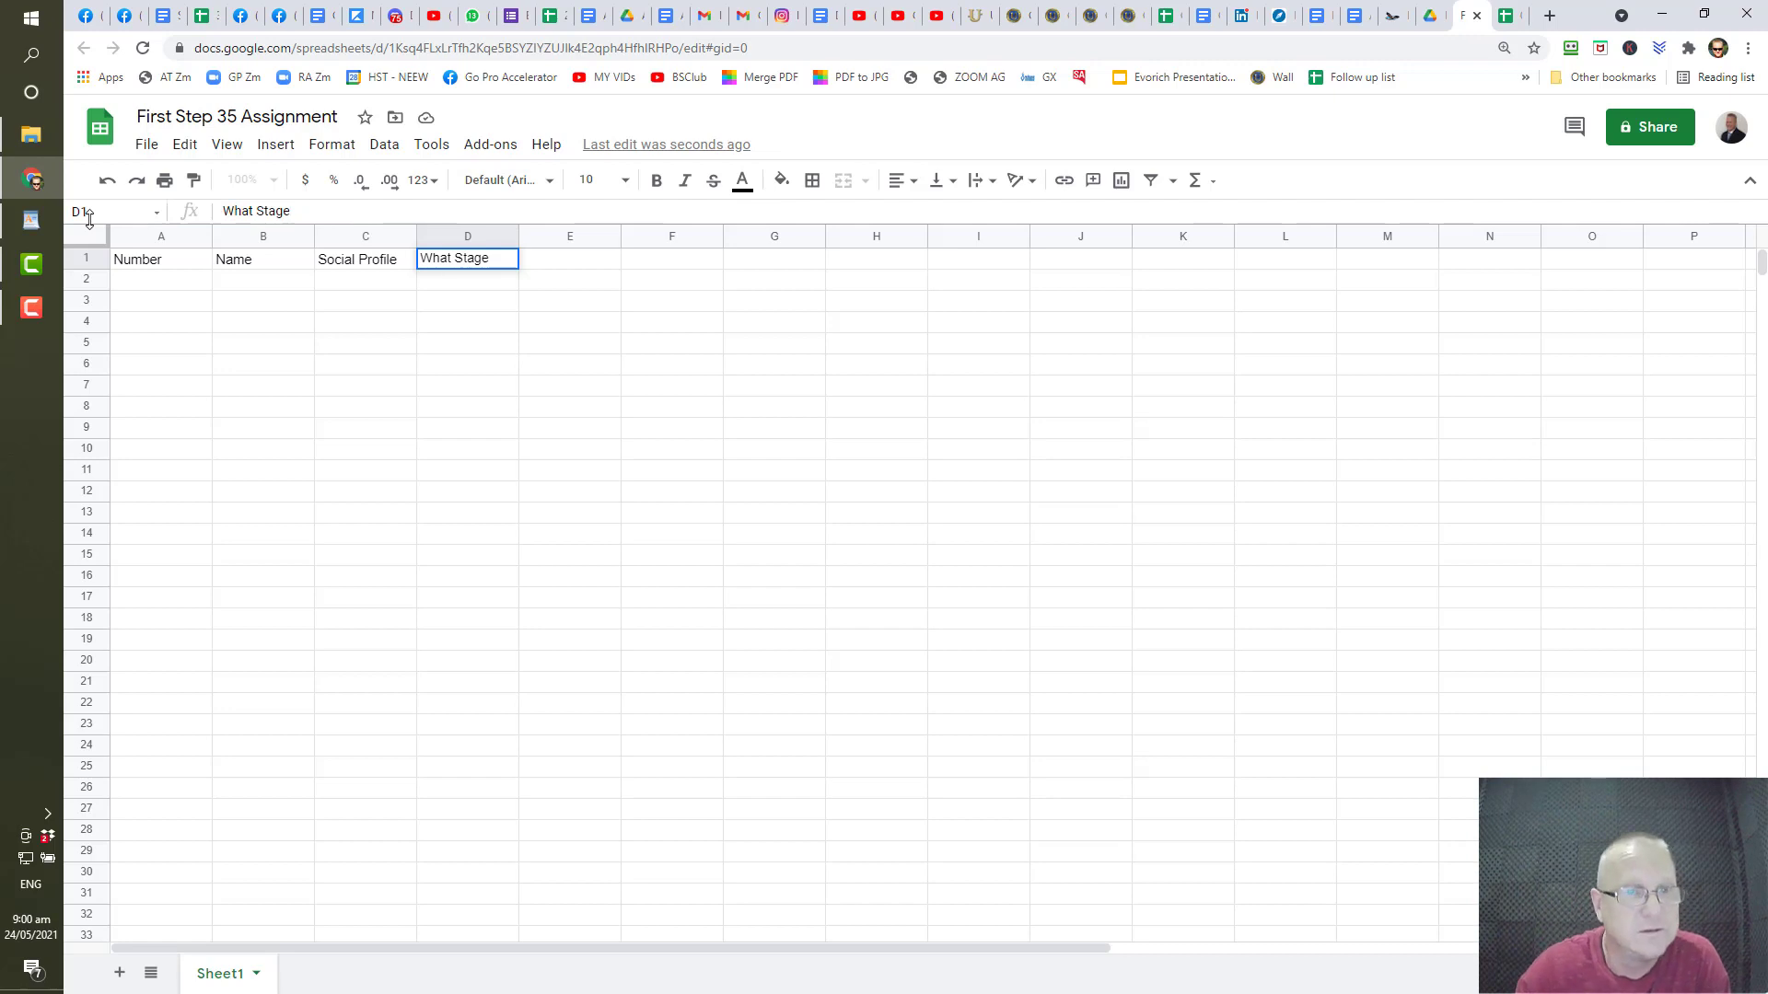
pyautogui.press('Tab')
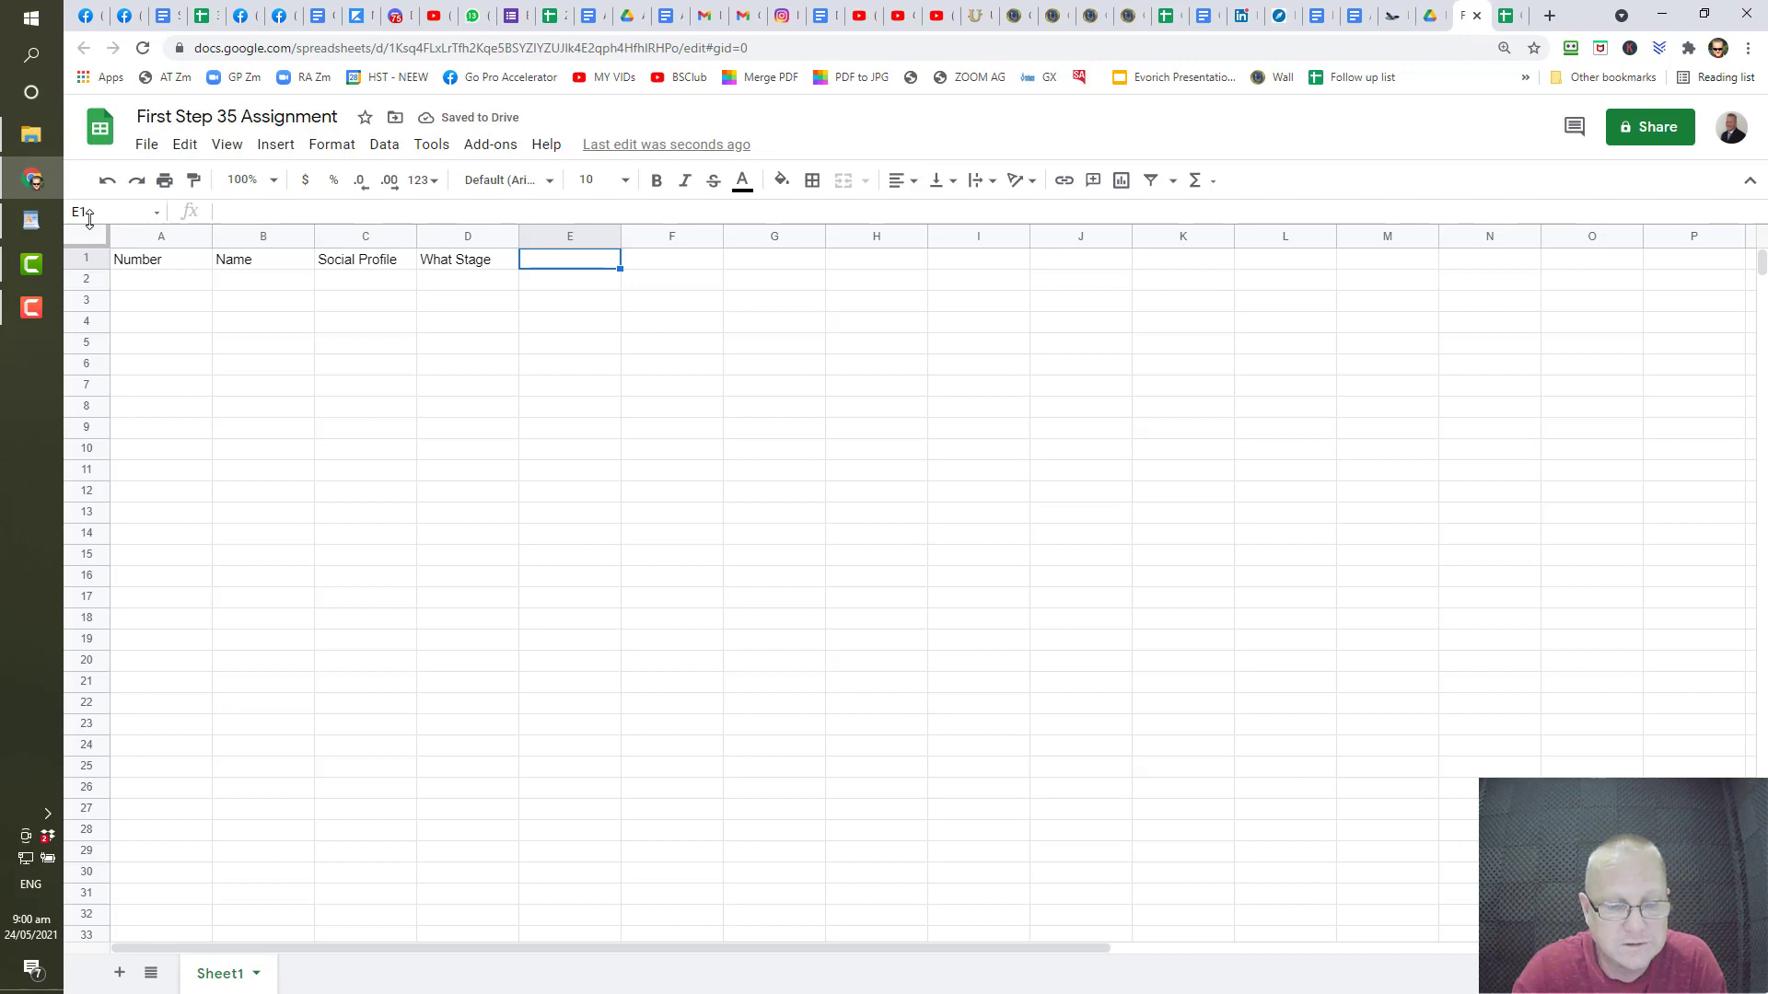
# - Enter 'Next Follow Up' as the E1 header
pyautogui.write('Dat')
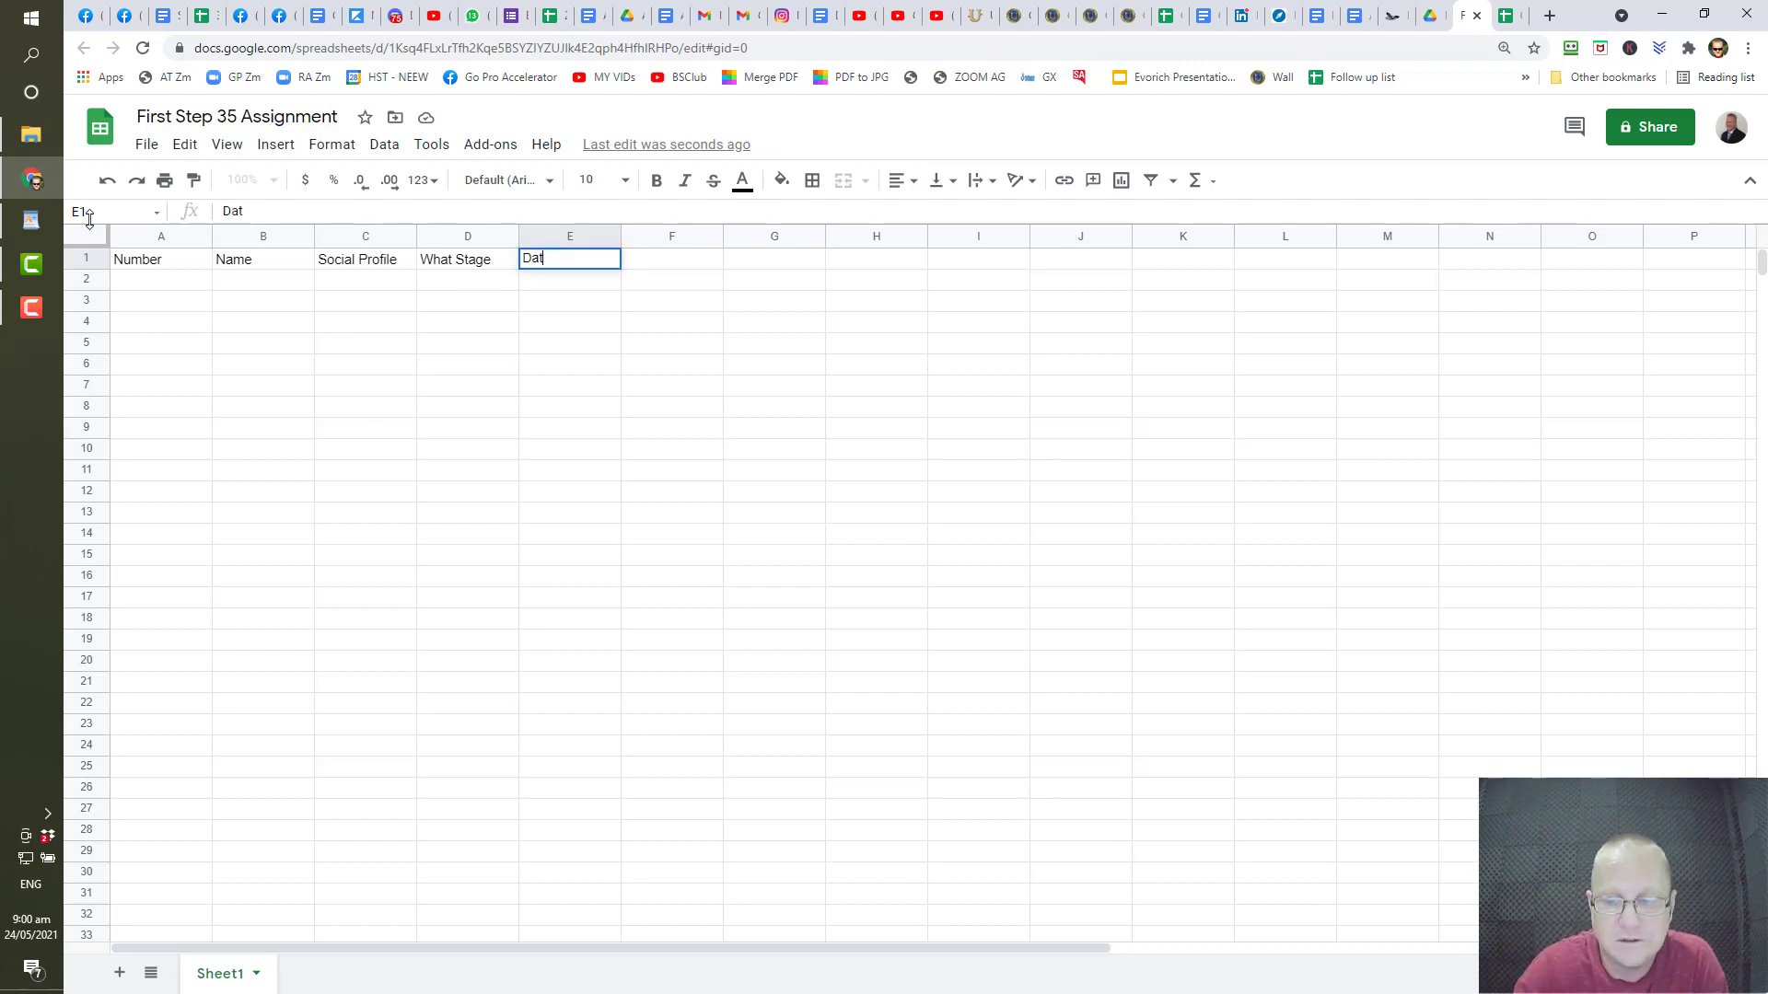
pyautogui.press('BackSpace')
pyautogui.press('BackSpace')
pyautogui.press('BackSpace')
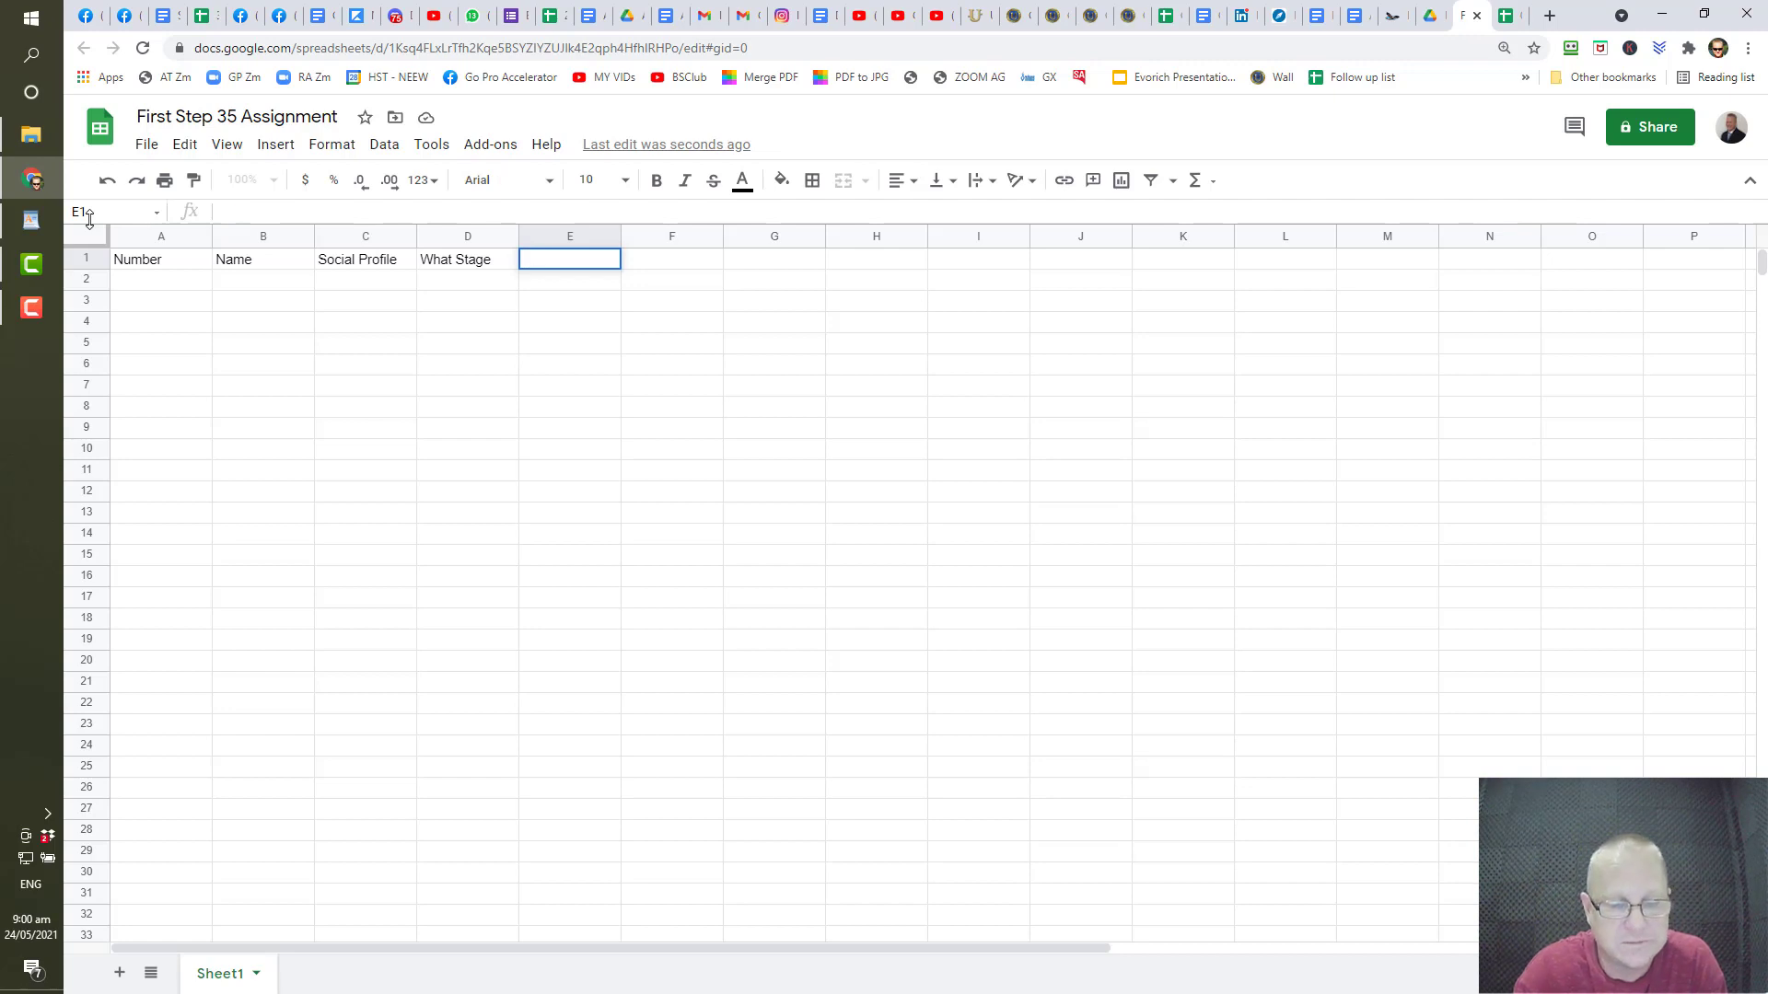
pyautogui.write('Next F')
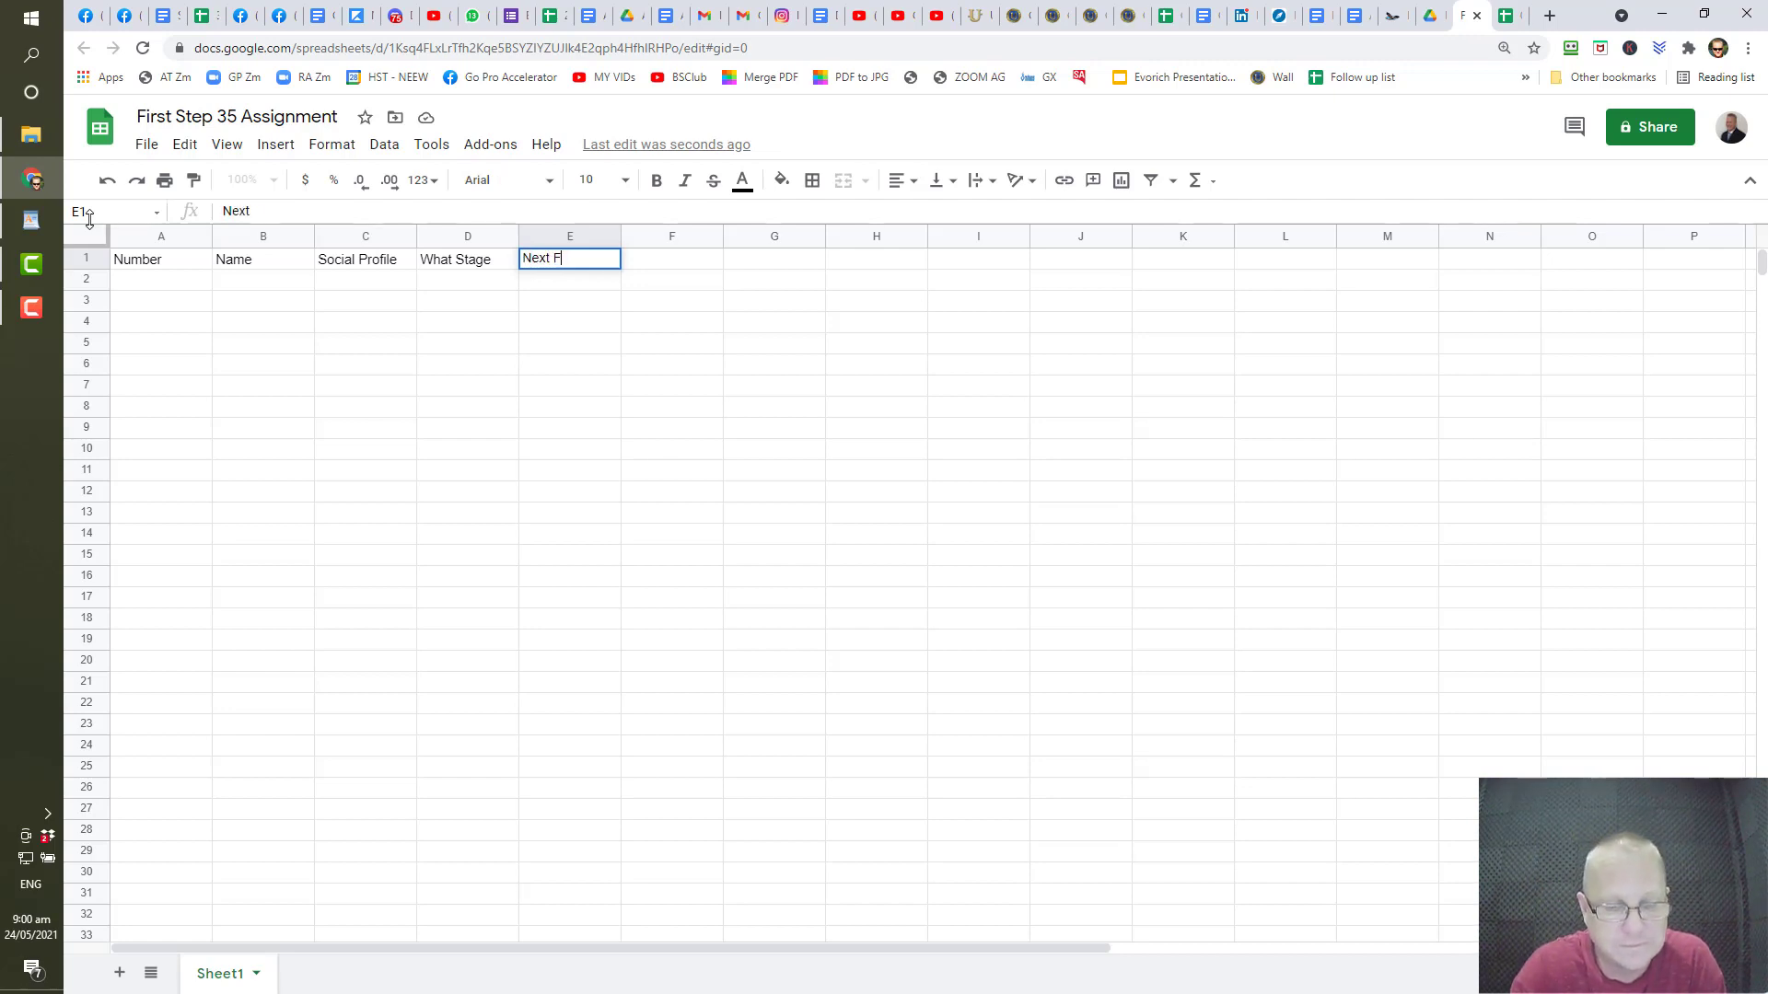
pyautogui.write('ollow ')
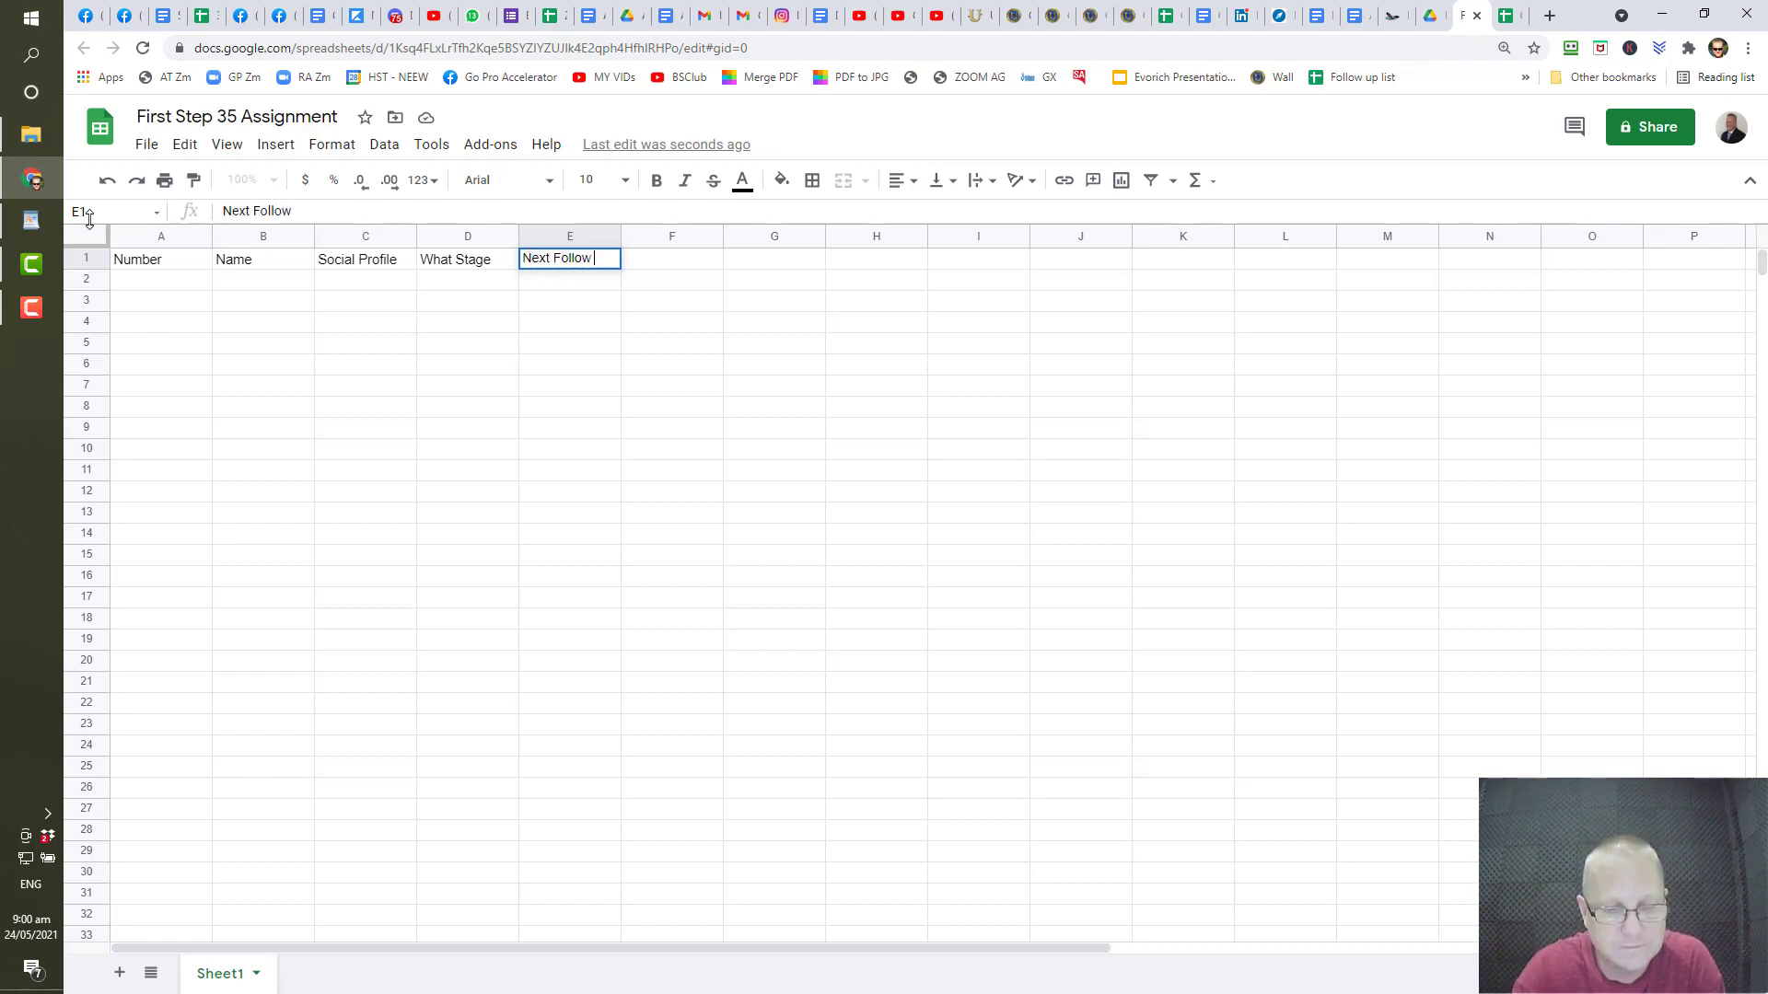
pyautogui.write('U')
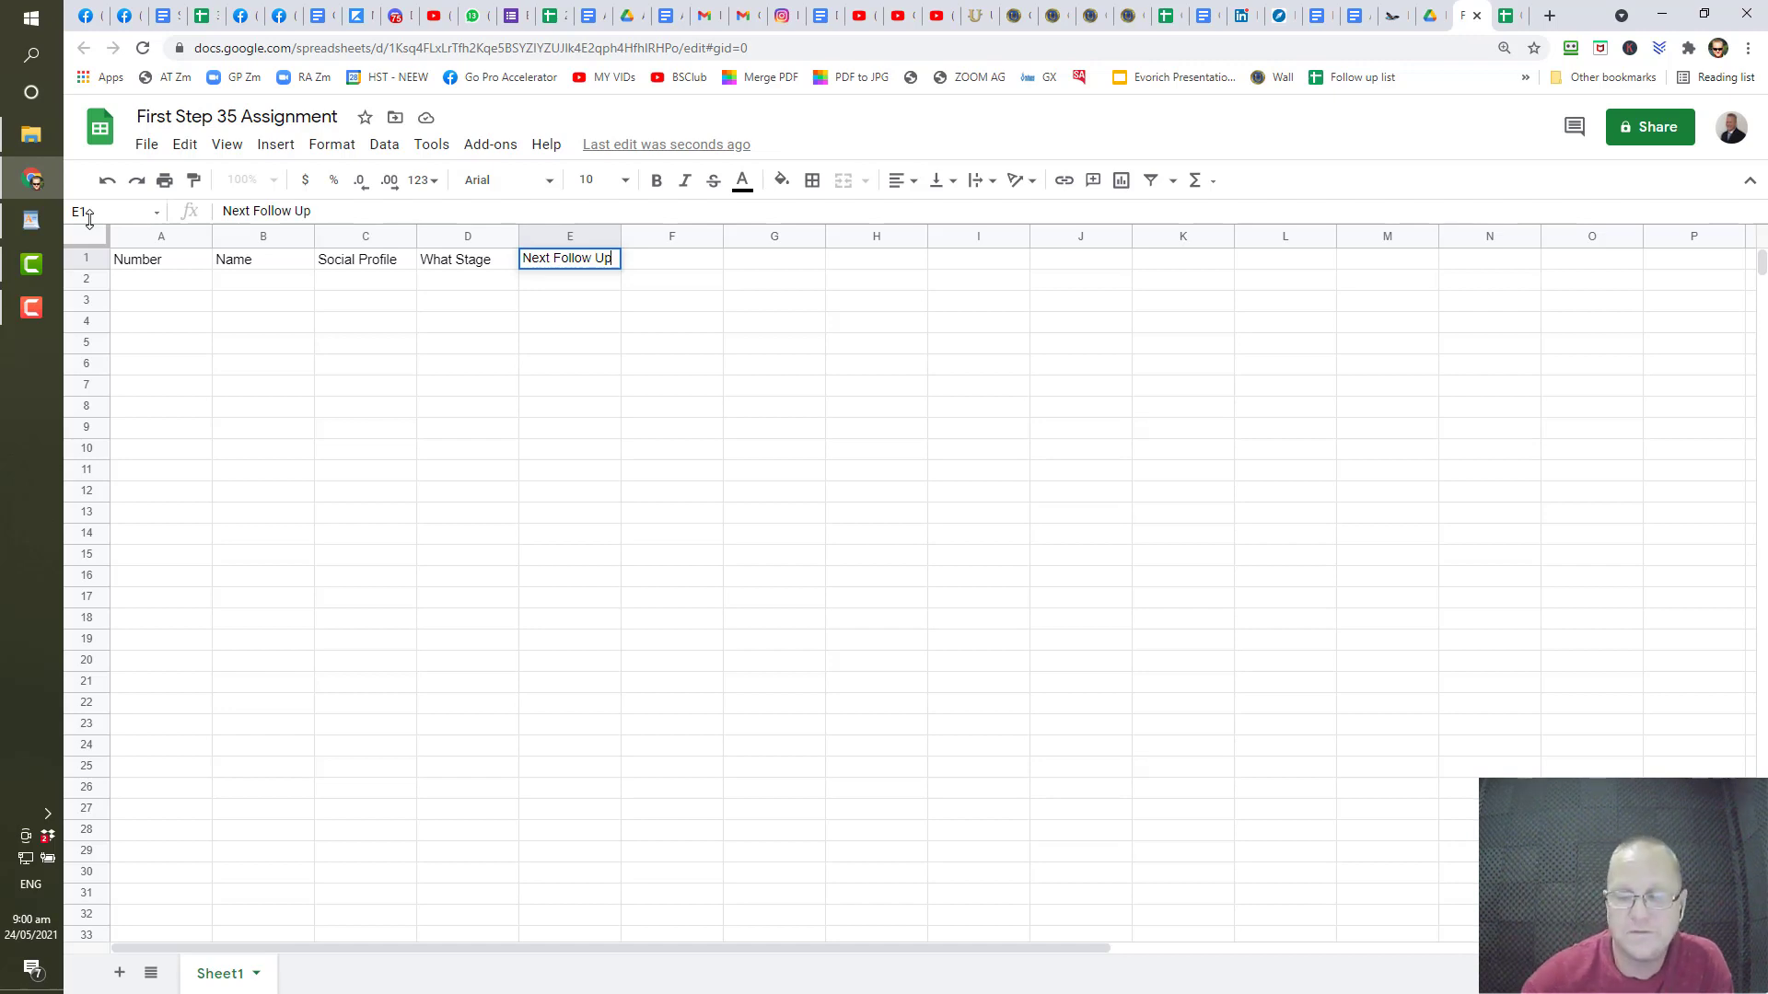
pyautogui.write('p')
pyautogui.click(245, 448)
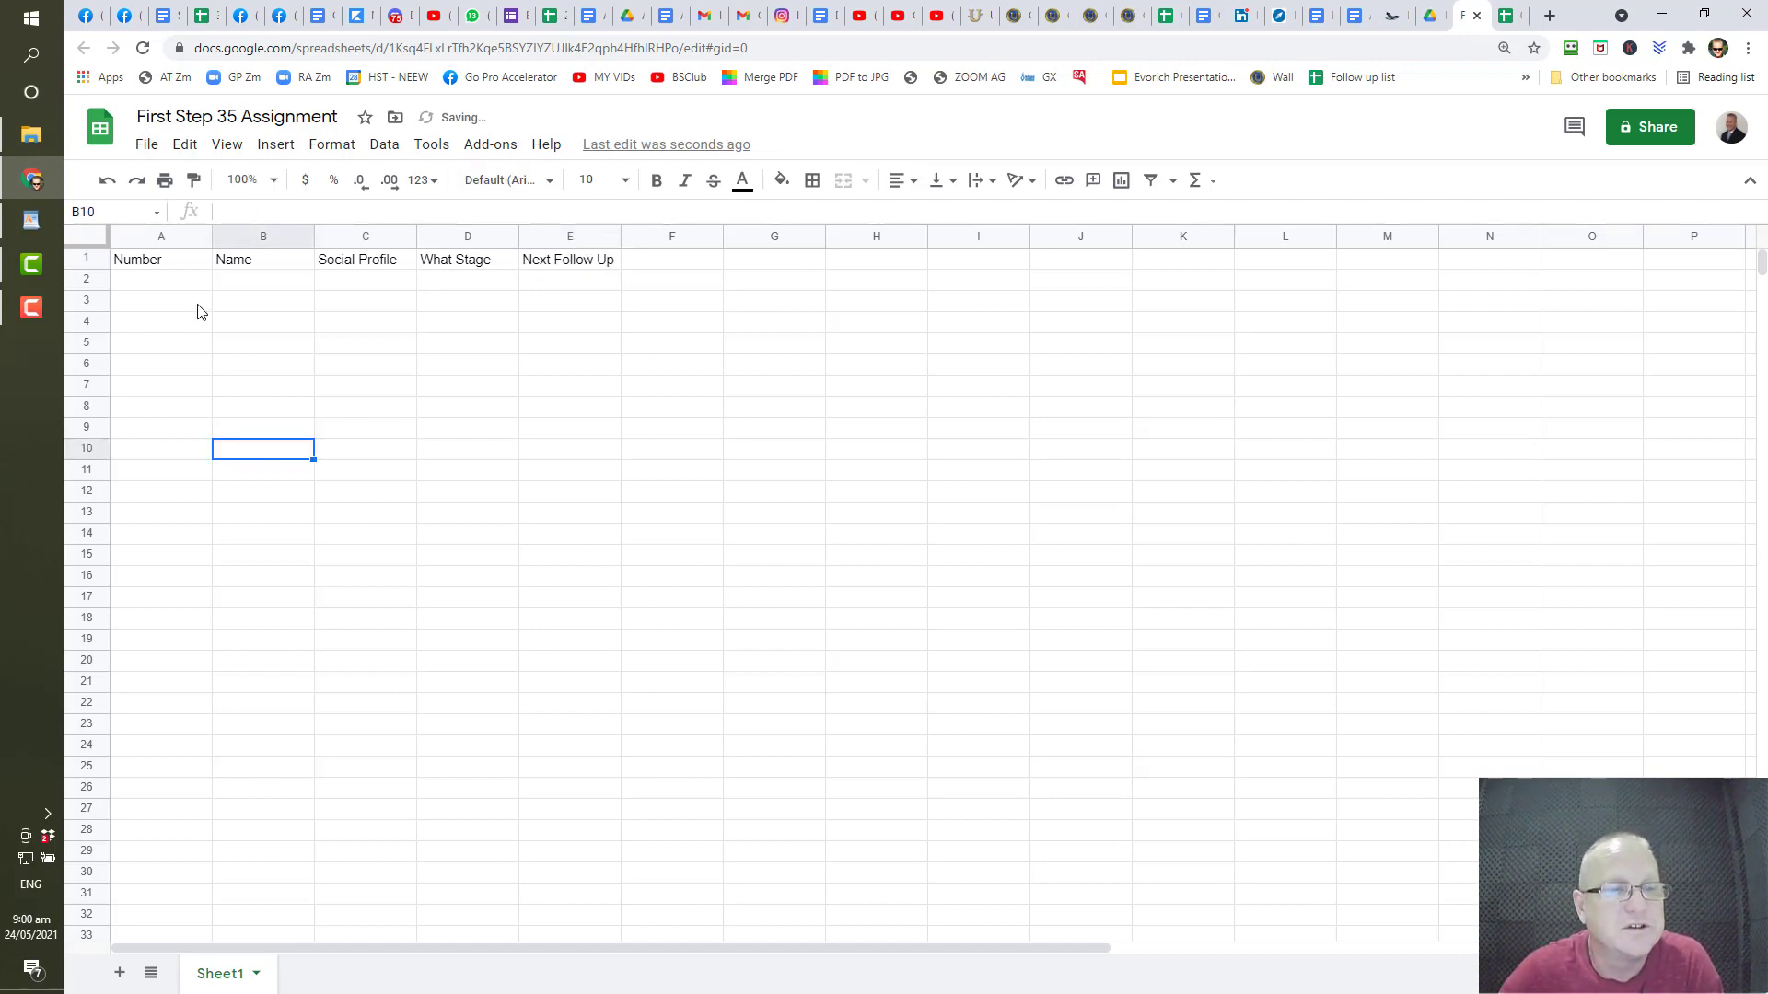
# - Enter the value 1 in cell A2
pyautogui.click(180, 286)
pyautogui.write('1')
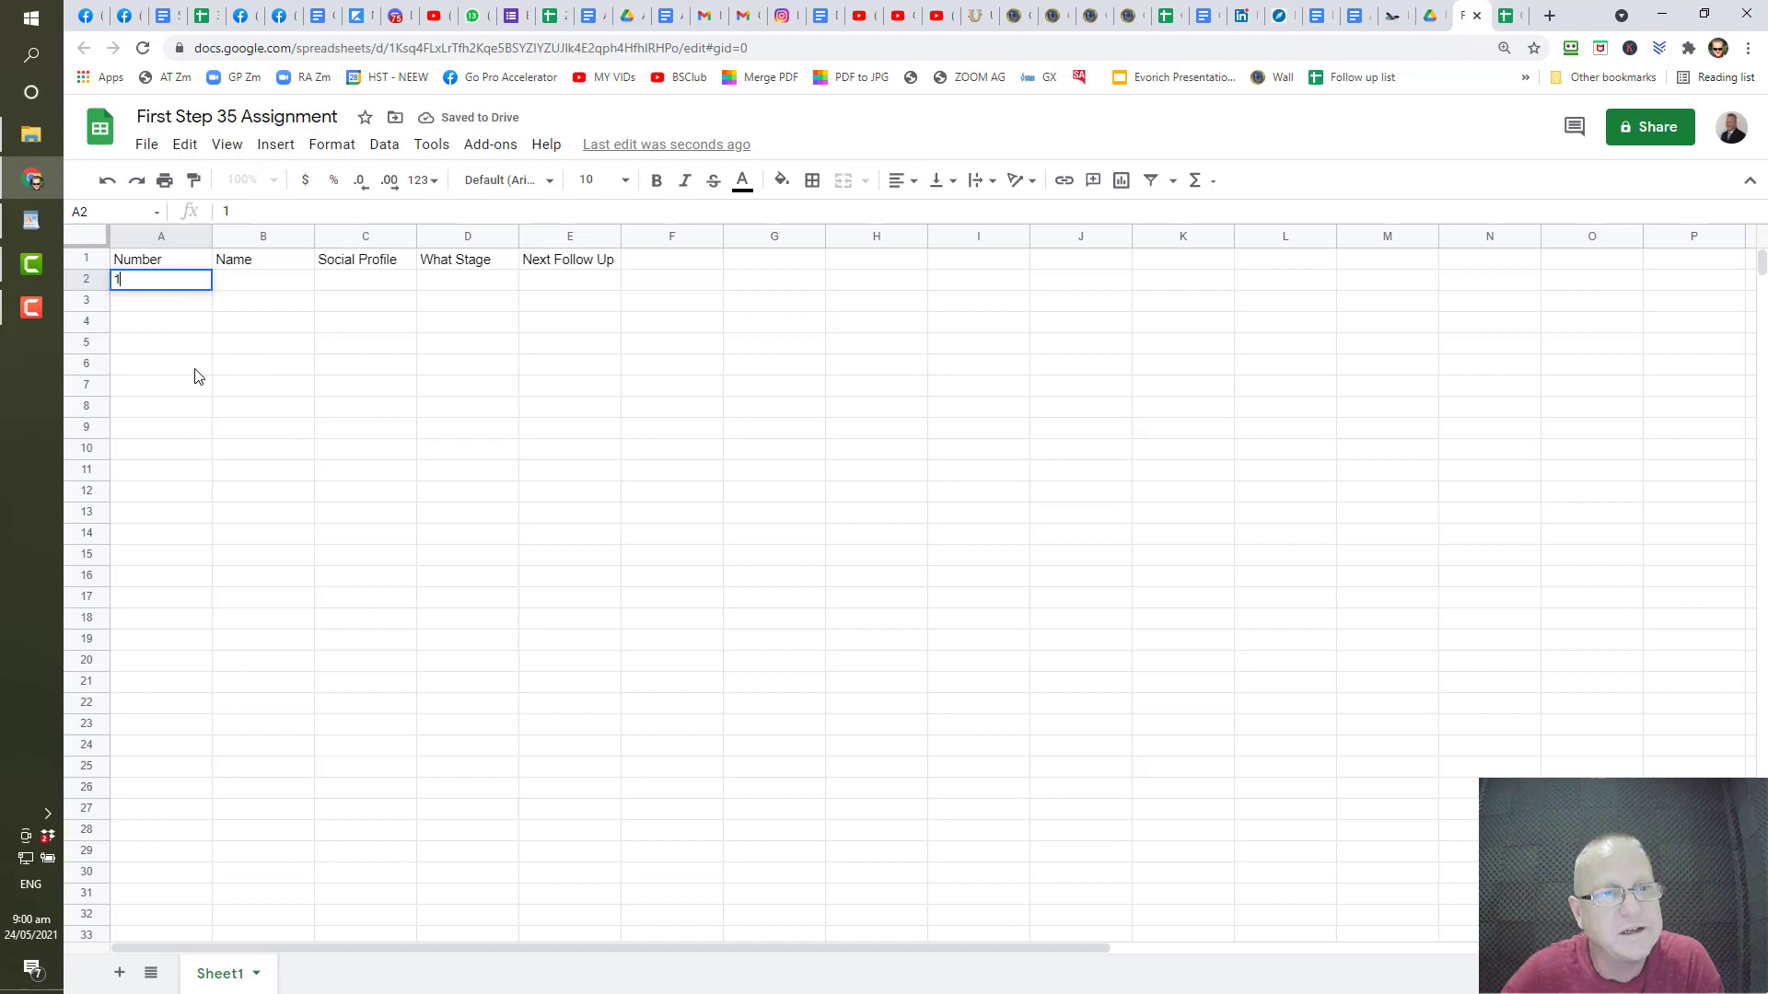
pyautogui.click(196, 368)
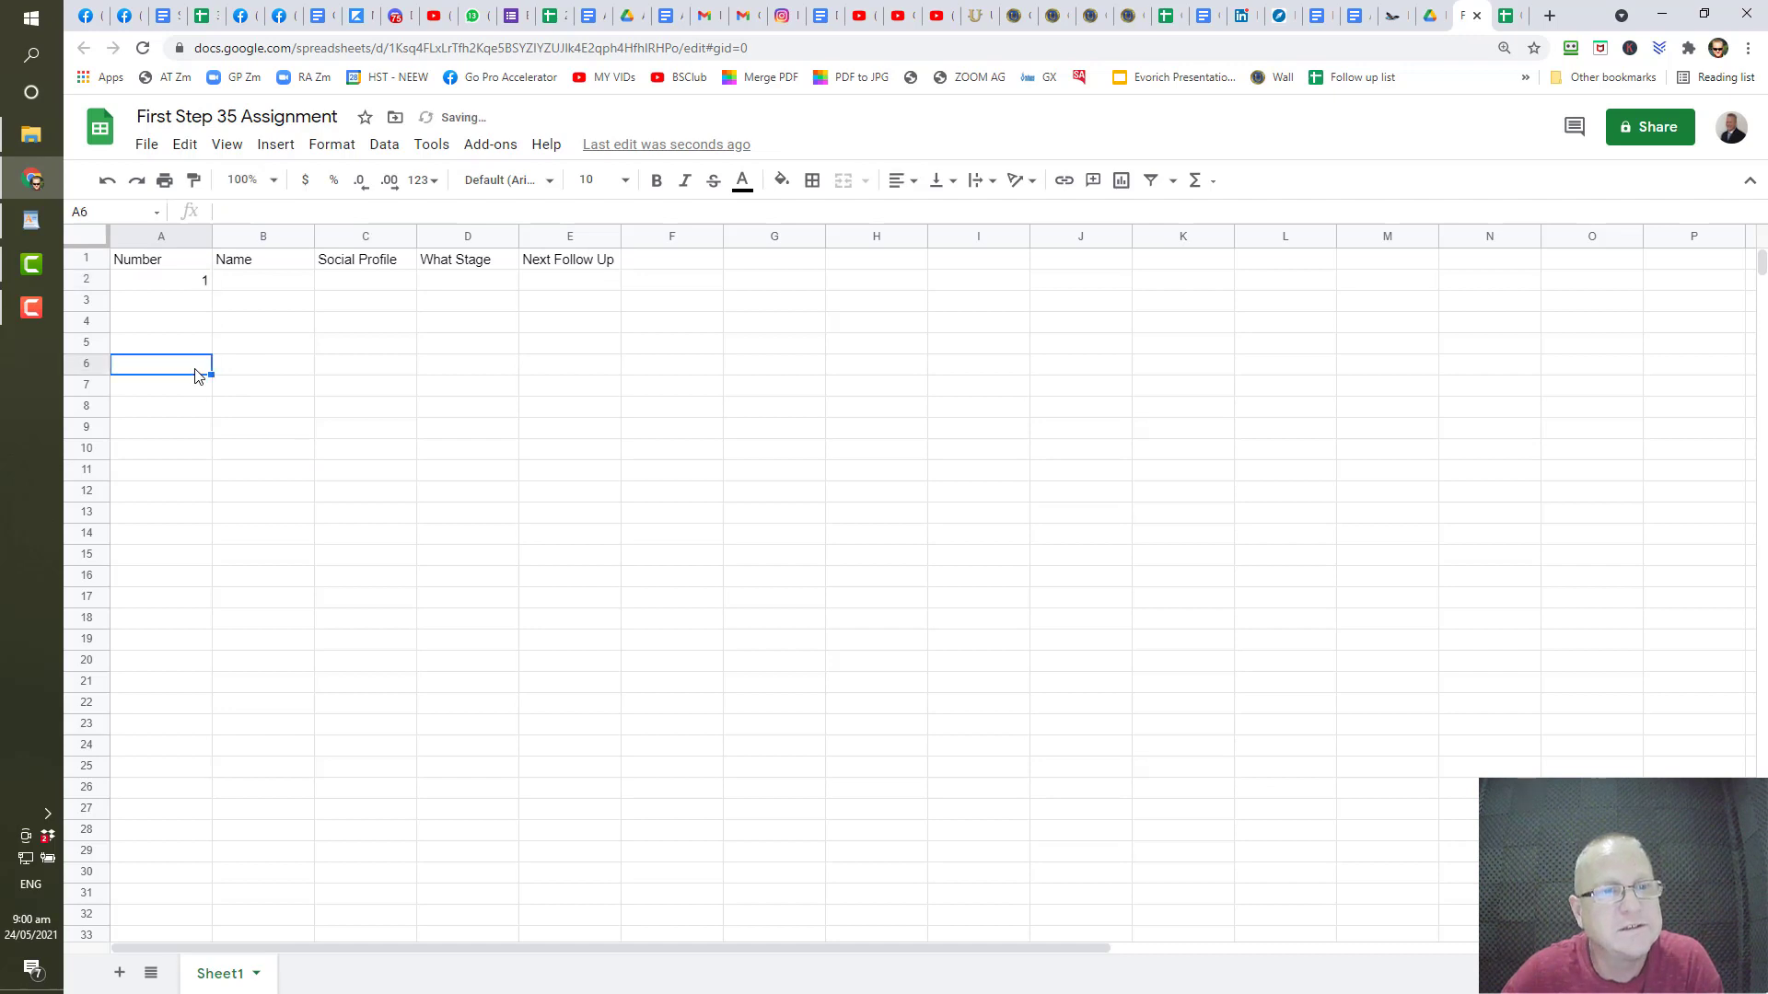
pyautogui.click(175, 286)
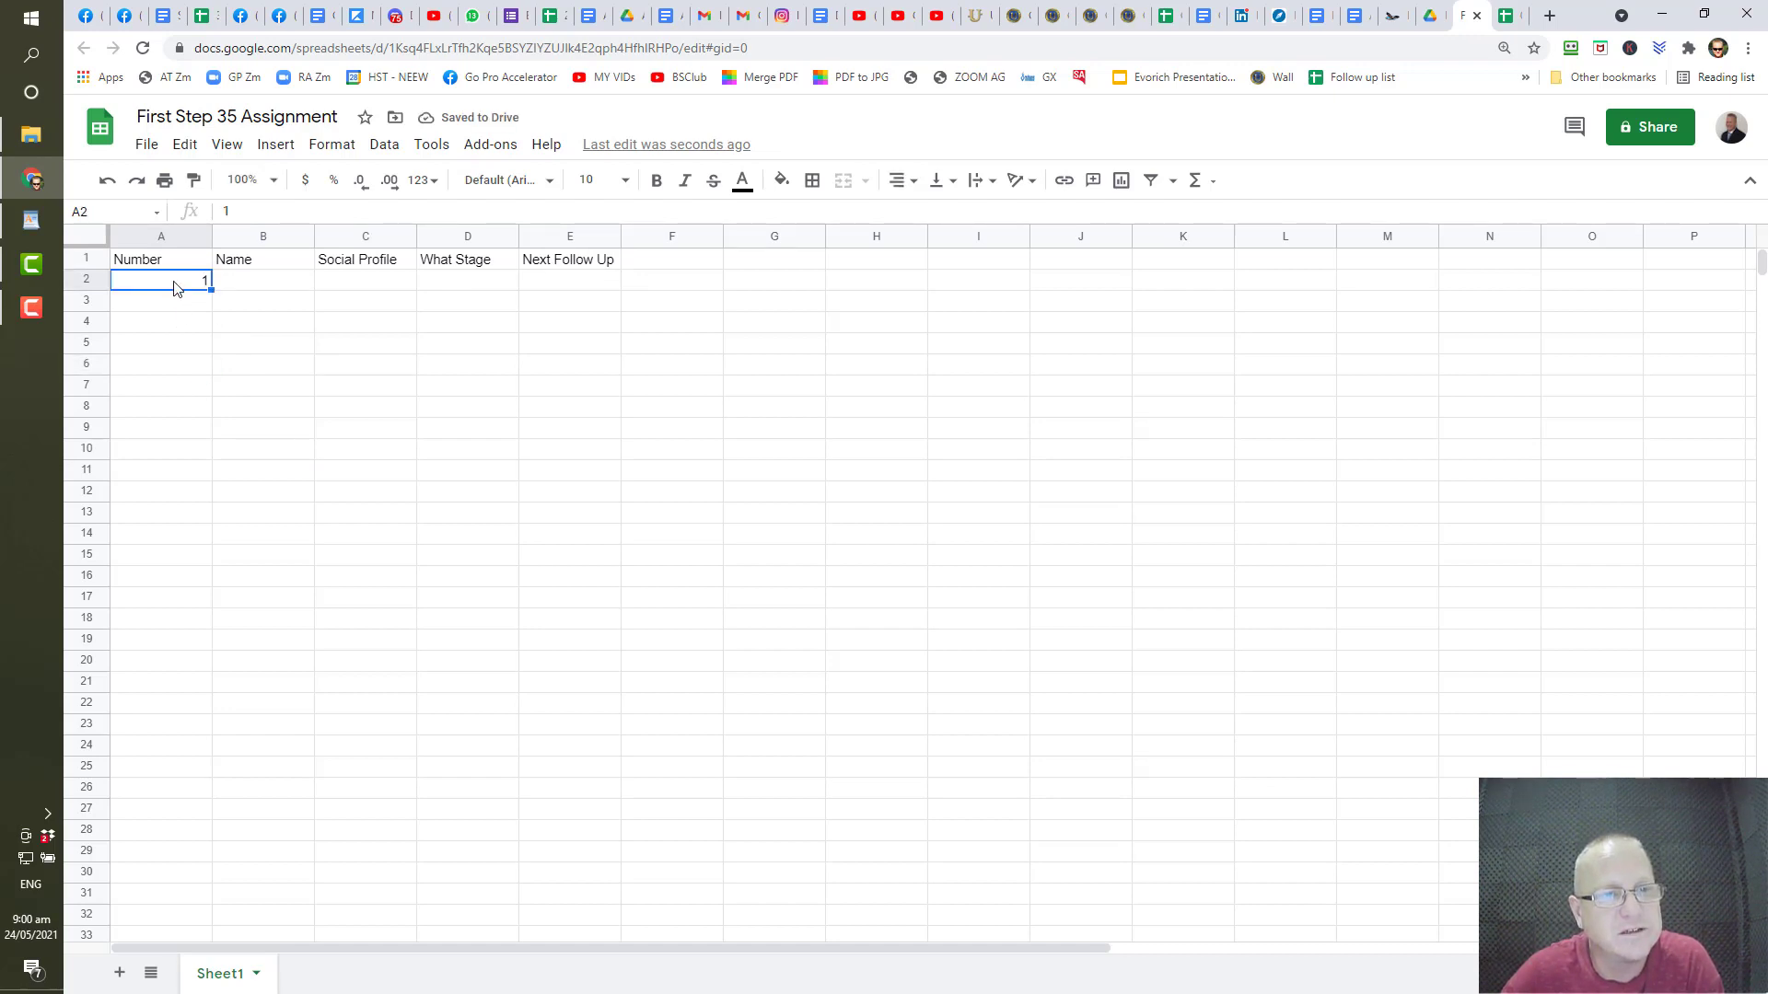
pyautogui.click(167, 311)
pyautogui.click(166, 325)
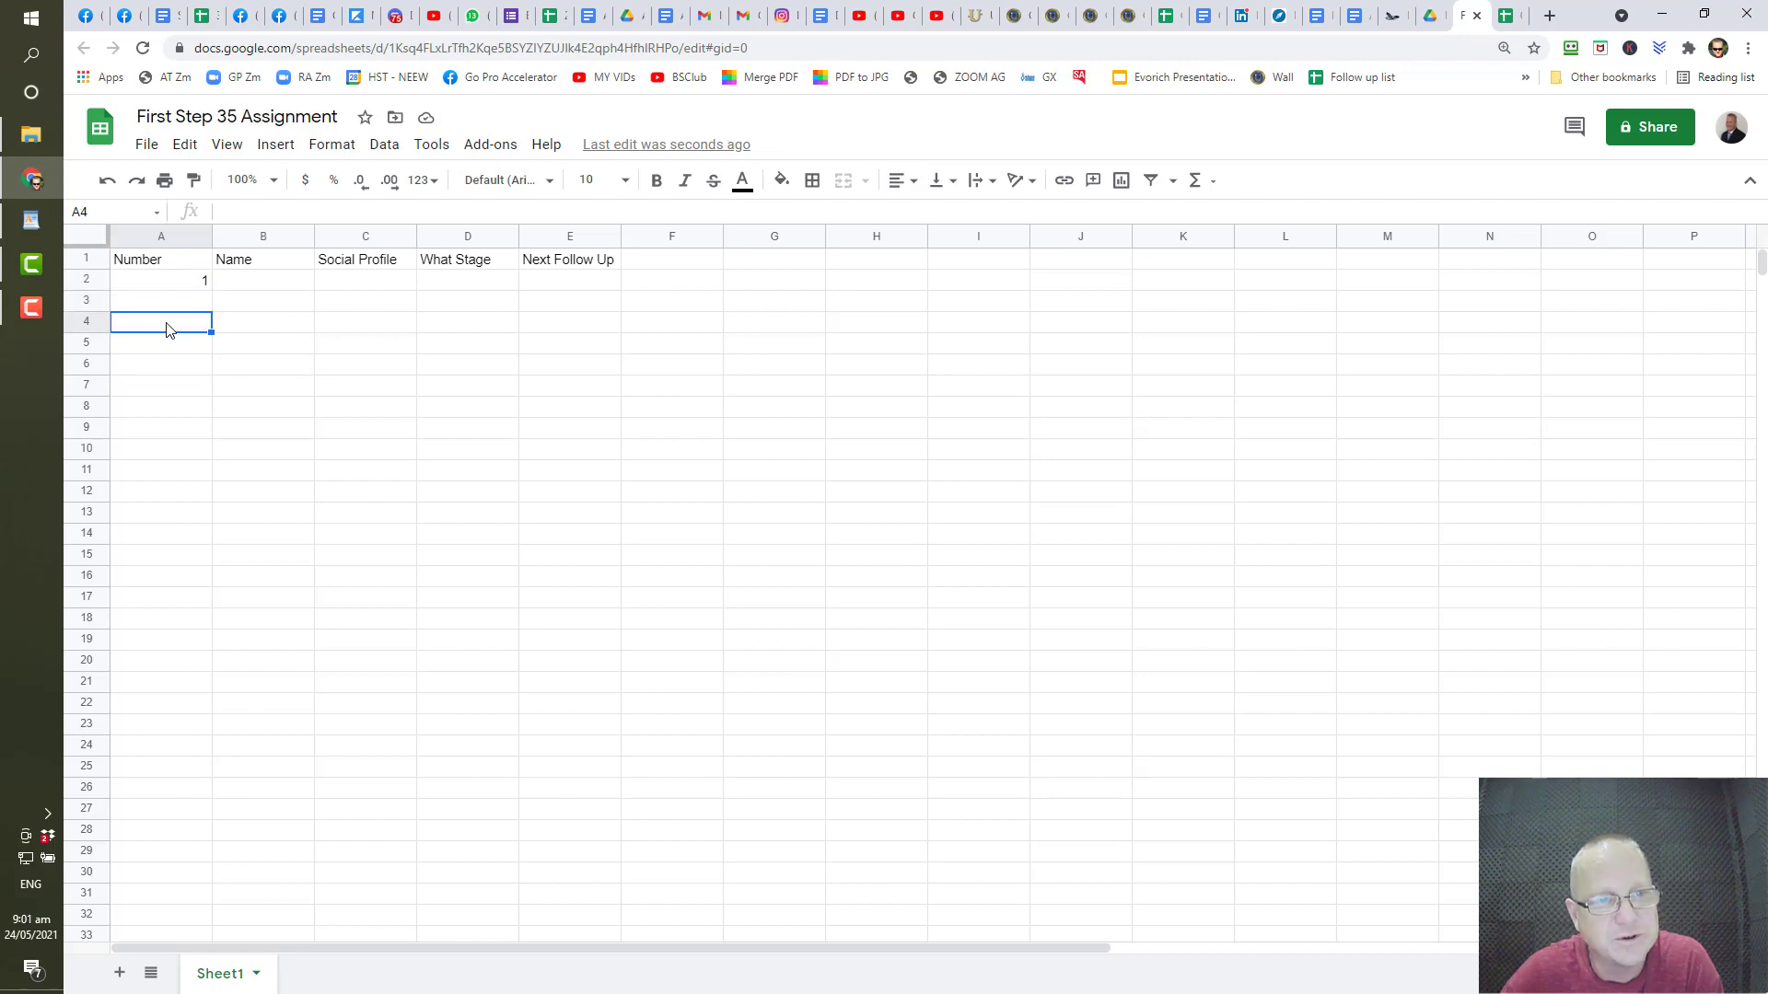
pyautogui.click(171, 342)
pyautogui.click(184, 288)
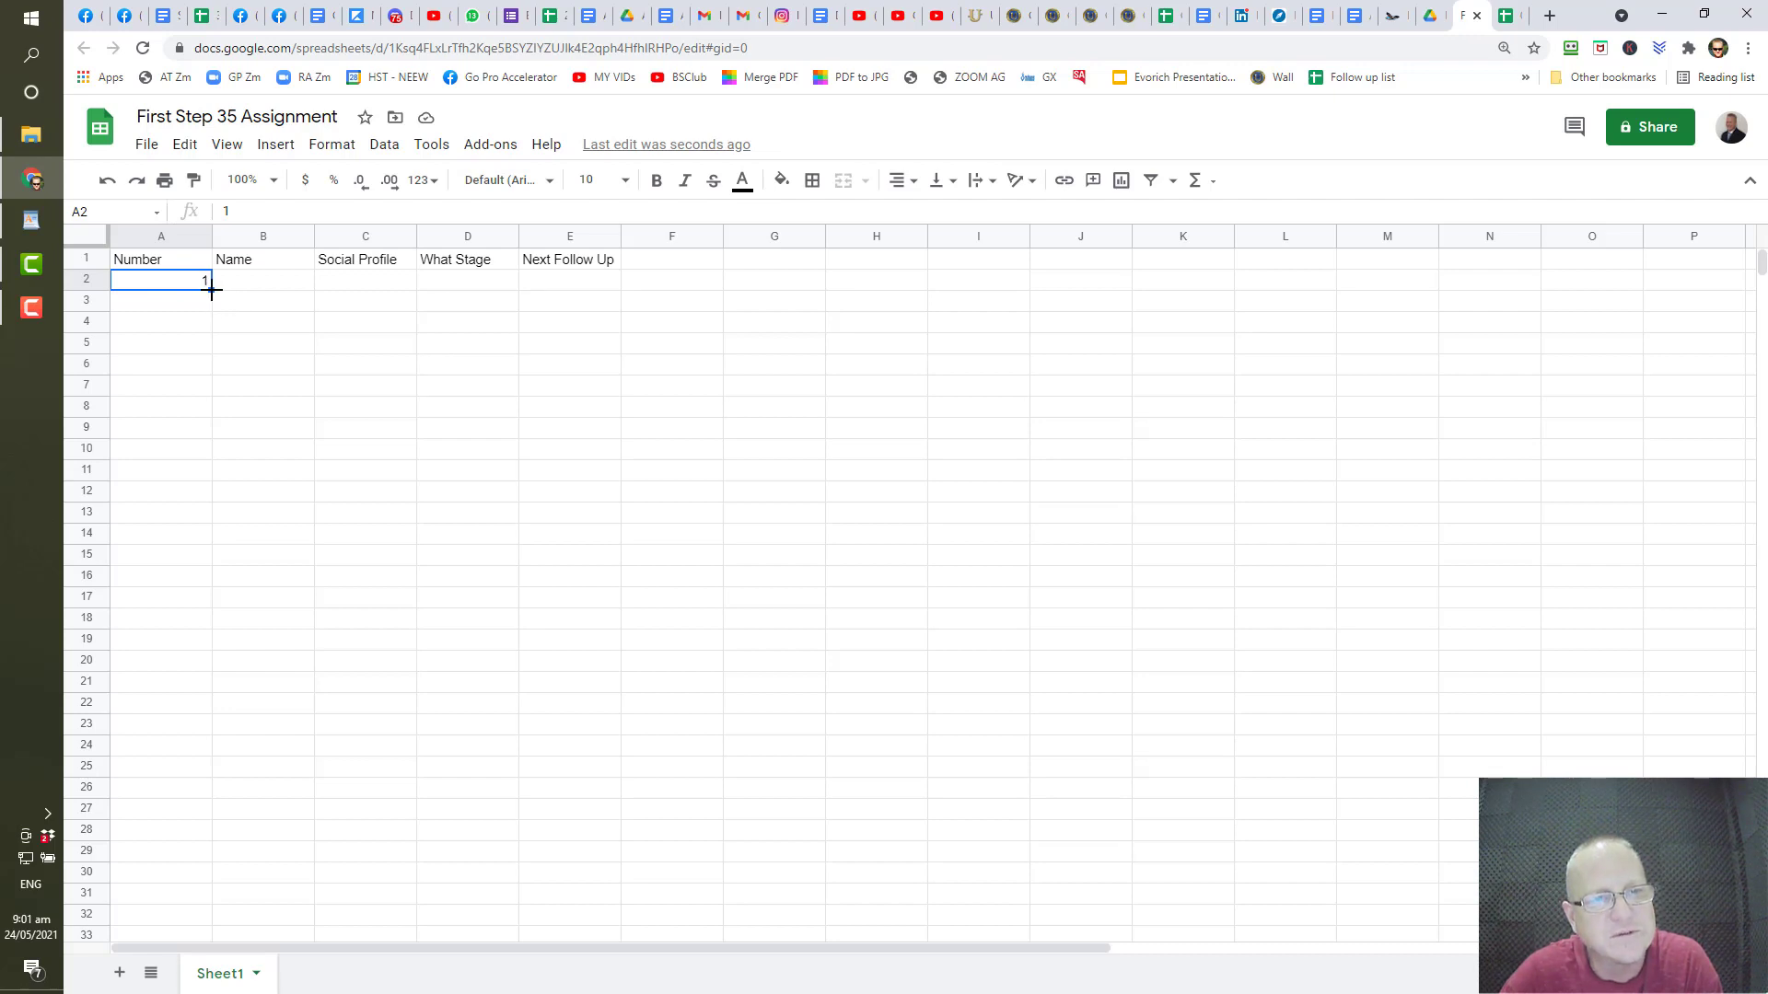
# - Copy the 1 from A2 down column A to row 36
pyautogui.moveTo(212, 289); pyautogui.dragTo(143, 933)
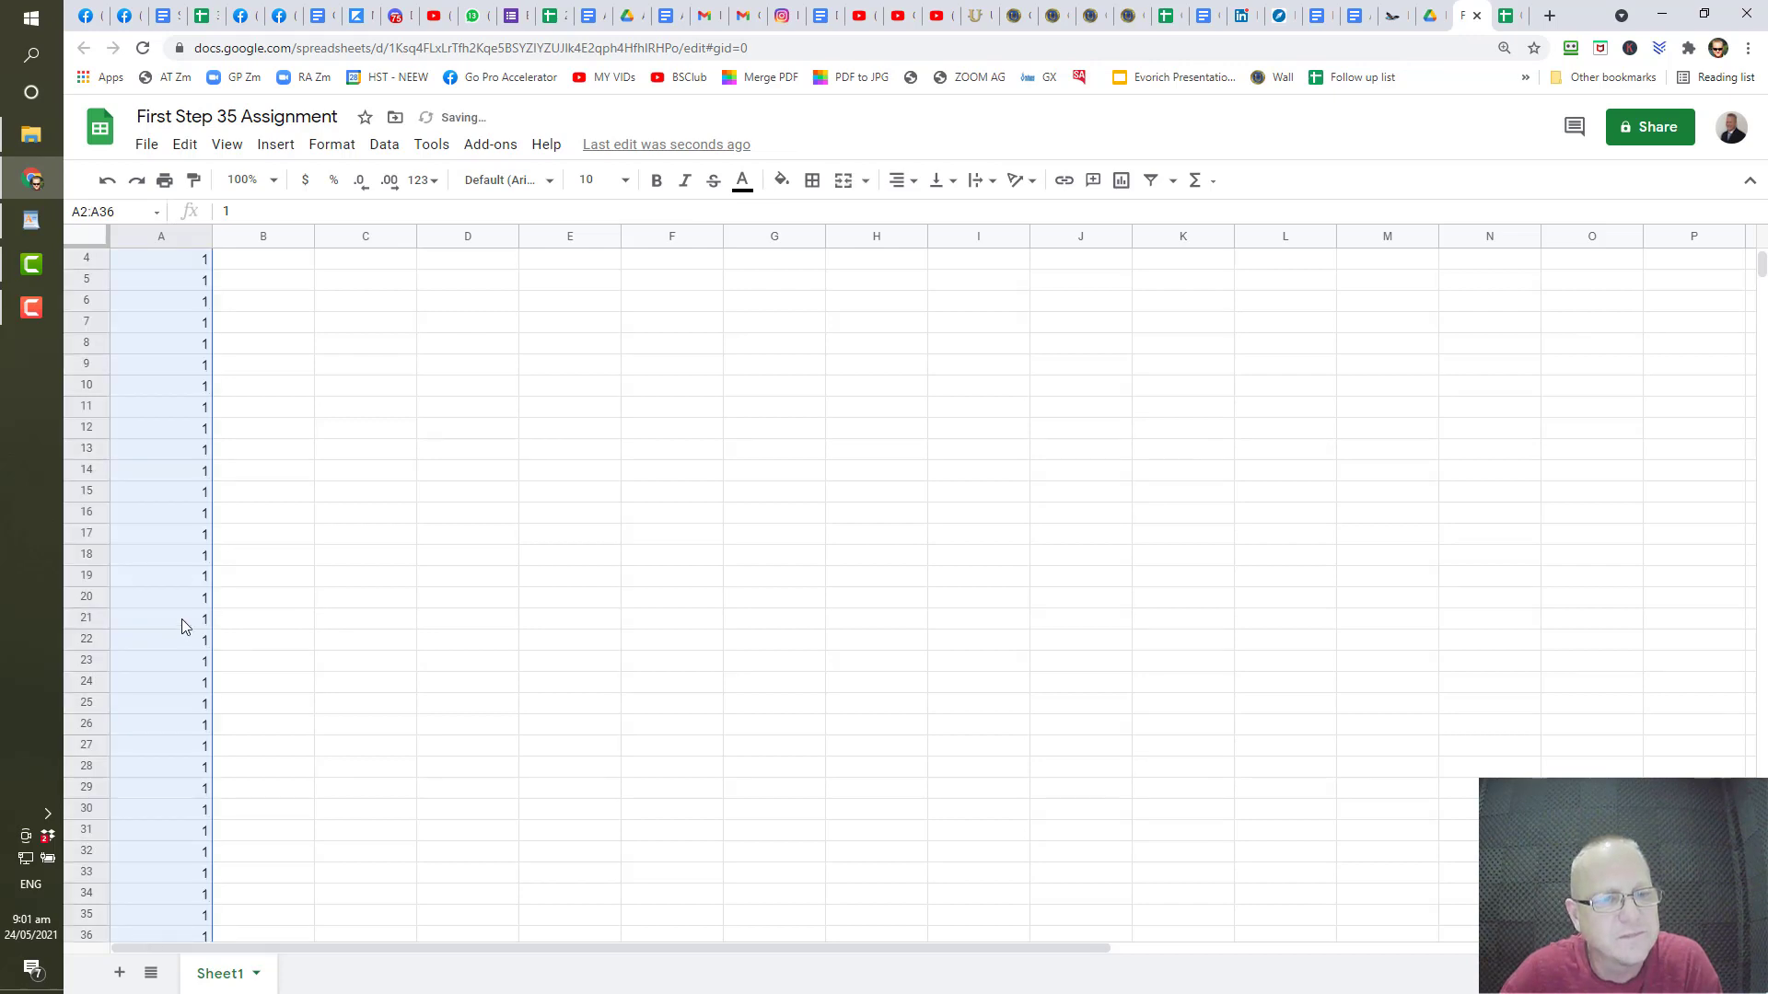
pyautogui.scroll(-5, 180, 619)
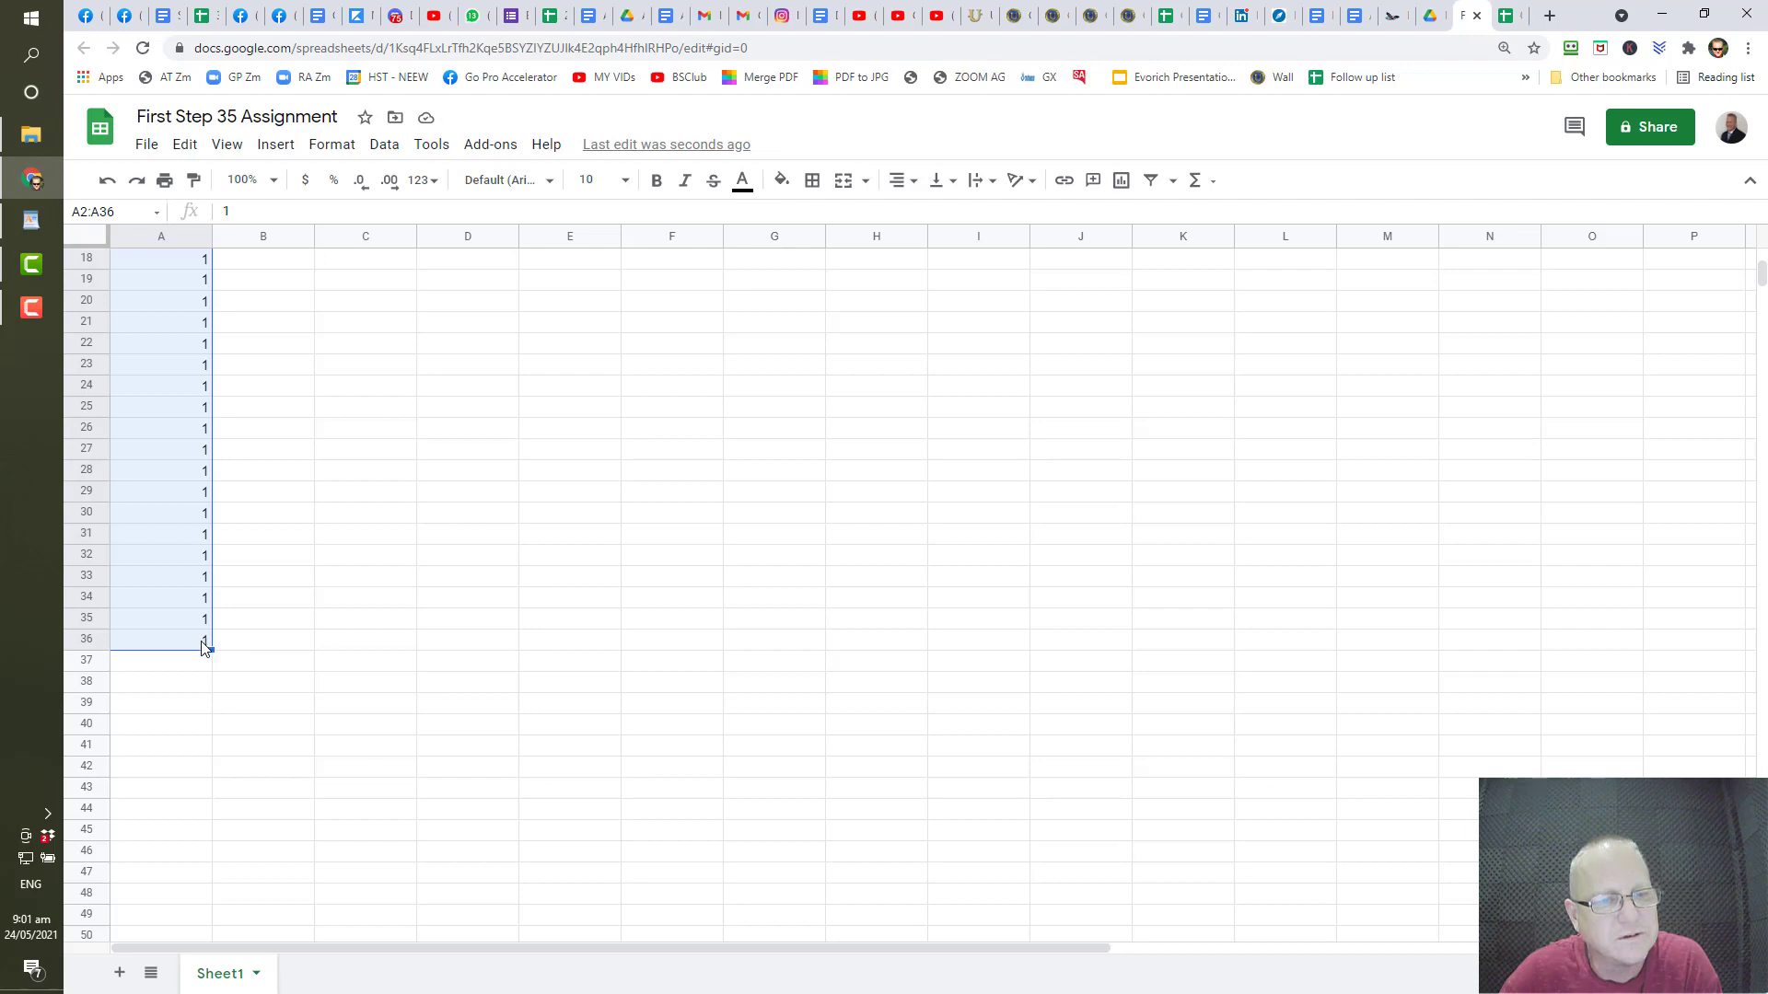
pyautogui.rightClick(196, 640)
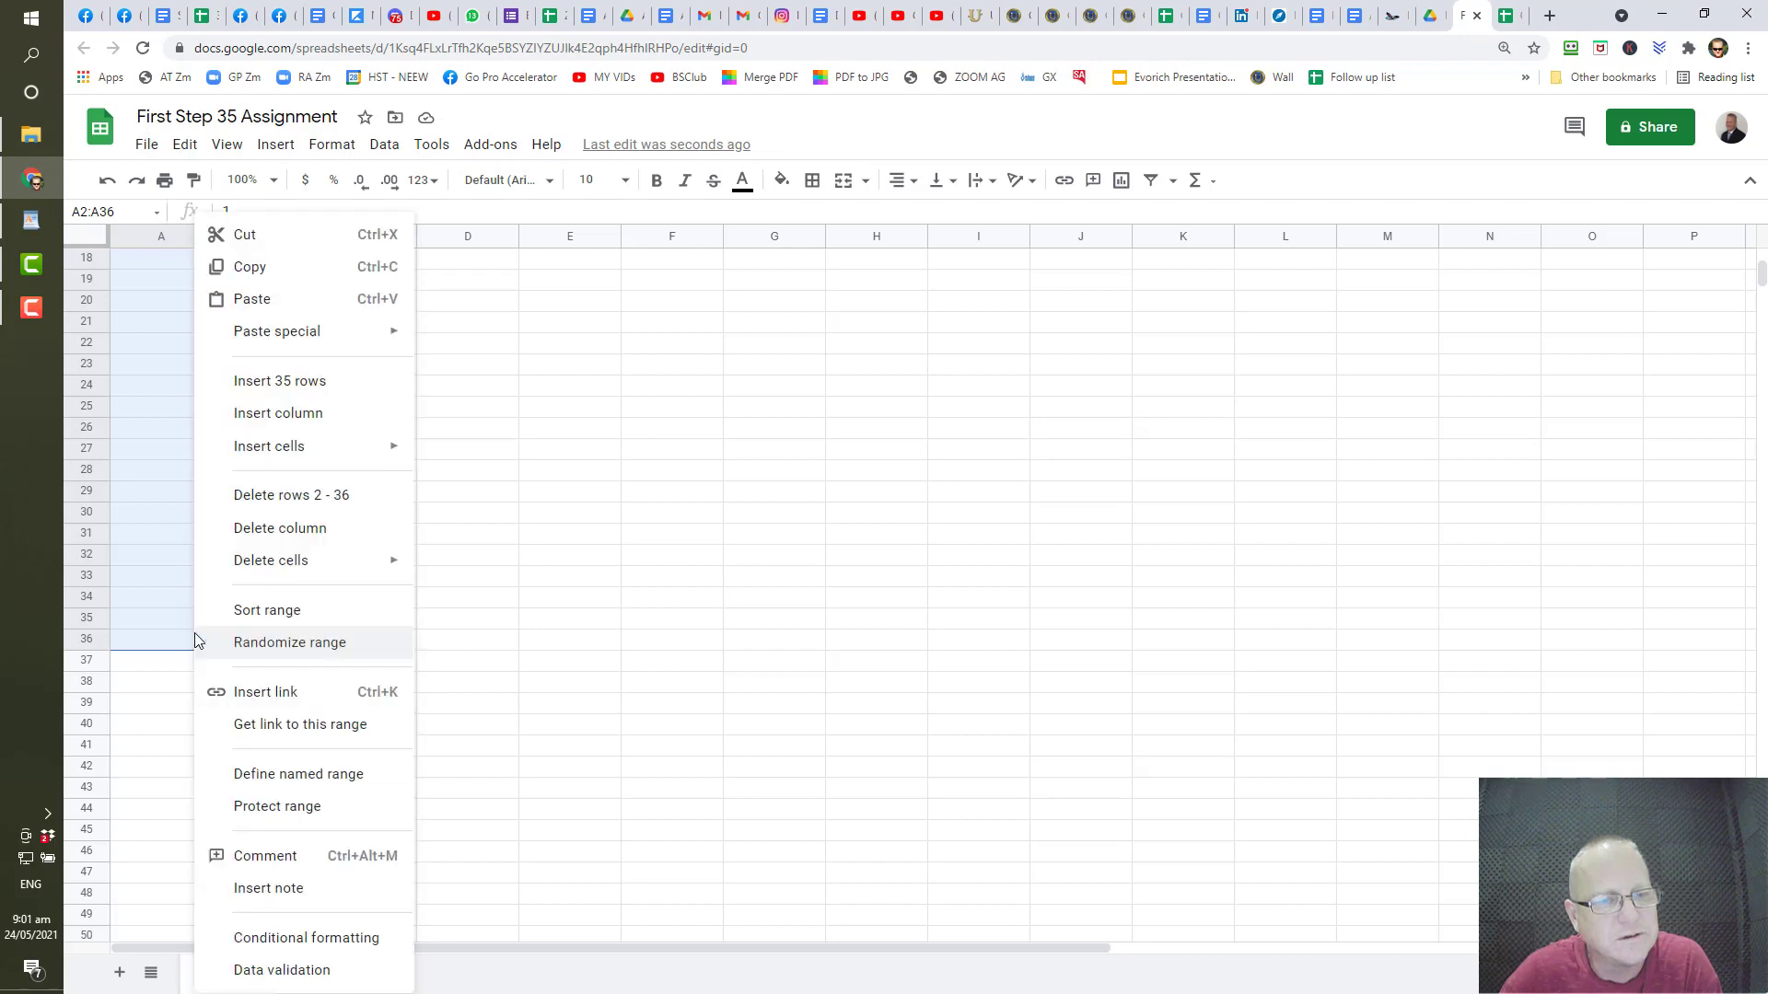
pyautogui.click(820, 645)
pyautogui.scroll(5, 131, 460)
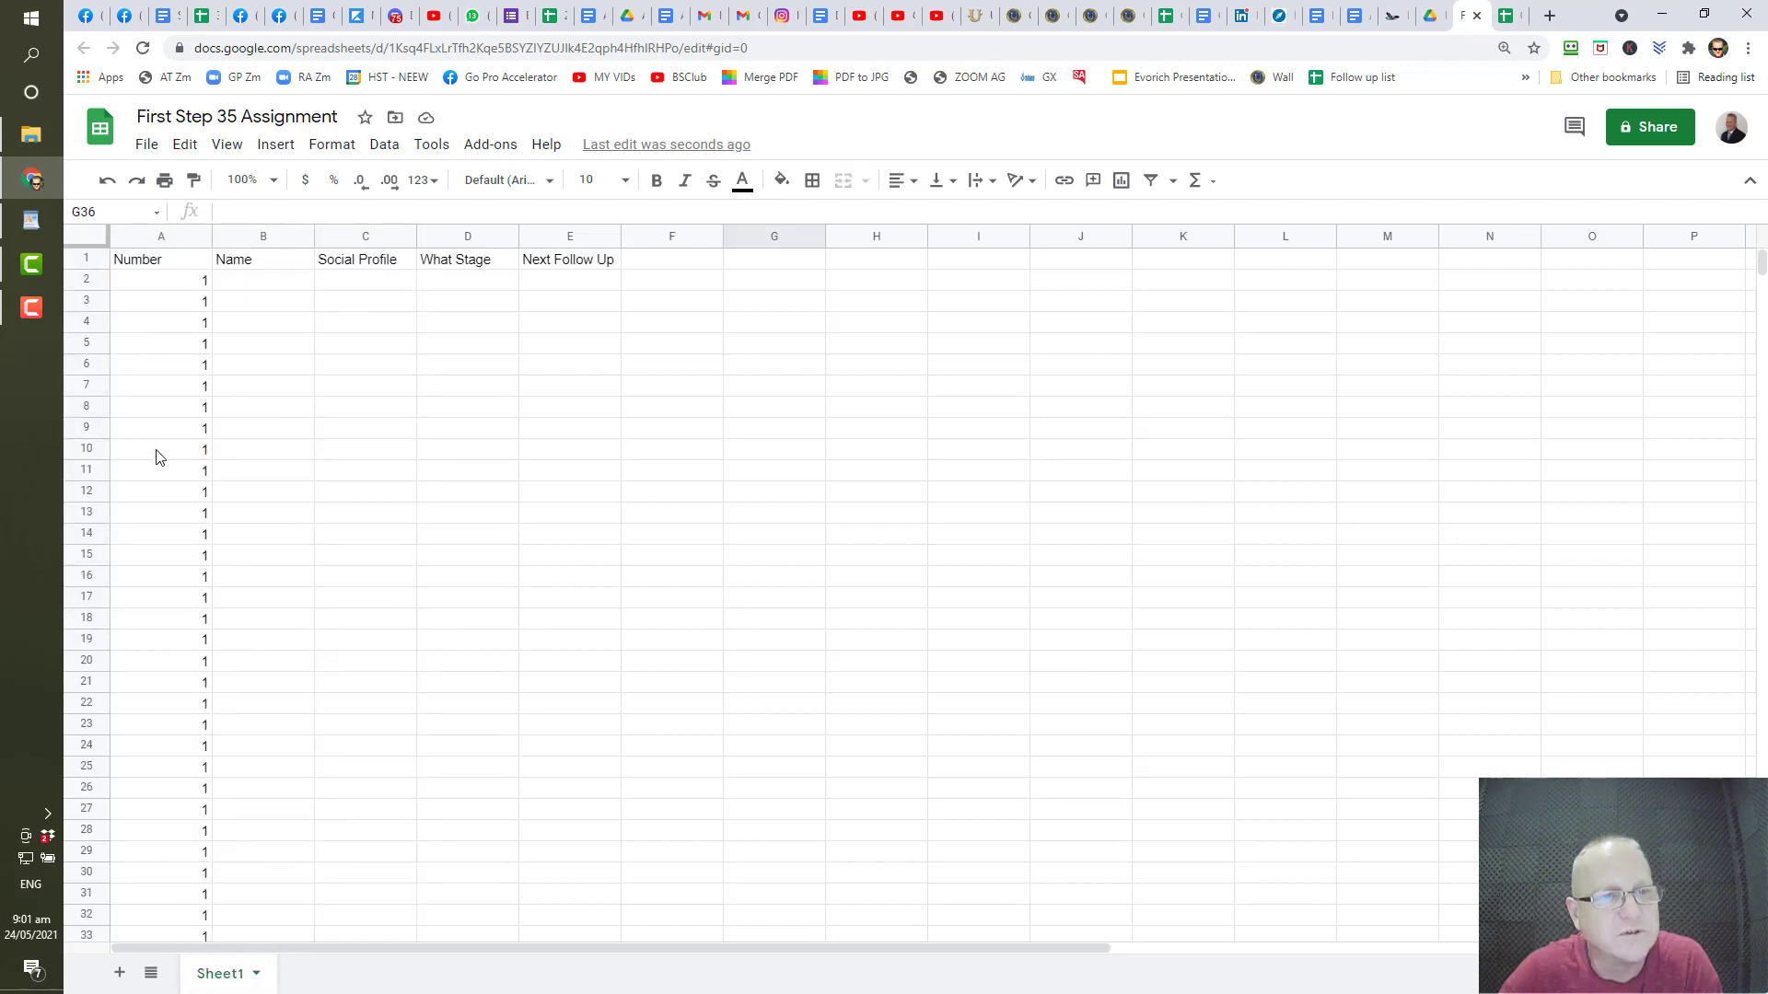
pyautogui.click(182, 309)
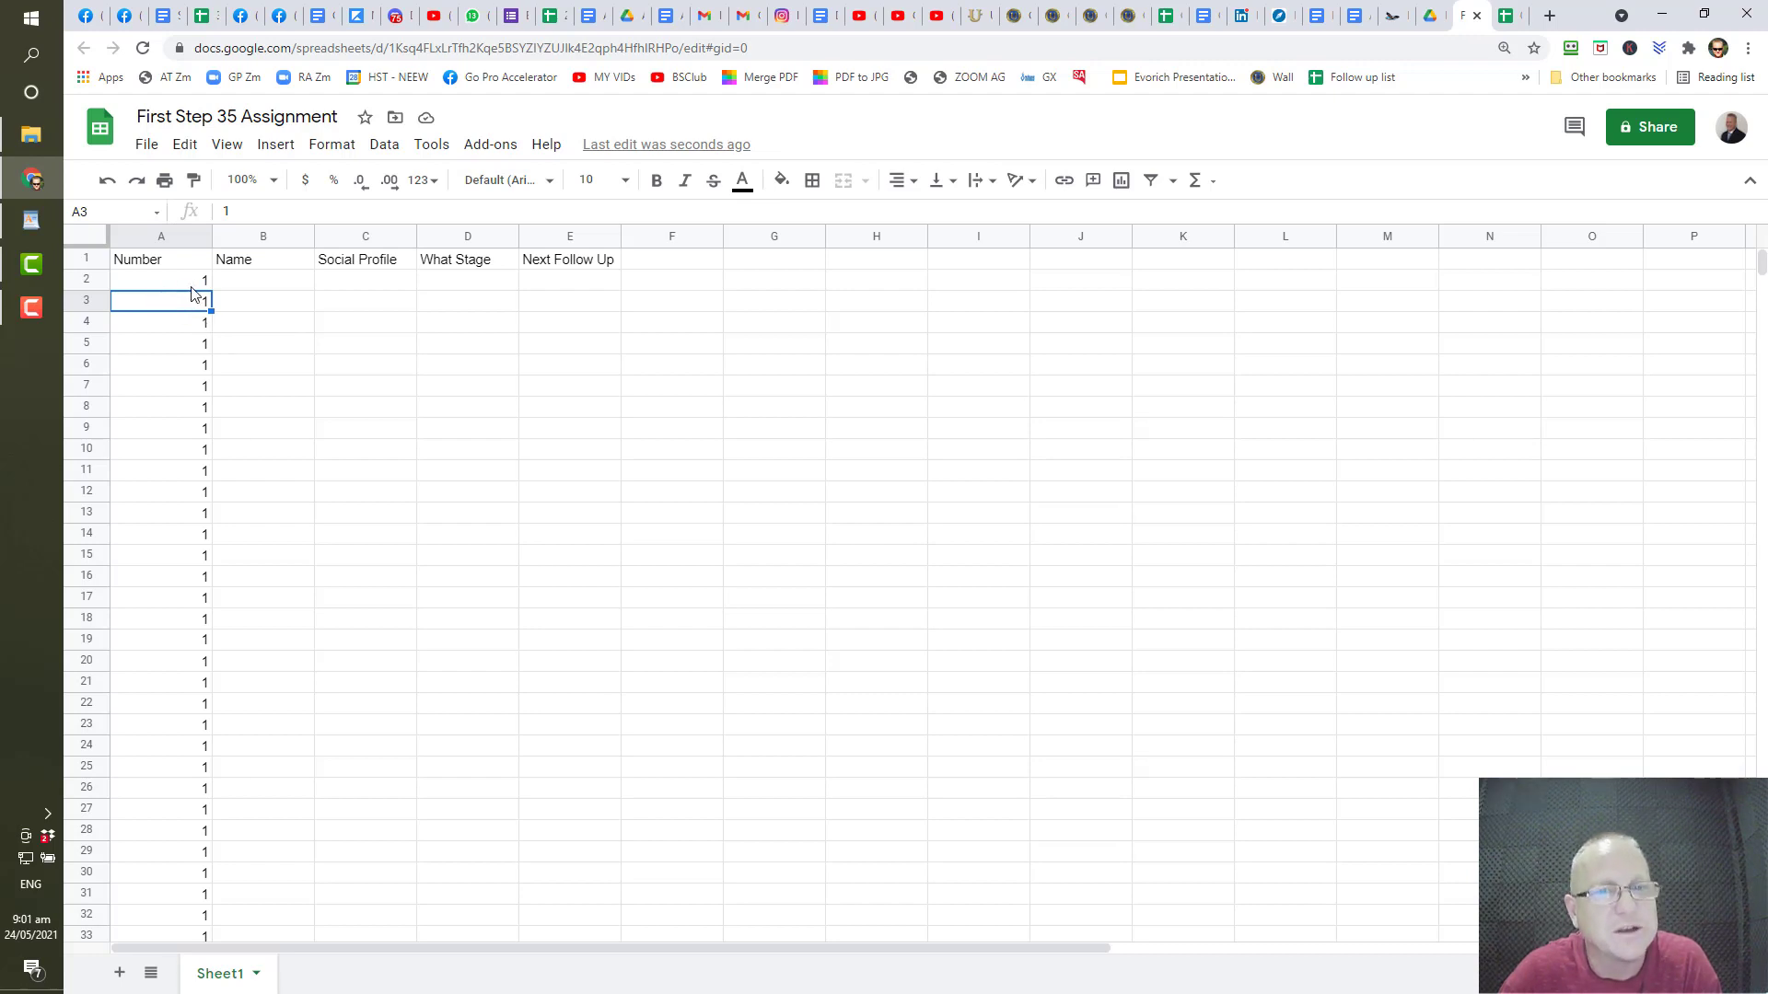
pyautogui.click(1214, 182)
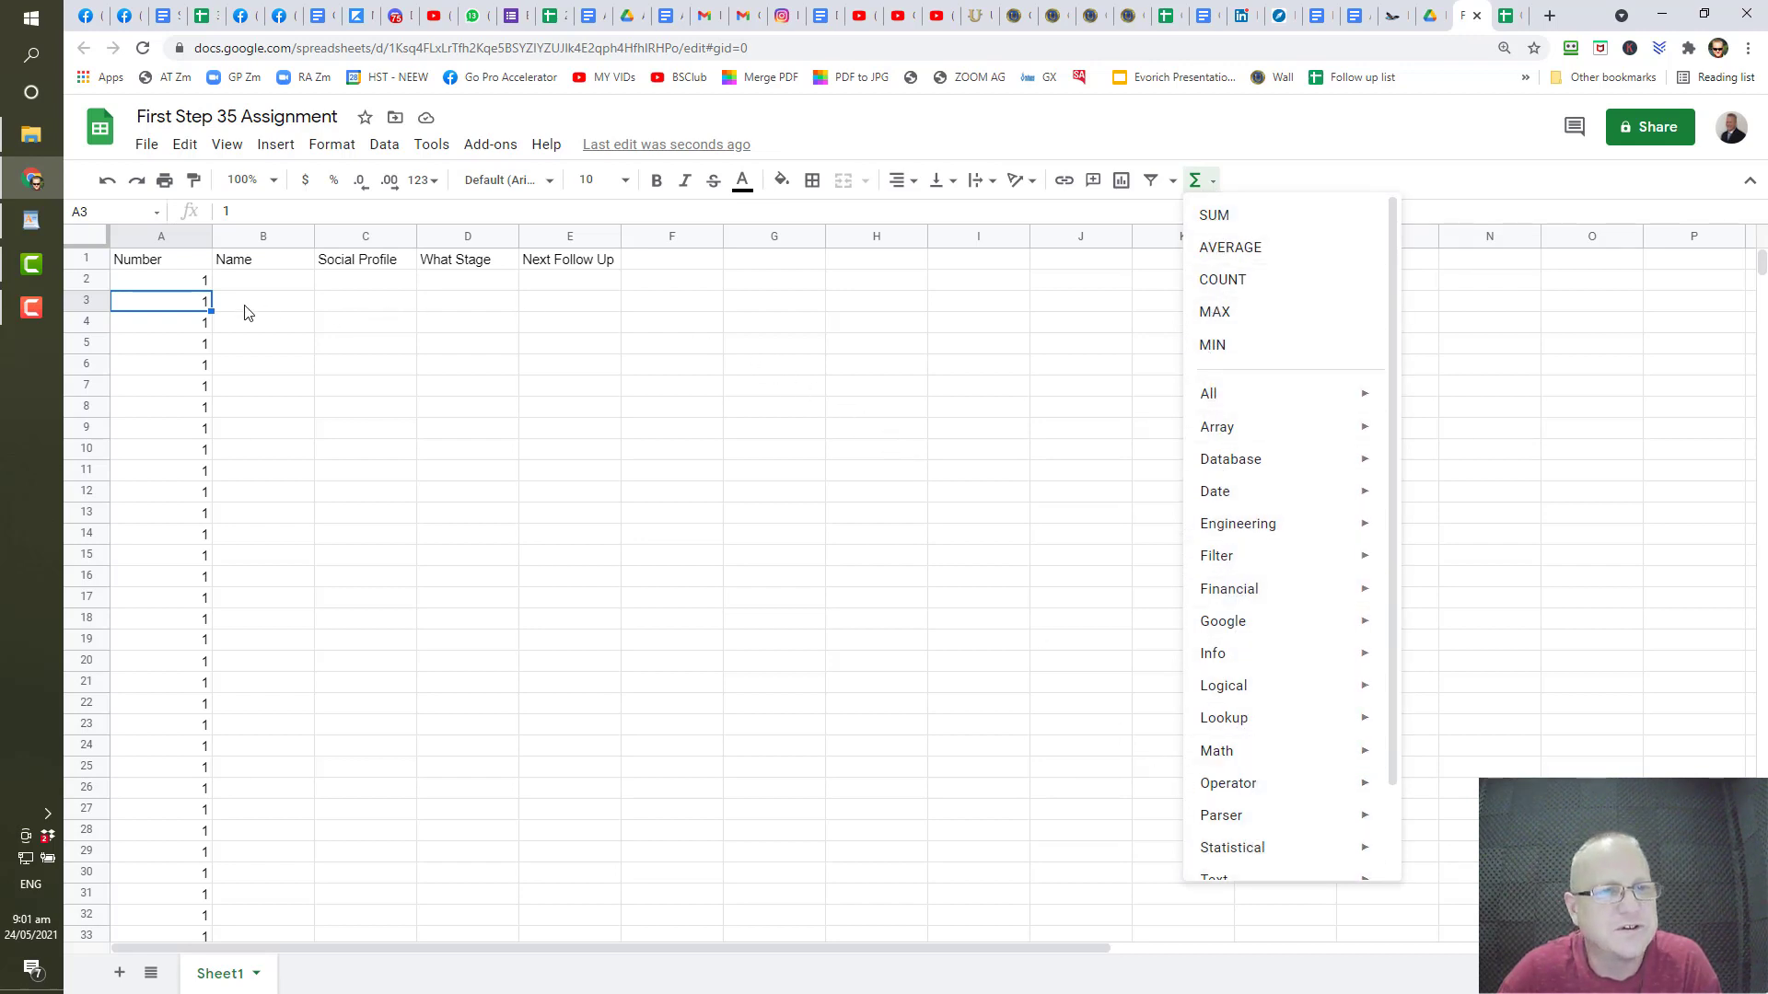
# - Put the formula =A2+1 in A3 so it shows 2
pyautogui.click(169, 310)
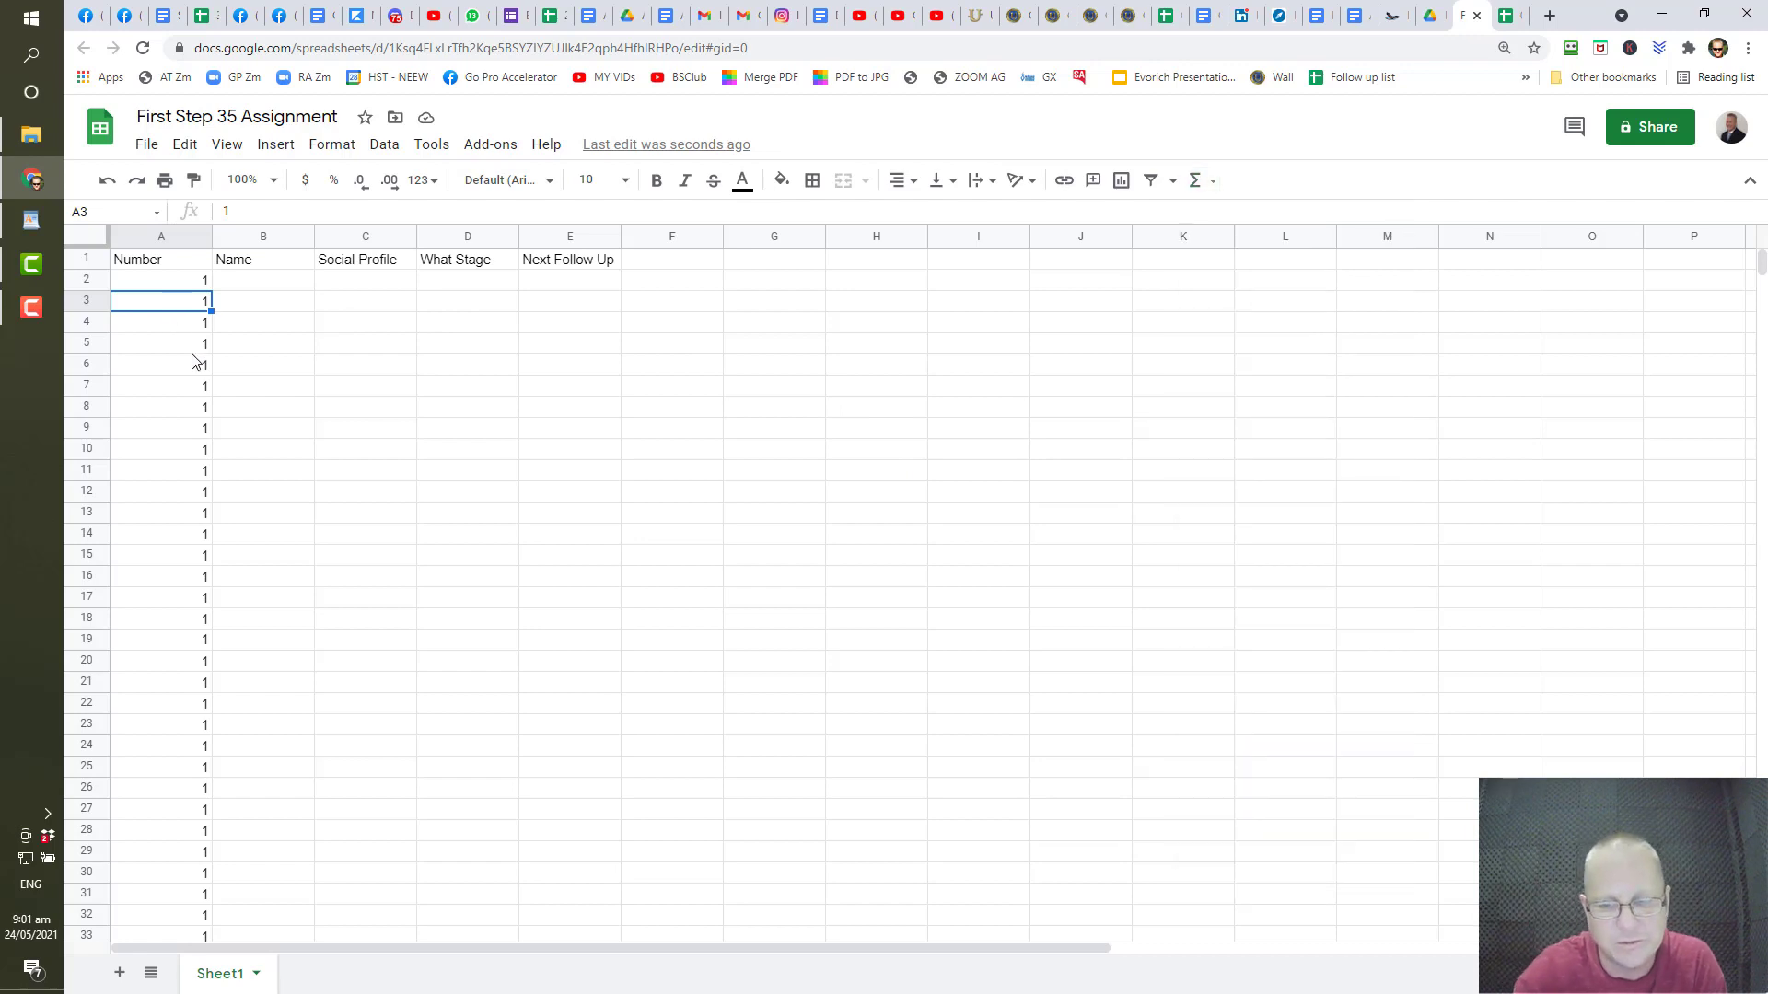
pyautogui.write('=')
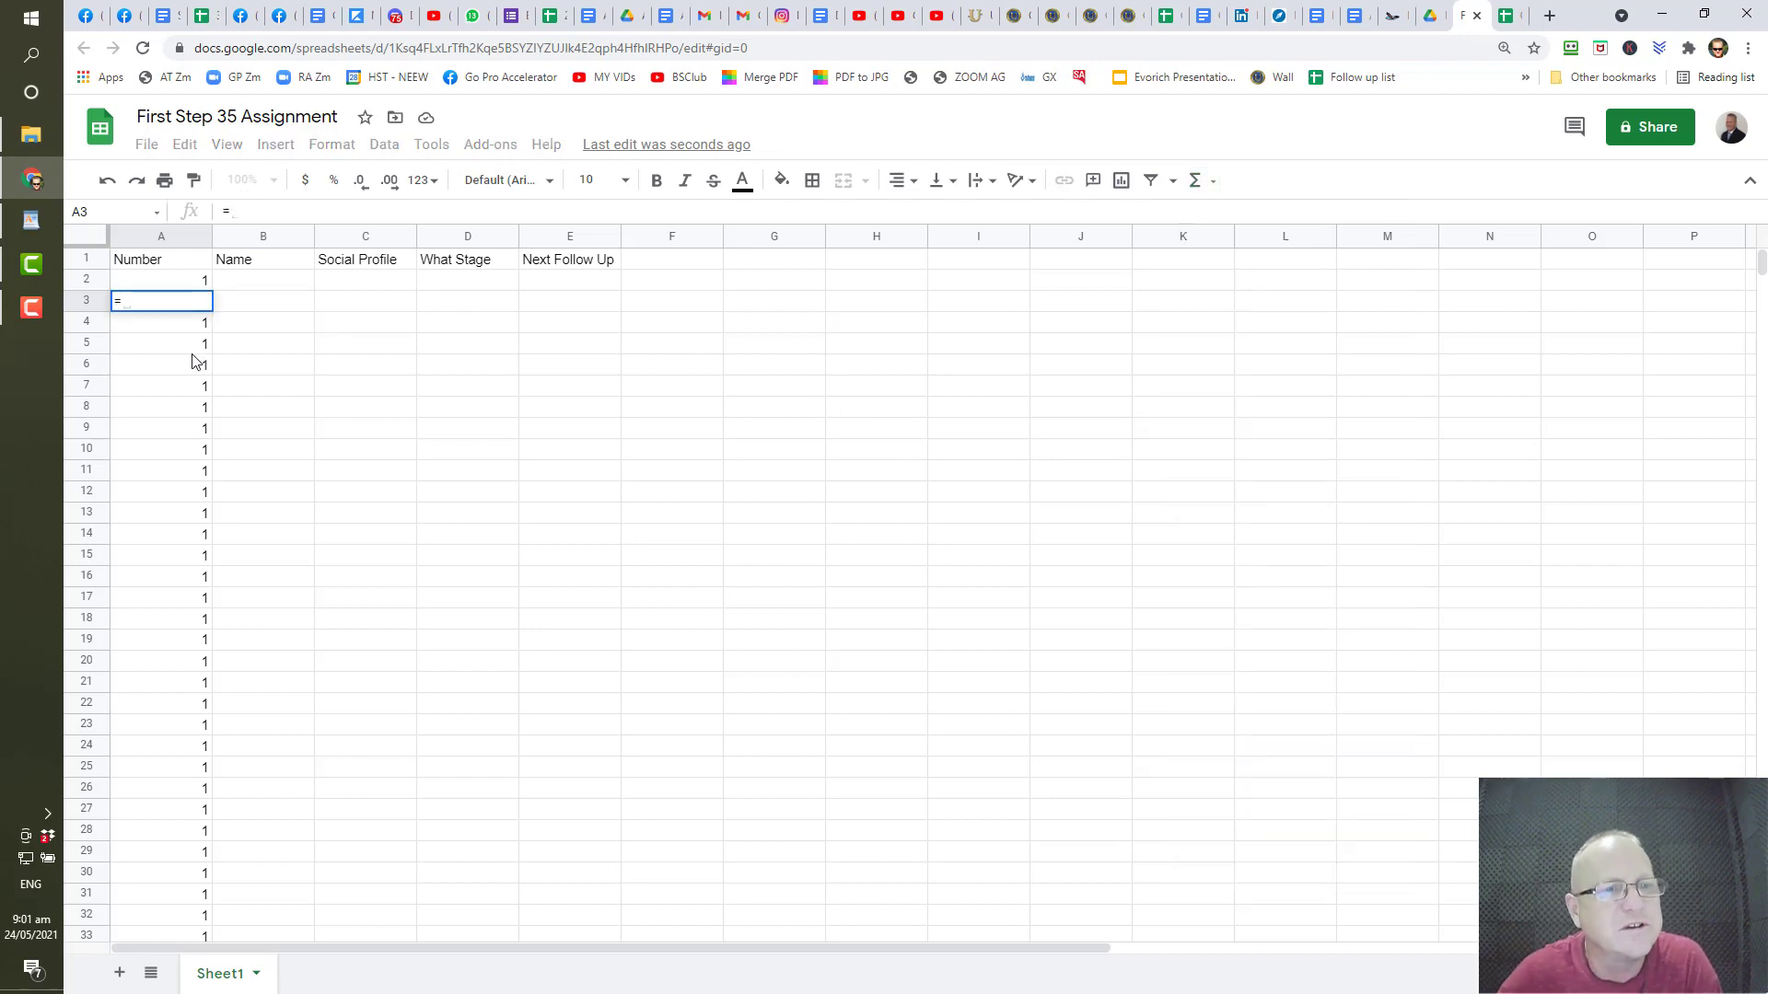
pyautogui.click(191, 289)
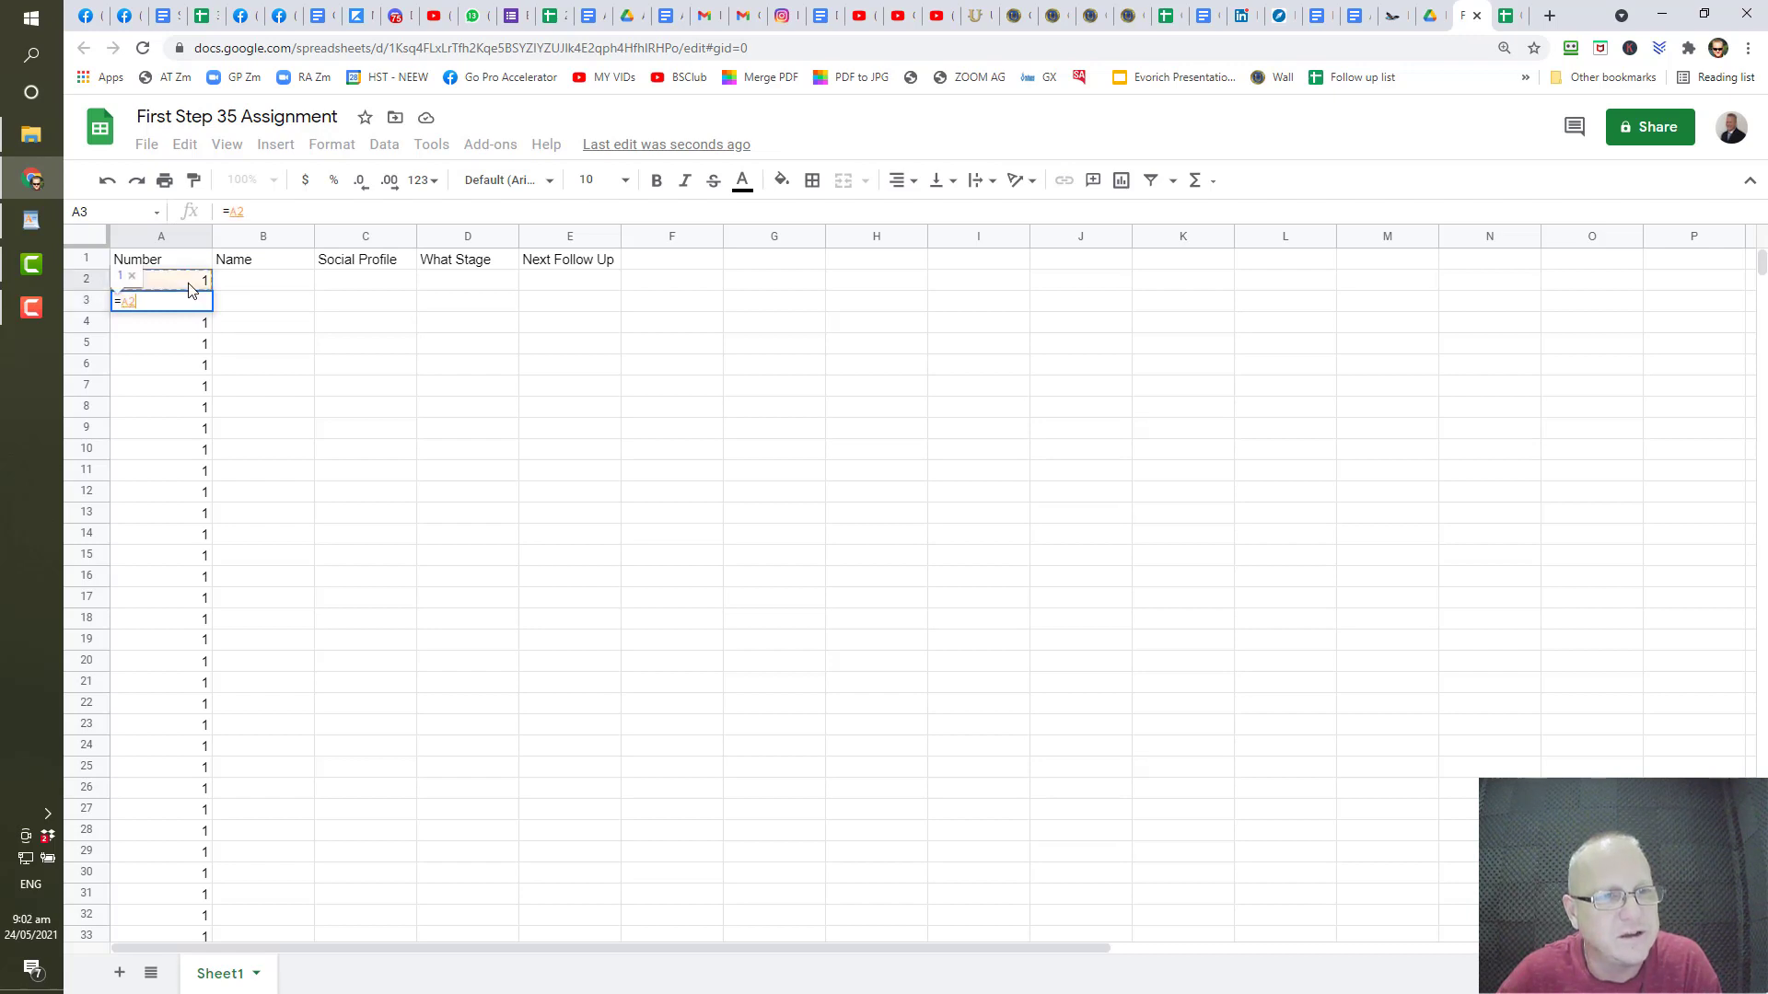
pyautogui.write('+1')
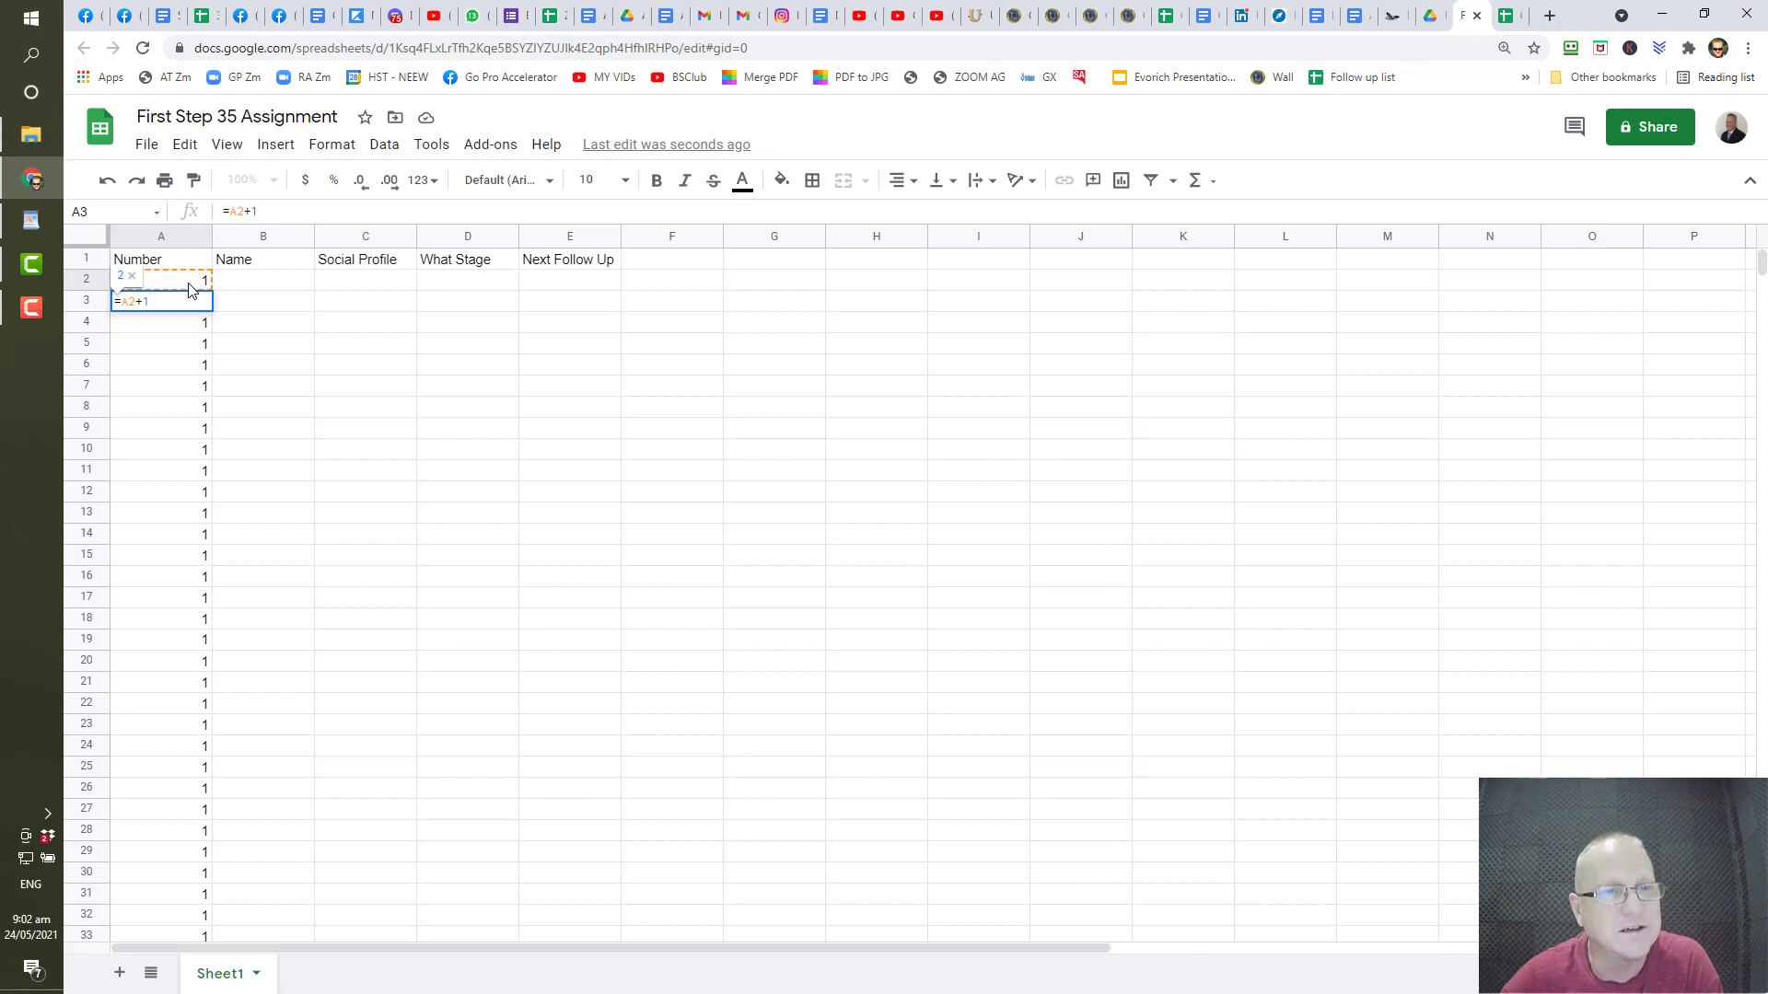
pyautogui.press('Return')
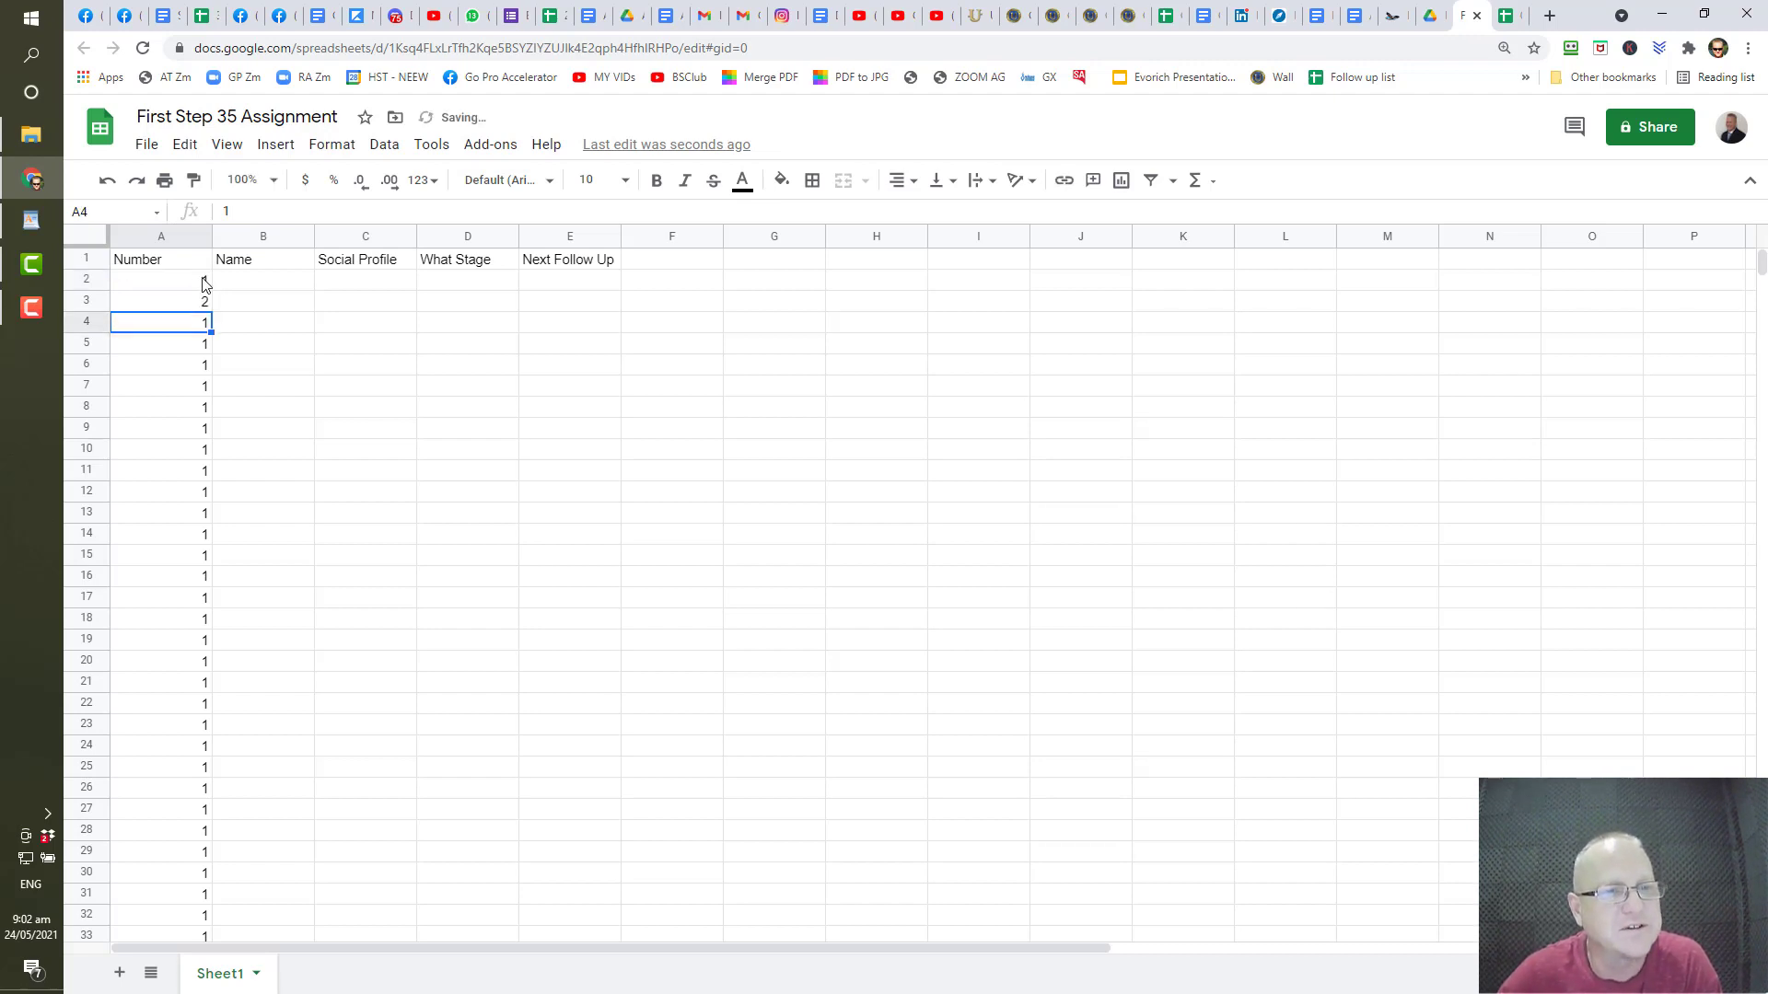
pyautogui.click(205, 282)
pyautogui.click(198, 303)
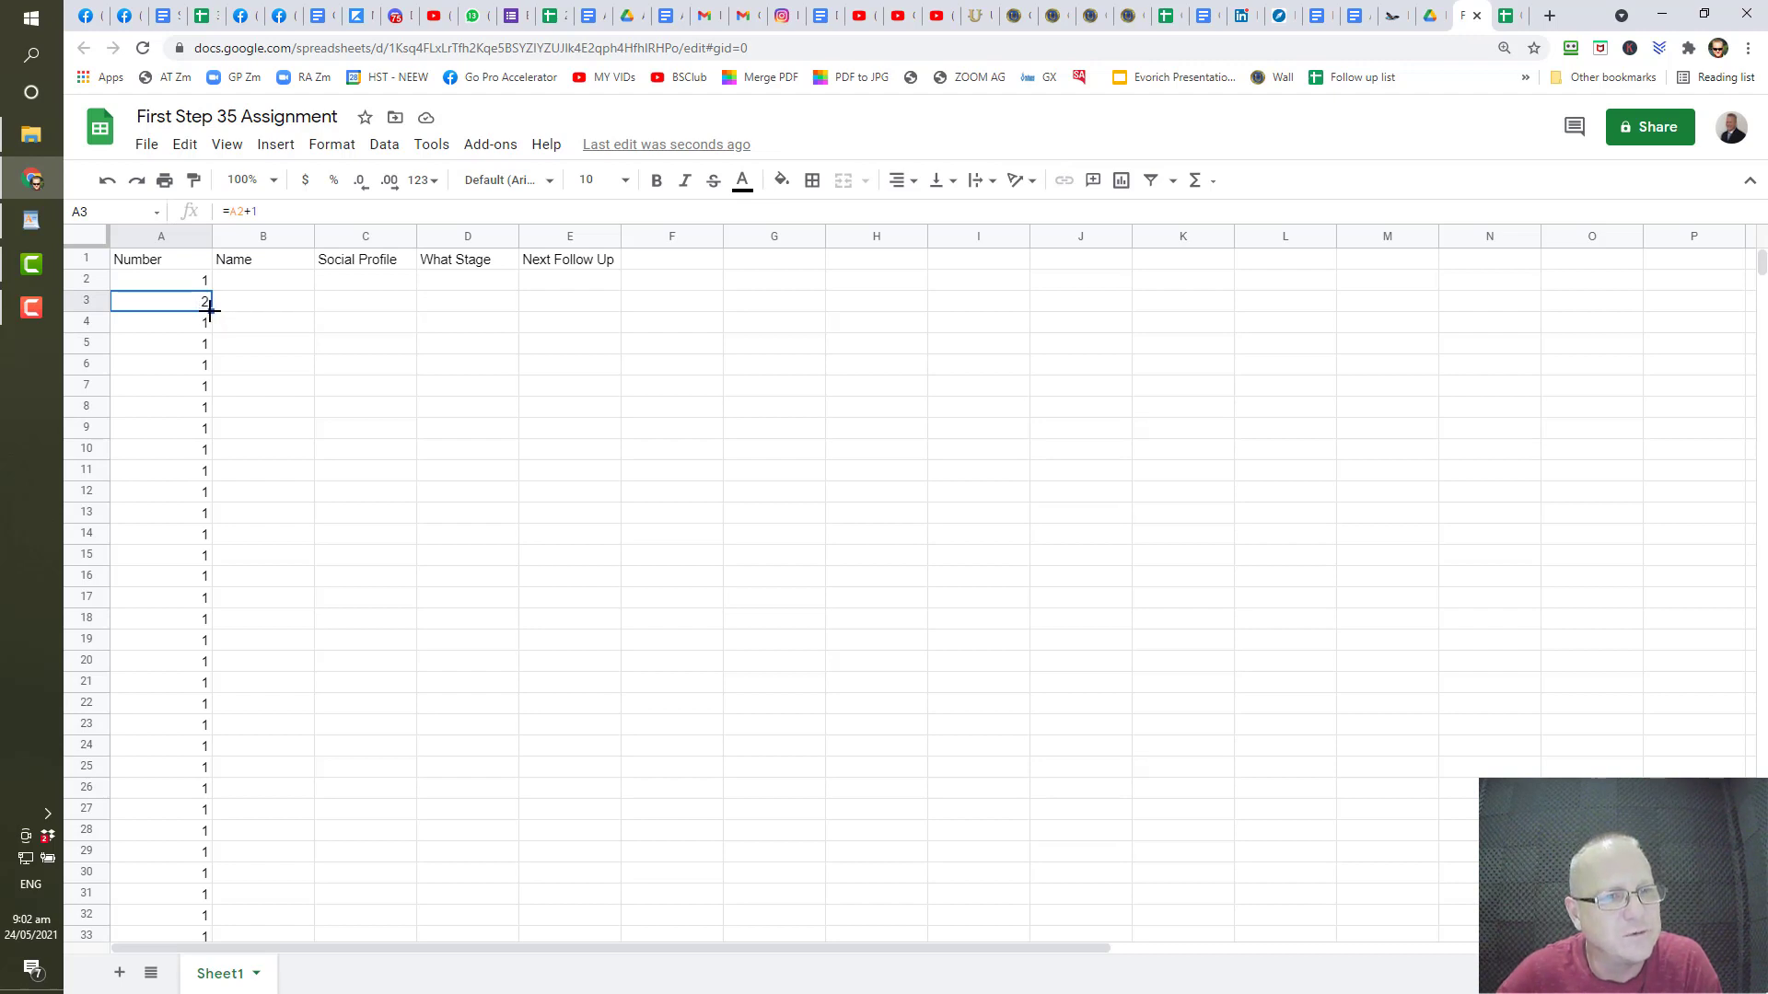
# - Fill A3's +1 formula down through A36 so column A counts 1 to 35
pyautogui.moveTo(210, 311); pyautogui.dragTo(210, 324)
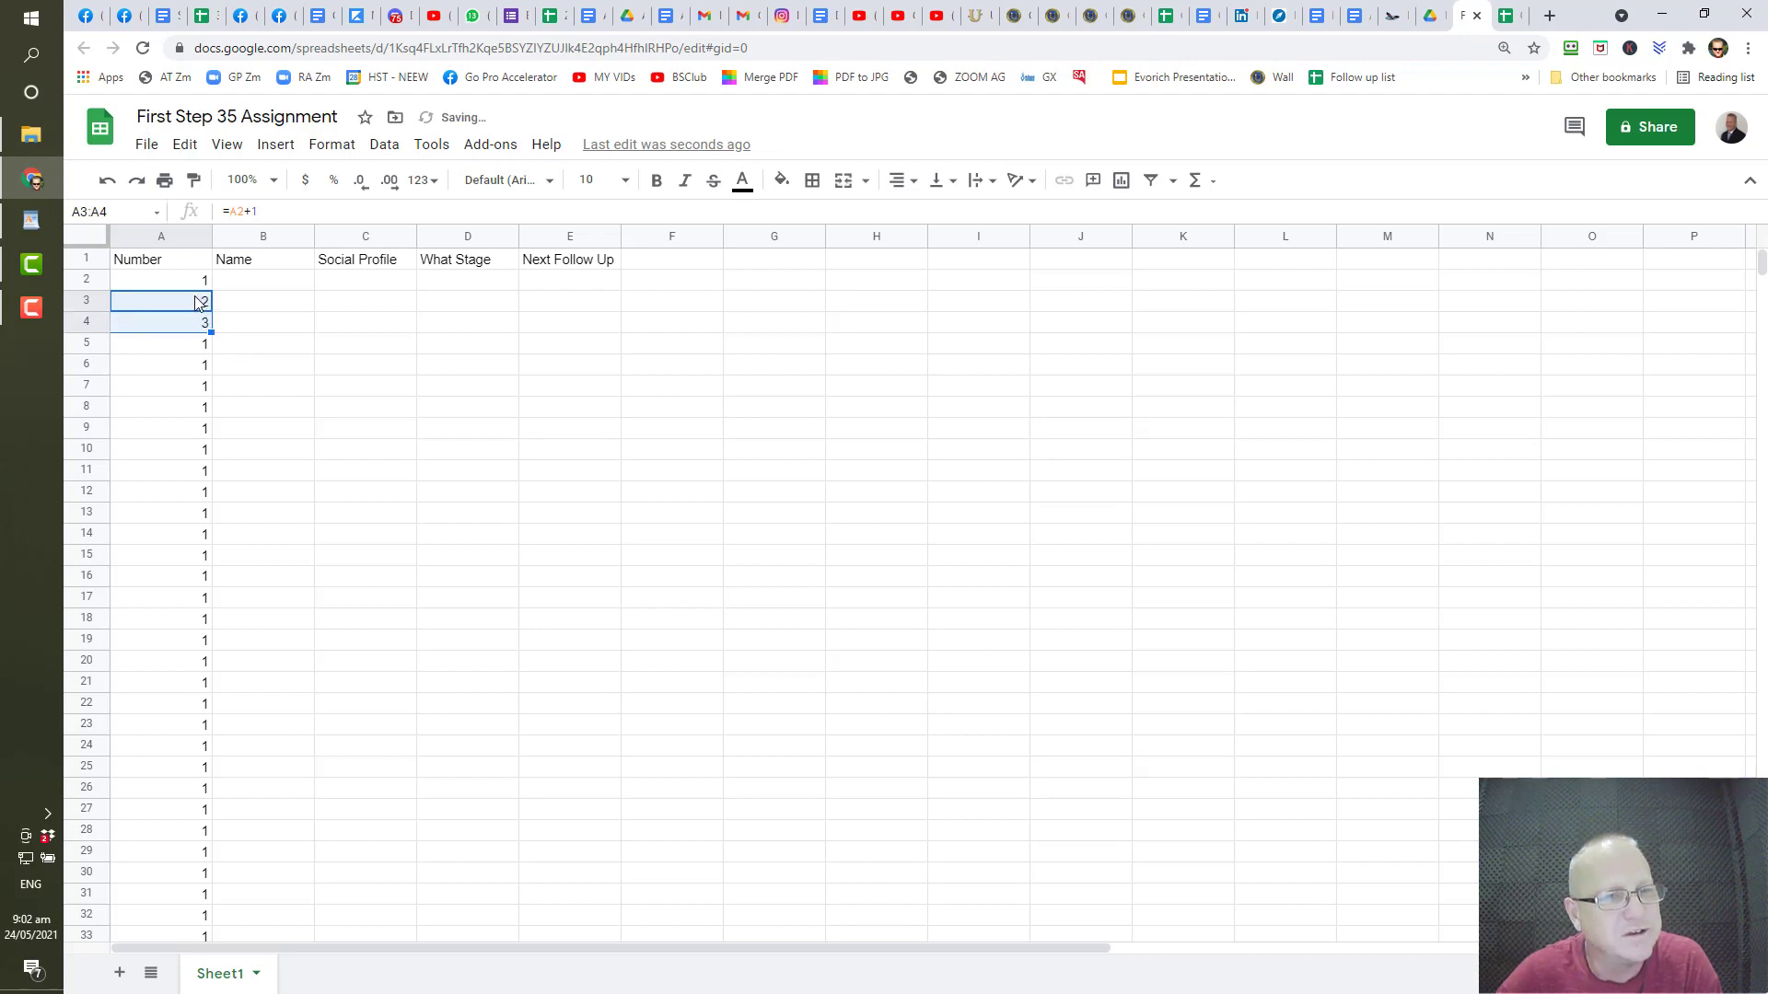
pyautogui.click(187, 346)
pyautogui.click(195, 324)
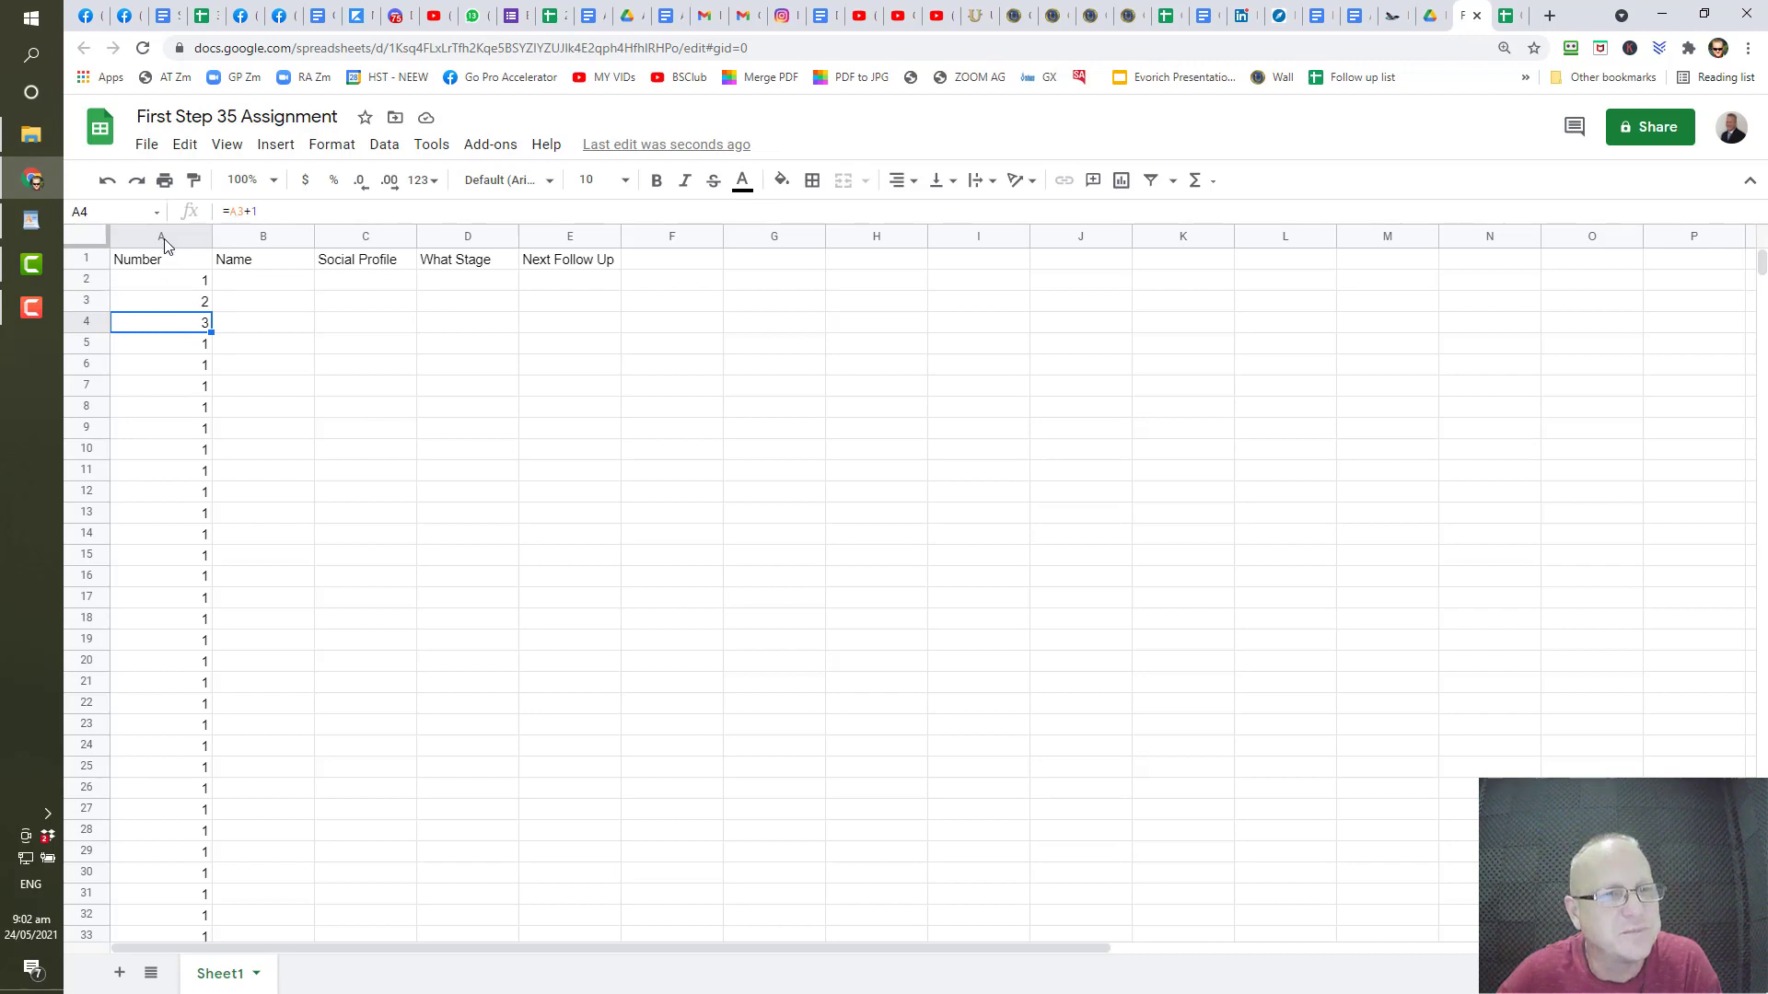
pyautogui.click(152, 303)
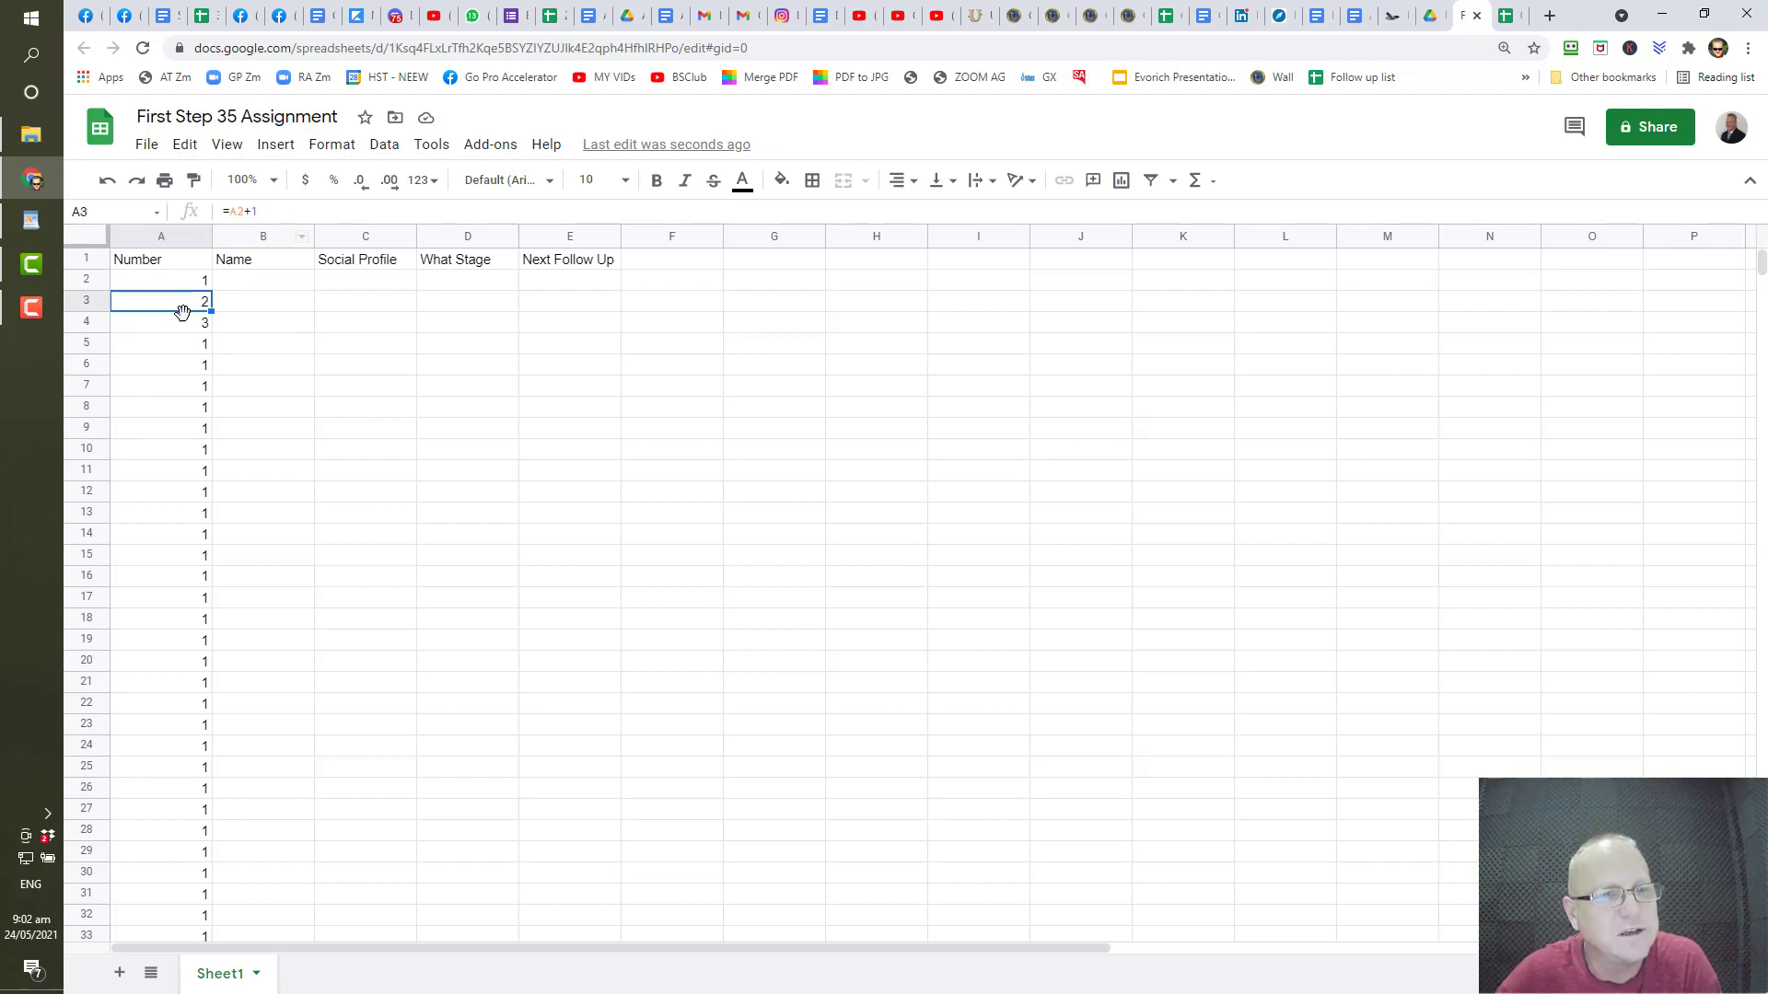
pyautogui.click(192, 332)
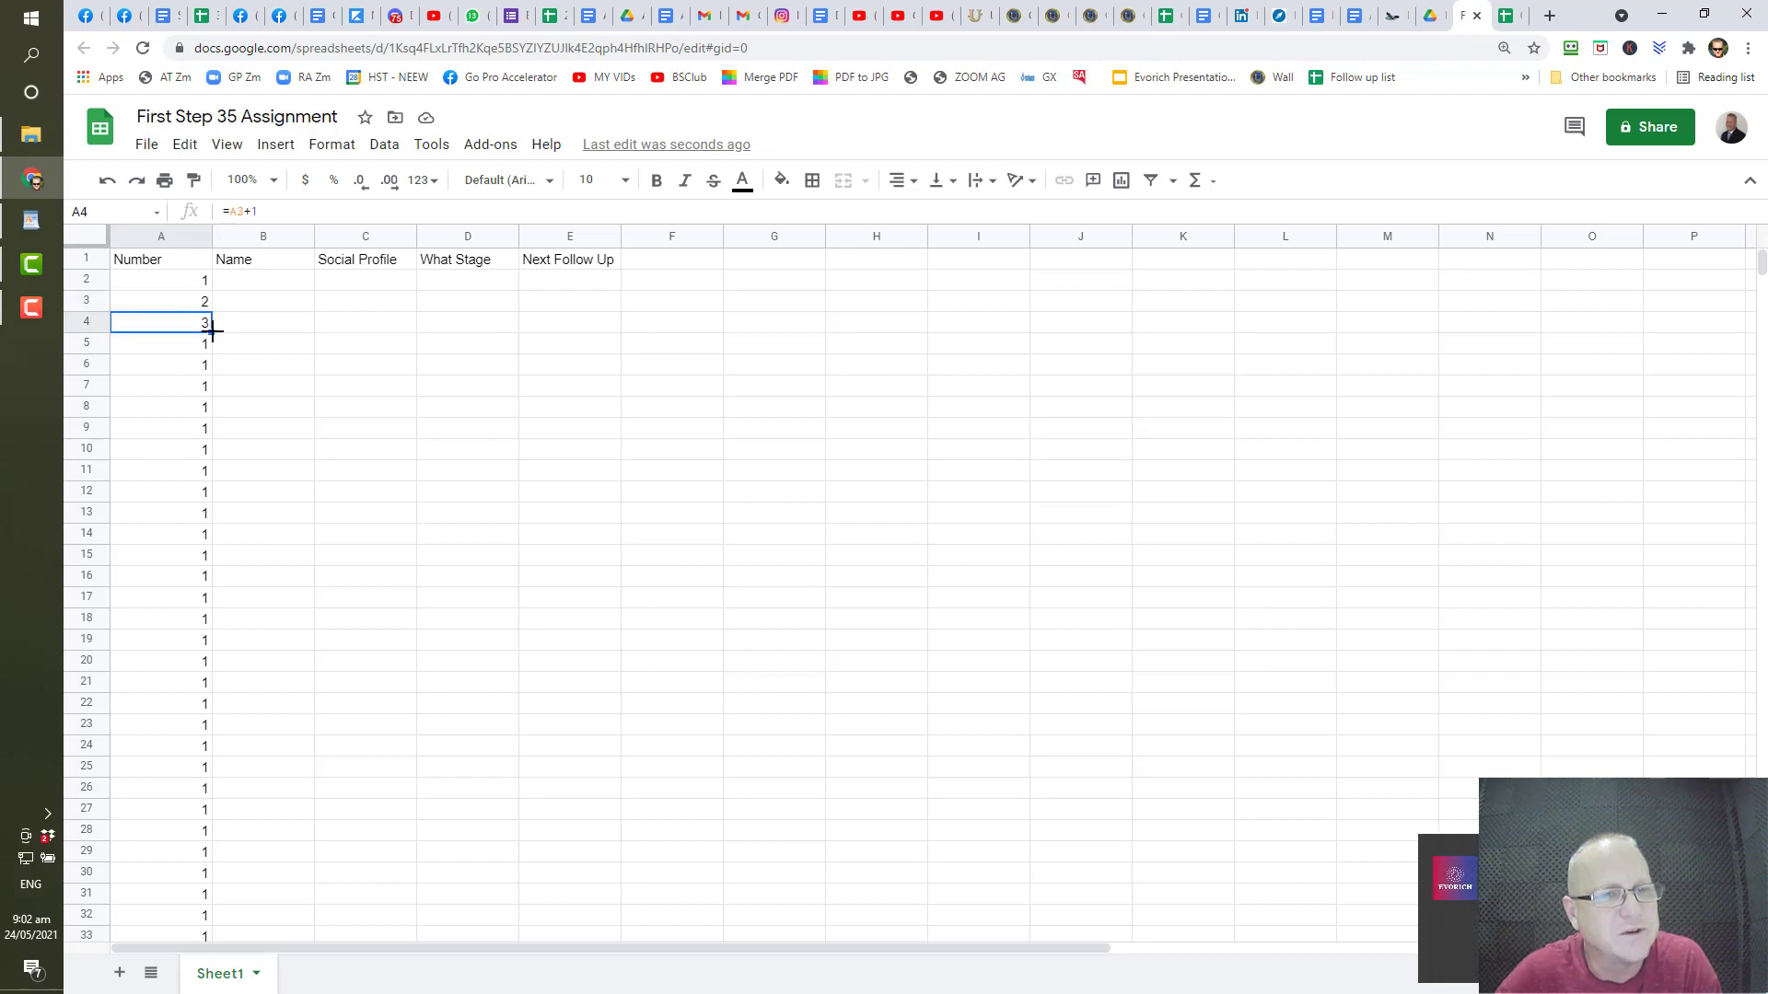
pyautogui.moveTo(212, 332); pyautogui.dragTo(201, 600)
pyautogui.scroll(5, 200, 465)
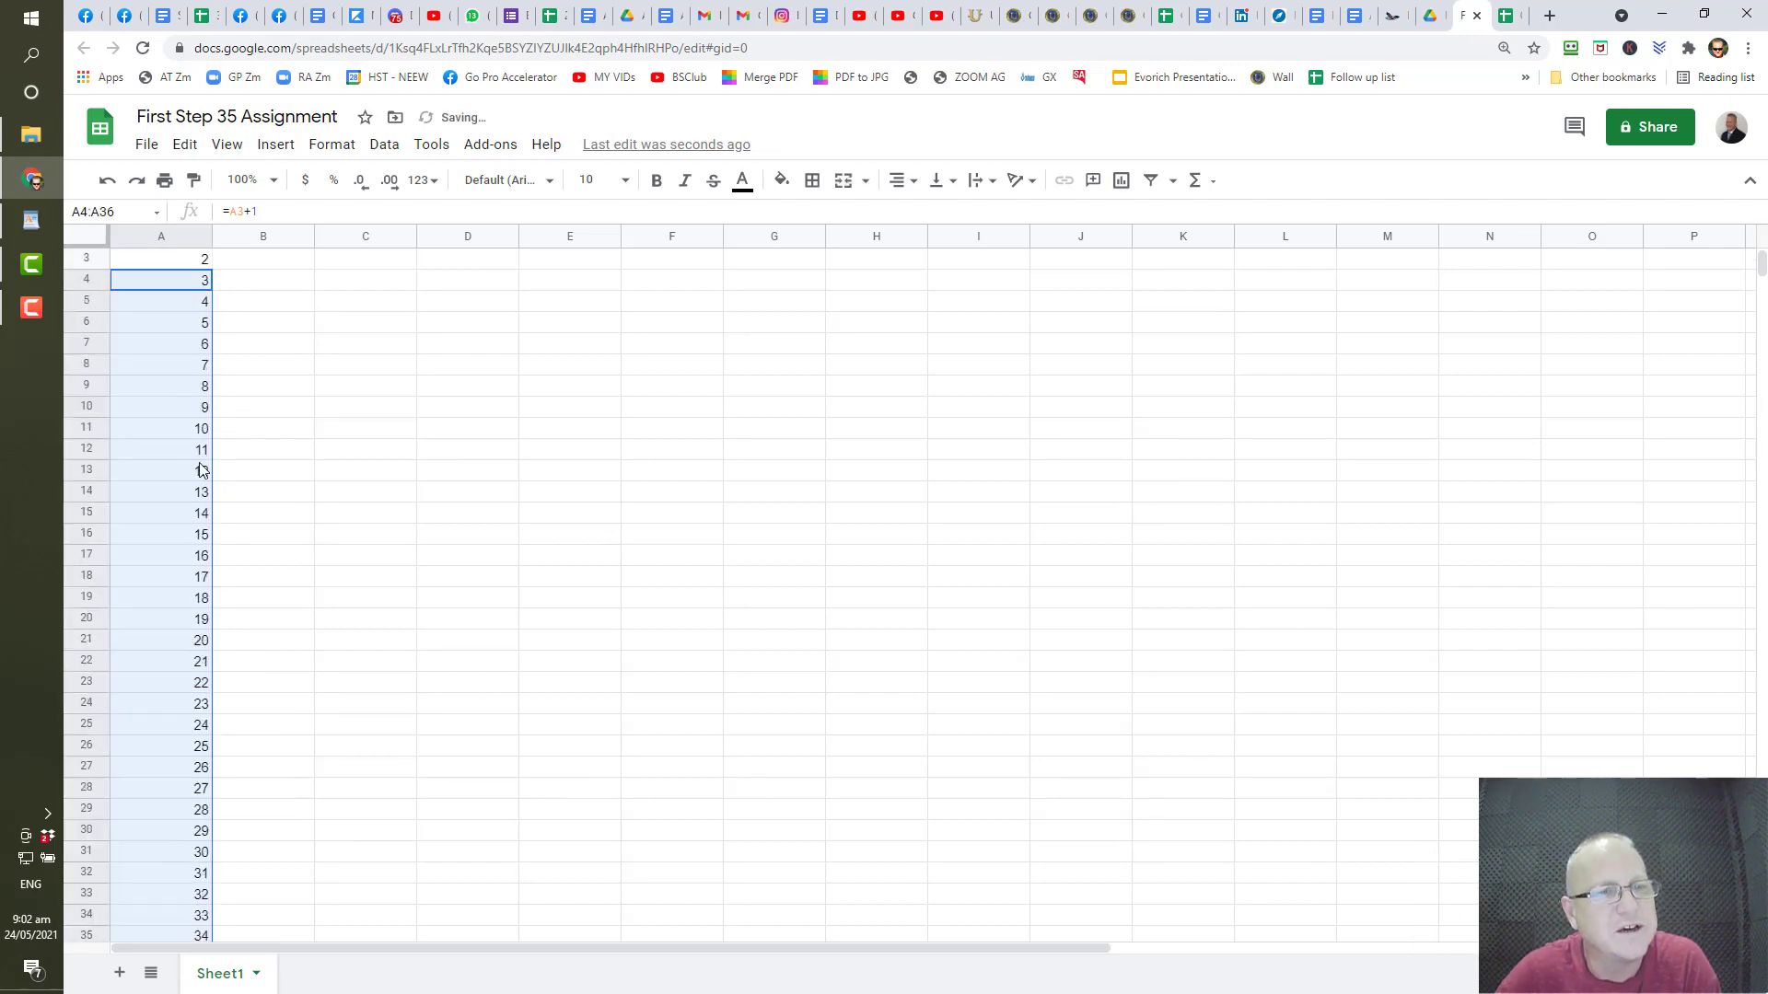
pyautogui.scroll(-4, 166, 308)
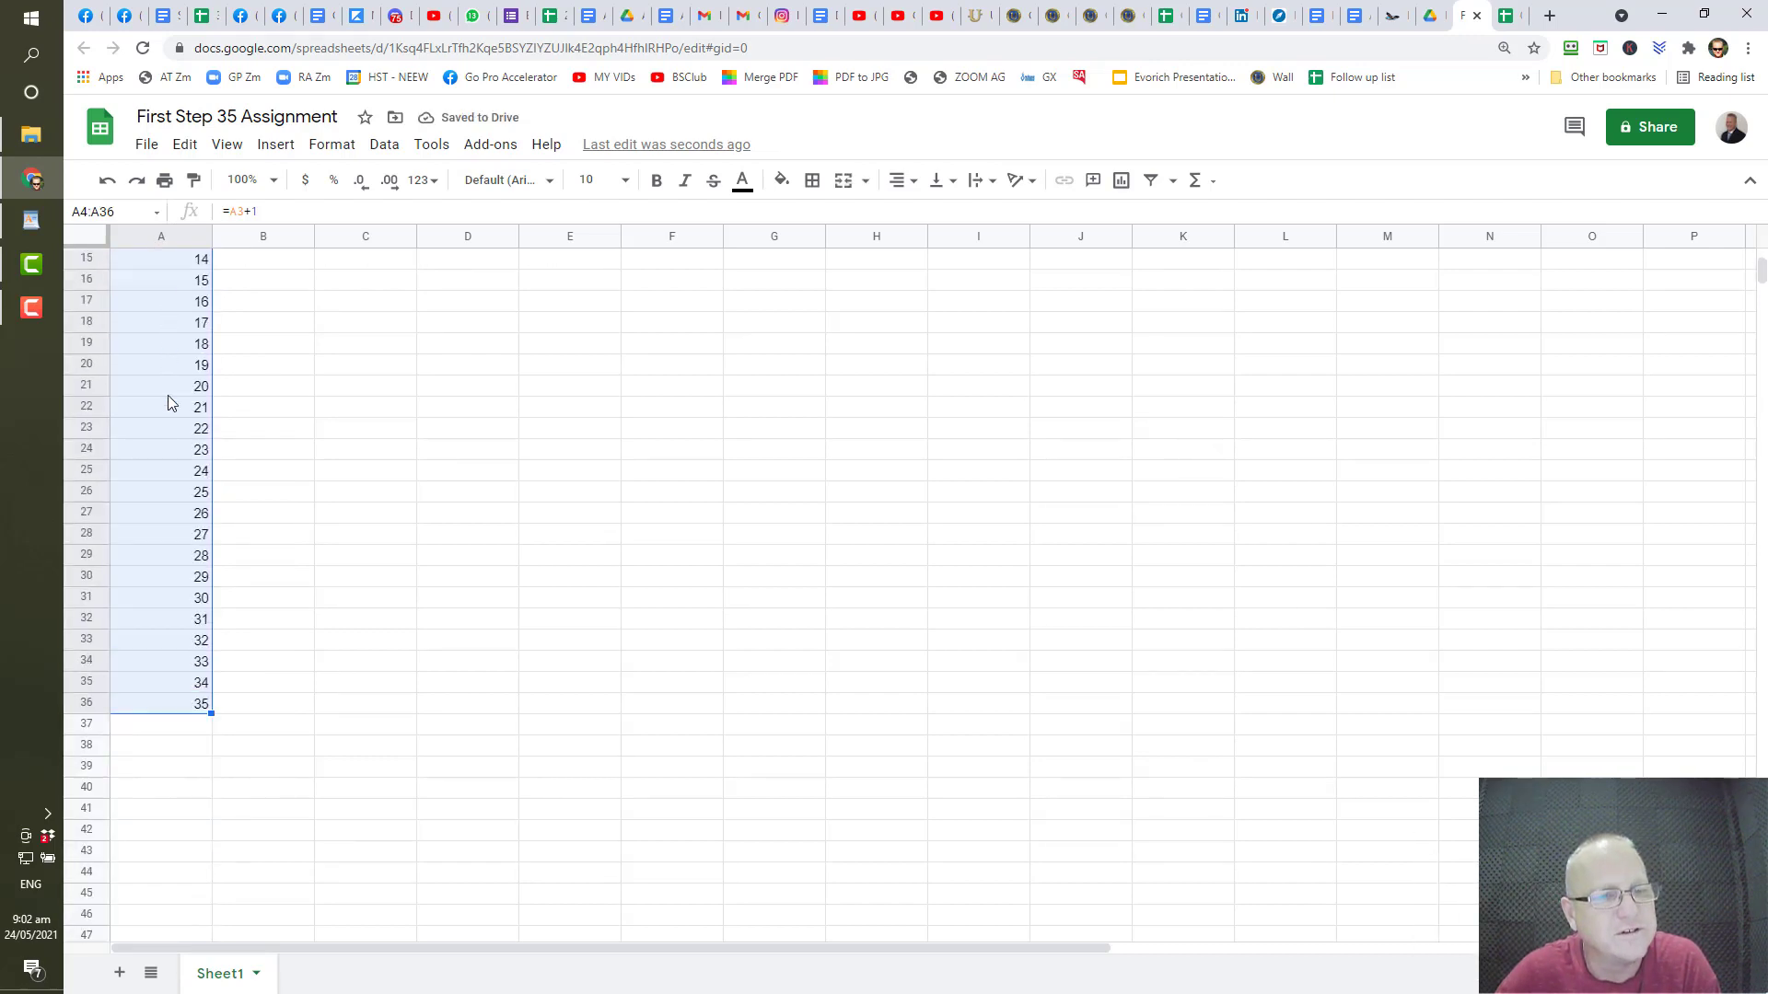
pyautogui.scroll(4, 225, 322)
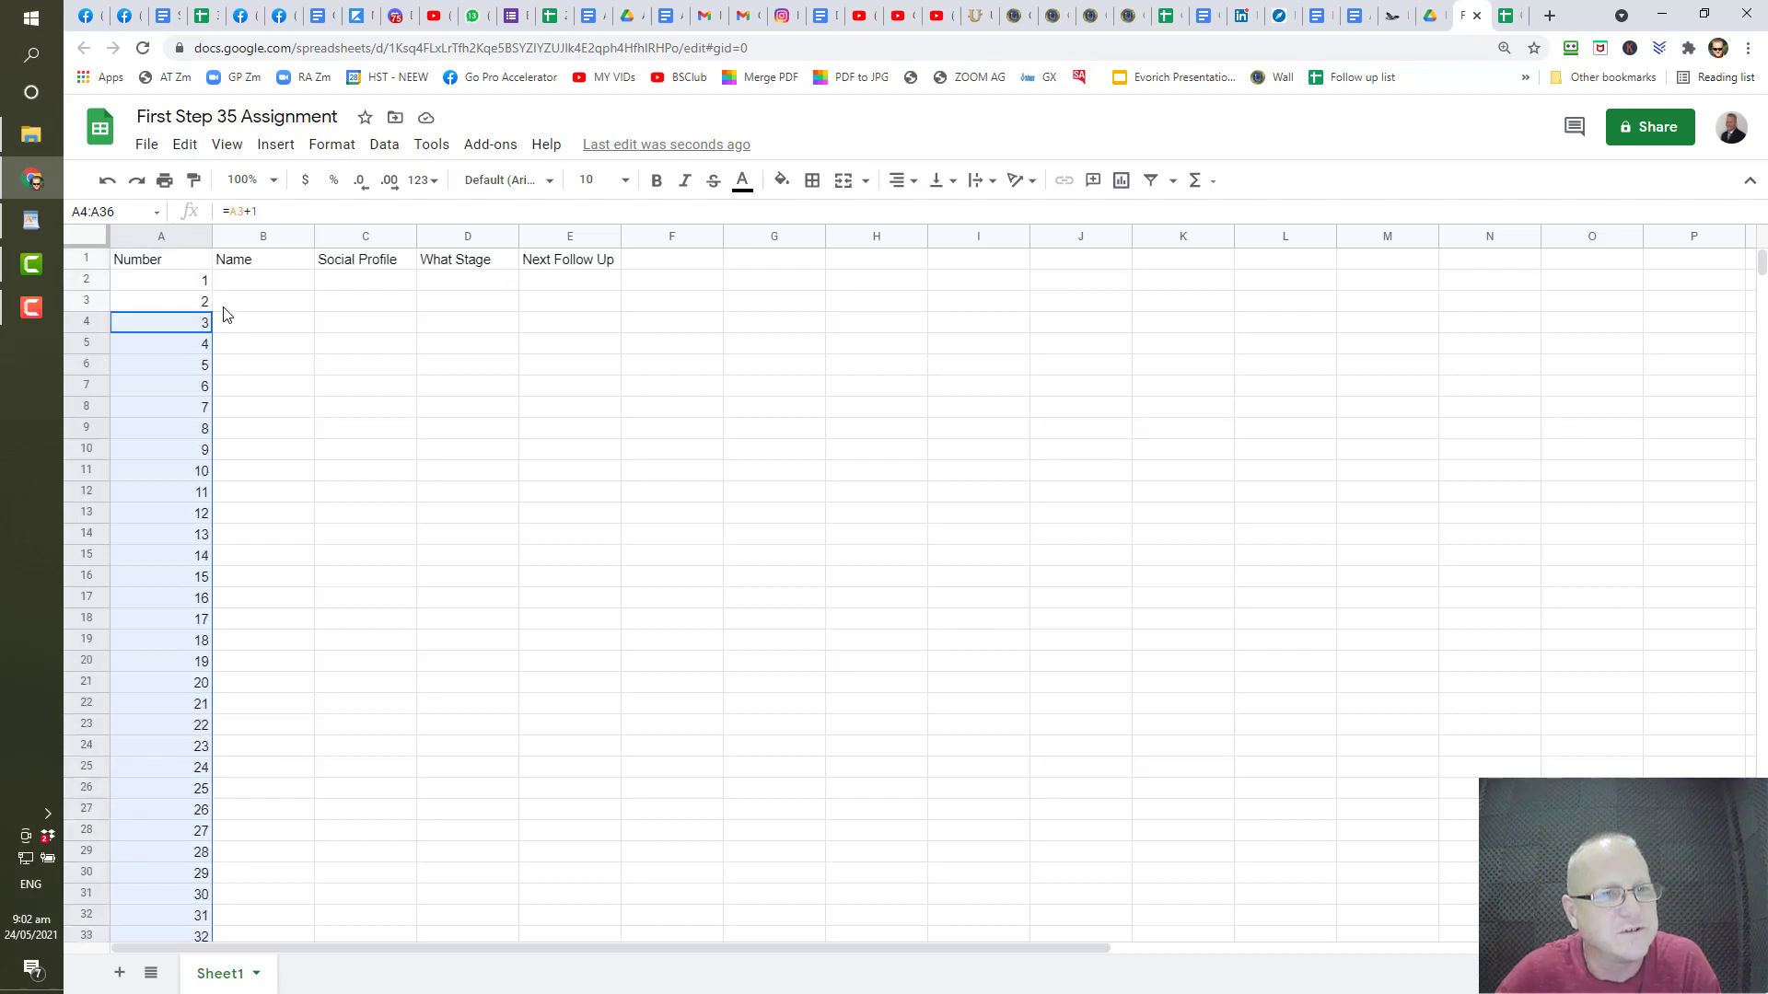
pyautogui.click(175, 236)
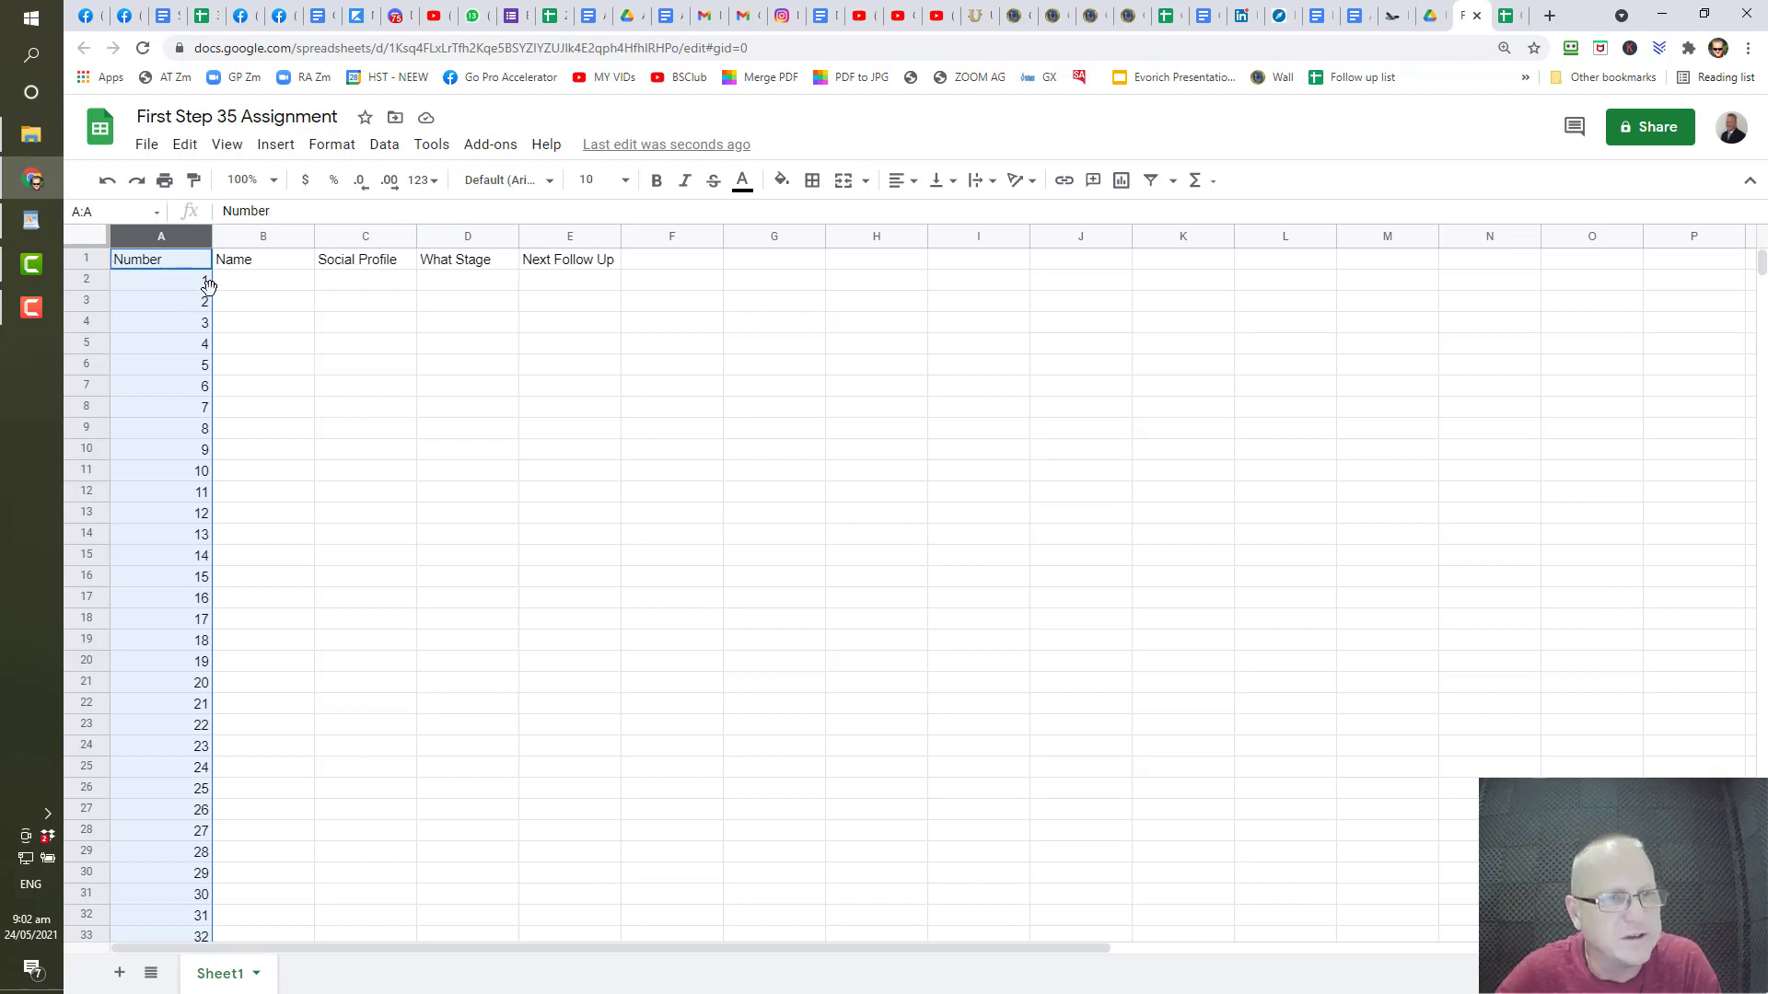
# - Centre-align column A's numbers, shrink column A's width and widen column B
pyautogui.click(921, 184)
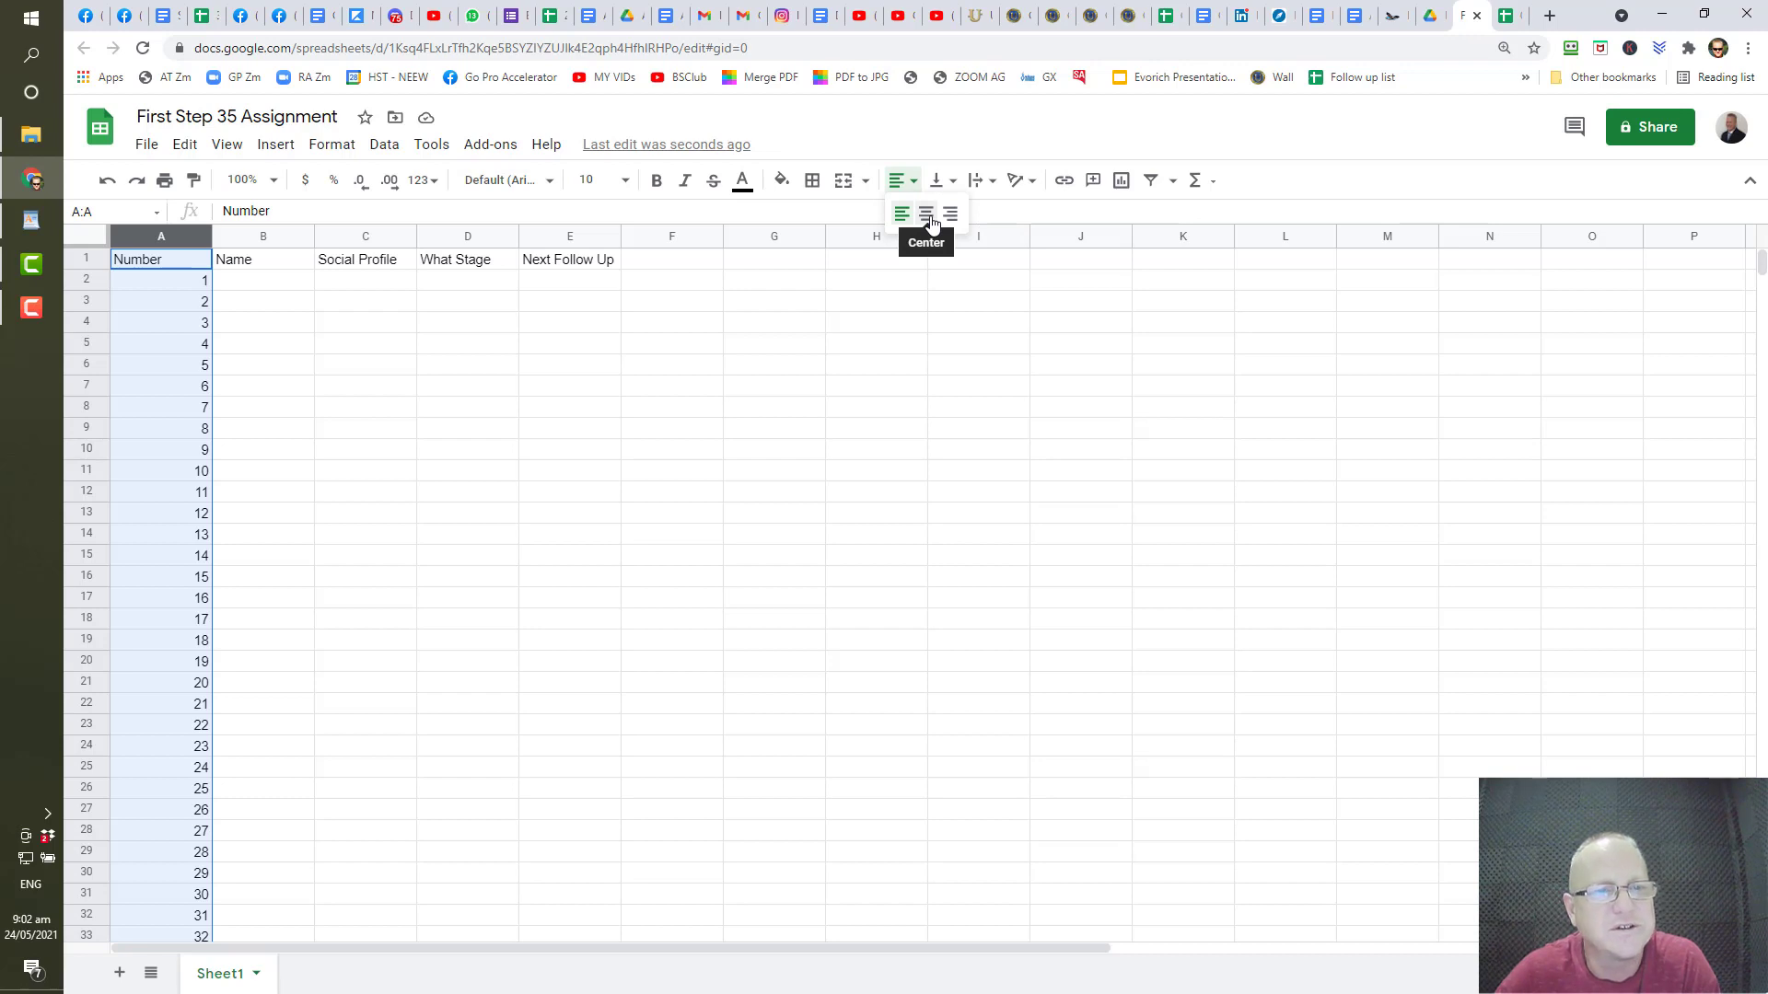
pyautogui.click(927, 215)
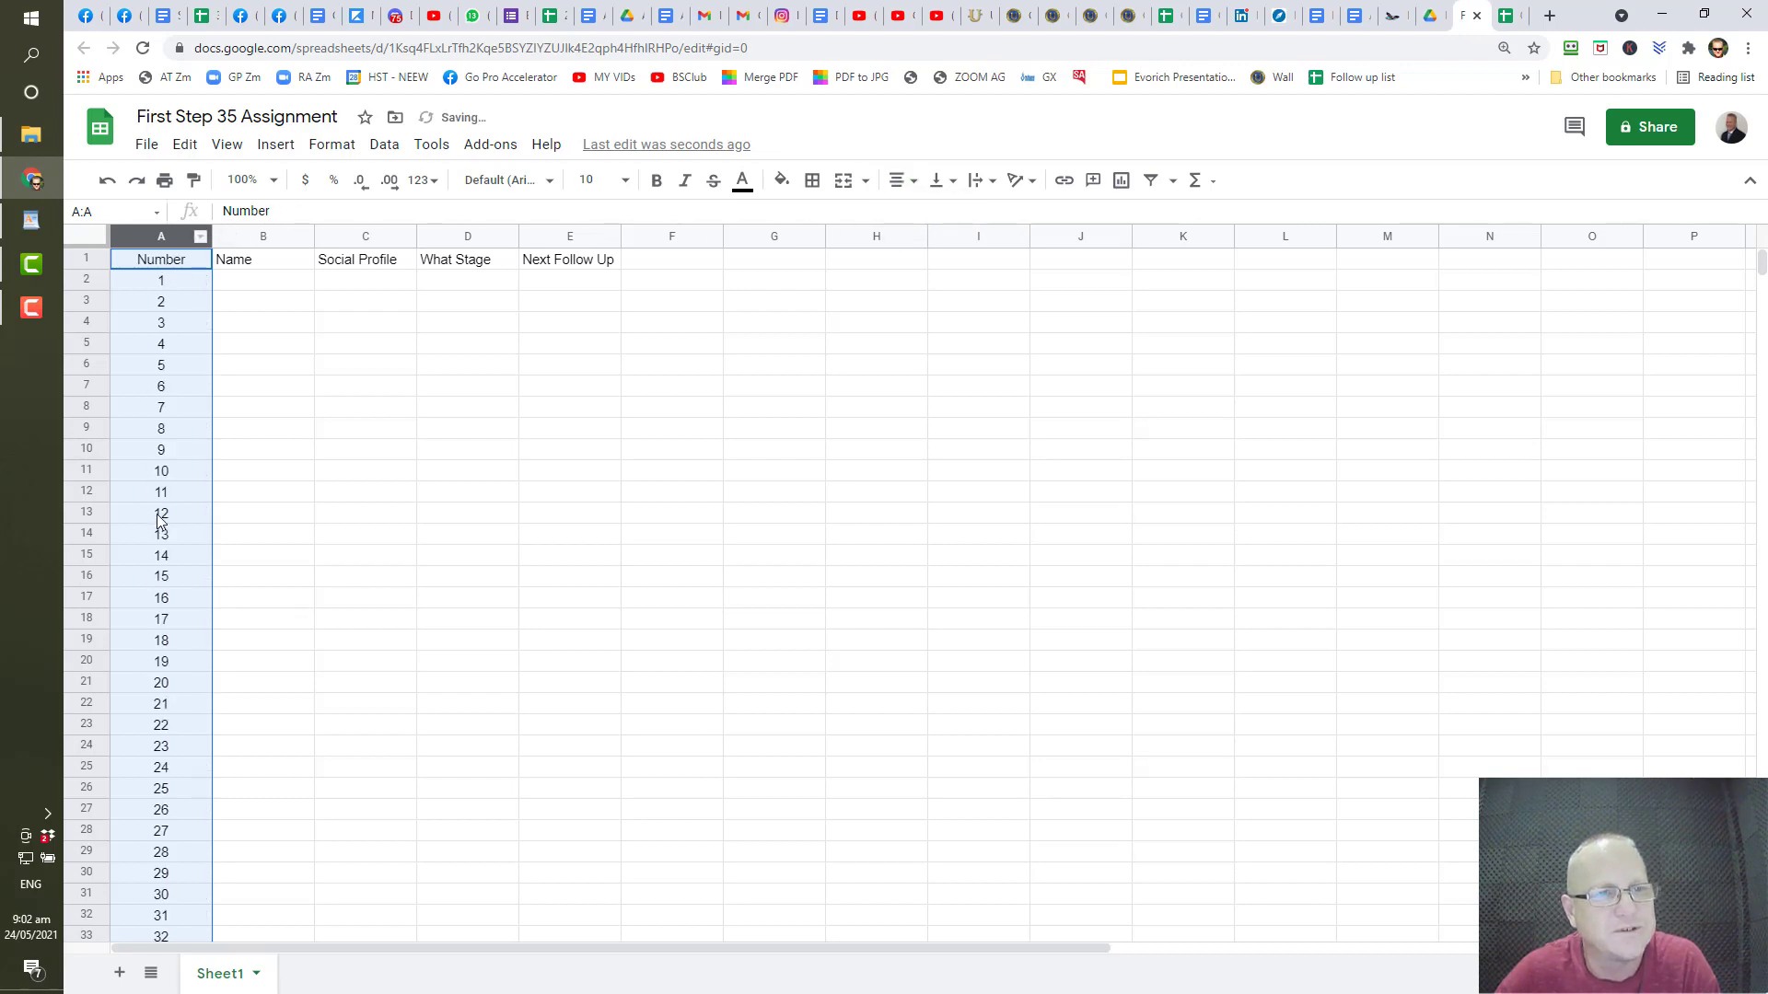
pyautogui.click(351, 500)
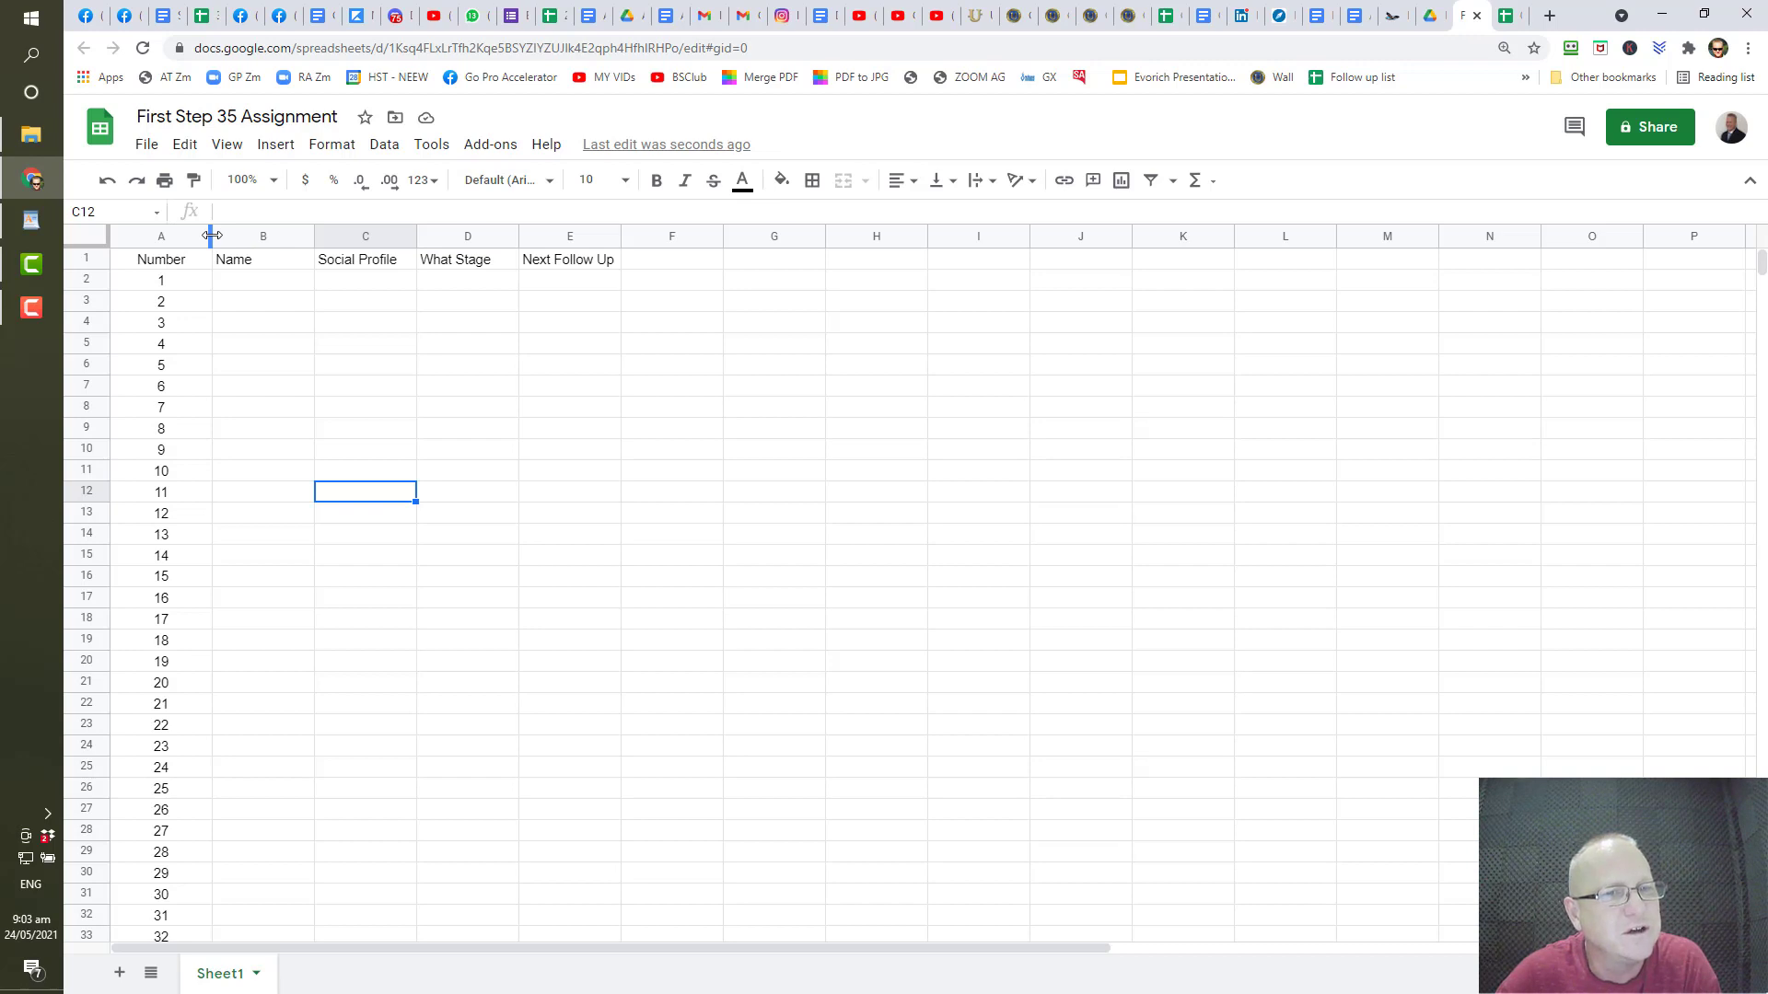
pyautogui.moveTo(212, 236); pyautogui.dragTo(176, 237)
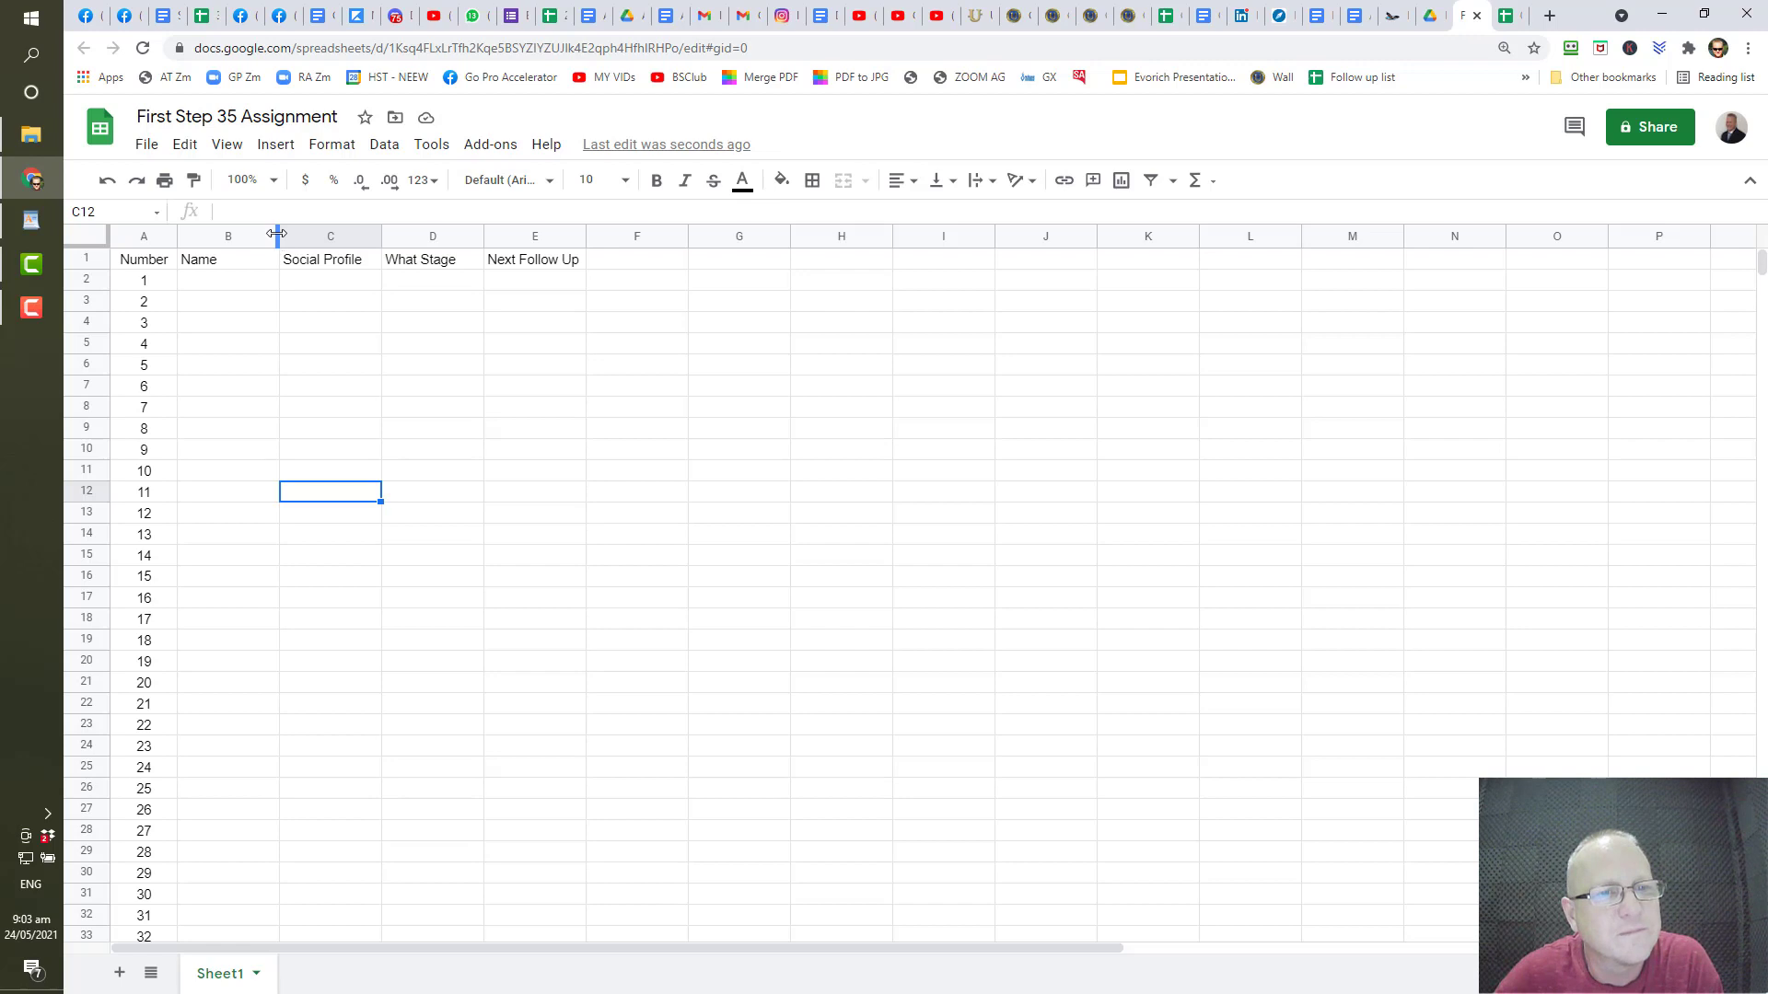
pyautogui.moveTo(277, 234); pyautogui.dragTo(366, 247)
# - Type the first contact's full name into B2, fixing a spelling slip
pyautogui.click(269, 288)
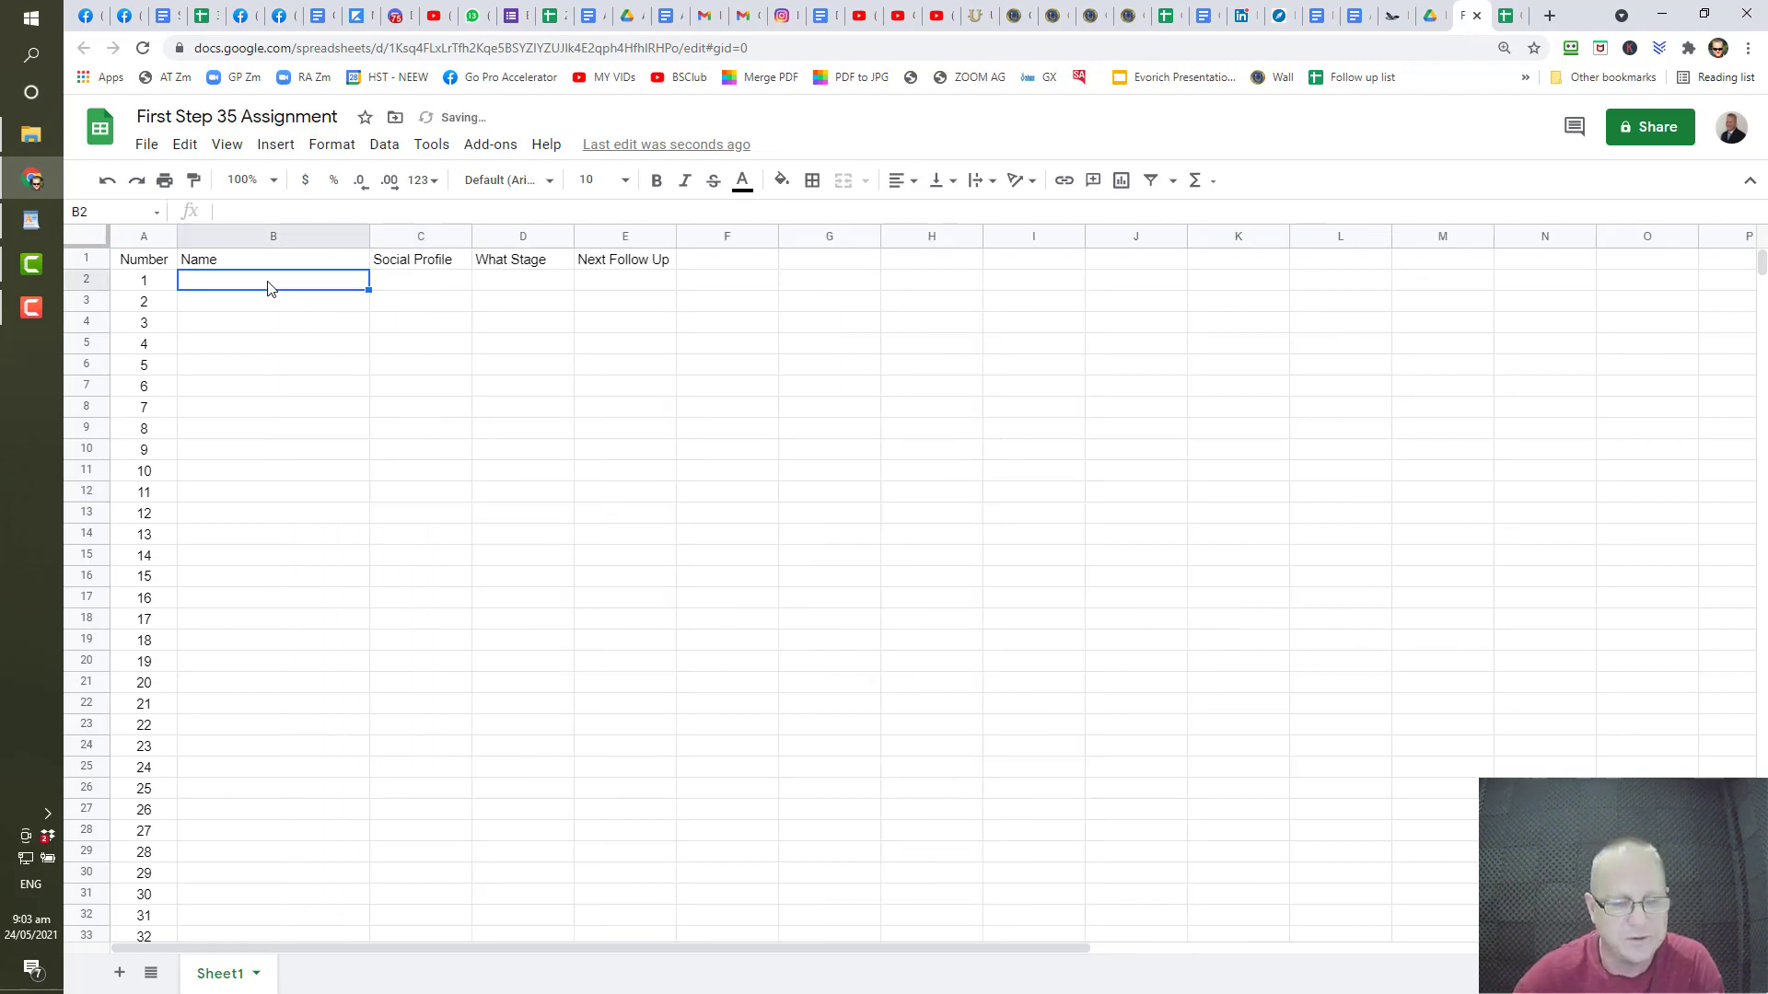
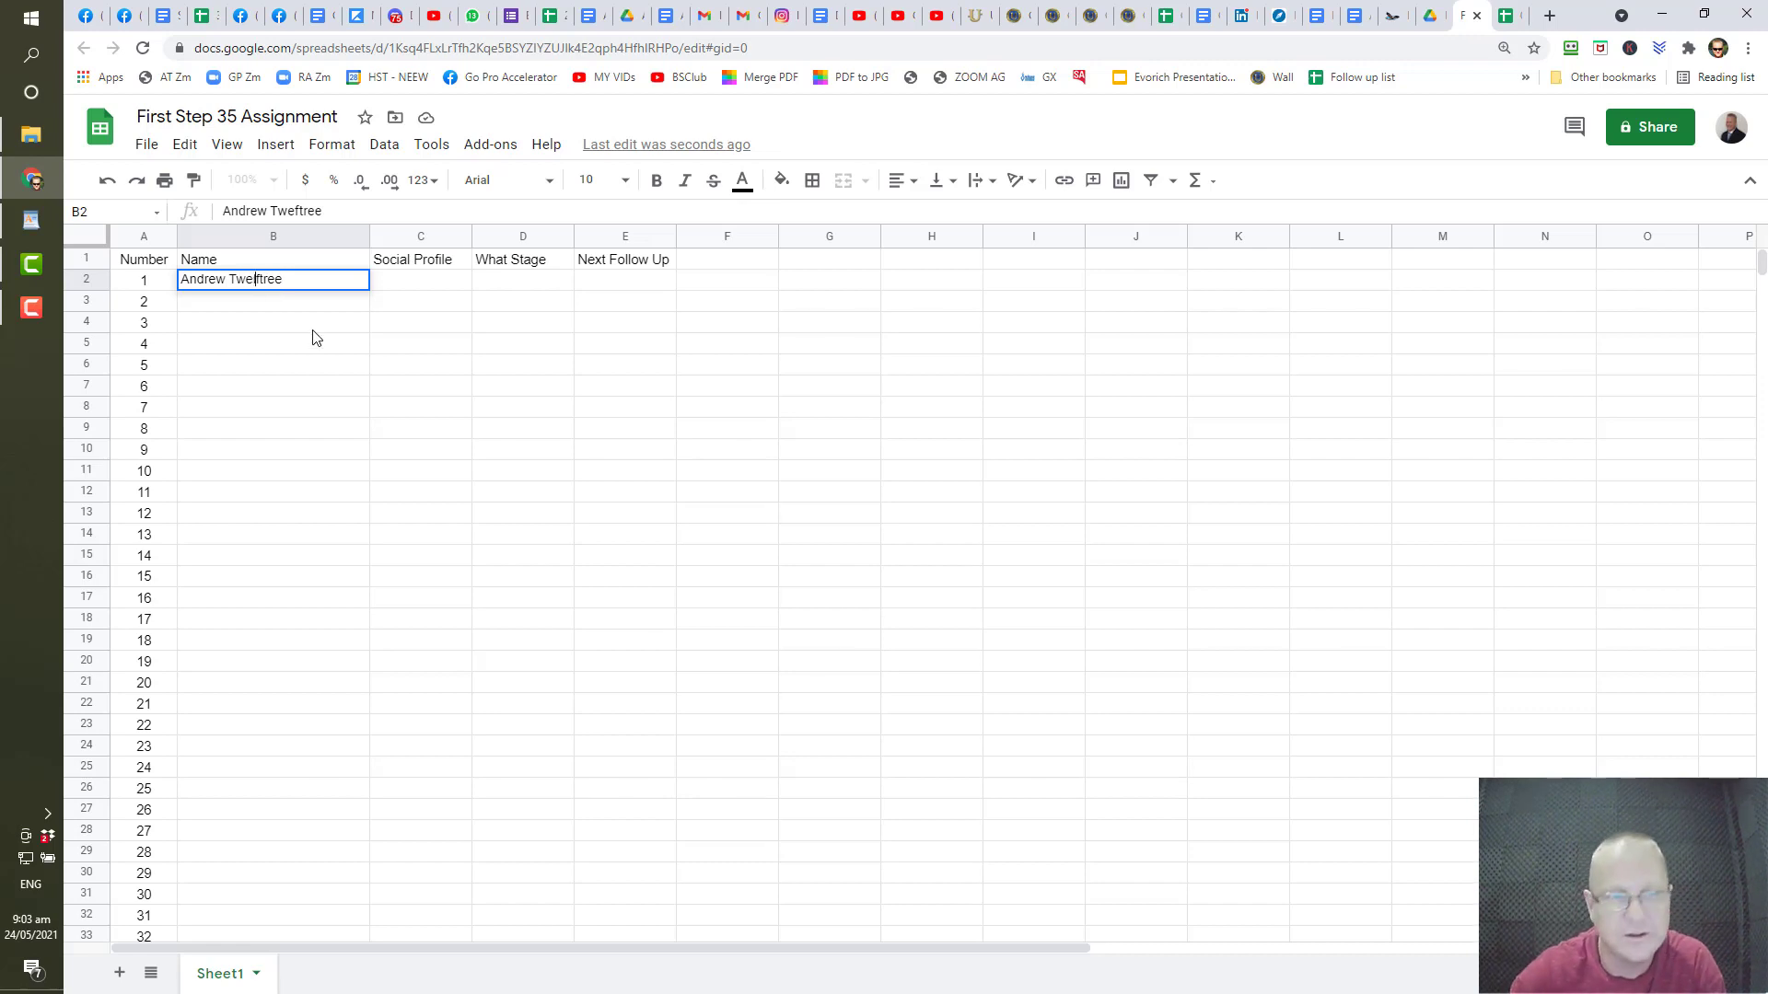
pyautogui.click(337, 346)
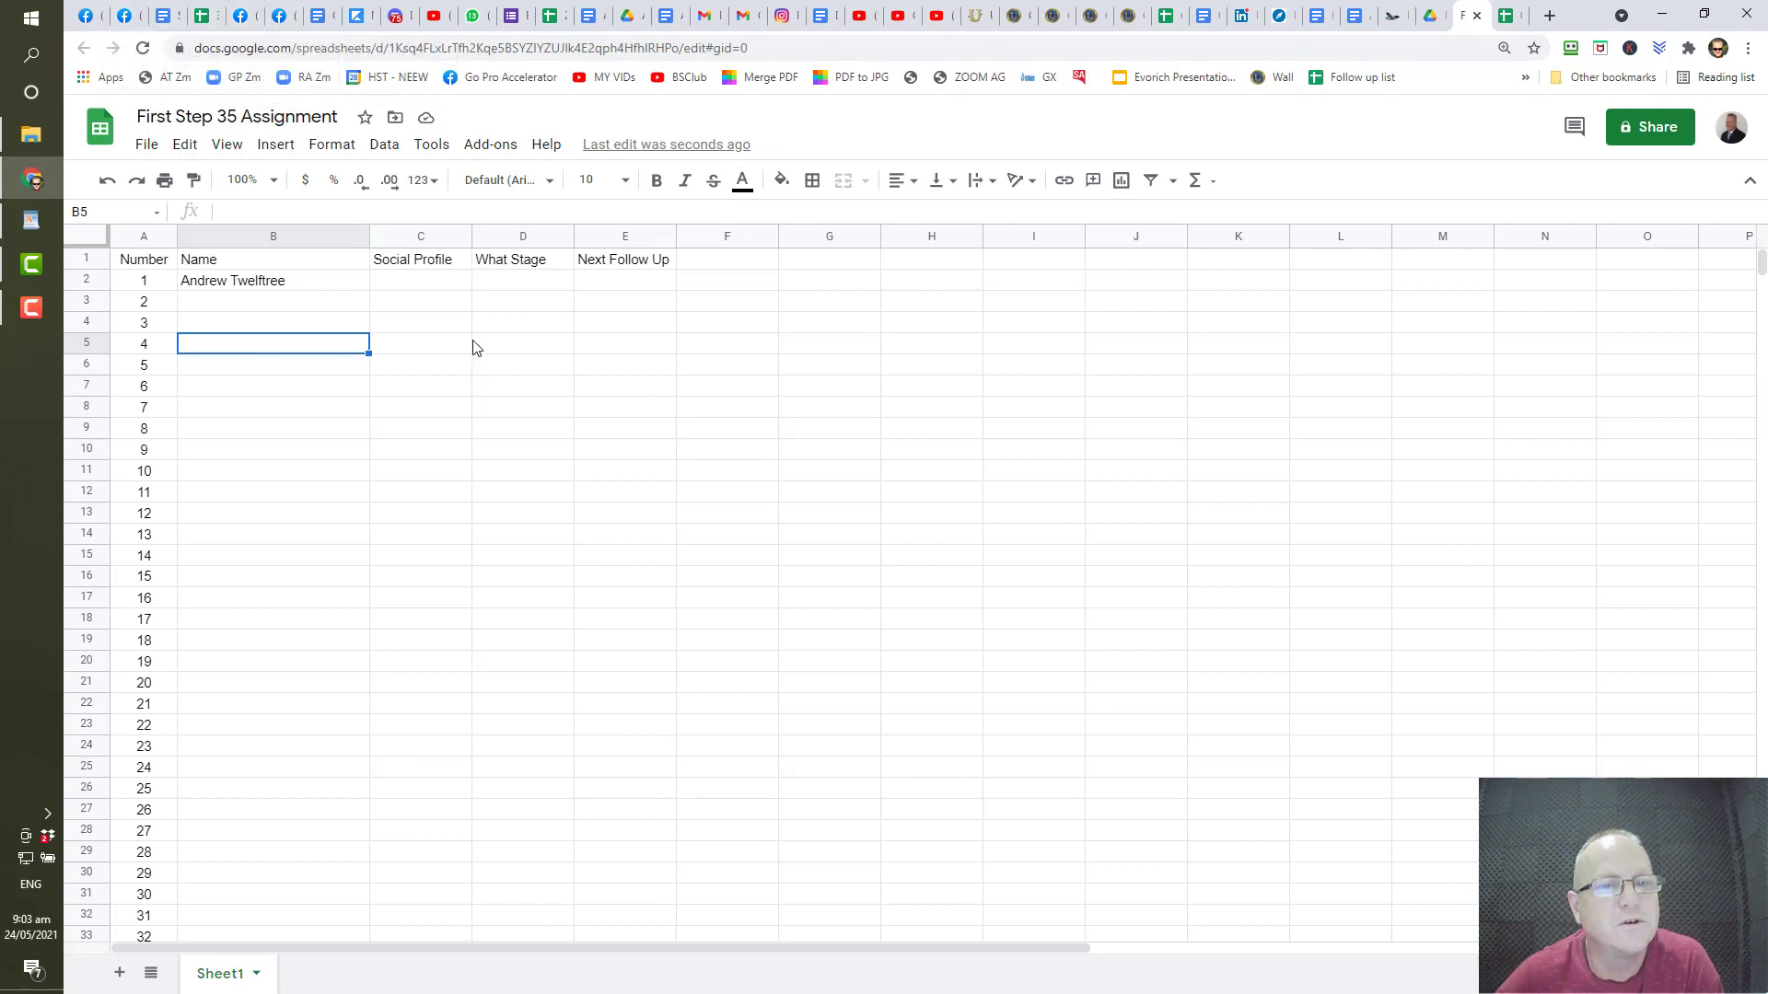
# - Copy the contact's Facebook profile URL from the address bar and return to the spreadsheet
pyautogui.click(125, 16)
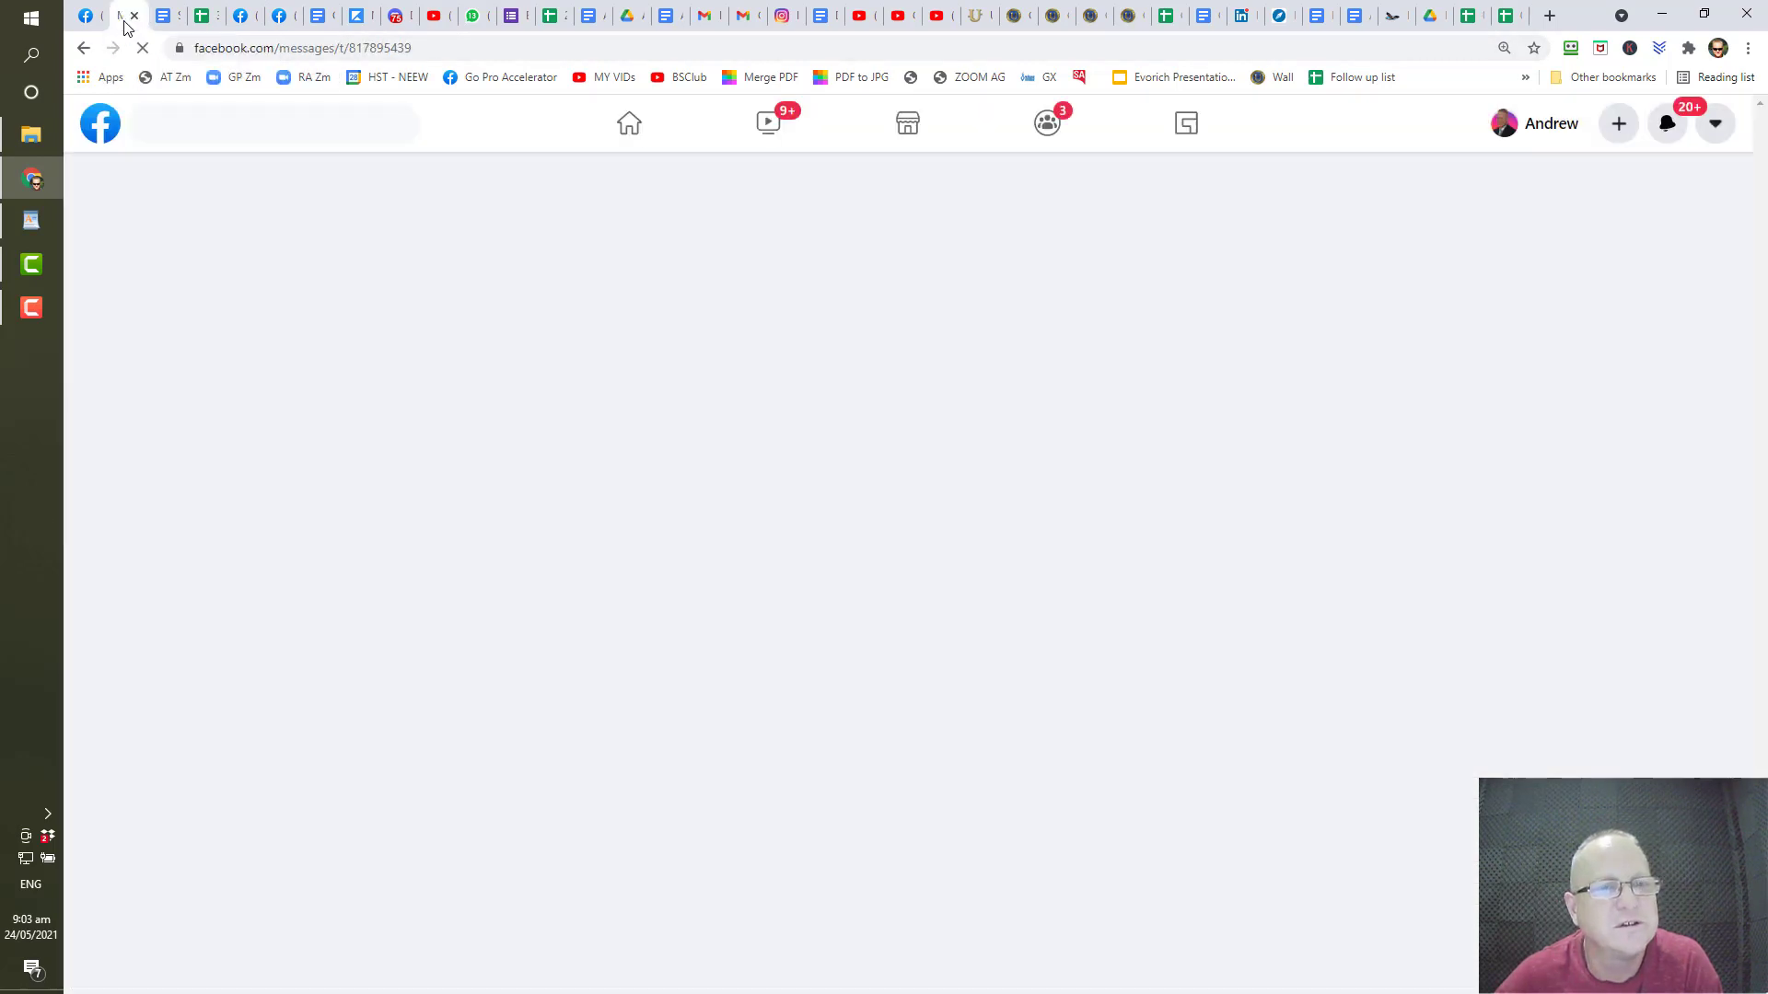
pyautogui.click(1533, 127)
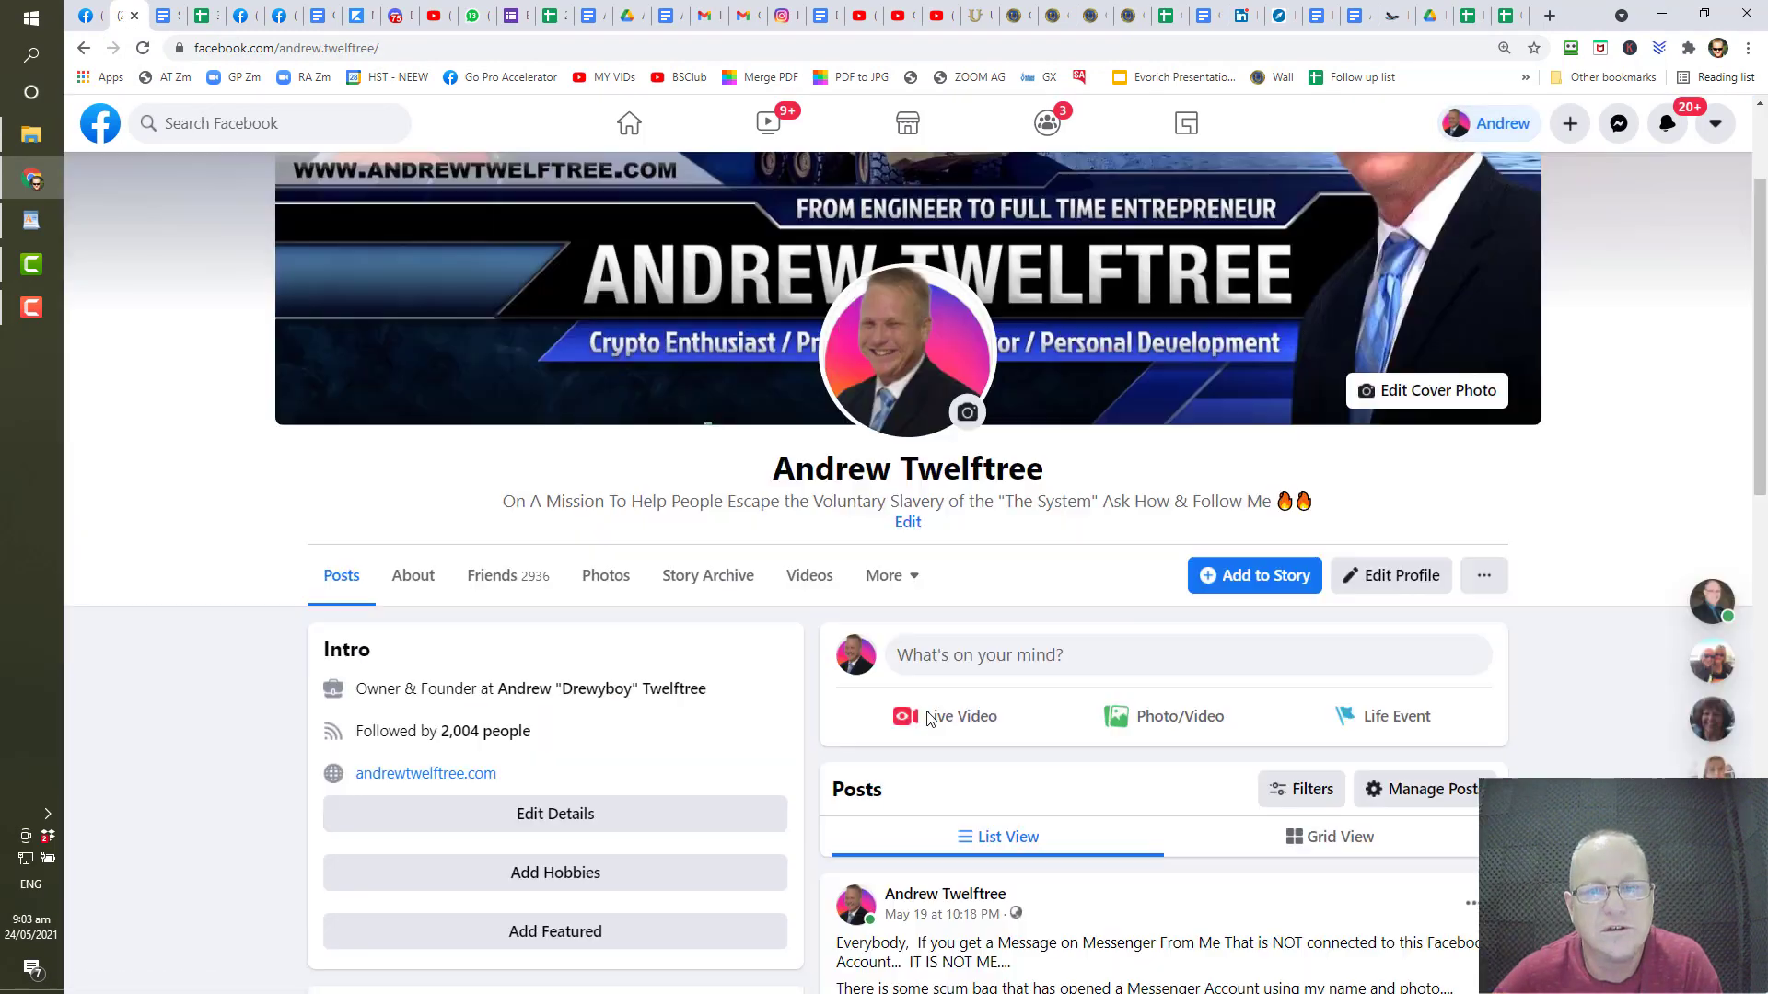
pyautogui.scroll(3, 908, 696)
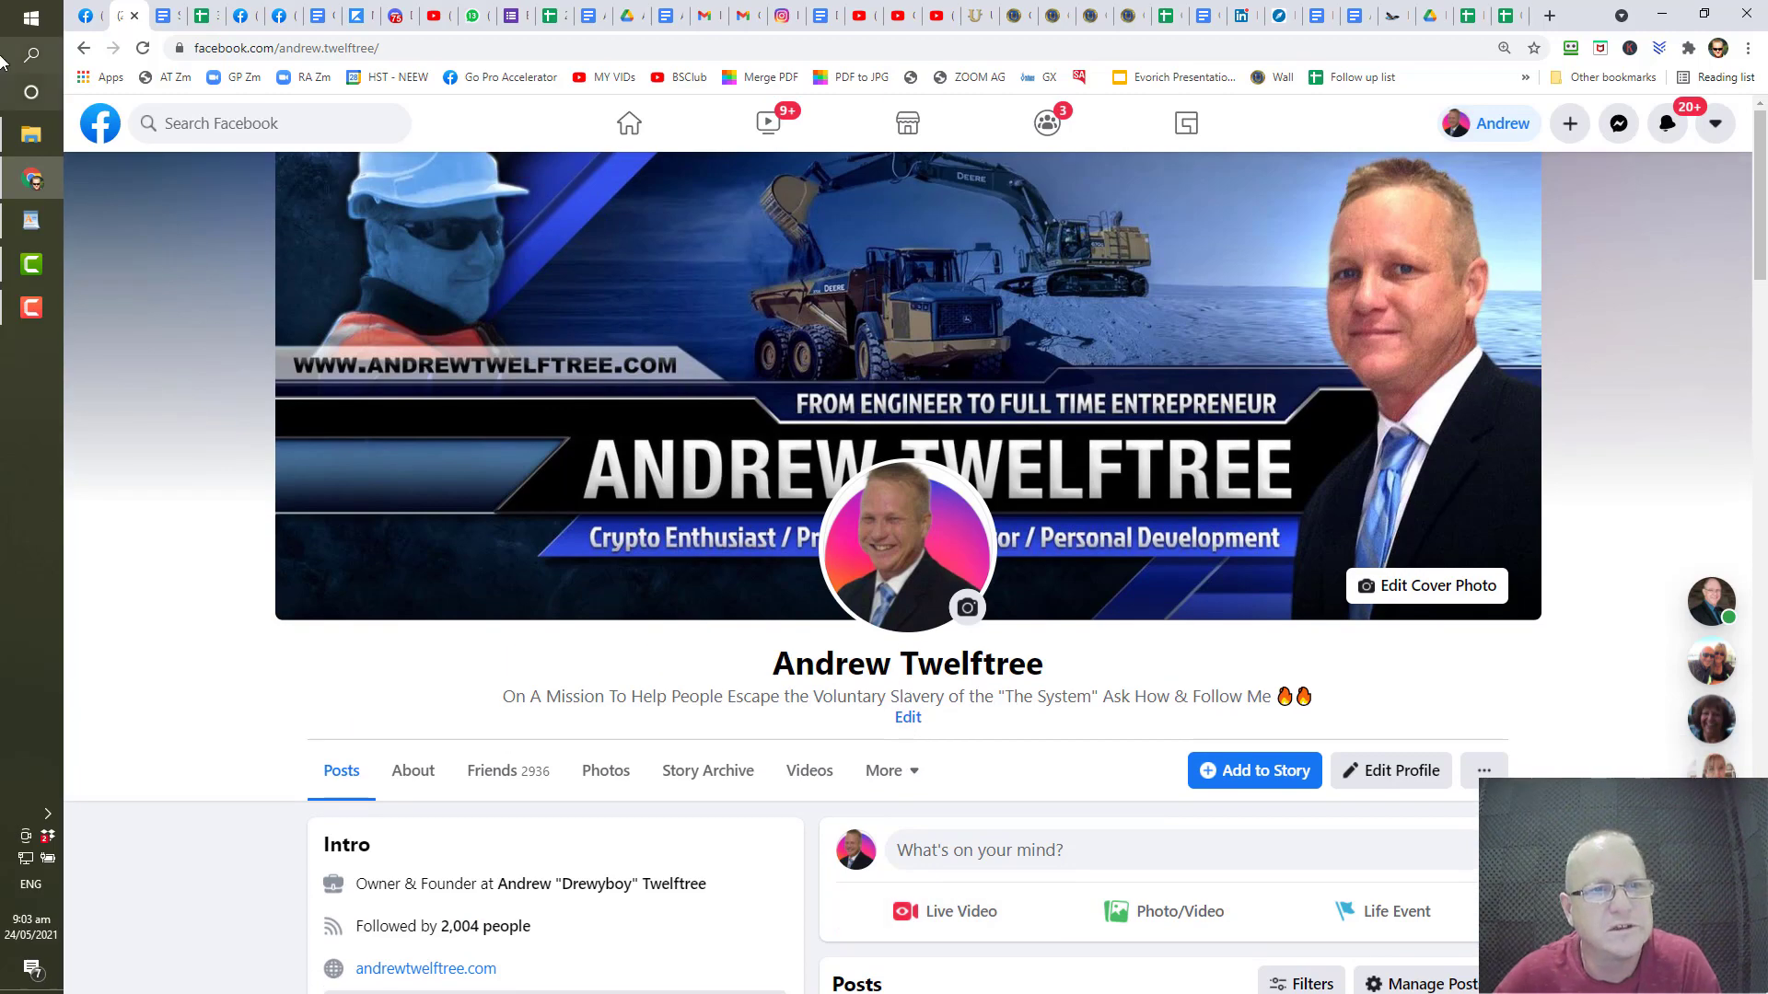
pyautogui.scroll(-5, 1104, 190)
pyautogui.scroll(5, 1068, 249)
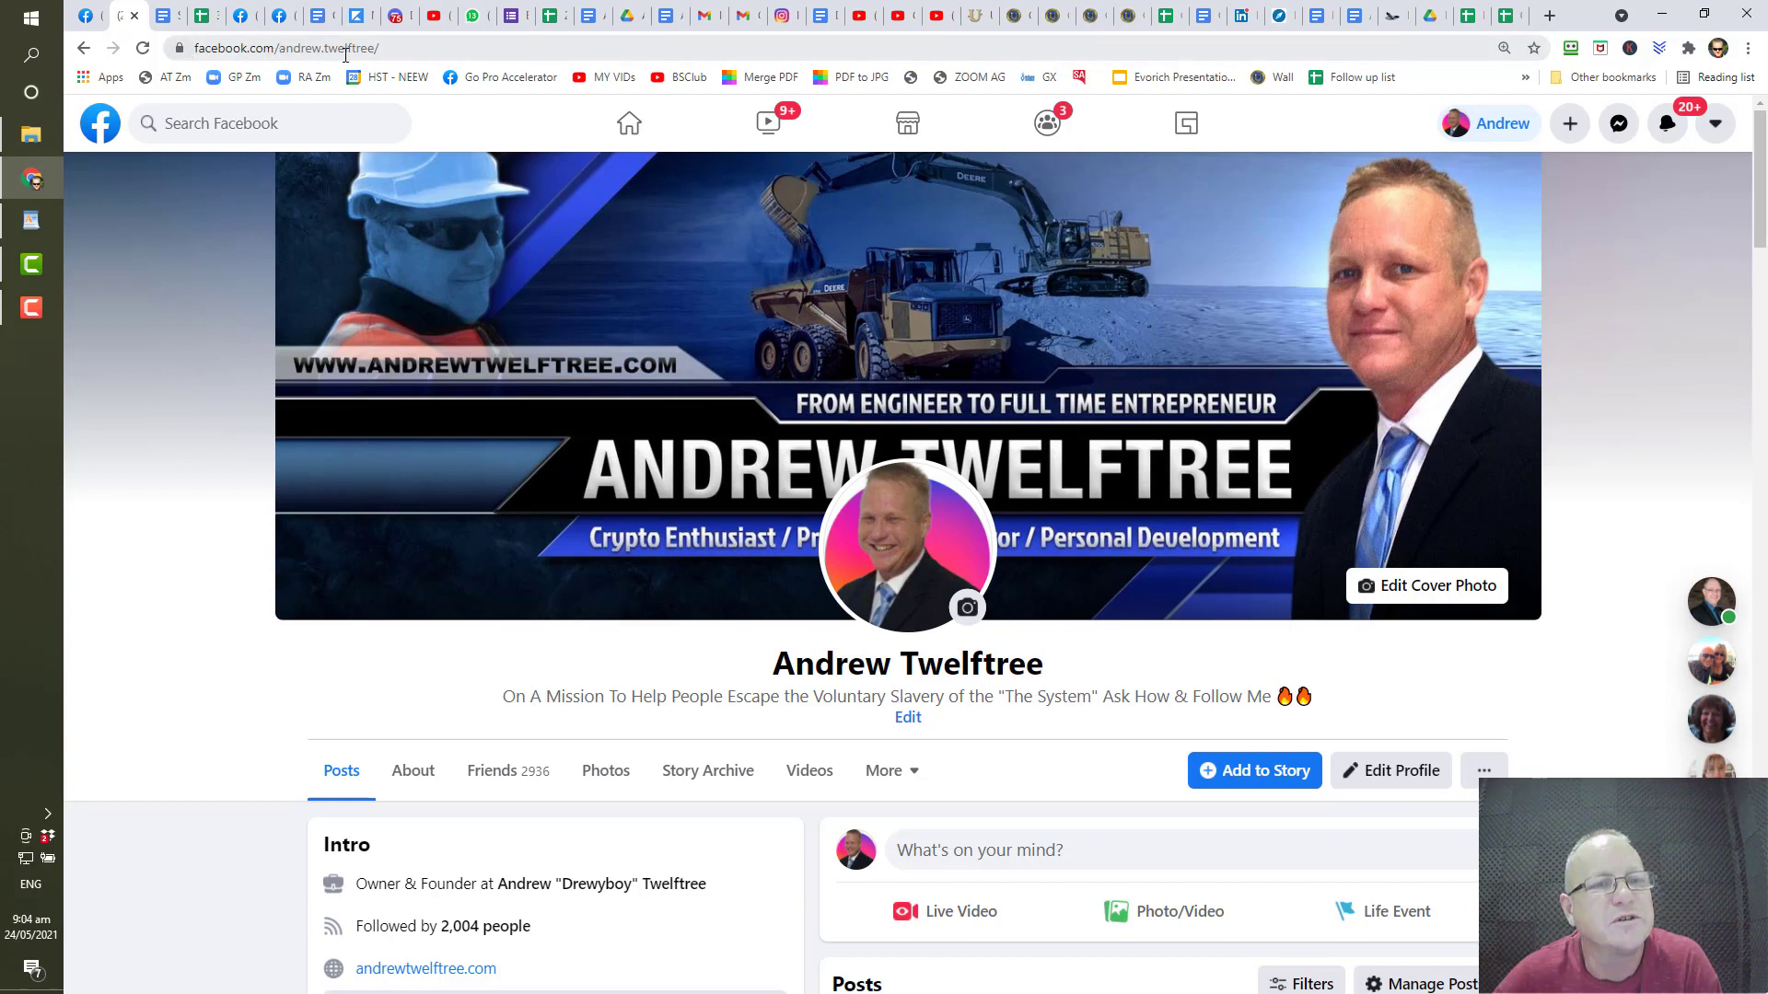
pyautogui.moveTo(411, 53); pyautogui.dragTo(181, 59)
pyautogui.hotkey('ctrl', 'c')
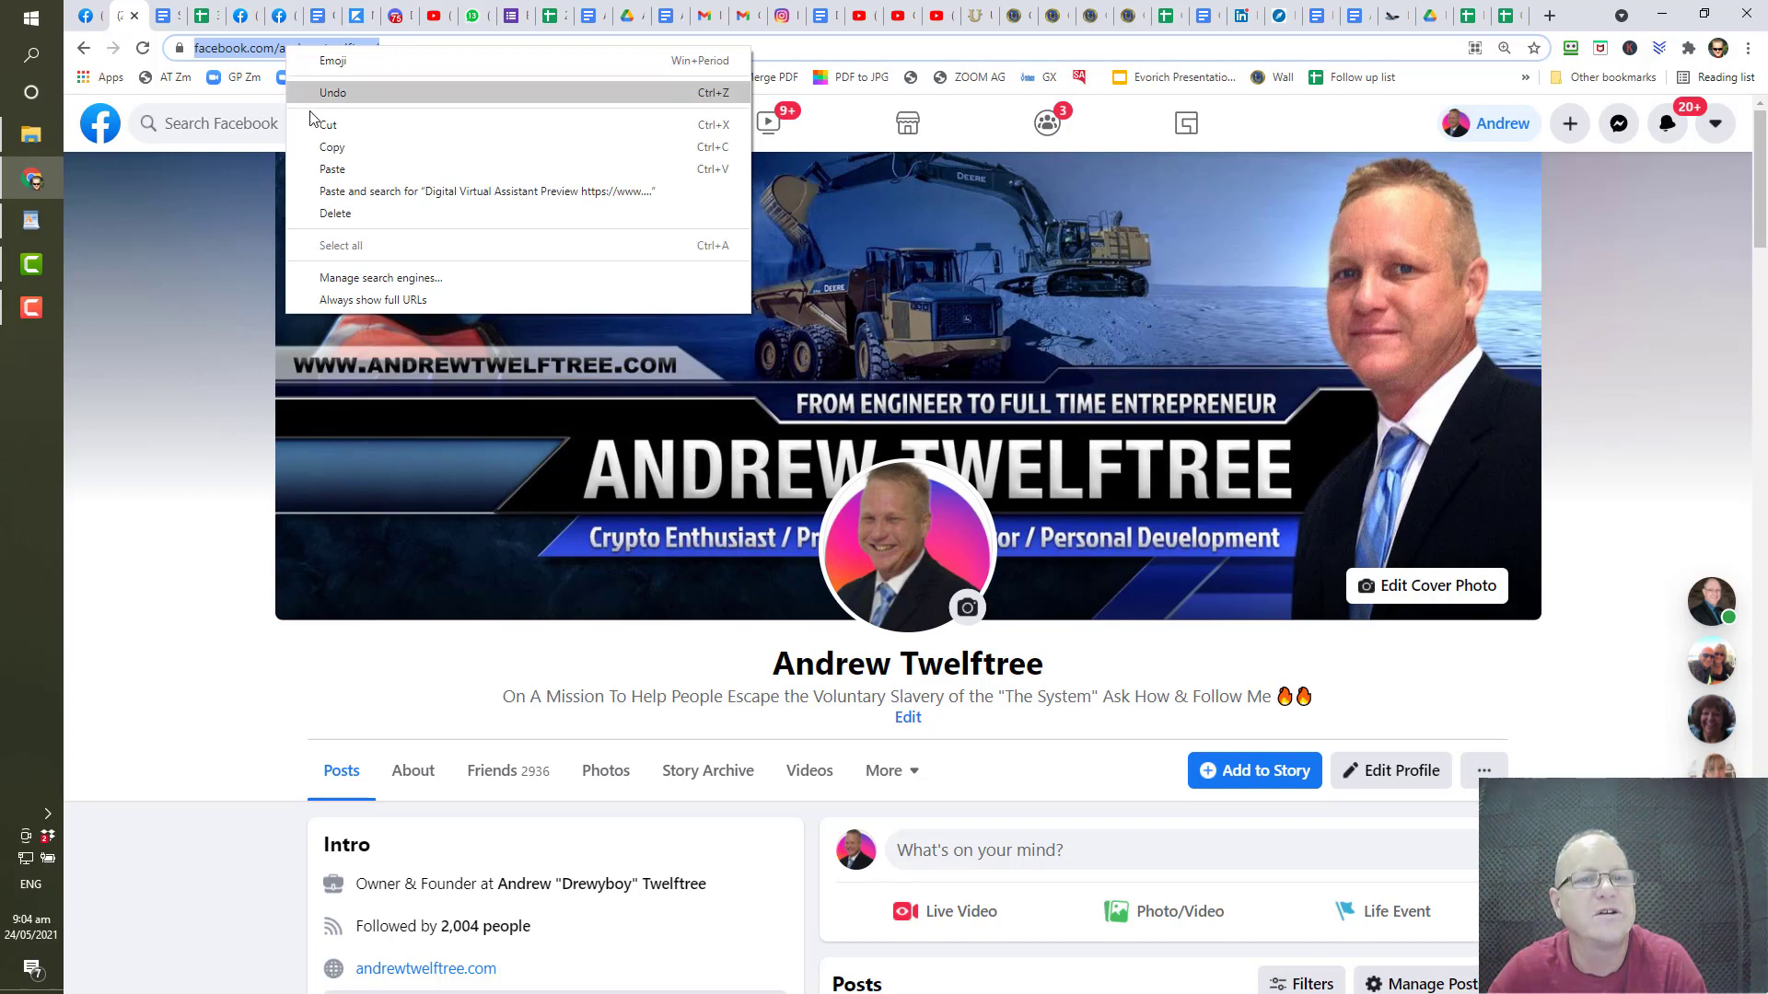
pyautogui.click(328, 148)
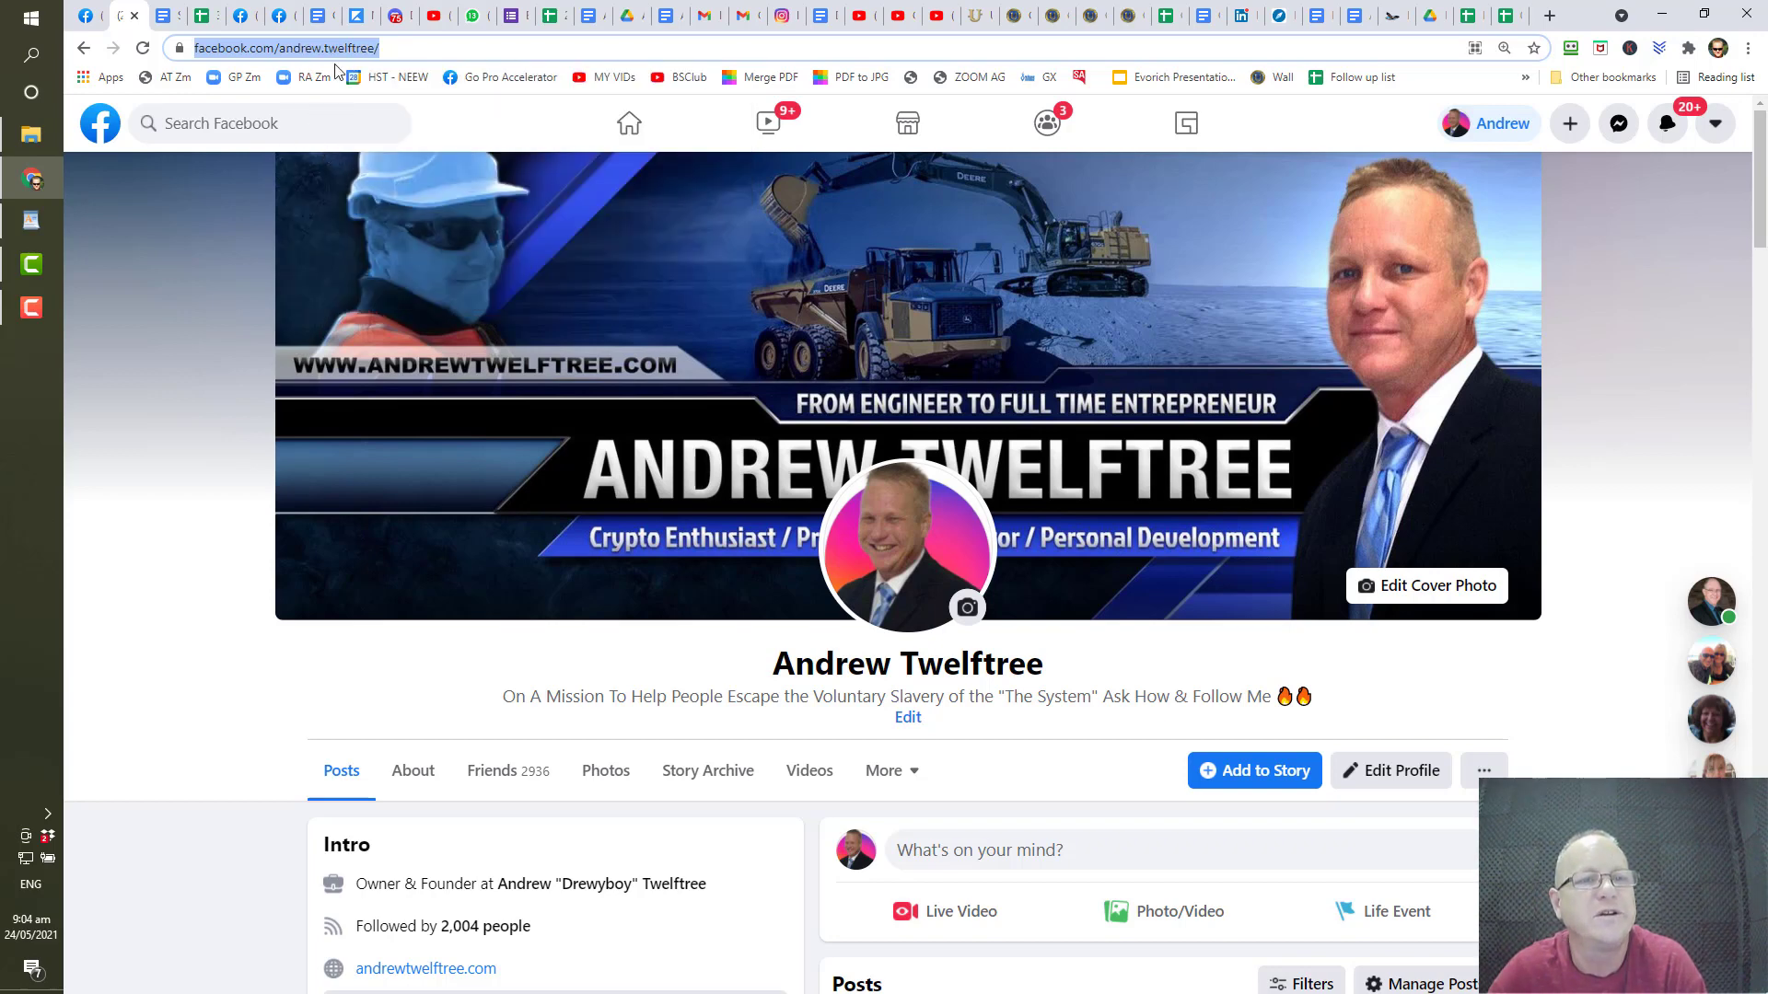
pyautogui.click(1464, 26)
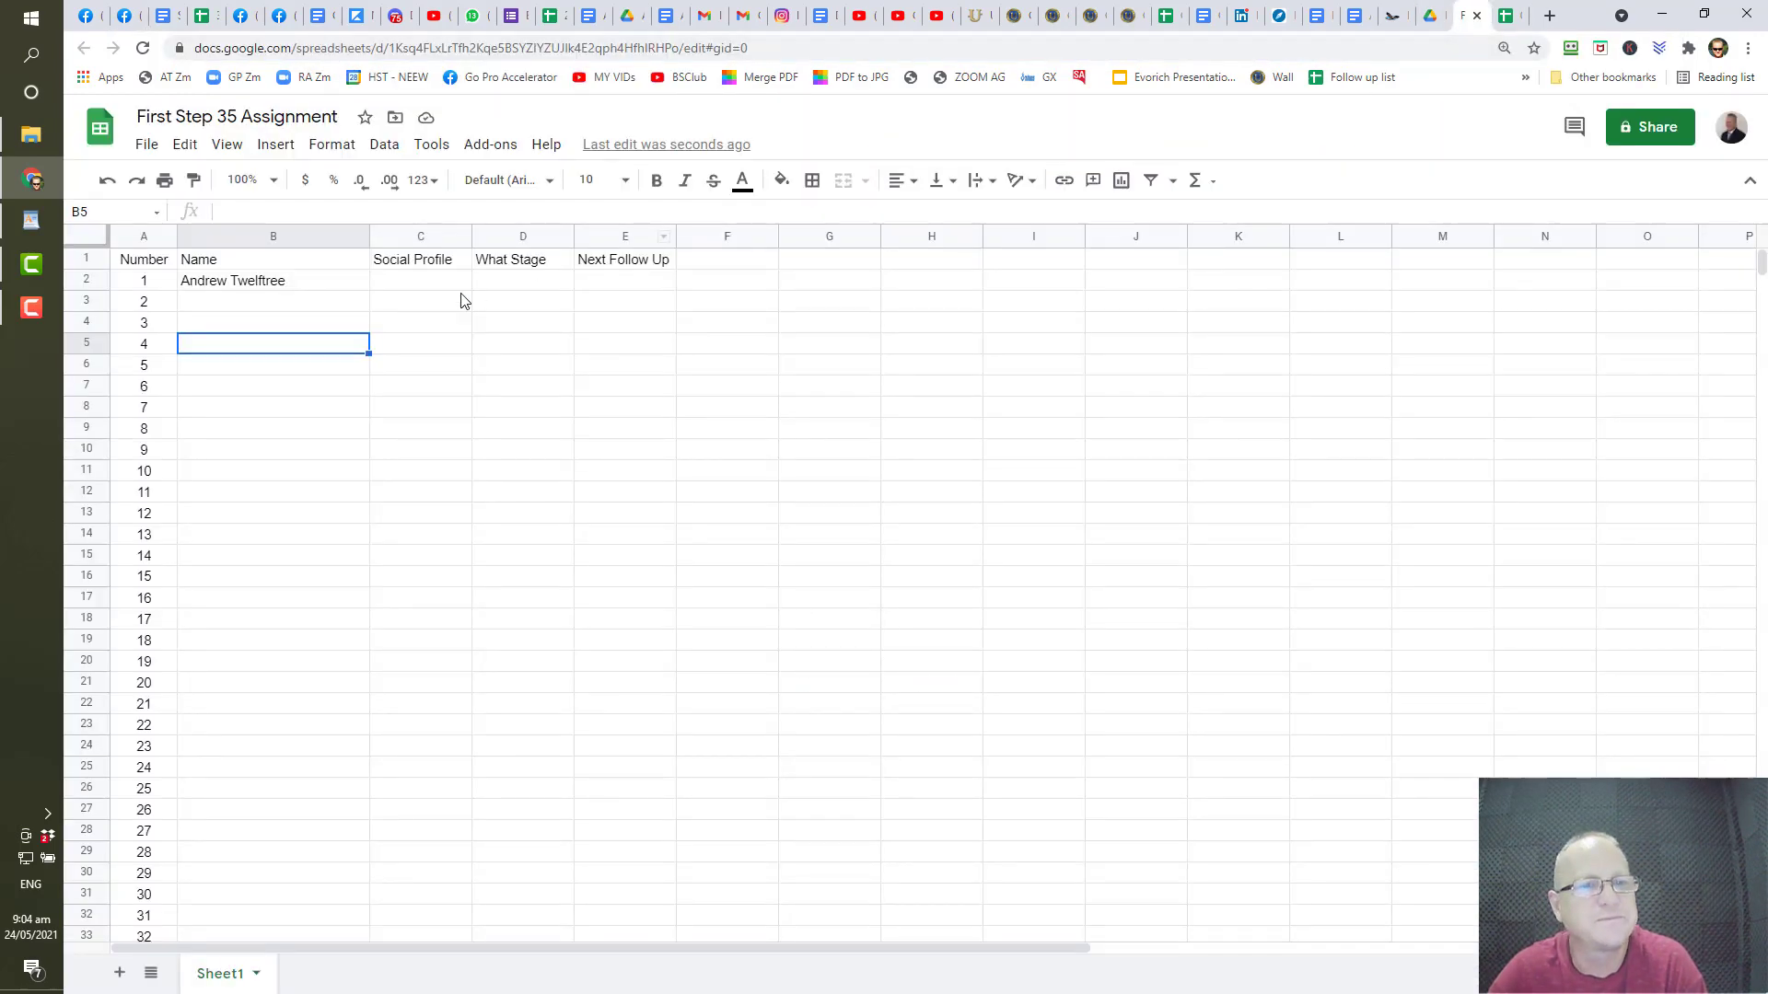
# - Paste the contact's Facebook profile link into C2, briefly widening column C to check it
pyautogui.click(411, 286)
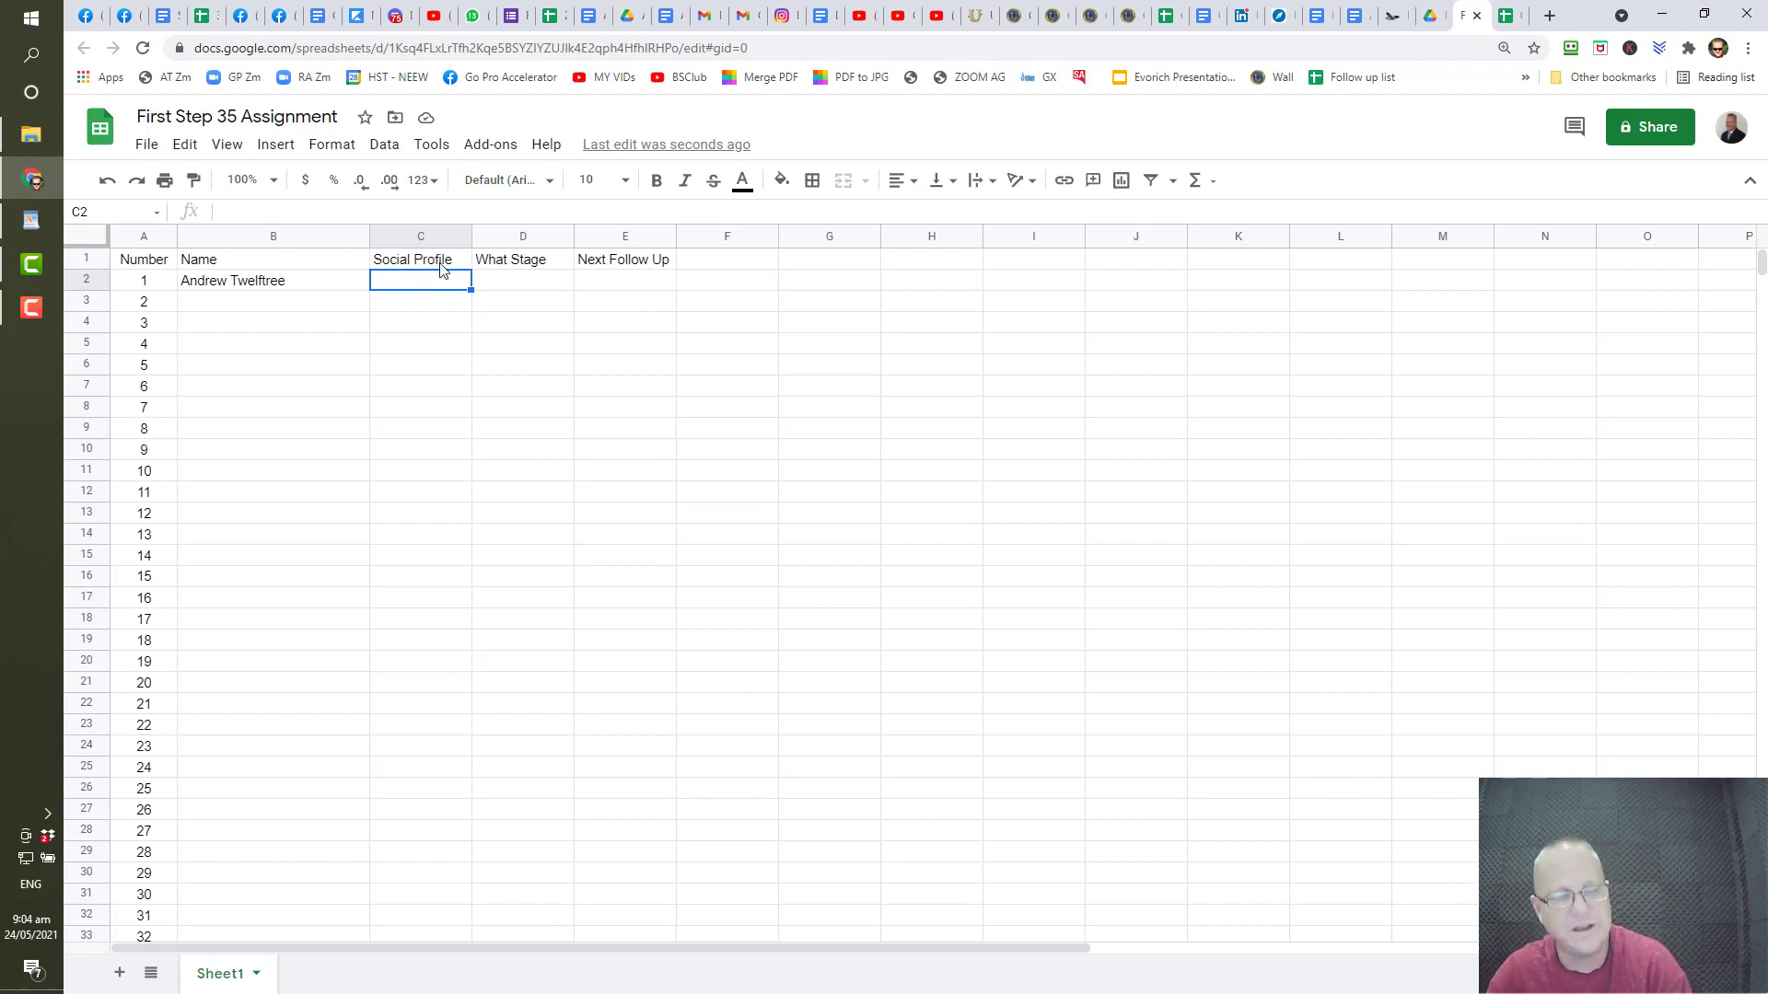
pyautogui.hotkey('ctrl', 'v')
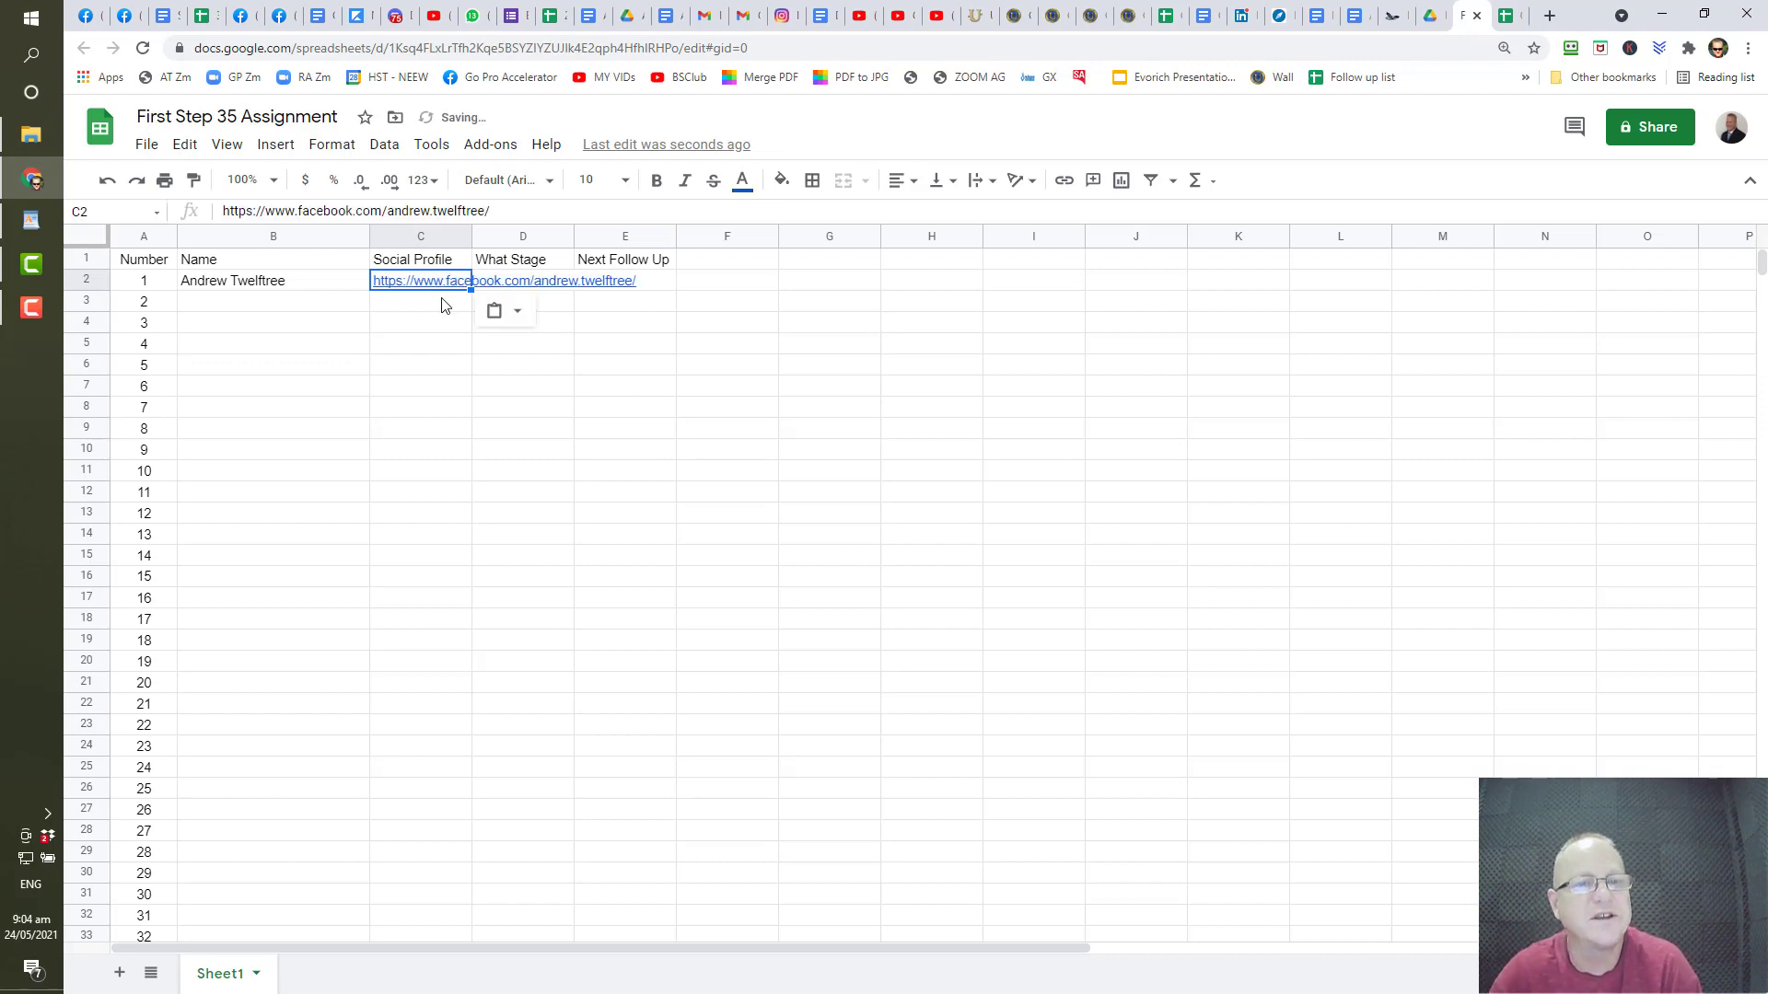
pyautogui.moveTo(386, 291)
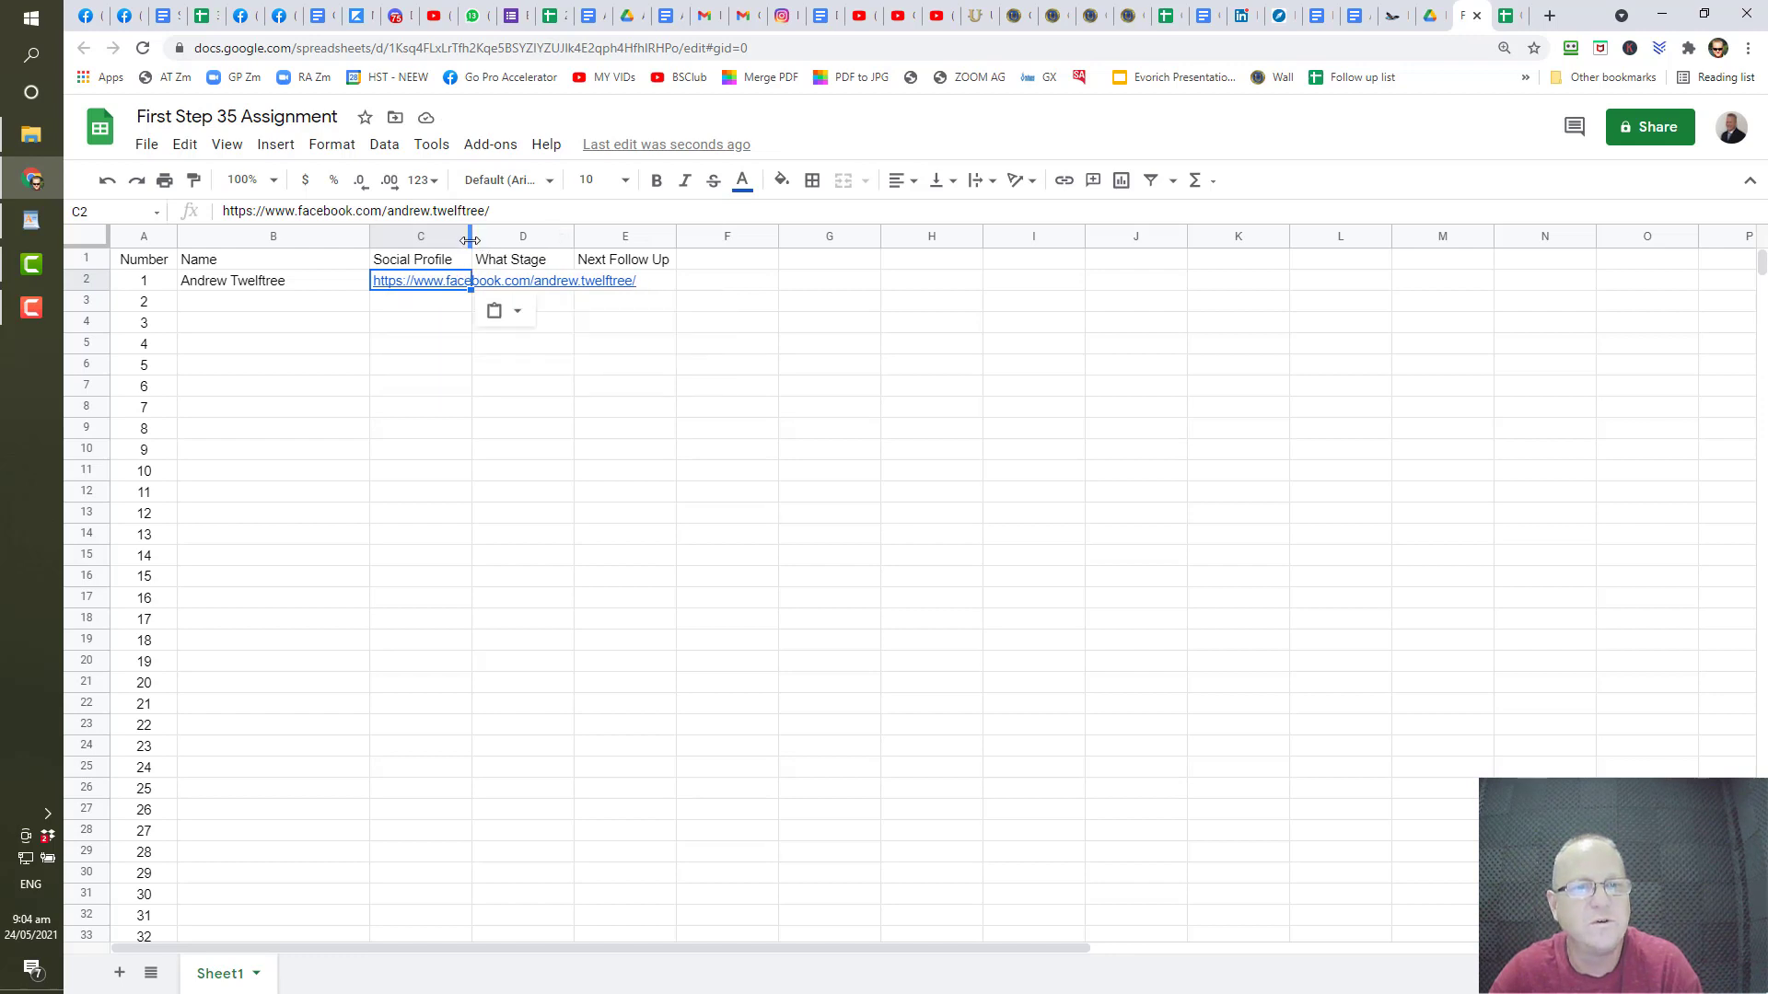
pyautogui.moveTo(469, 240); pyautogui.dragTo(649, 270)
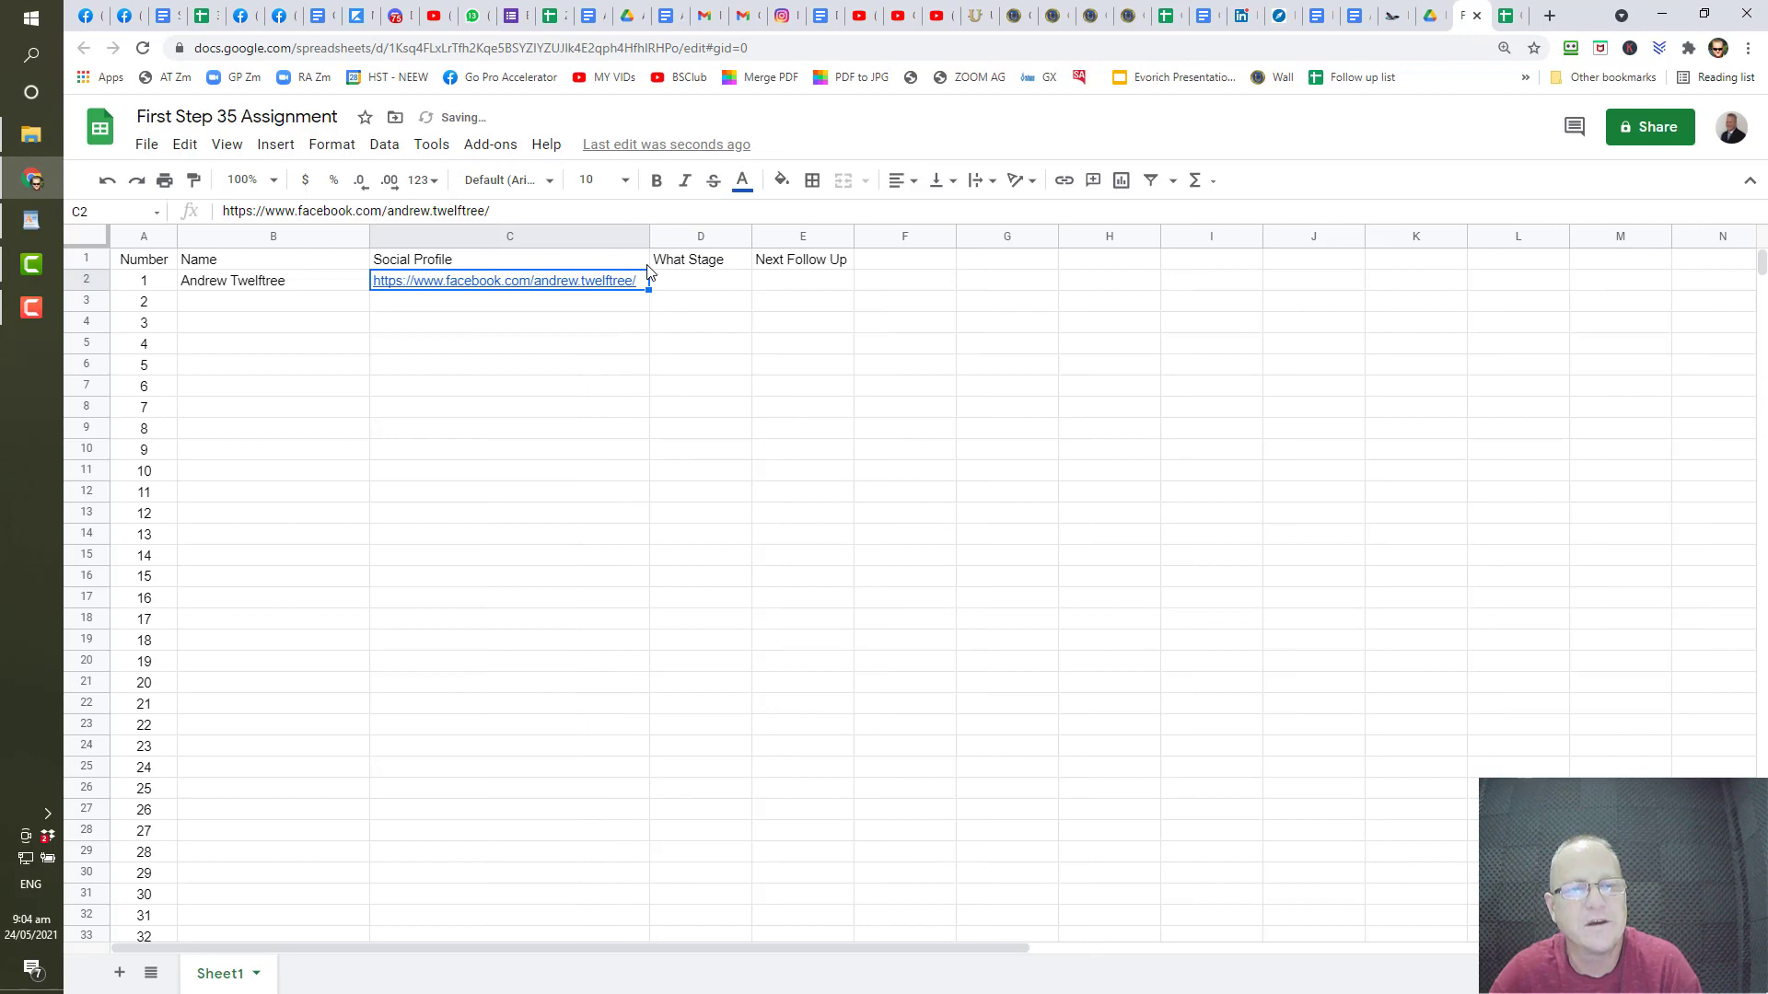
pyautogui.moveTo(648, 238); pyautogui.dragTo(472, 242)
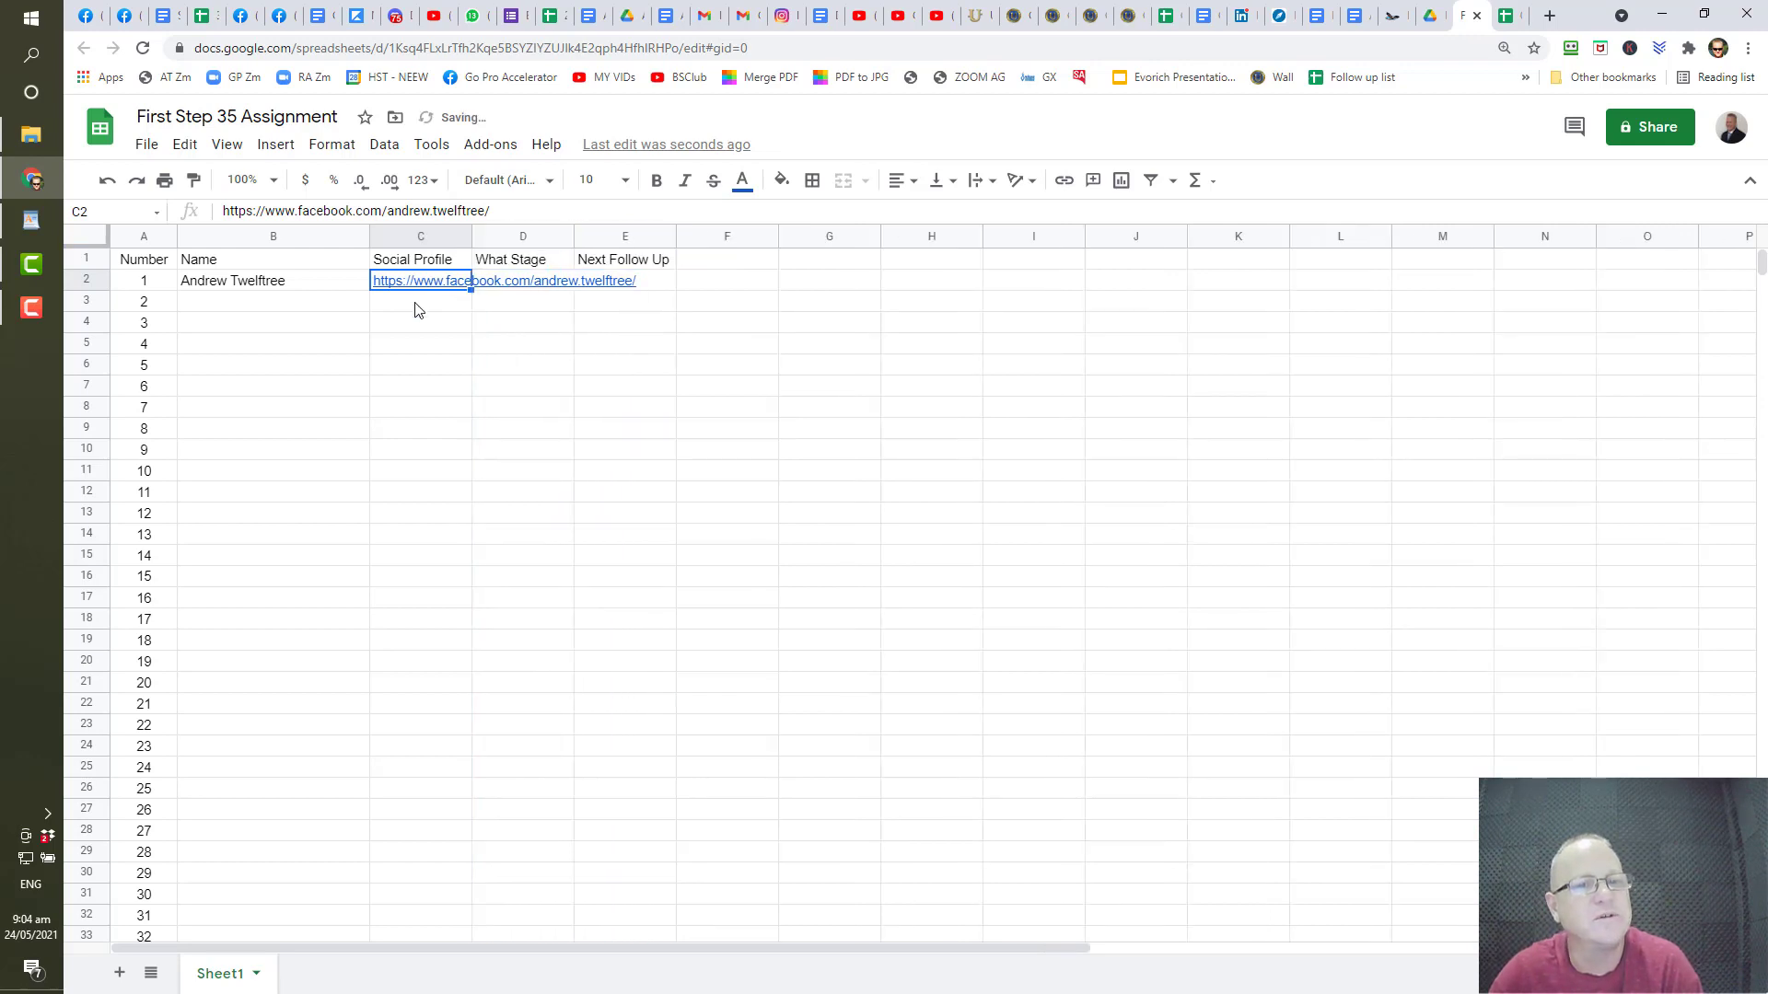
pyautogui.moveTo(417, 290)
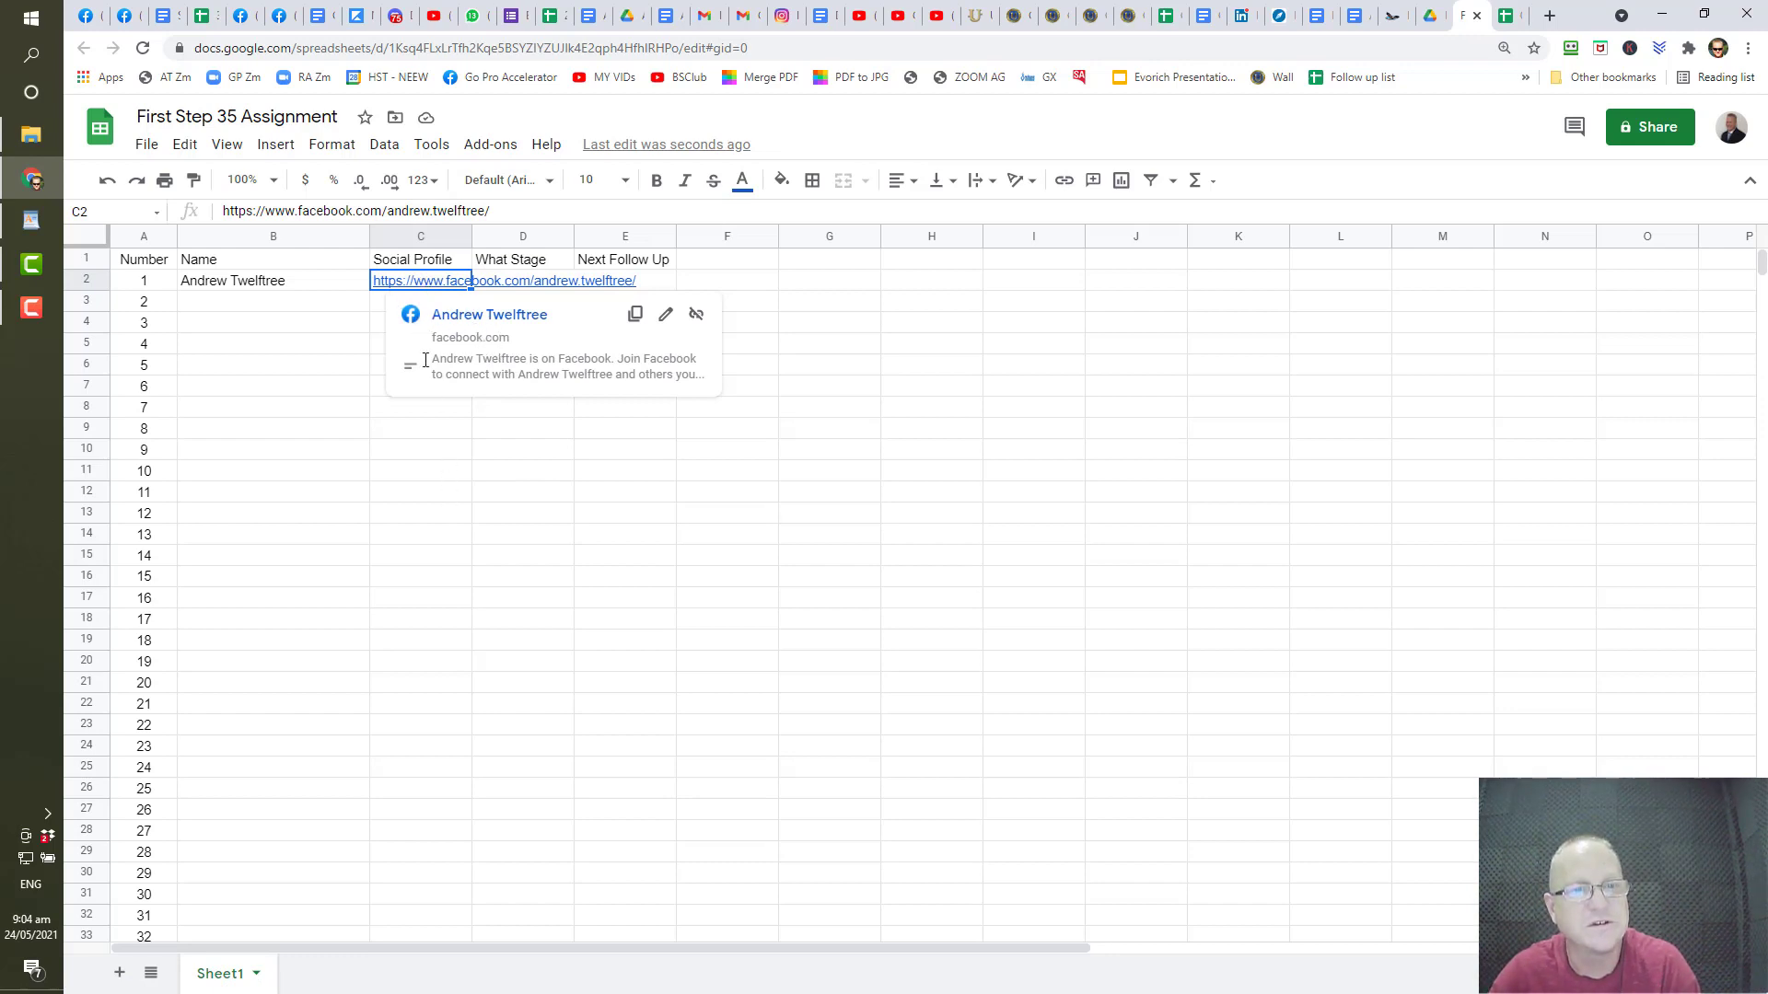
pyautogui.click(742, 600)
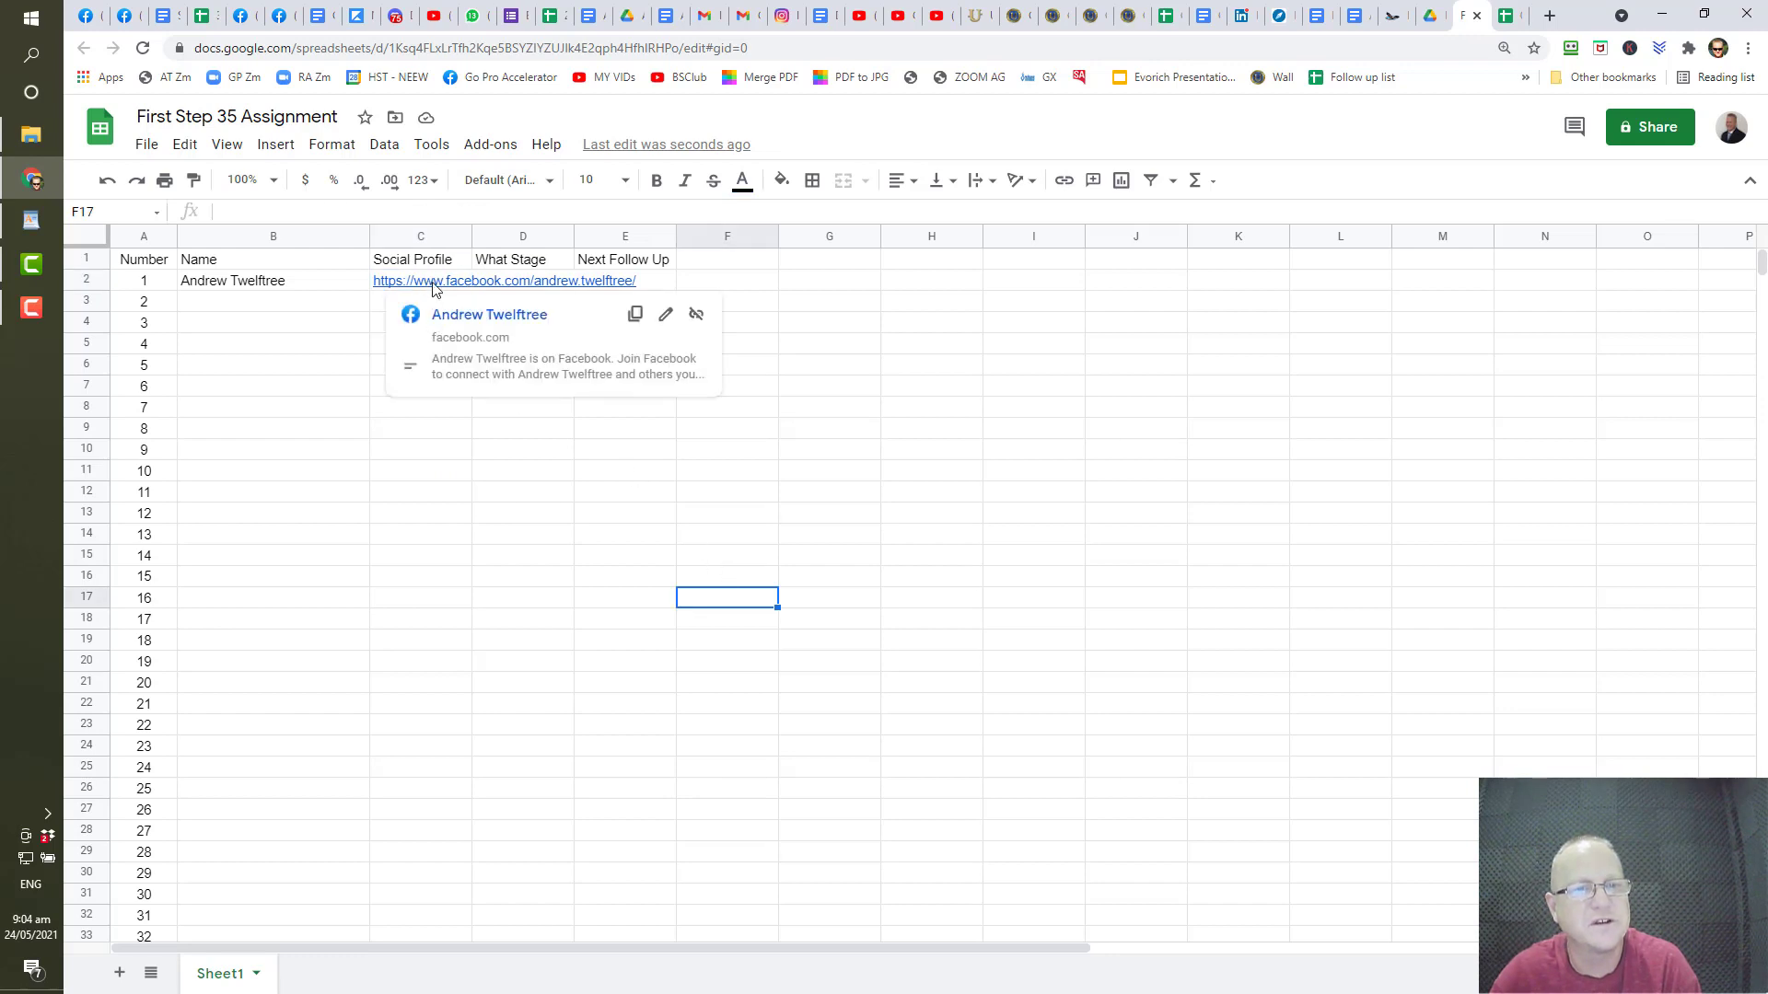
pyautogui.keyDown('shift'); pyautogui.click(434, 288); pyautogui.keyUp('shift')
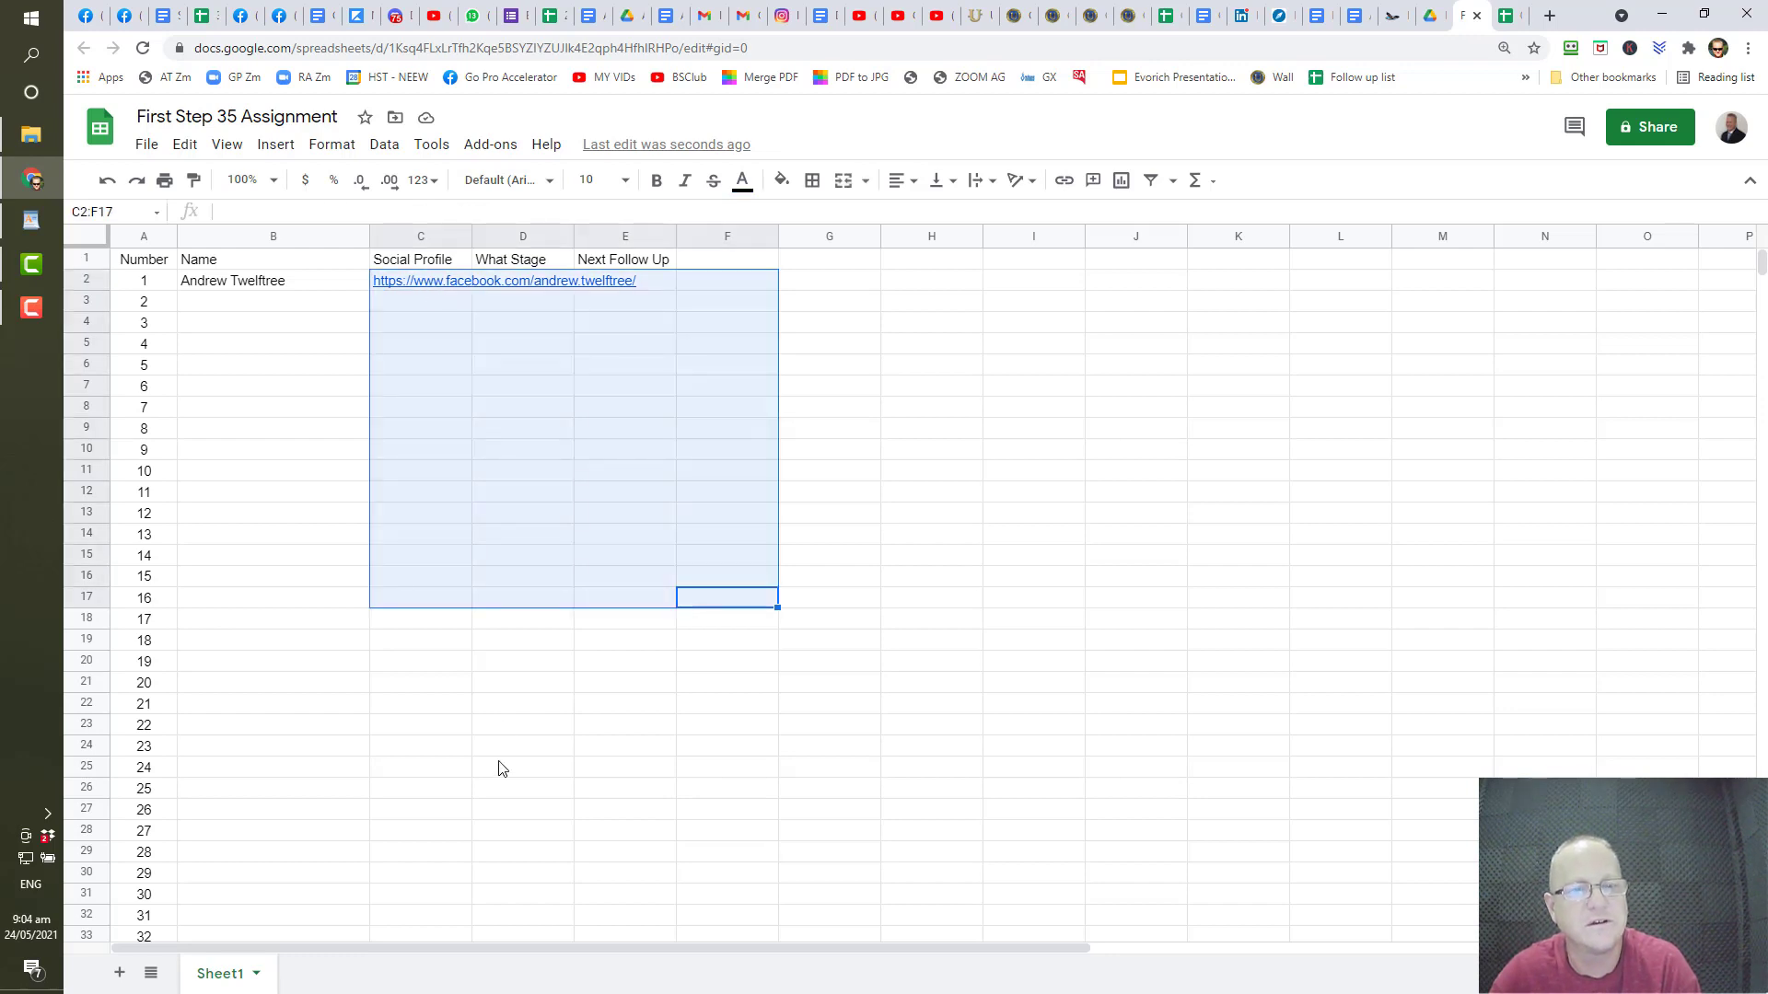
pyautogui.click(502, 766)
pyautogui.click(419, 290)
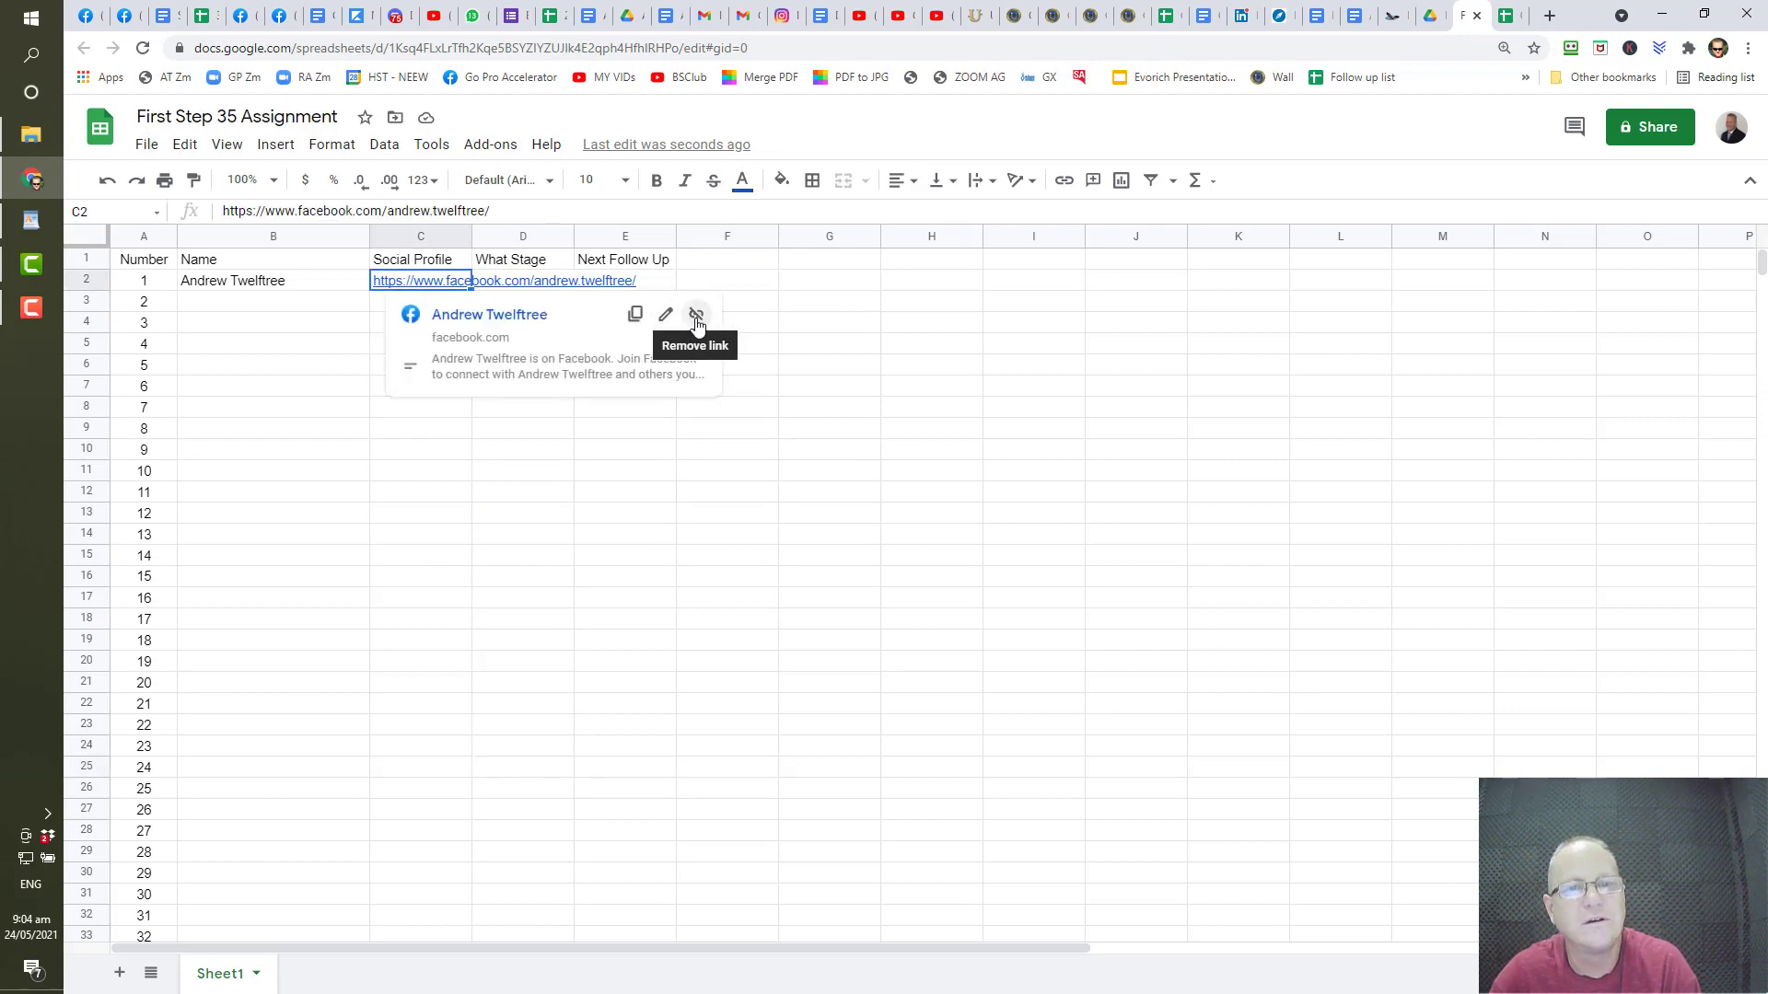
pyautogui.click(564, 476)
pyautogui.click(438, 288)
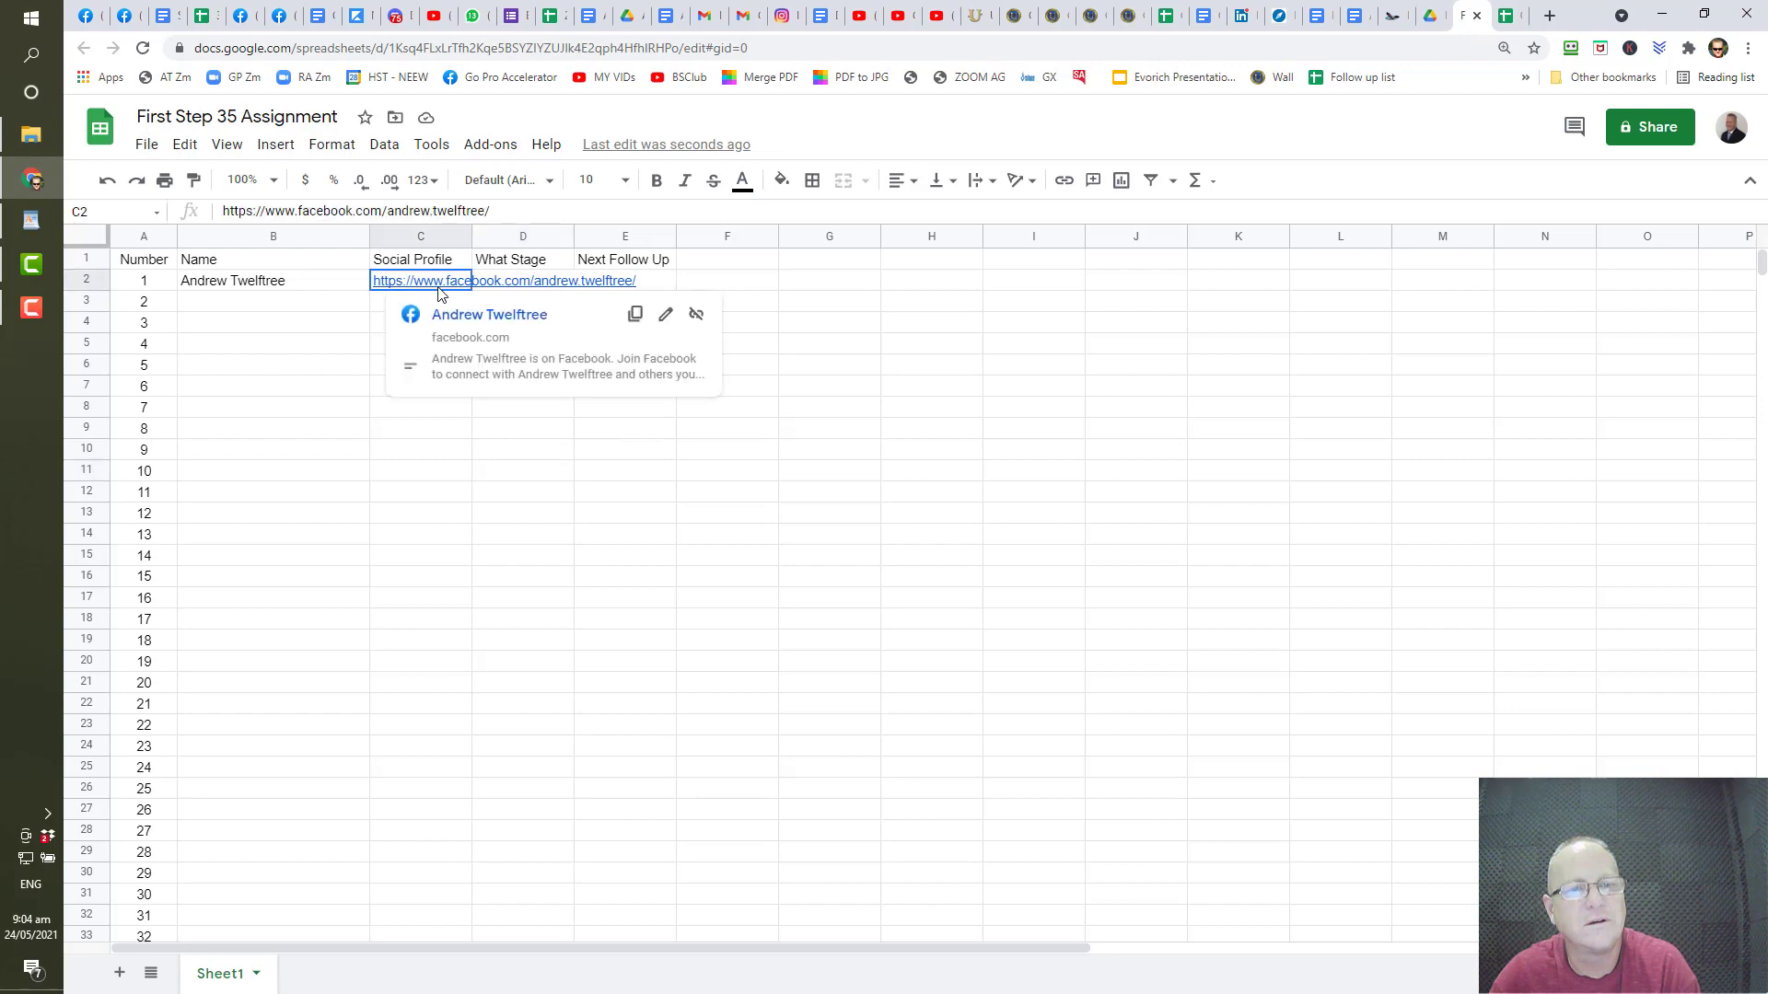
pyautogui.rightClick(438, 289)
pyautogui.click(488, 235)
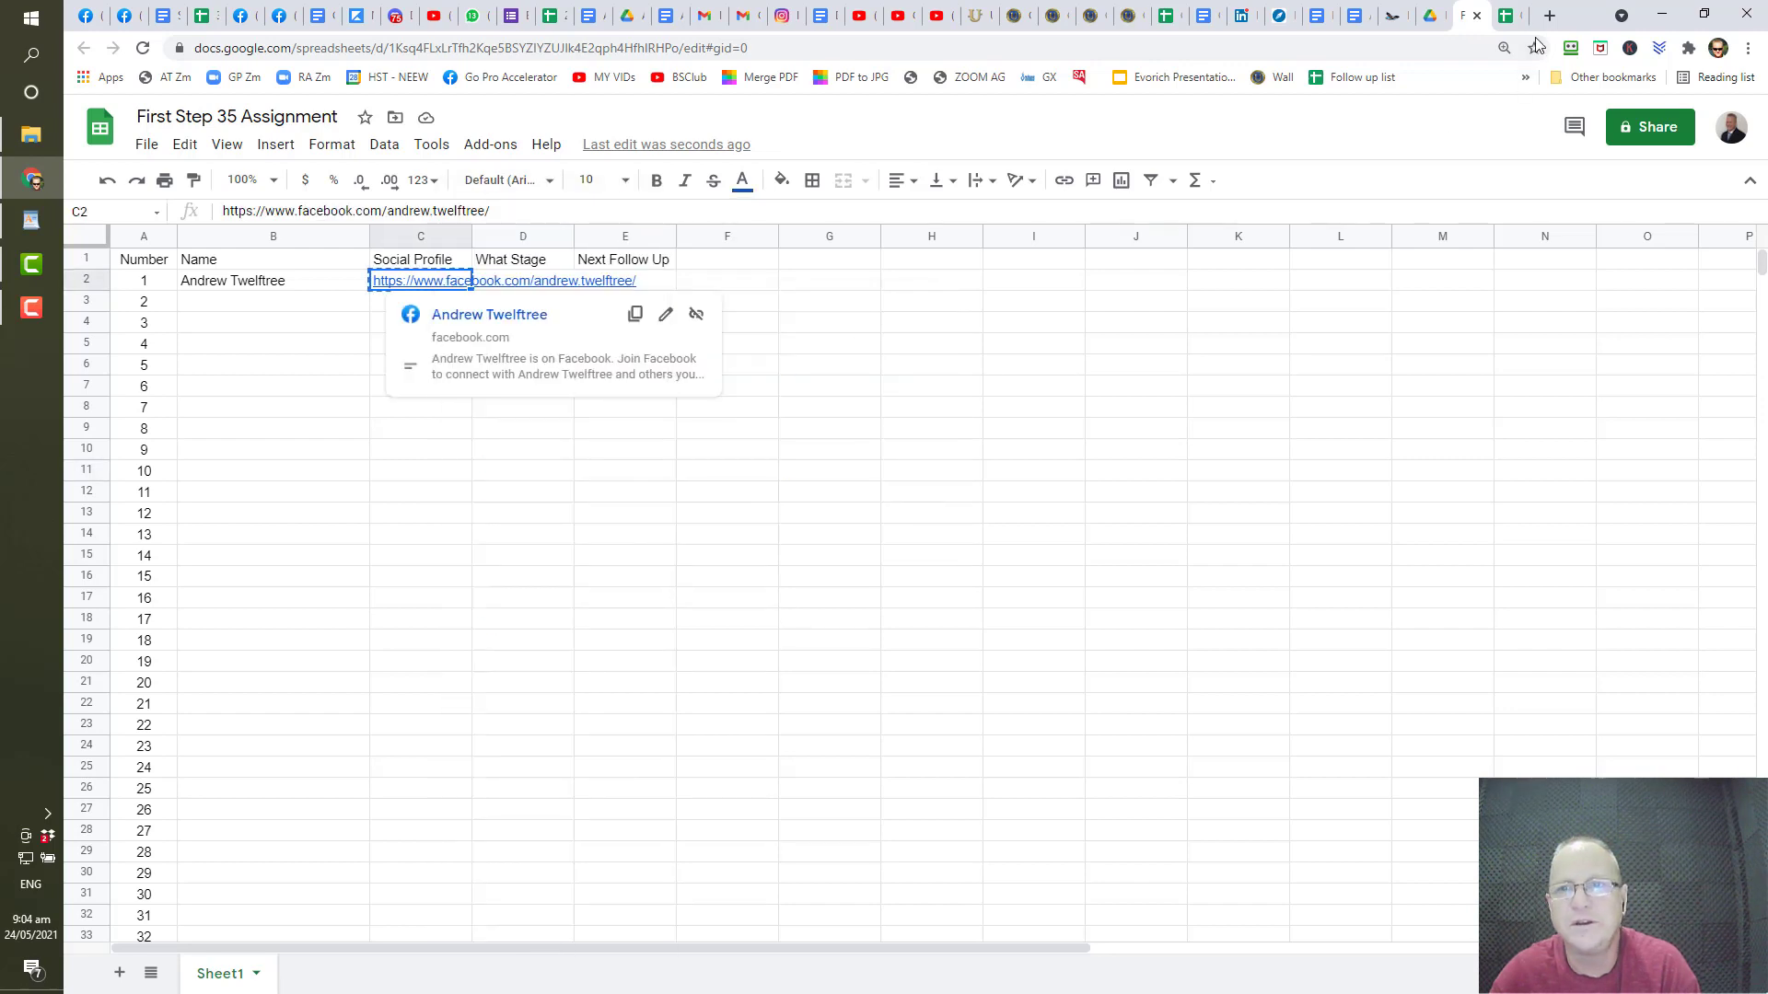
pyautogui.click(1554, 18)
pyautogui.click(1483, 50)
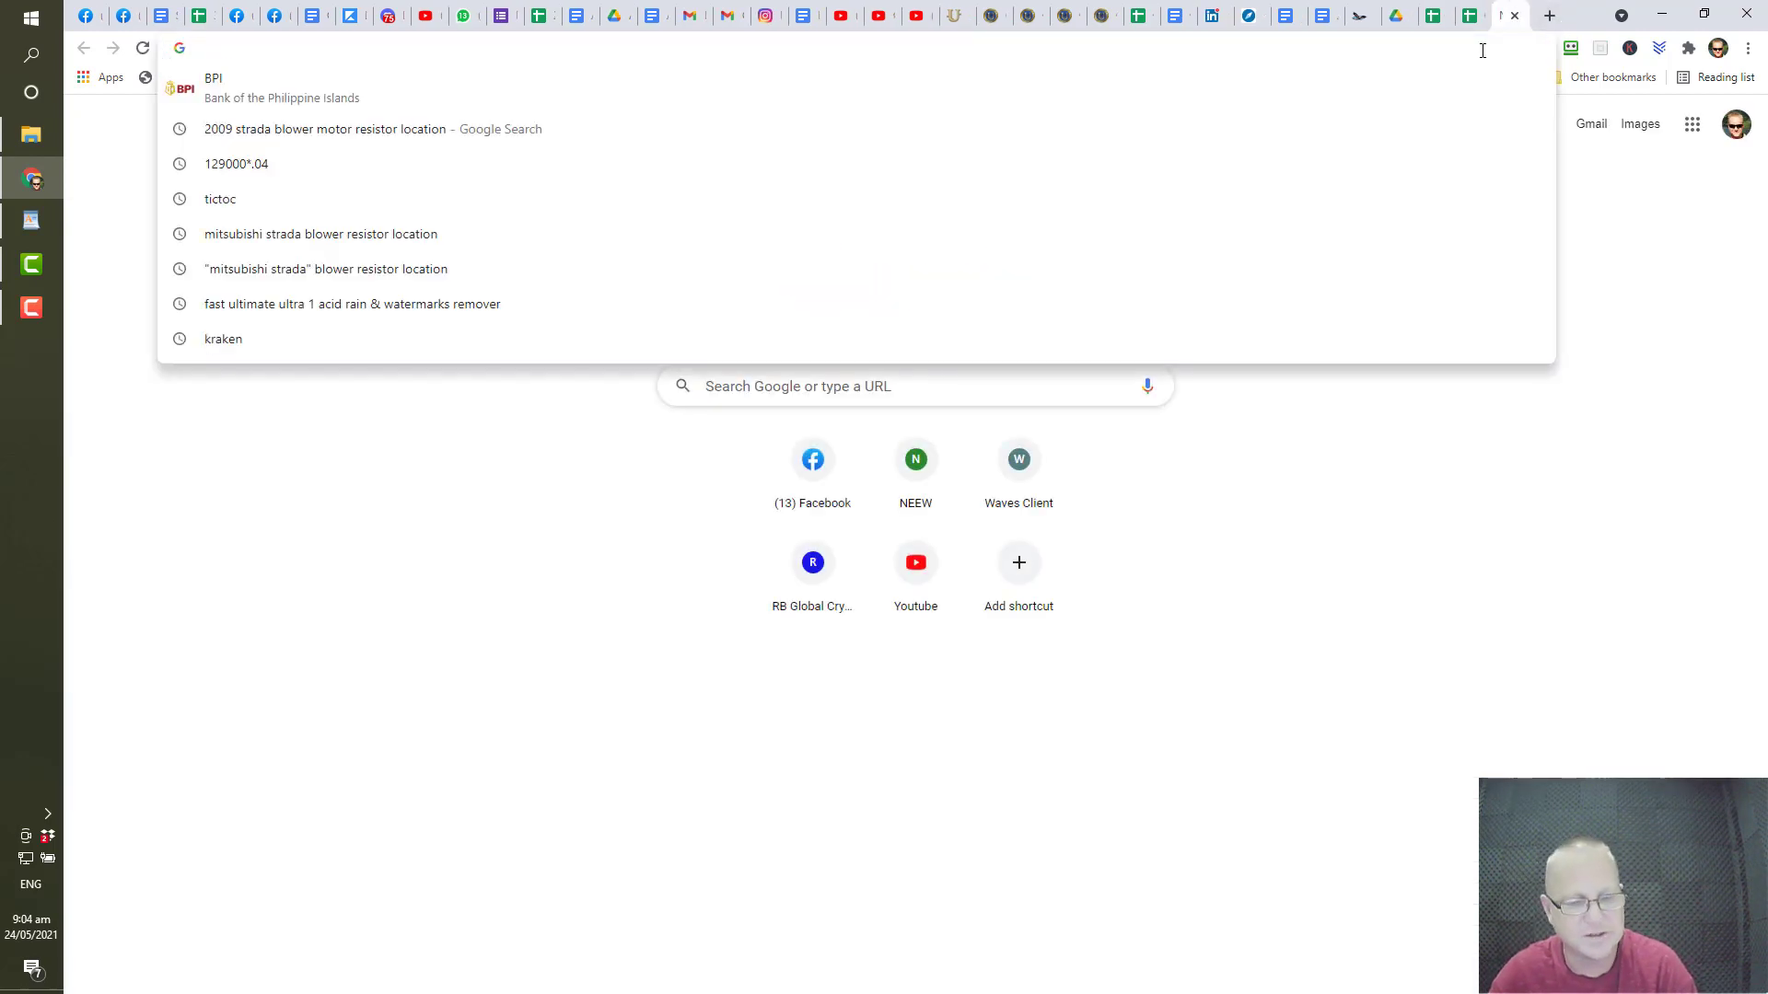
pyautogui.hotkey('ctrl', 'v')
pyautogui.click(616, 86)
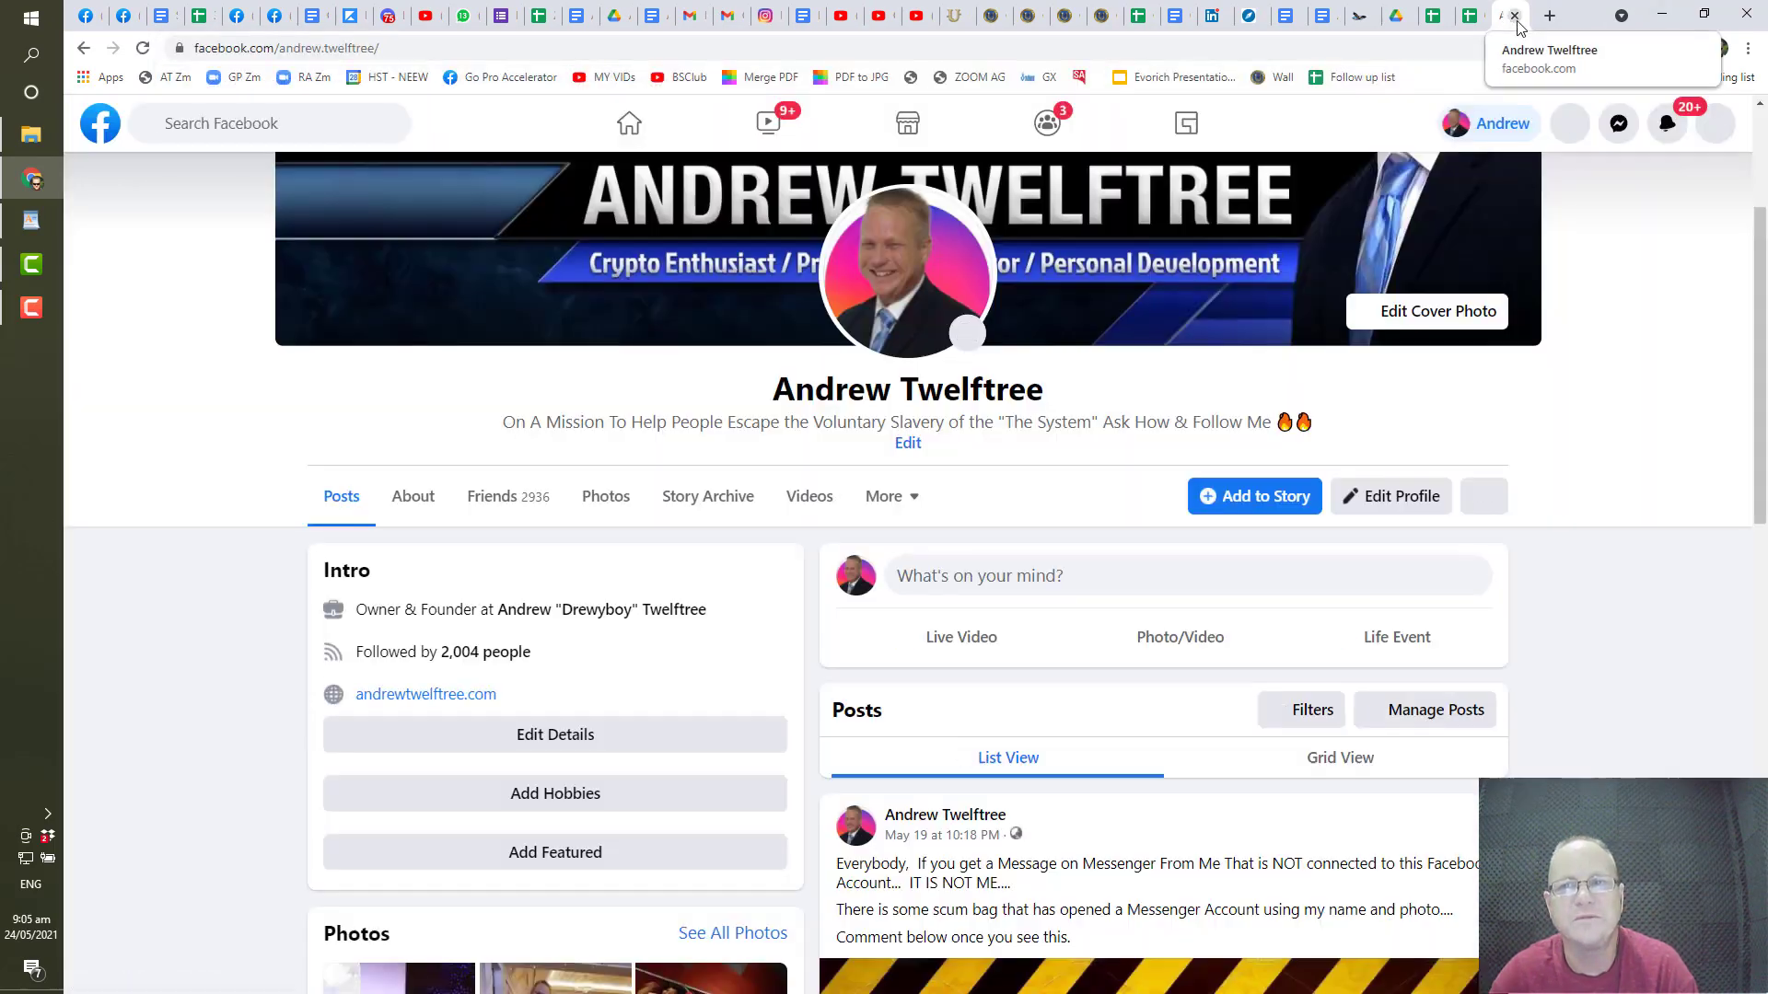
pyautogui.click(1514, 16)
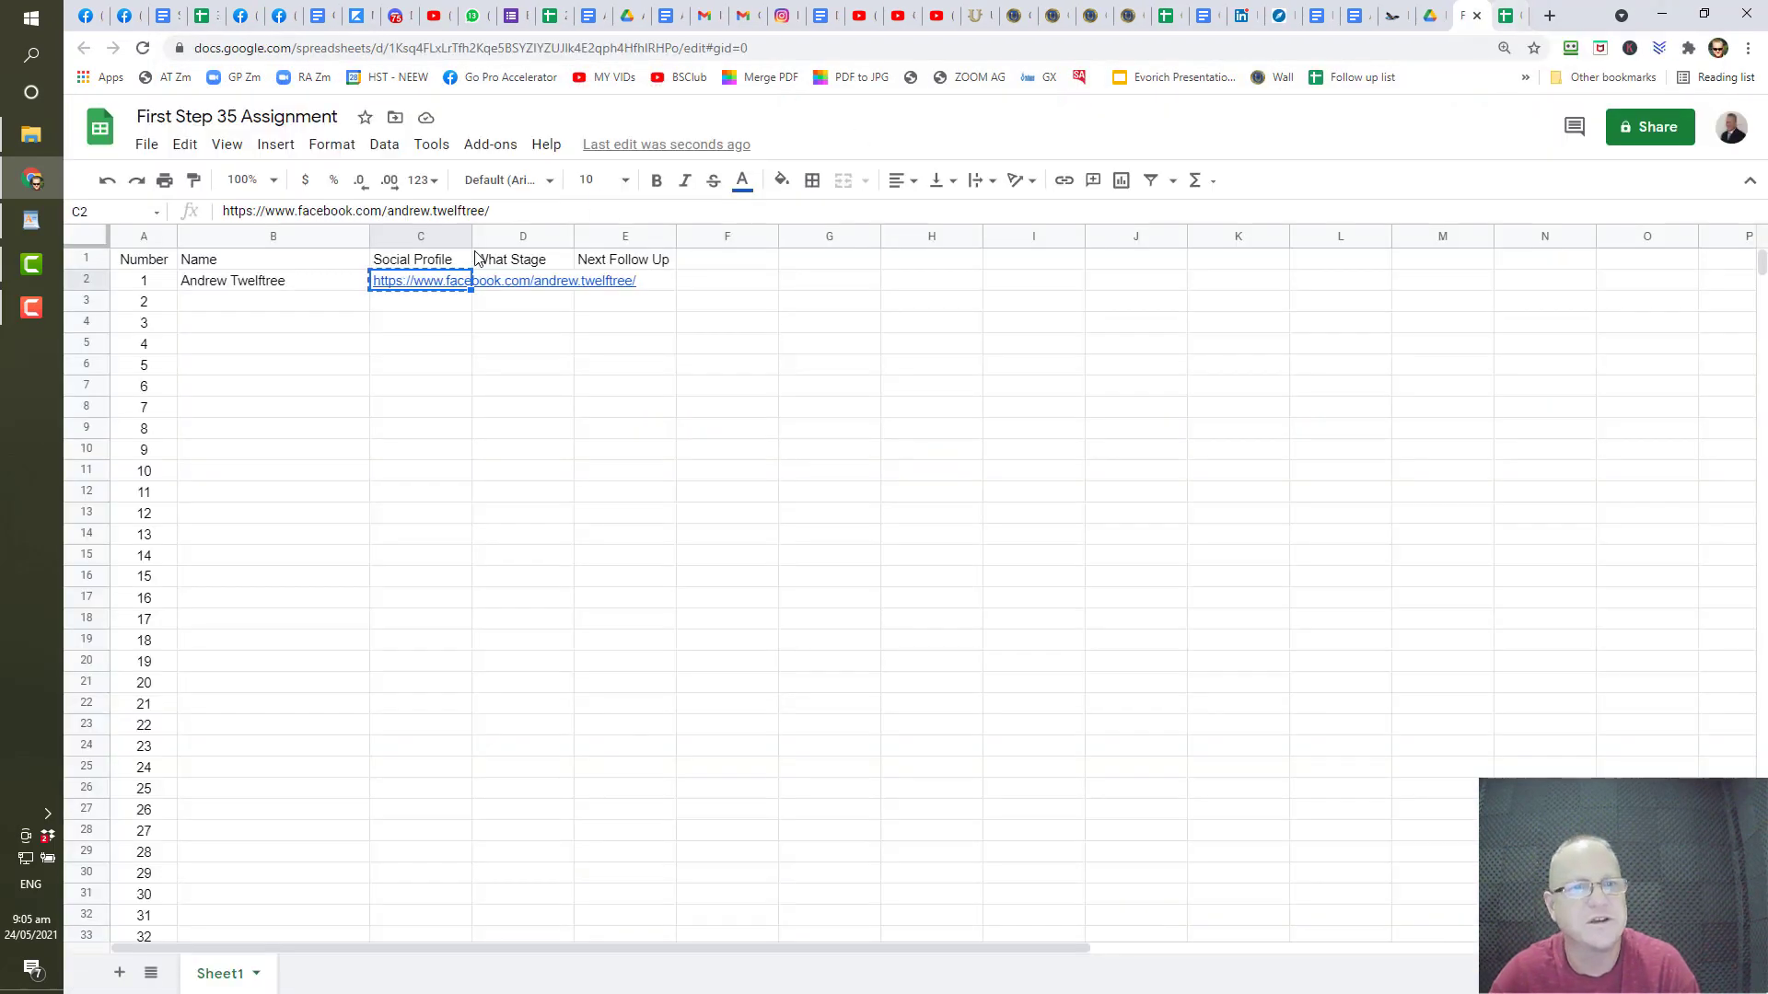
pyautogui.click(427, 303)
pyautogui.hotkey('ctrl', 'v')
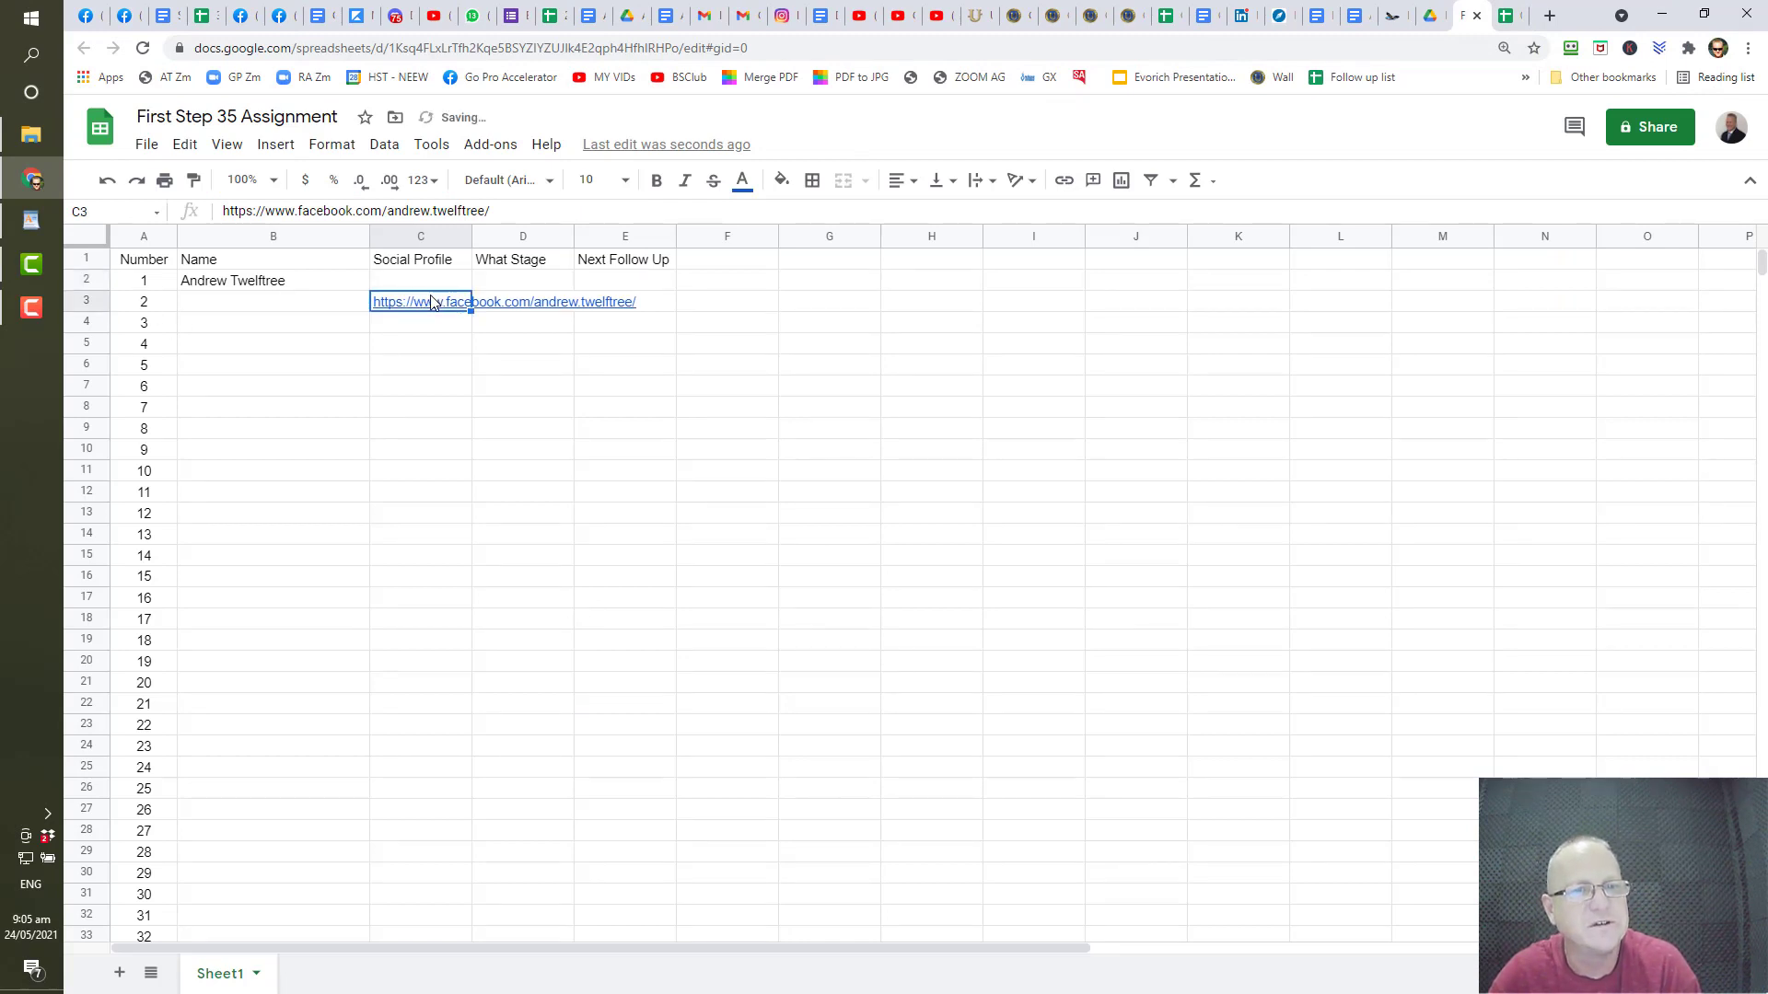
pyautogui.hotkey('ctrl', 'z')
pyautogui.click(437, 534)
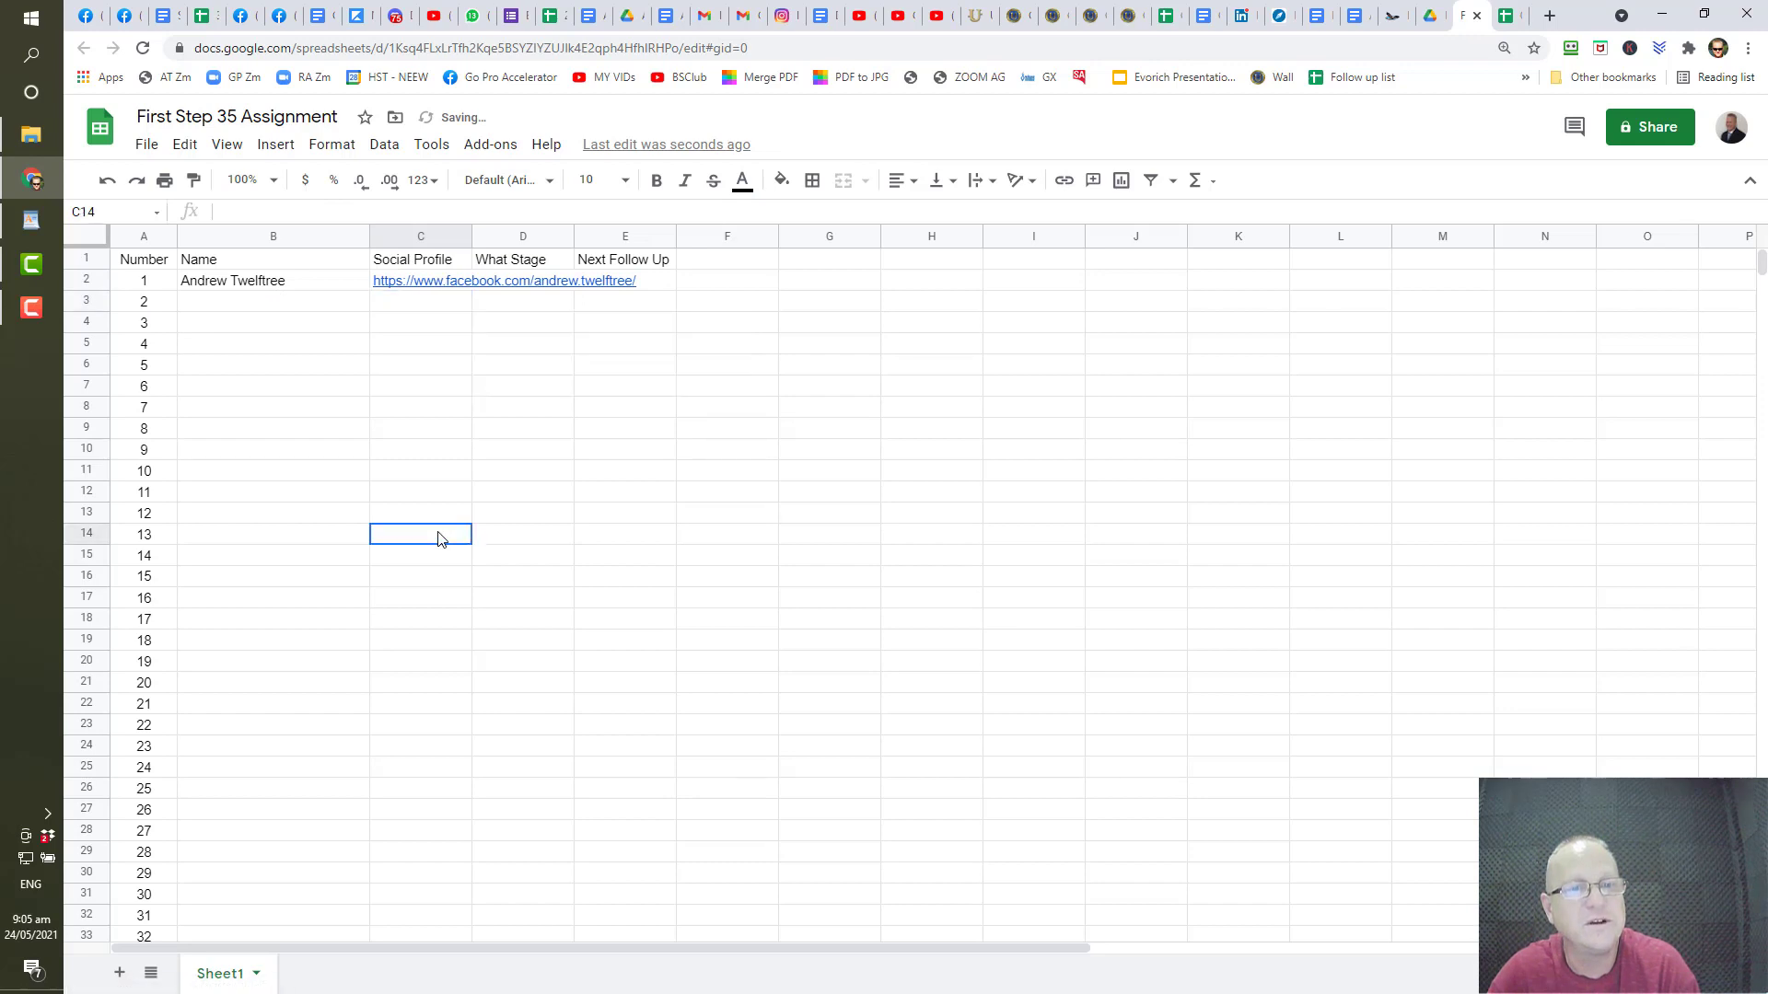
pyautogui.moveTo(425, 293)
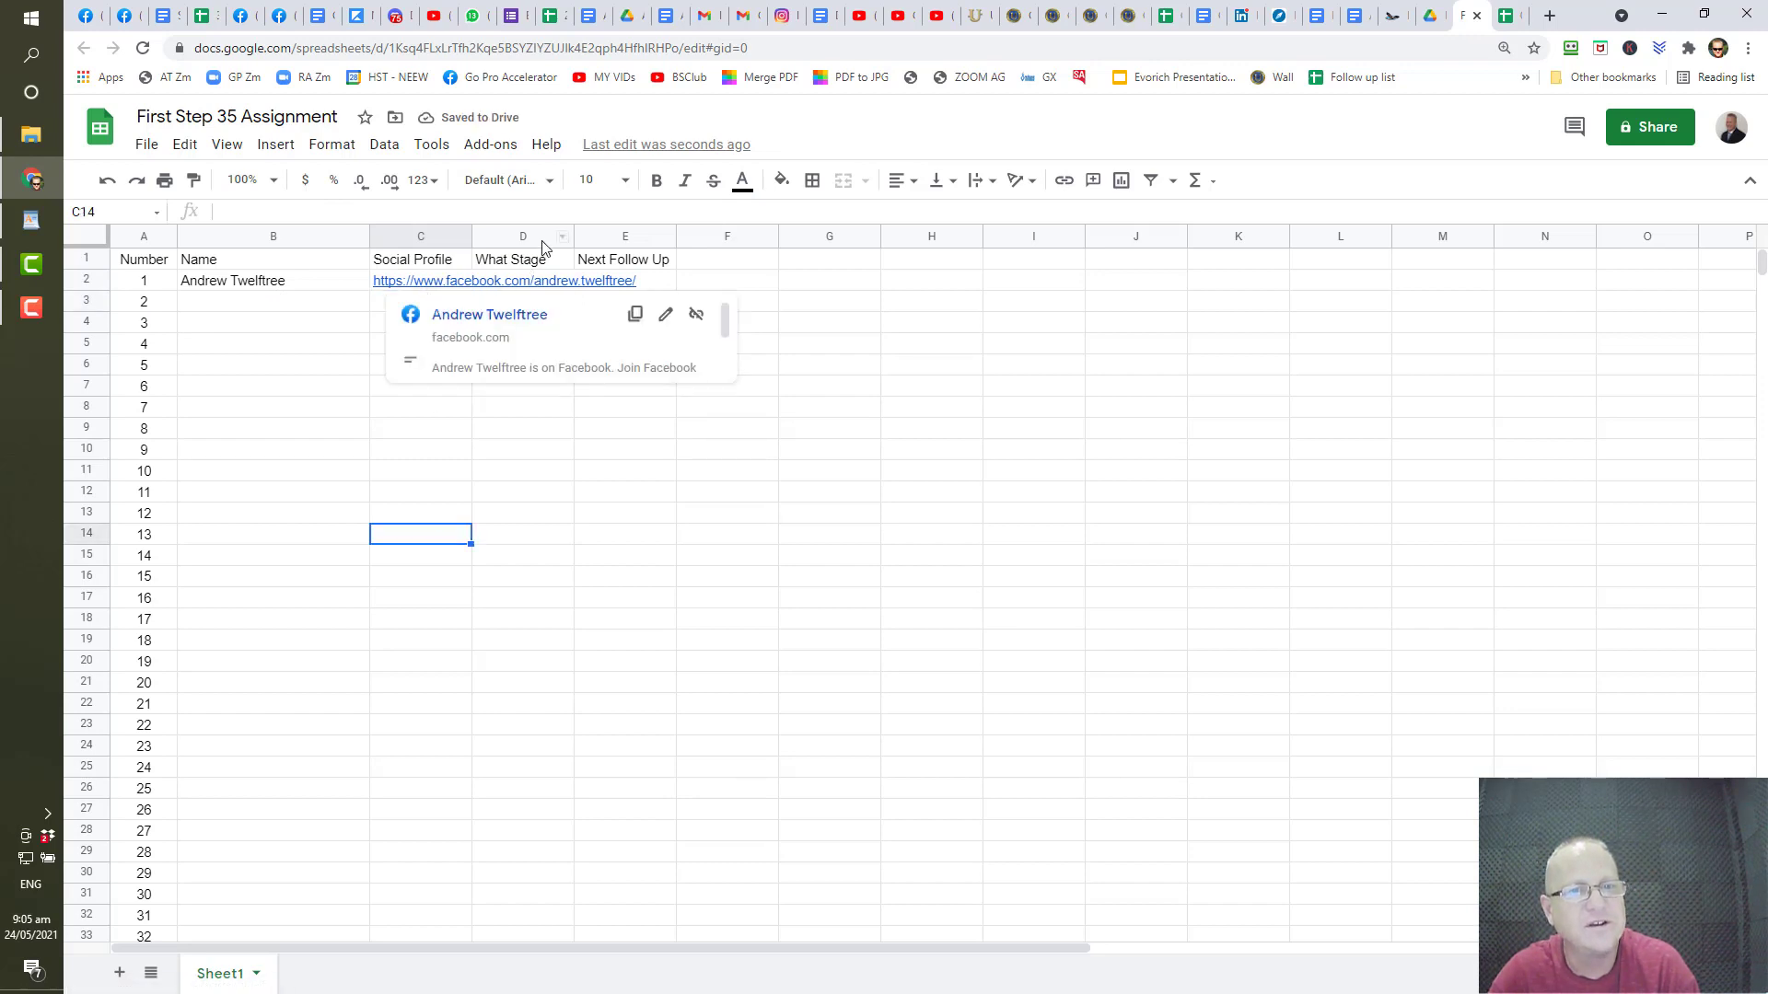
# - Enter the stage Sent DIVA in D2 for the first contact
pyautogui.click(533, 287)
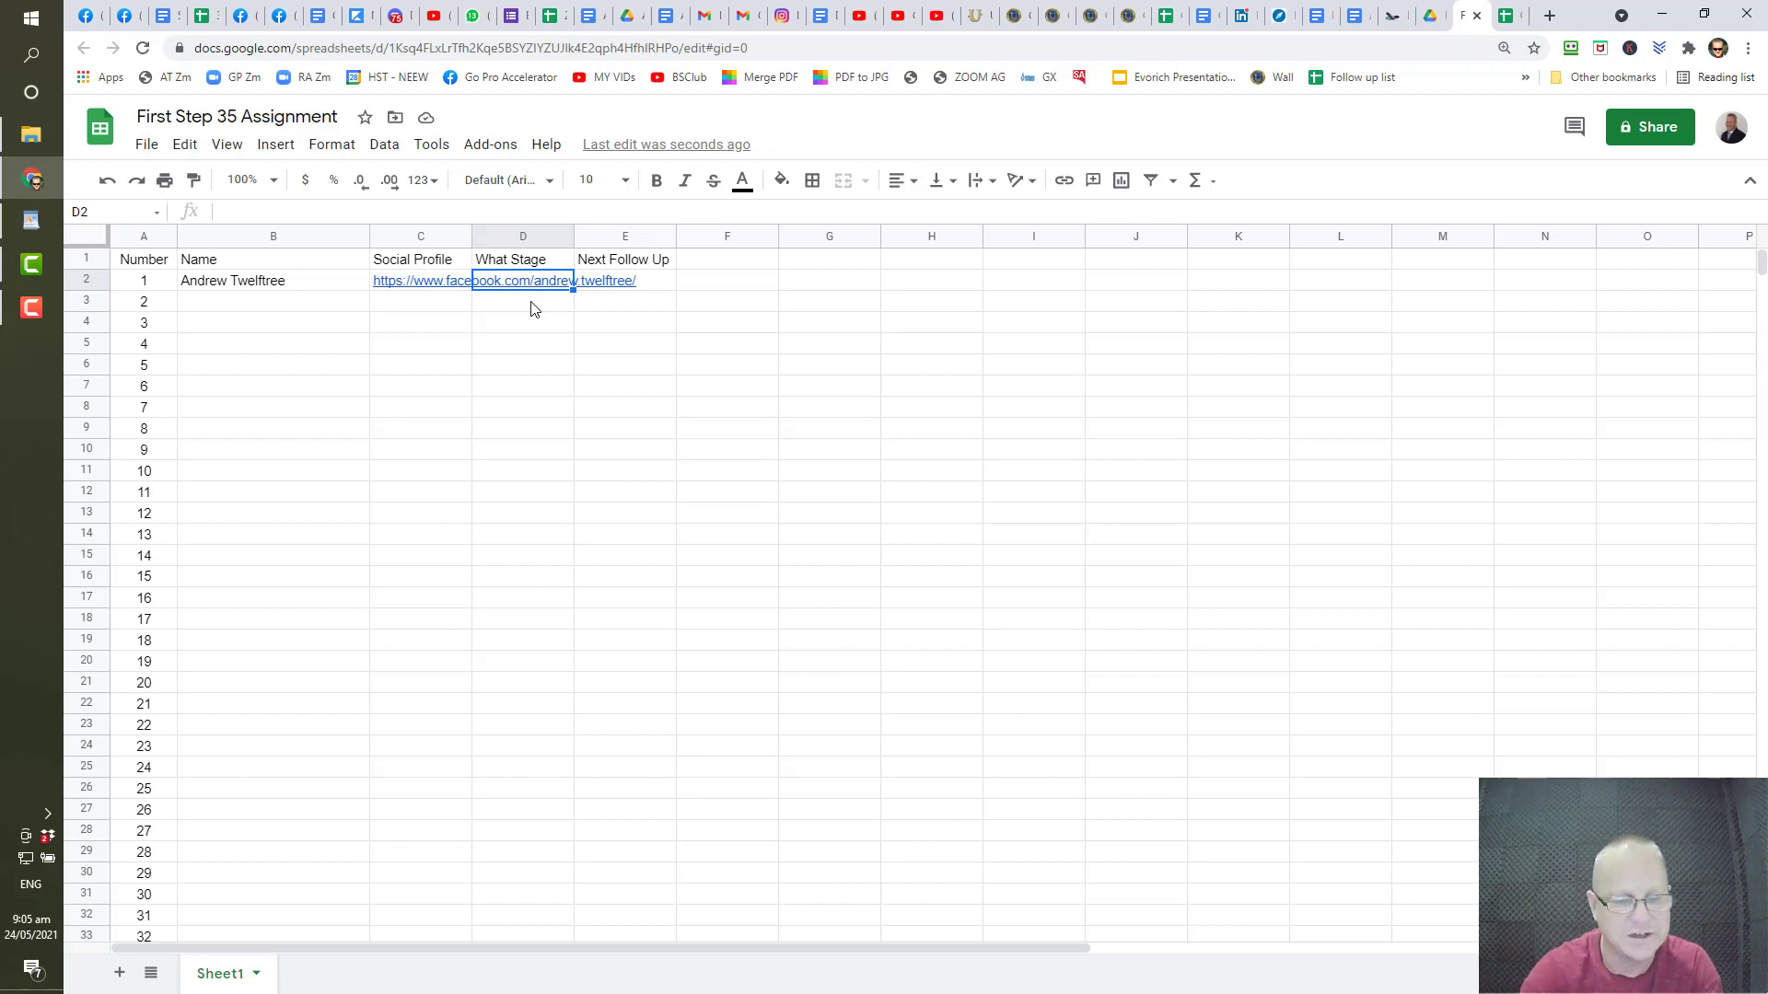
pyautogui.write('Sent in')
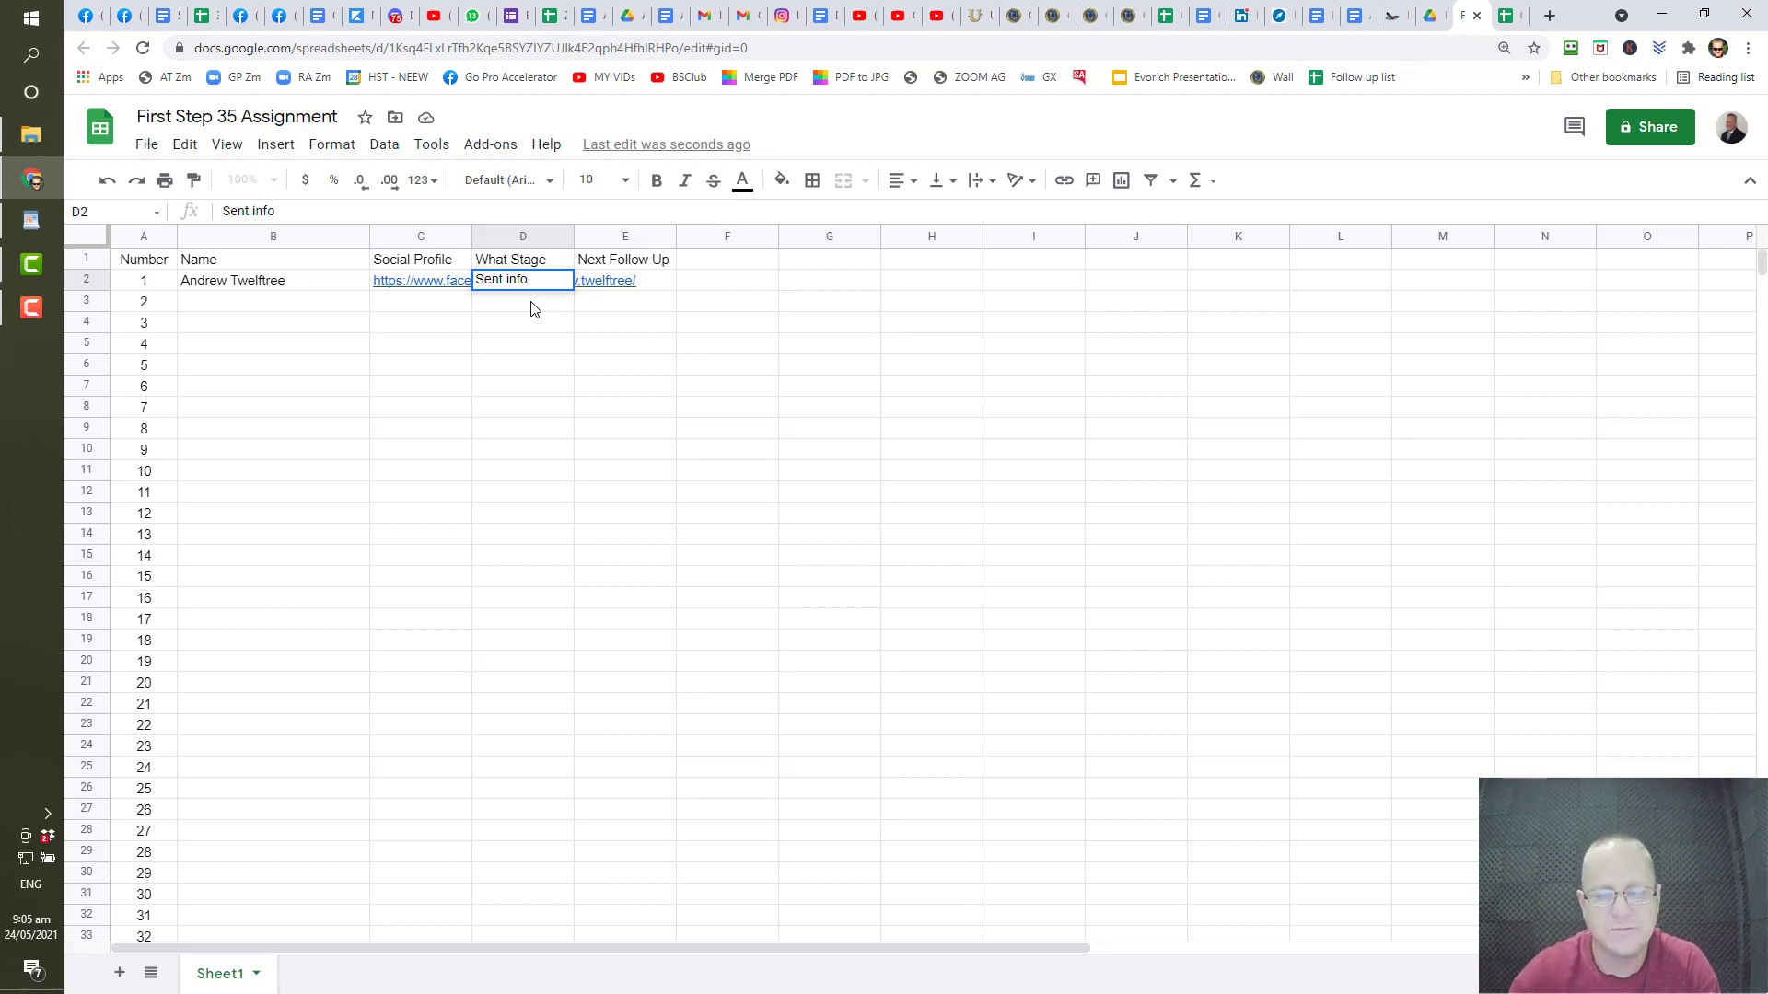
pyautogui.press('BackSpace')
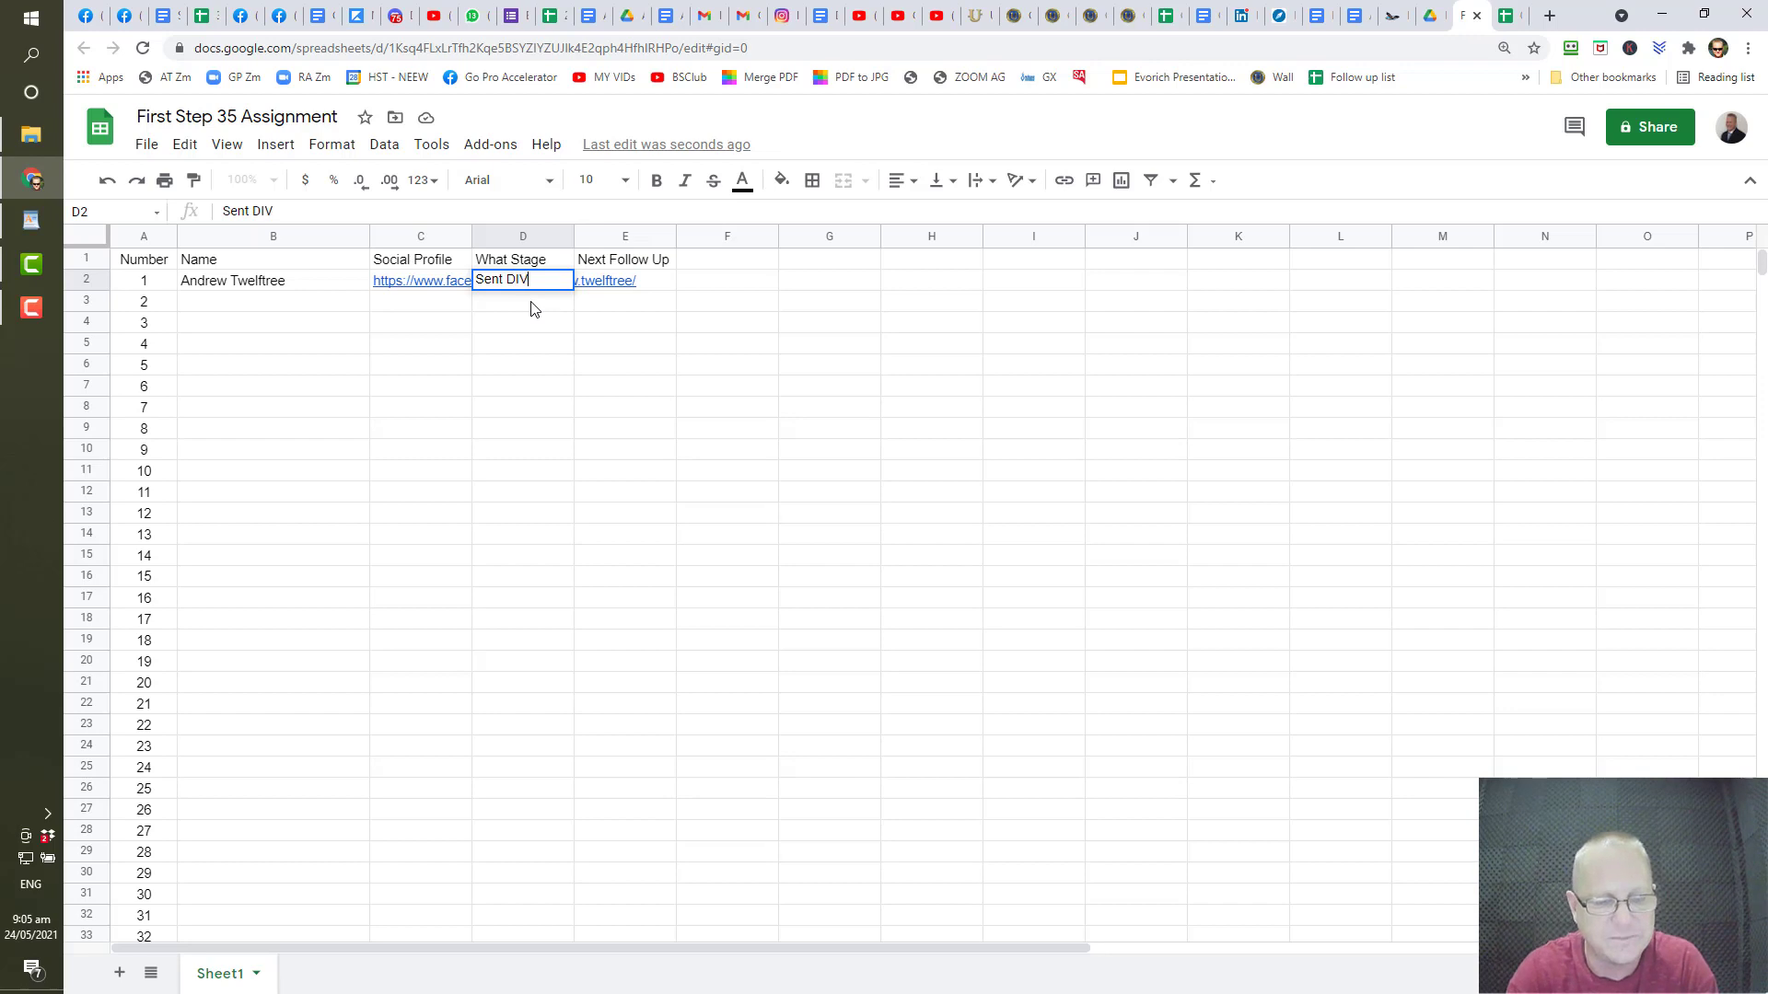
pyautogui.click(552, 346)
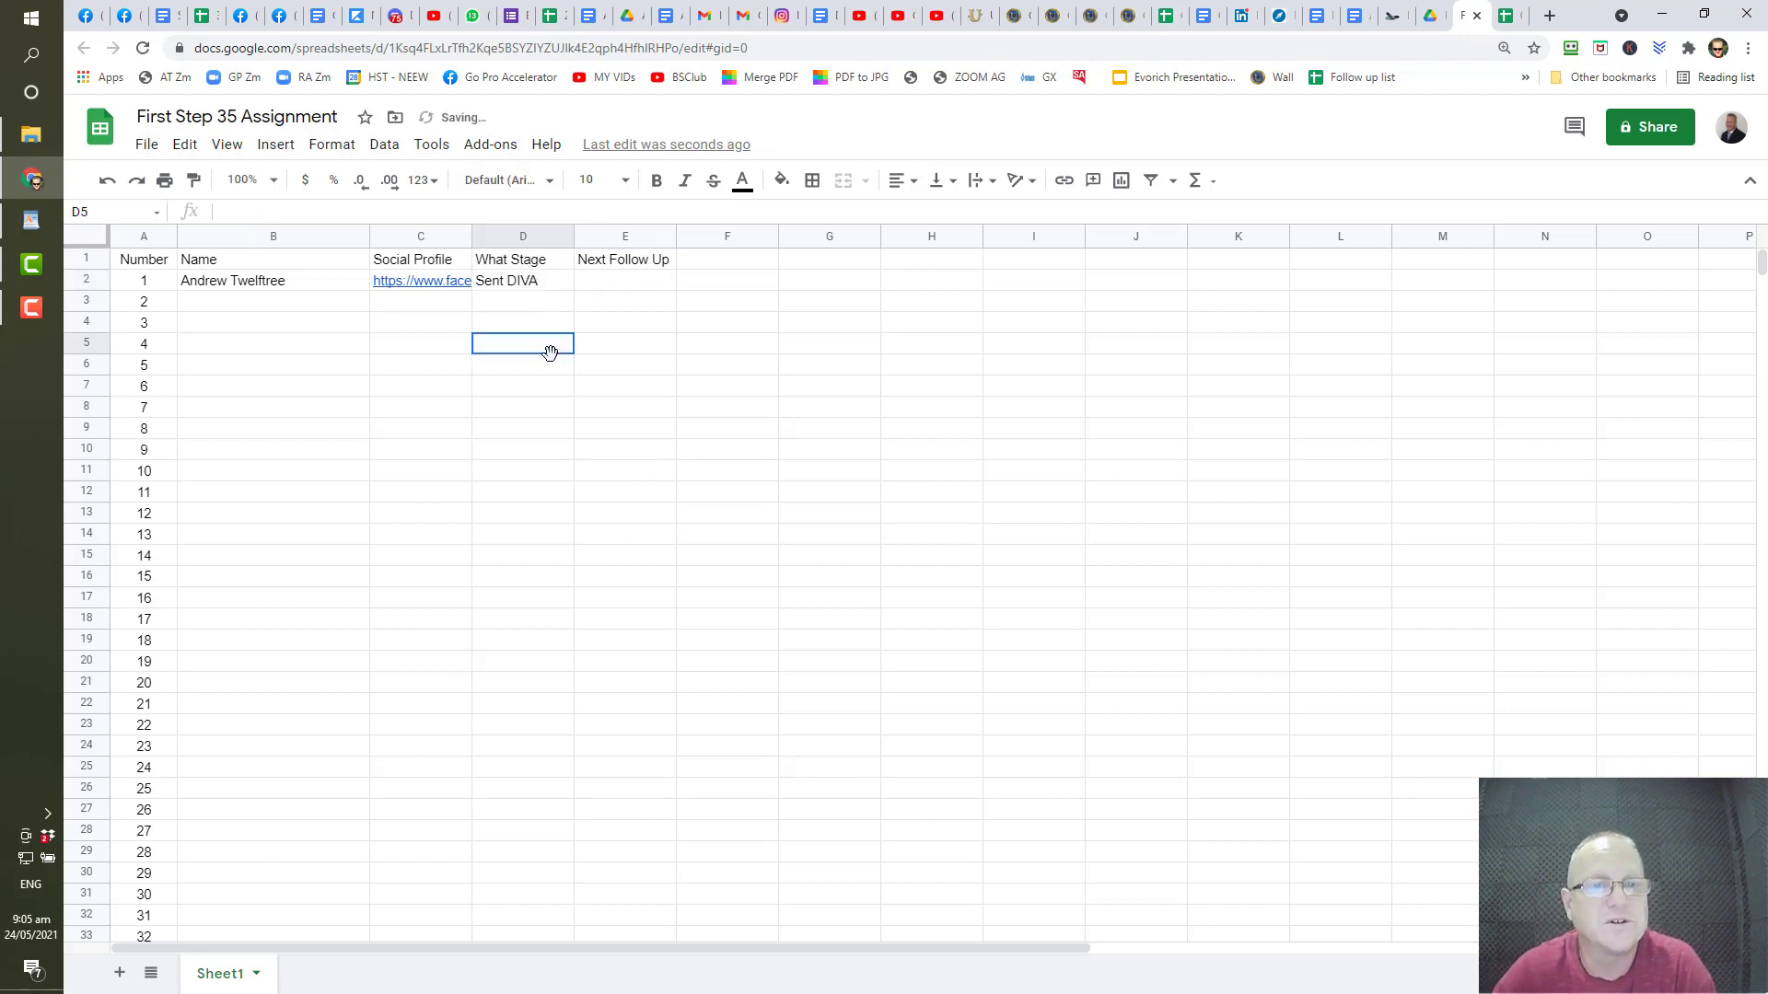
# - Enter the follow-up date 5/25 in E2 and check the stored date
pyautogui.click(629, 288)
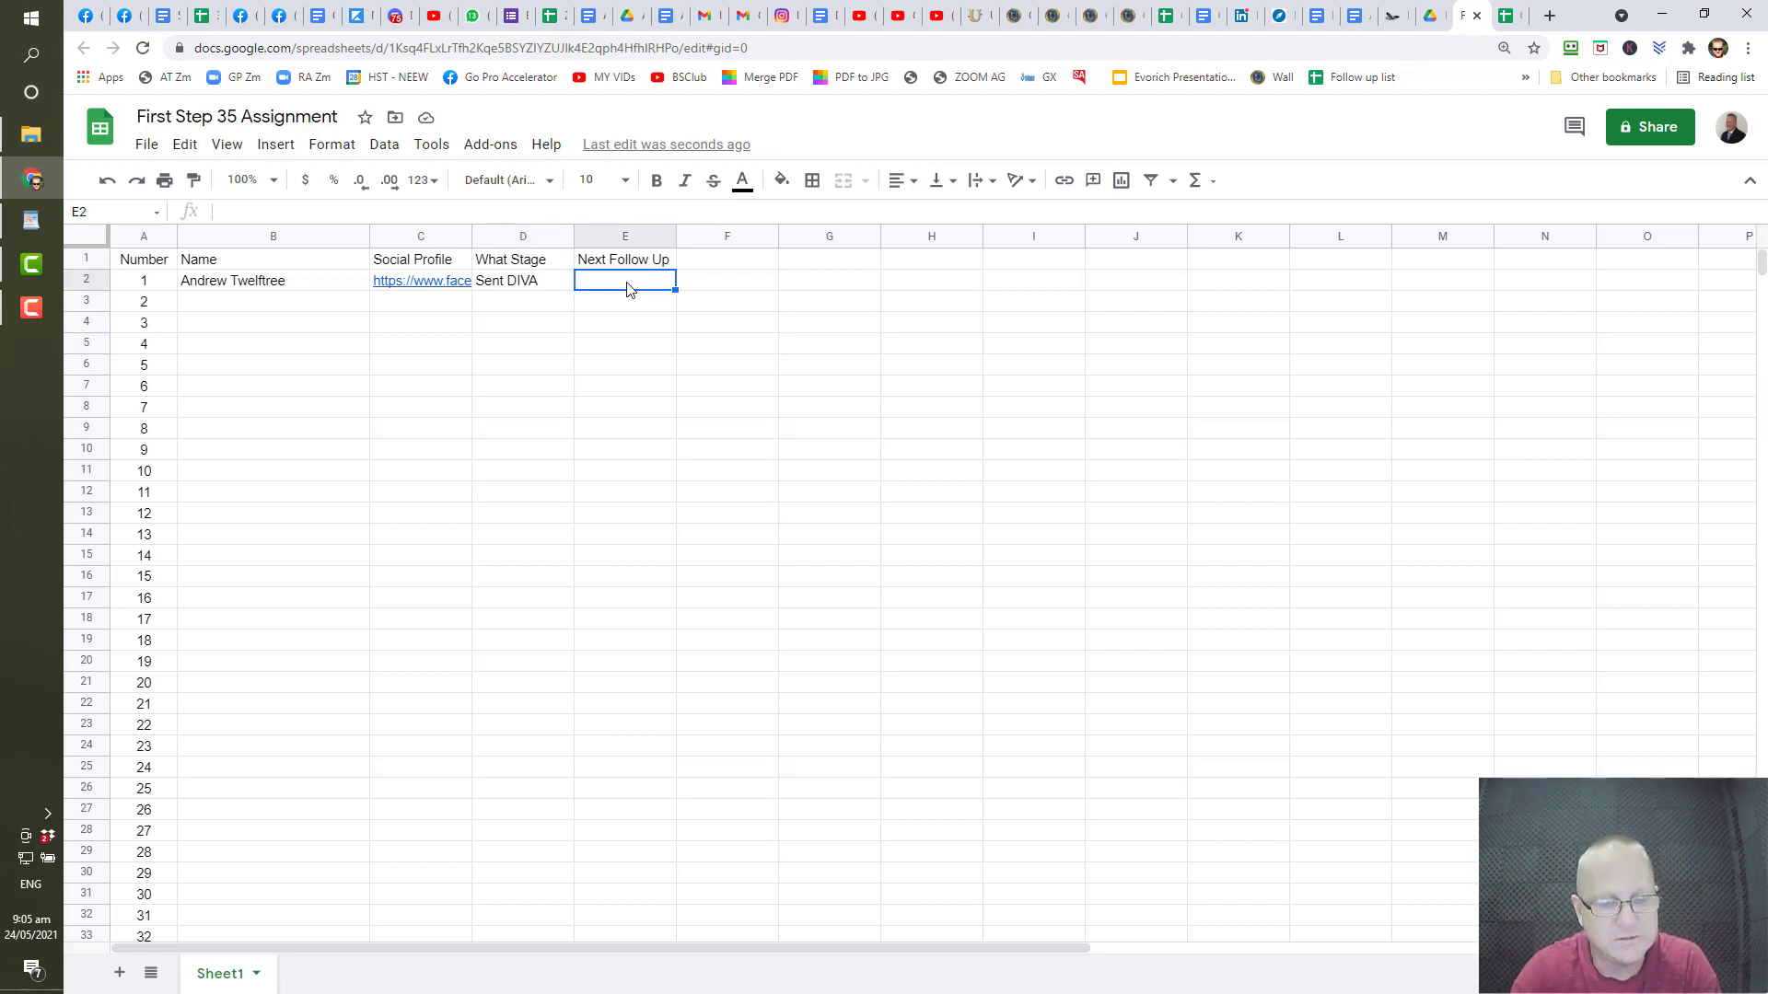
pyautogui.write('5/25')
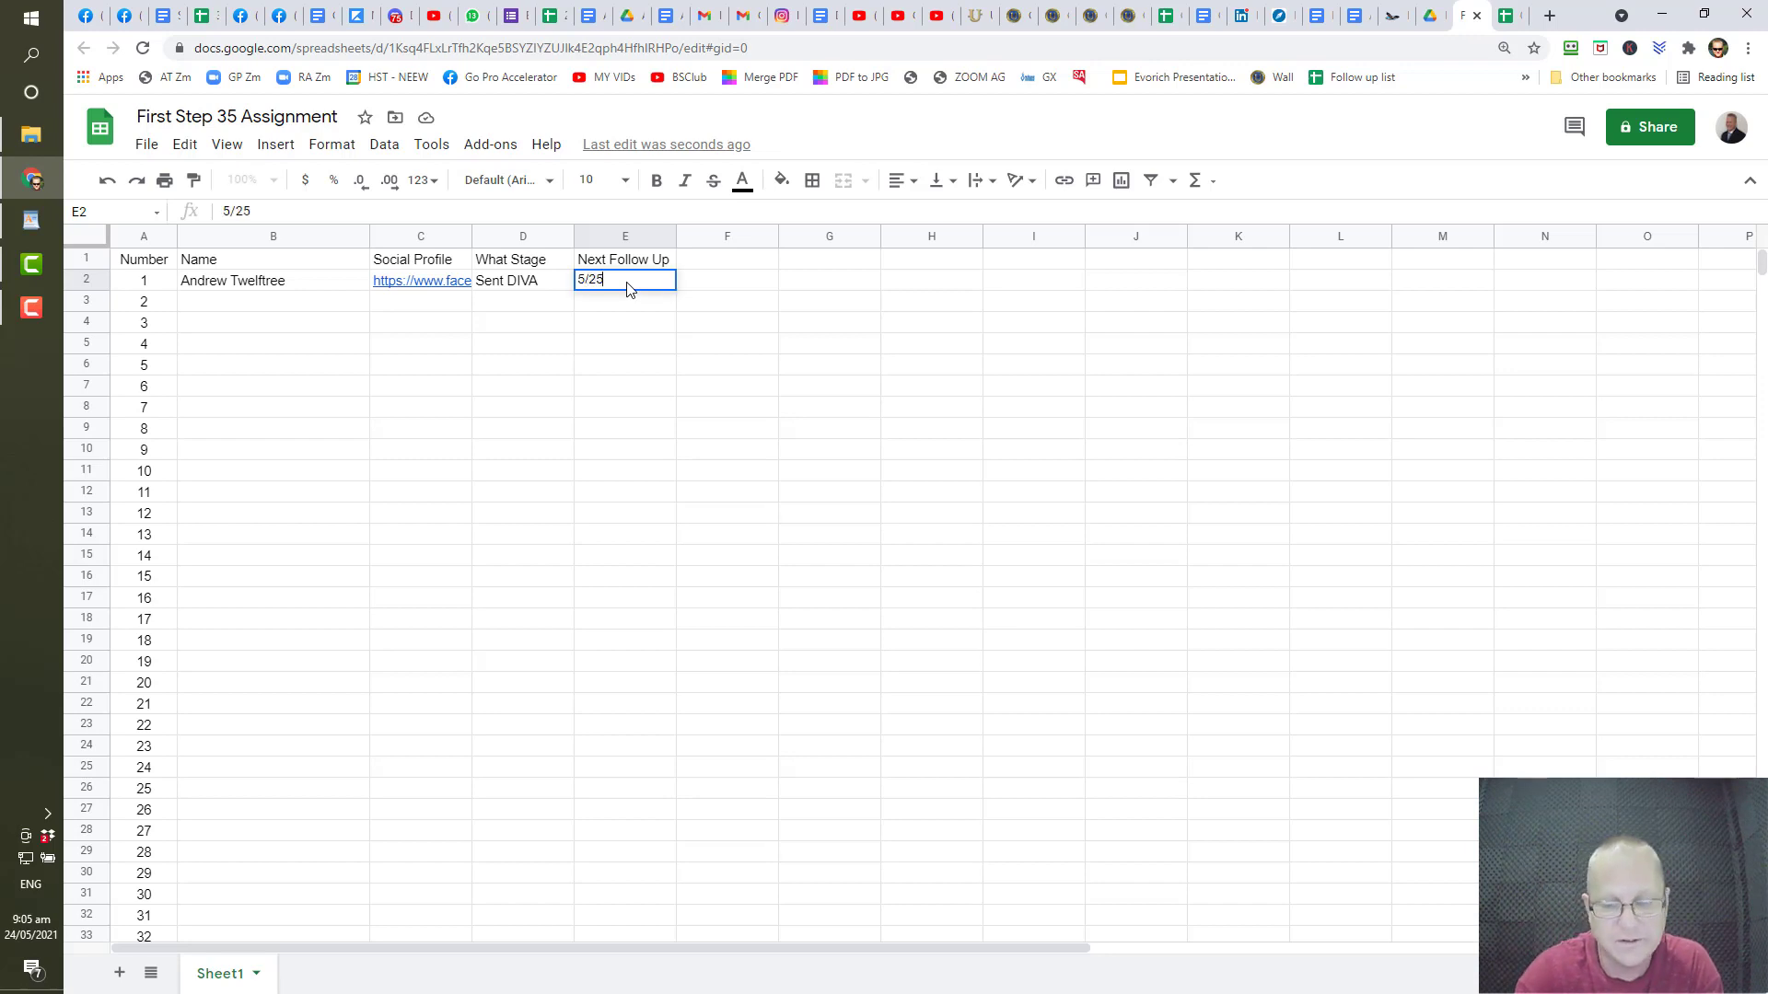
pyautogui.press('Return')
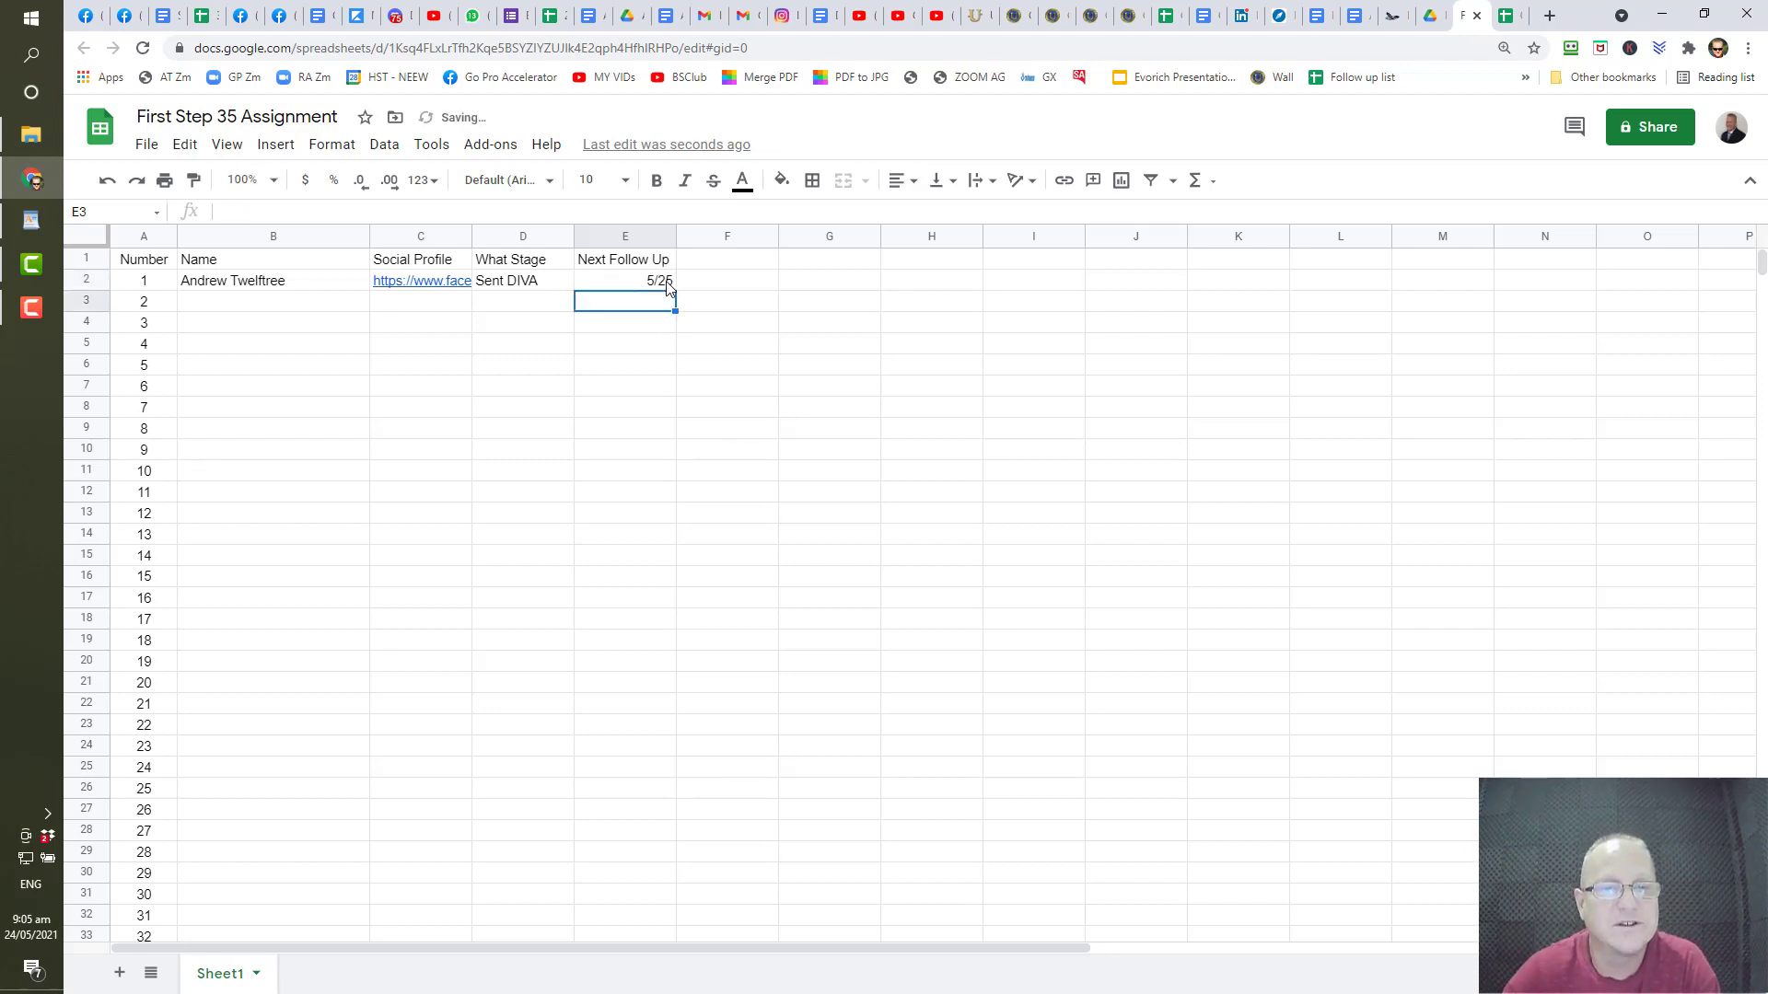
pyautogui.click(666, 285)
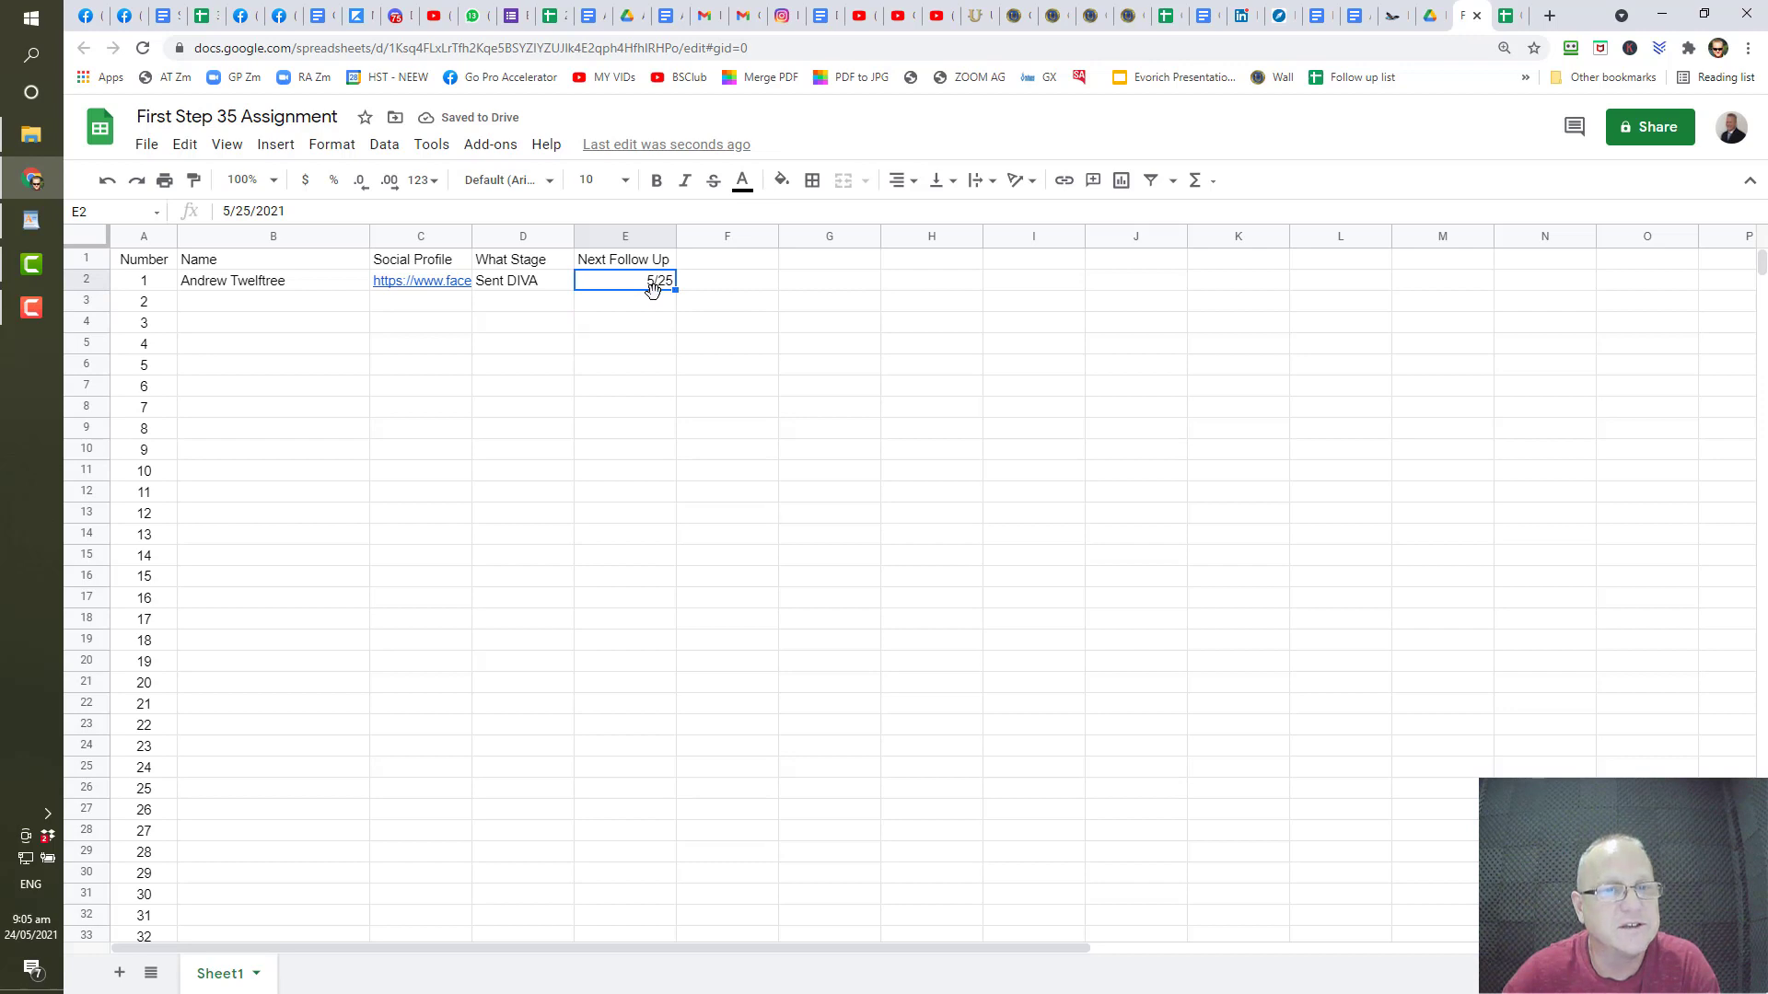
# - Apply the Date number format to the Next Follow Up column E
pyautogui.click(618, 236)
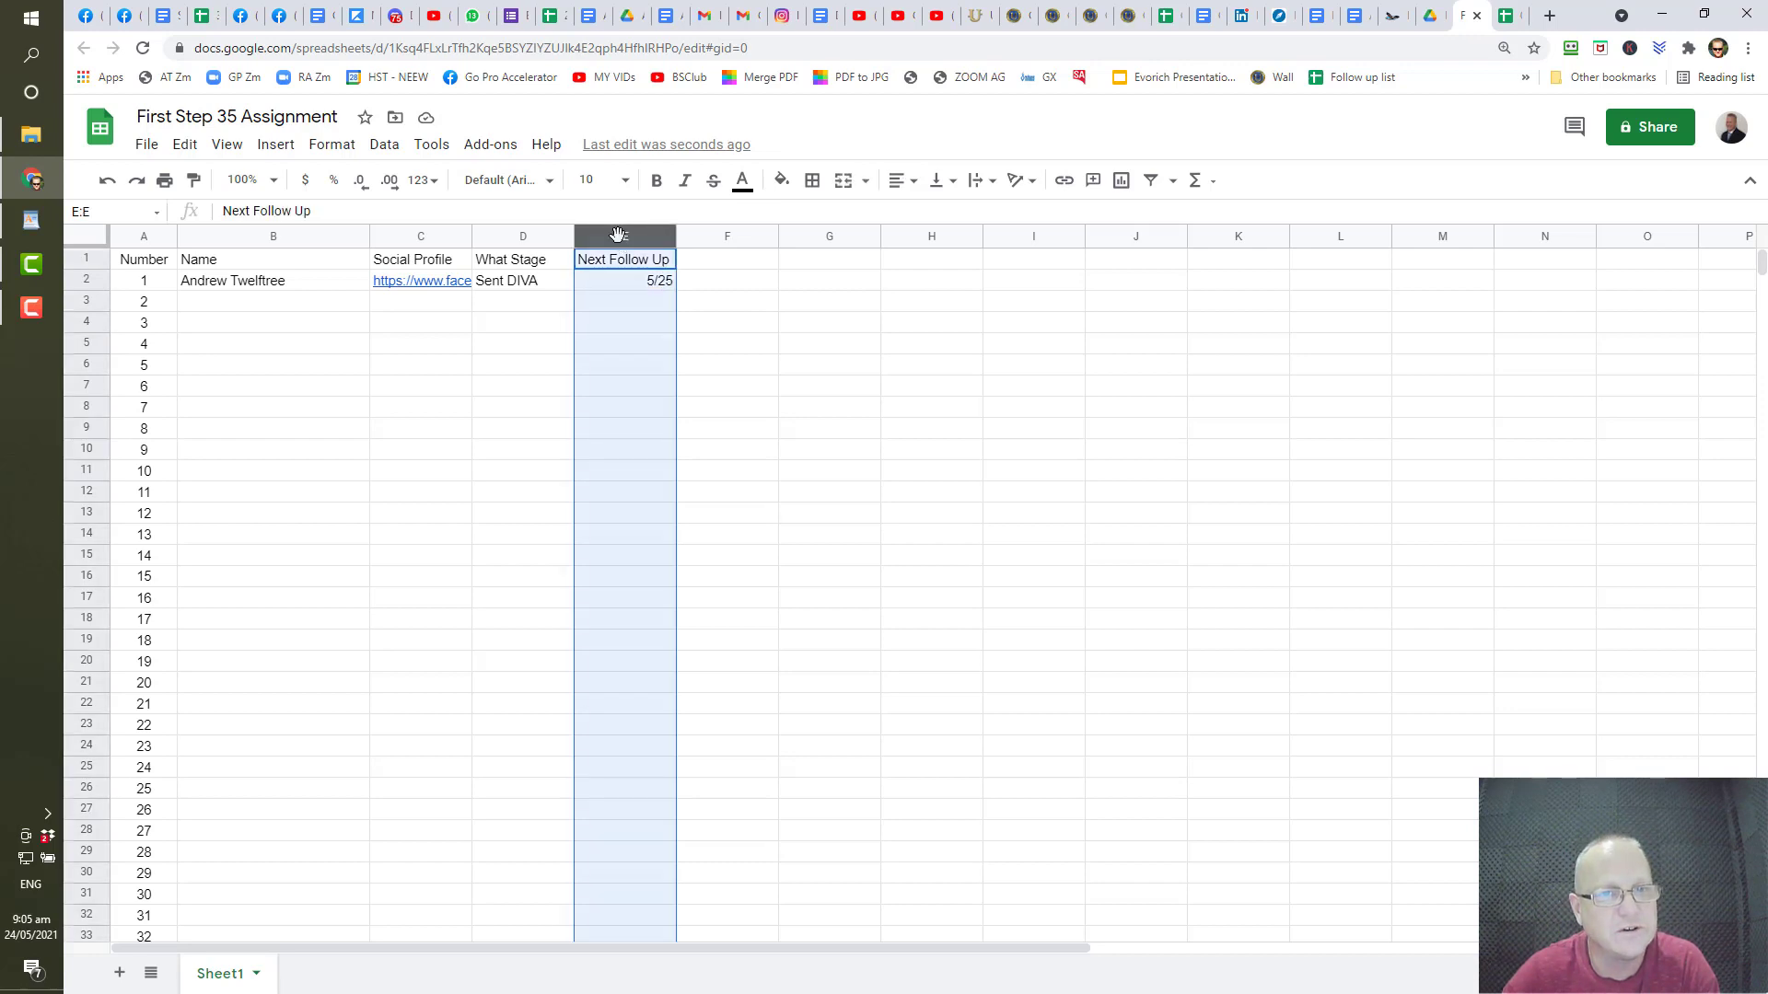
pyautogui.click(337, 145)
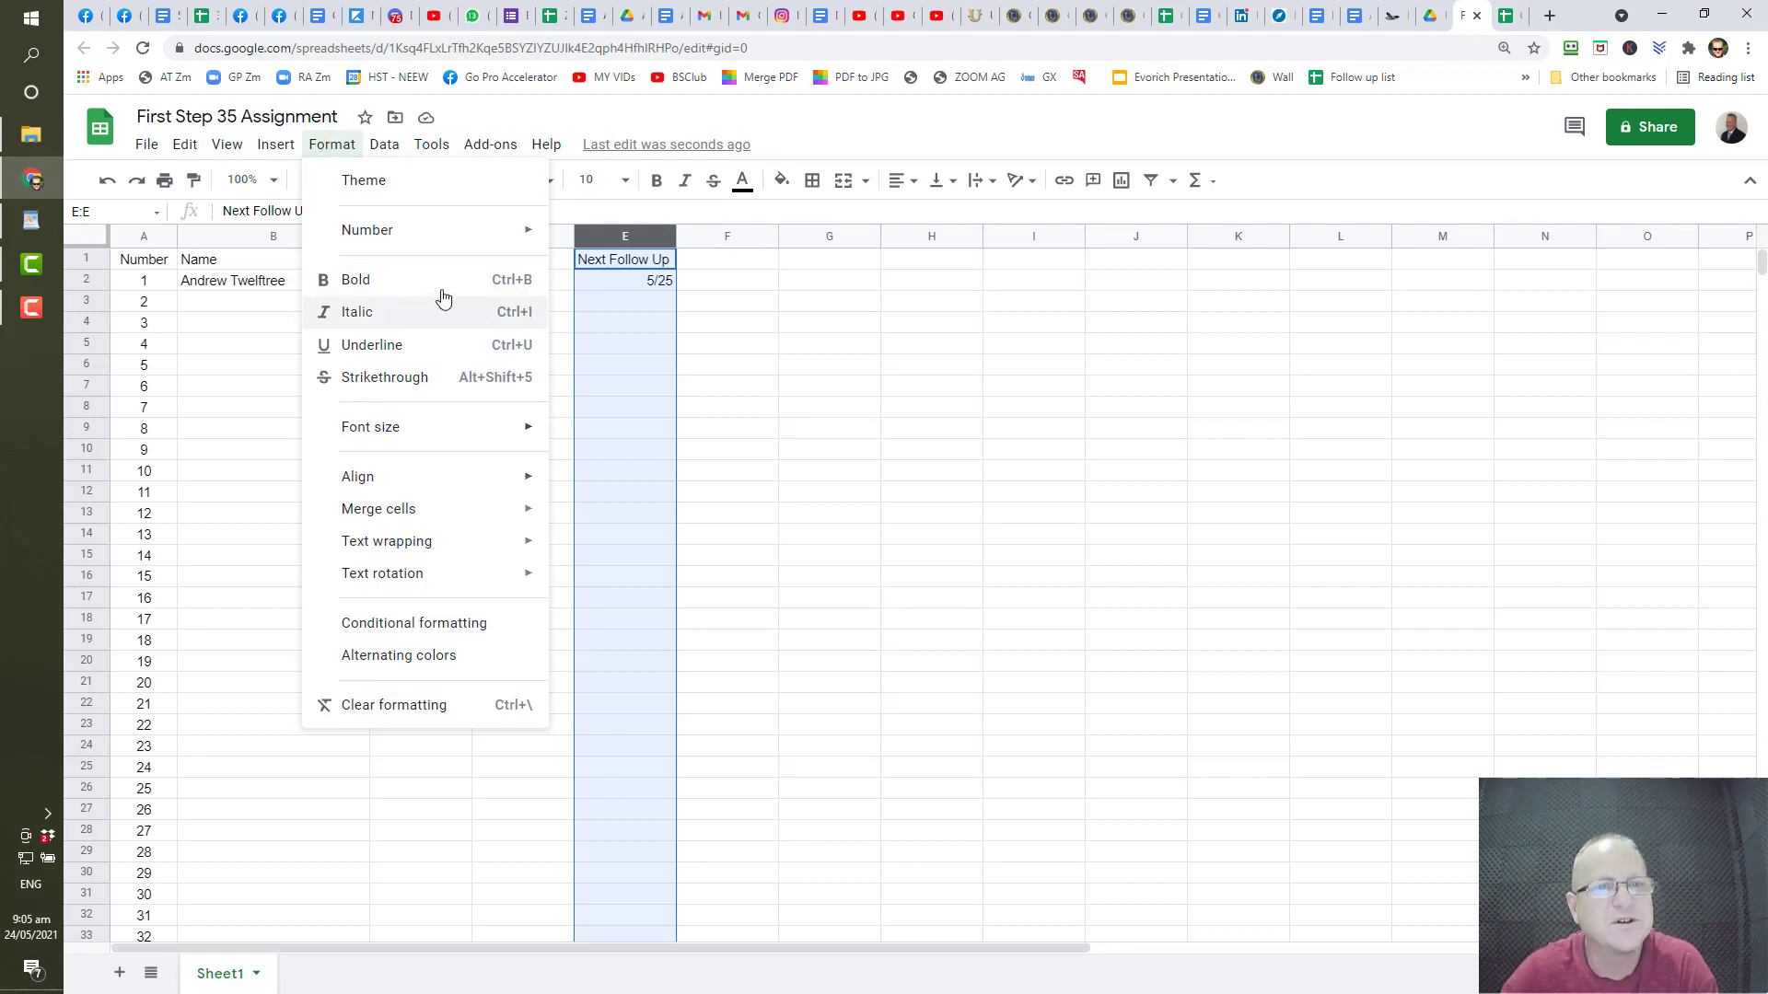
pyautogui.moveTo(447, 239)
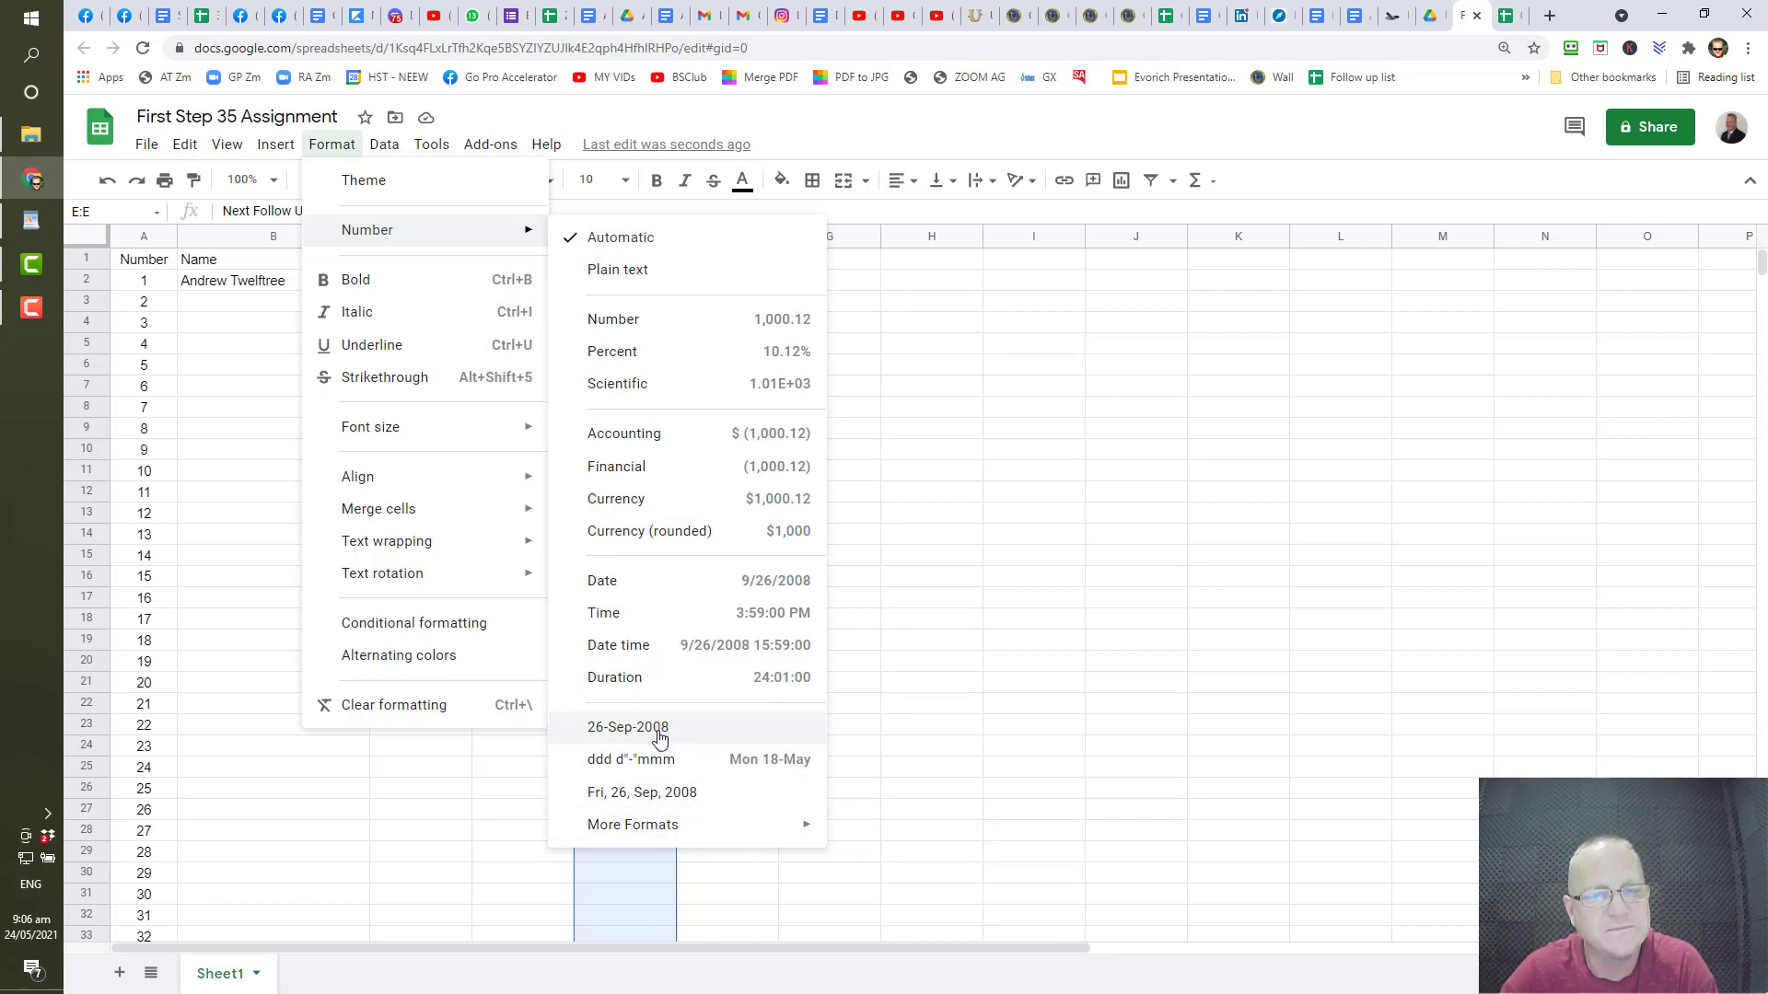
pyautogui.click(702, 594)
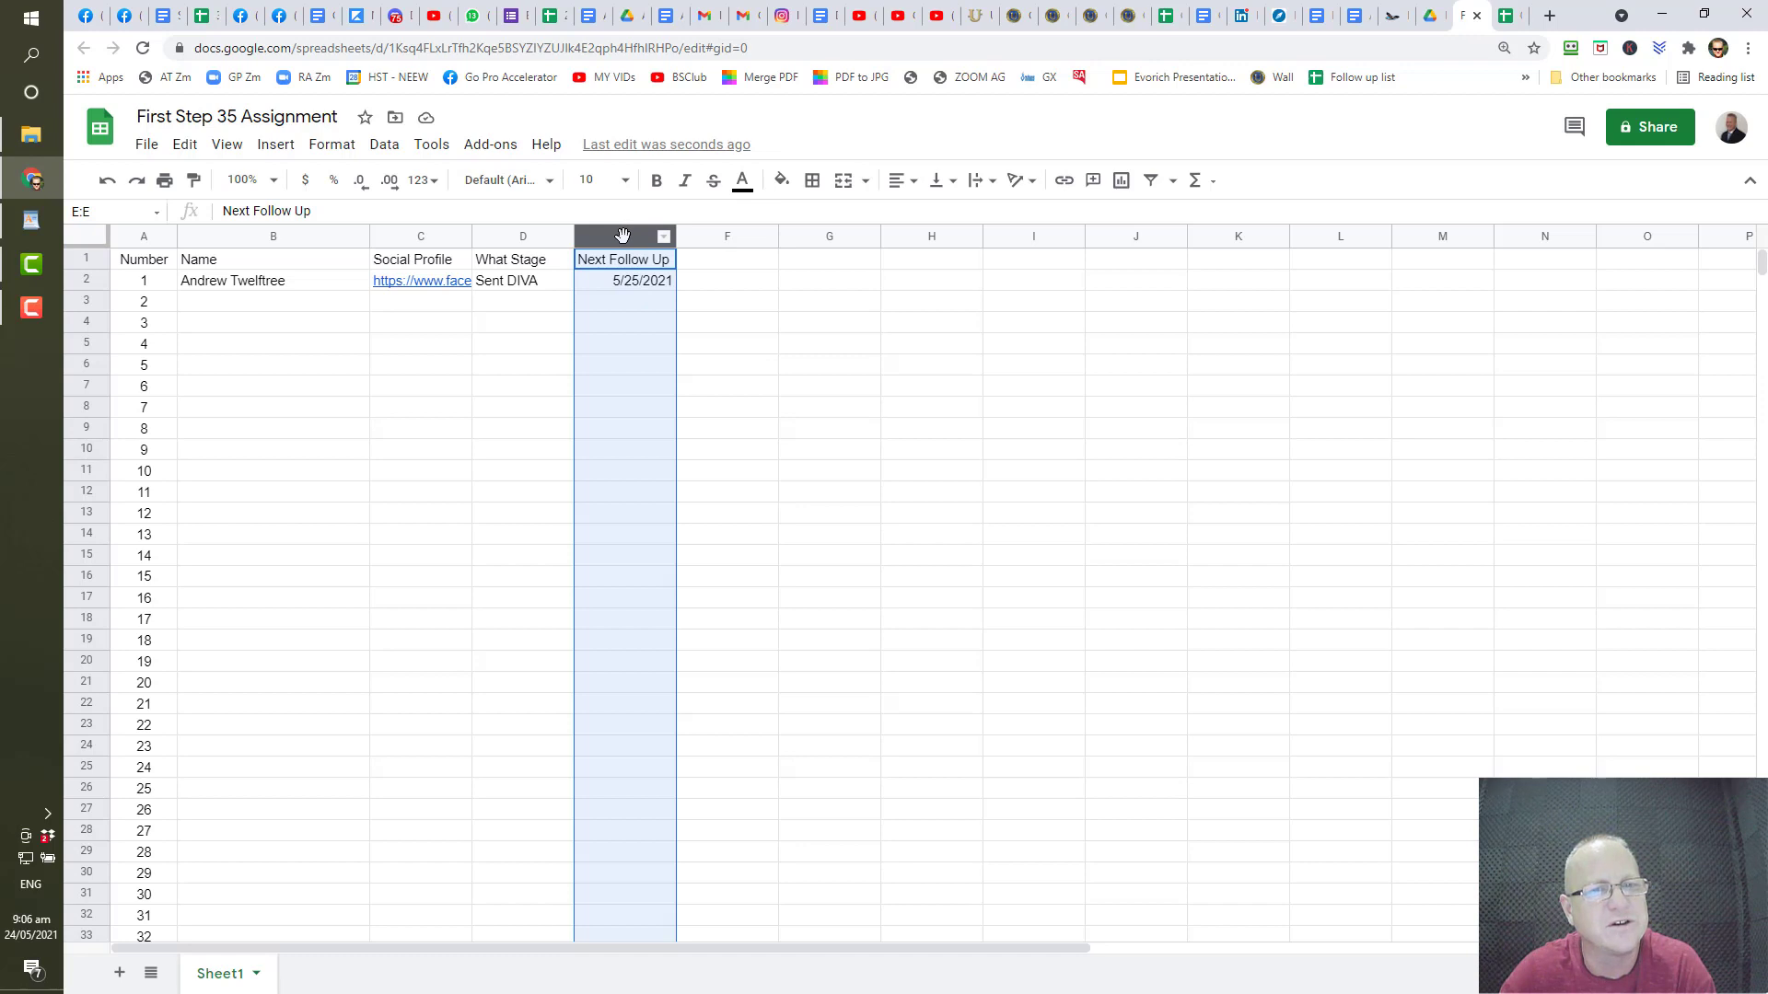
# - Switch column E to the 'Fri, 26, Sep, 2008' date style and widen it
pyautogui.click(332, 144)
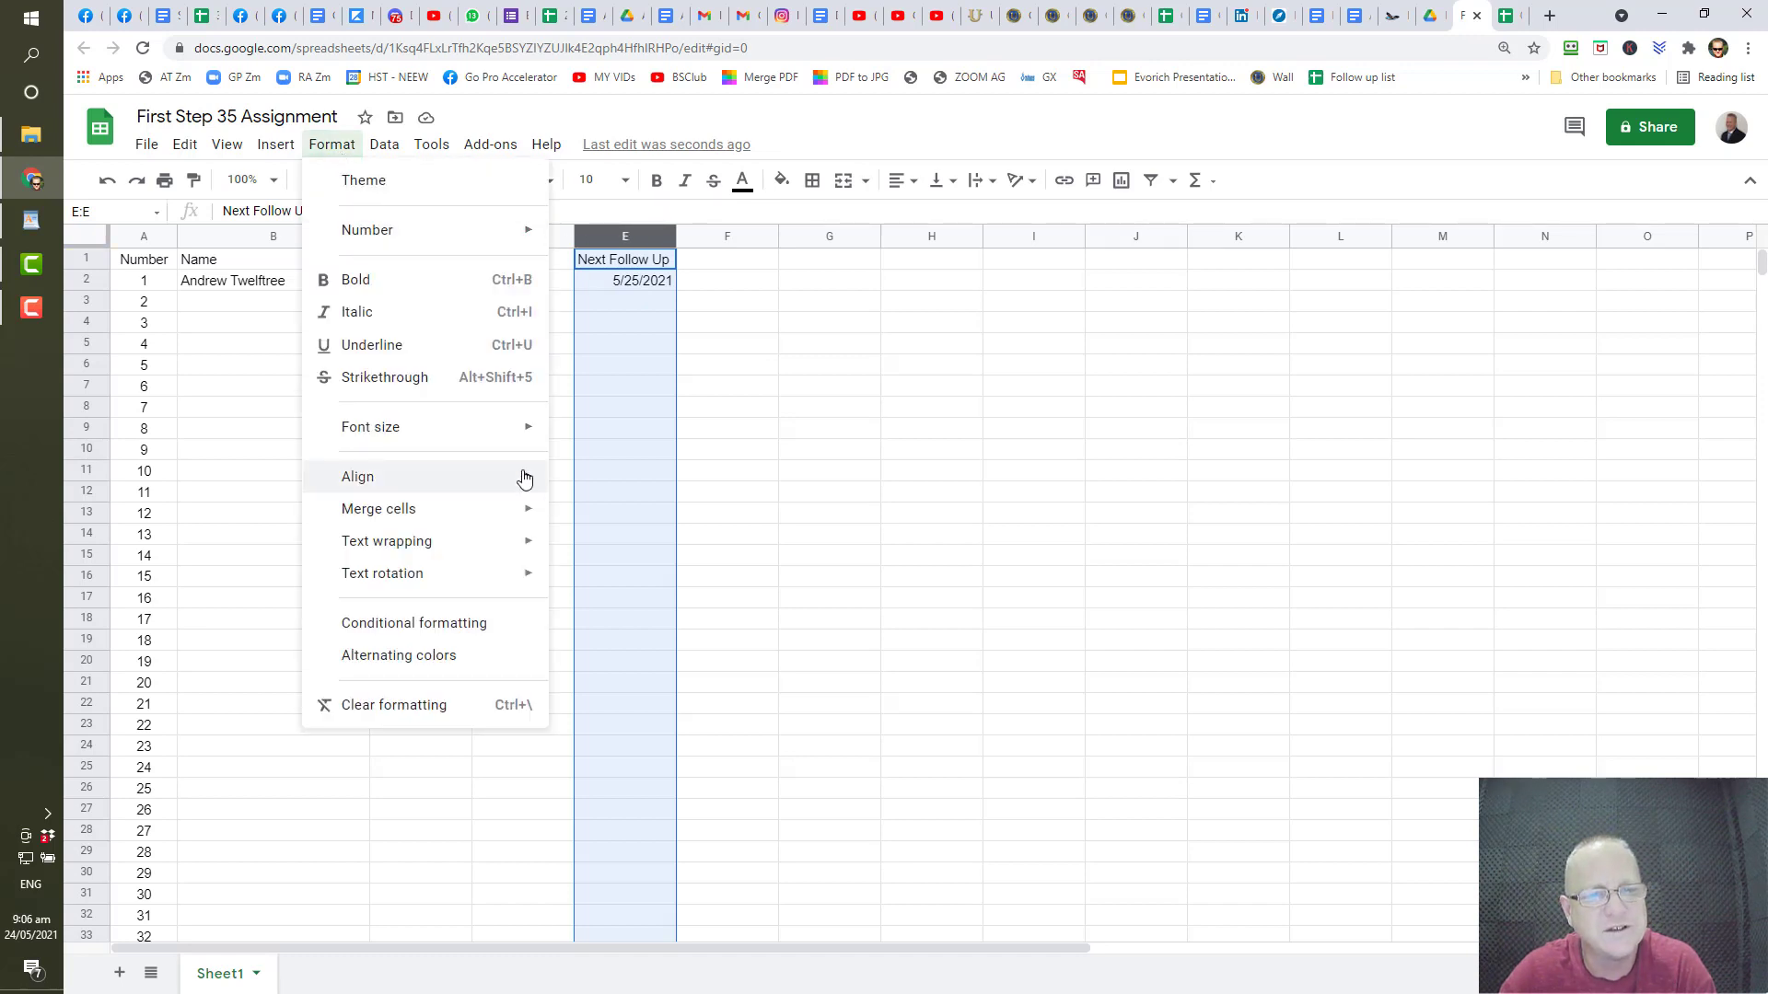
pyautogui.moveTo(505, 241)
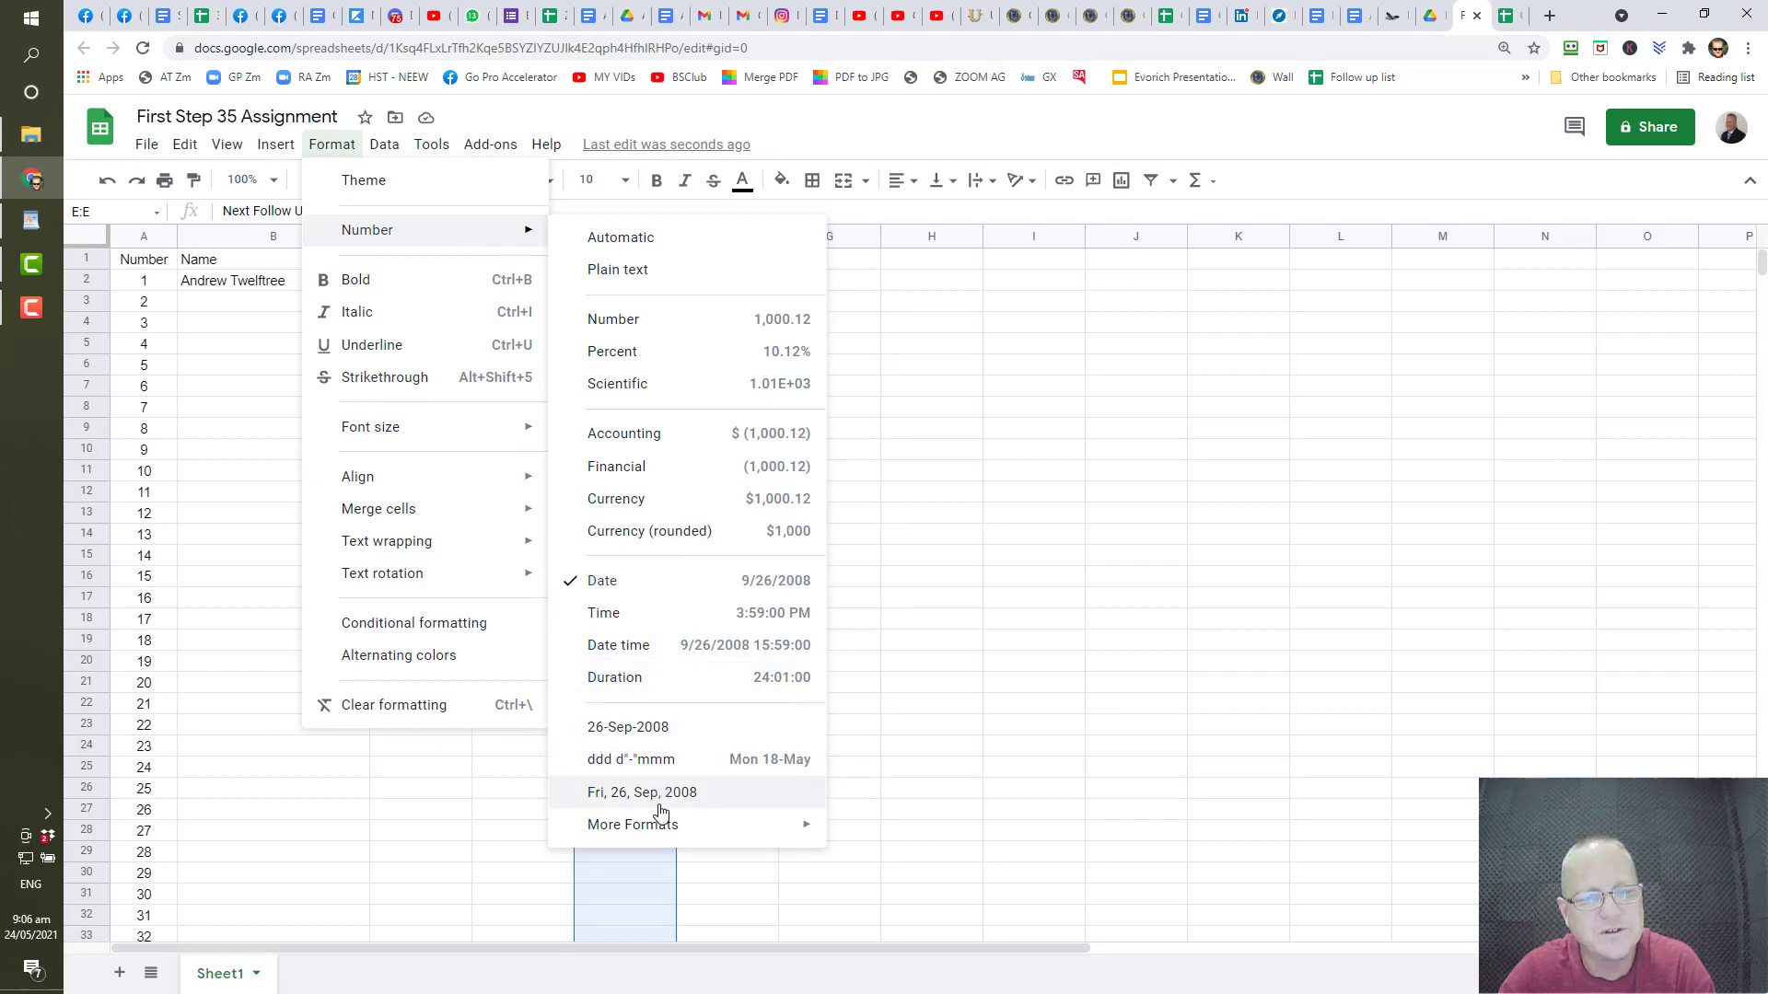
pyautogui.moveTo(667, 829)
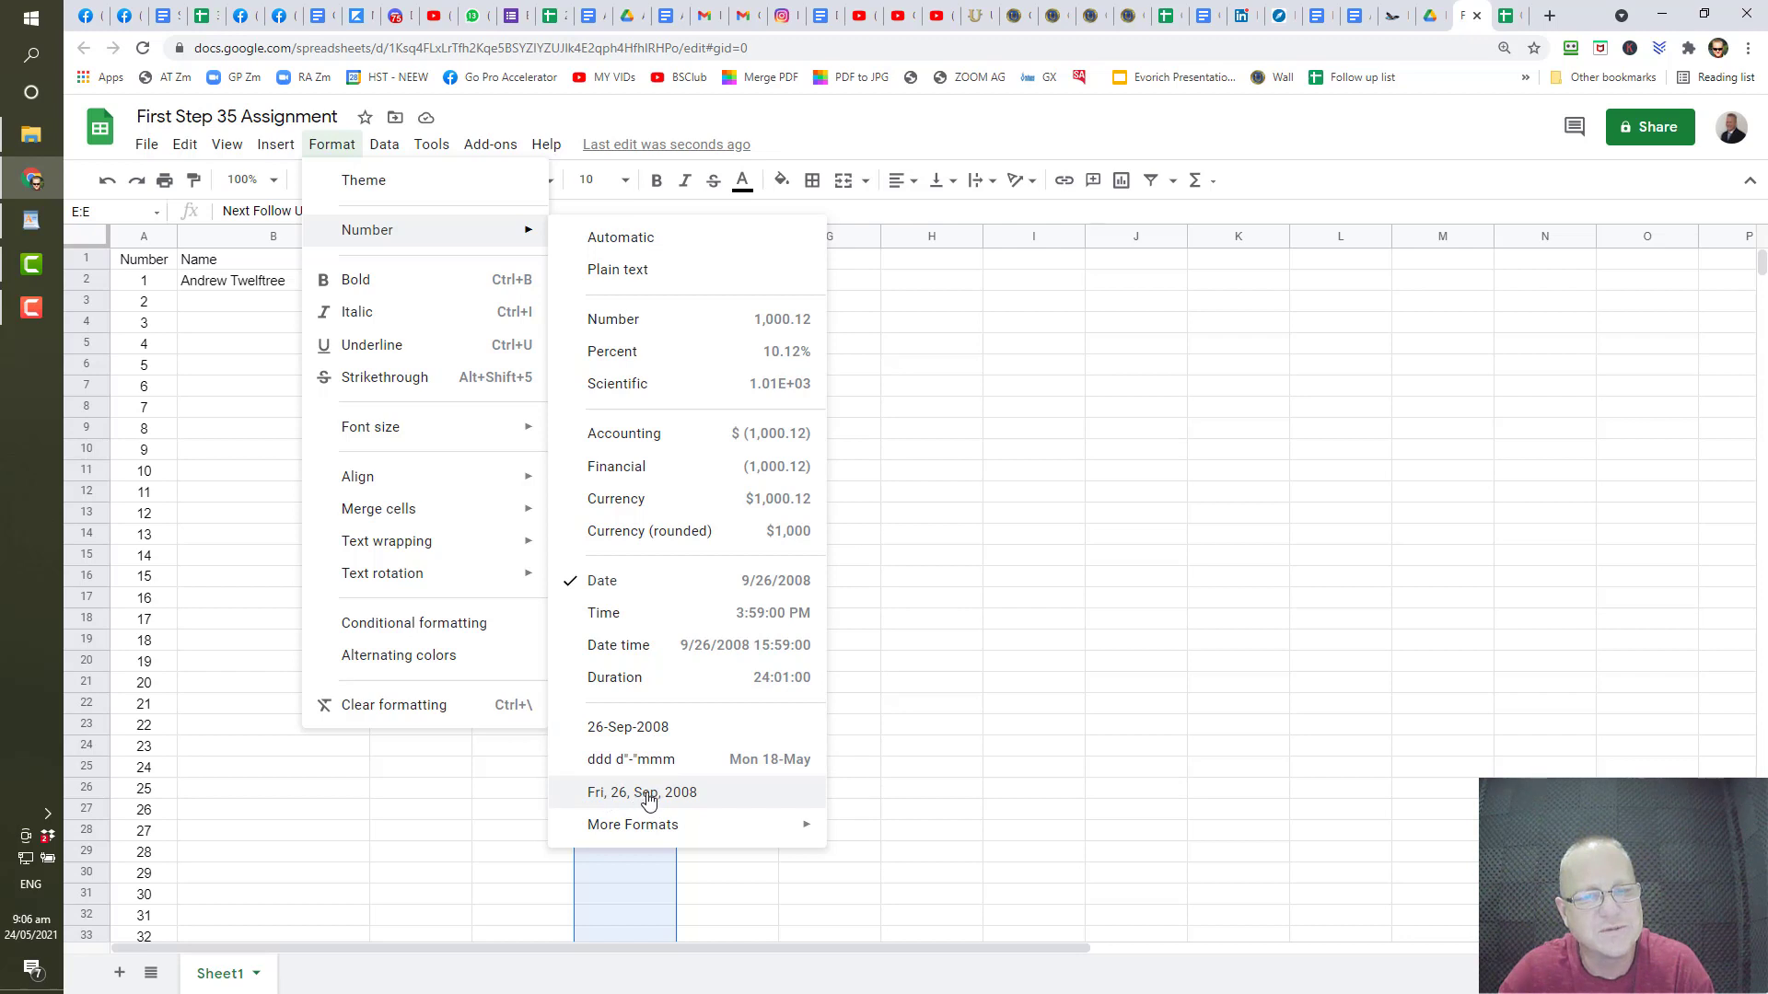
pyautogui.click(664, 795)
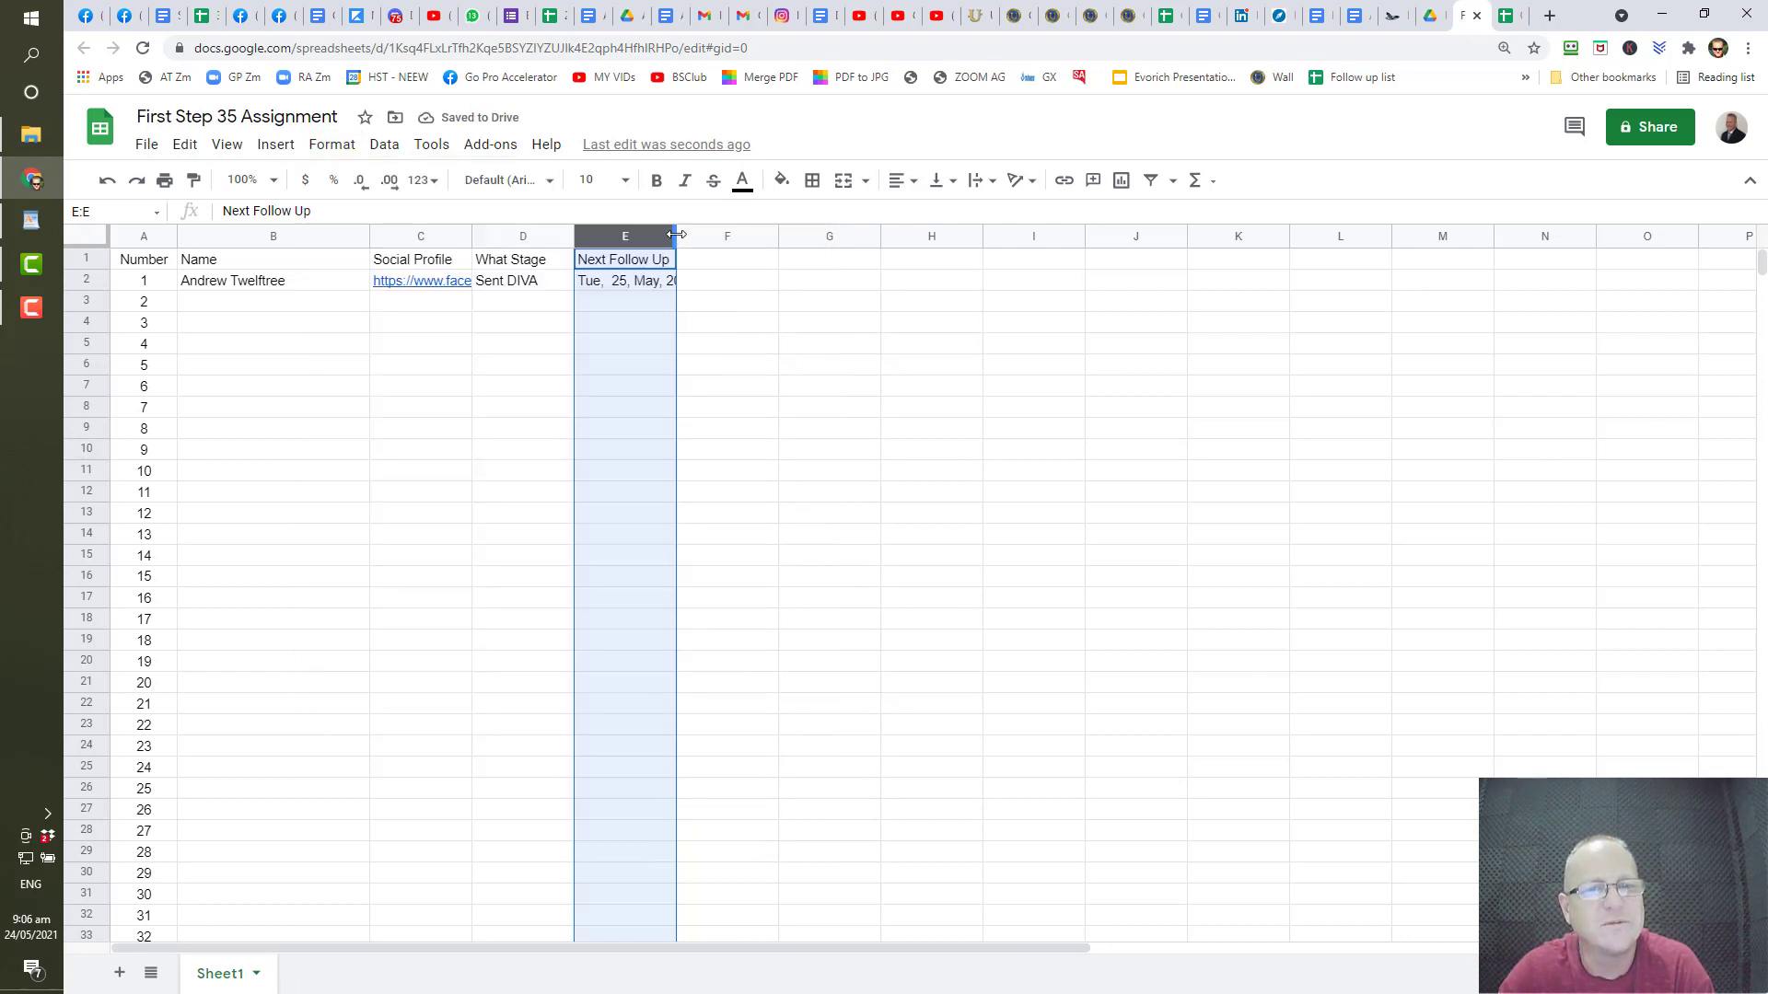
pyautogui.moveTo(676, 235); pyautogui.dragTo(710, 236)
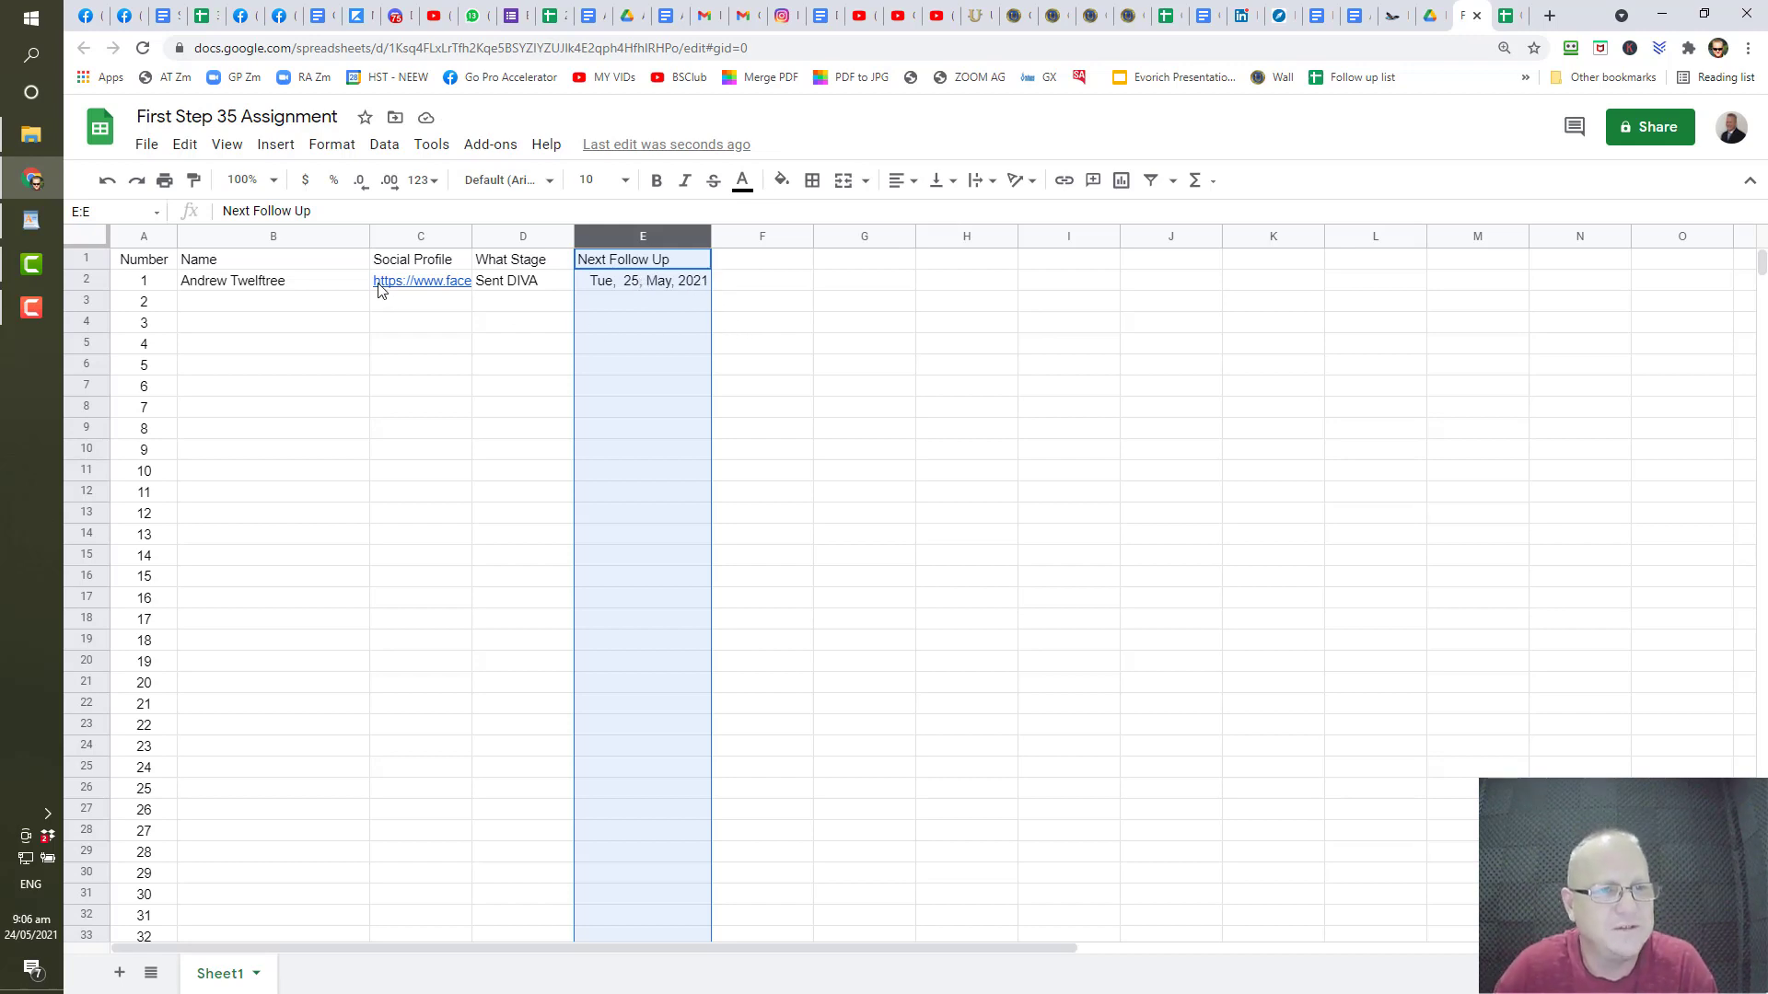
# - Add the second contact's name in B3 and placeholder text 'jhgaslhg' in C3
pyautogui.click(195, 304)
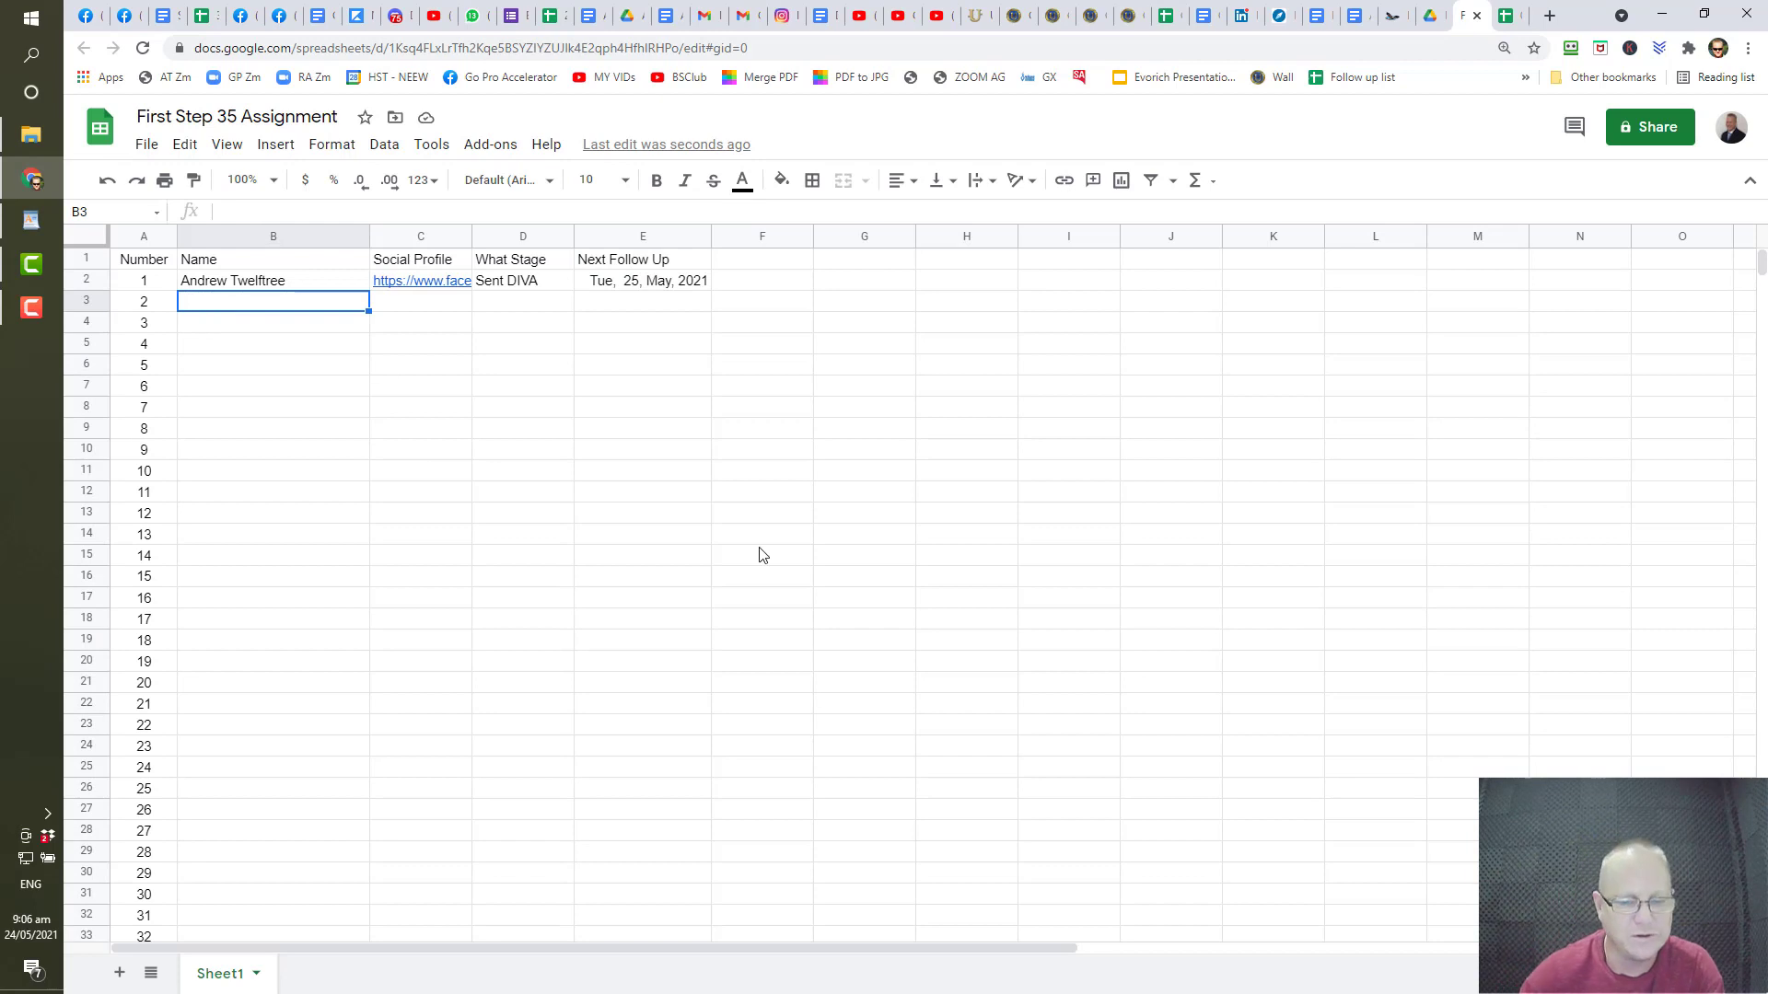
pyautogui.write('Joe')
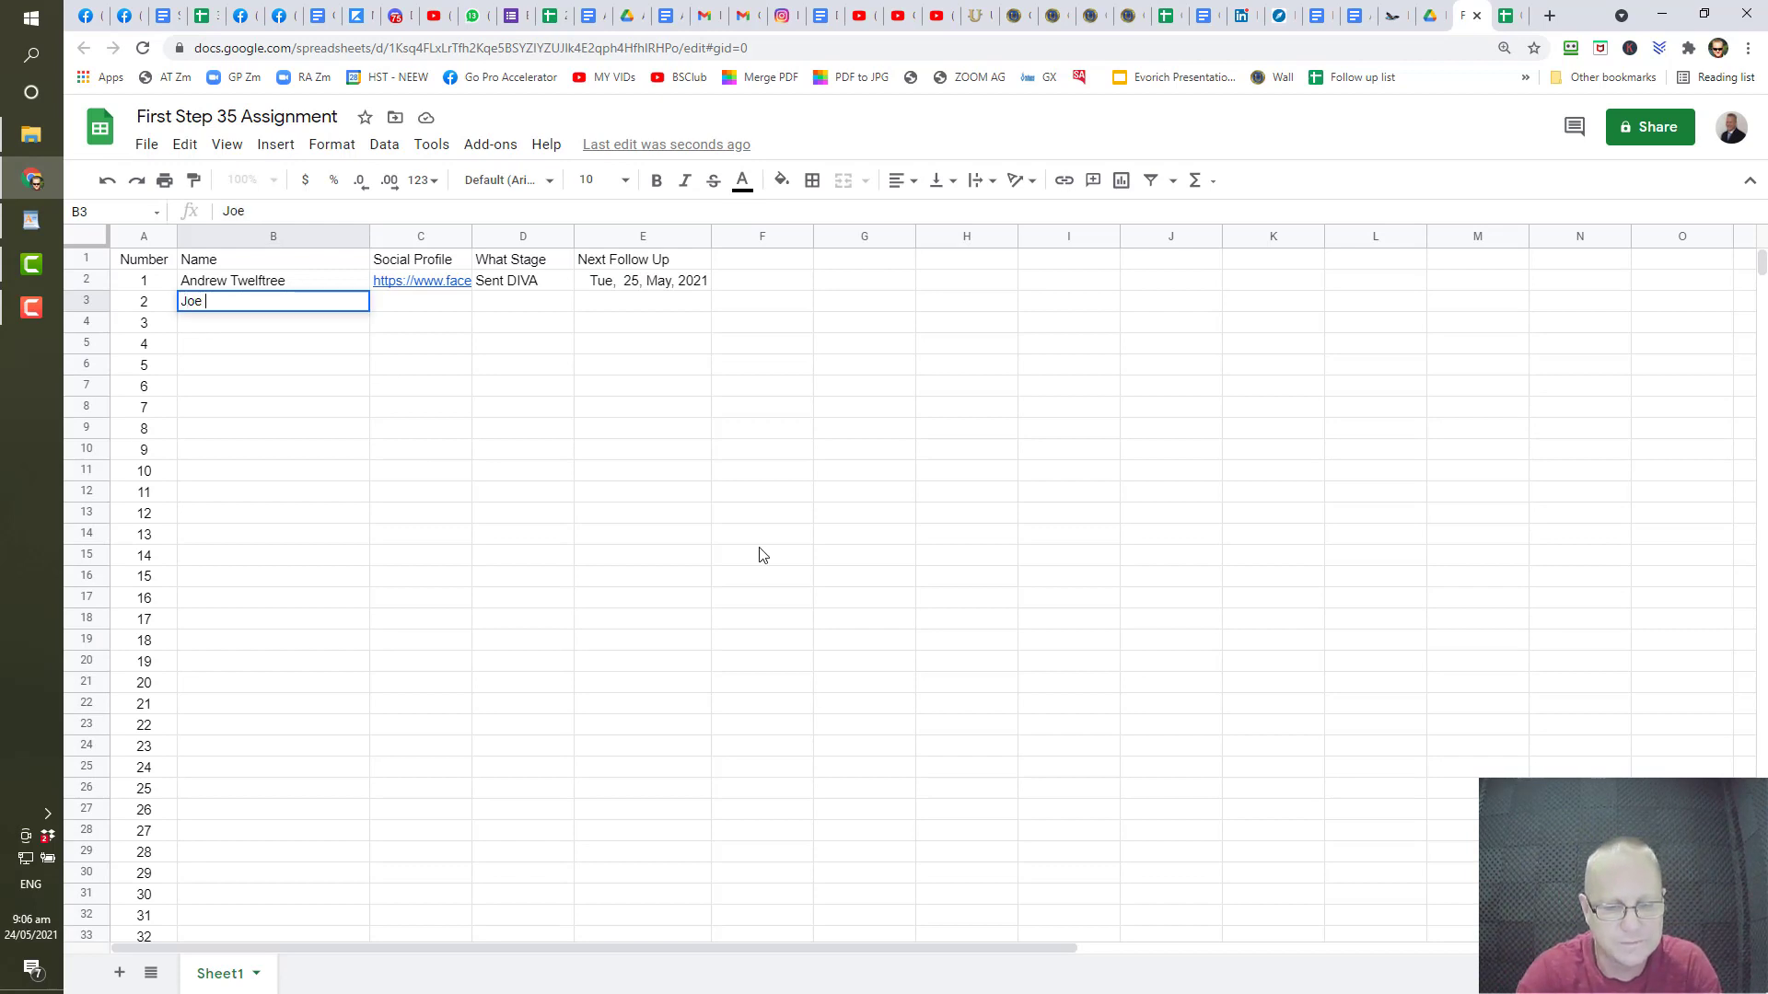
pyautogui.write(' blogs')
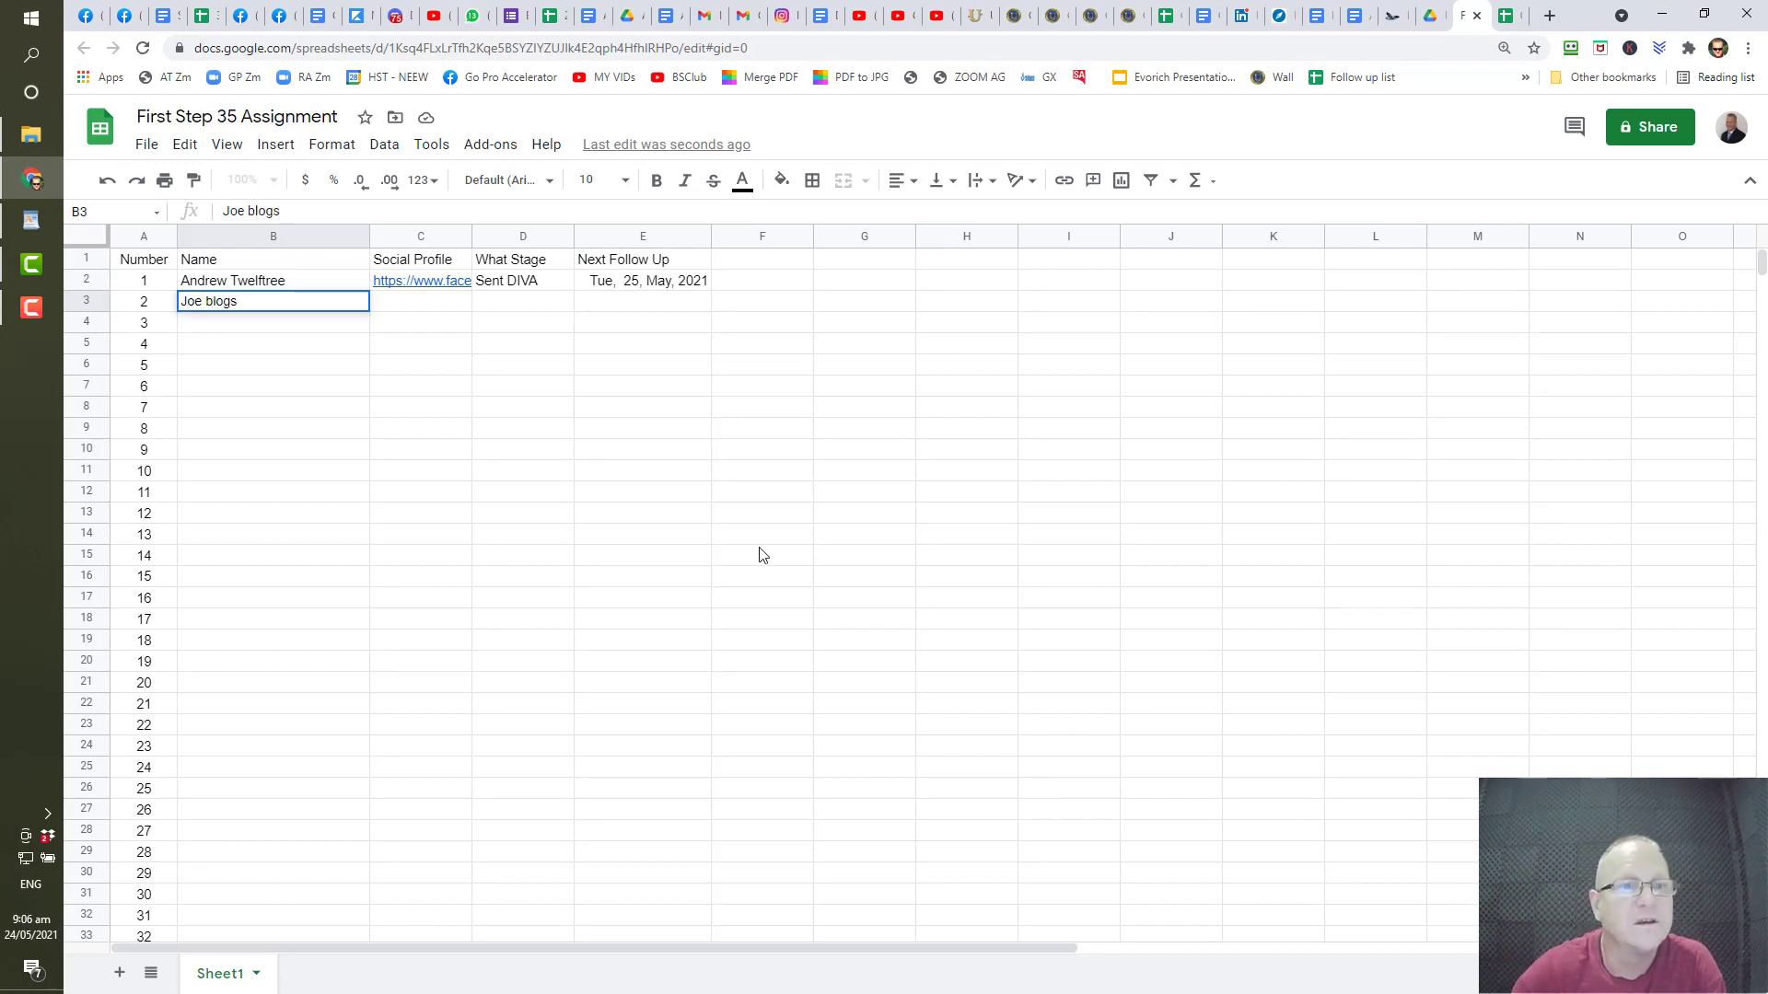
pyautogui.click(429, 310)
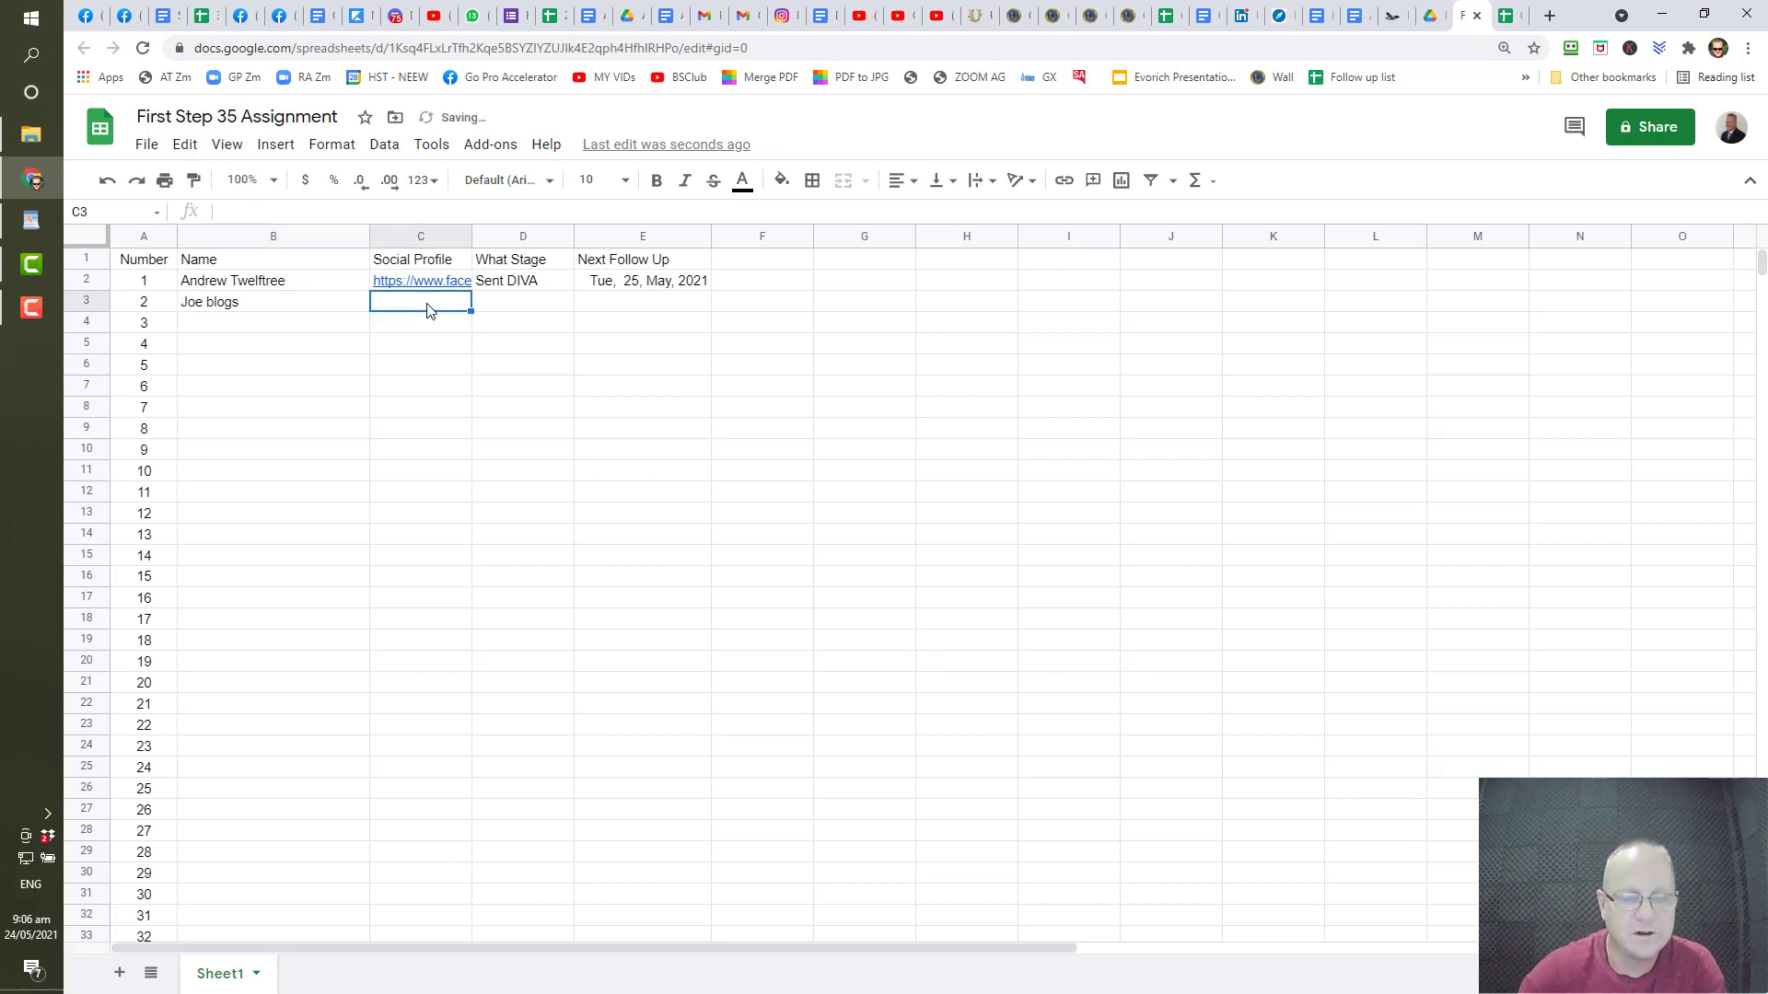
pyautogui.write('jhgaslhg')
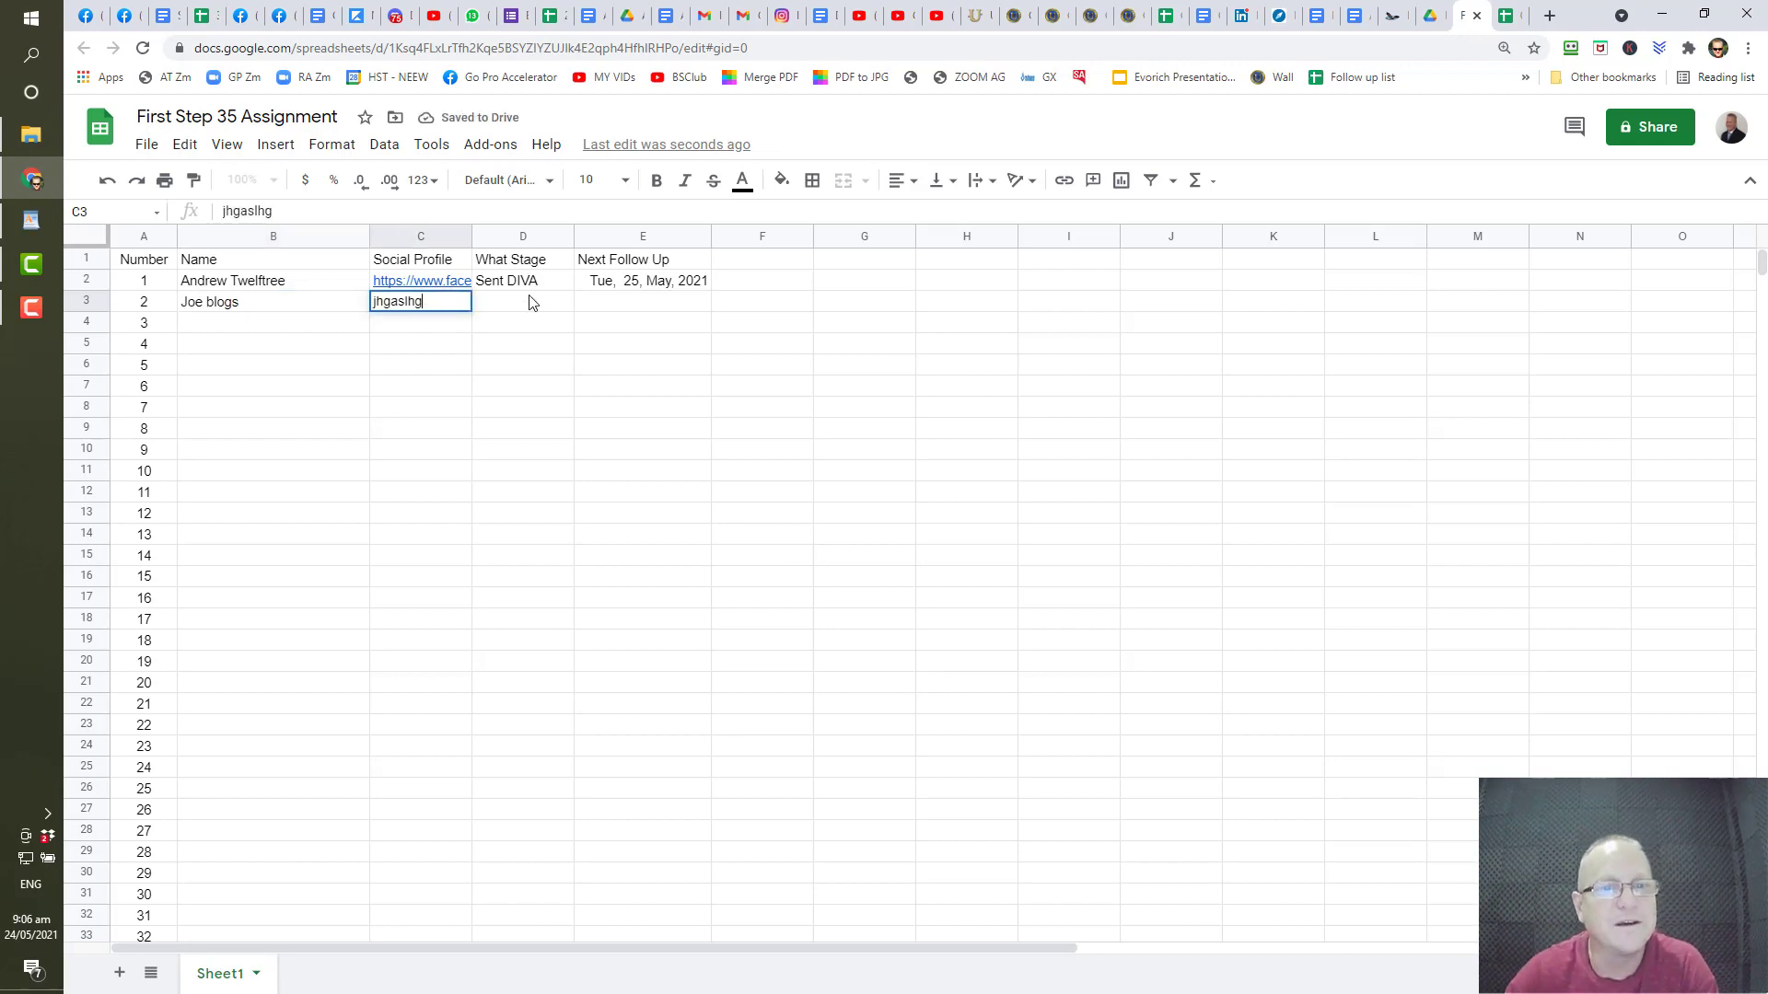
# - Copy the stage Sent DIVA into D3 and set E3's follow-up date to 5/24
pyautogui.click(533, 284)
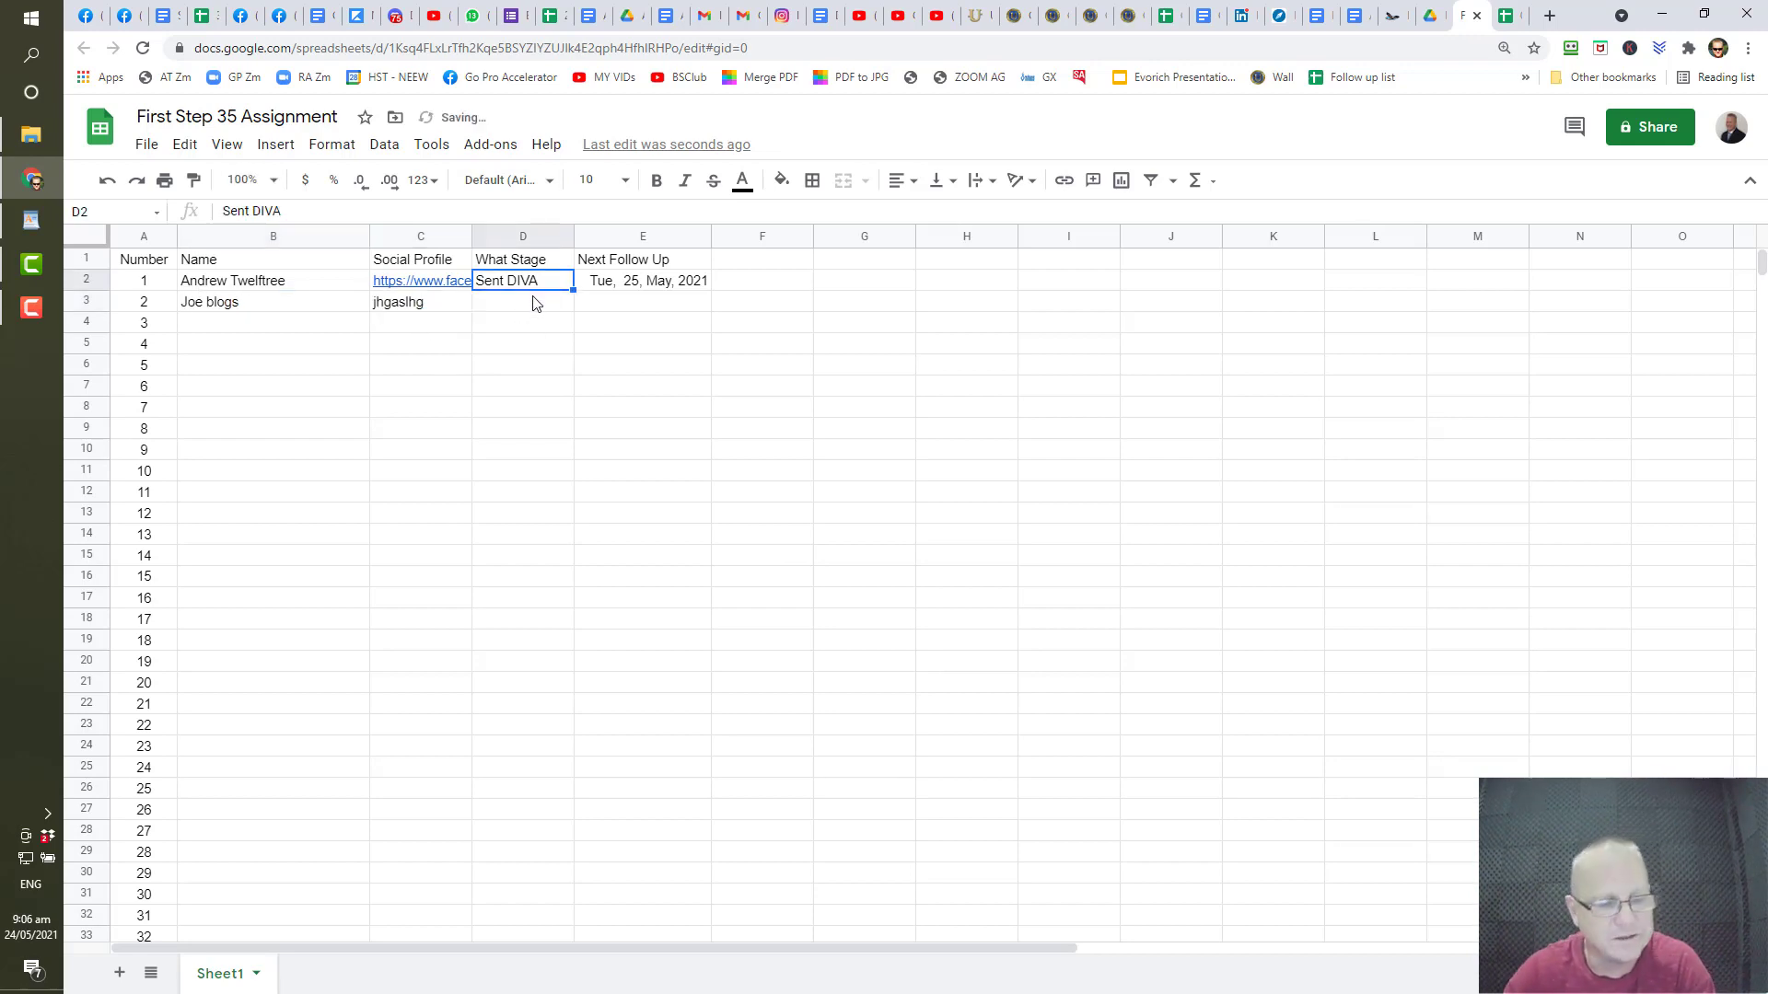
pyautogui.hotkey('ctrl', 'c')
pyautogui.click(529, 309)
pyautogui.hotkey('ctrl', 'v')
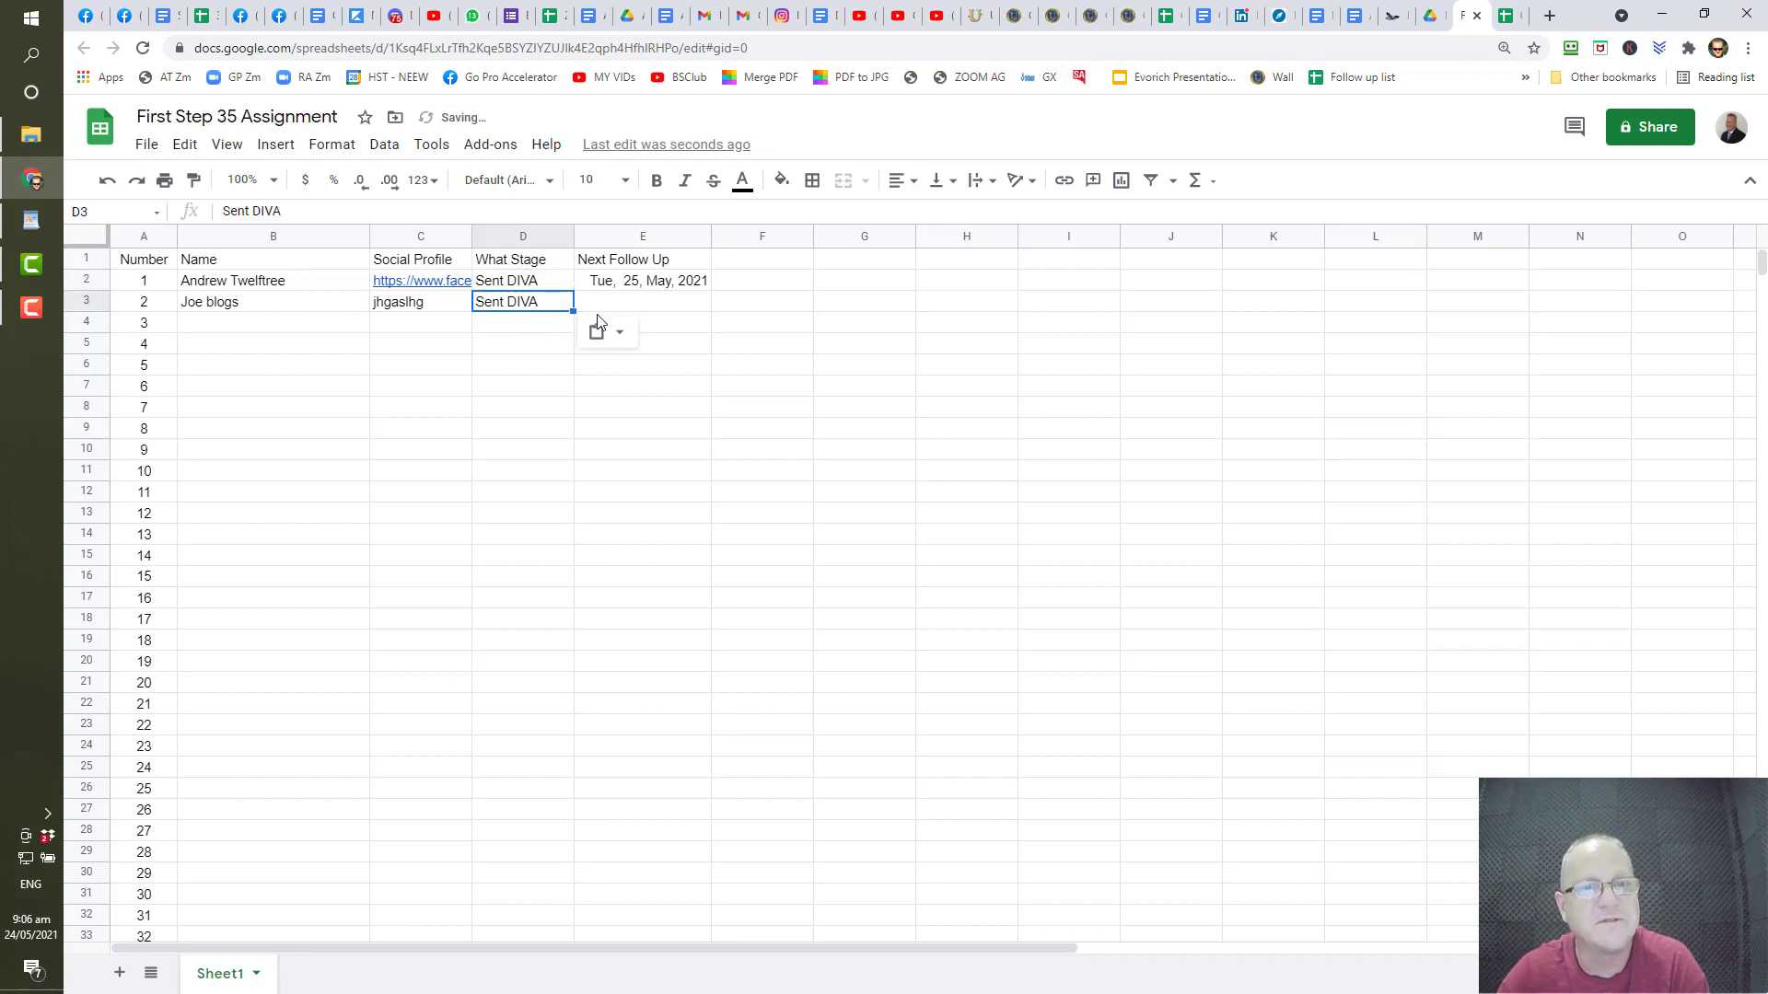
pyautogui.click(642, 318)
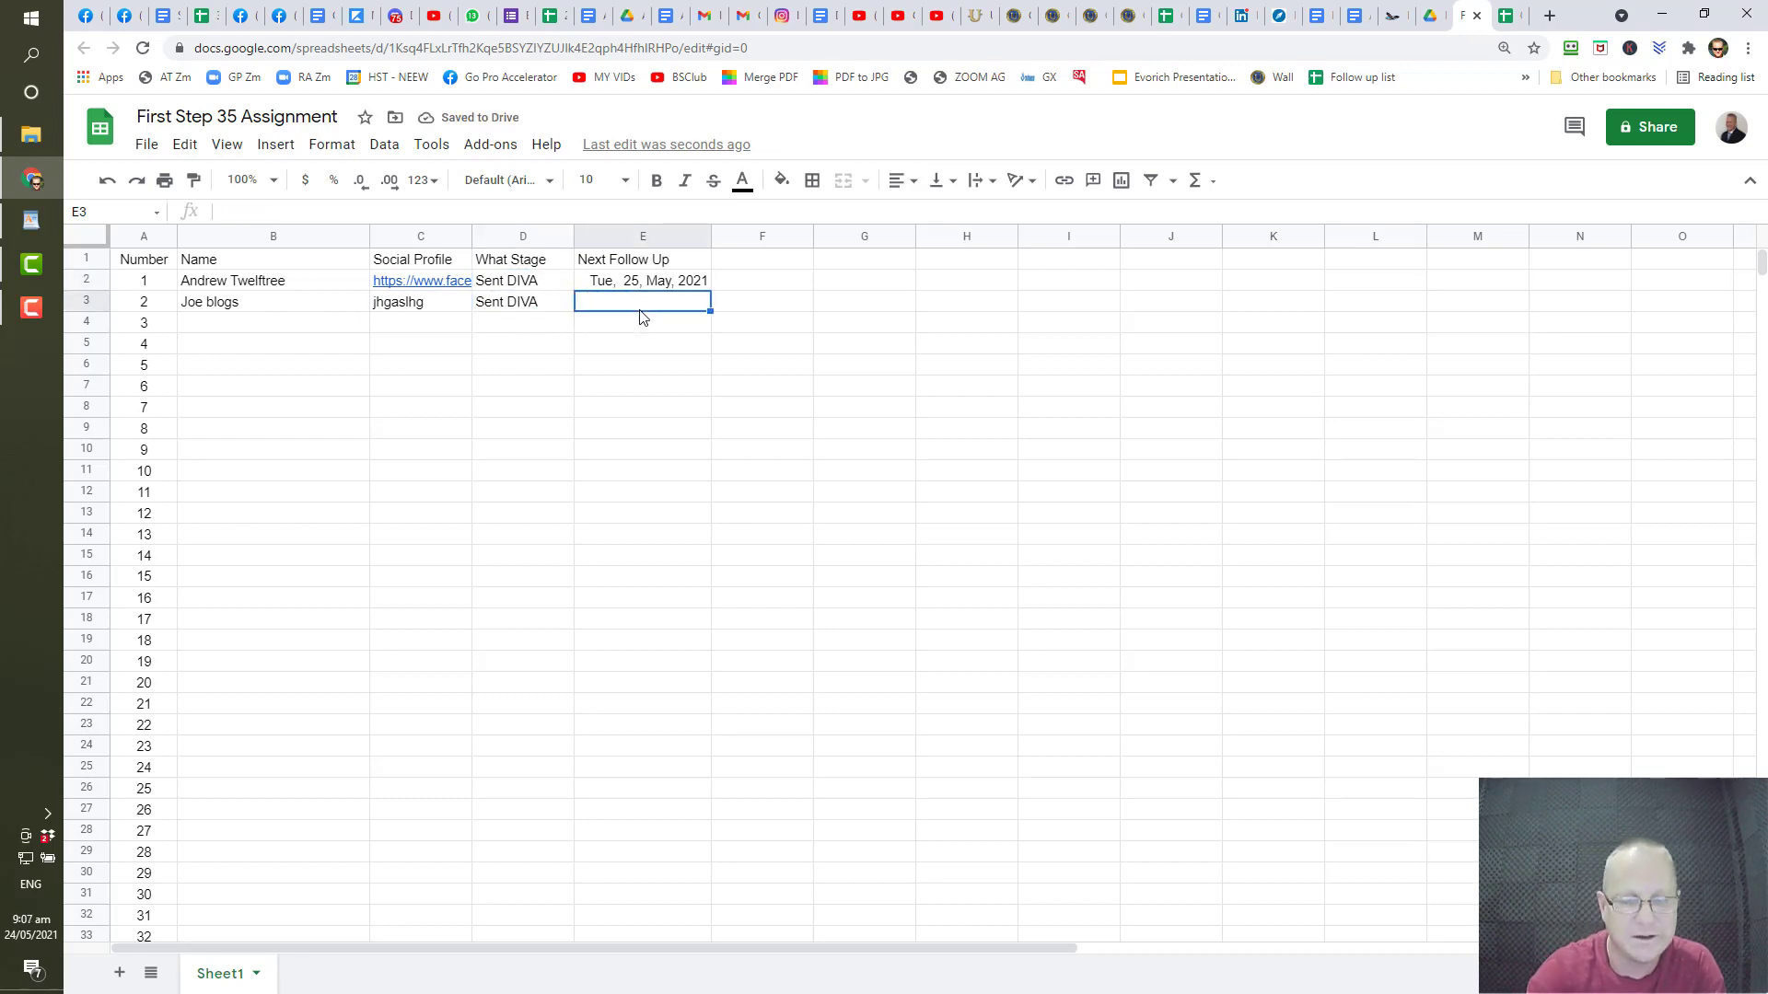
pyautogui.write('5')
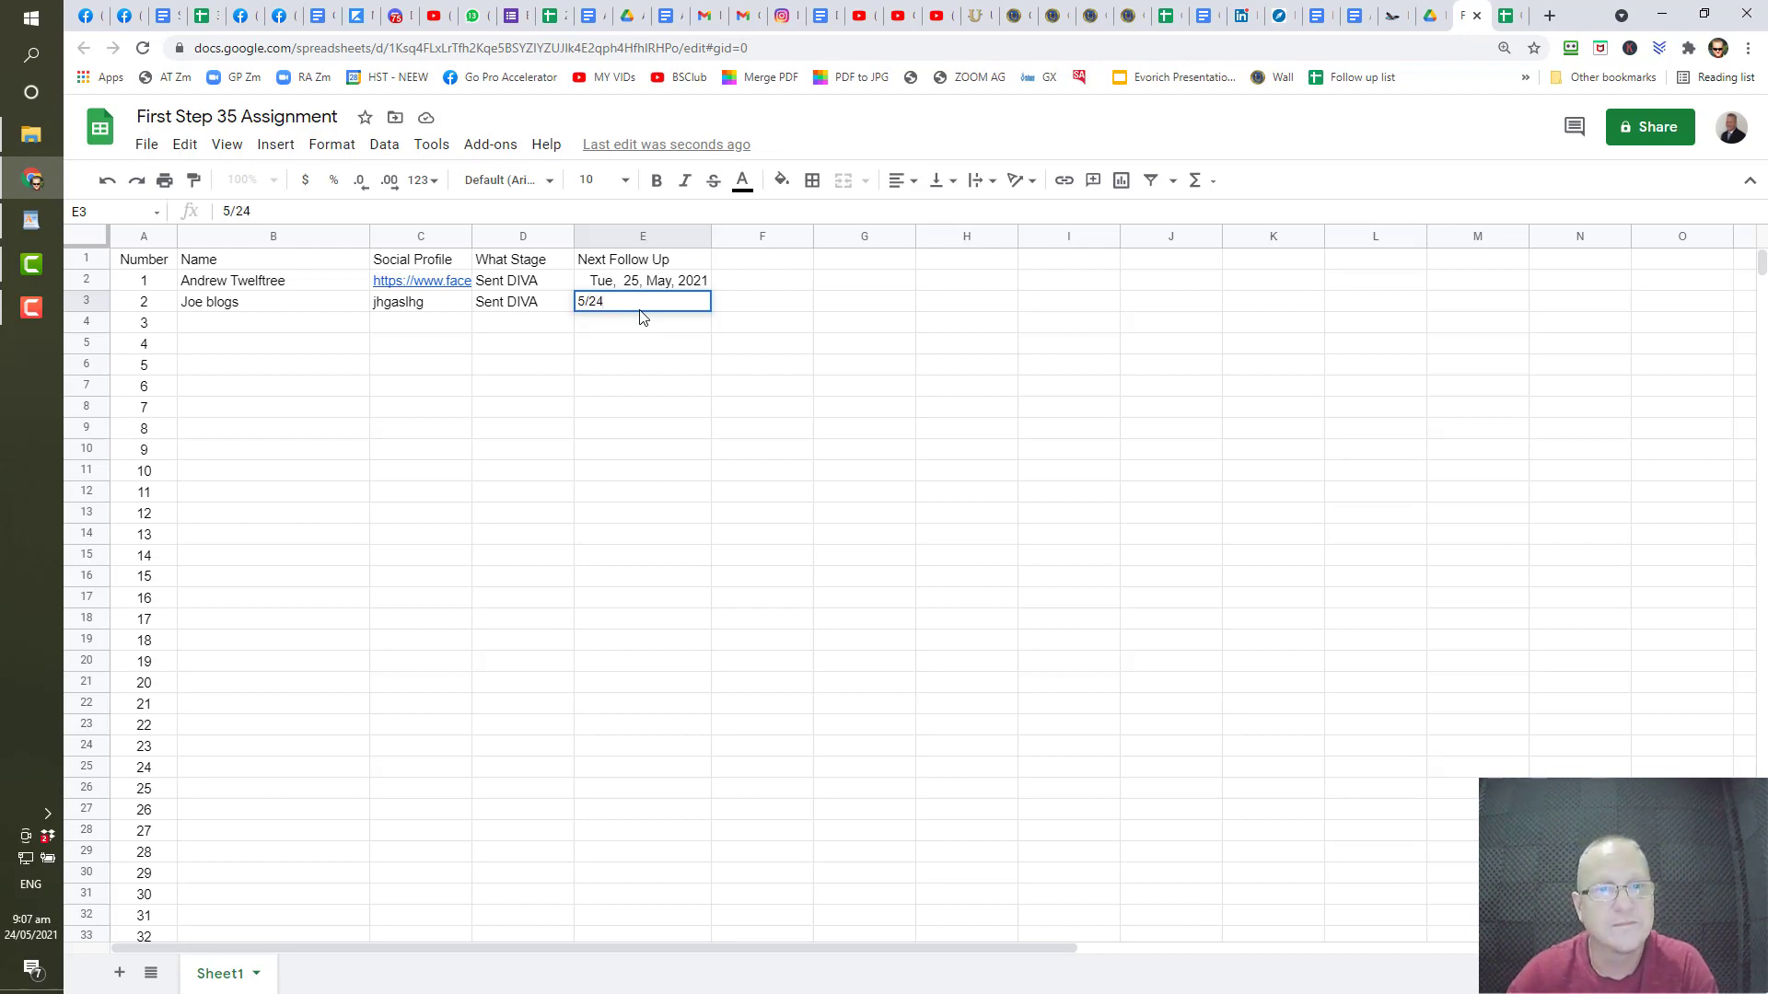
pyautogui.write('/24')
pyautogui.press('Return')
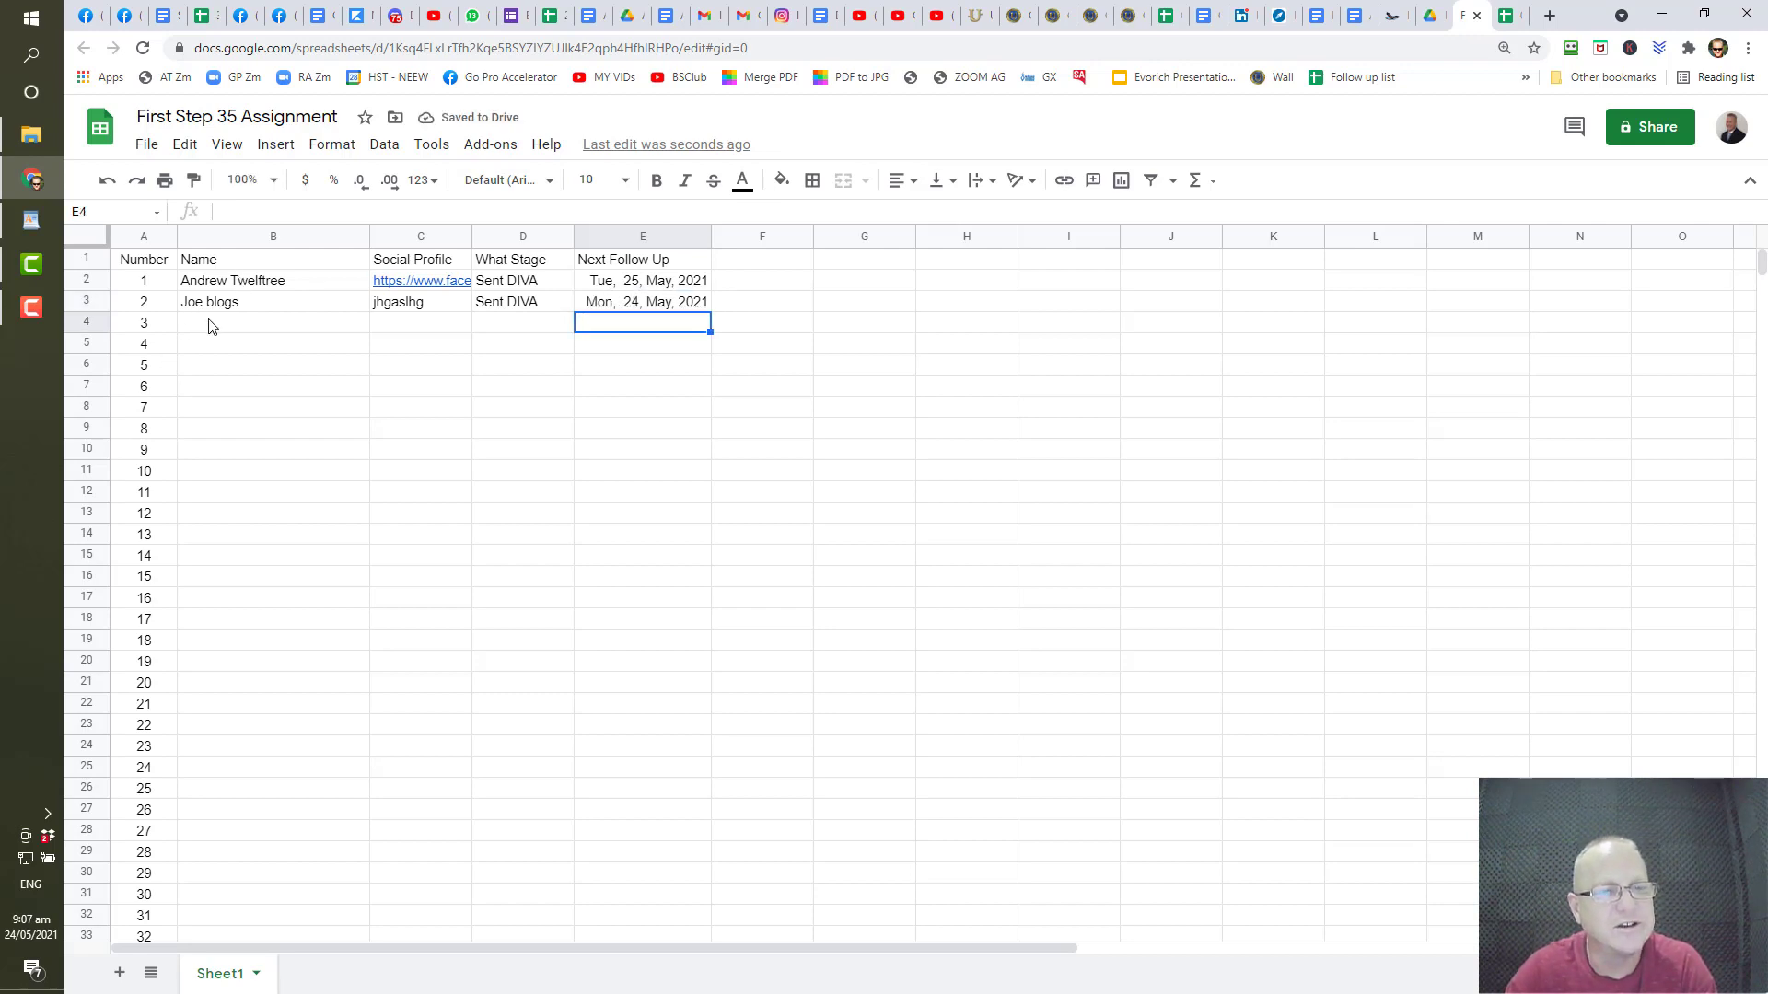
# - Add two more contacts in B4 and B5 with follow-up dates 5/27 and 5/22
pyautogui.click(231, 331)
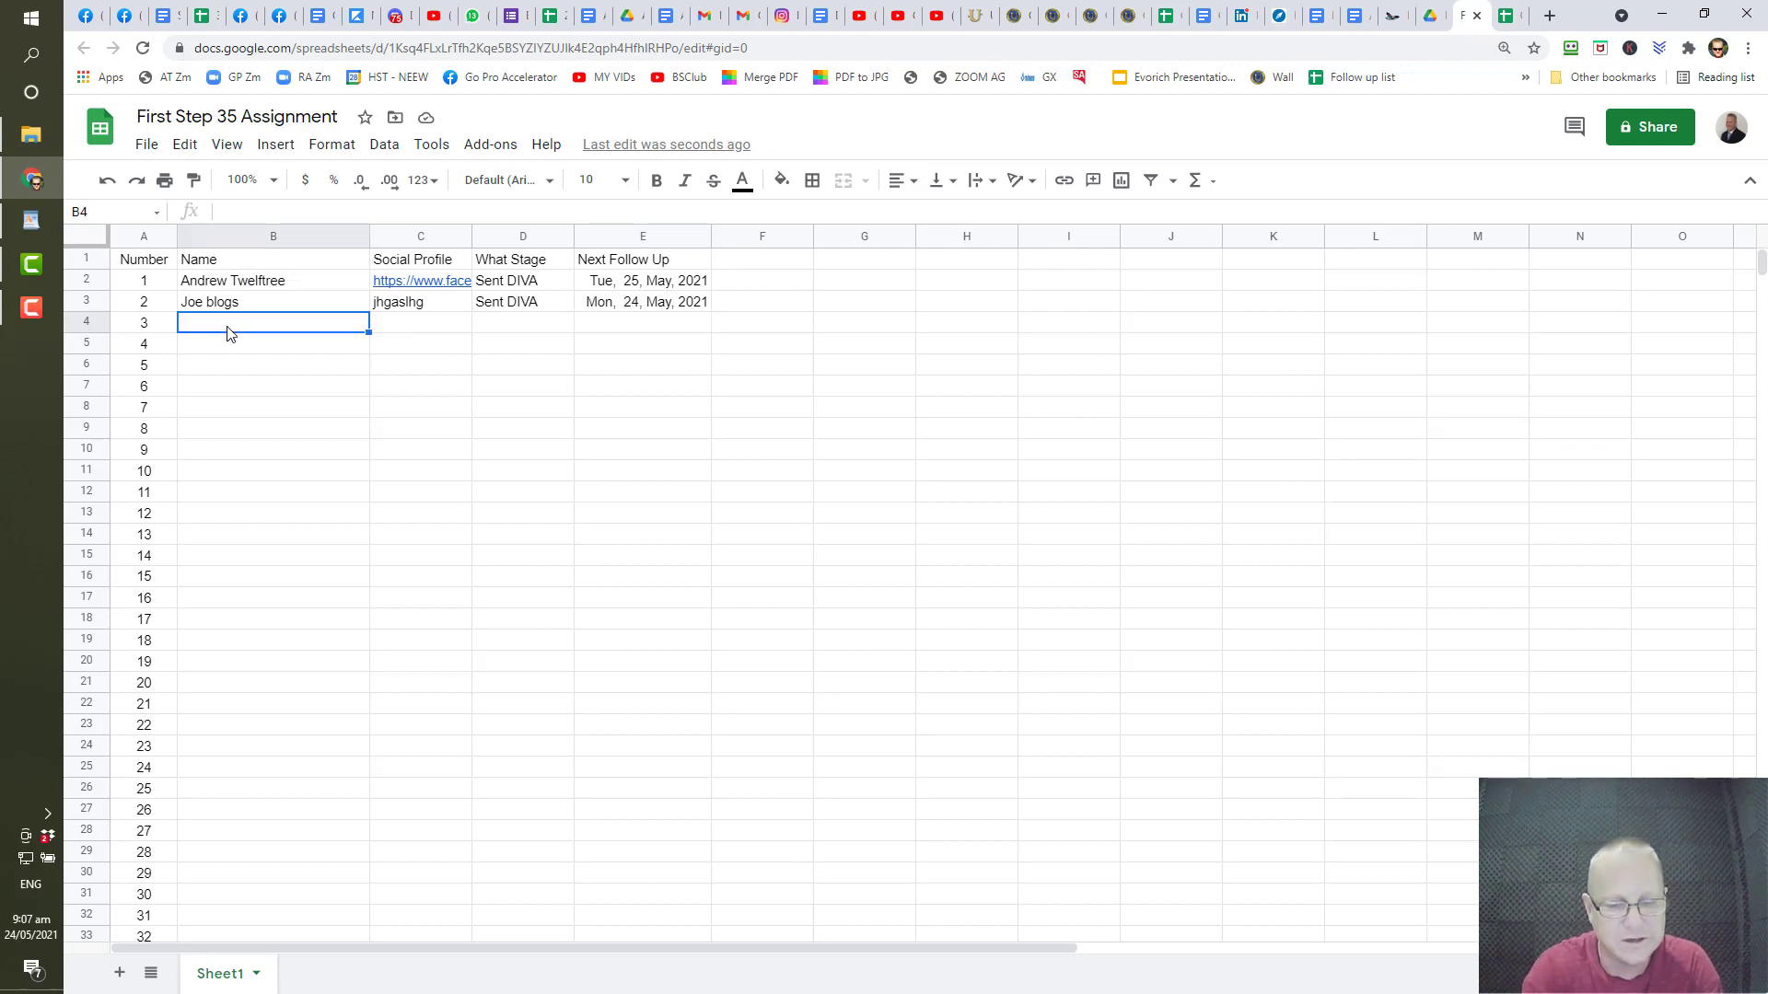
pyautogui.write('Mary')
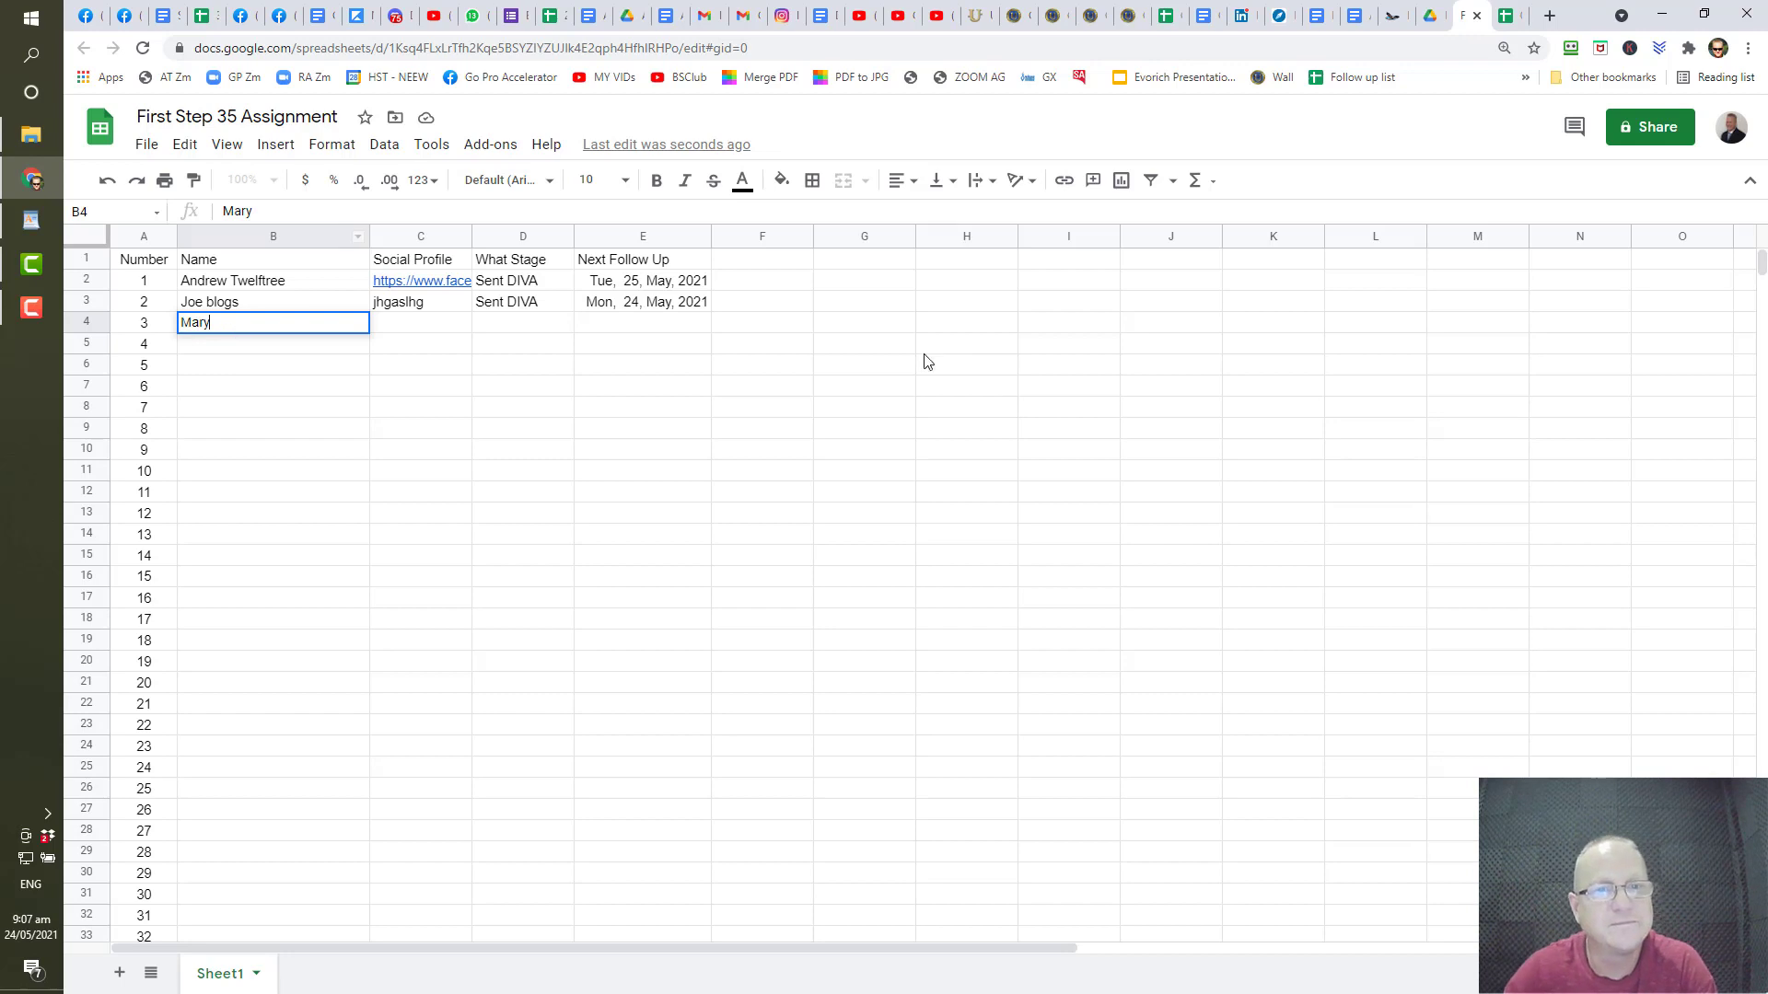
pyautogui.click(671, 327)
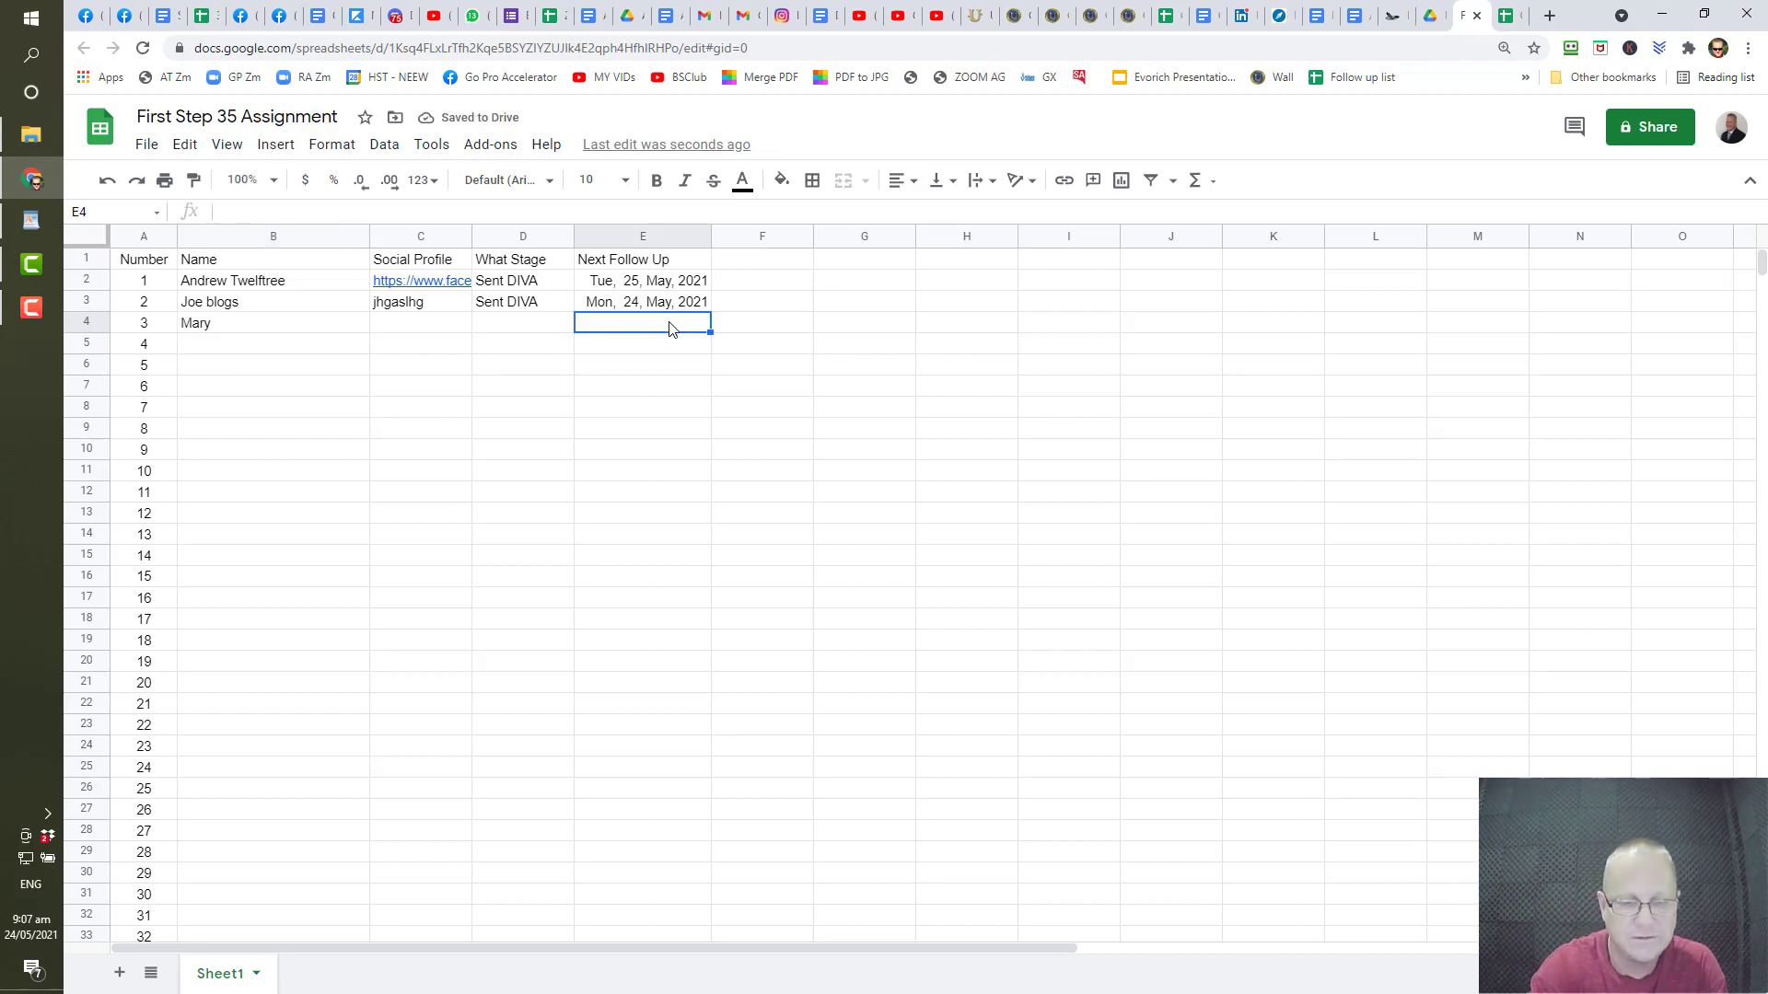
pyautogui.write('5/27')
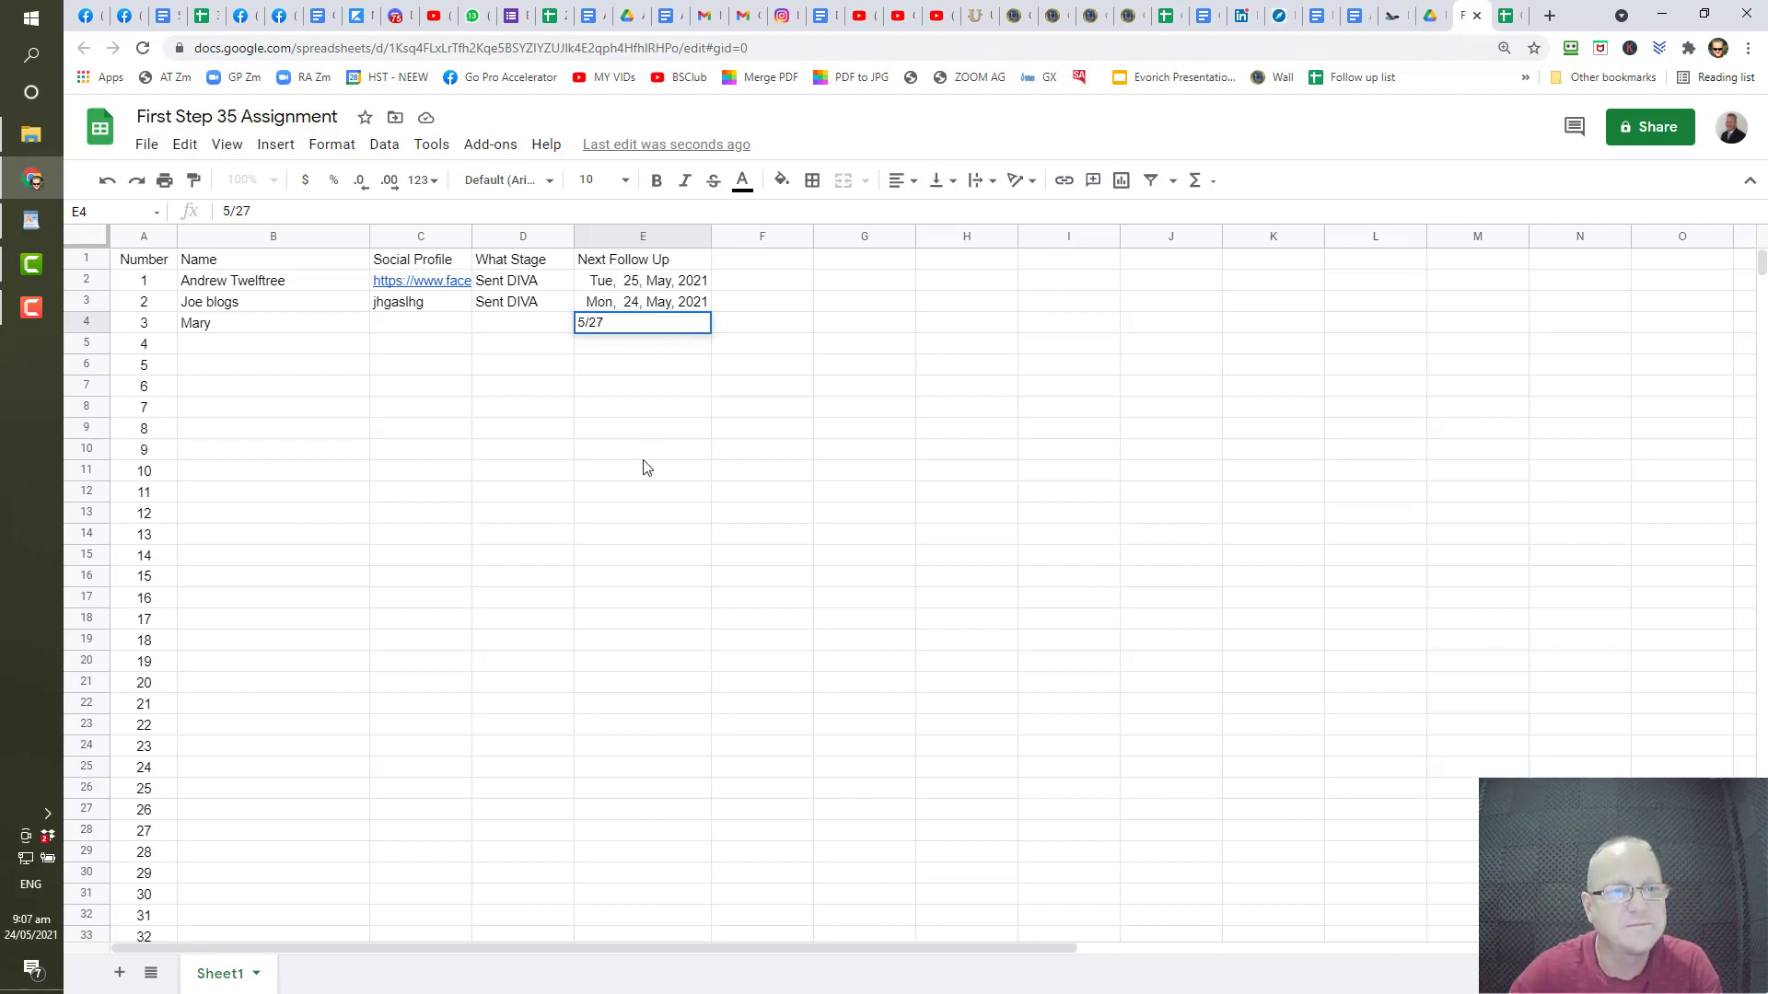
pyautogui.click(642, 468)
pyautogui.click(189, 345)
pyautogui.write('S')
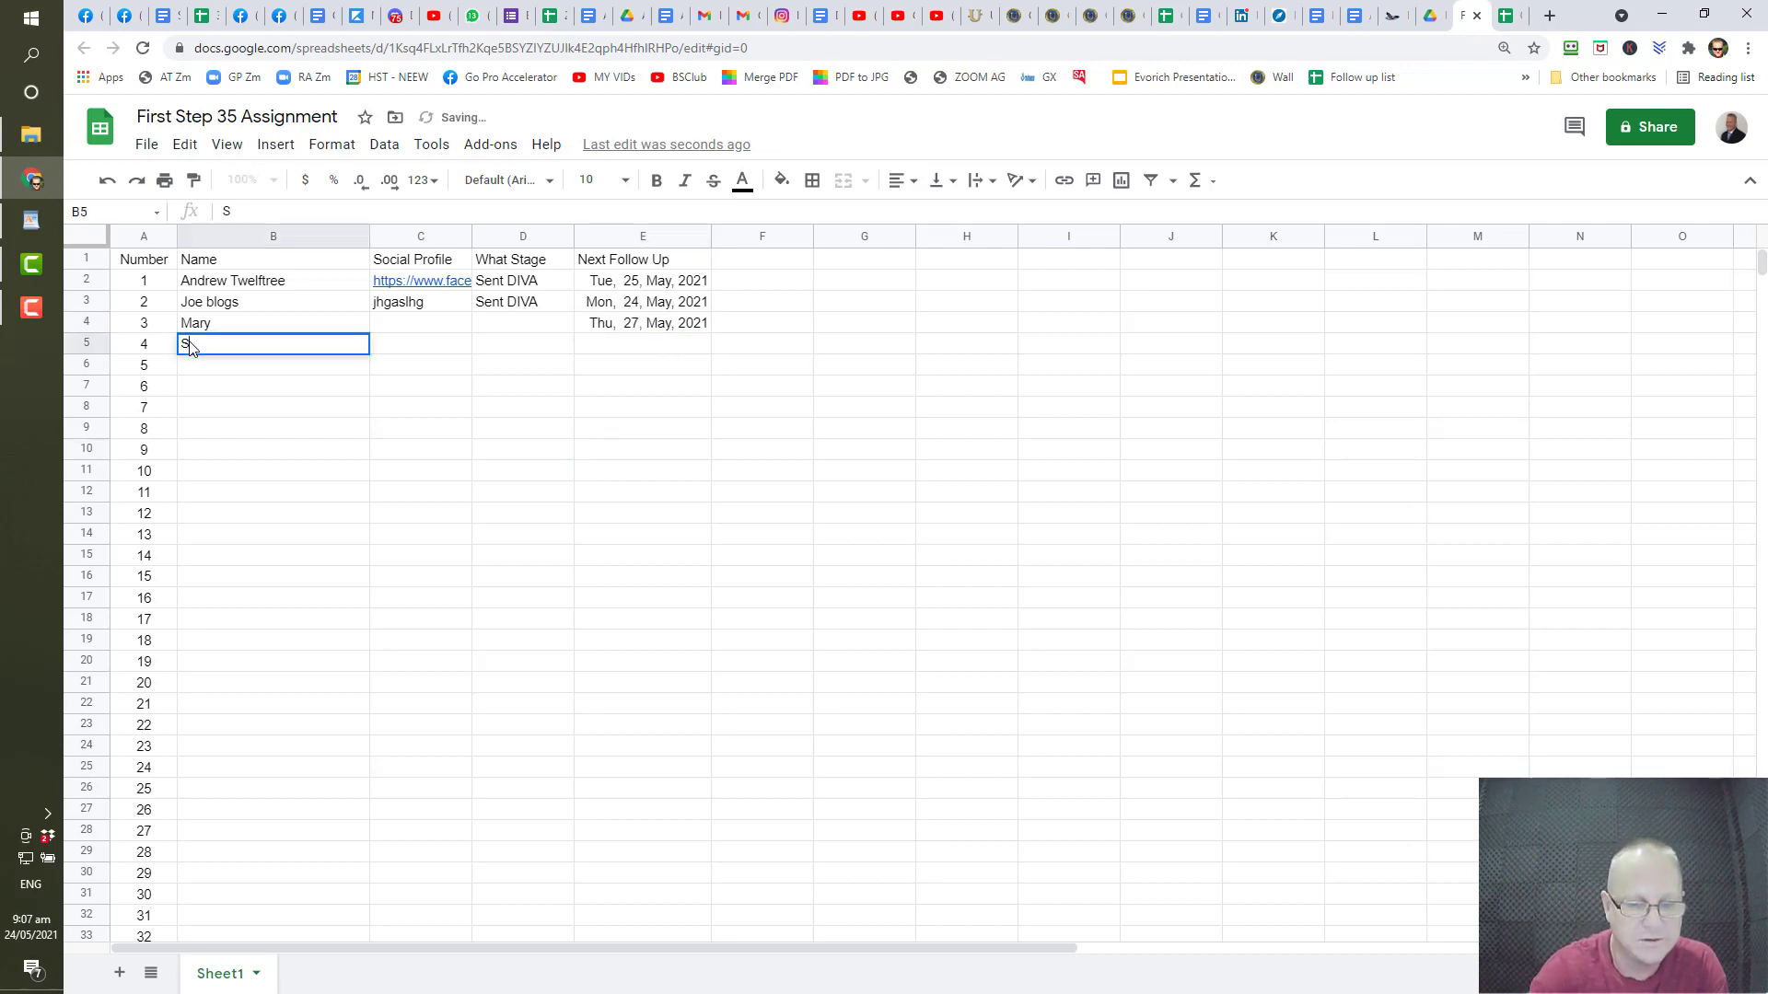
pyautogui.write('ue')
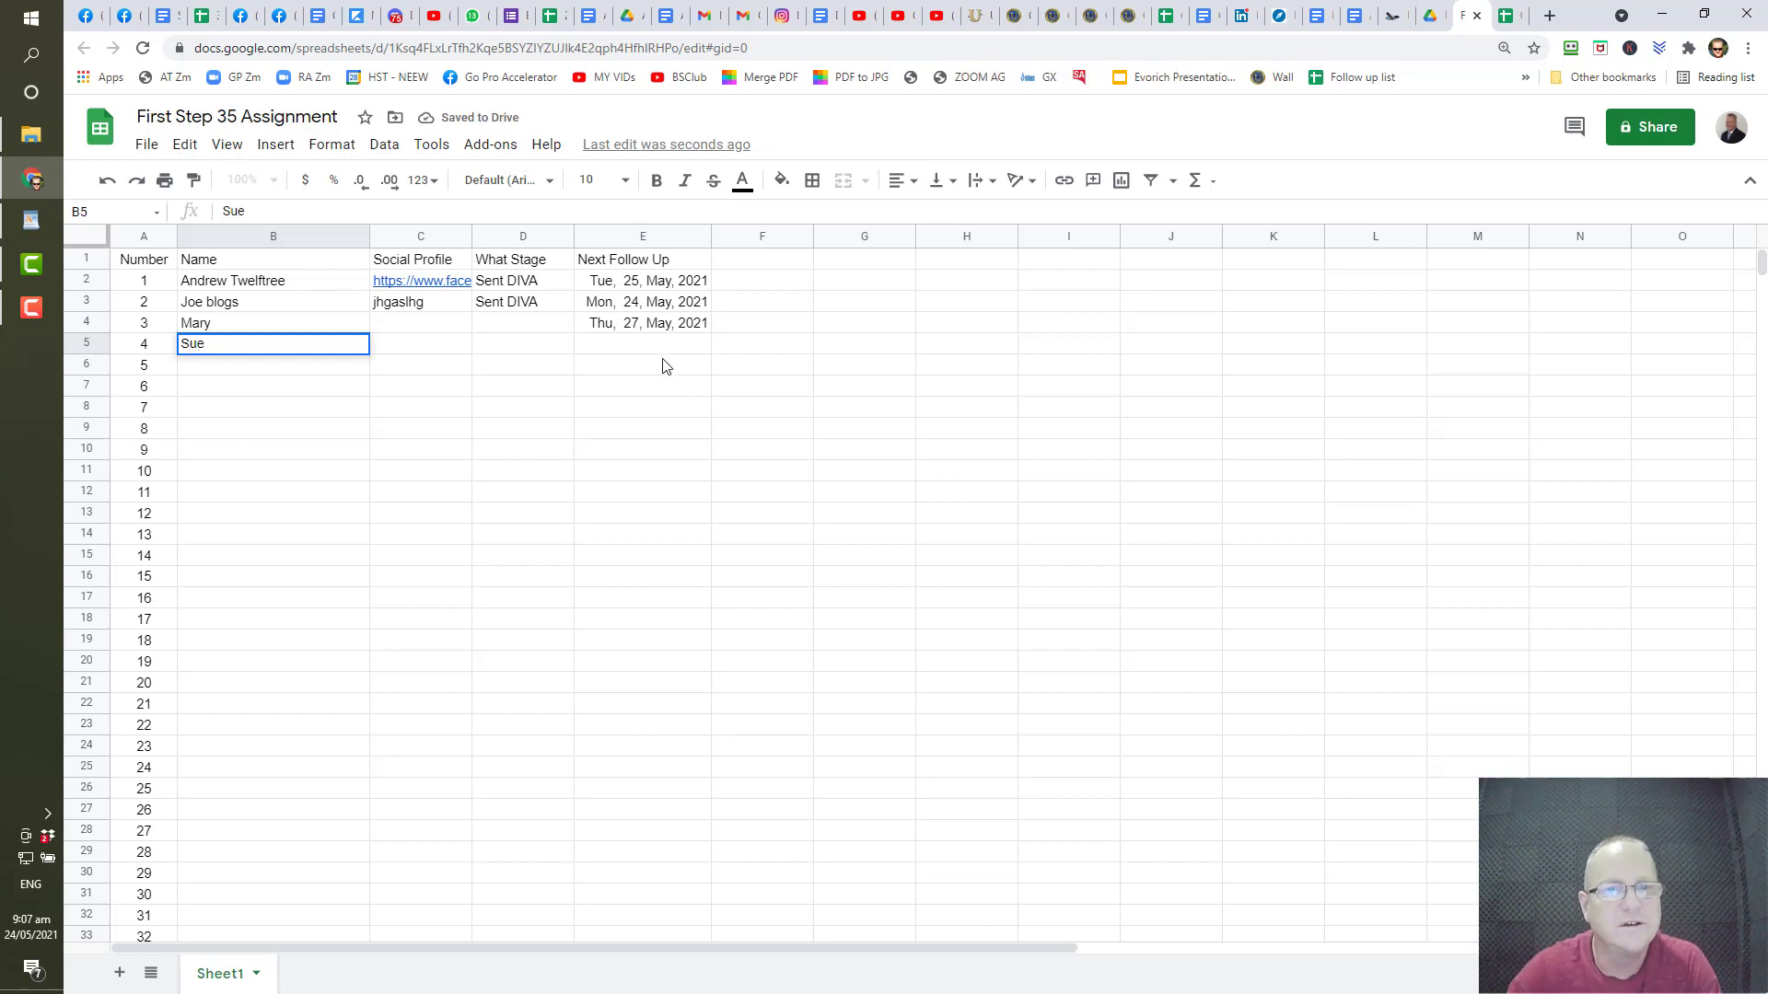
pyautogui.click(662, 358)
pyautogui.write('5')
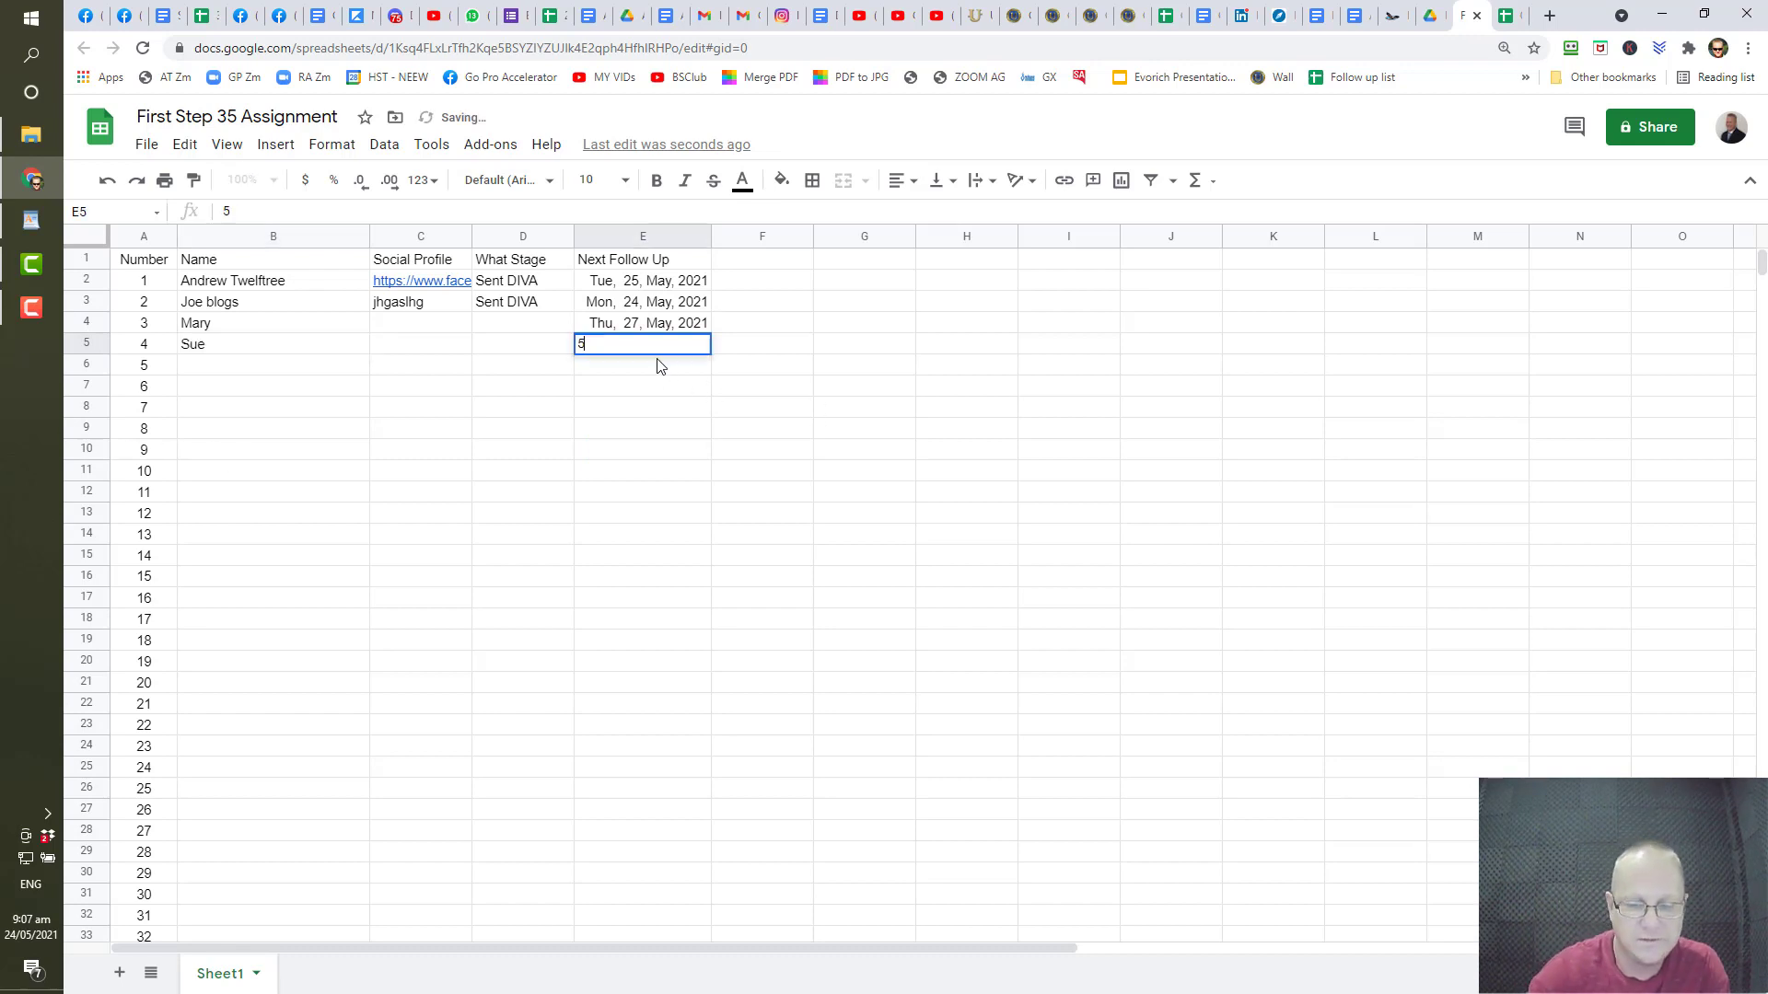
pyautogui.write('/')
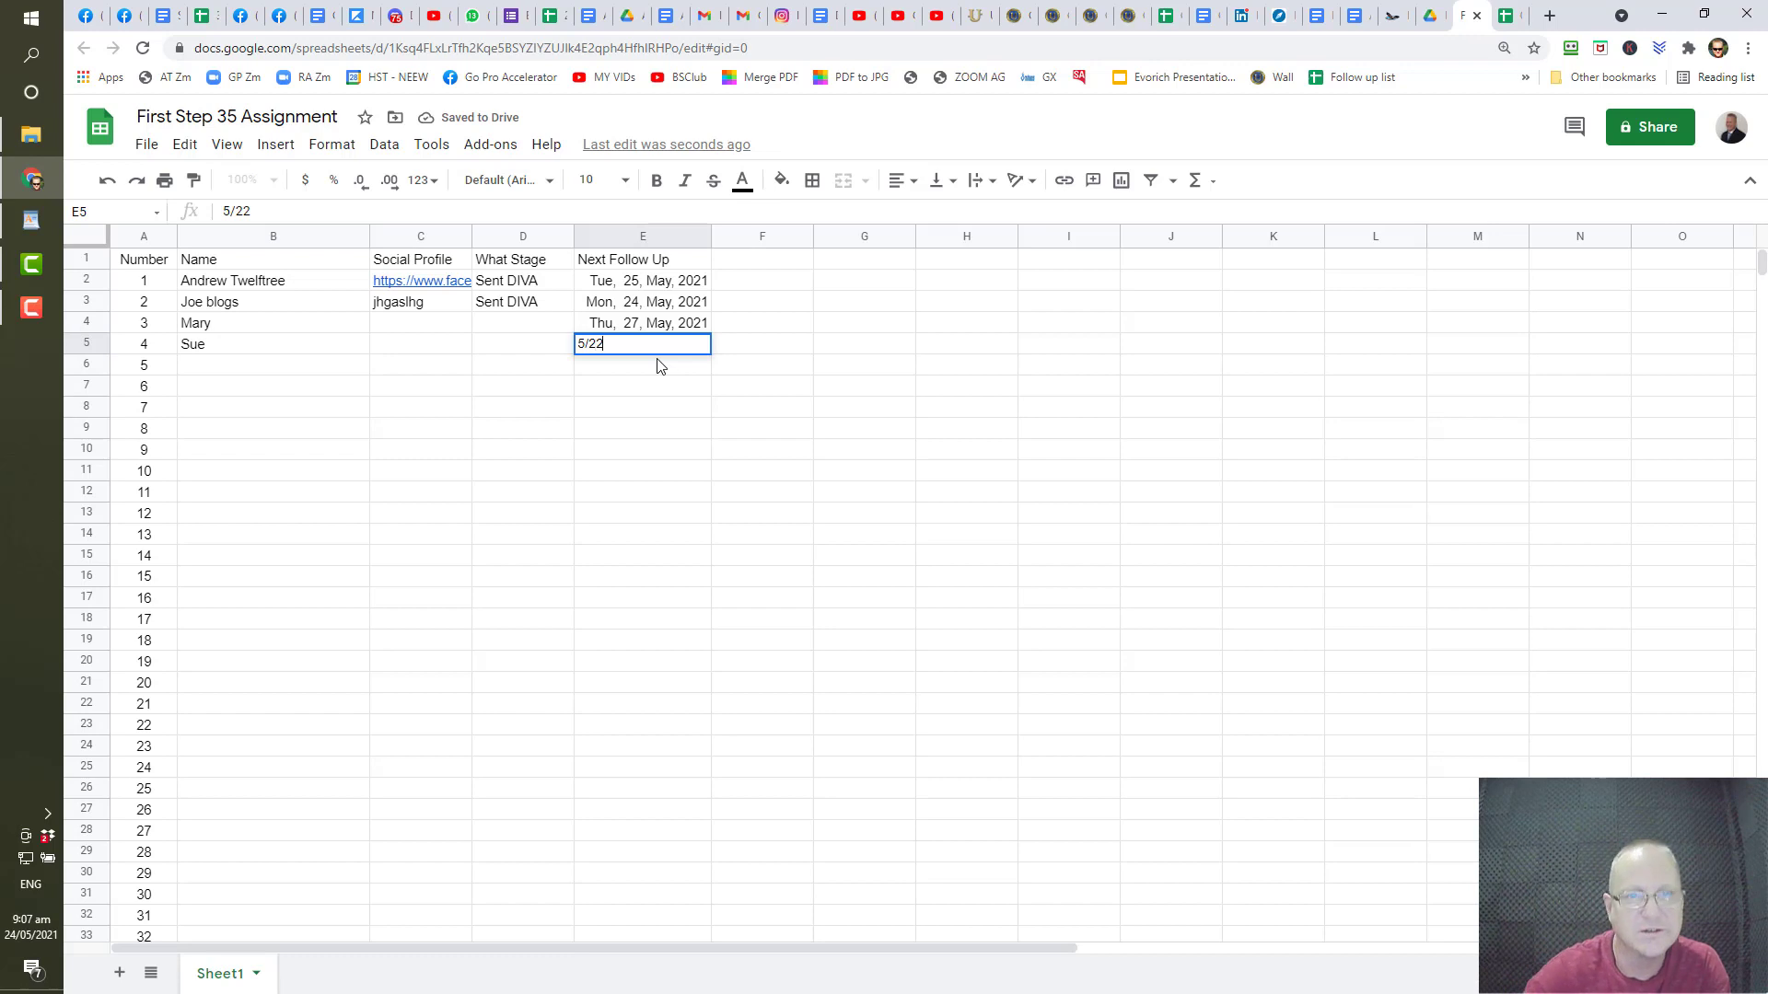
pyautogui.write('22')
pyautogui.press('Return')
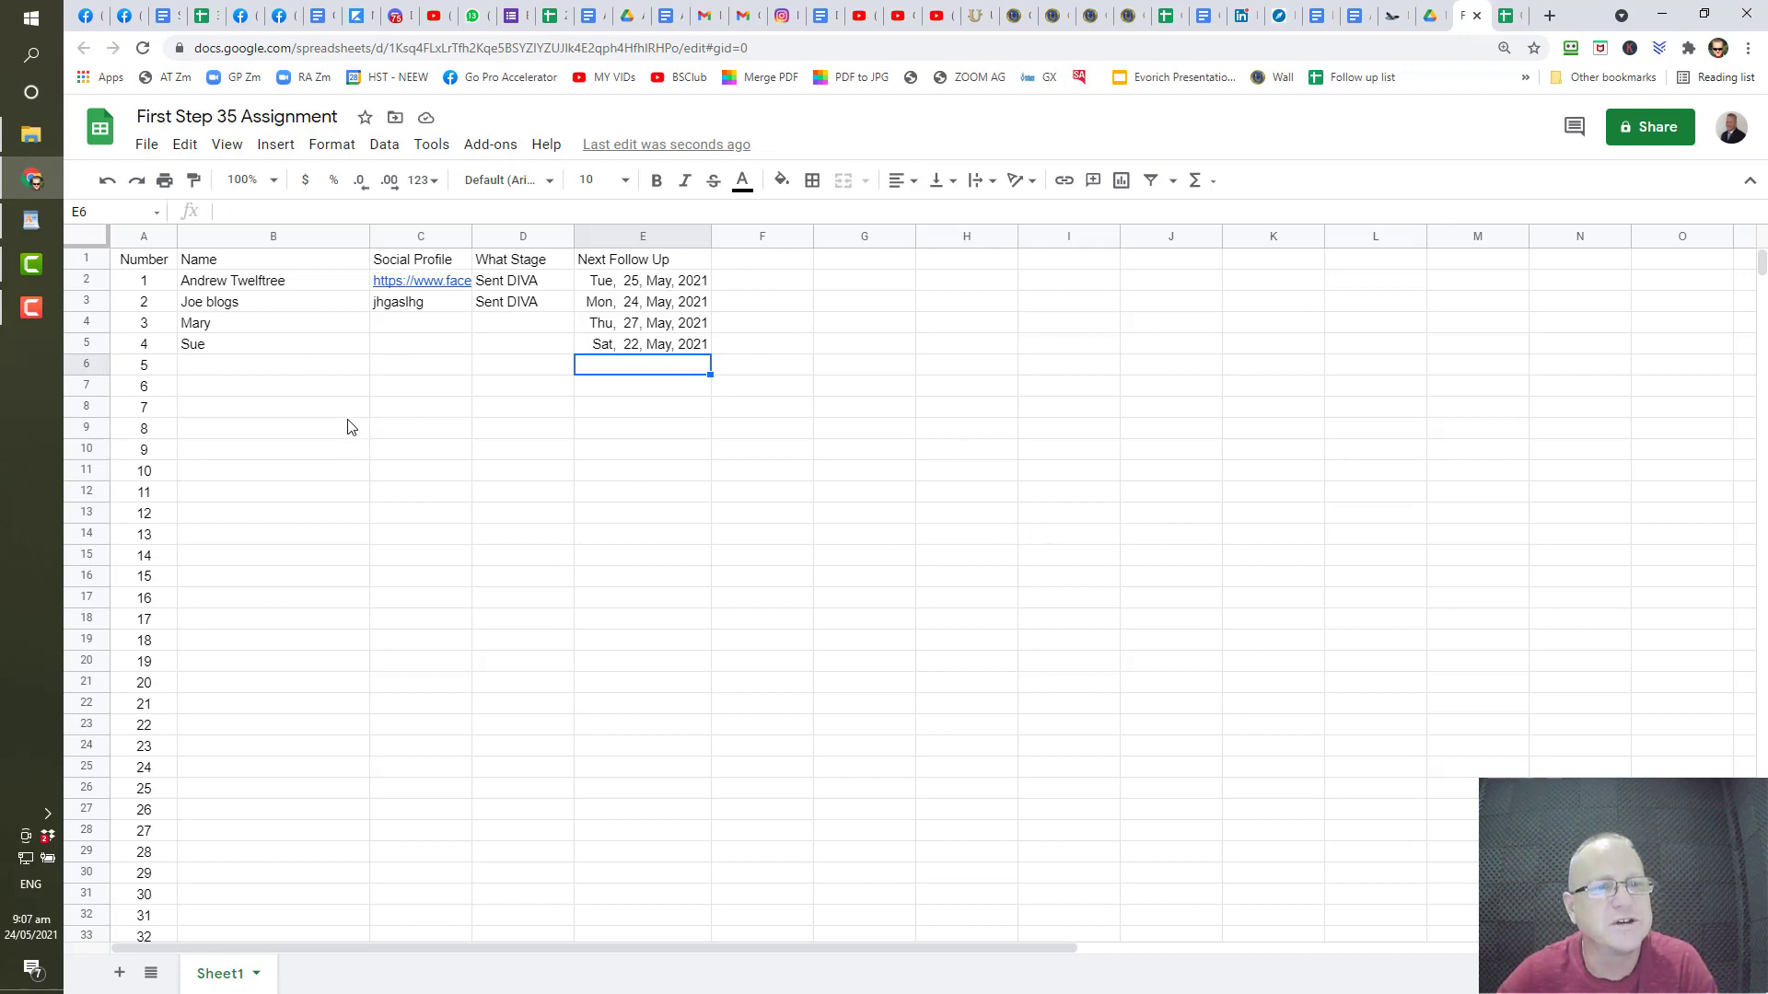
# - Sort B2:E5 ascending by the Next Follow Up column, with a header row ticked
pyautogui.moveTo(211, 284); pyautogui.dragTo(640, 350)
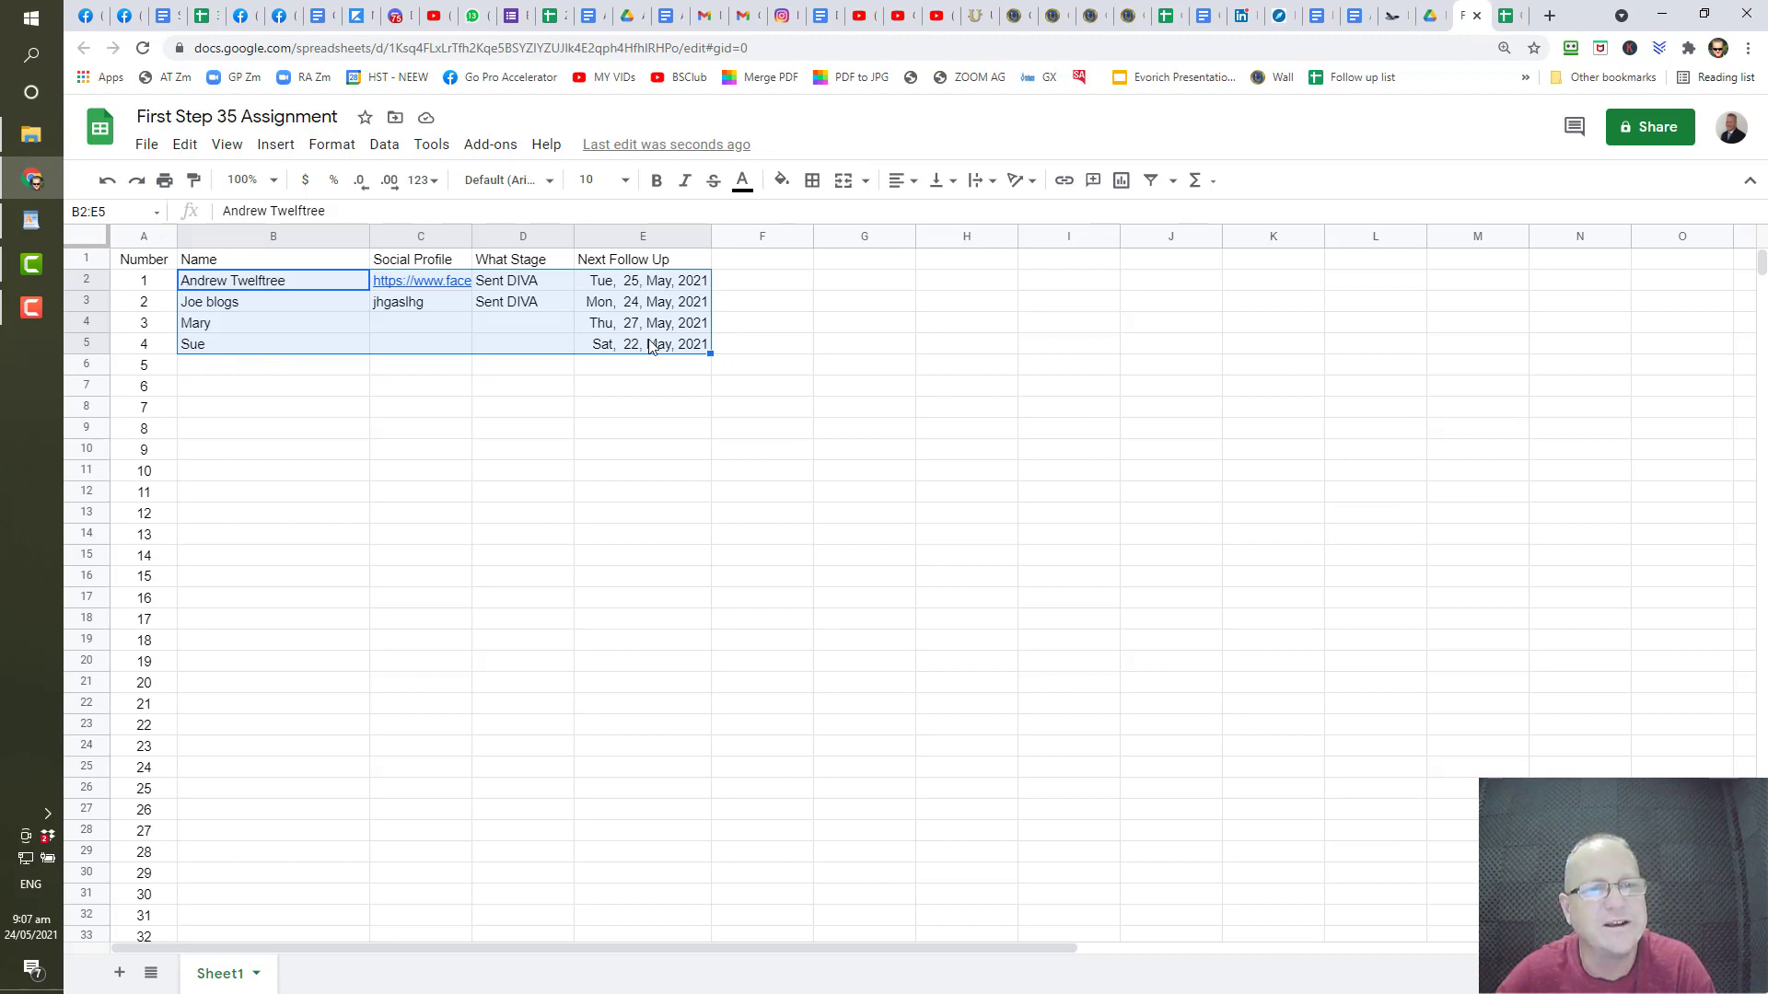
pyautogui.click(386, 146)
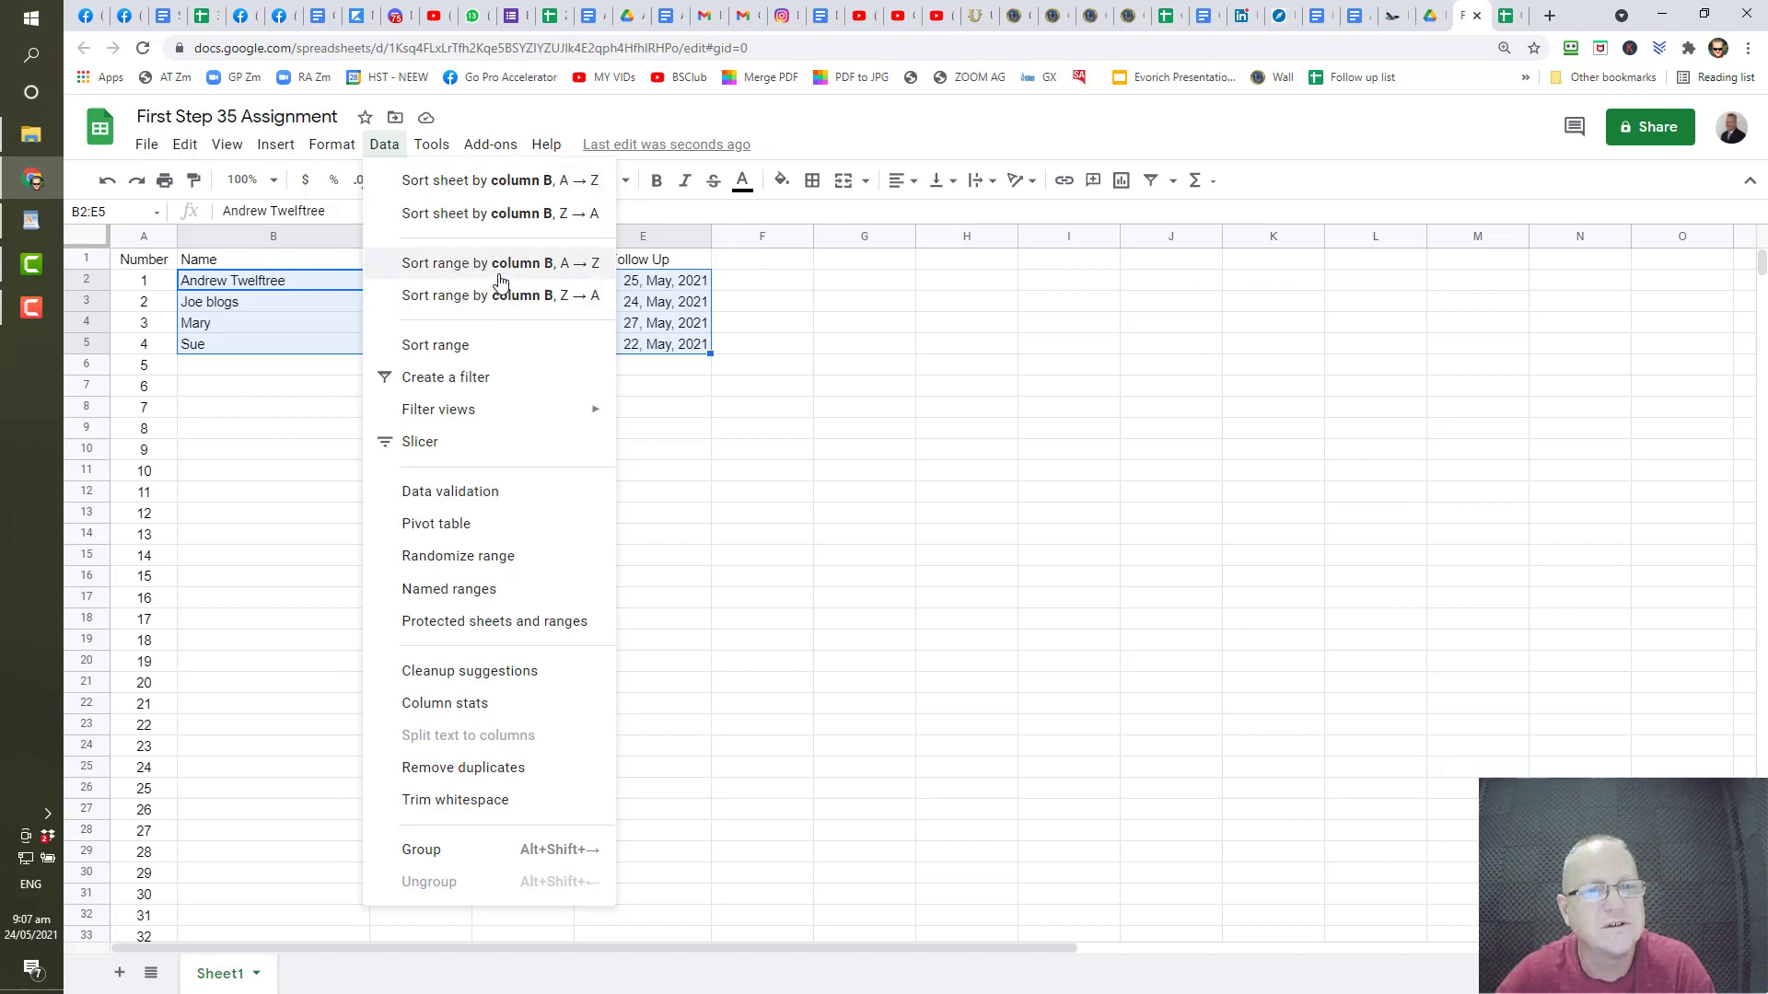
pyautogui.click(455, 348)
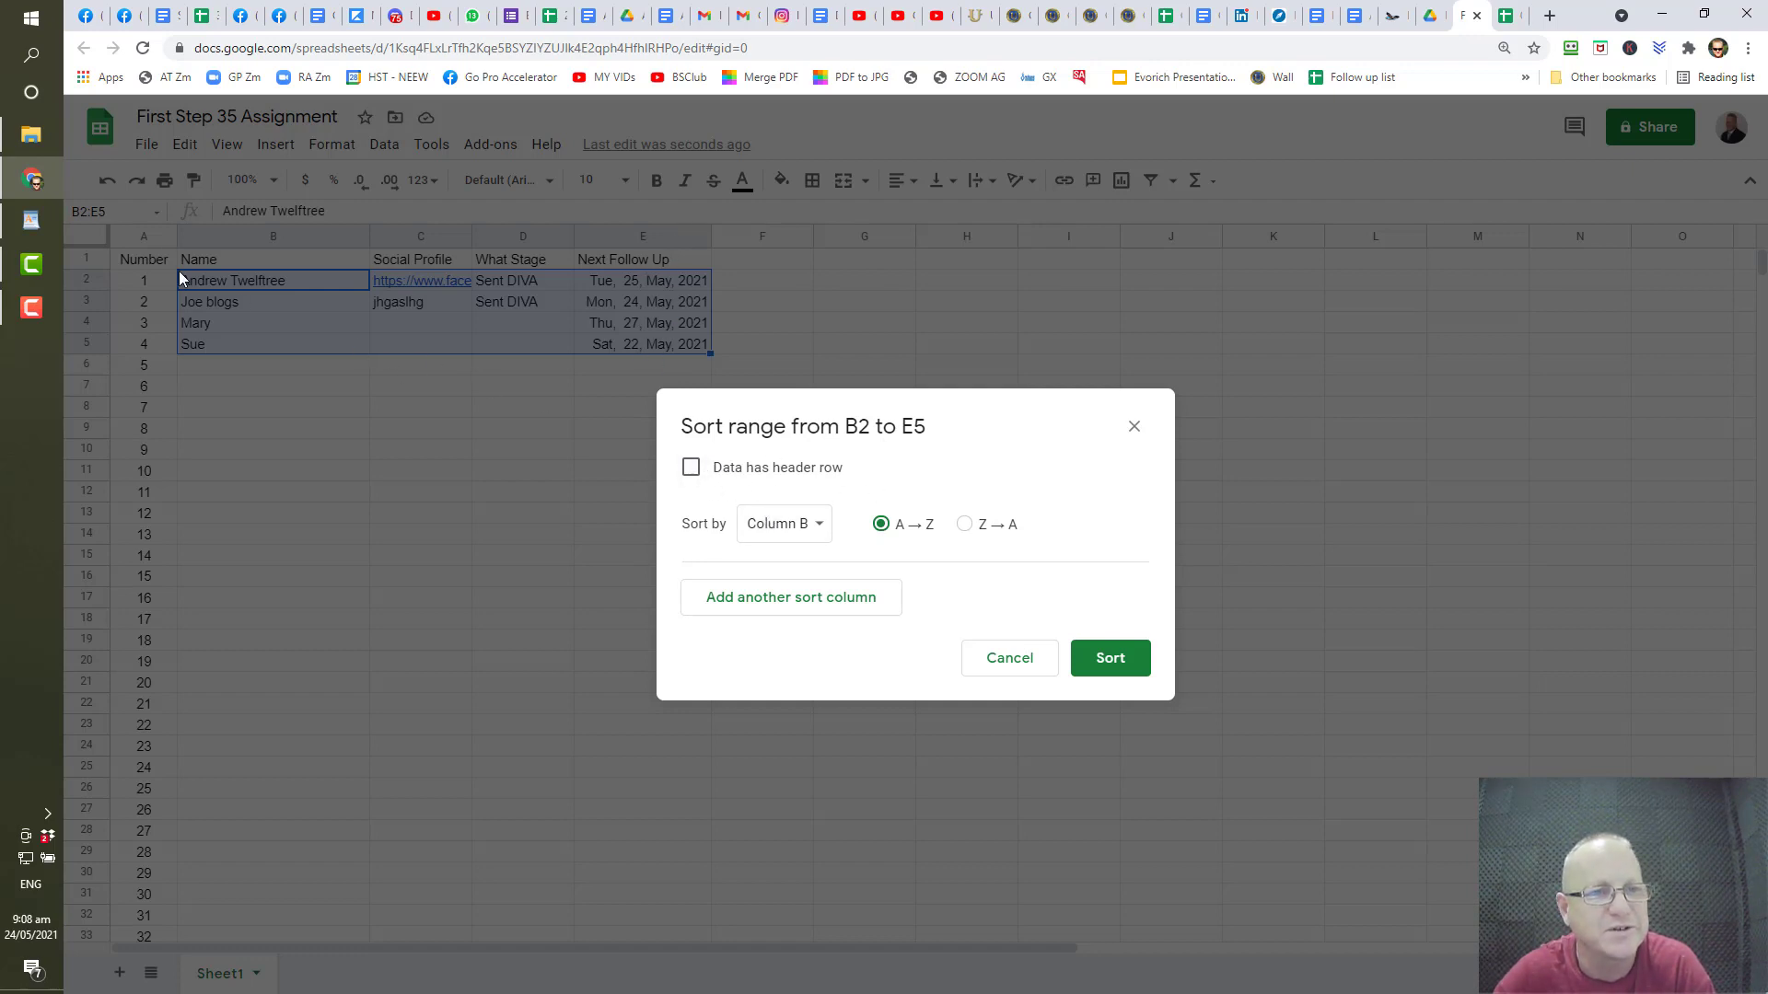
pyautogui.click(694, 470)
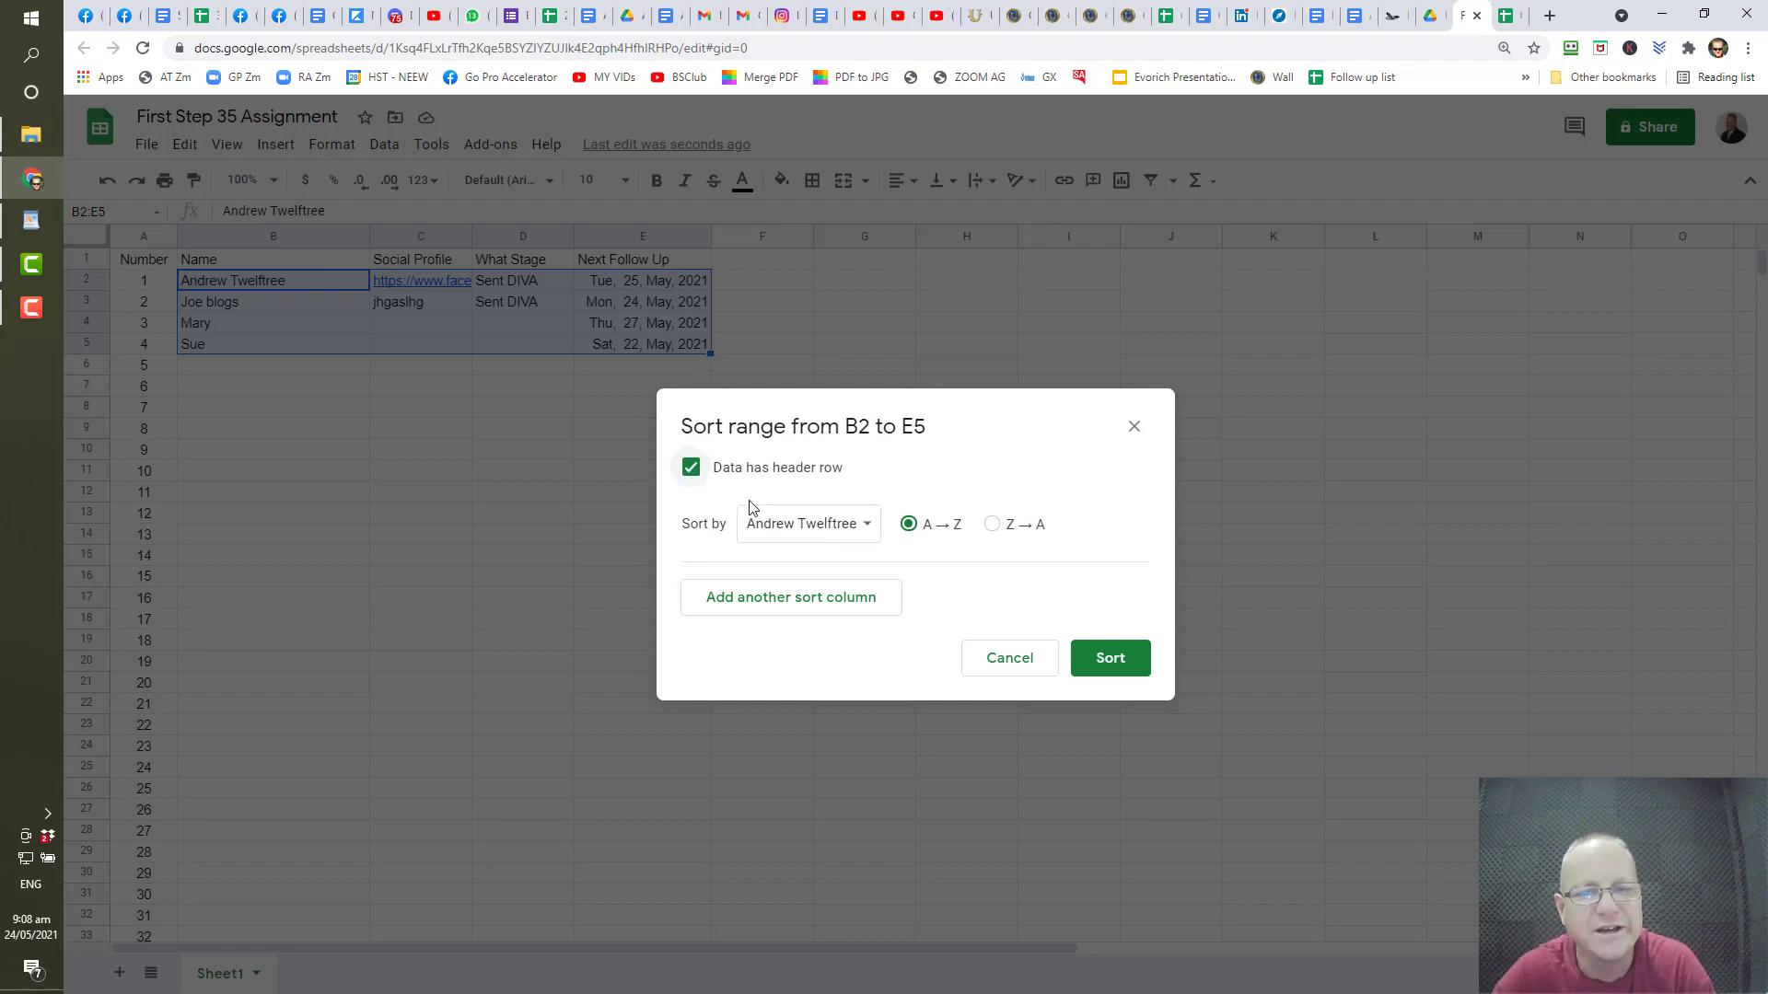
pyautogui.click(810, 524)
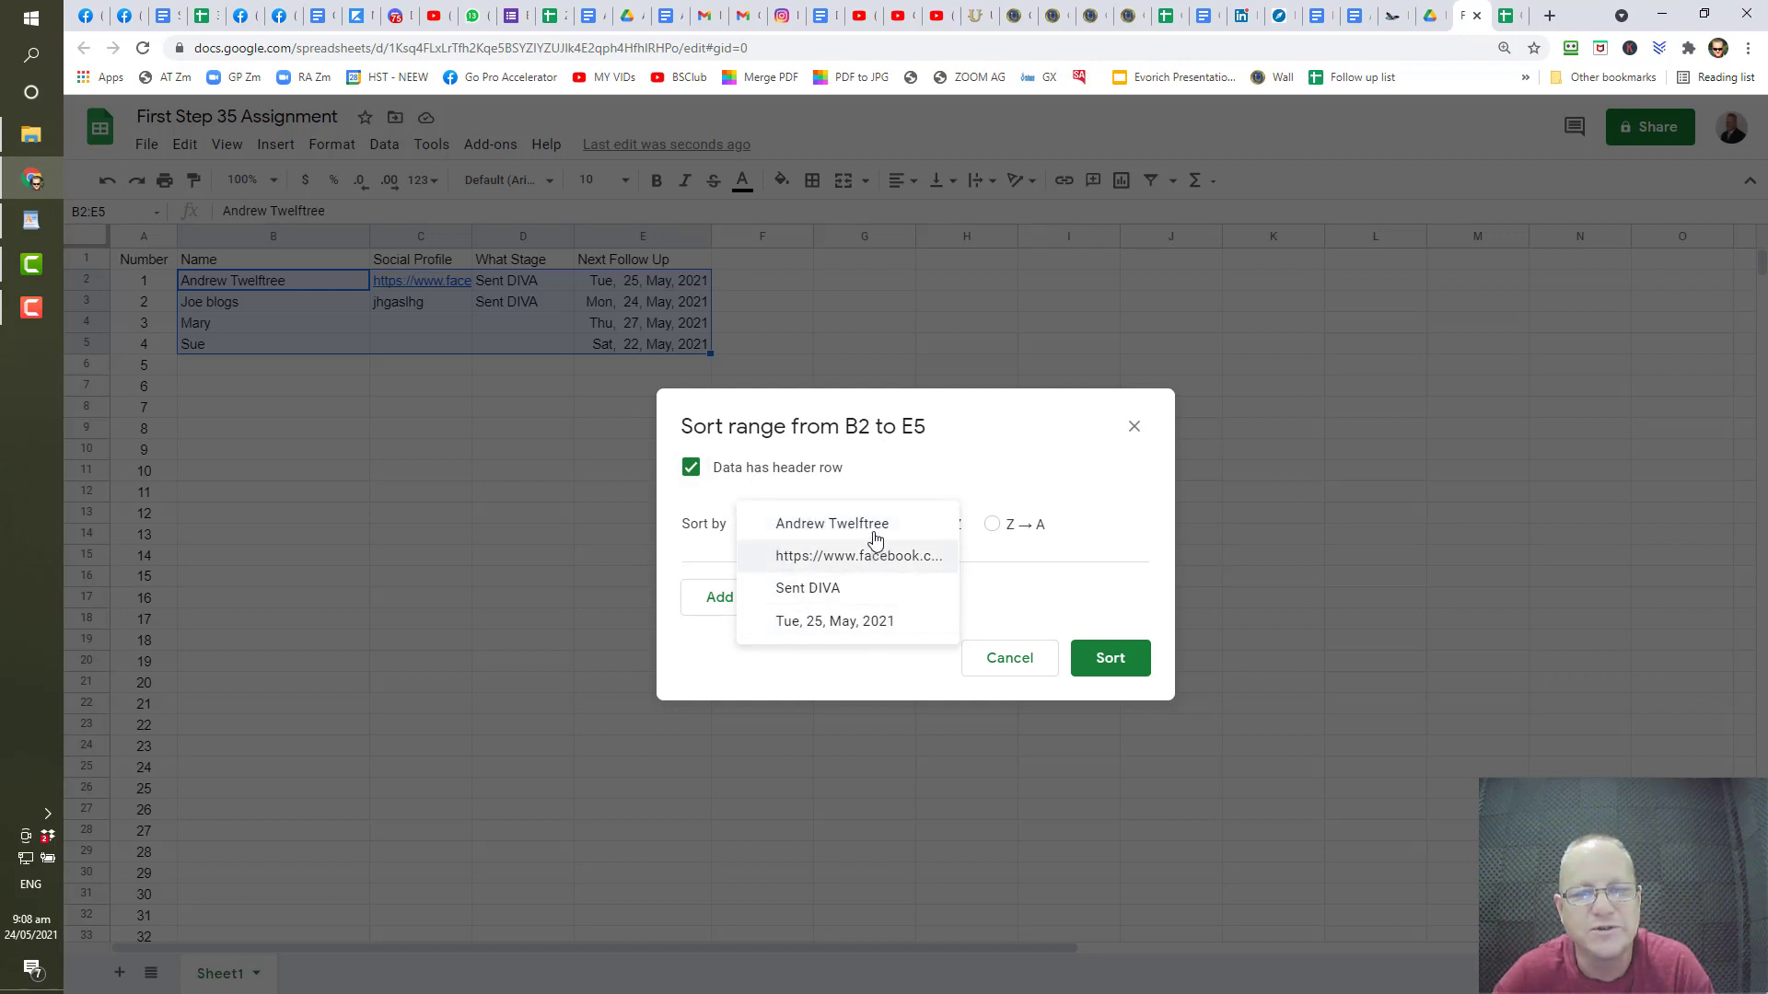
pyautogui.click(845, 626)
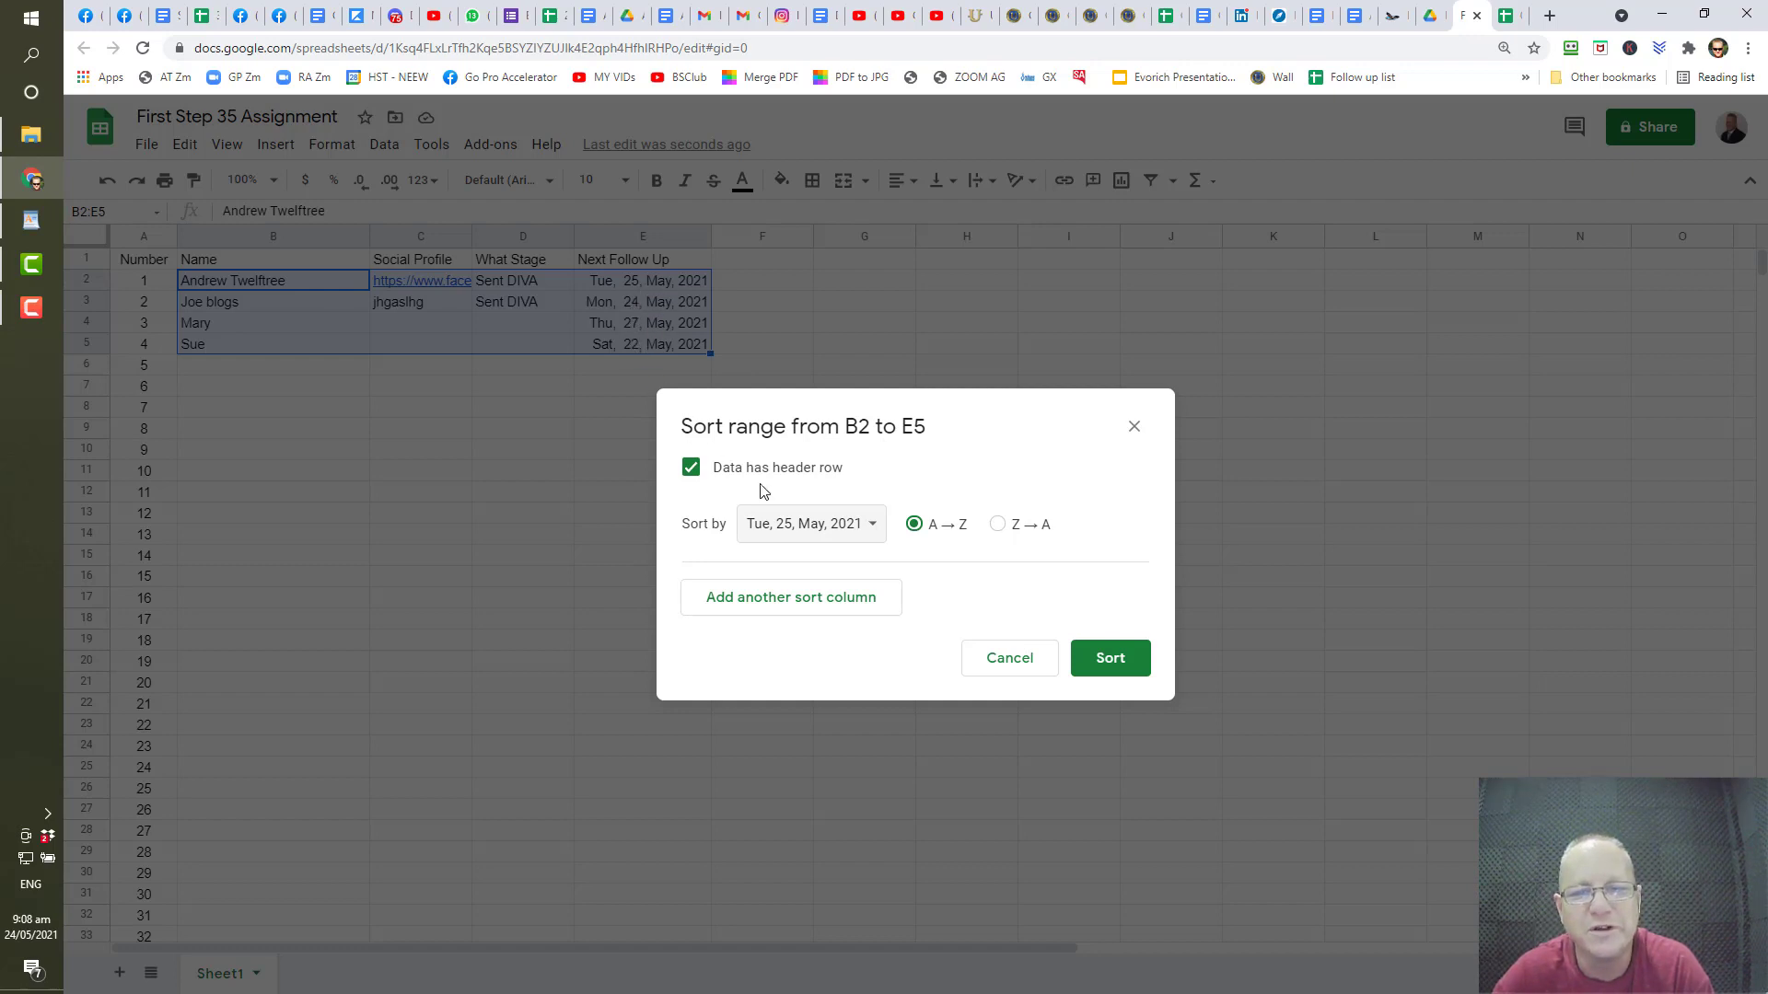
pyautogui.click(1105, 661)
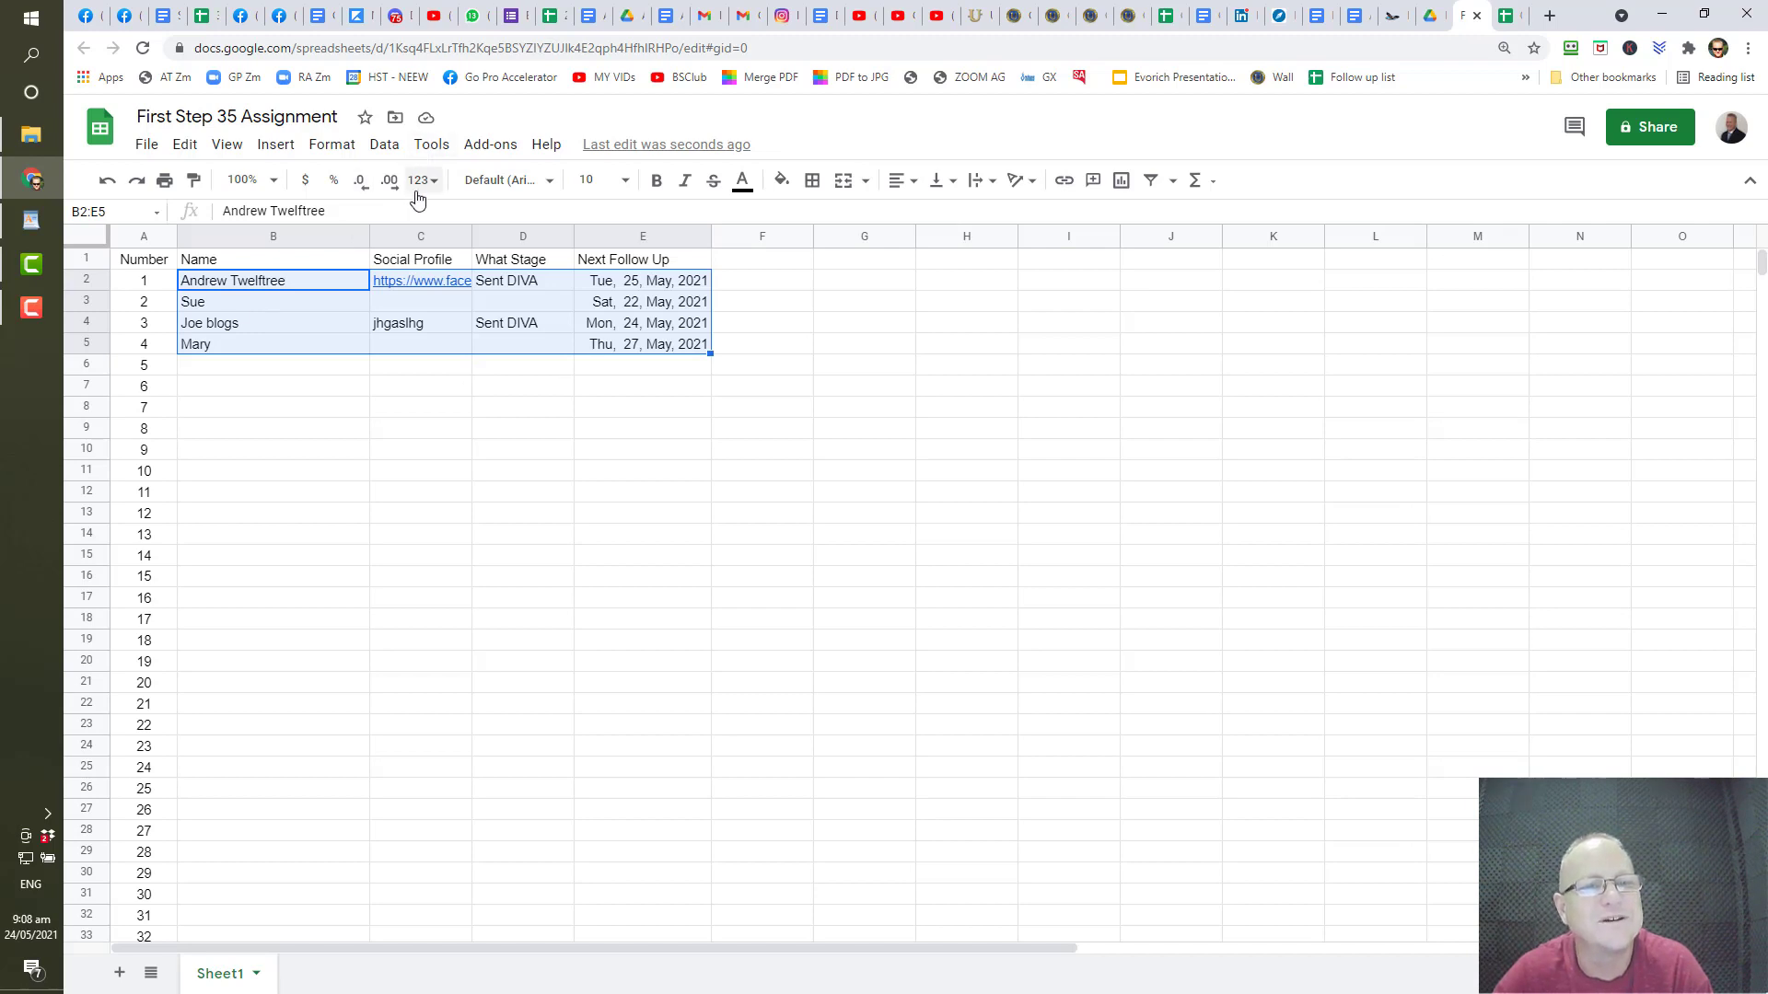
# - Open the Sort range dialog and cancel it without sorting
pyautogui.click(385, 147)
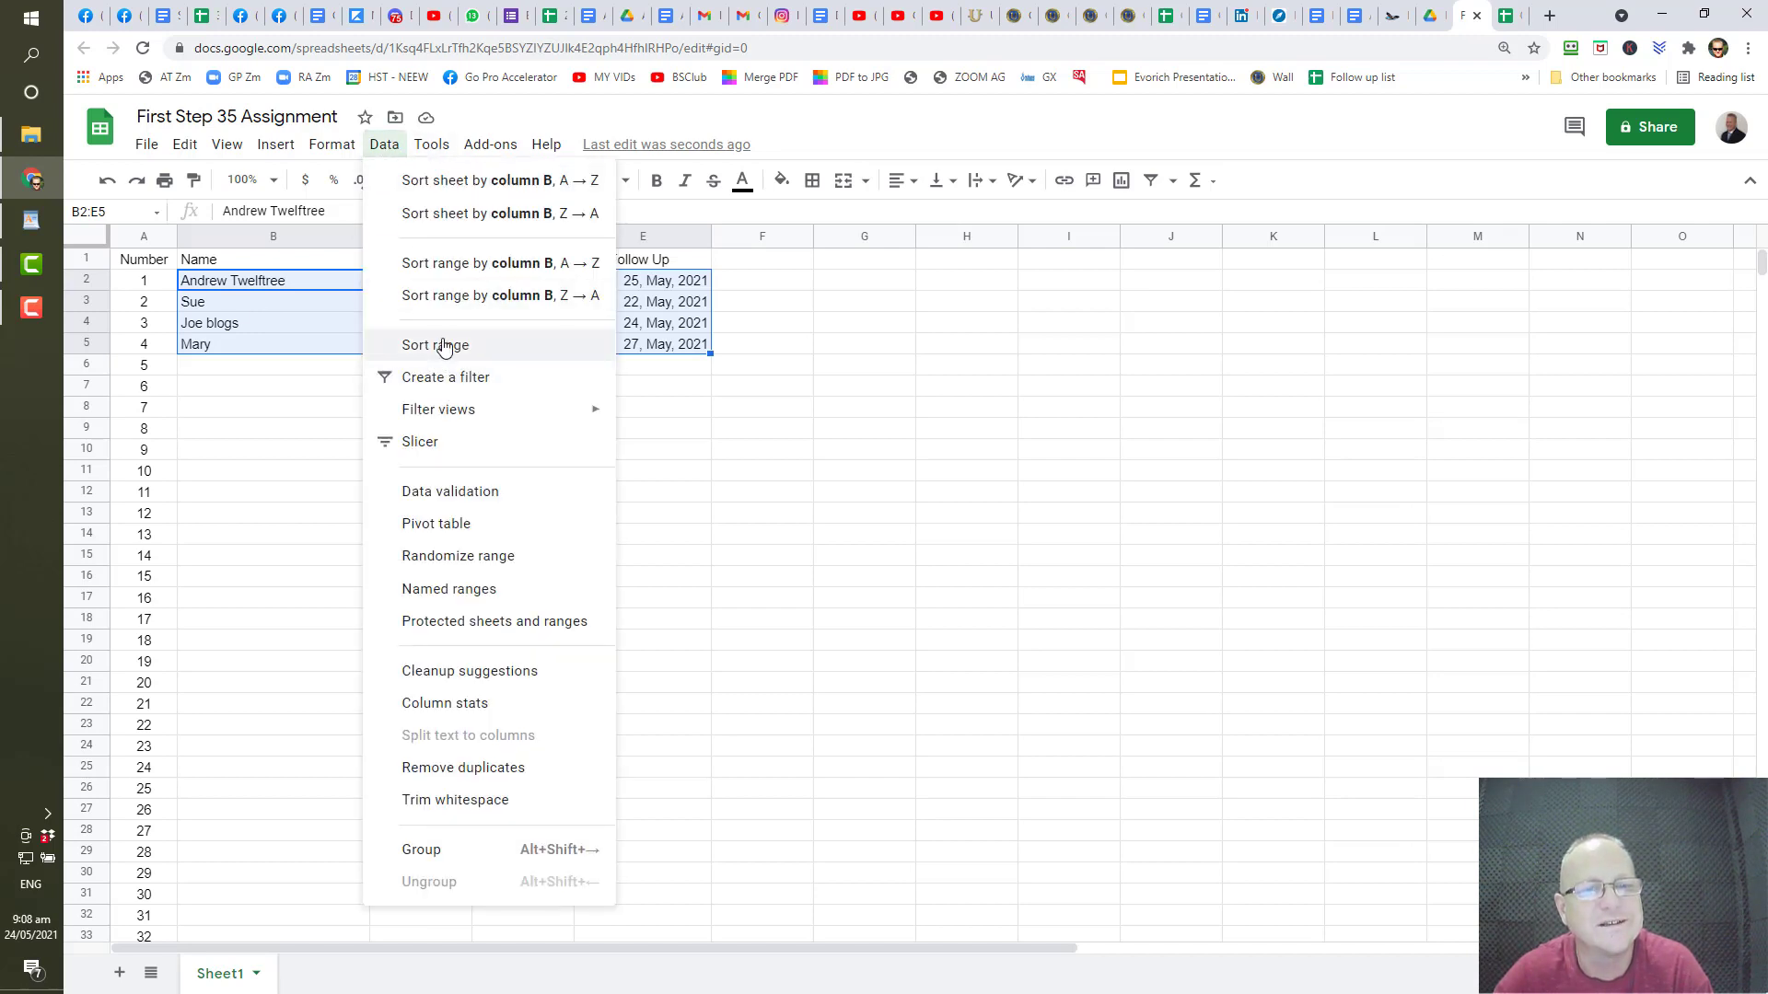
pyautogui.click(444, 345)
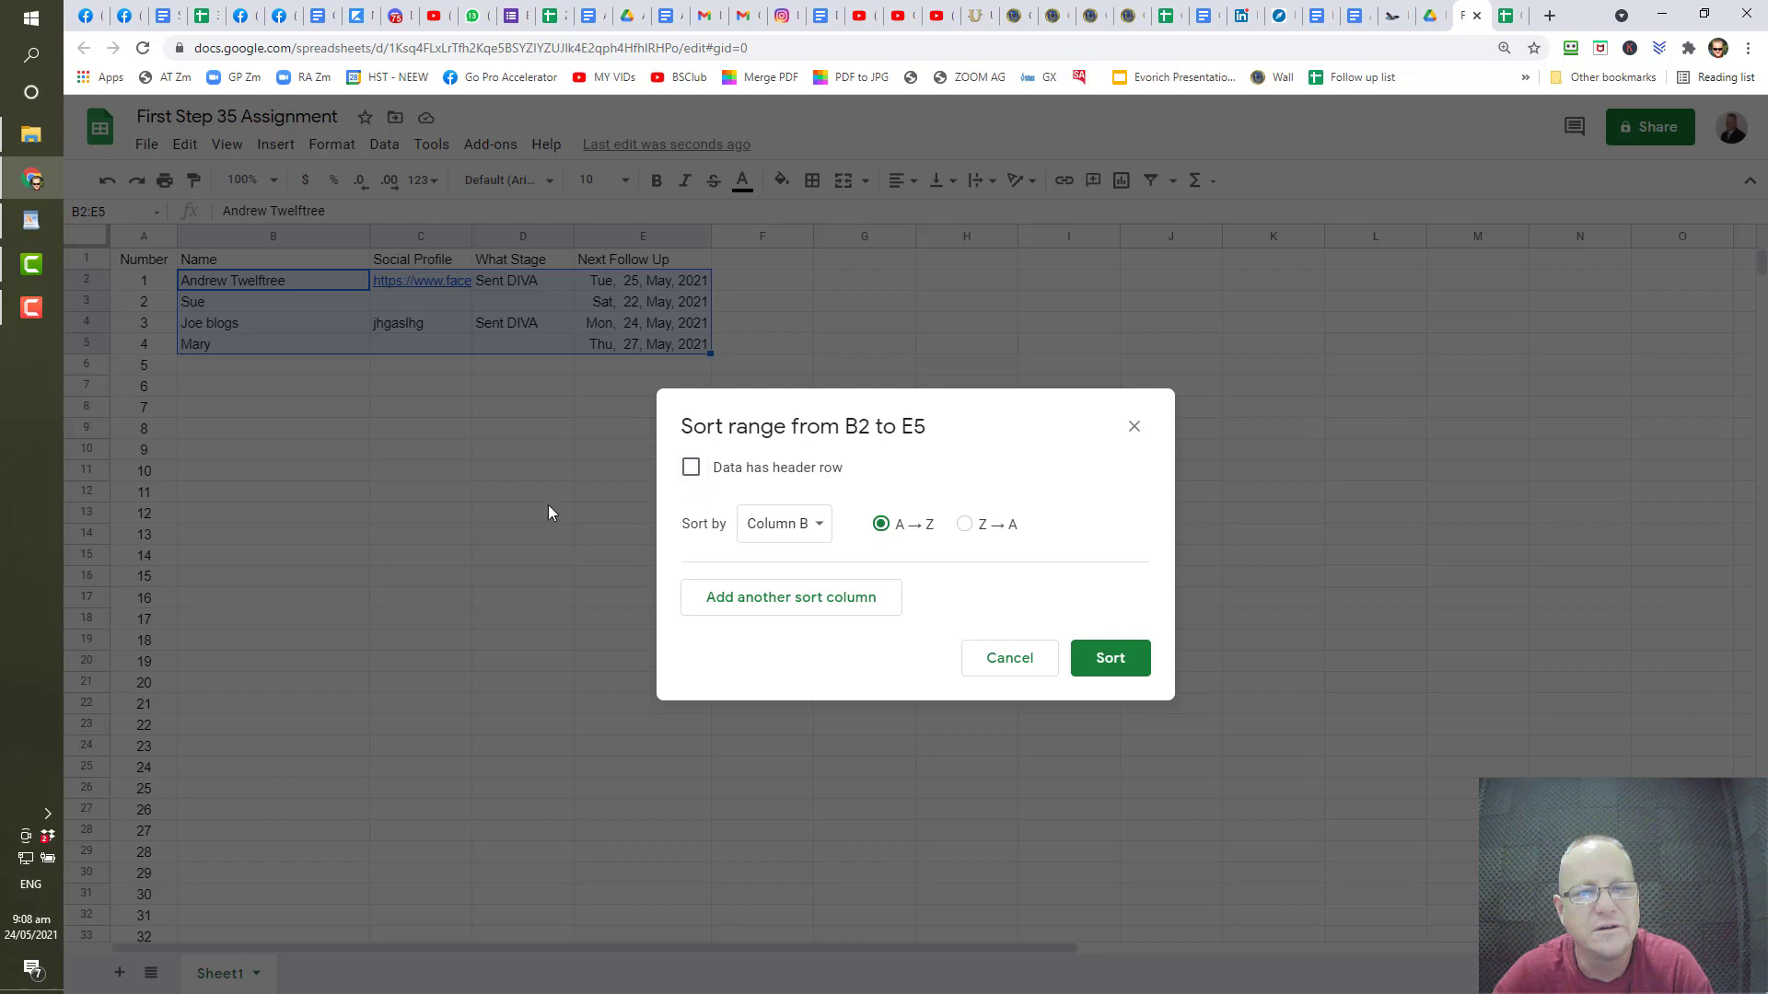
pyautogui.click(1132, 428)
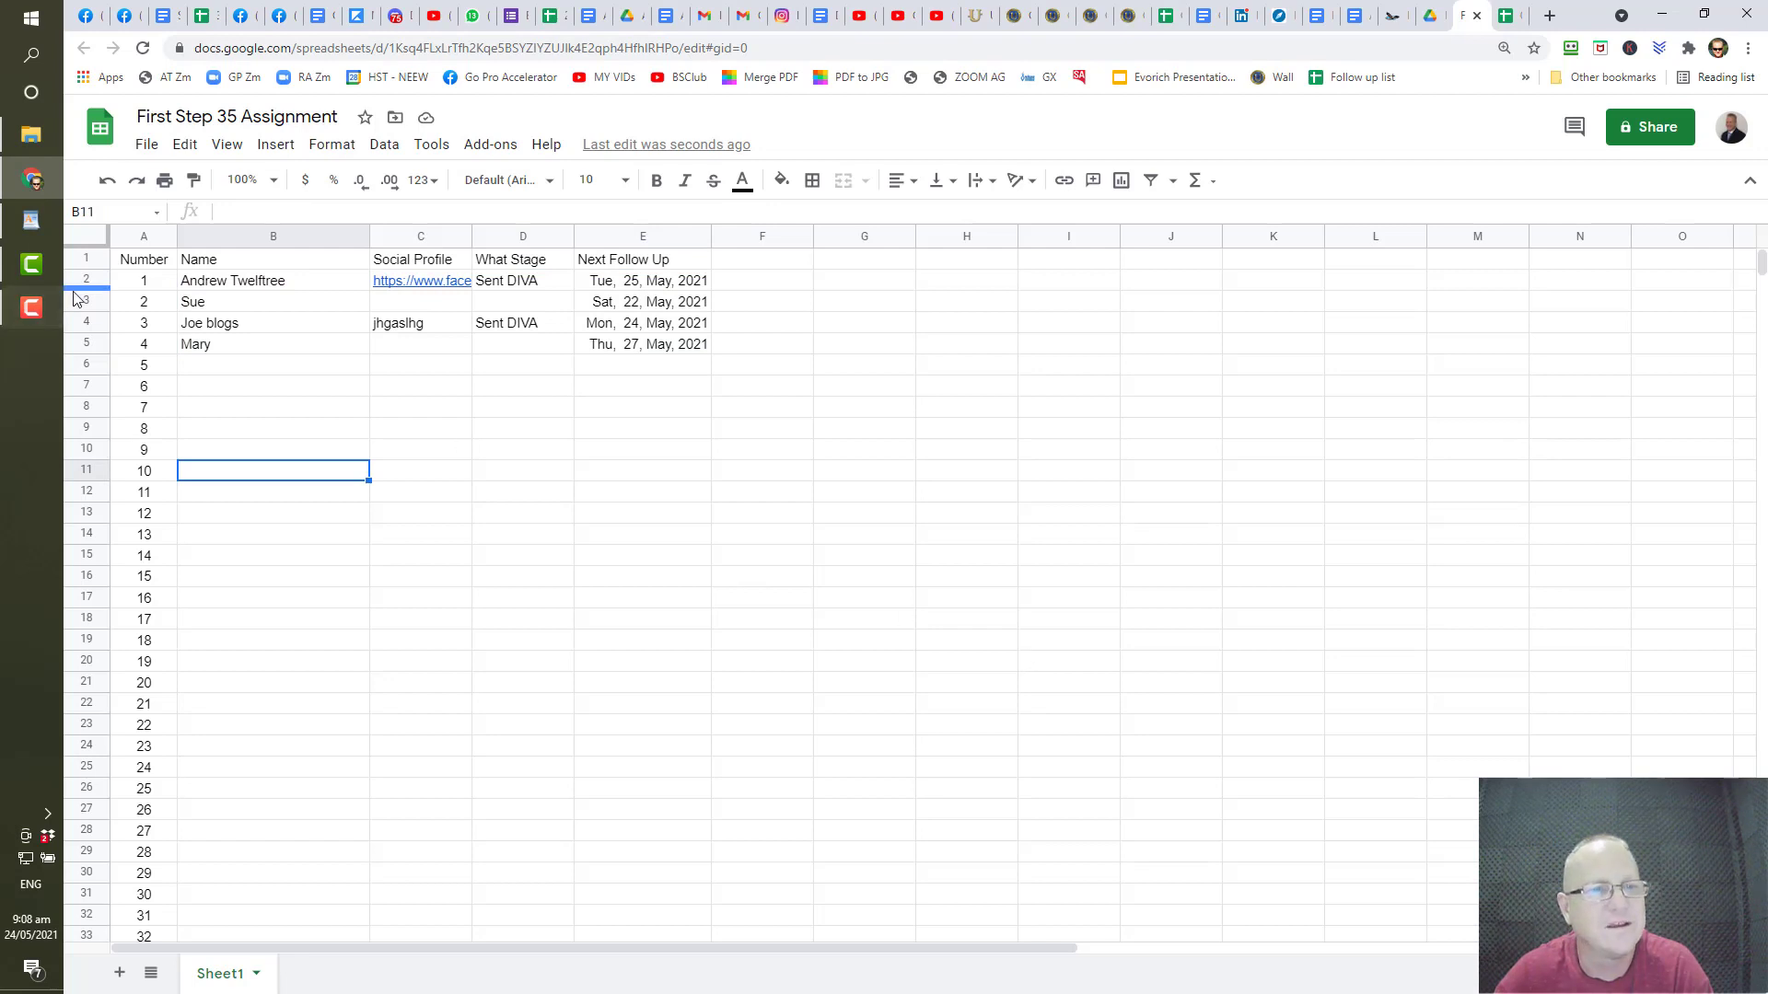
pyautogui.click(317, 410)
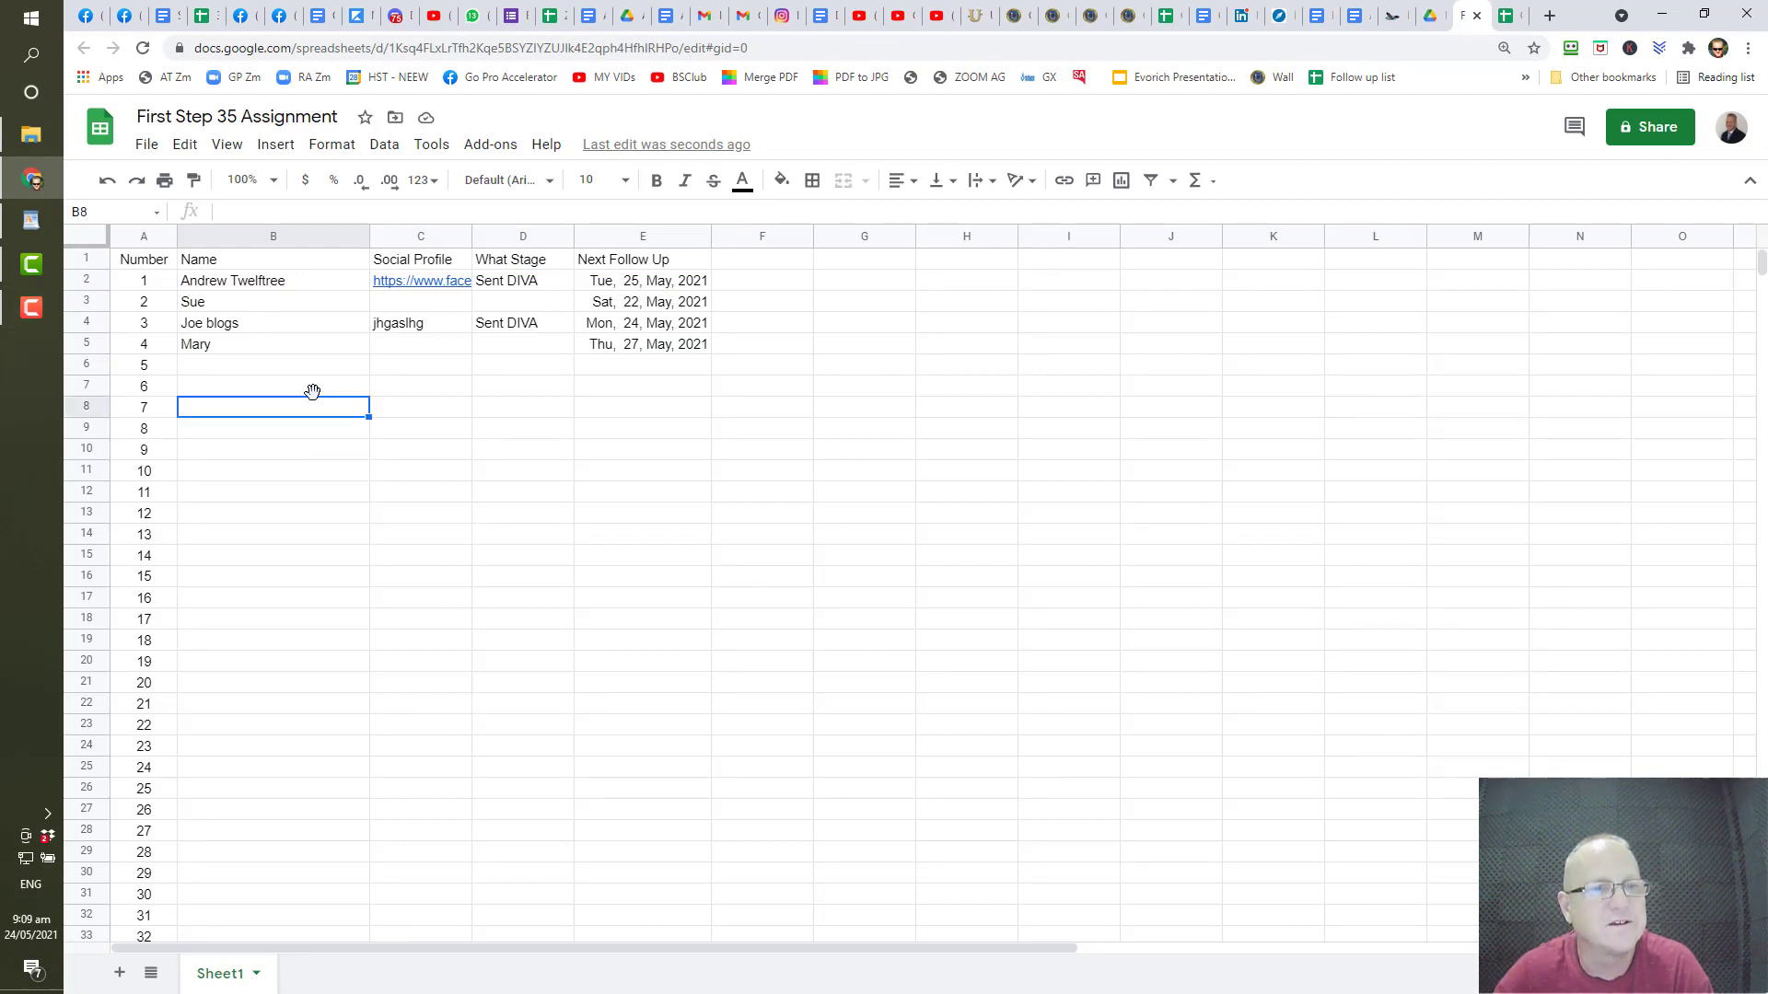
# - Re-sort B1:E5 ascending by Next Follow Up, treating row 1 as the header
pyautogui.moveTo(240, 263); pyautogui.dragTo(615, 348)
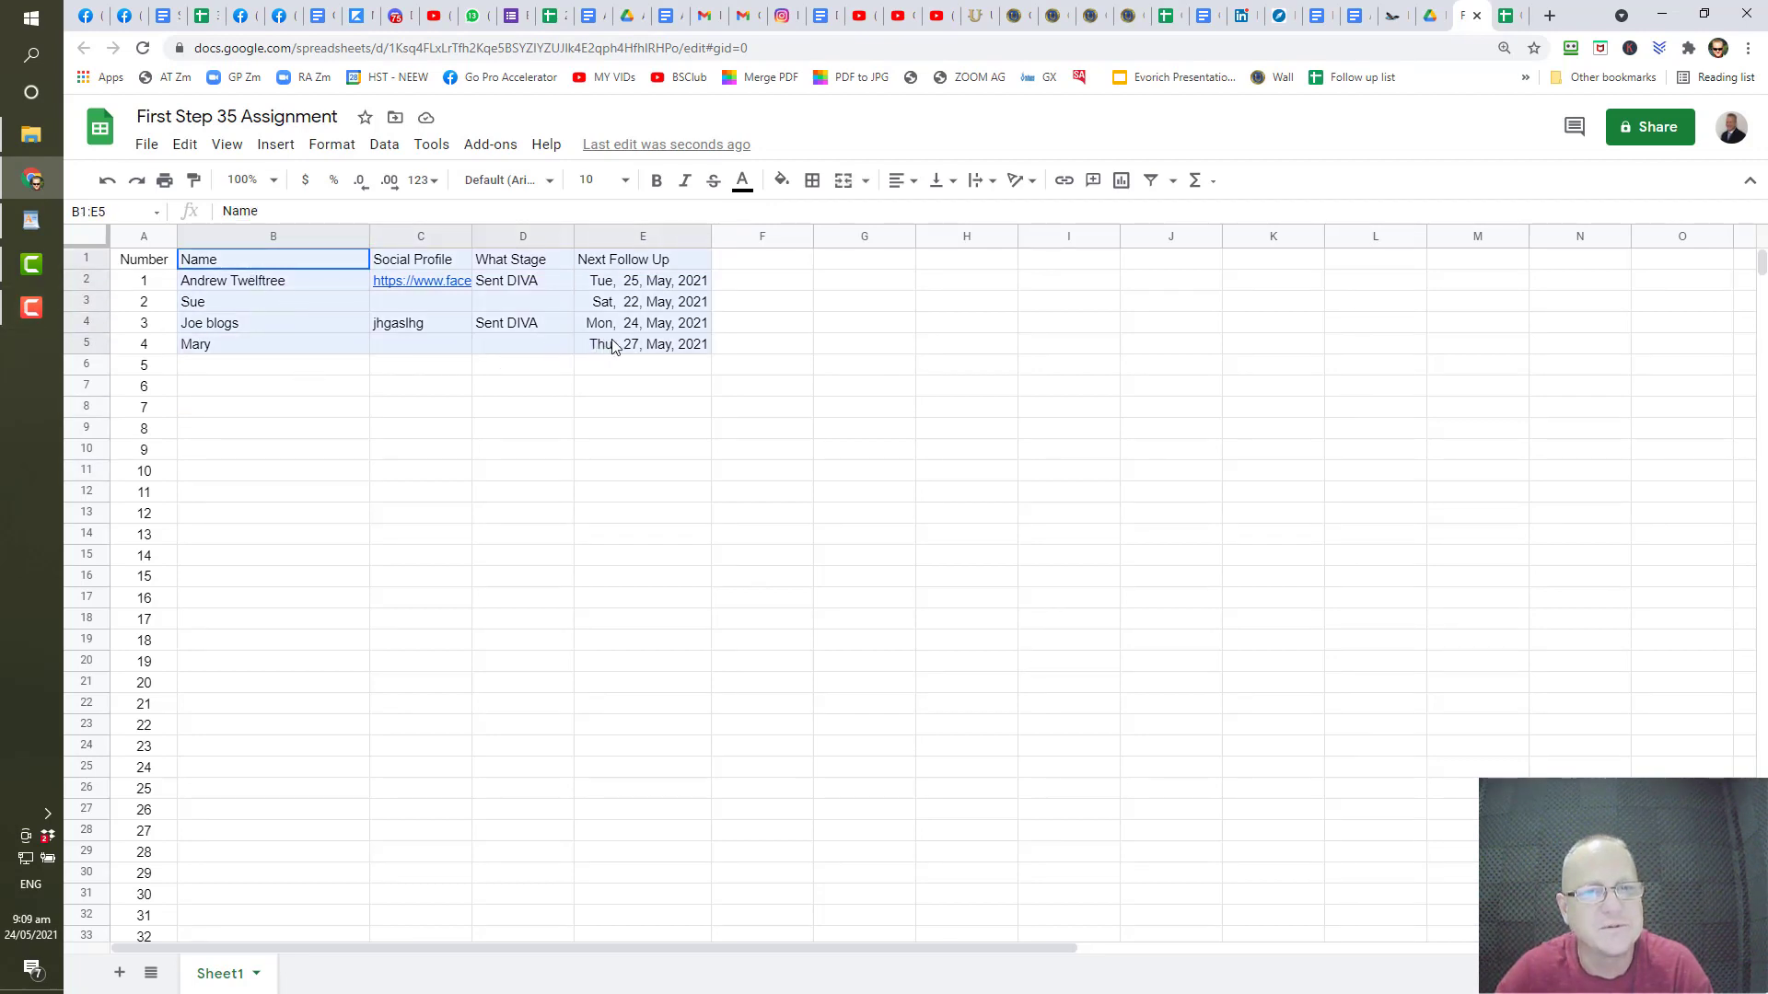
pyautogui.click(384, 145)
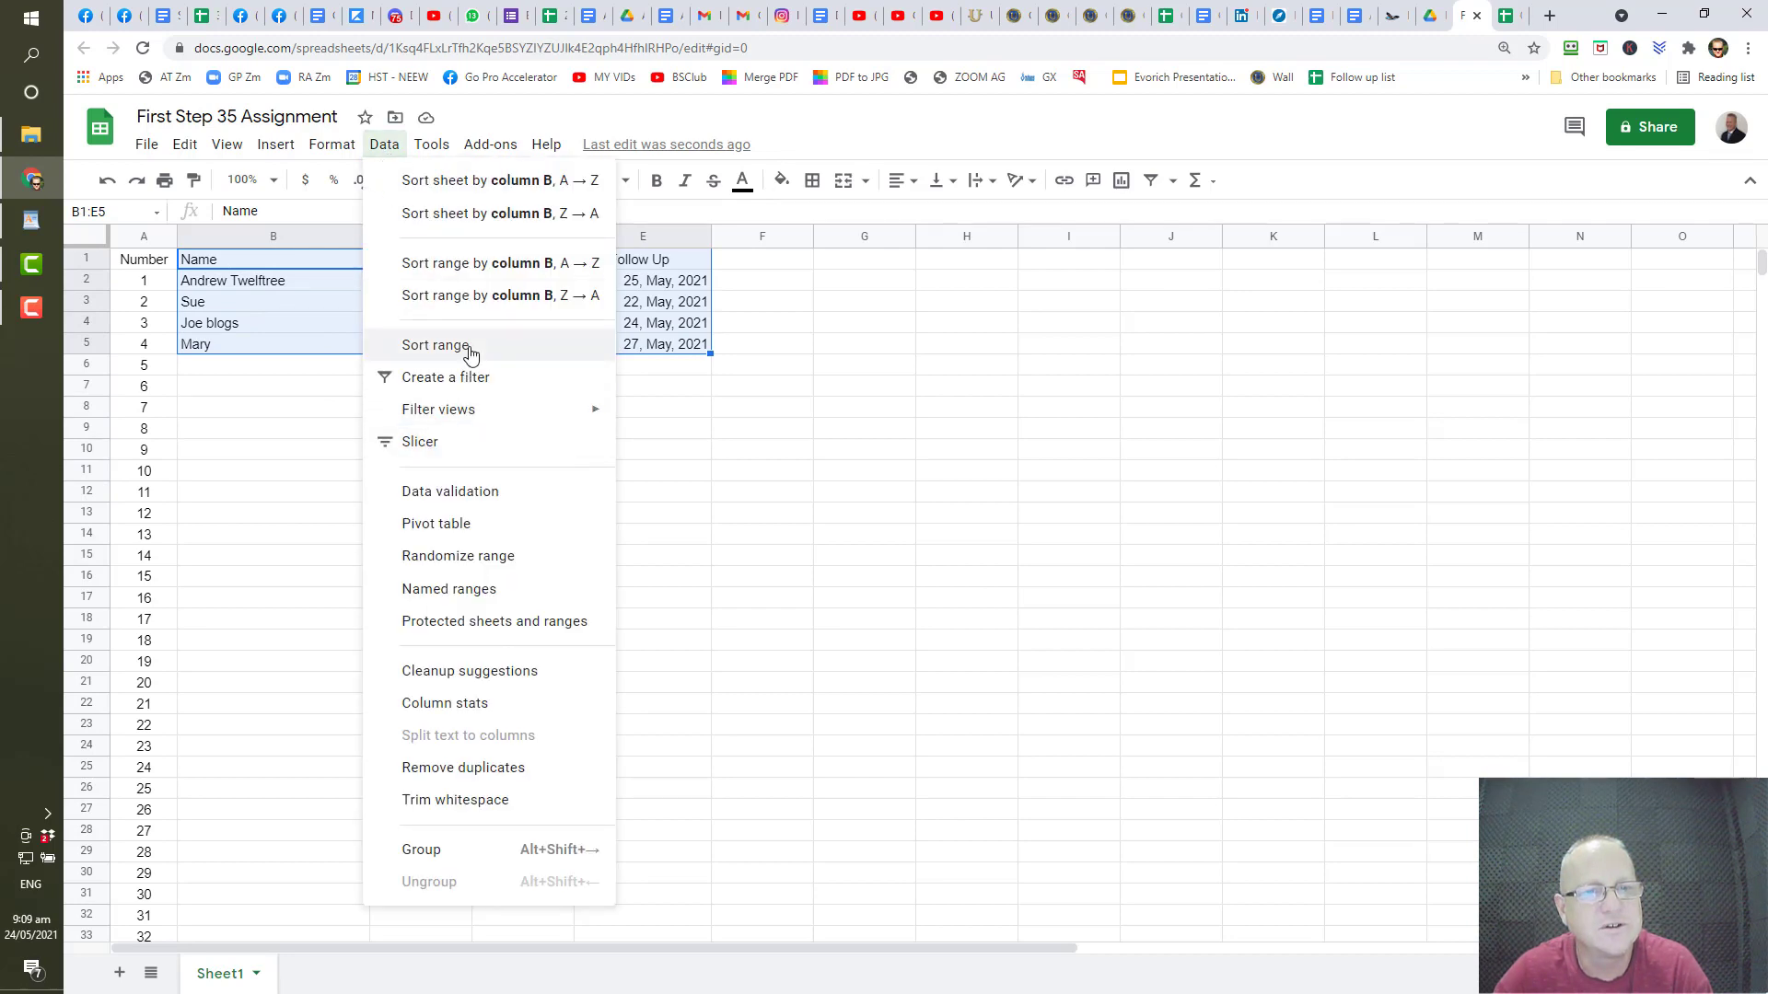
pyautogui.click(468, 348)
pyautogui.click(691, 468)
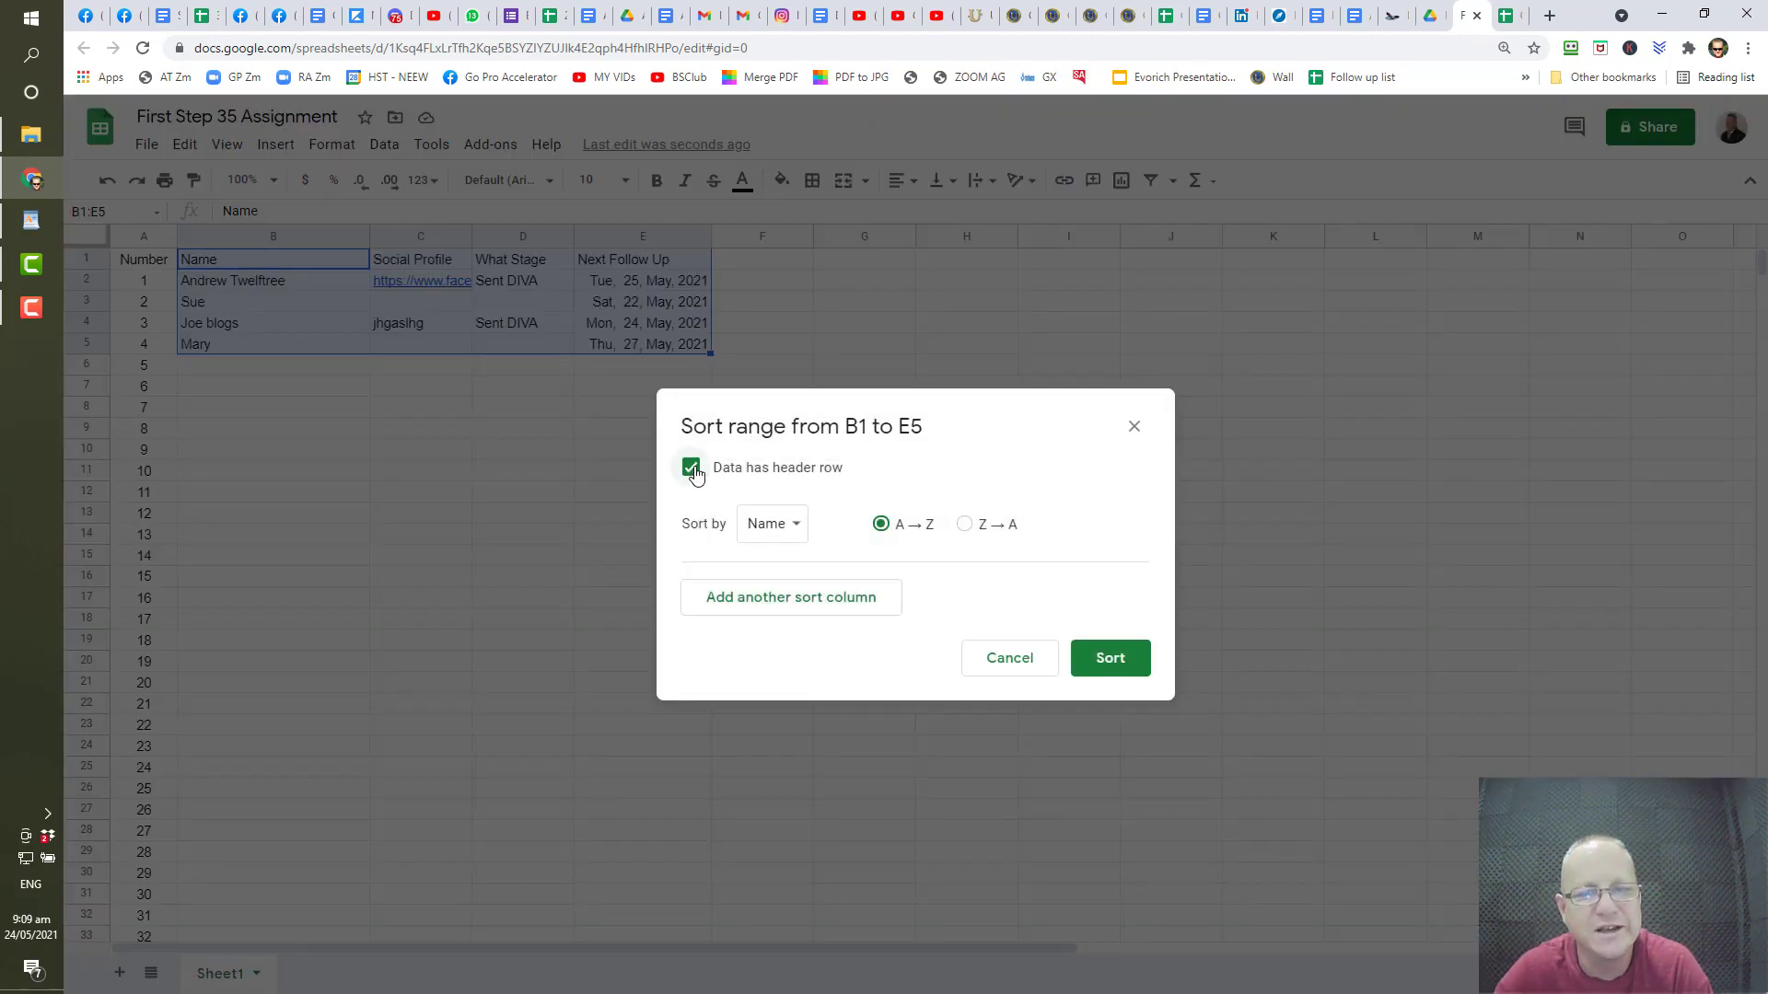
pyautogui.click(754, 527)
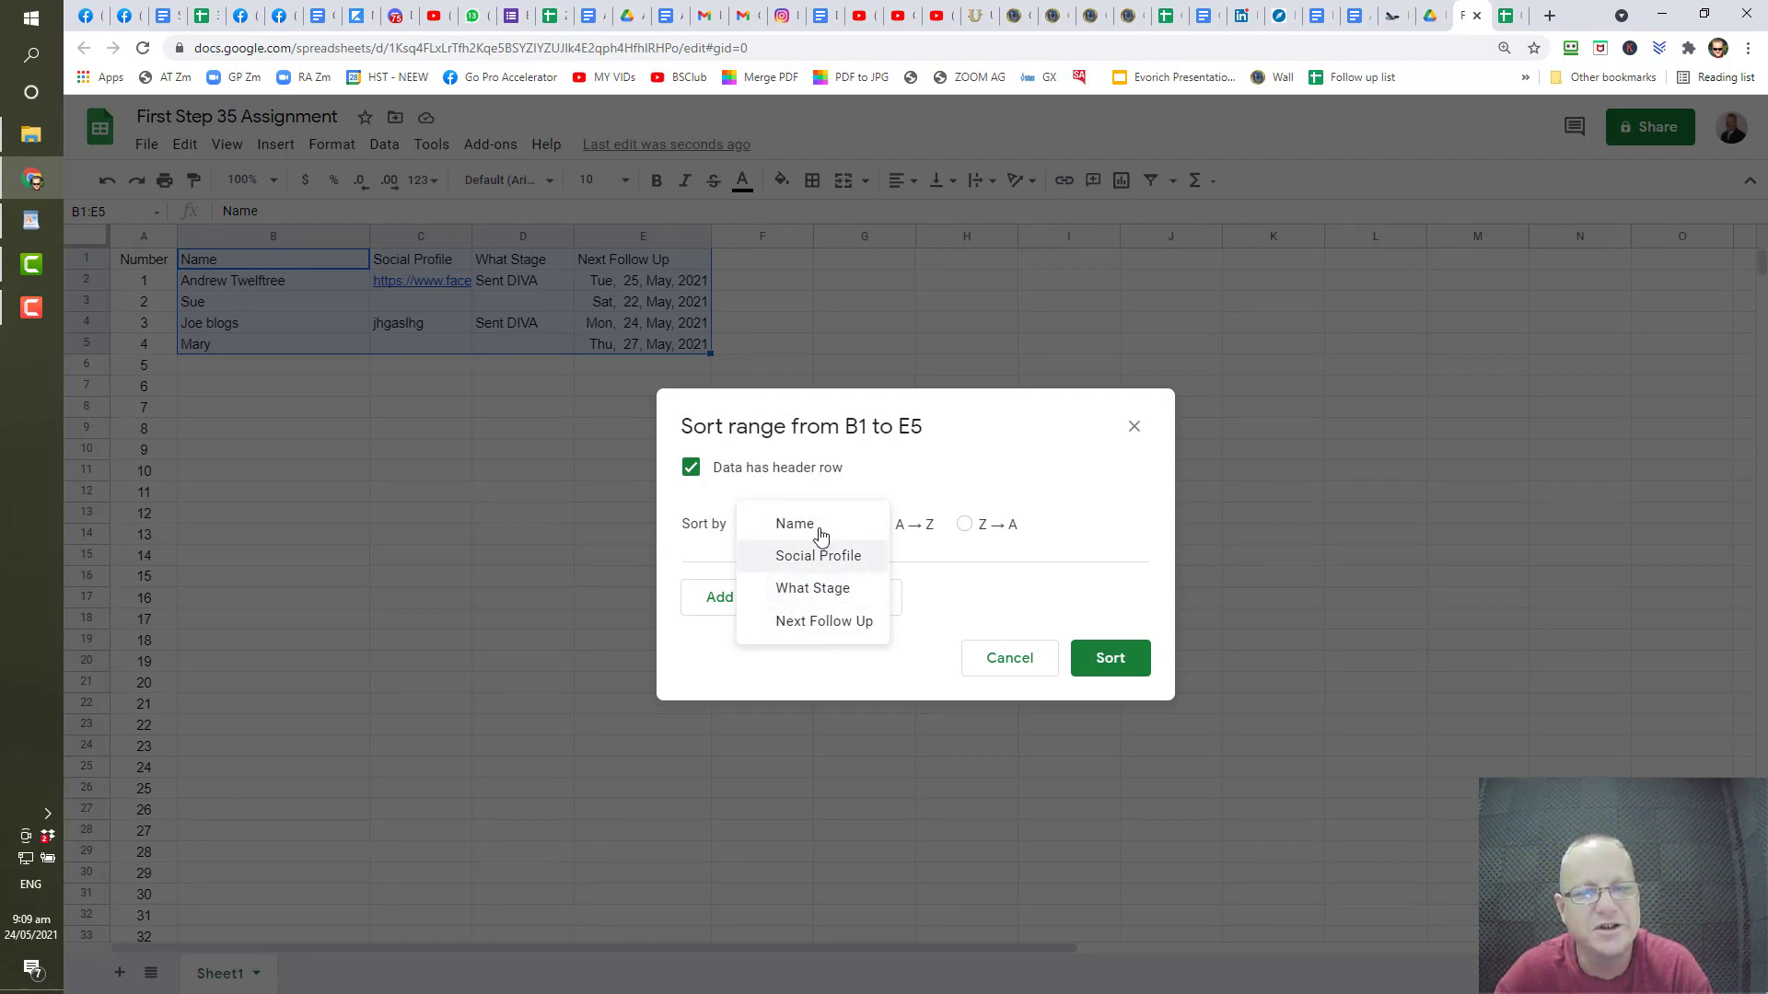
pyautogui.click(820, 620)
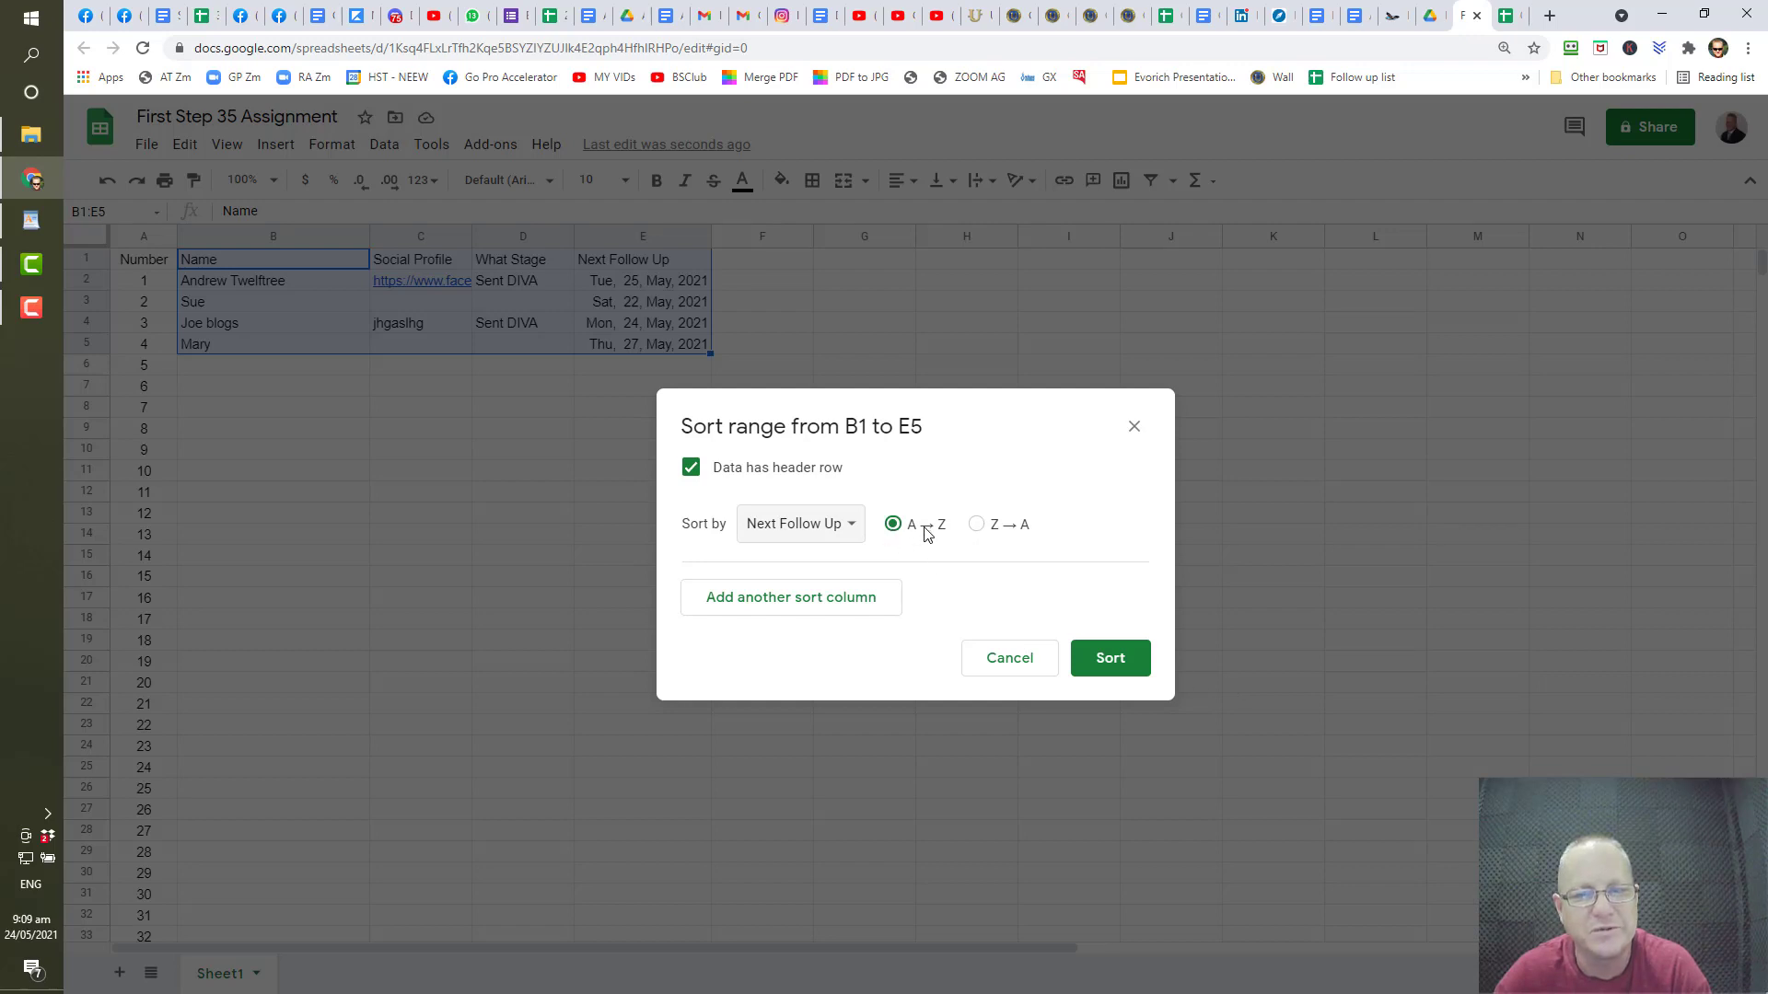
pyautogui.click(1123, 670)
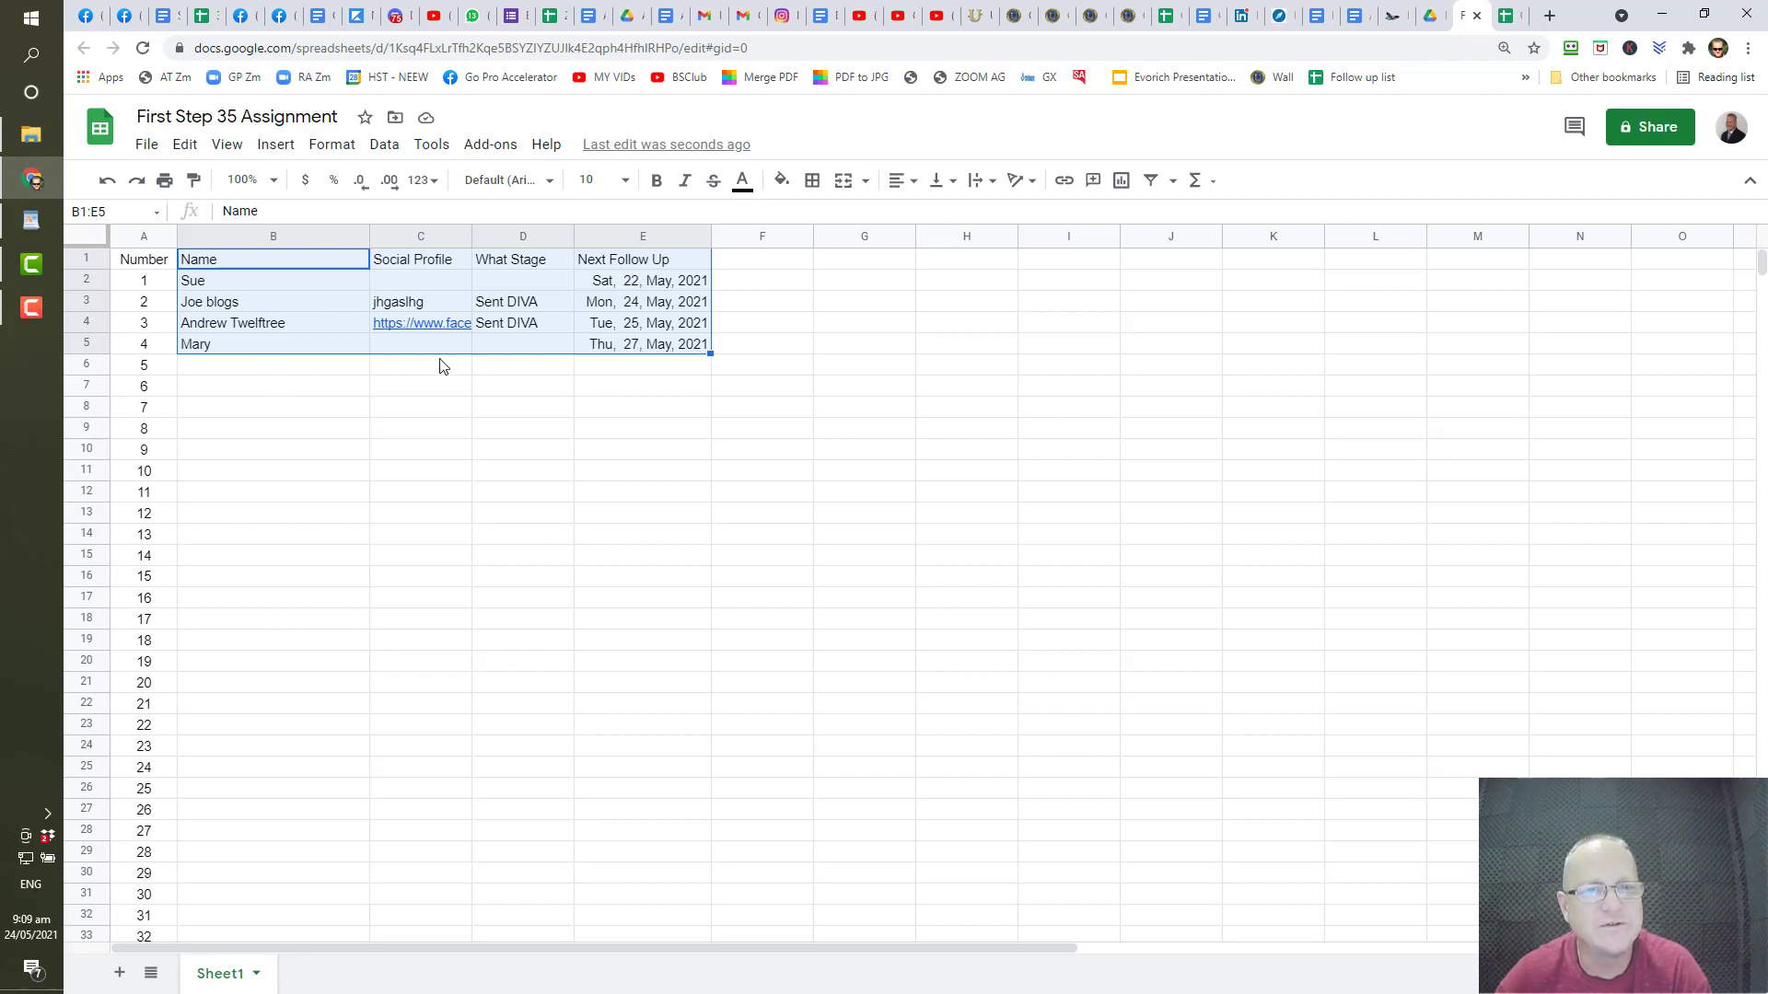
# - Add a fifth contact in row 6 with follow-up date 6/1 and stage Initial
pyautogui.scroll(-5, 288, 643)
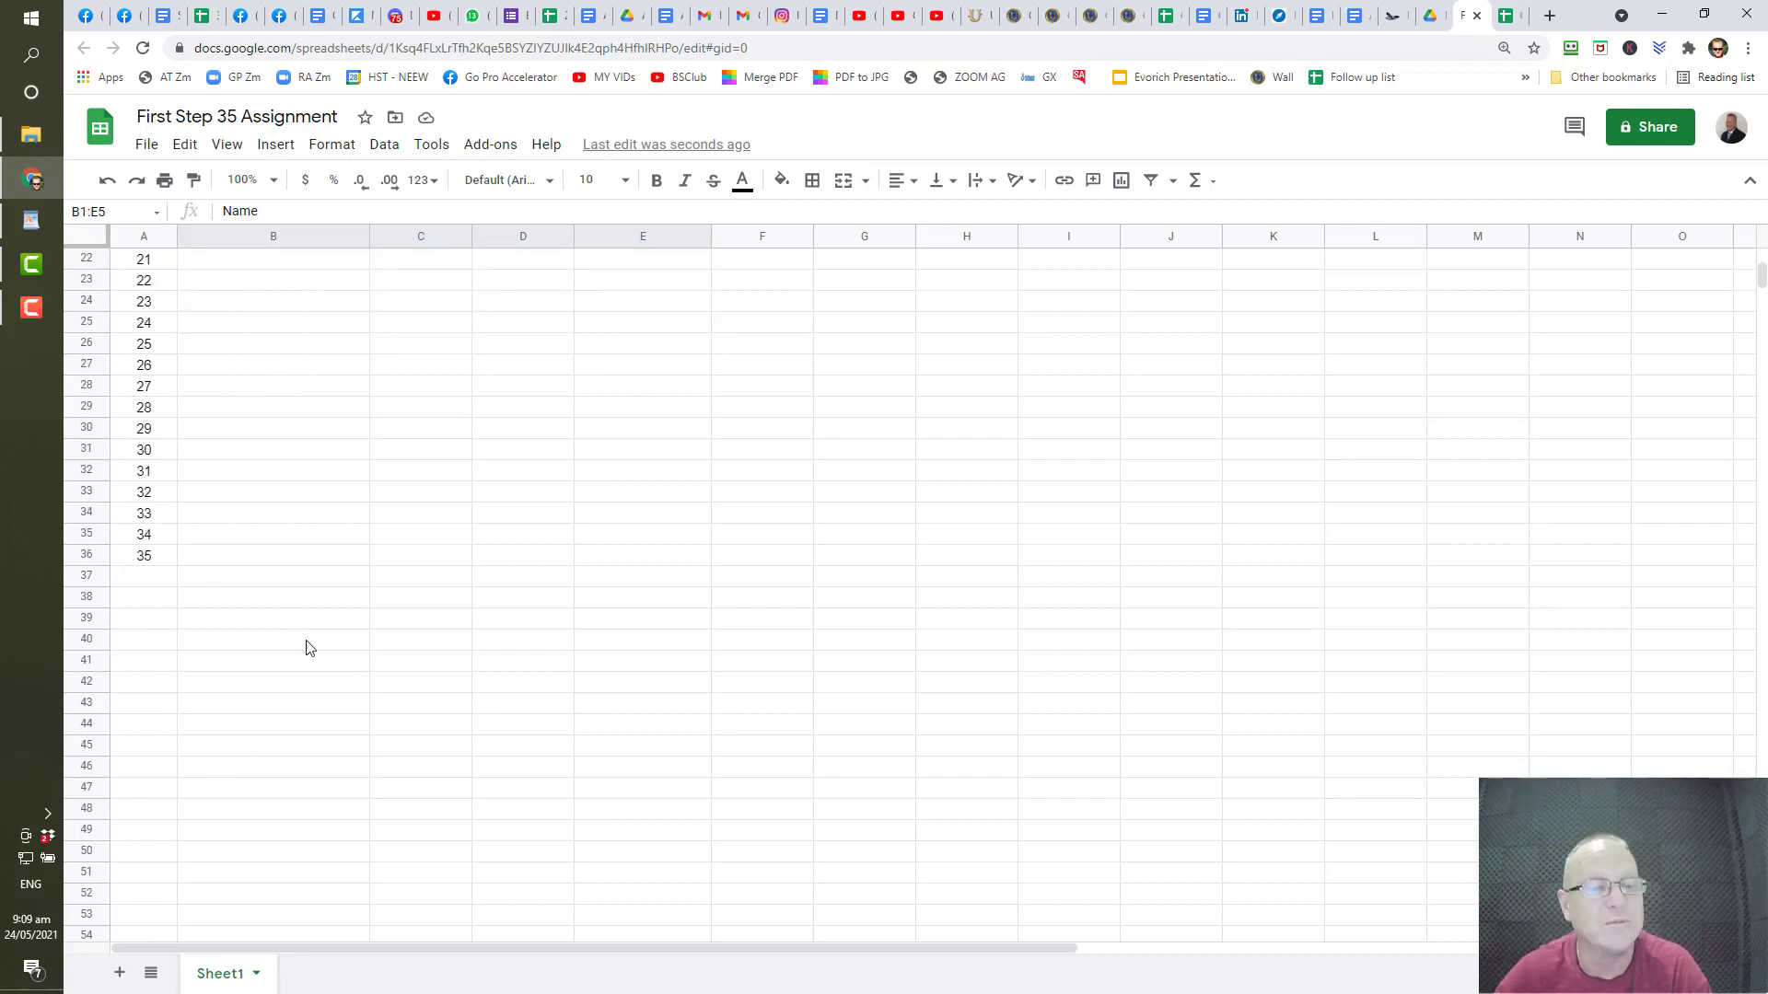
pyautogui.scroll(5, 310, 642)
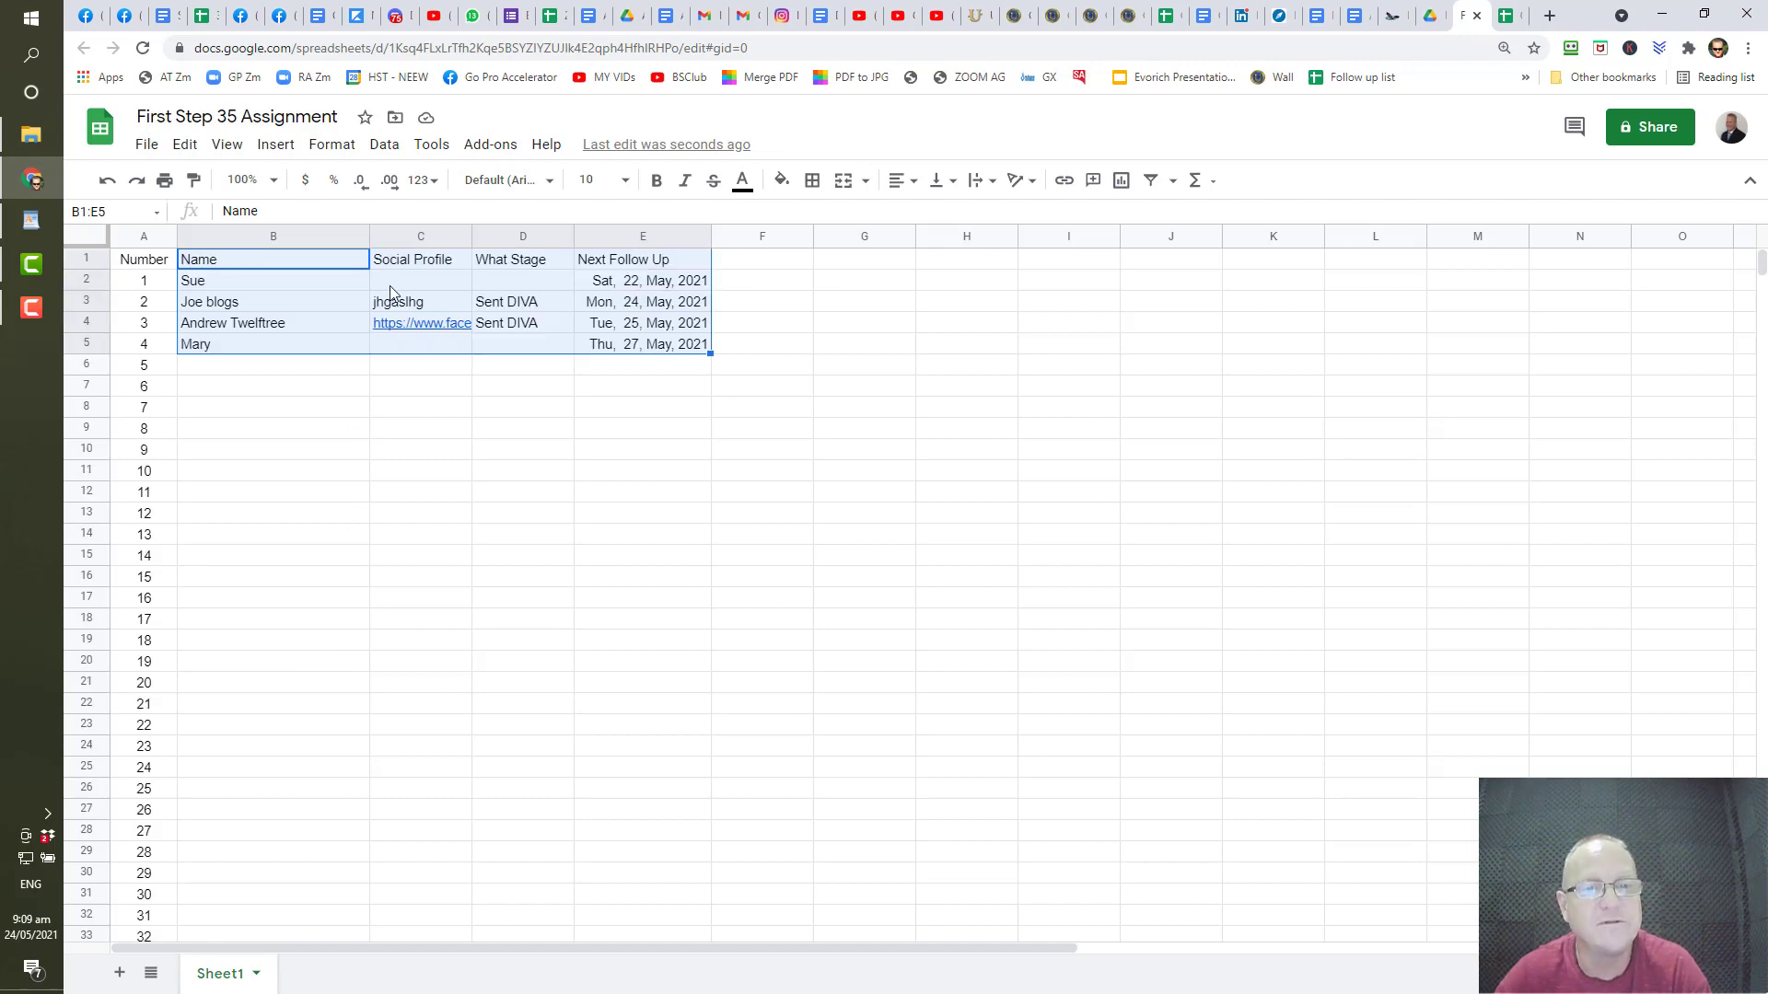
pyautogui.click(245, 369)
pyautogui.write('steve')
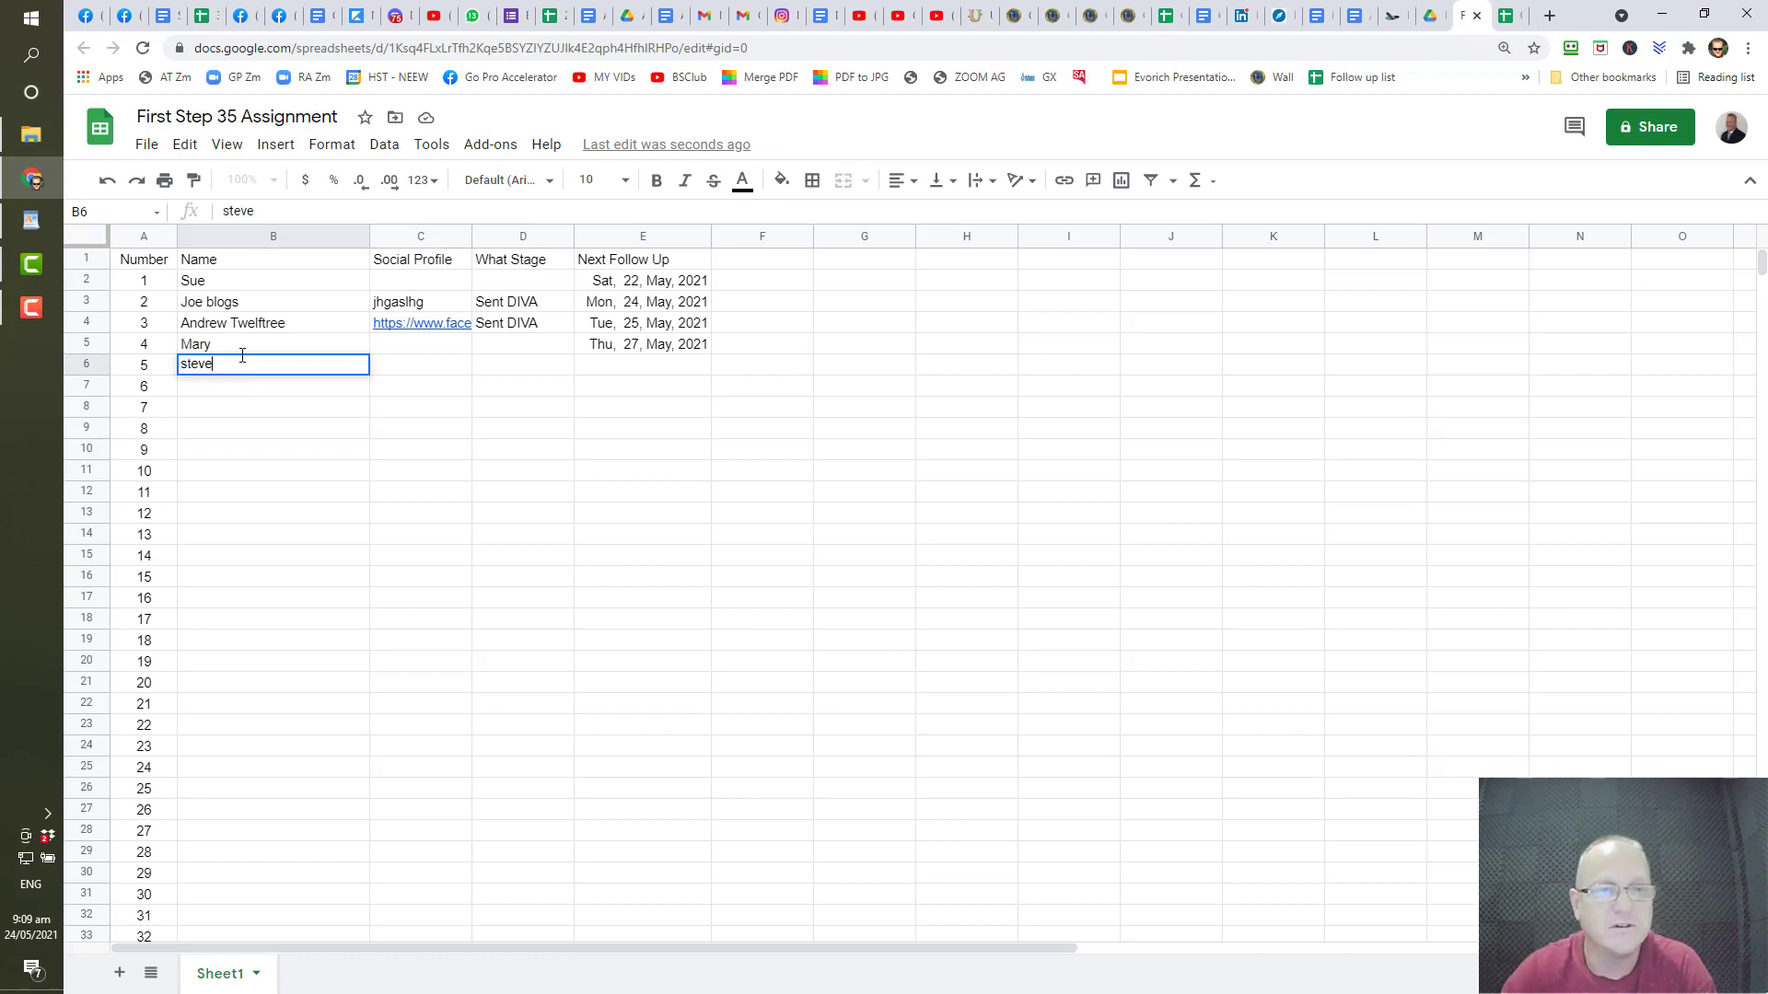
pyautogui.click(635, 372)
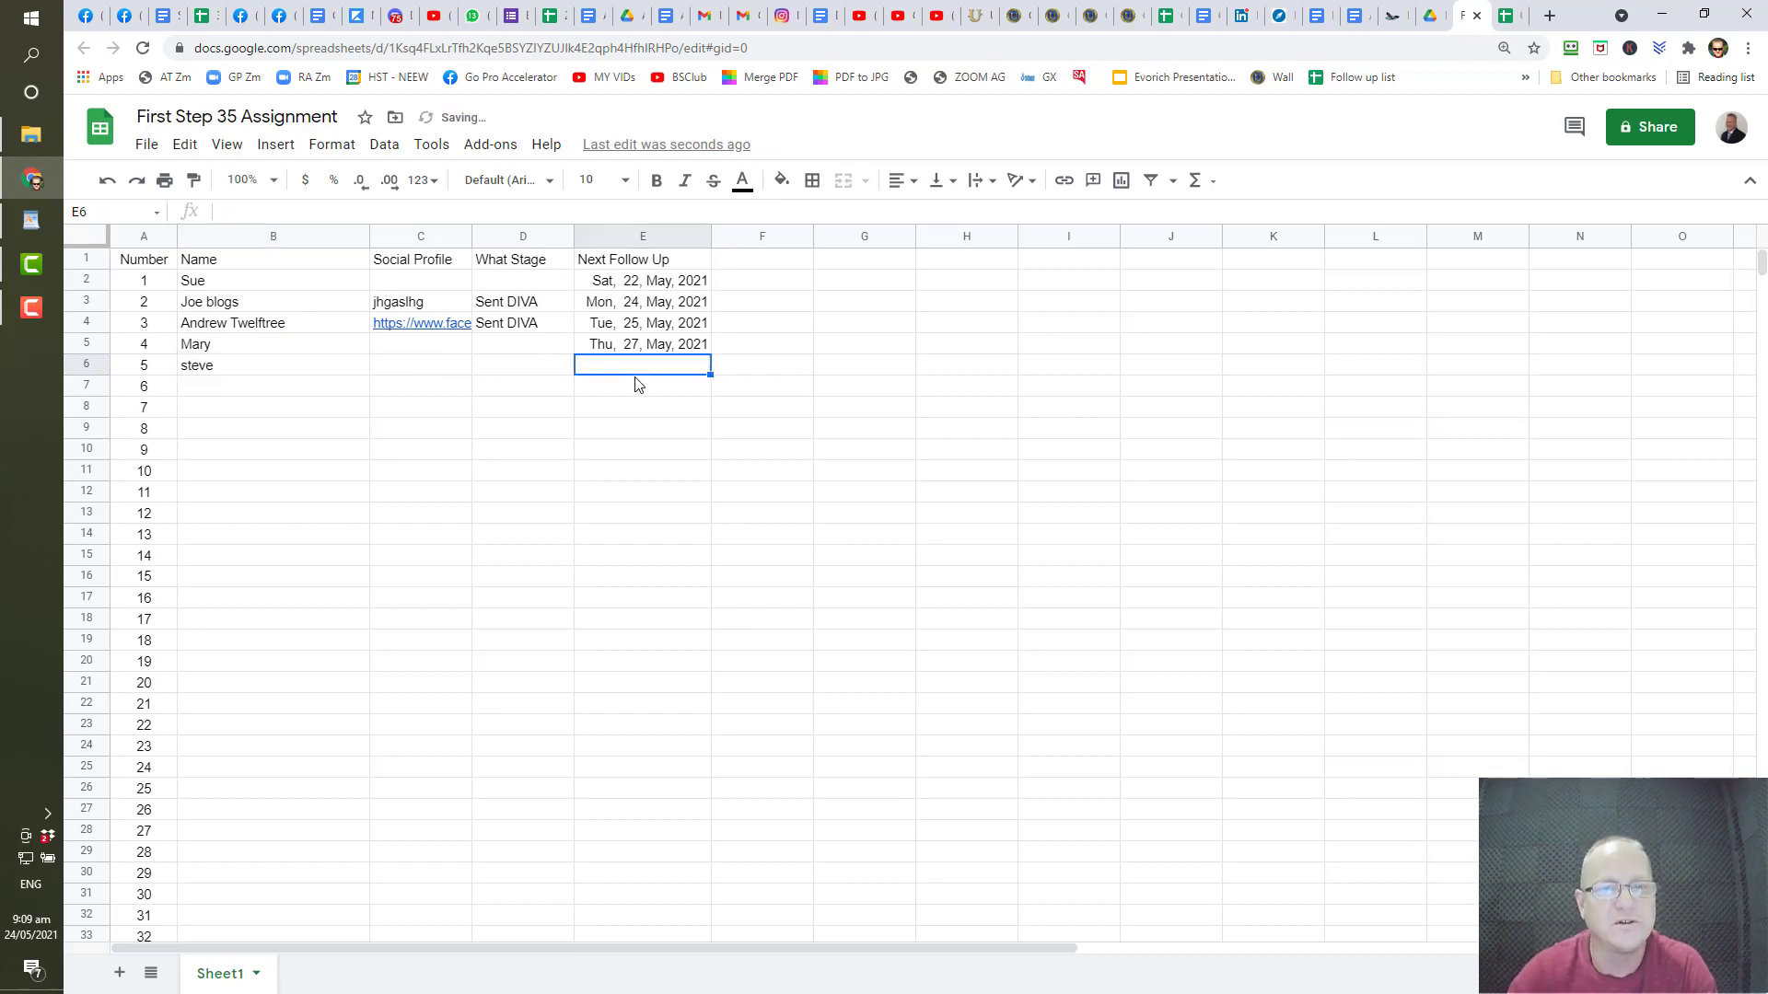
pyautogui.write('1')
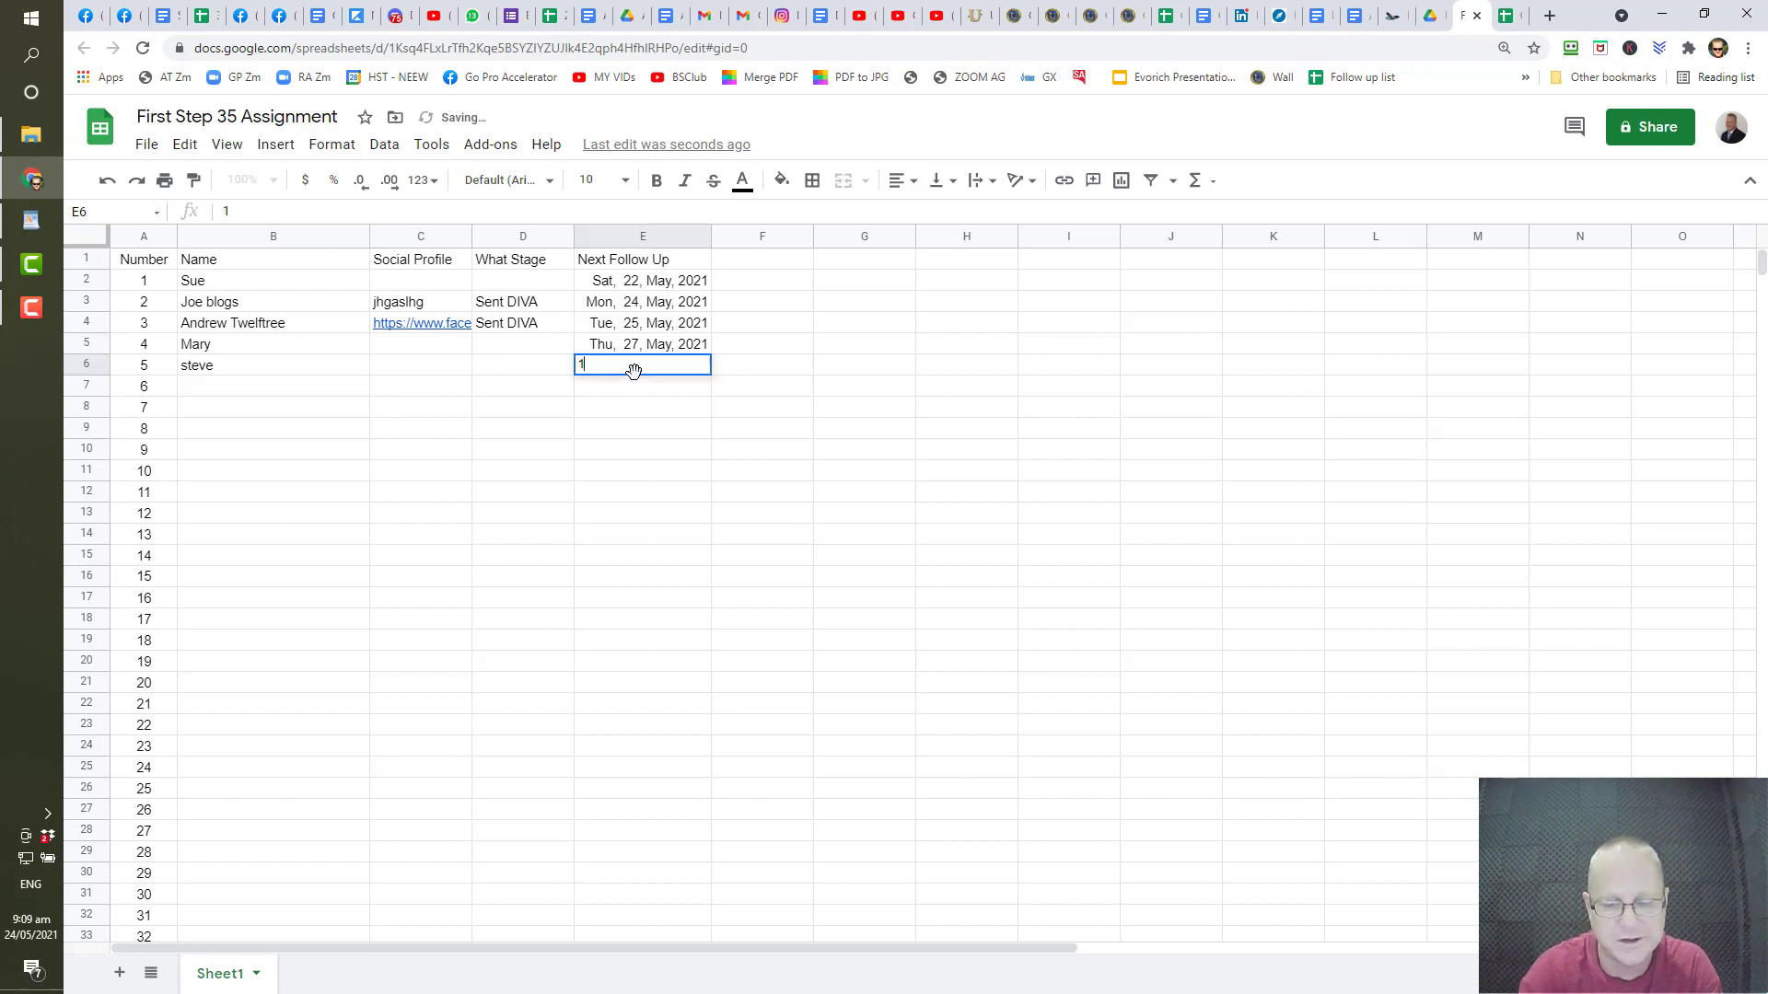
pyautogui.press('Escape')
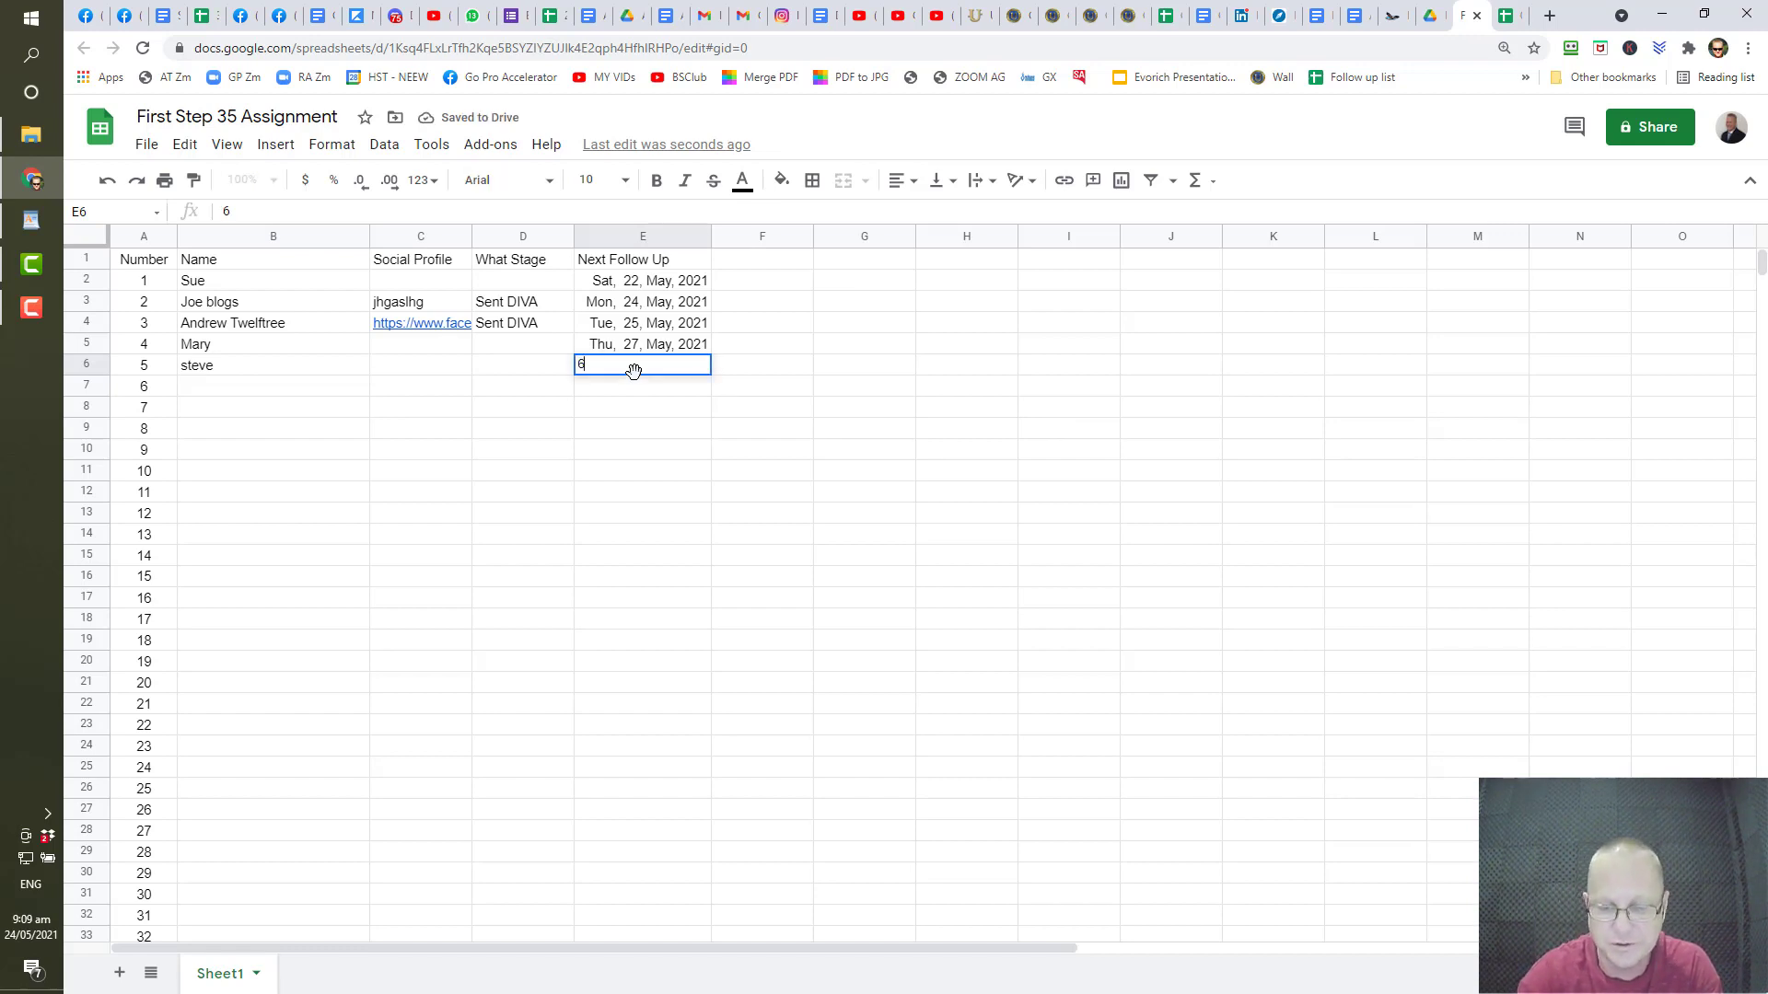
pyautogui.press('Return')
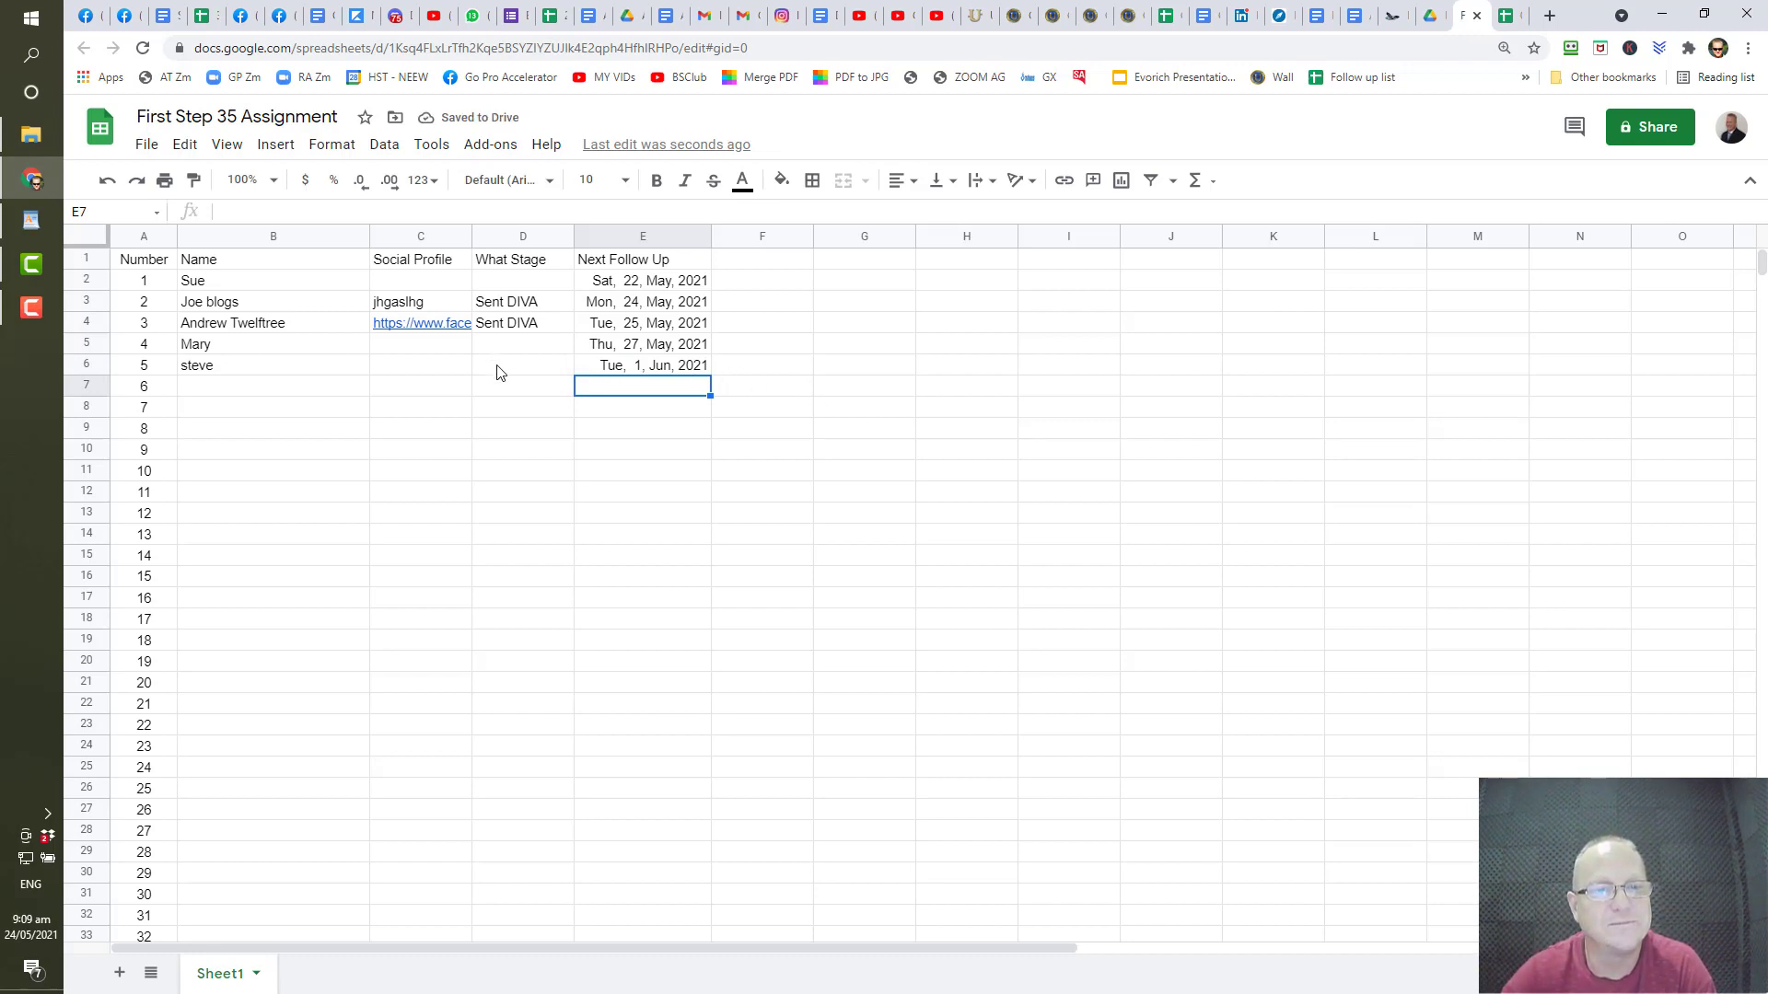
pyautogui.click(538, 372)
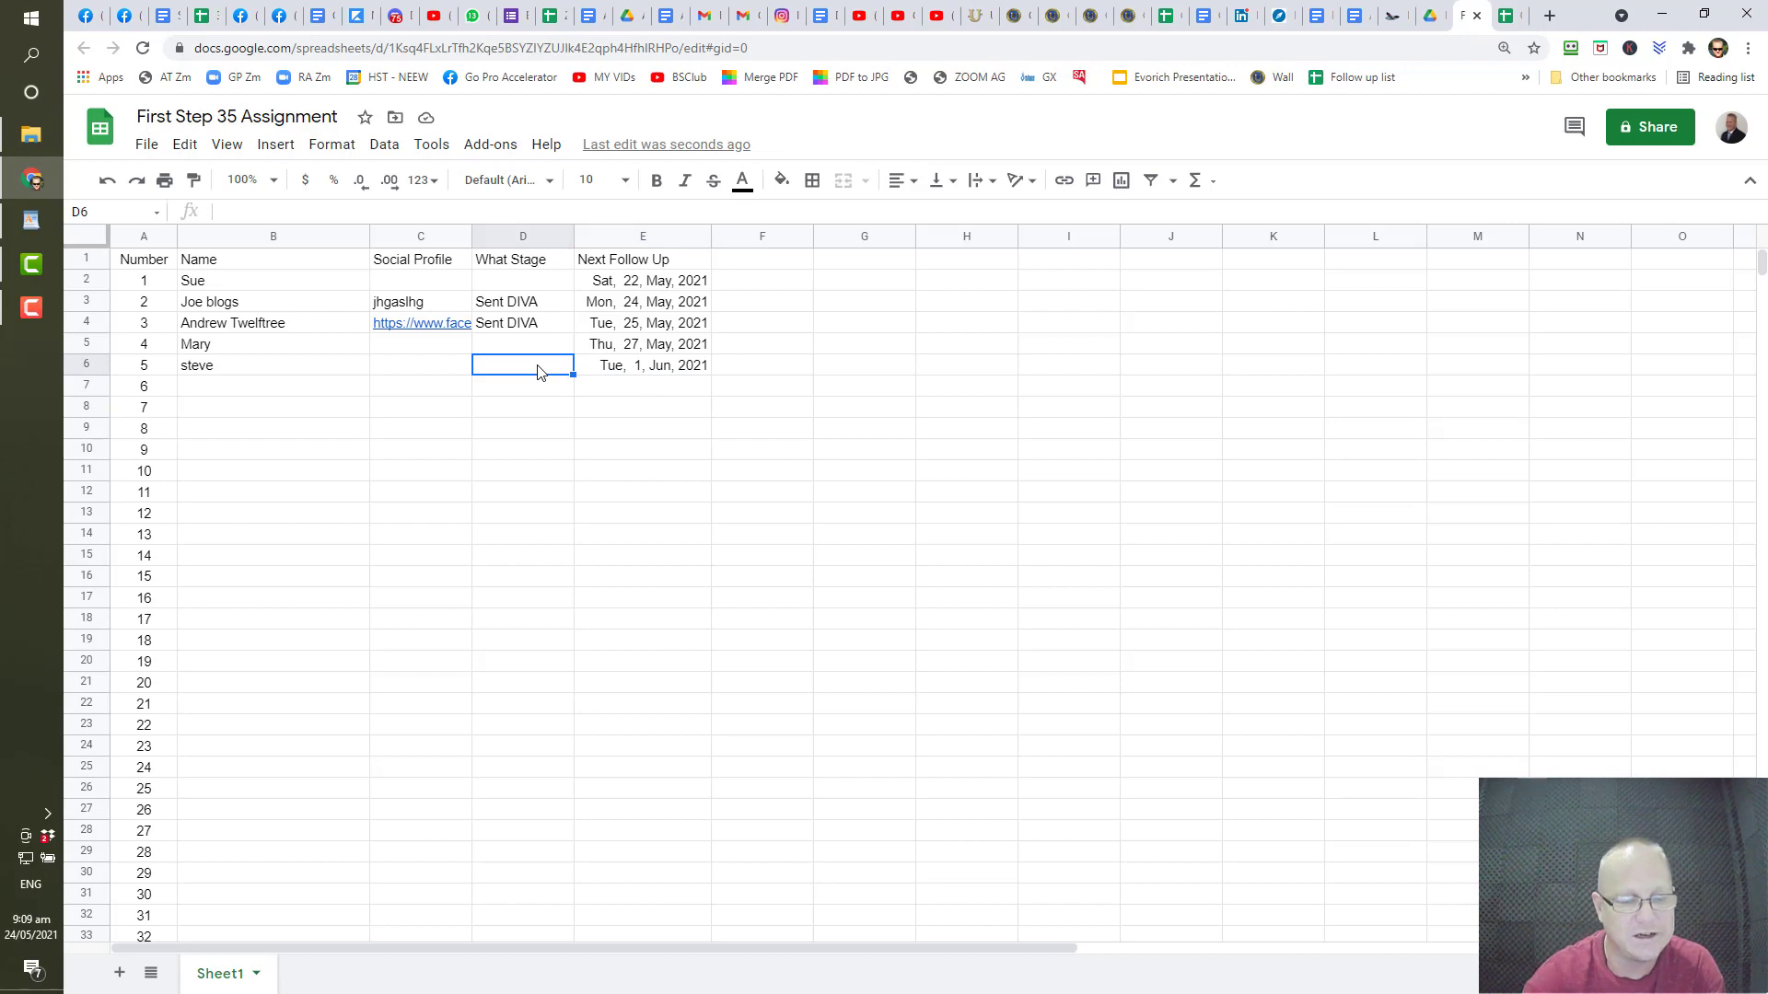
pyautogui.write('Init')
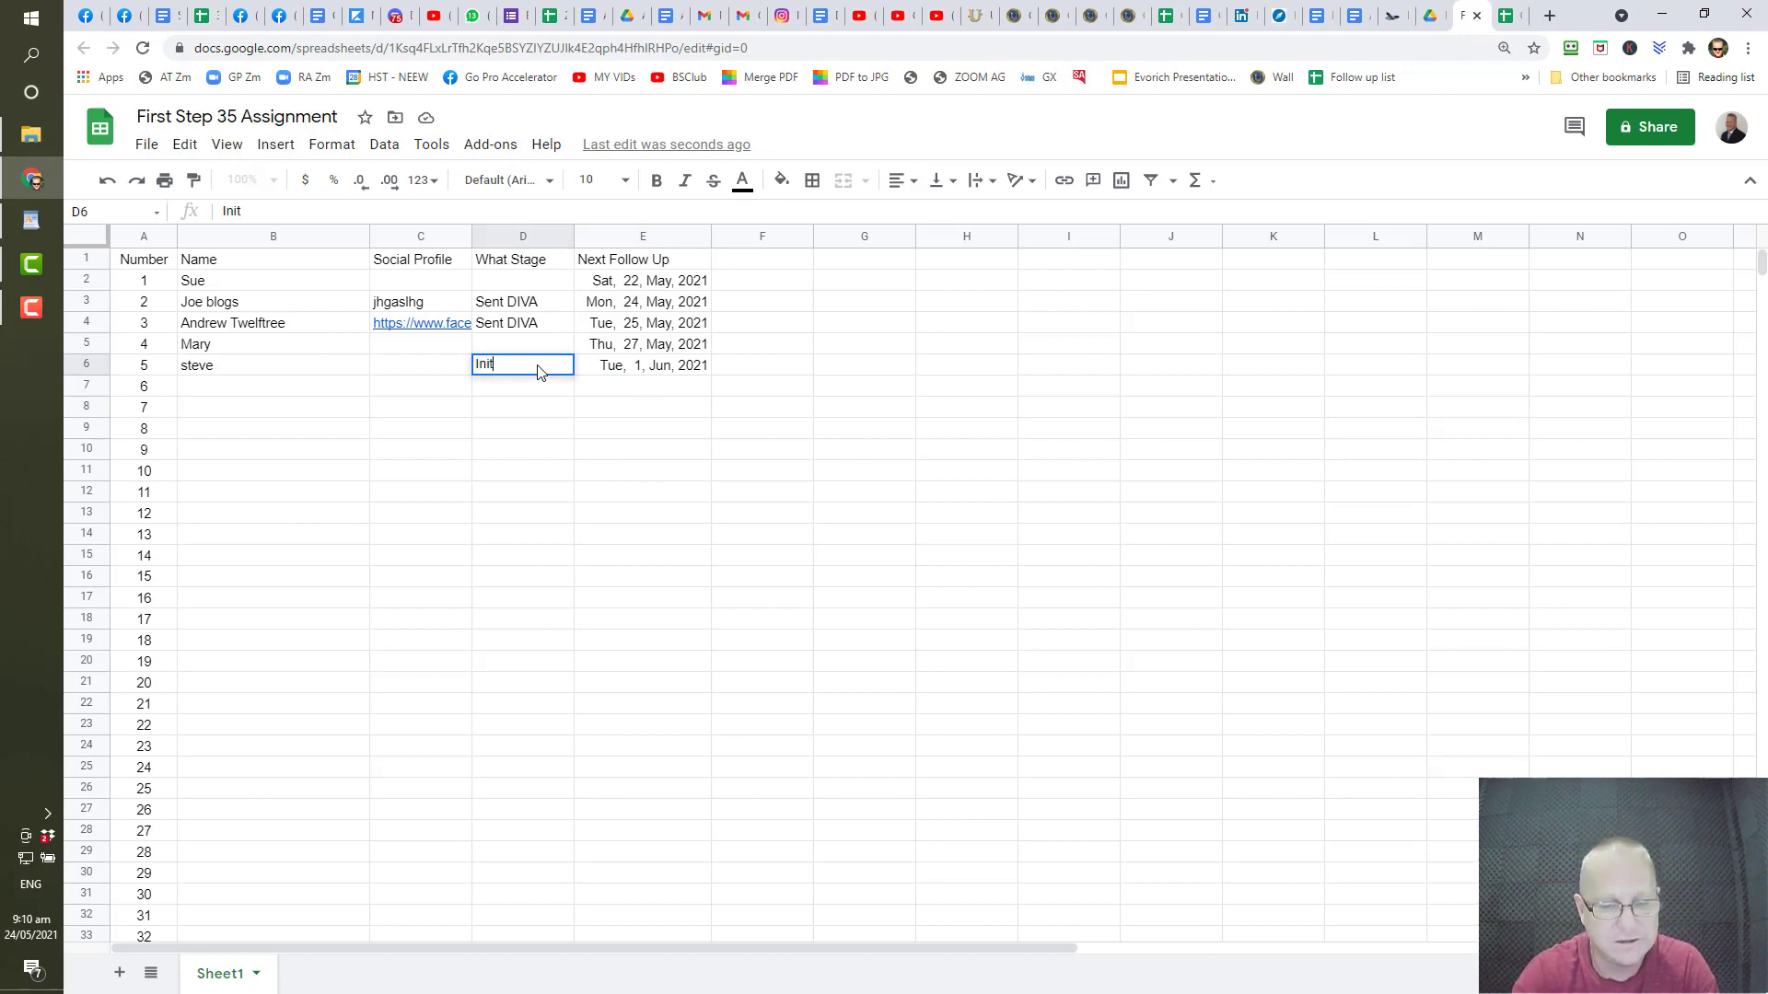
pyautogui.write('ial')
pyautogui.press('Return')
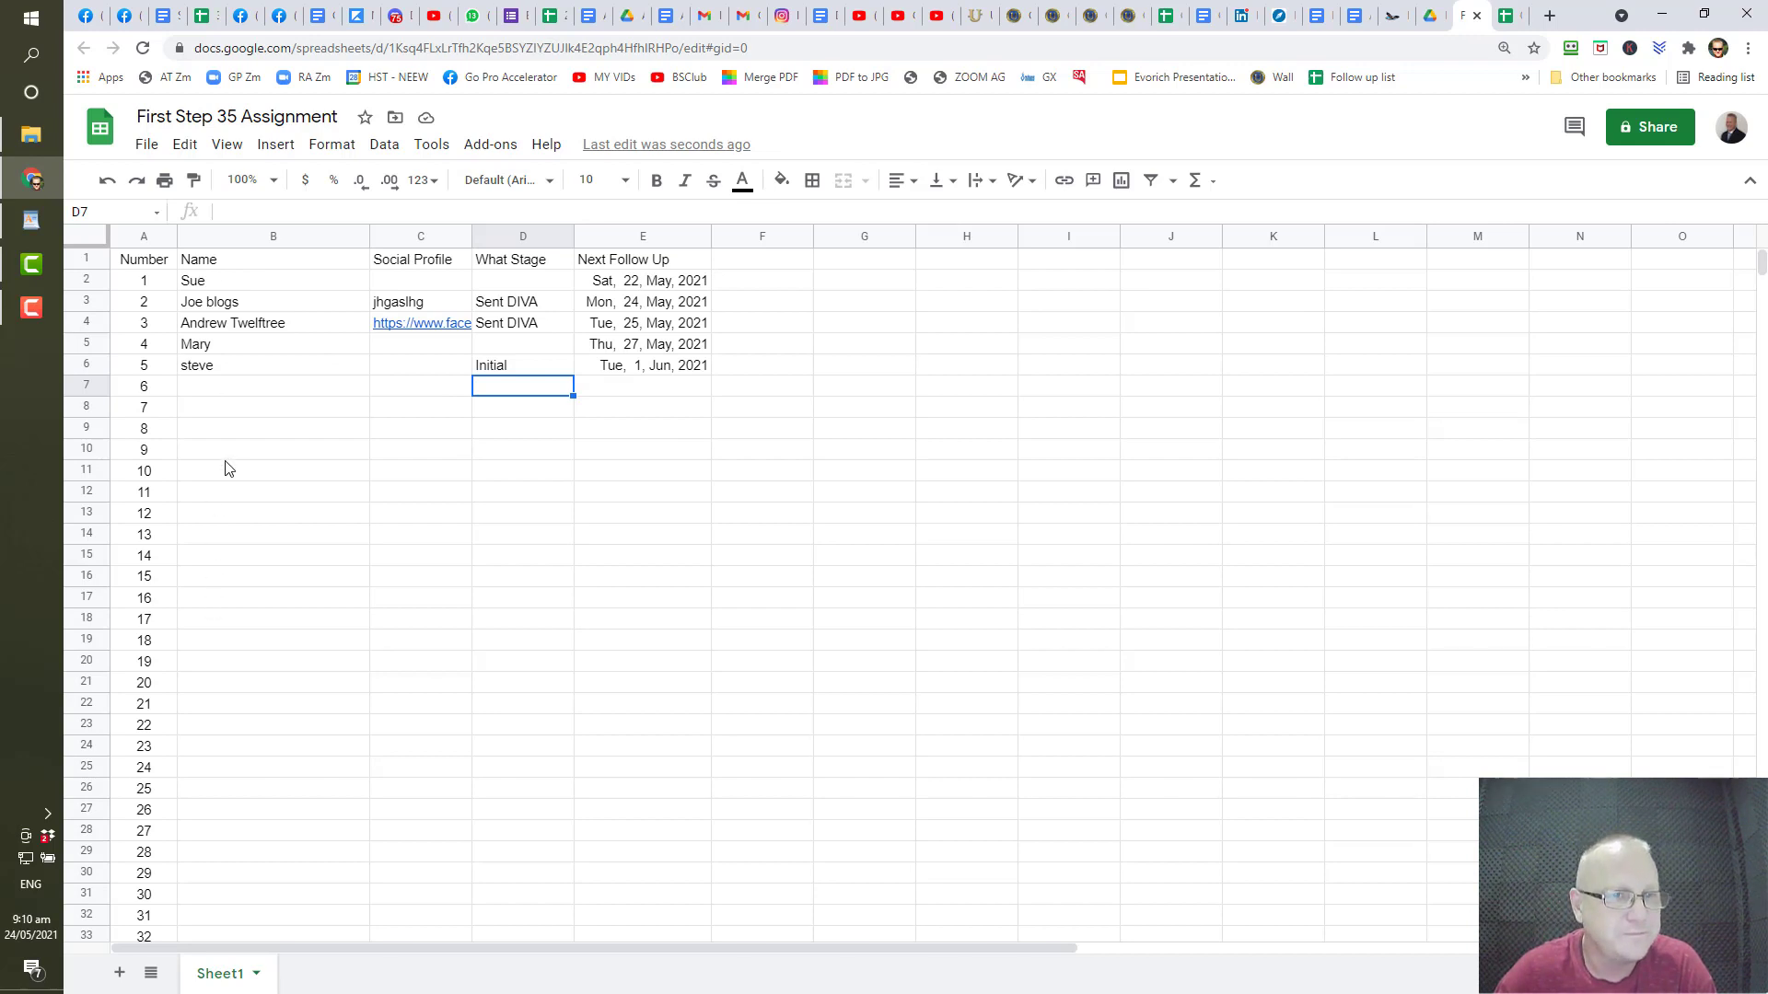
# - Format the entire Number column A as bold at font size 11
pyautogui.moveTo(208, 284); pyautogui.dragTo(642, 380)
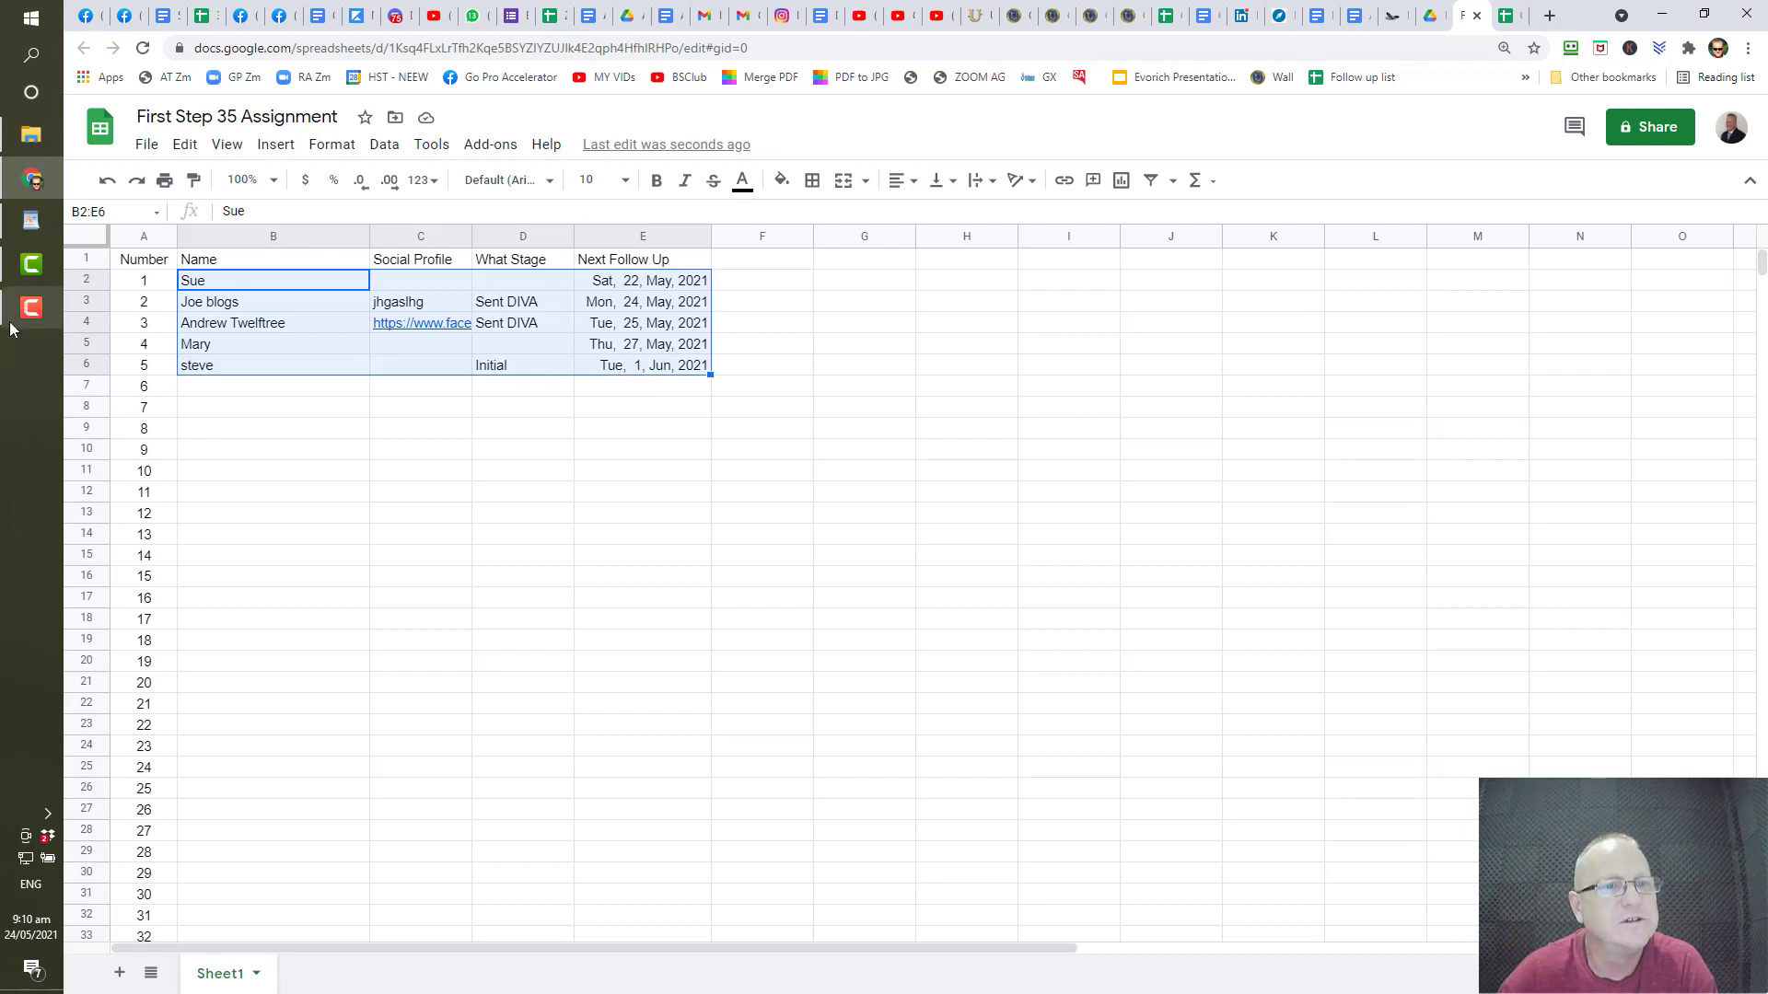
pyautogui.click(140, 239)
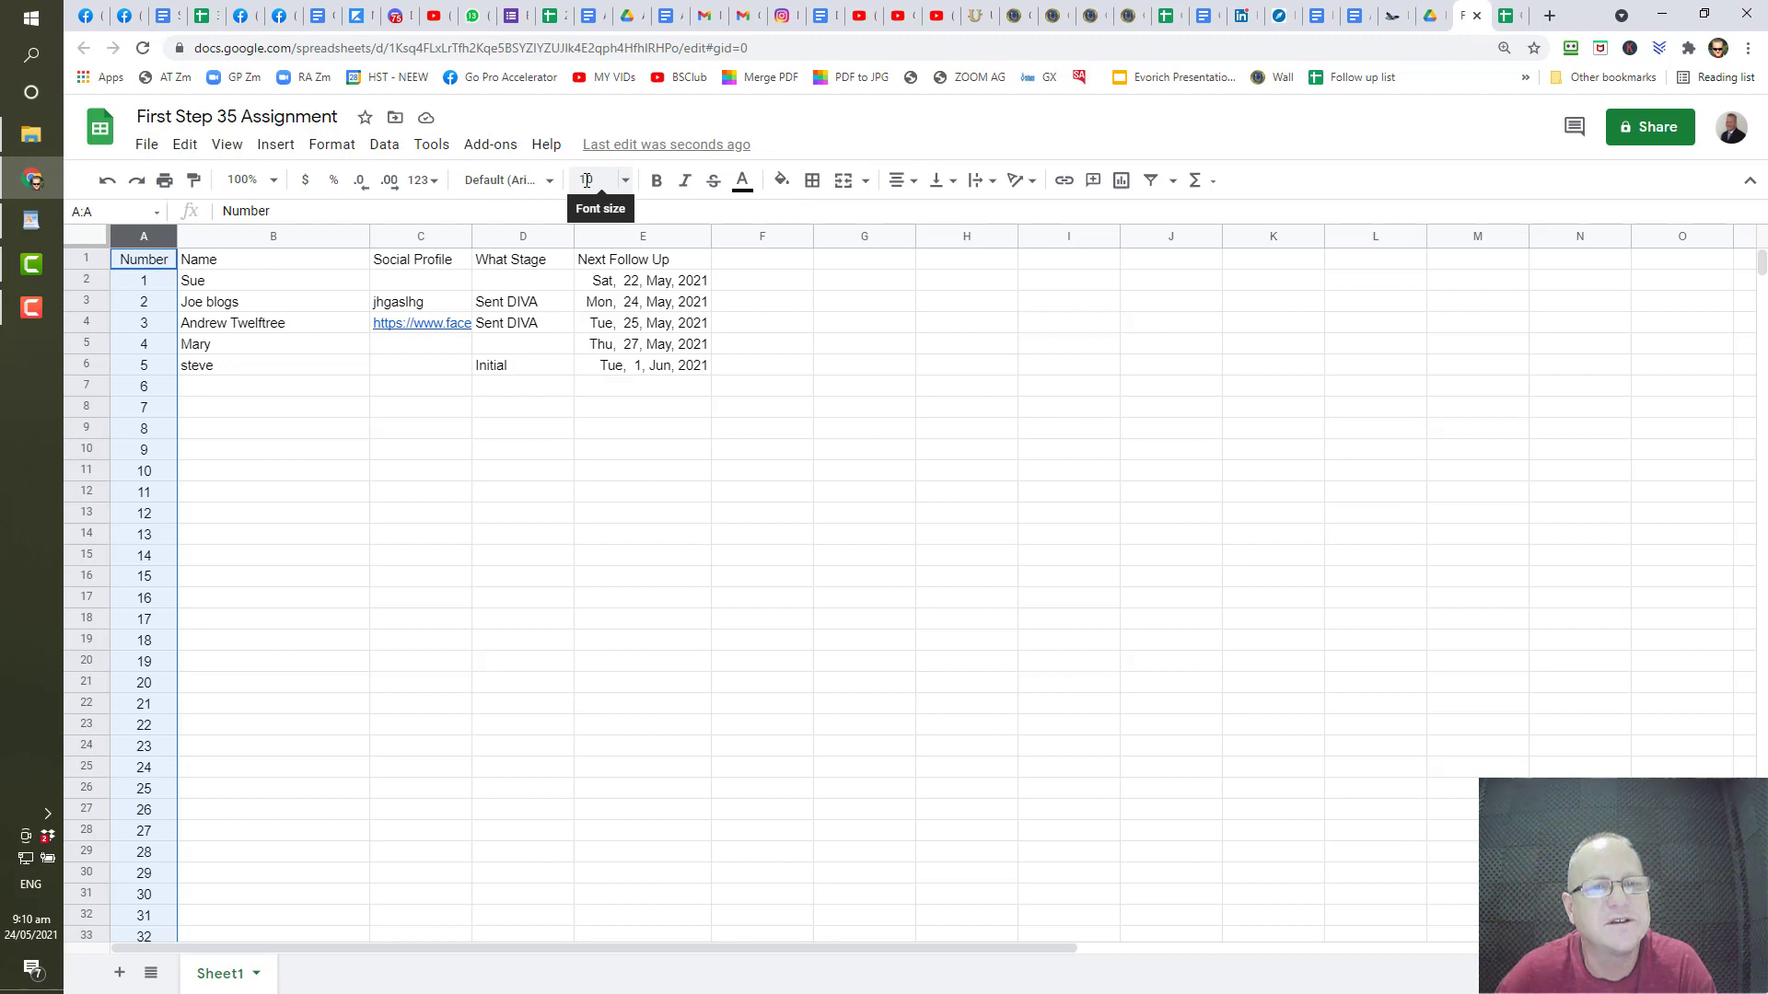
pyautogui.click(625, 181)
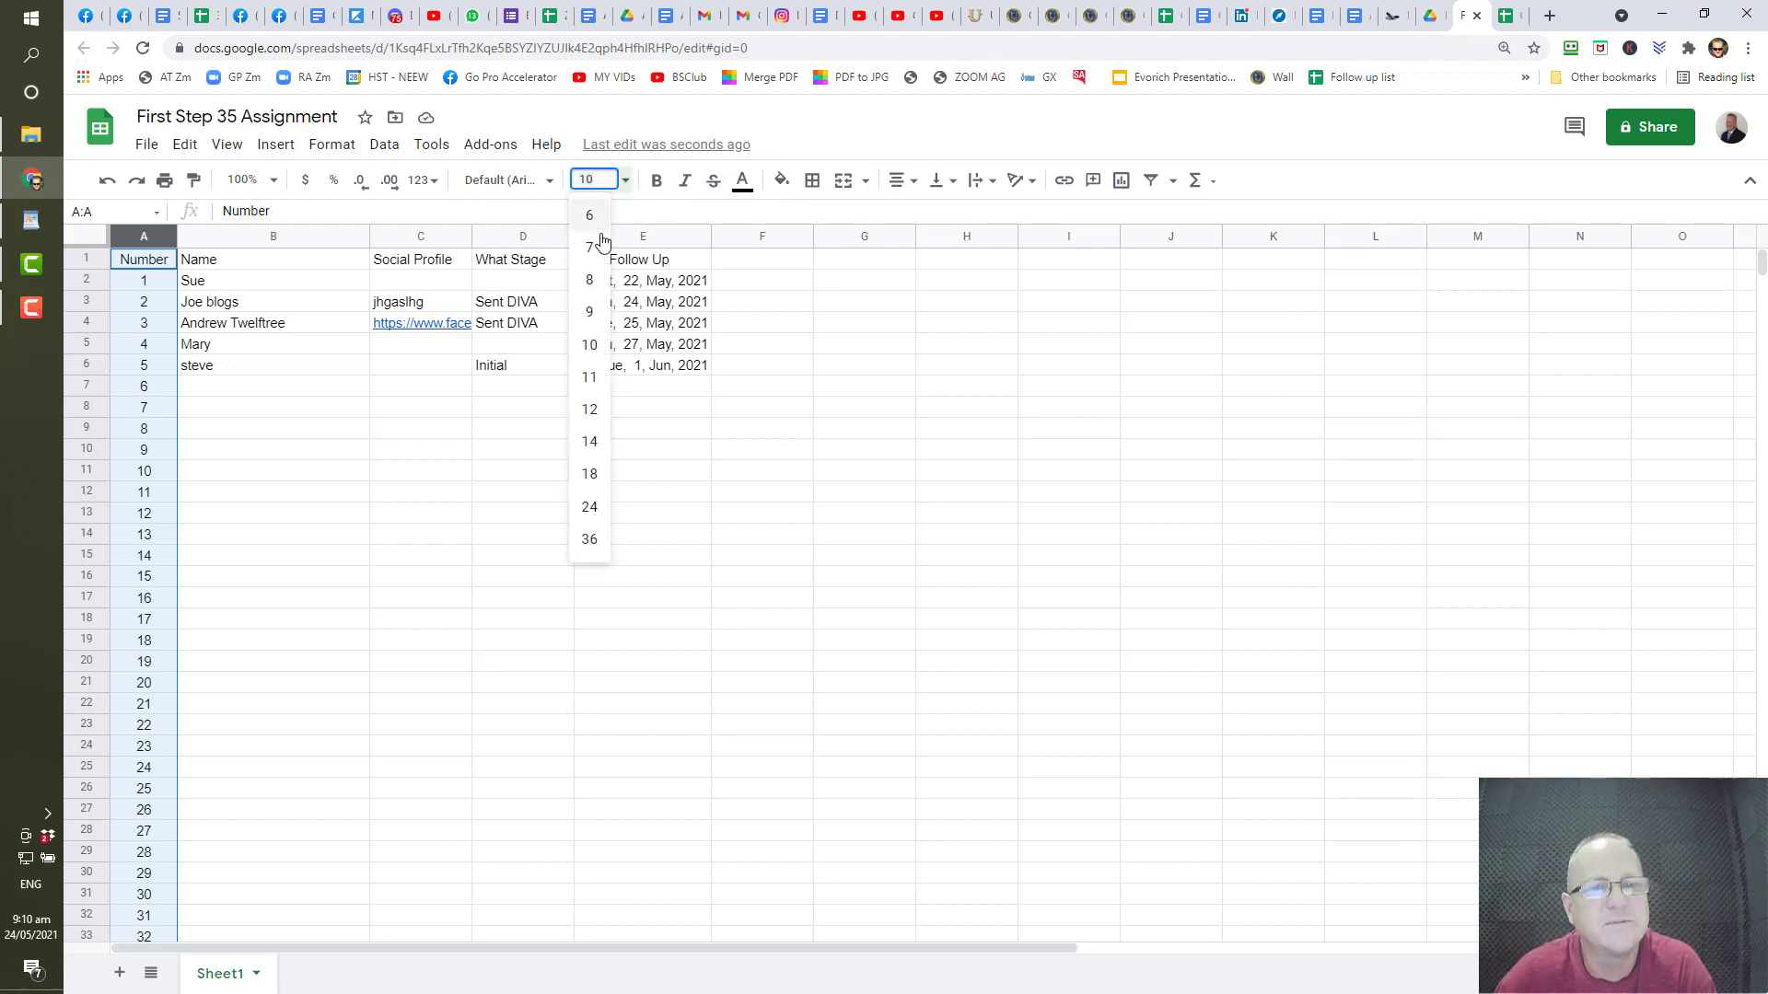
pyautogui.click(594, 377)
pyautogui.click(593, 385)
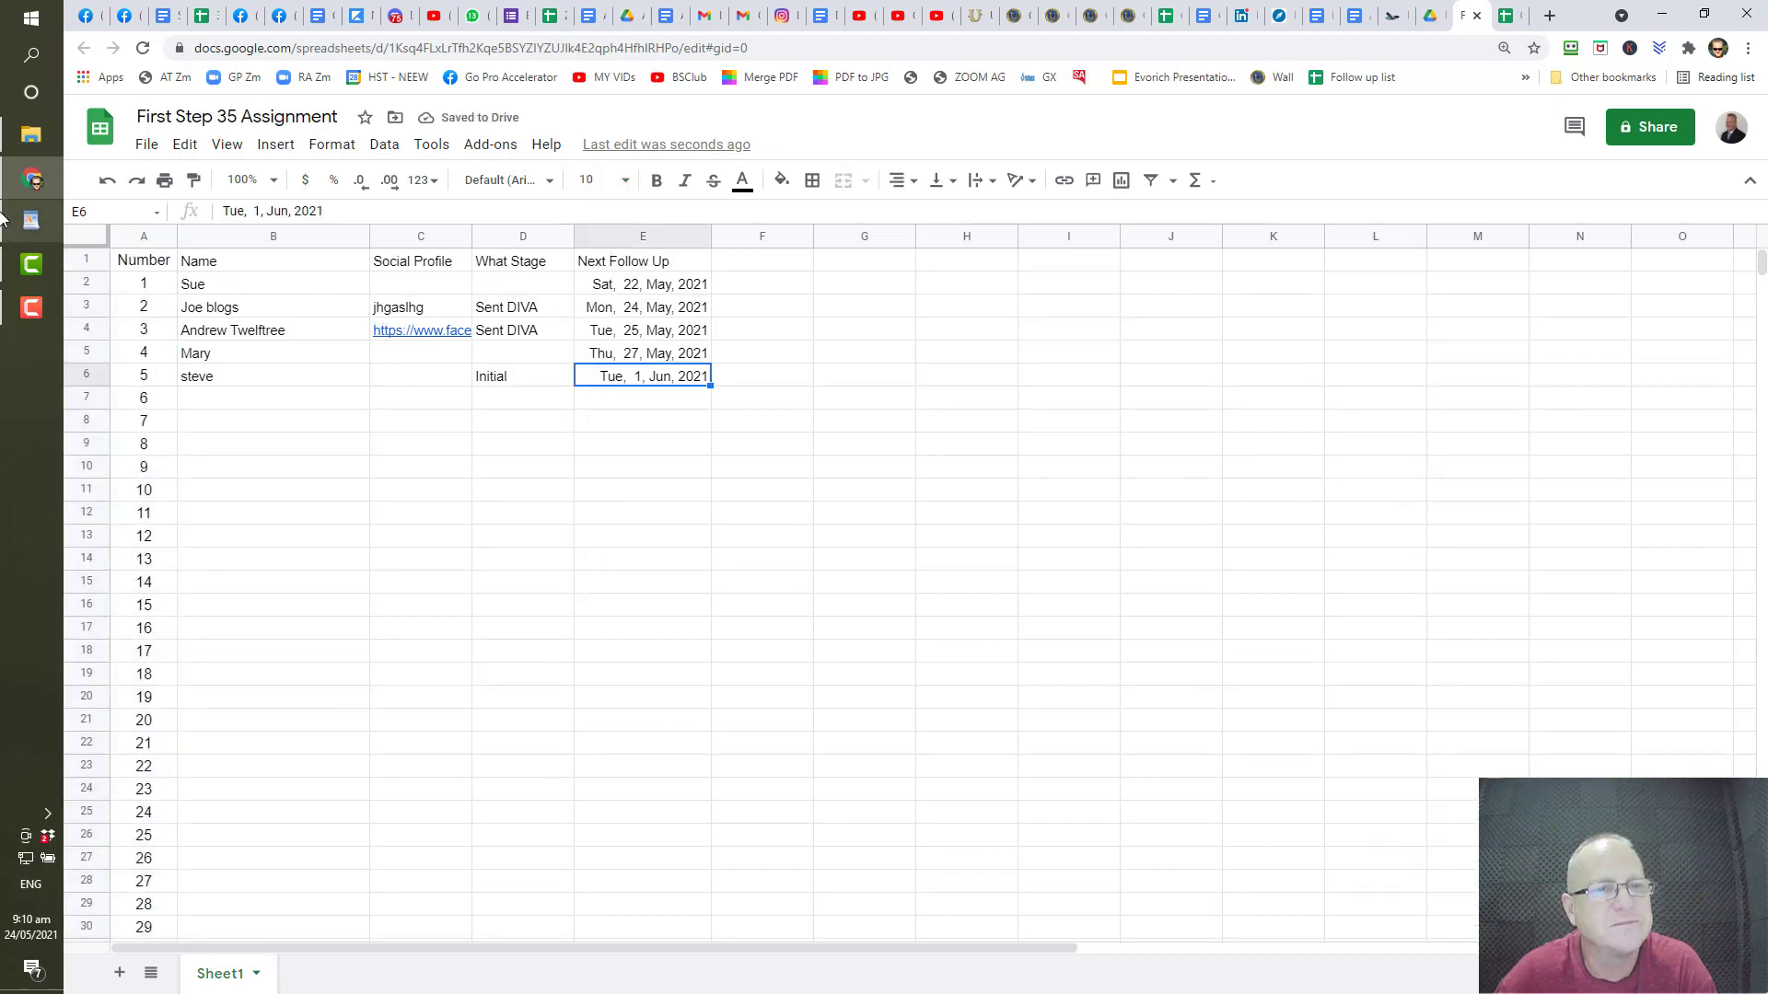
pyautogui.click(140, 237)
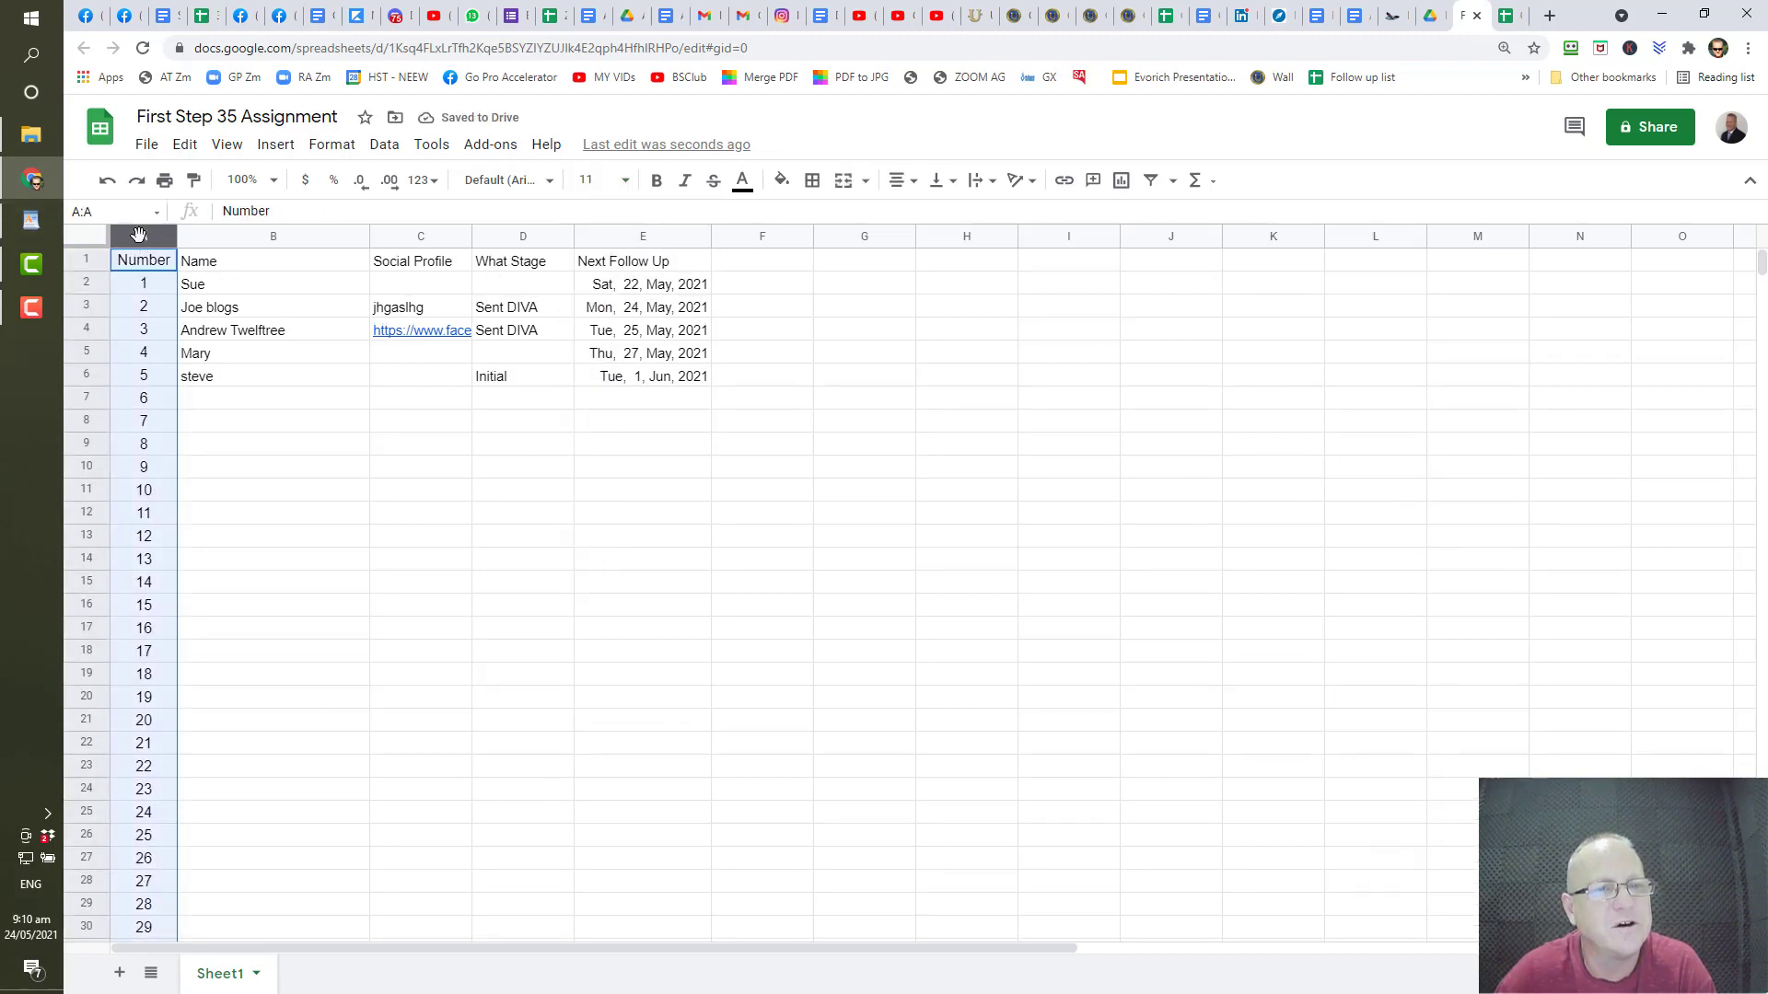
pyautogui.click(655, 182)
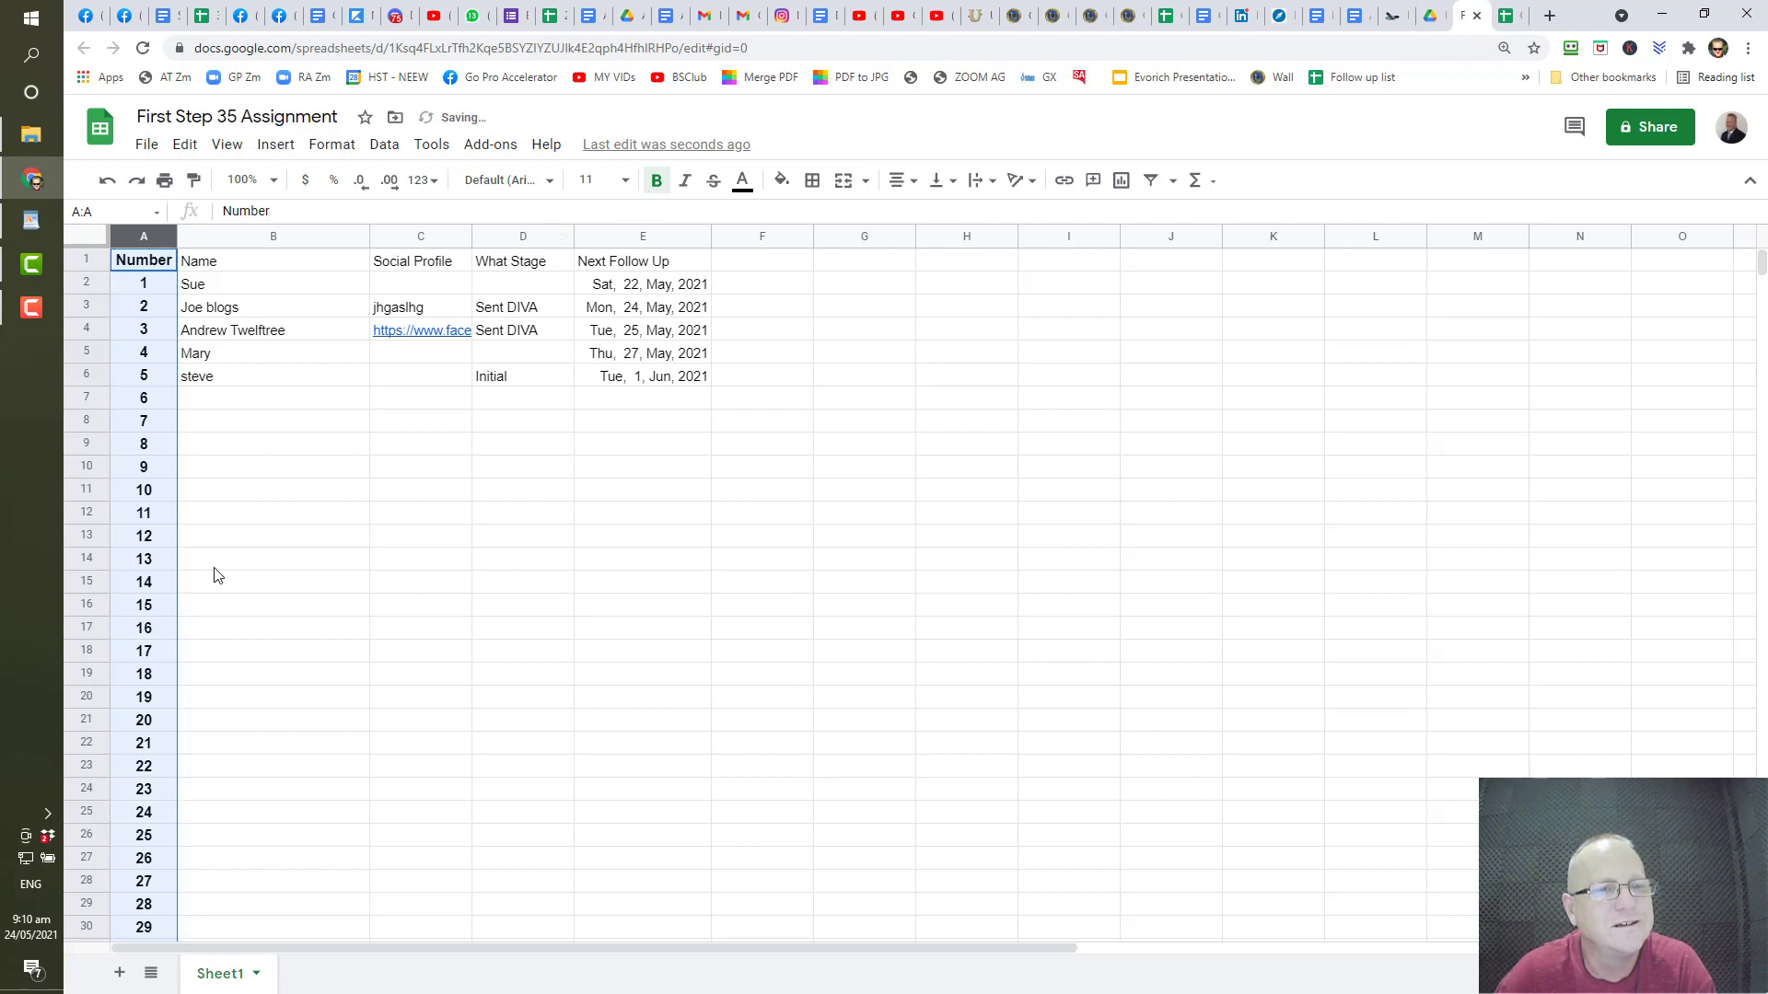
pyautogui.click(282, 566)
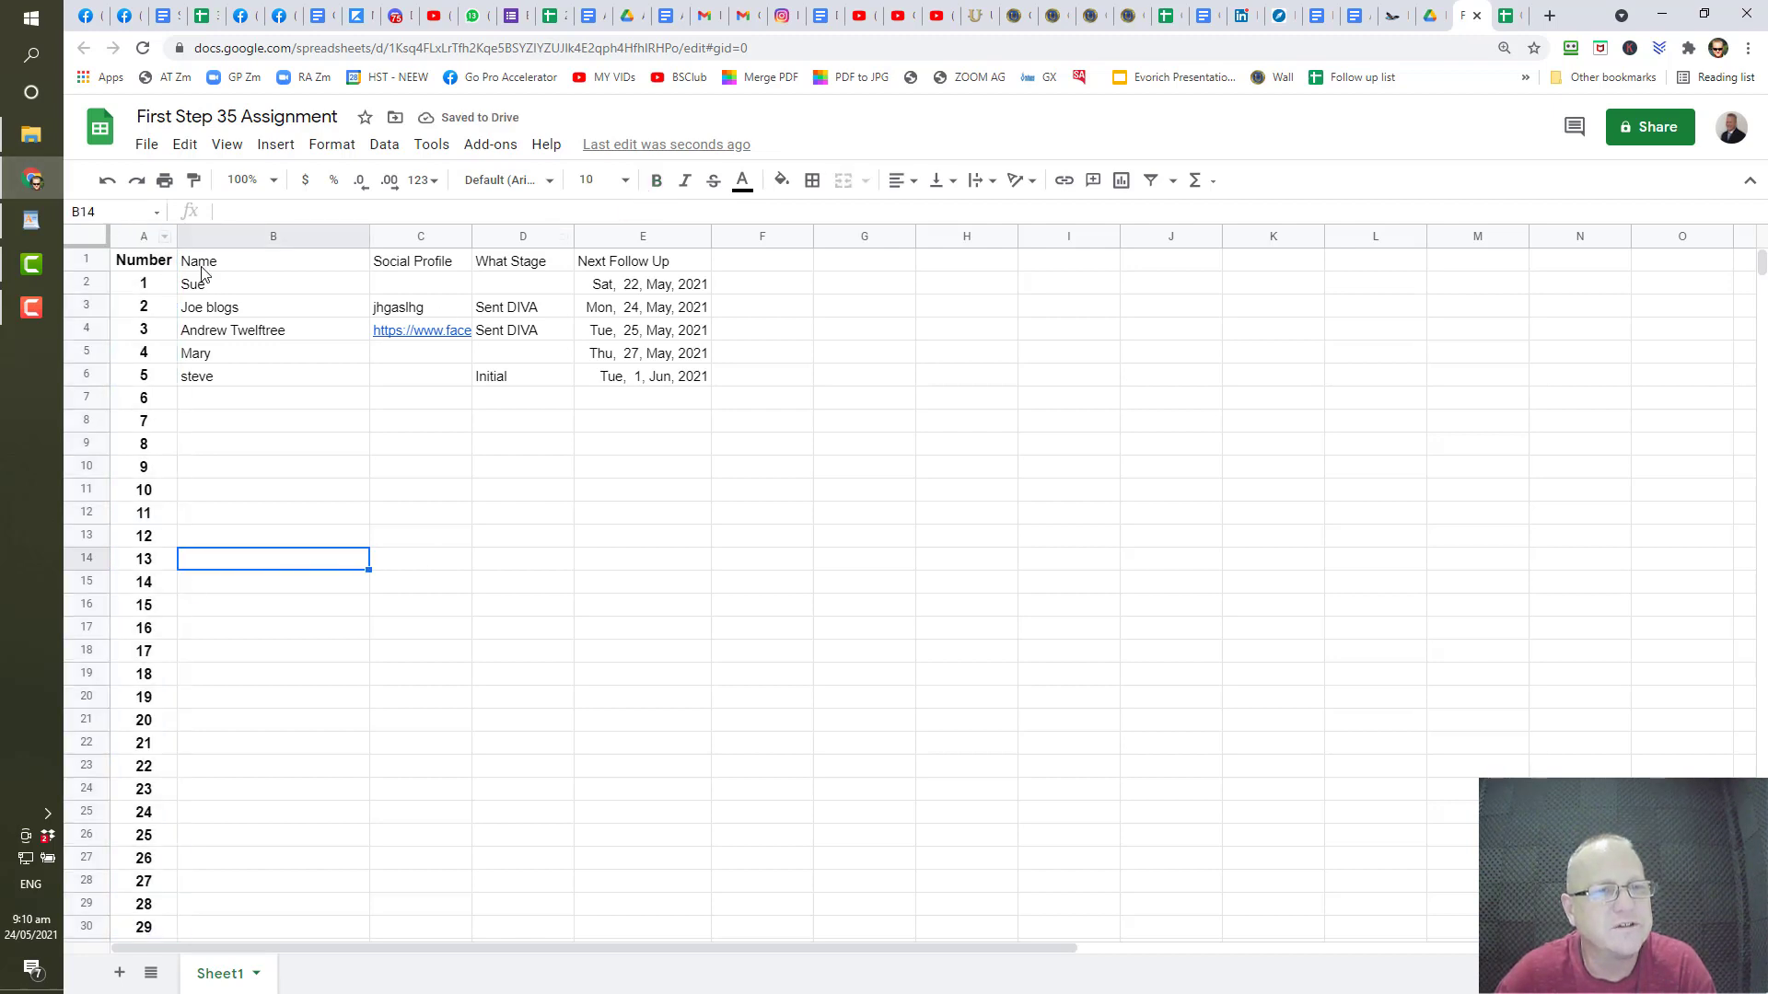
pyautogui.click(246, 267)
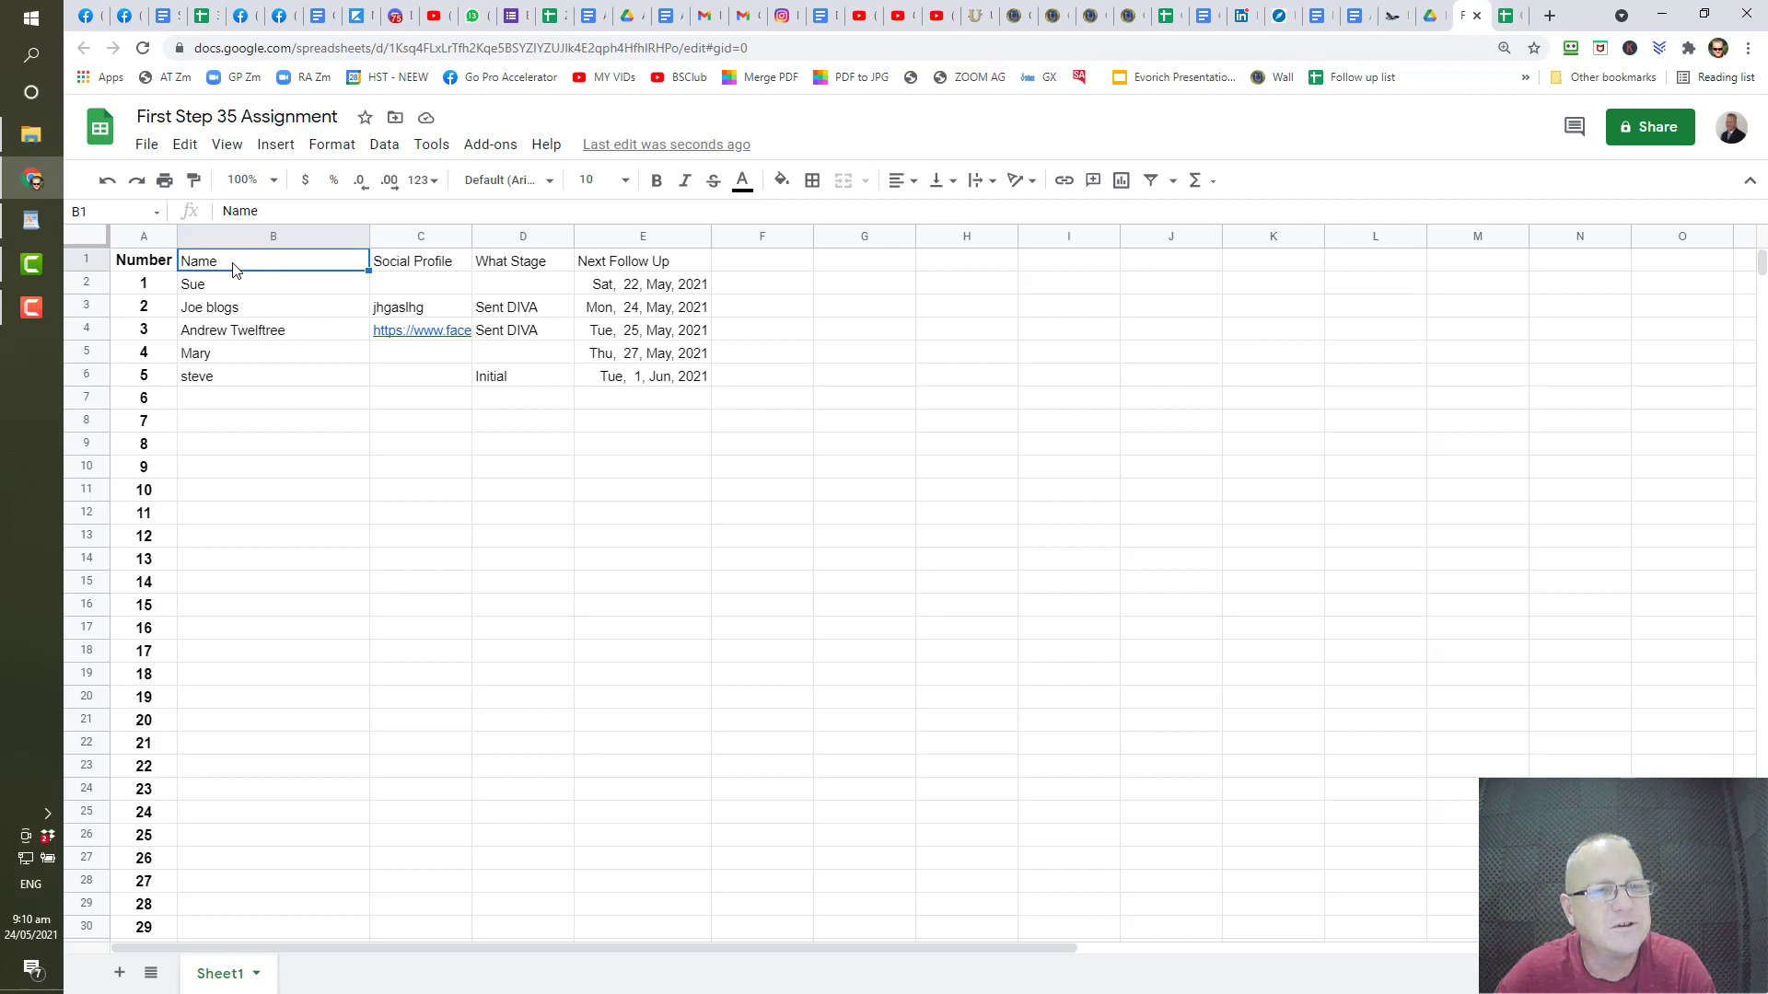
pyautogui.click(153, 265)
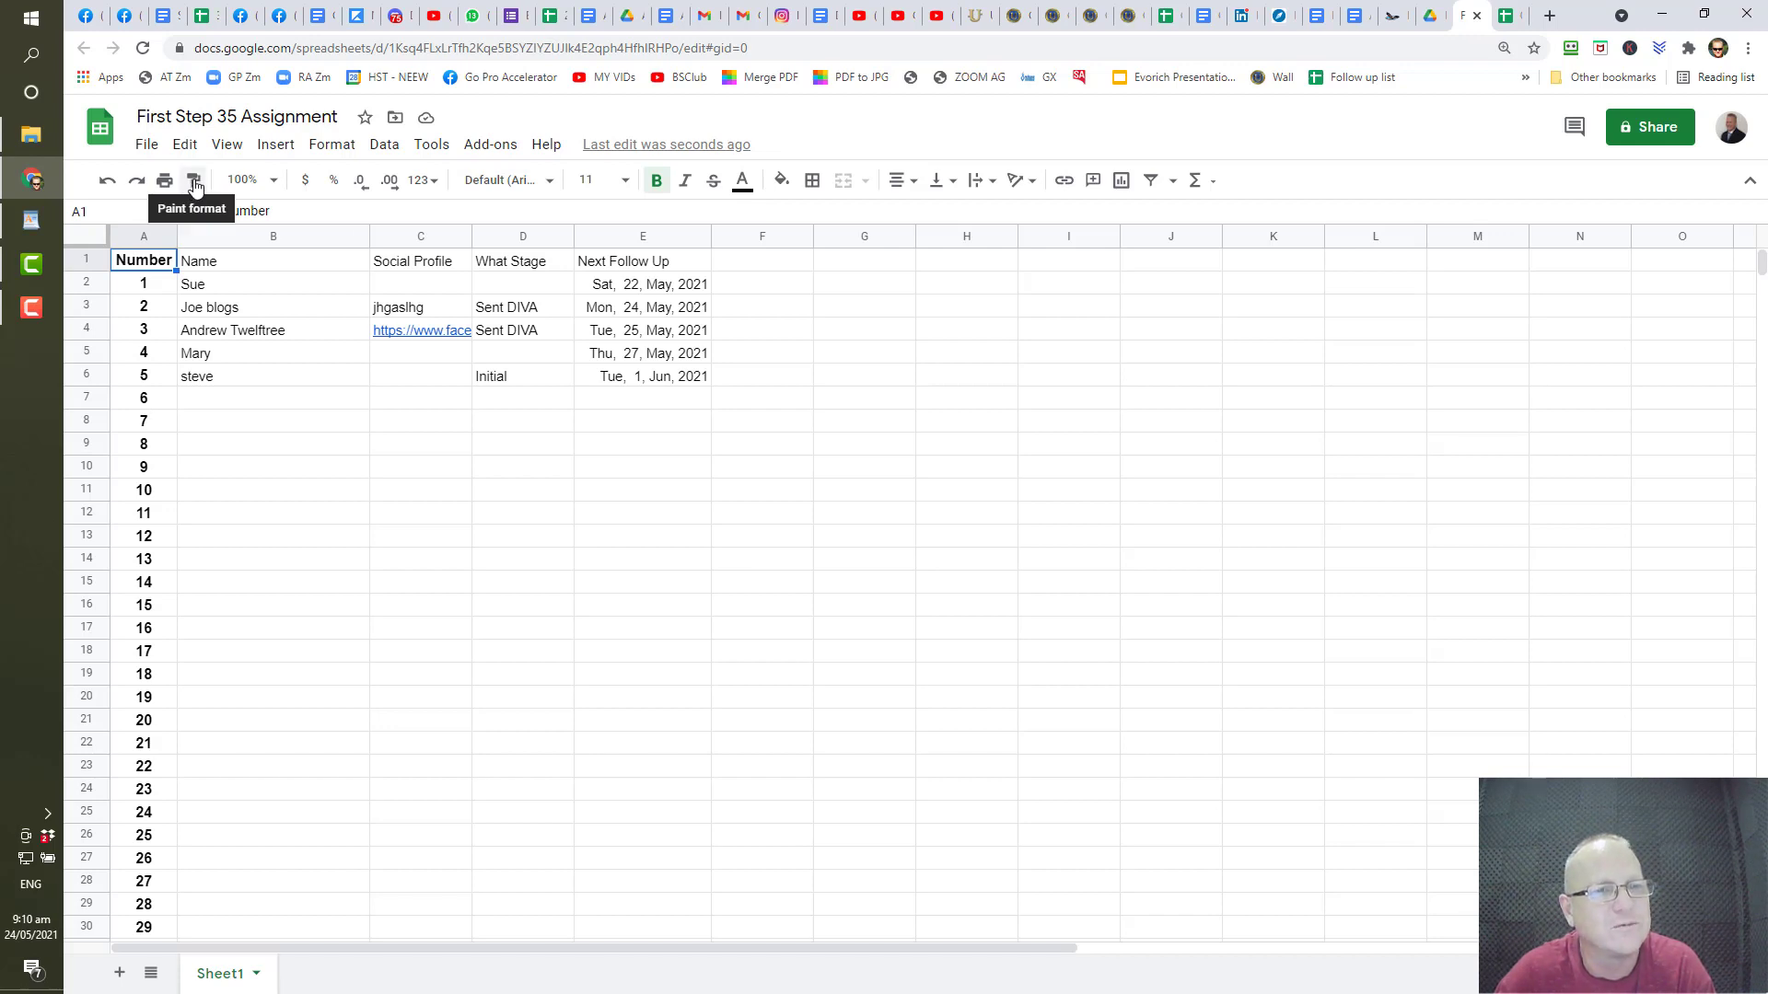
# - Paint the Number heading's bold, centred style onto the Name through Next Follow Up headings
pyautogui.click(194, 182)
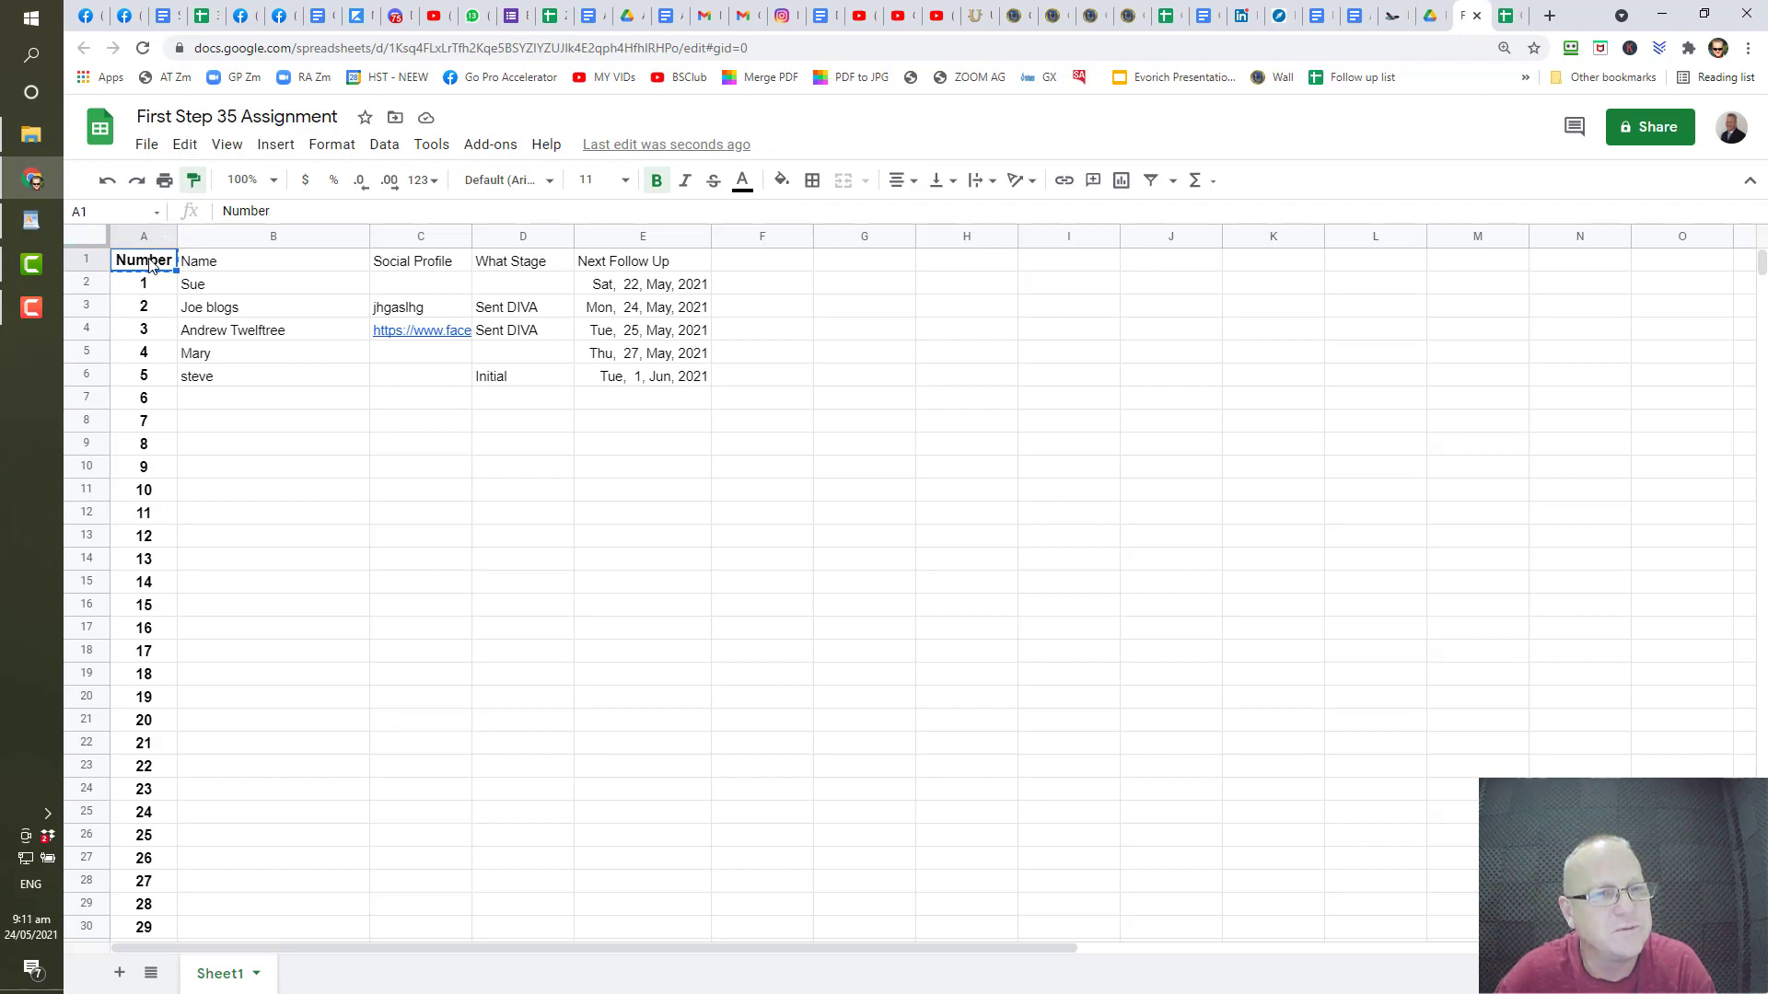
pyautogui.click(257, 268)
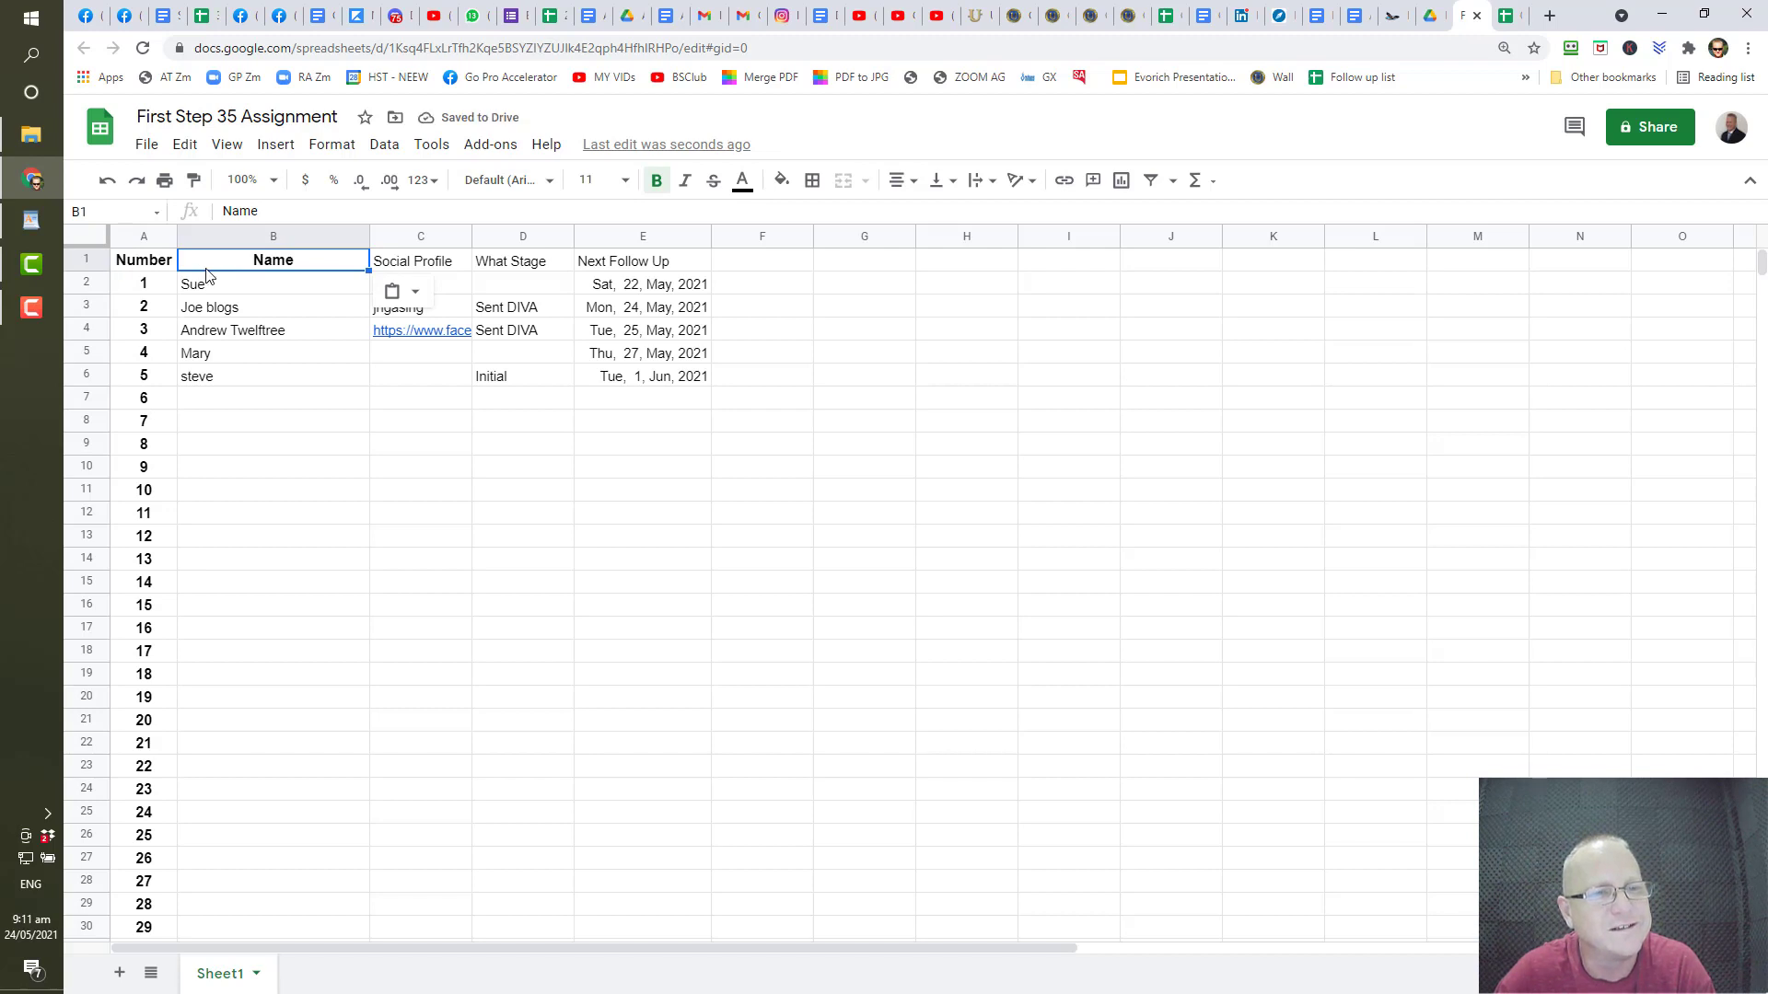
pyautogui.click(367, 495)
pyautogui.click(285, 267)
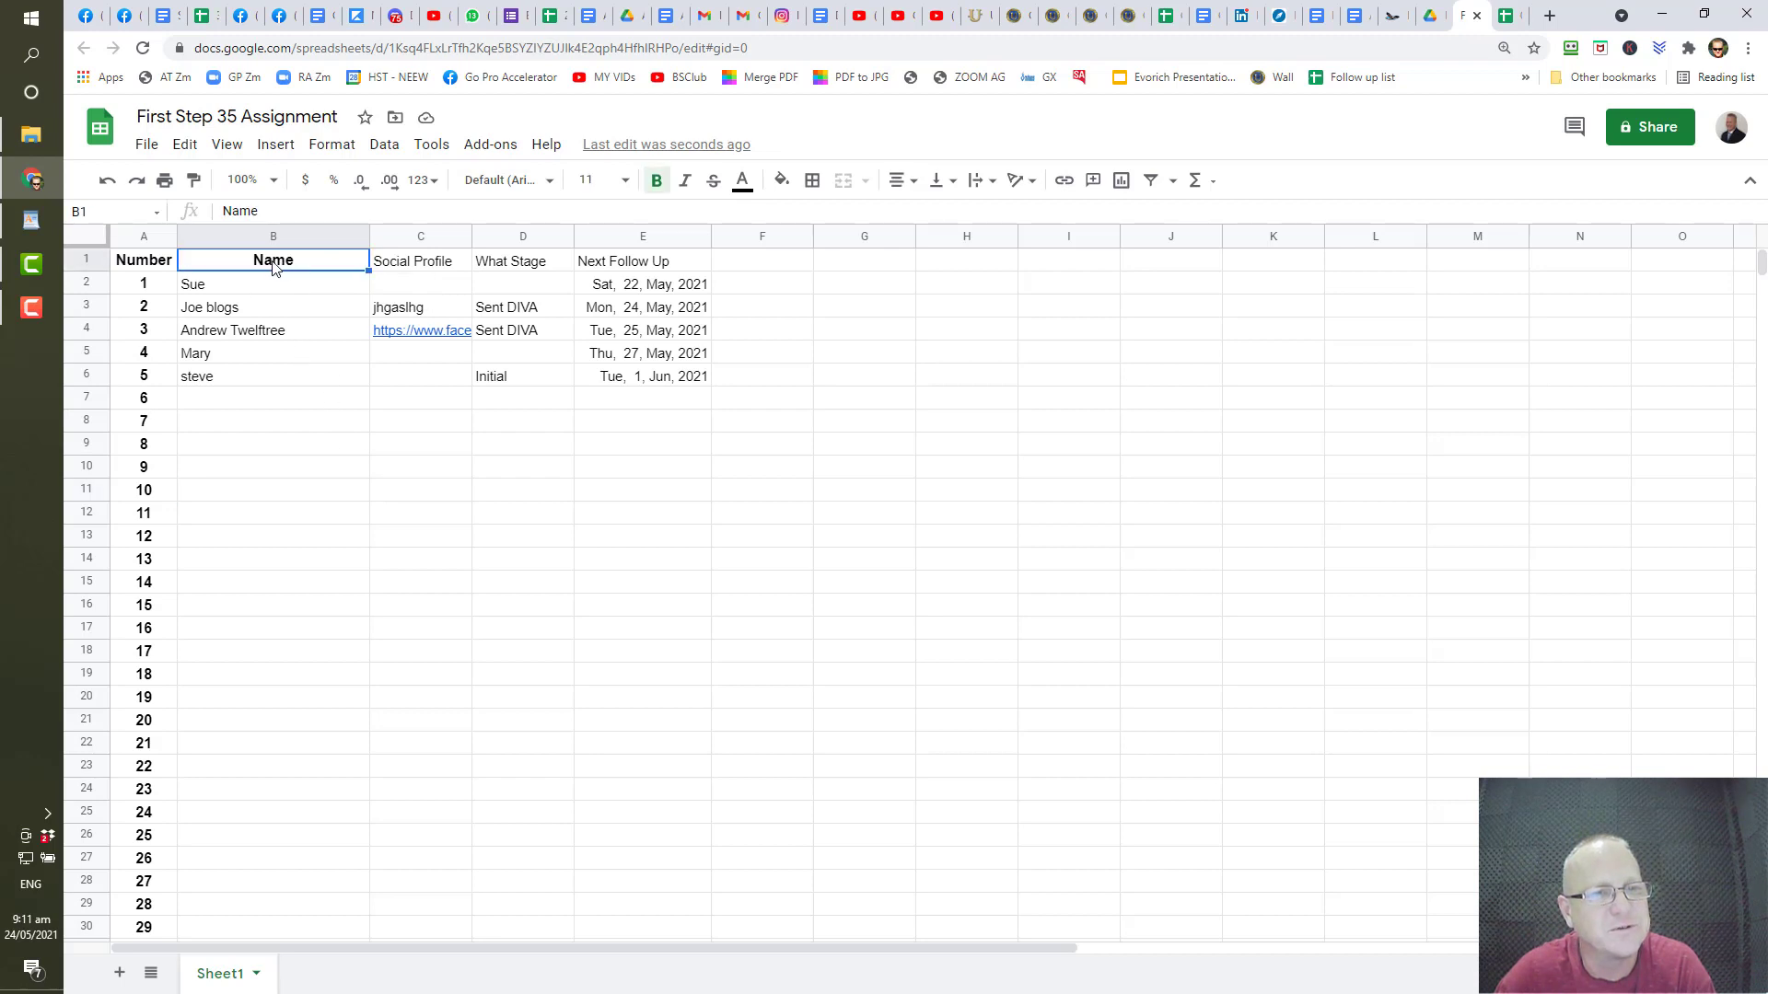
pyautogui.click(193, 179)
pyautogui.moveTo(394, 265); pyautogui.dragTo(648, 272)
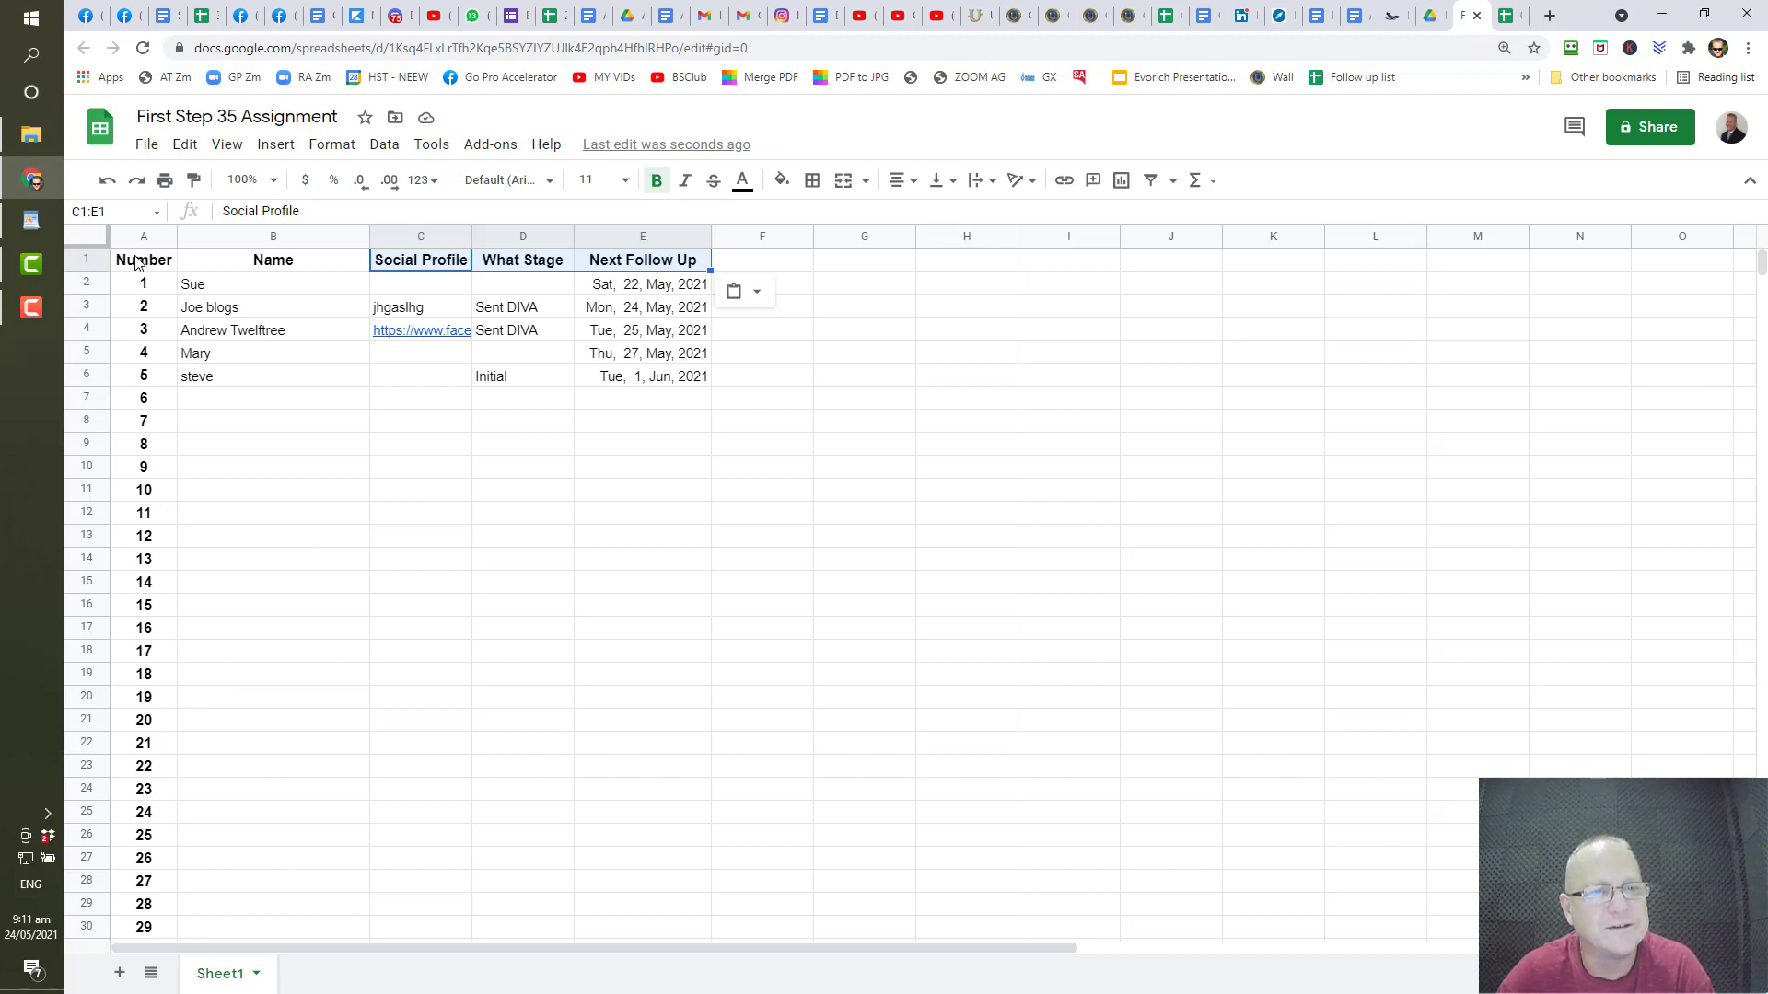
pyautogui.moveTo(135, 262); pyautogui.dragTo(659, 269)
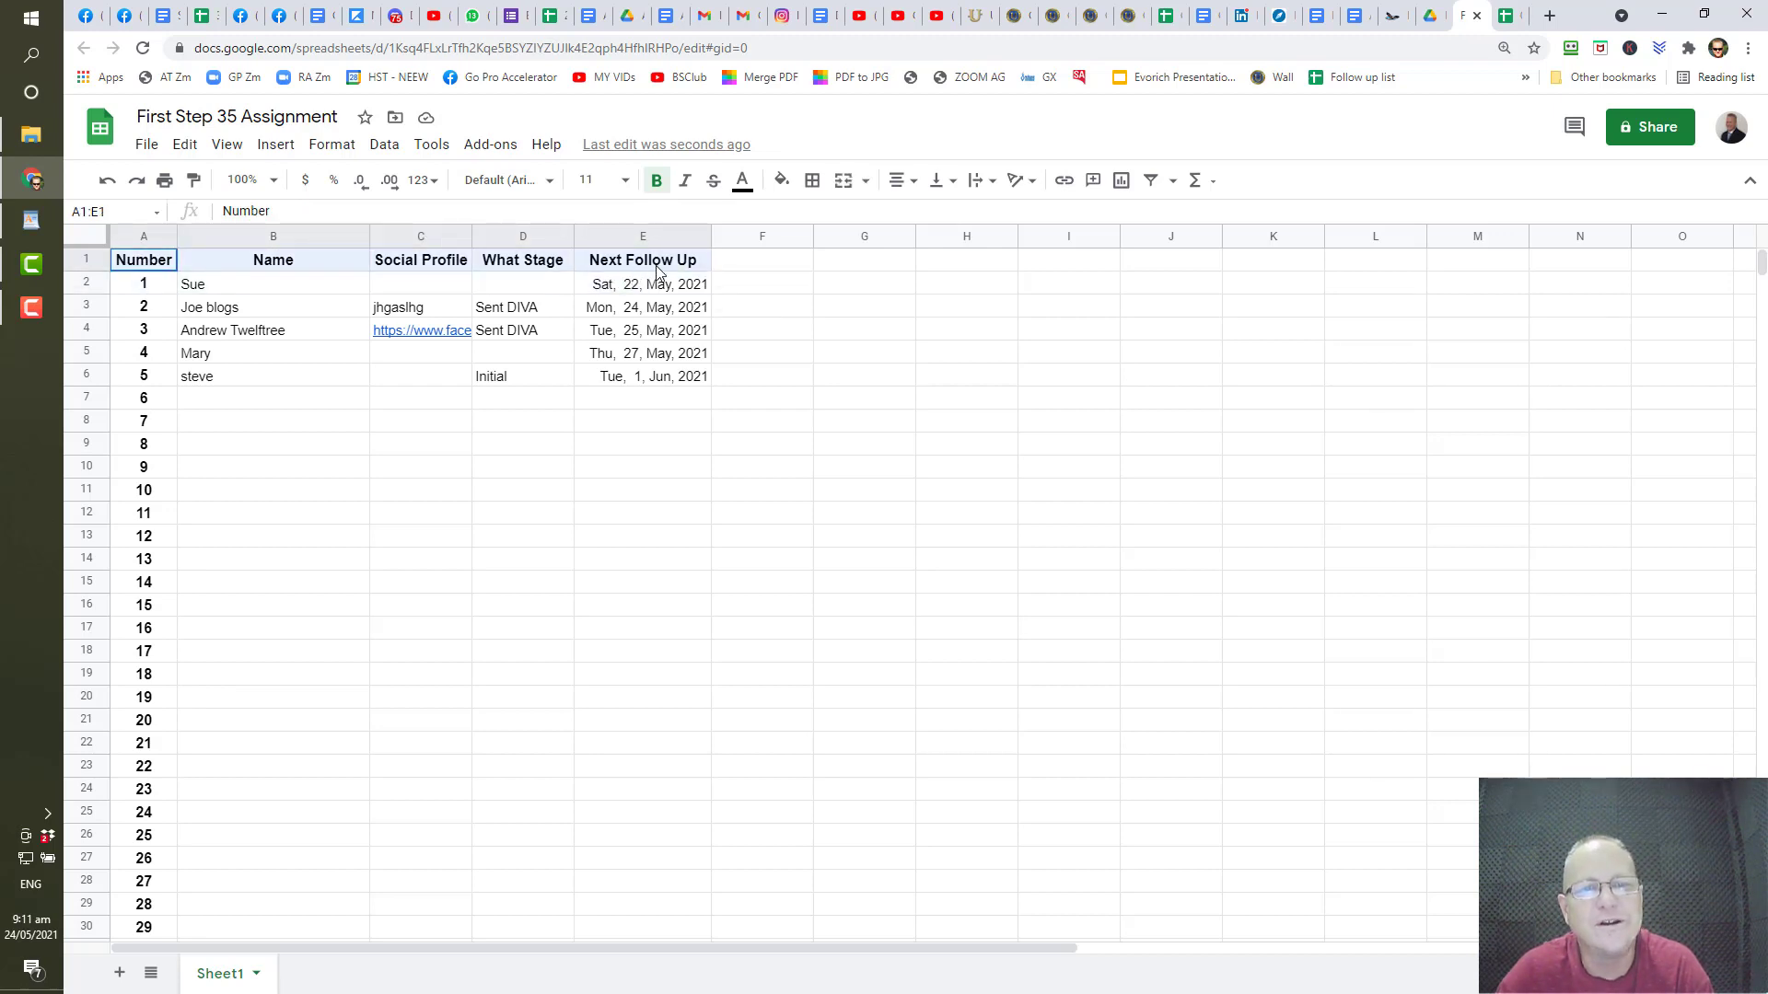
# - Try light green heading text, then set it back to black
pyautogui.click(742, 180)
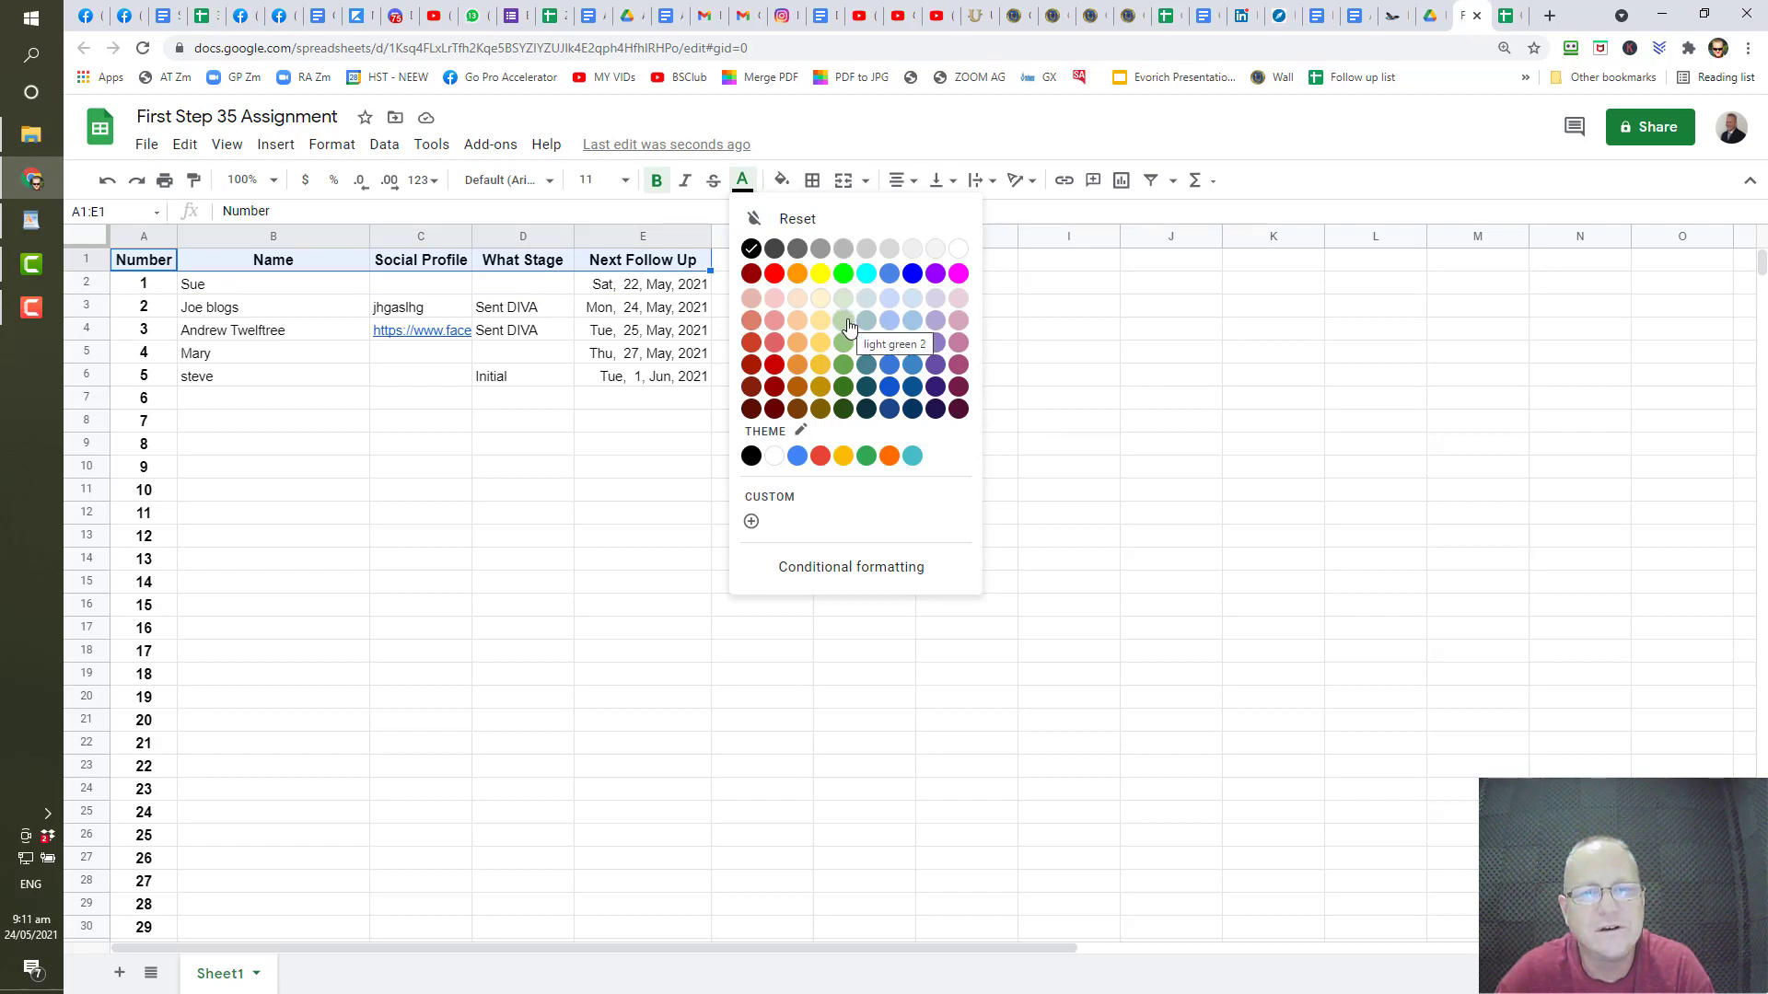
pyautogui.click(845, 321)
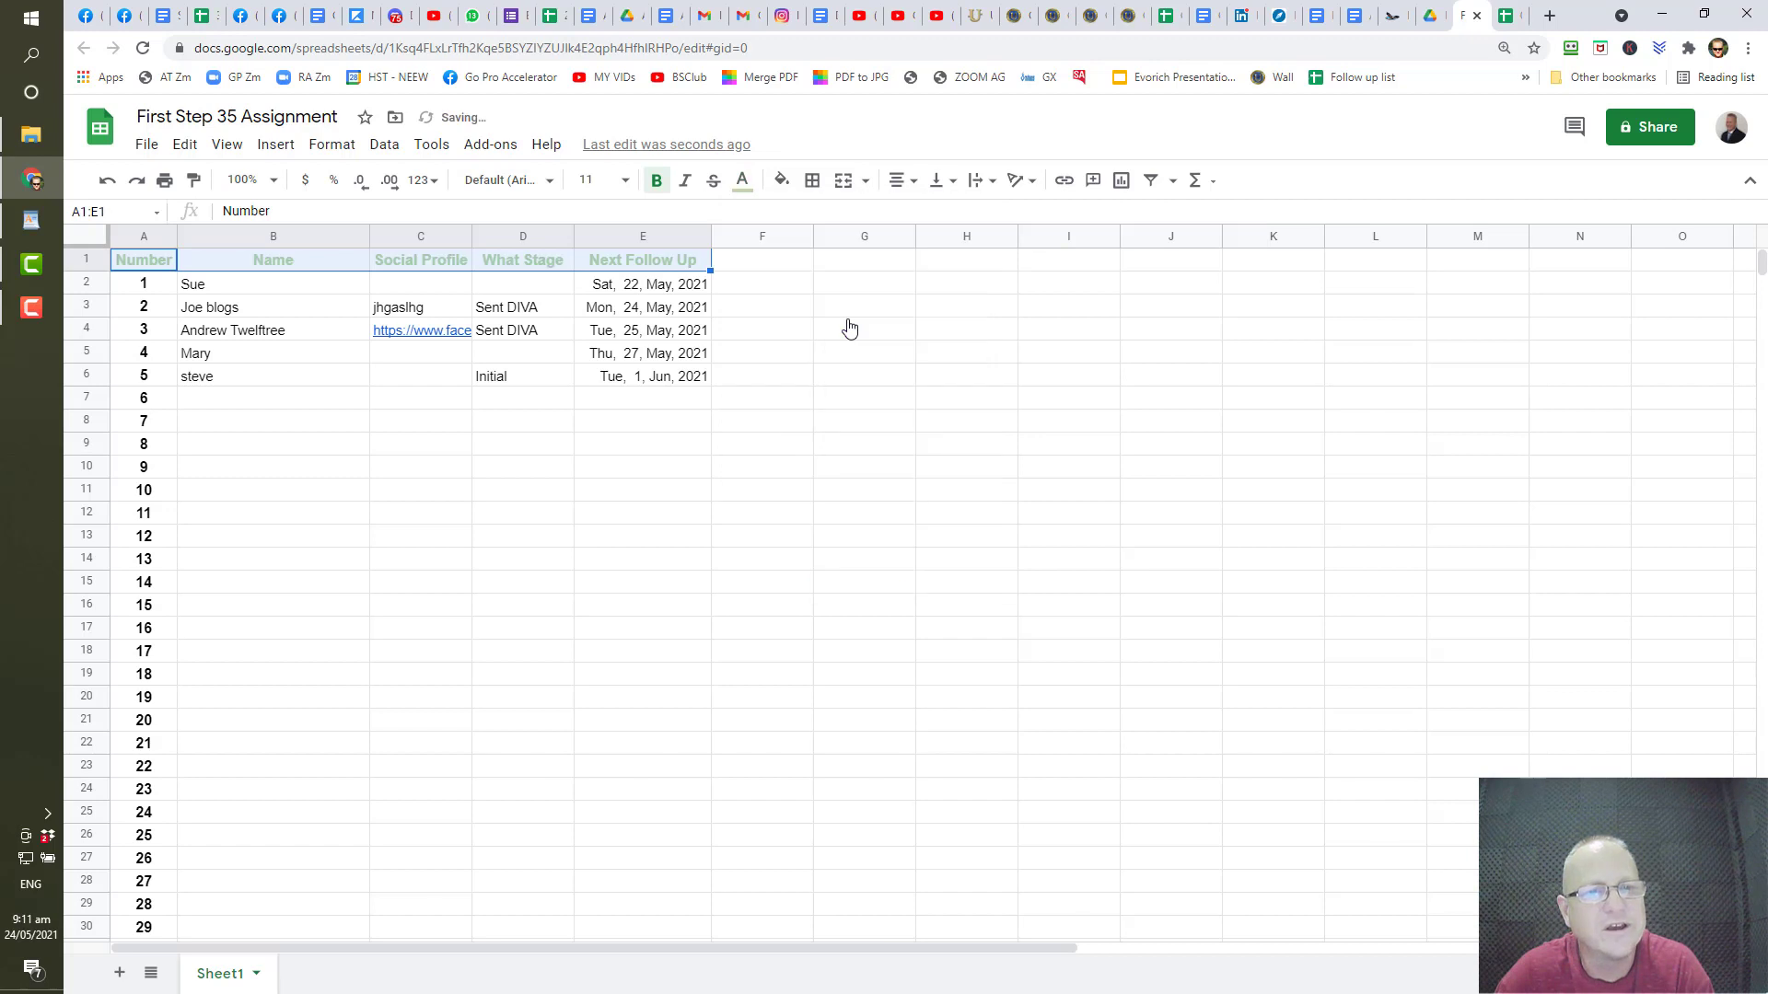
pyautogui.click(742, 181)
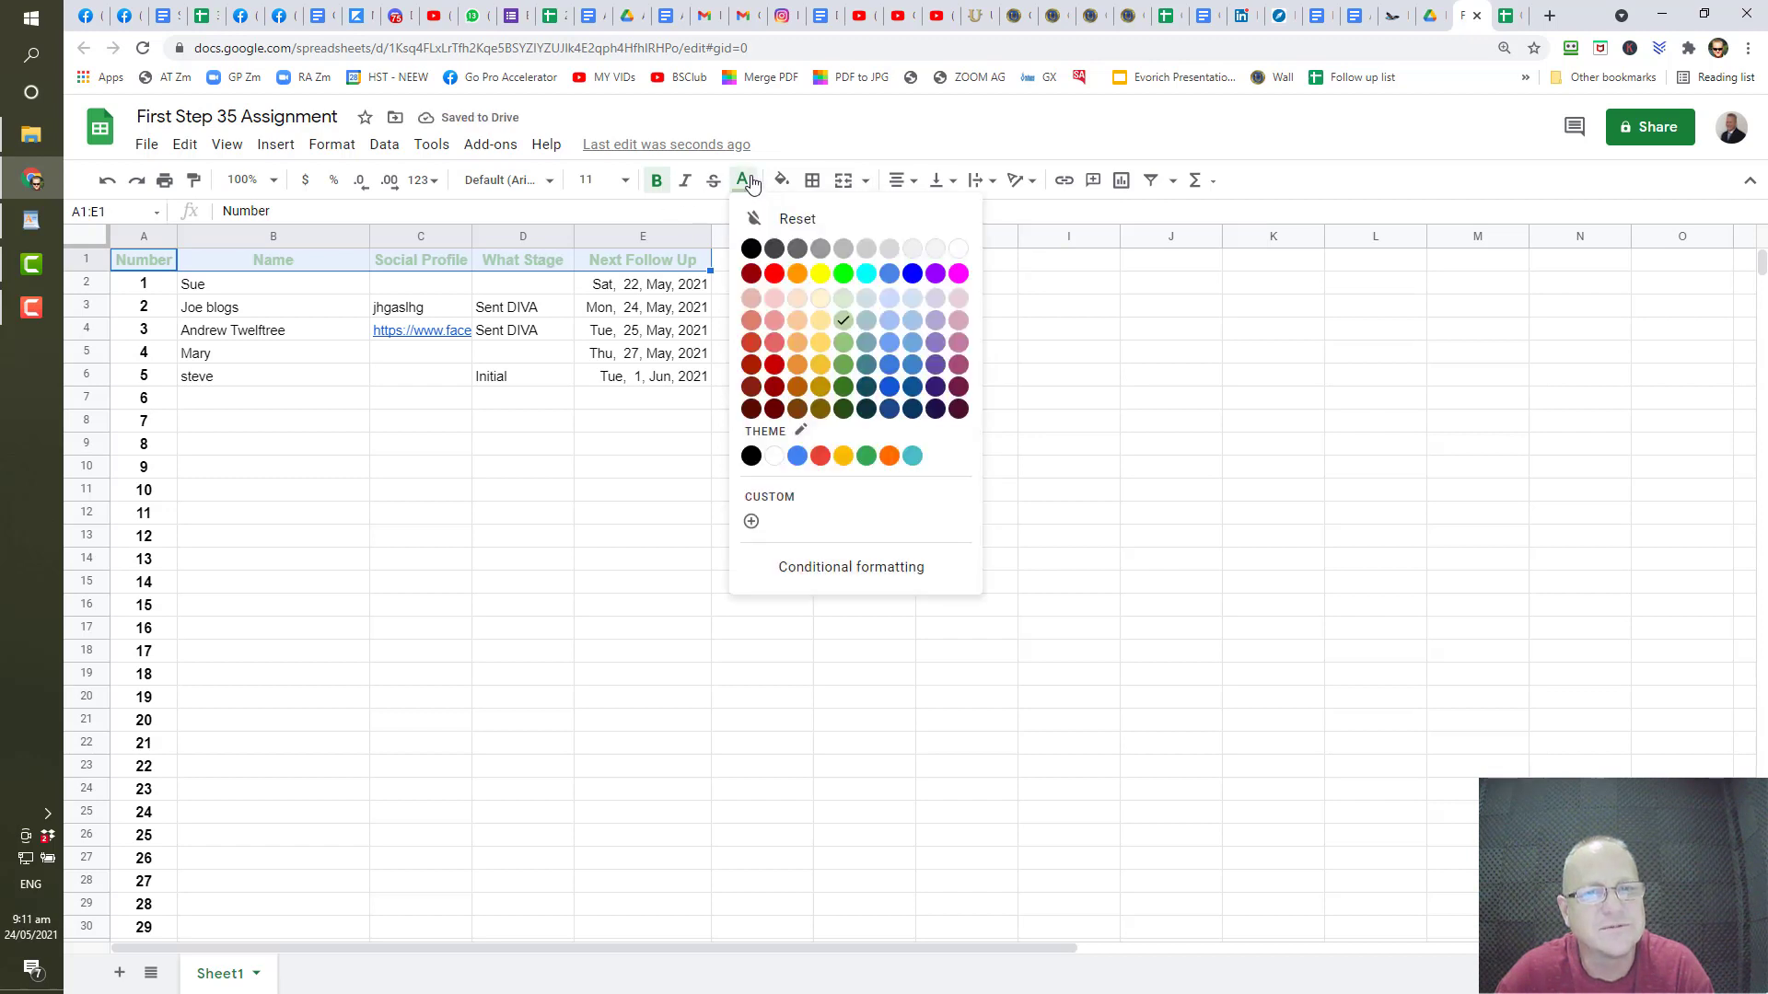
pyautogui.click(751, 250)
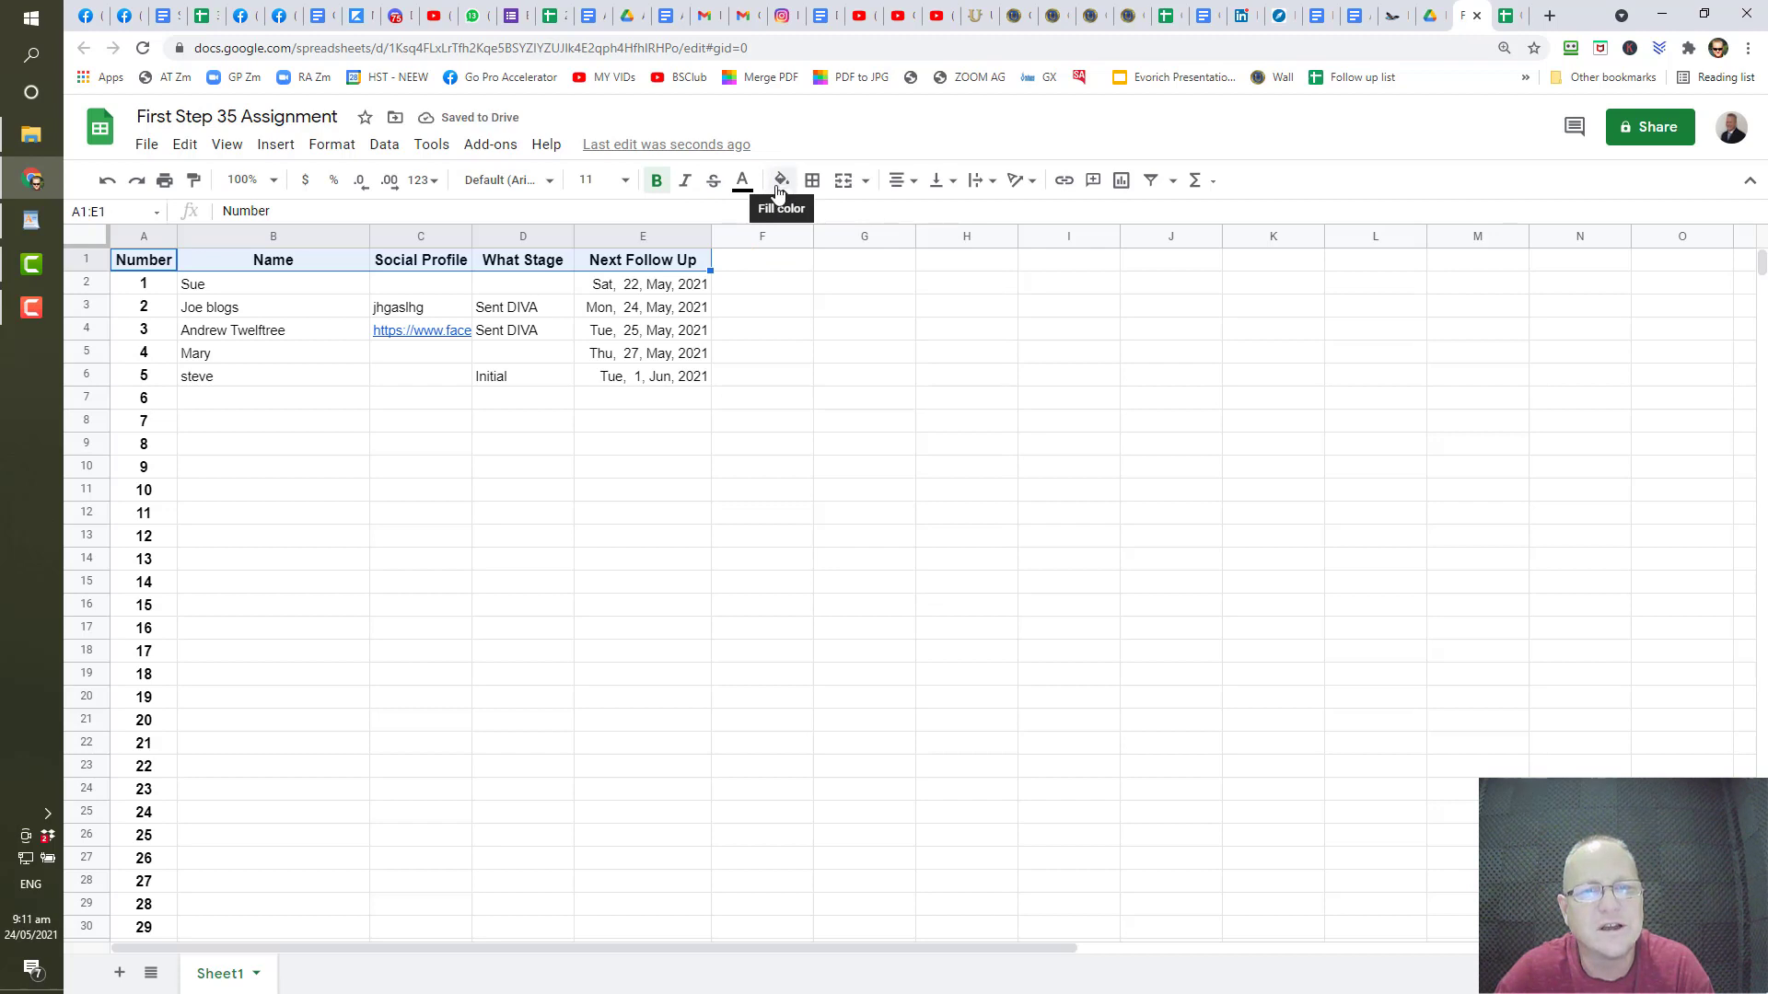
# - Fill the header row A1:E1 with a light green background
pyautogui.click(782, 183)
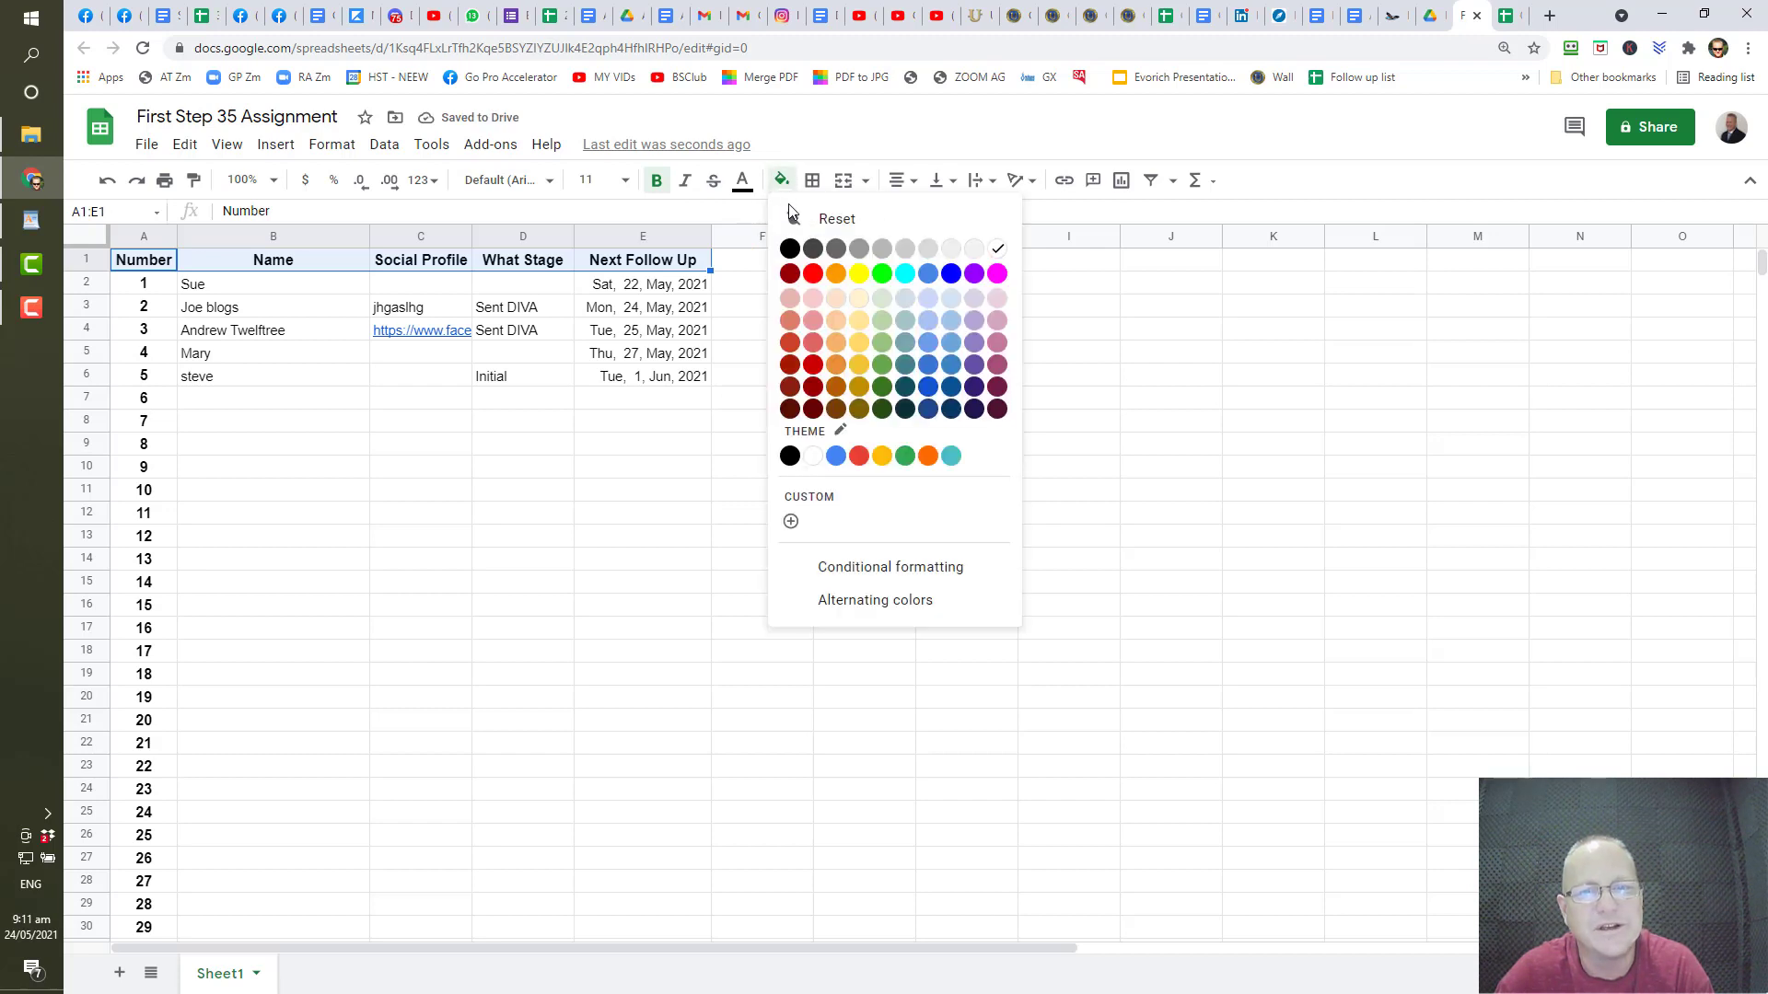
pyautogui.click(885, 324)
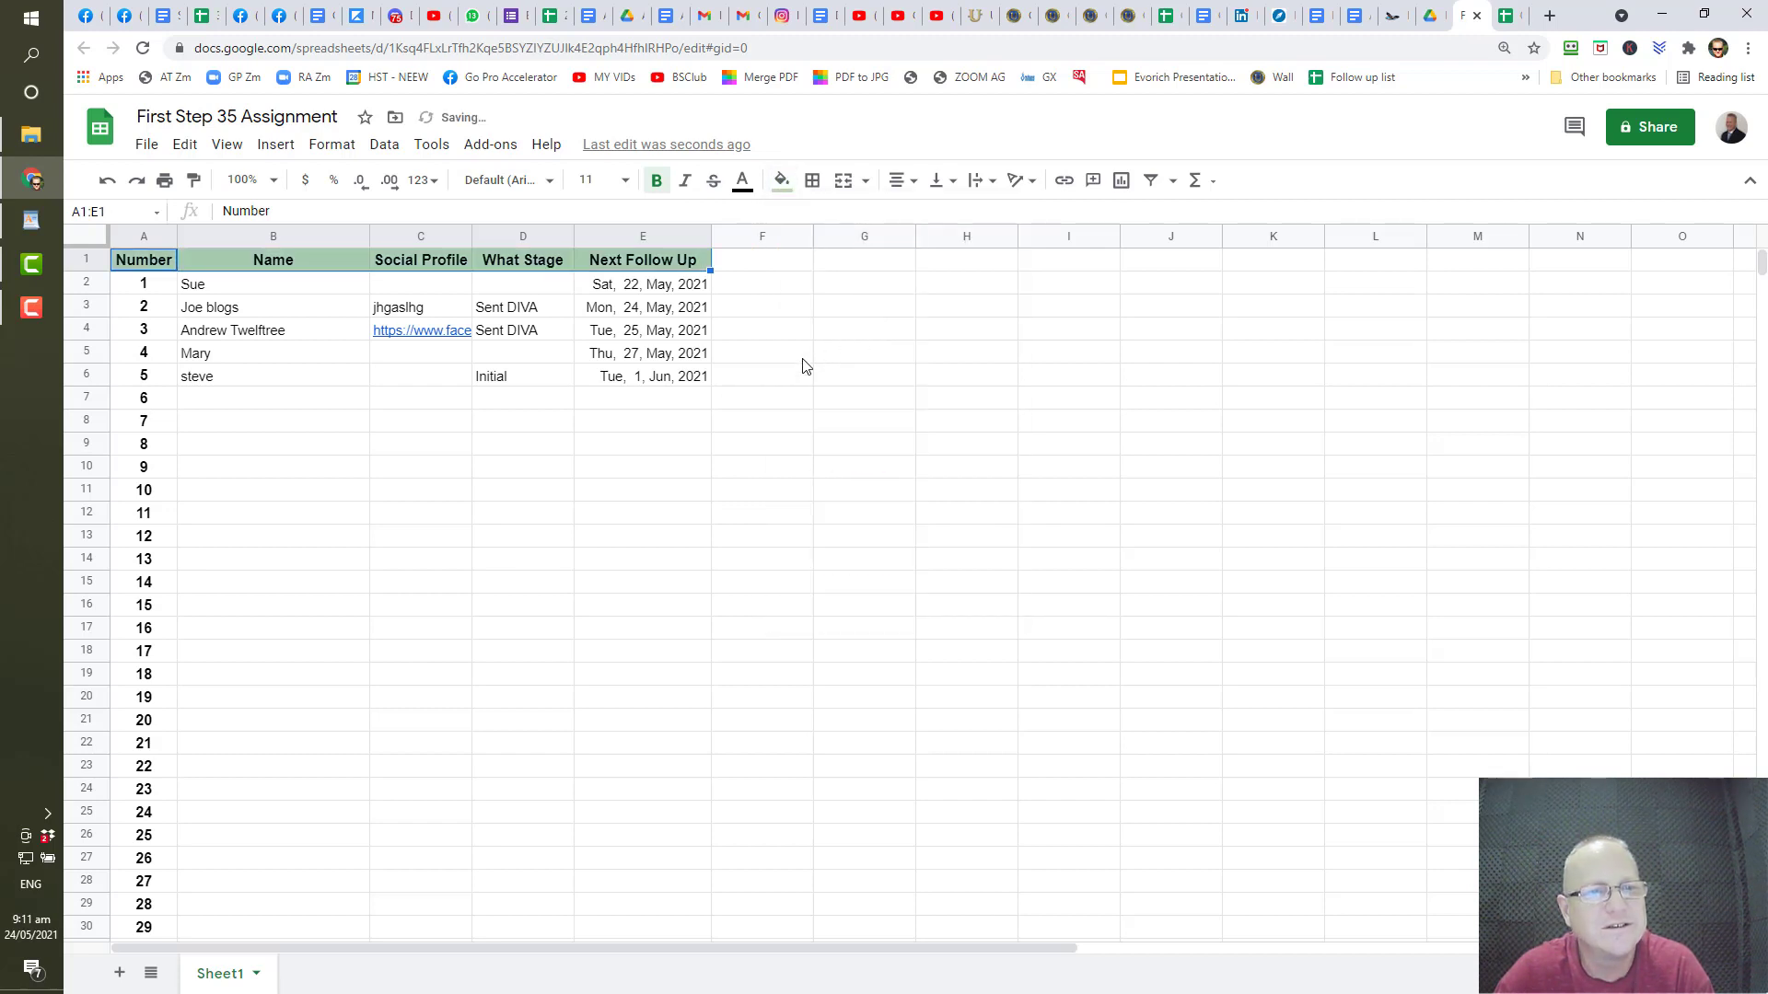
pyautogui.click(793, 372)
pyautogui.moveTo(138, 267); pyautogui.dragTo(686, 261)
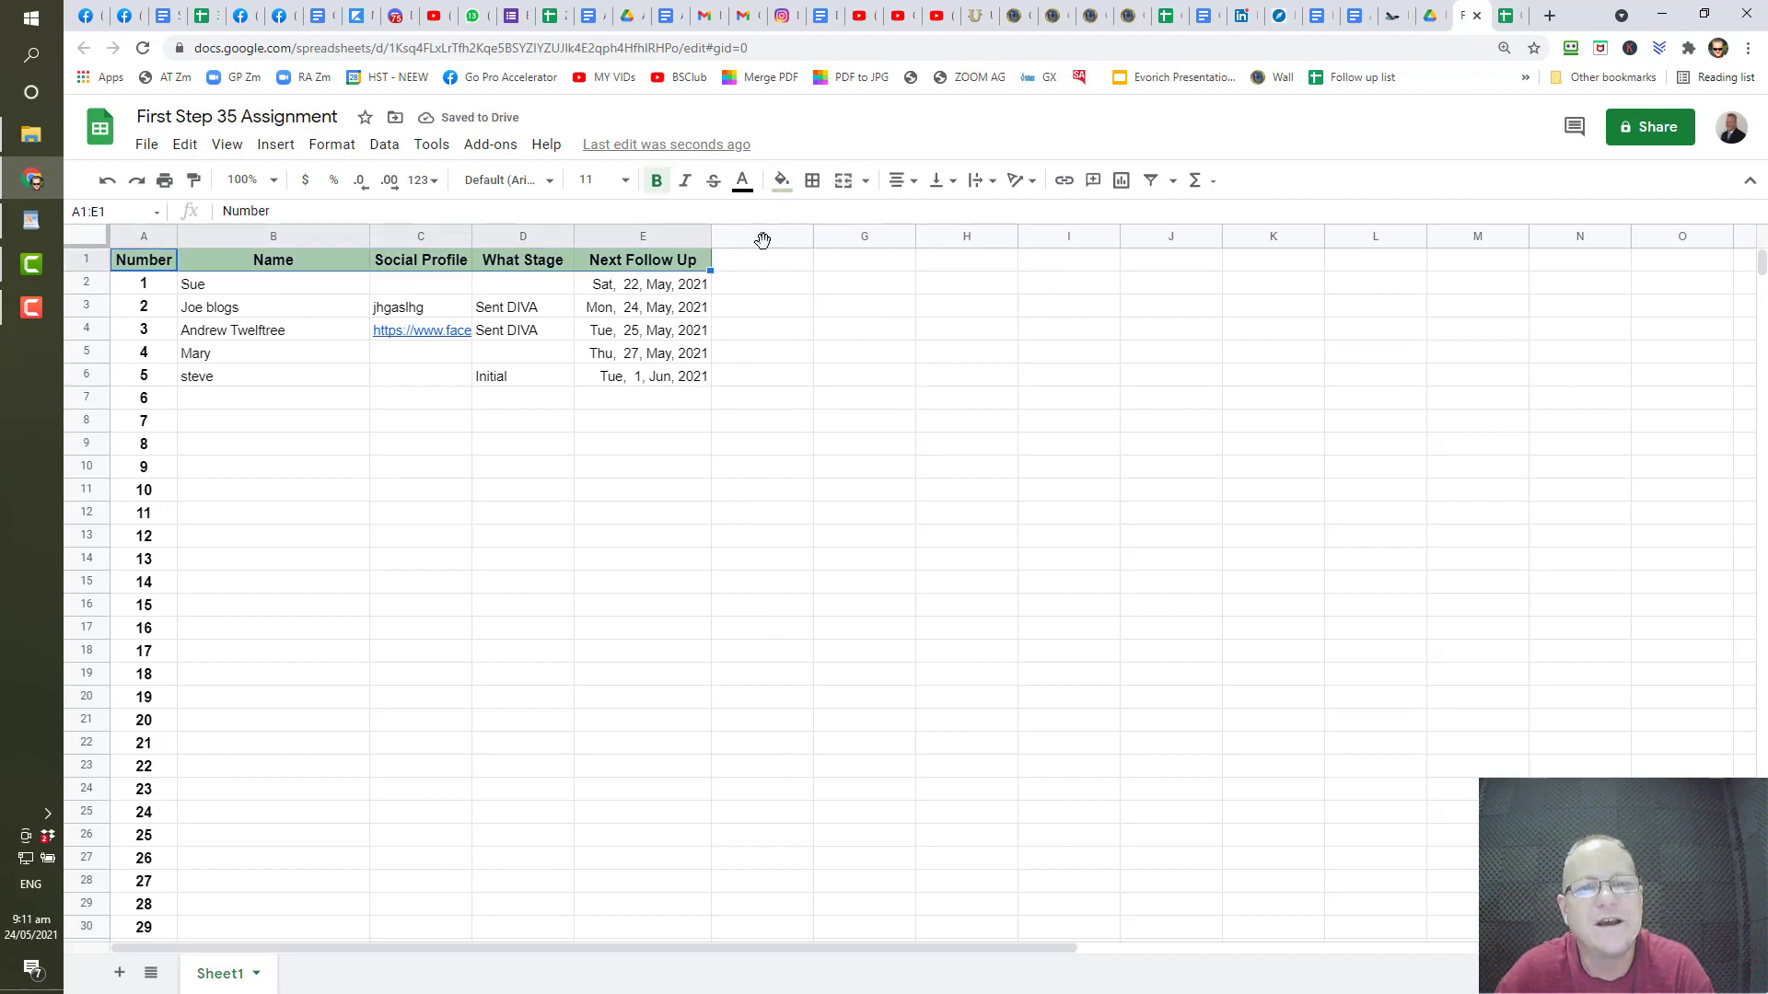
# - Give every header cell in A1:E1 all borders with a thick line style
pyautogui.click(818, 187)
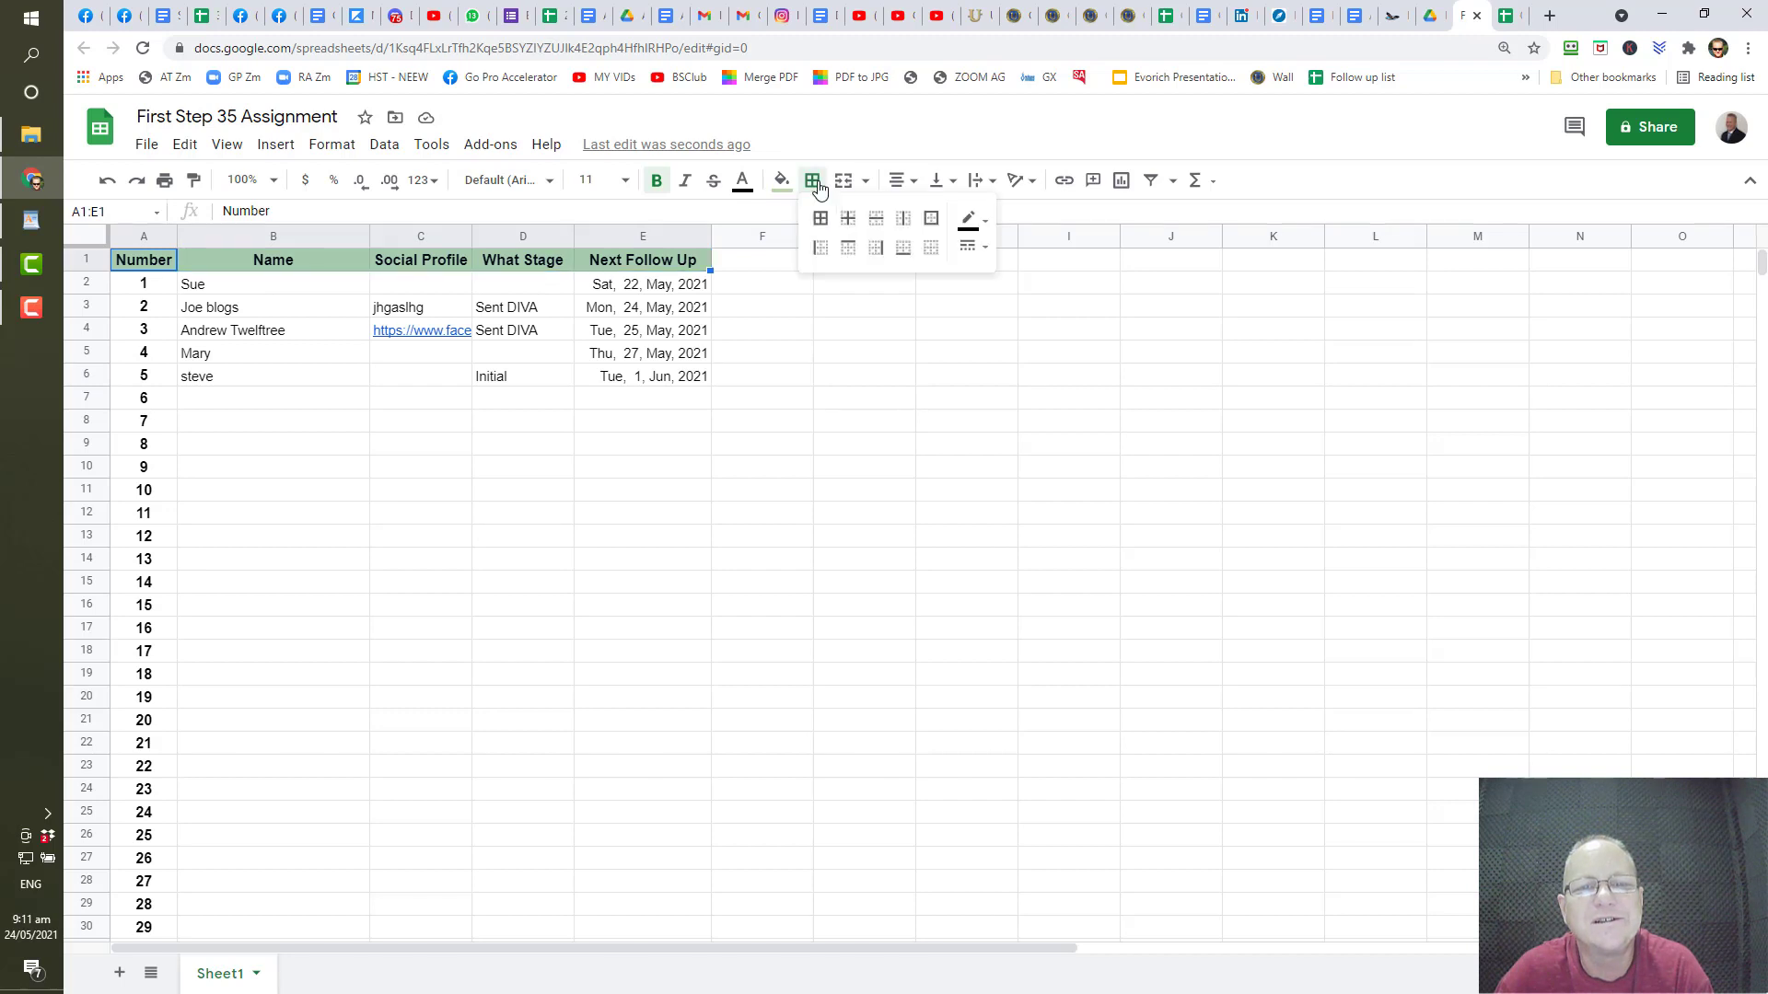
pyautogui.click(820, 221)
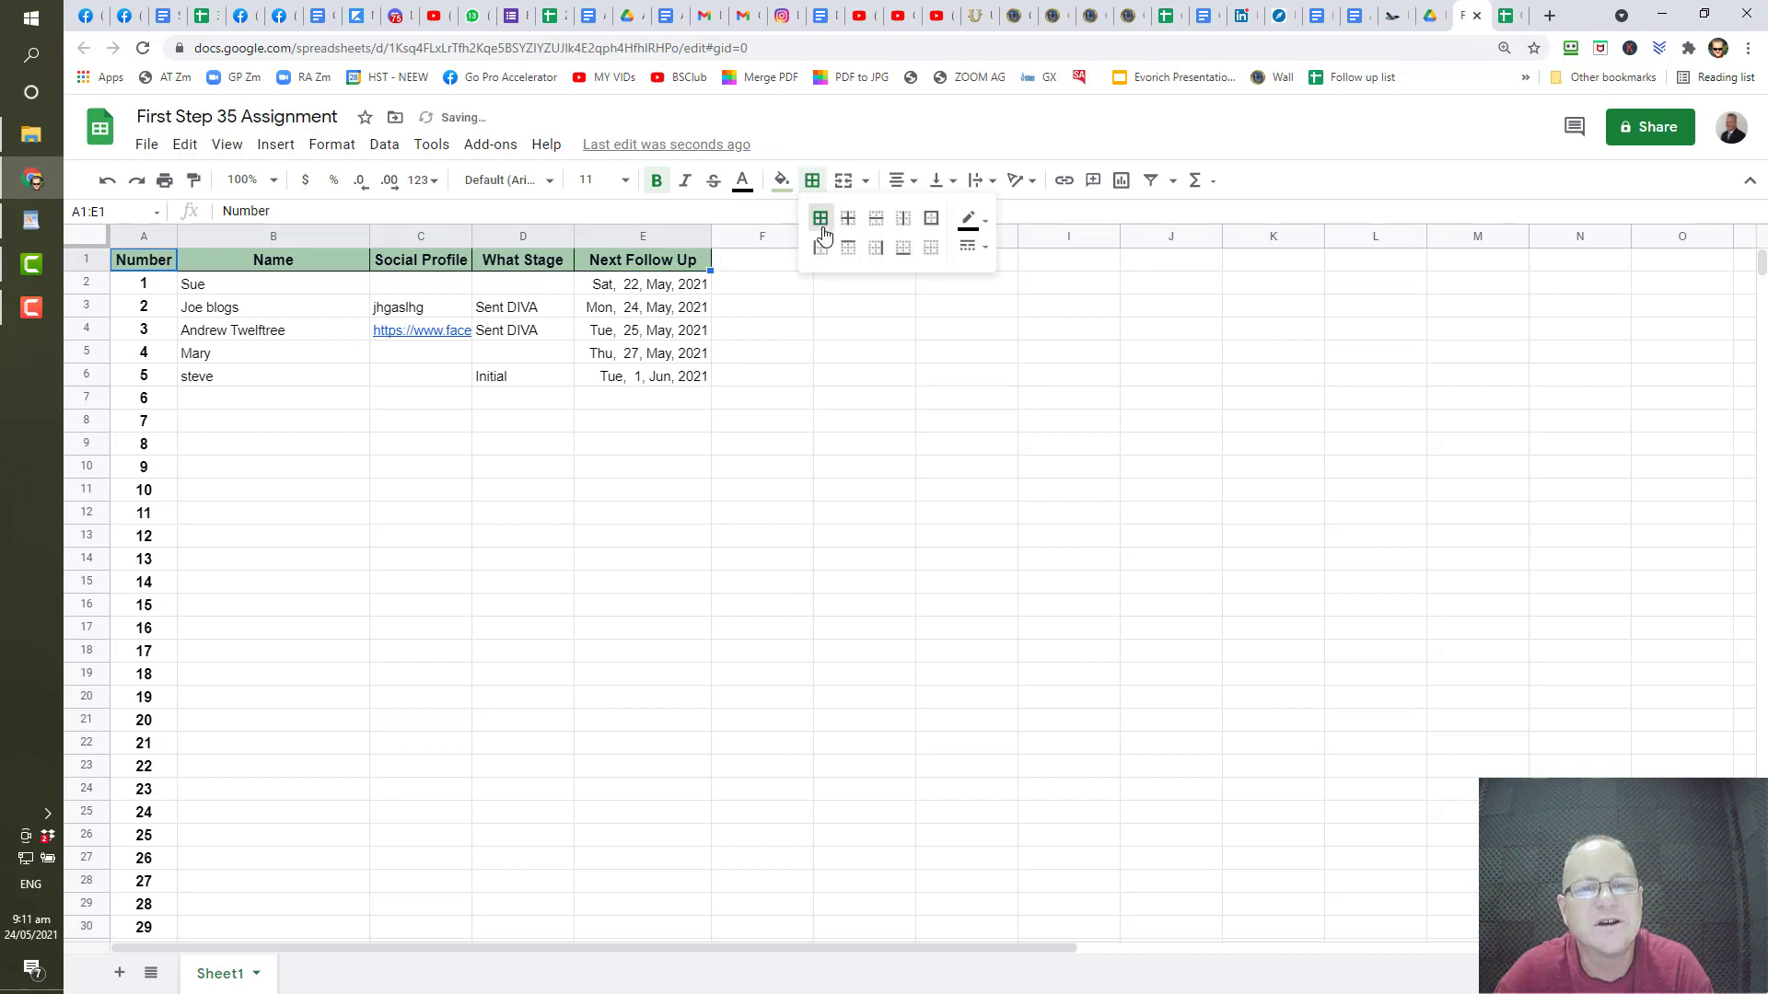
pyautogui.click(984, 231)
pyautogui.click(969, 224)
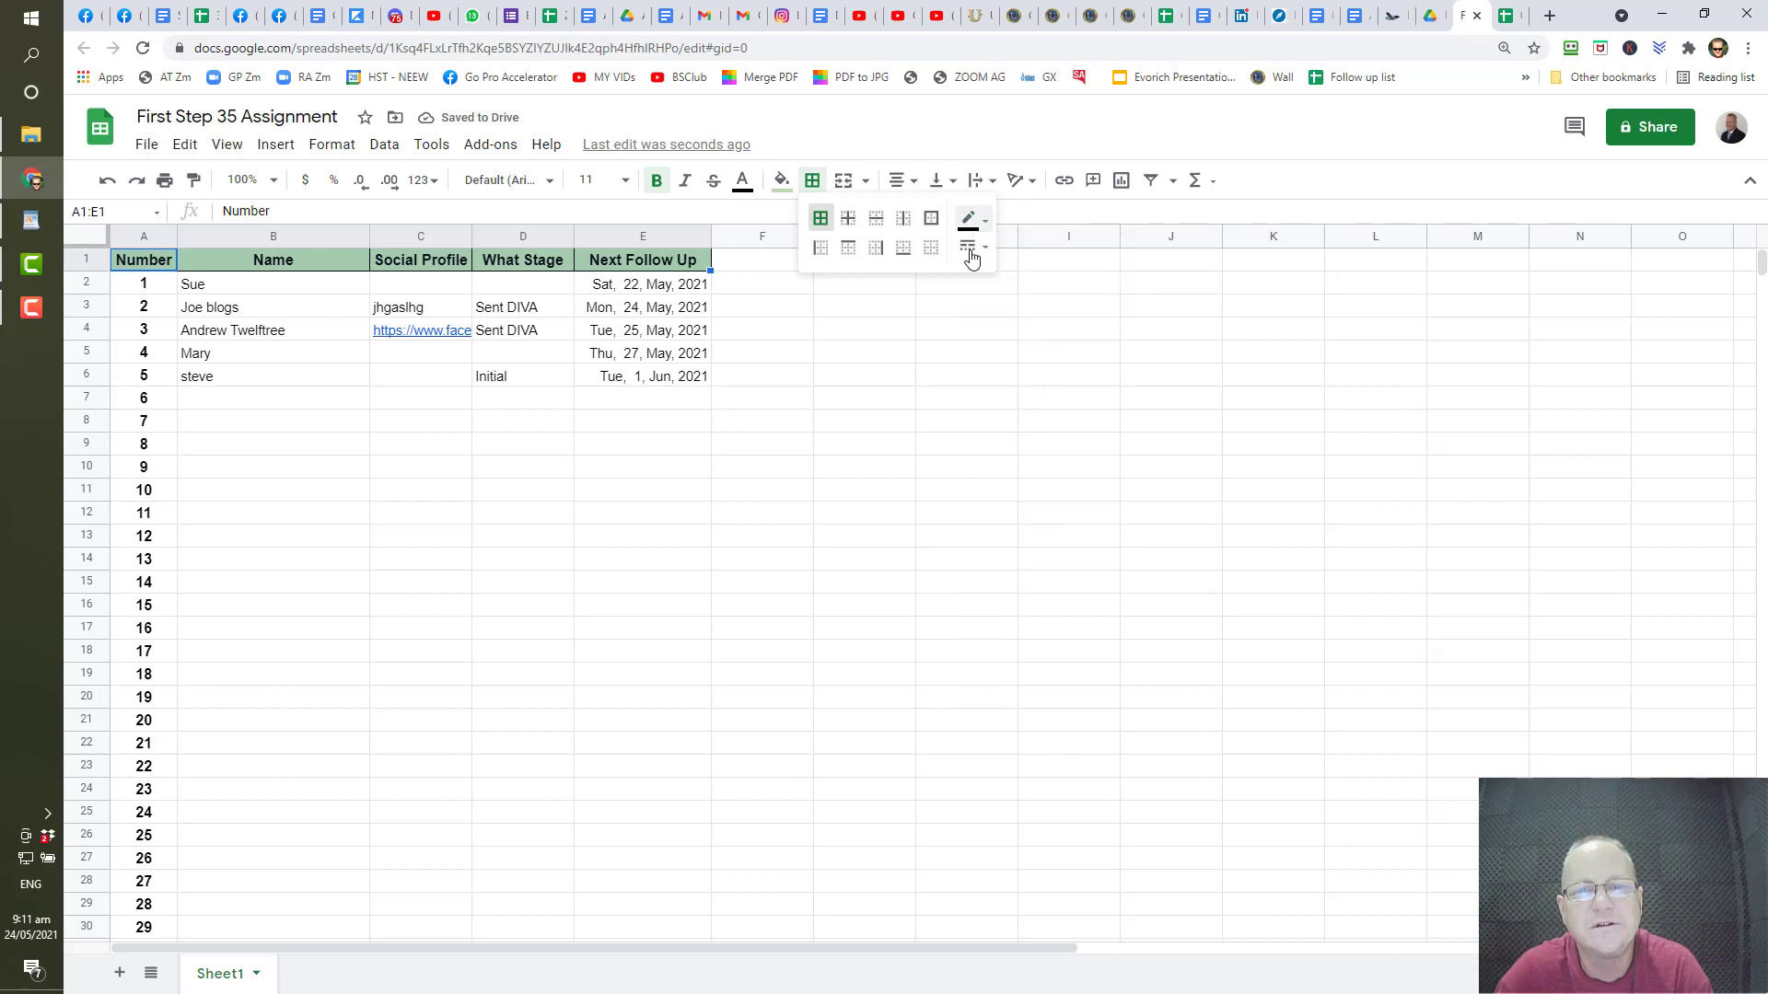
pyautogui.click(974, 254)
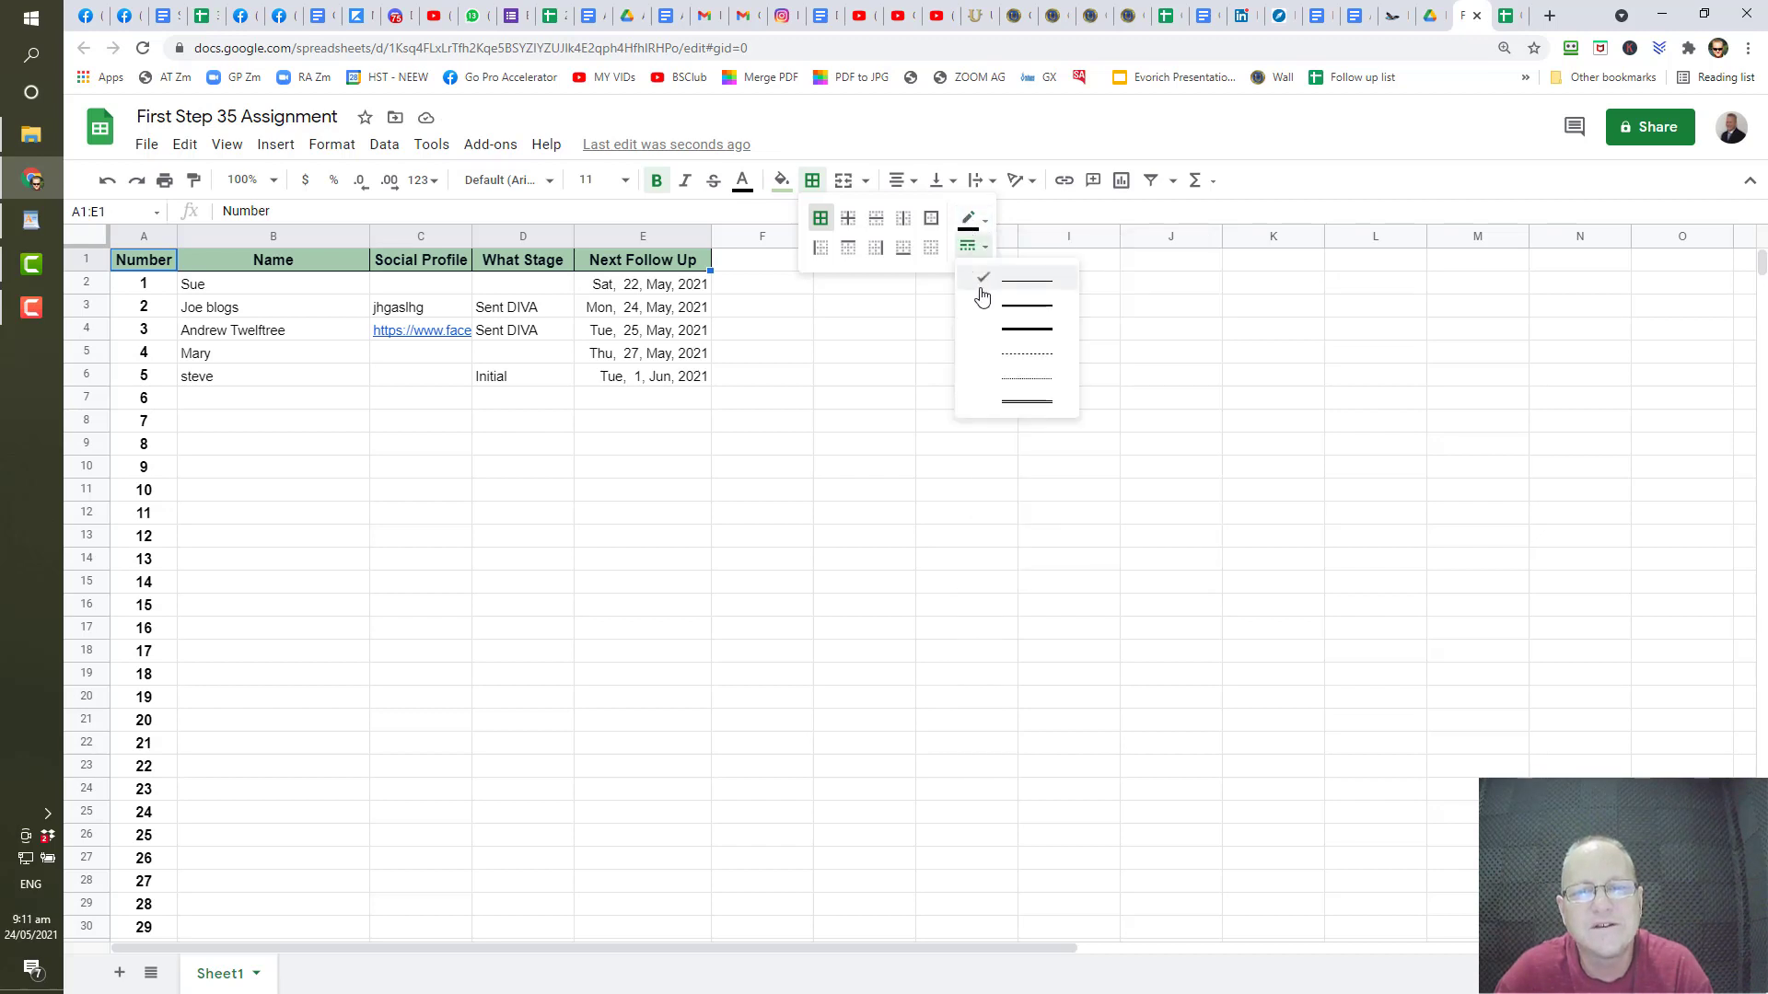
pyautogui.click(988, 339)
pyautogui.click(944, 402)
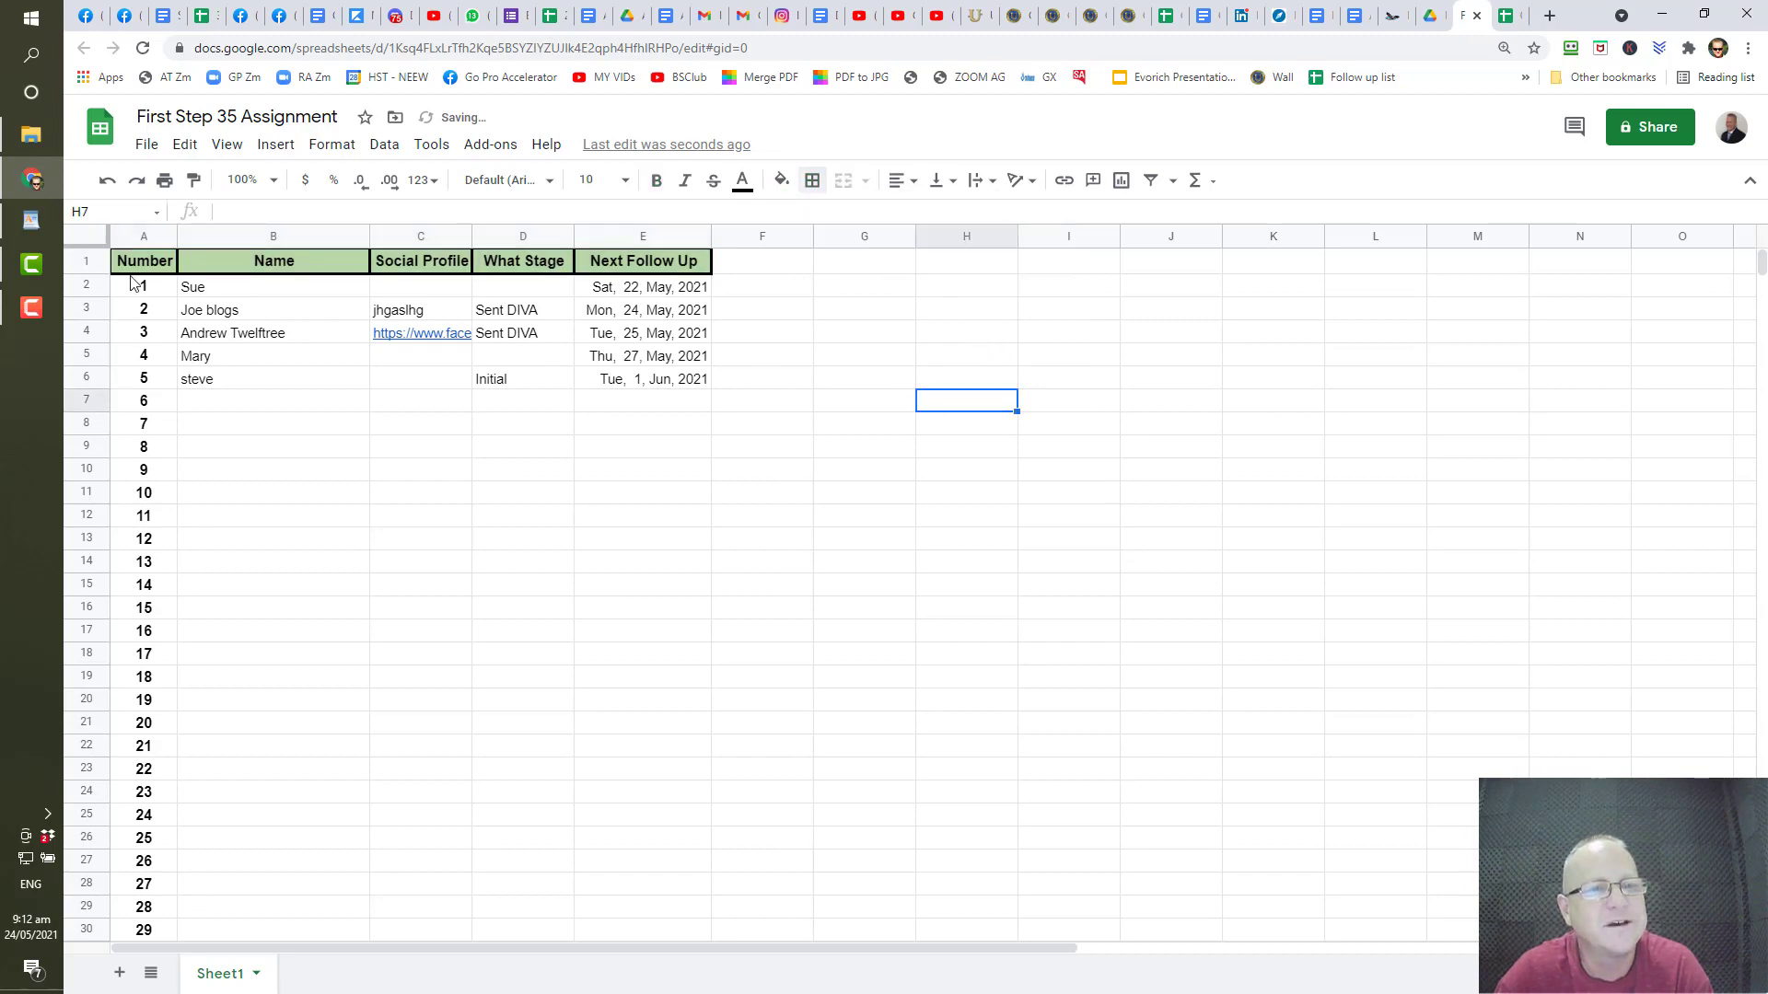
# - Select column A and apply all borders to its cells
pyautogui.click(138, 236)
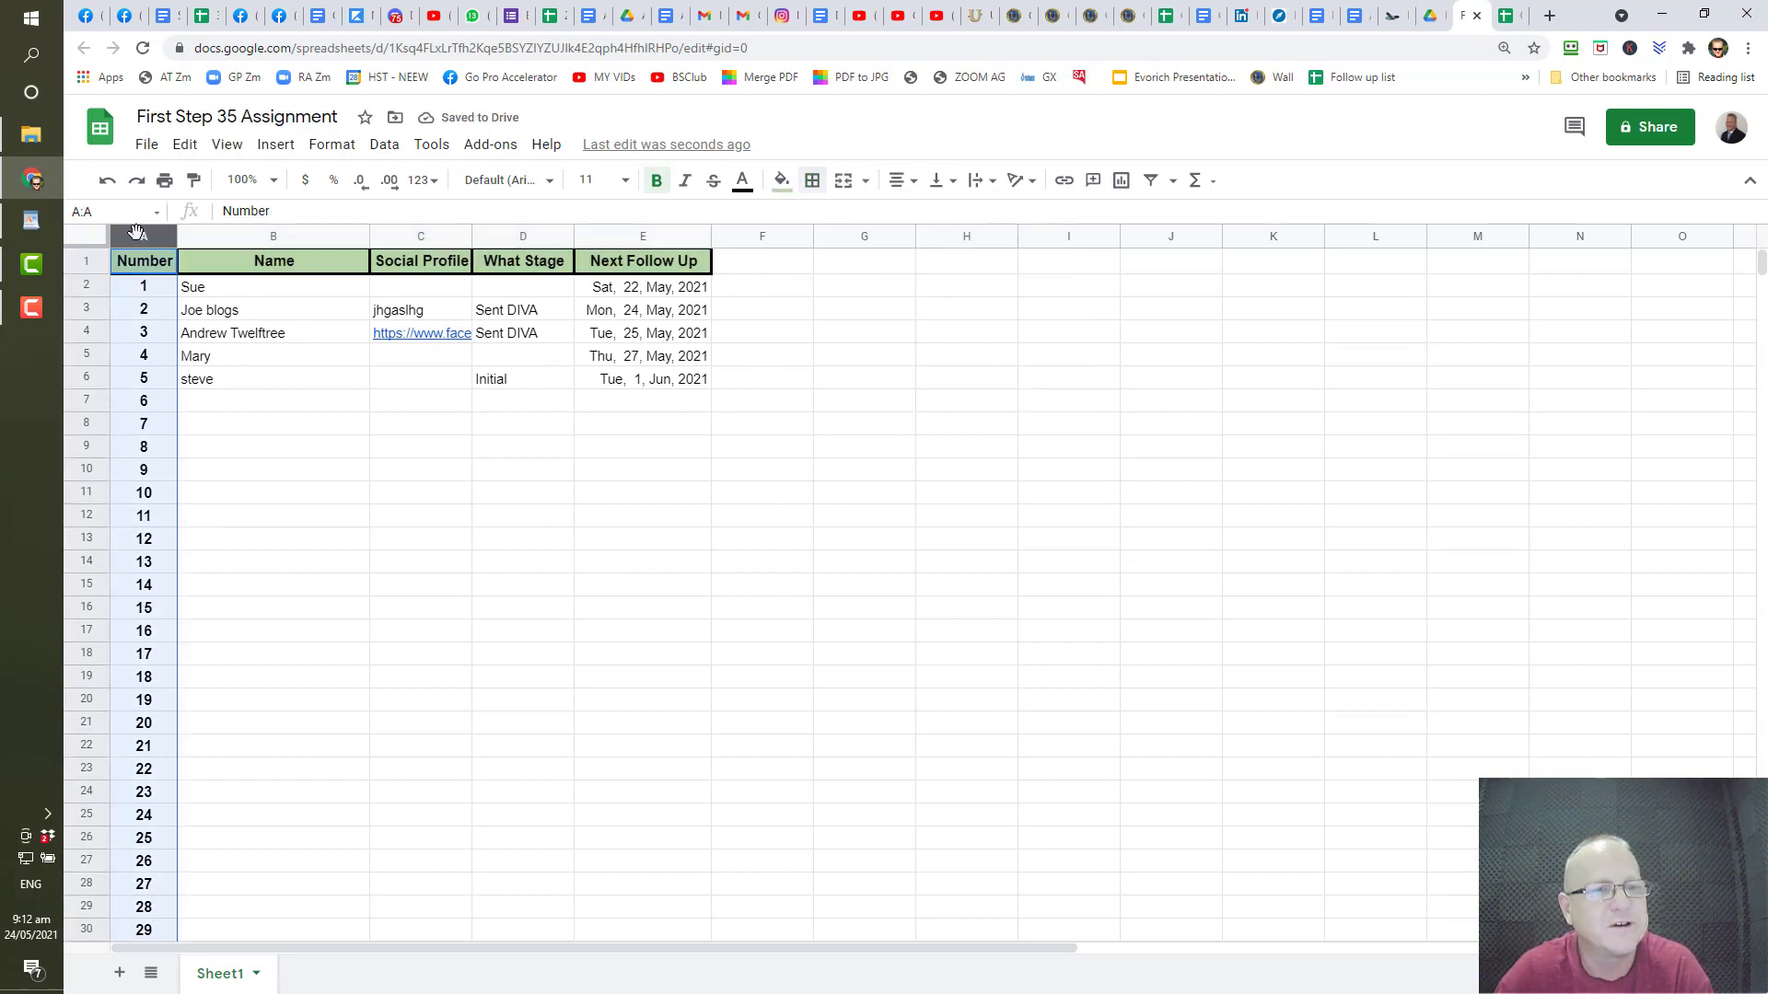
pyautogui.click(811, 180)
pyautogui.click(819, 221)
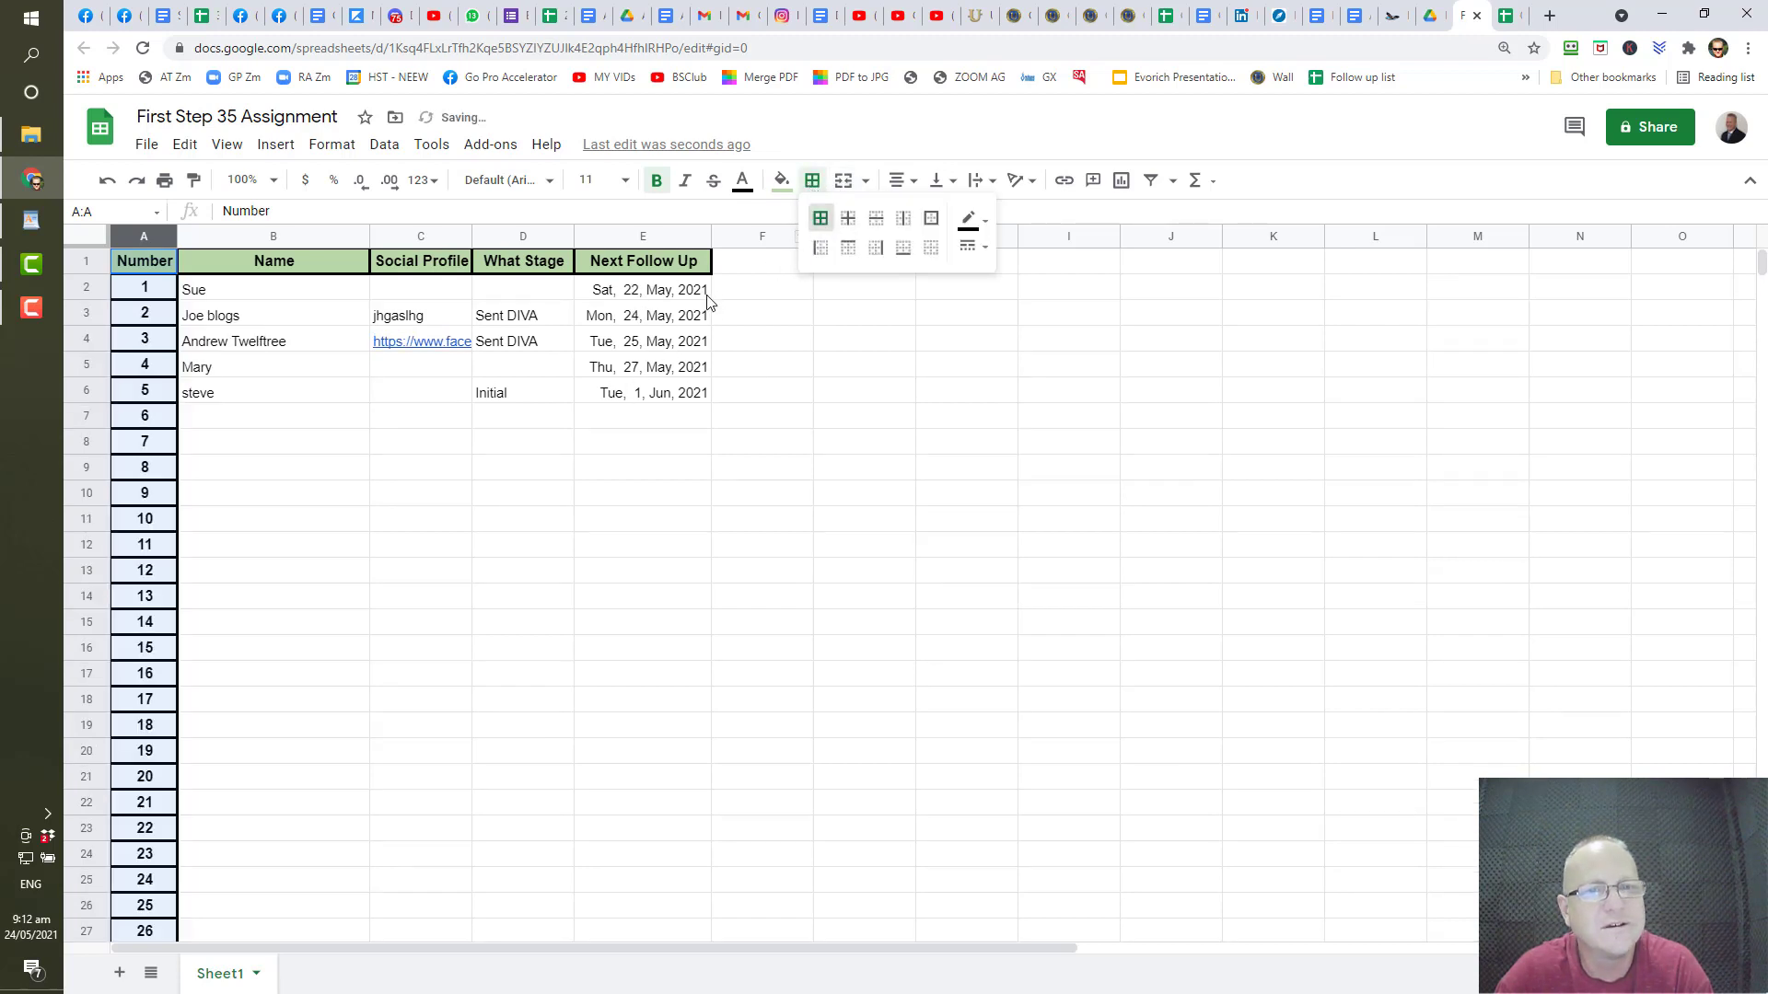
# - Fill the selected Number column A with light green to match the header row
pyautogui.click(781, 181)
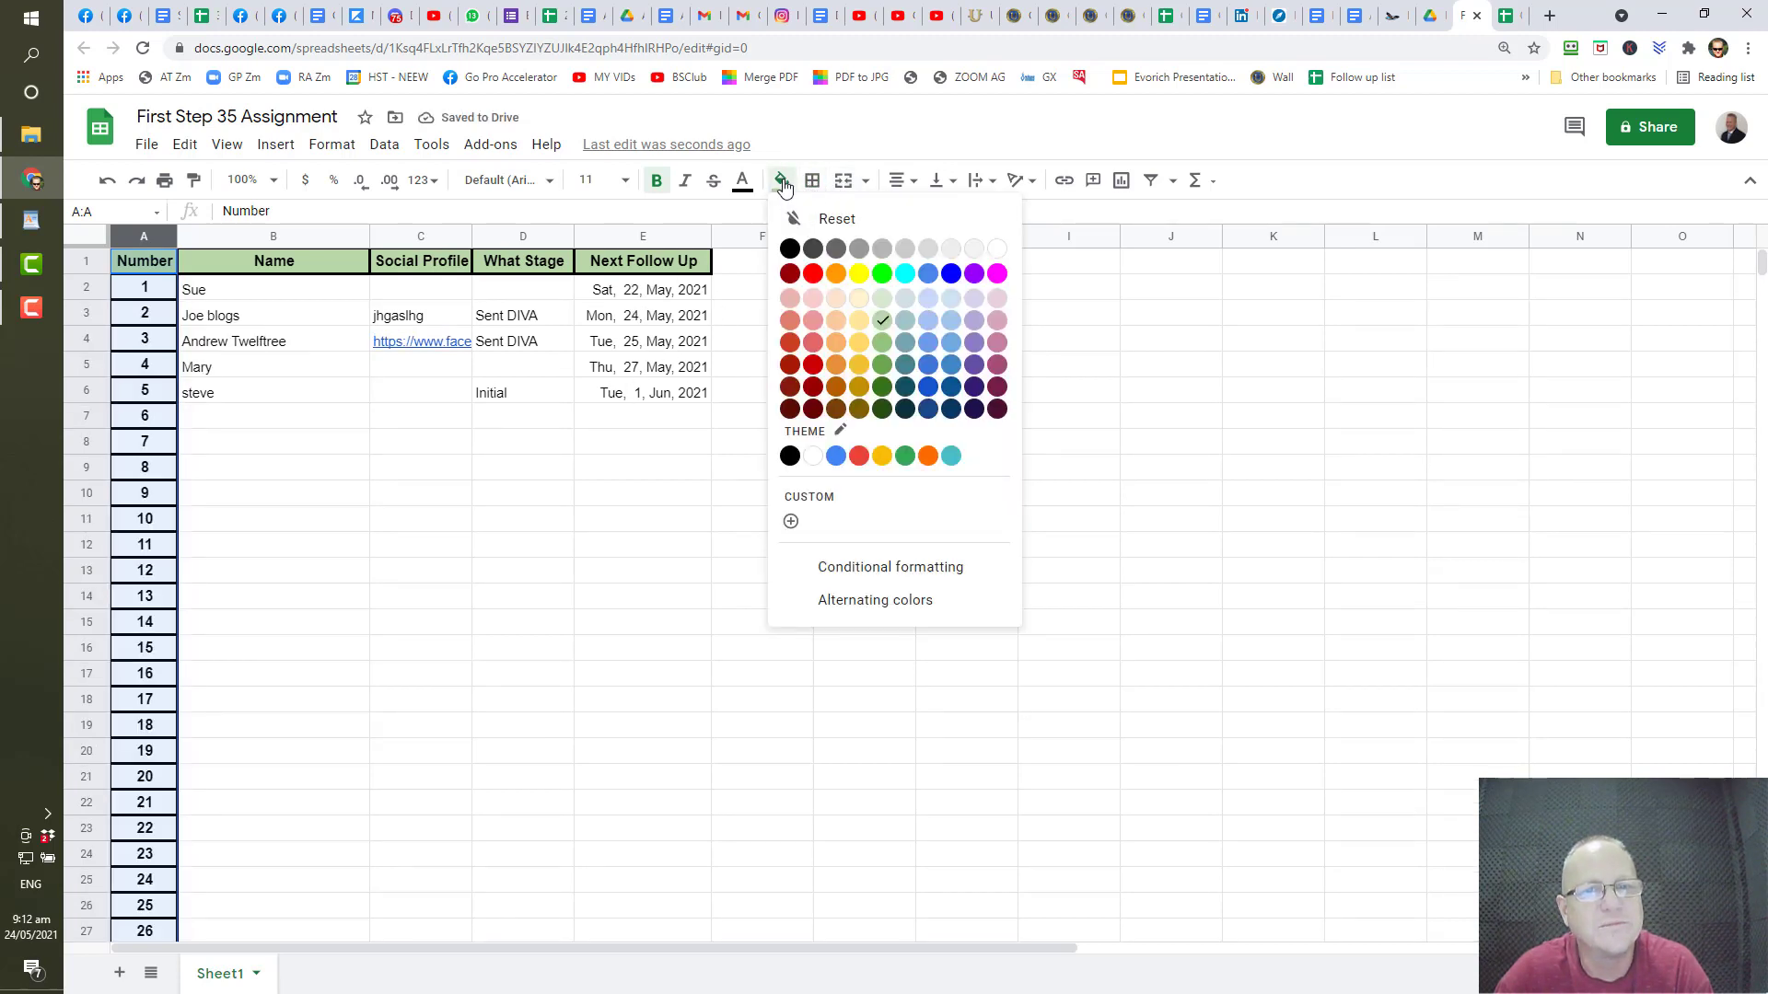
pyautogui.click(889, 324)
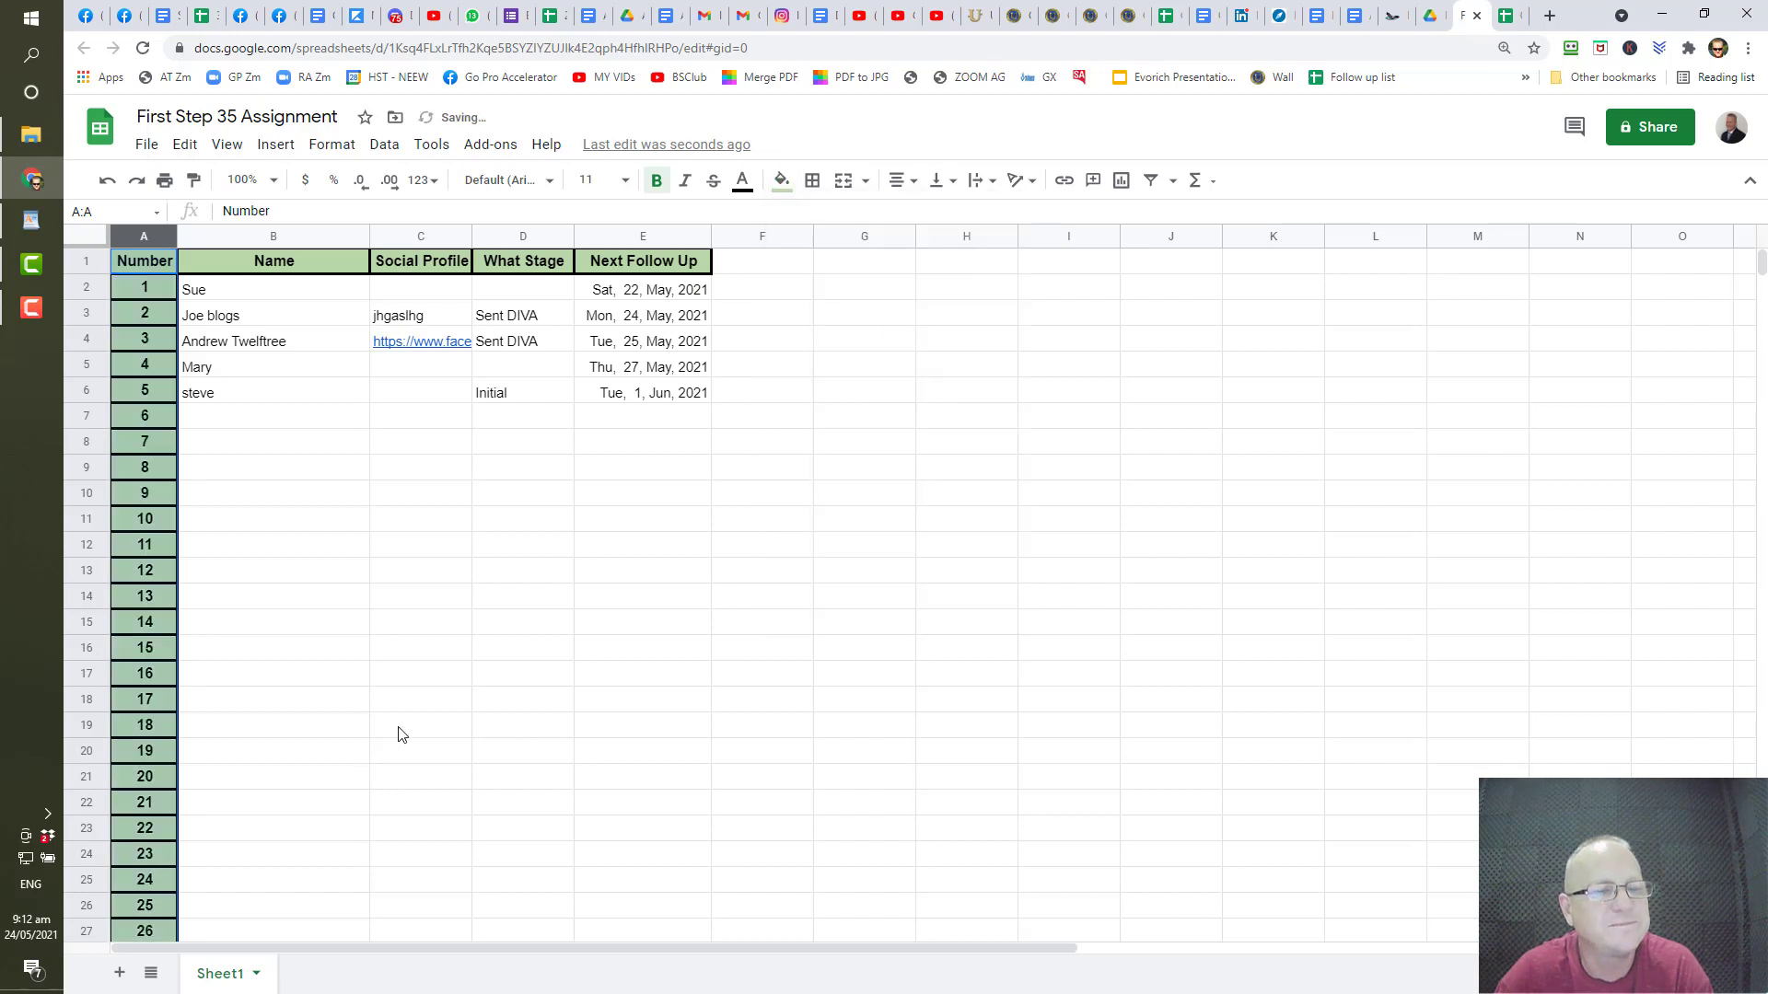
pyautogui.click(392, 730)
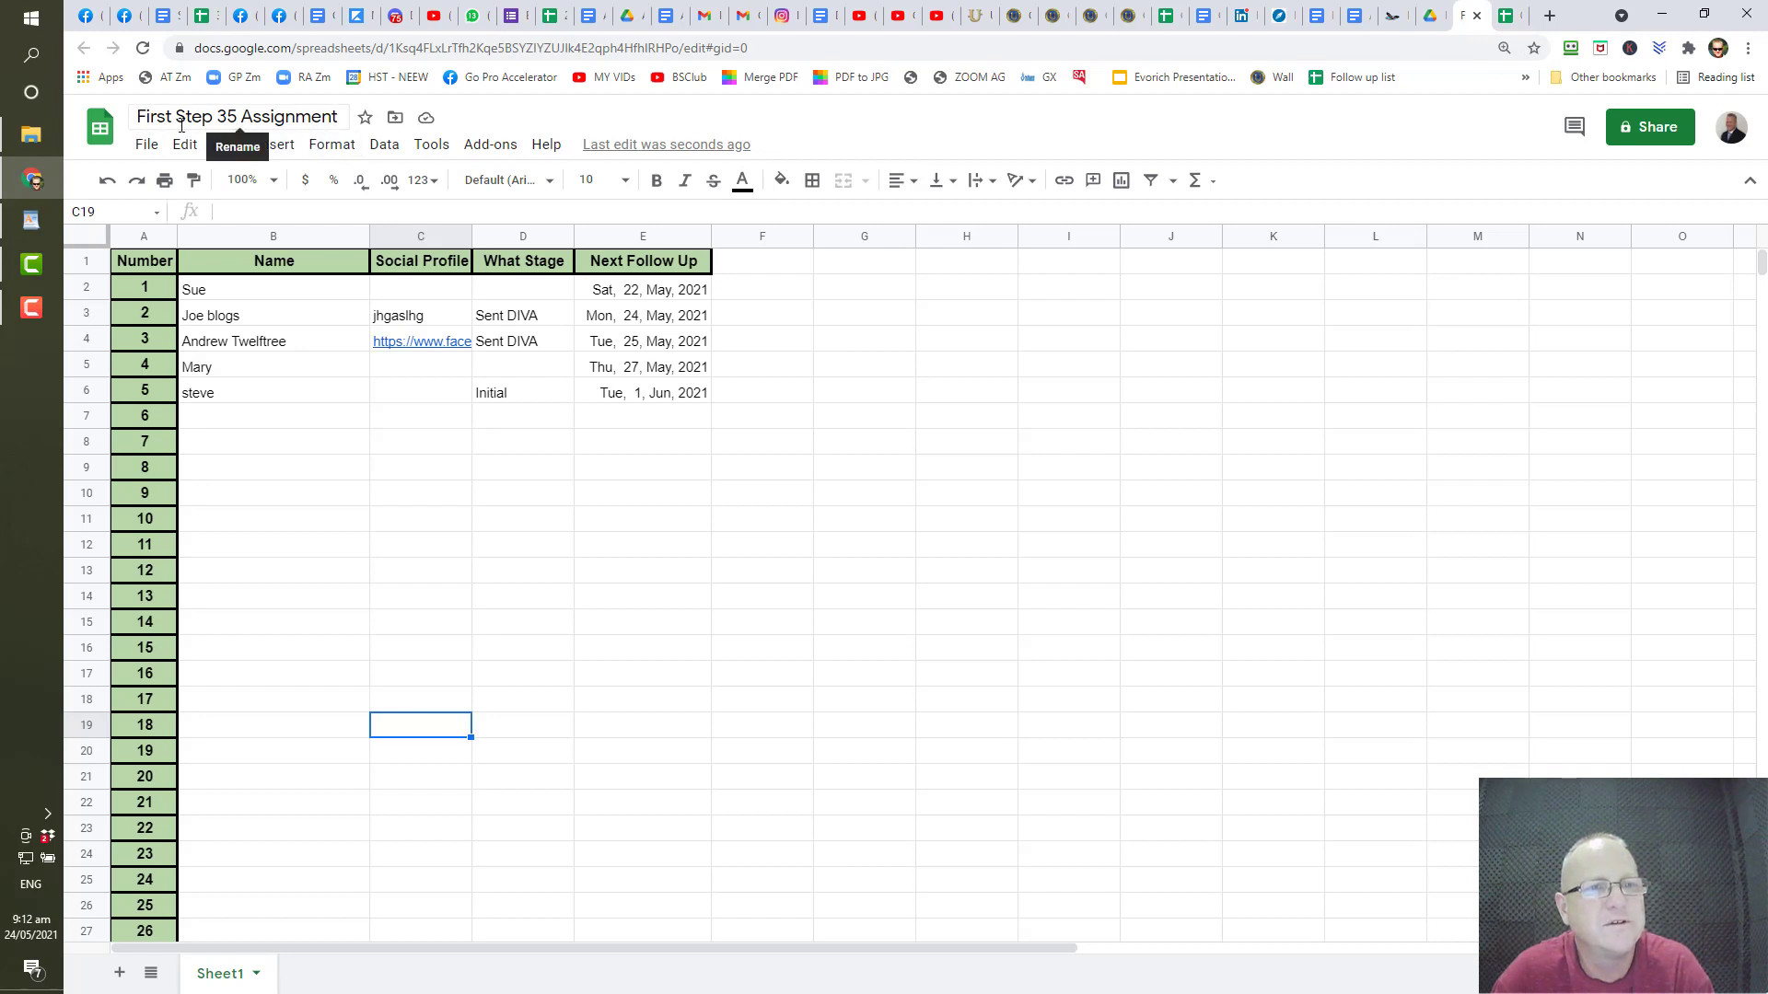
# - Bookmark the spreadsheet as 'First Step 35 Assignment', removing the ' - Google Sheets' suffix
pyautogui.click(1534, 50)
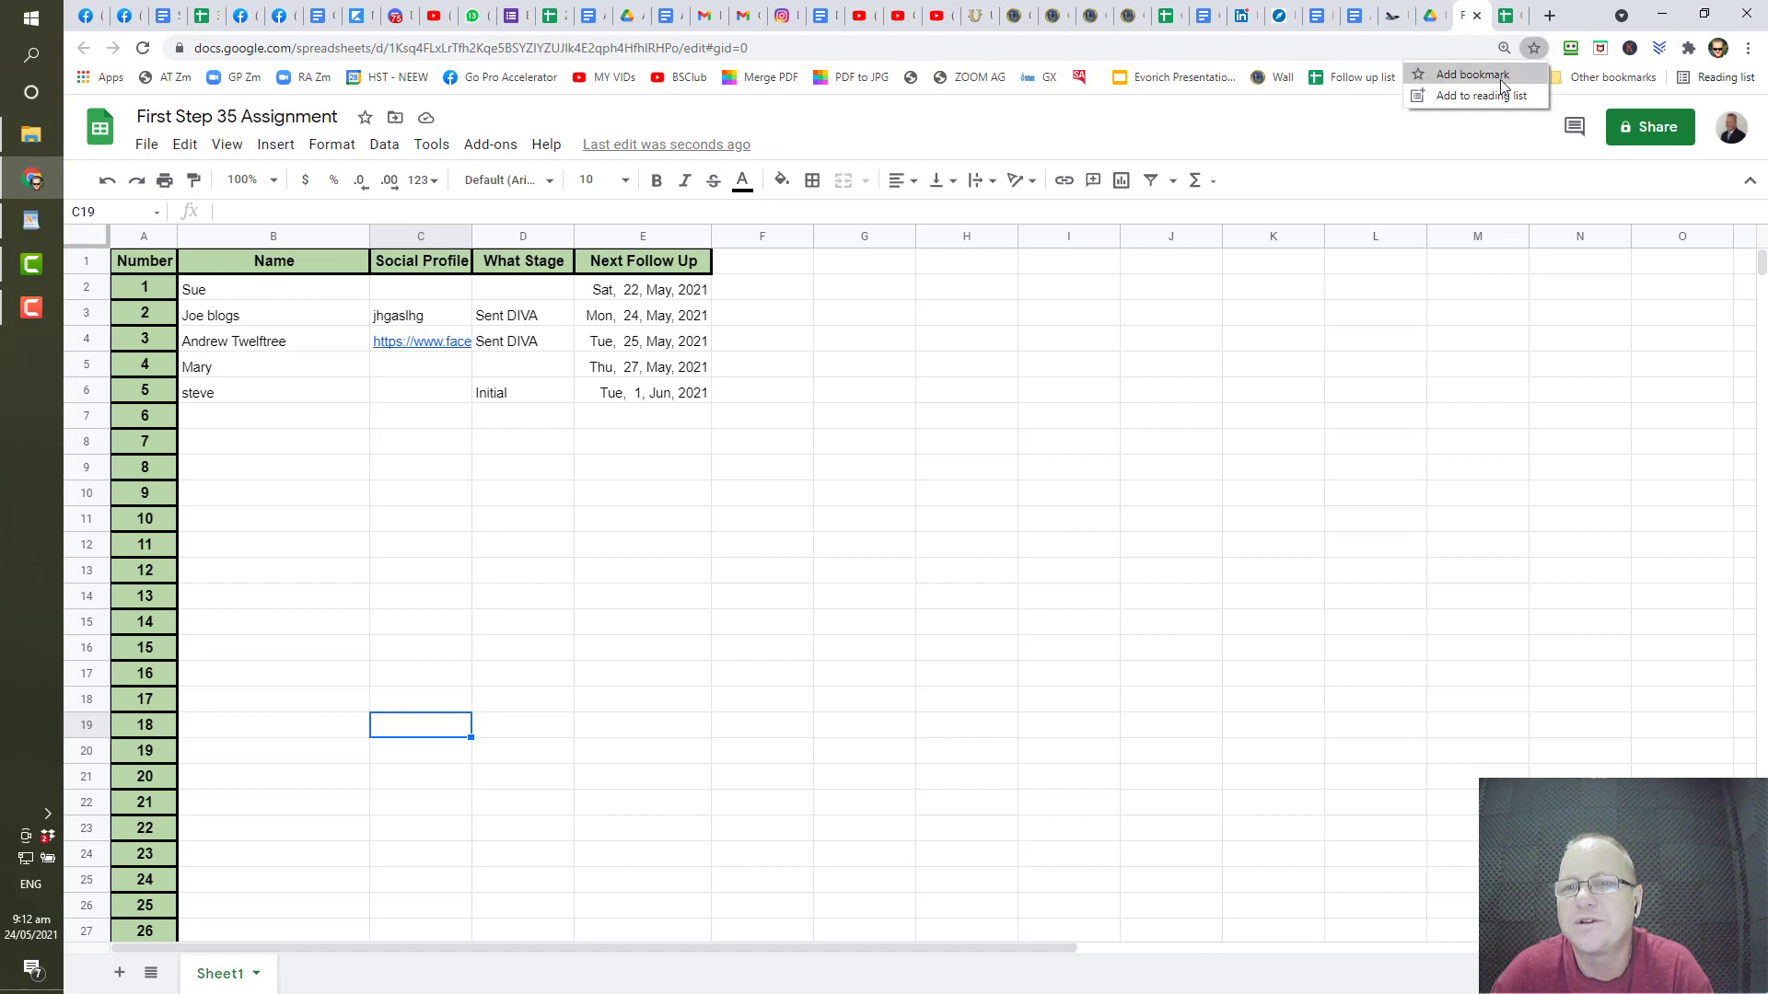
pyautogui.click(1500, 75)
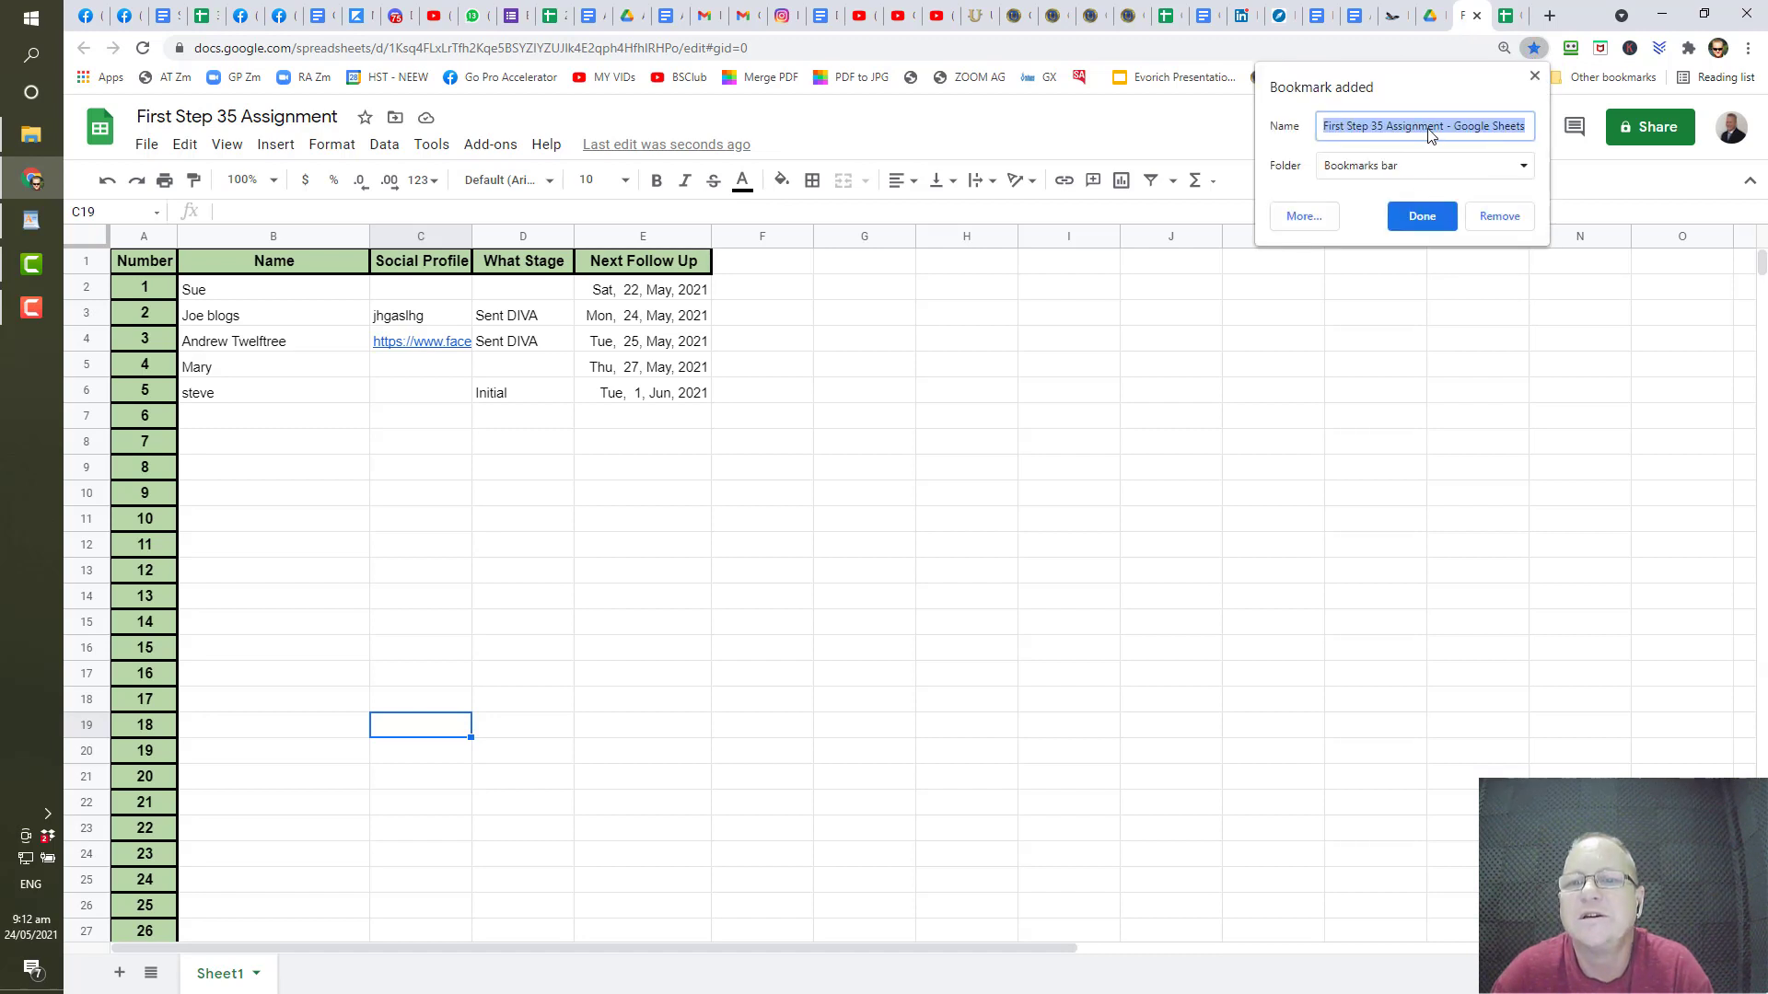
pyautogui.click(1470, 134)
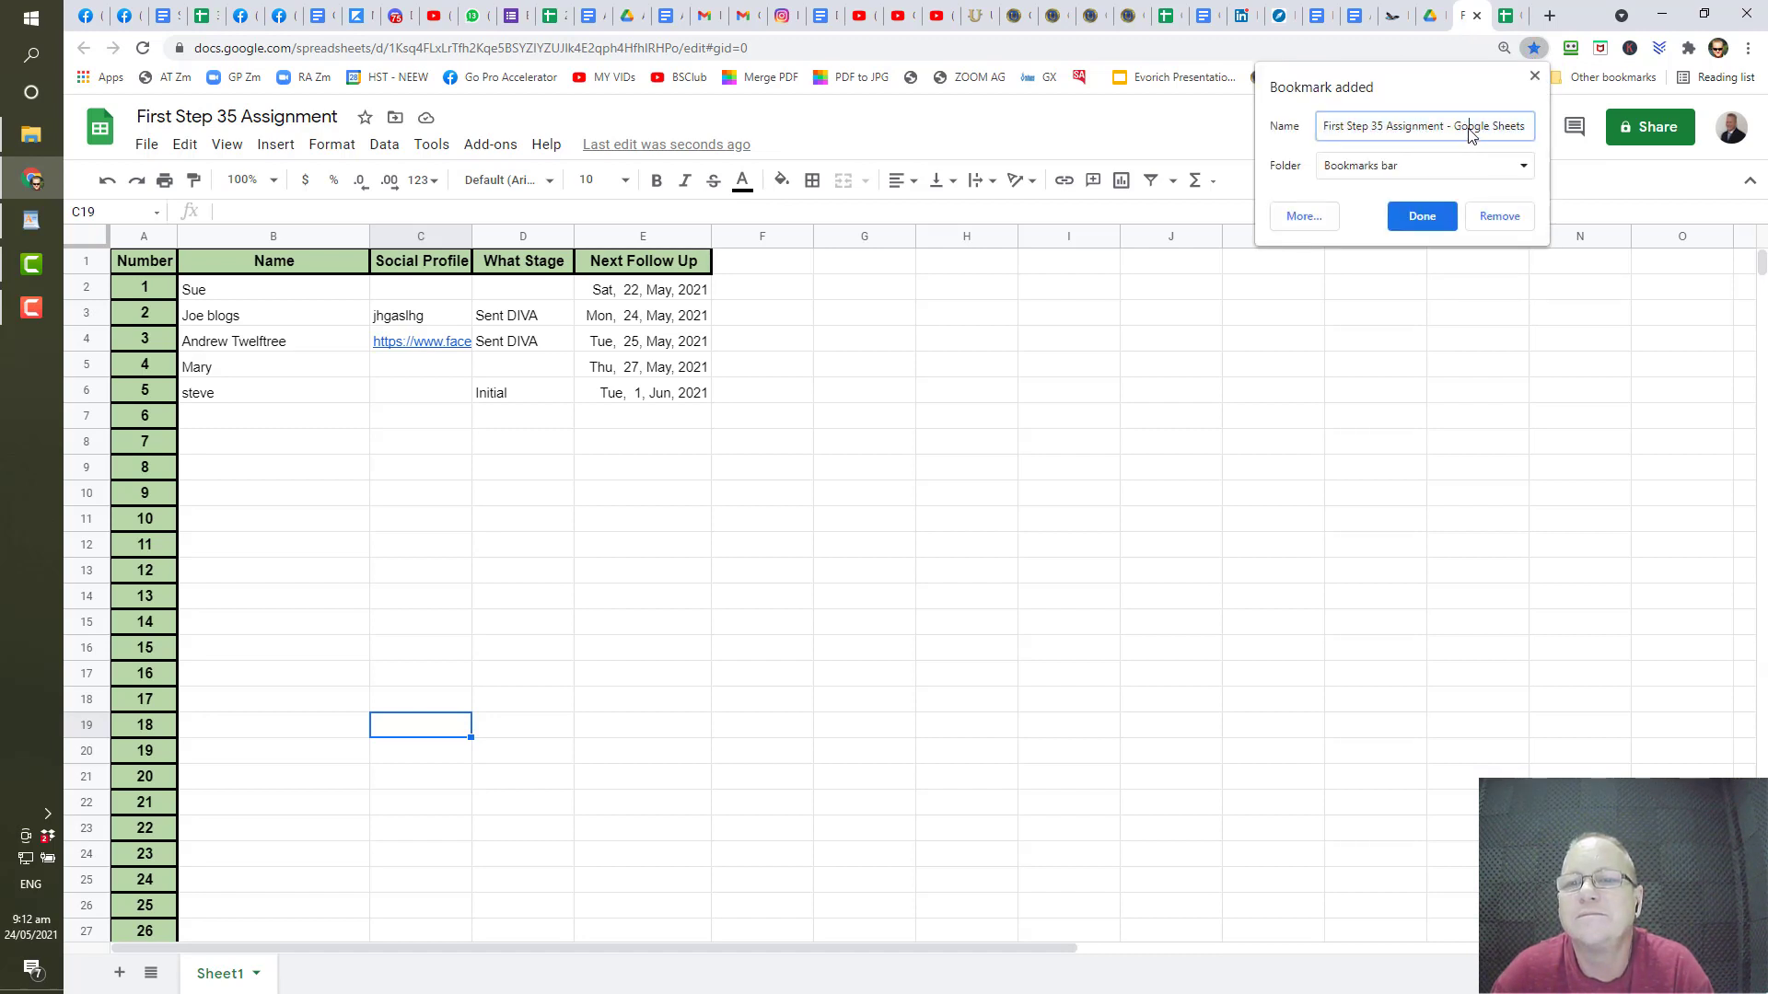
pyautogui.moveTo(1451, 123); pyautogui.dragTo(1529, 126)
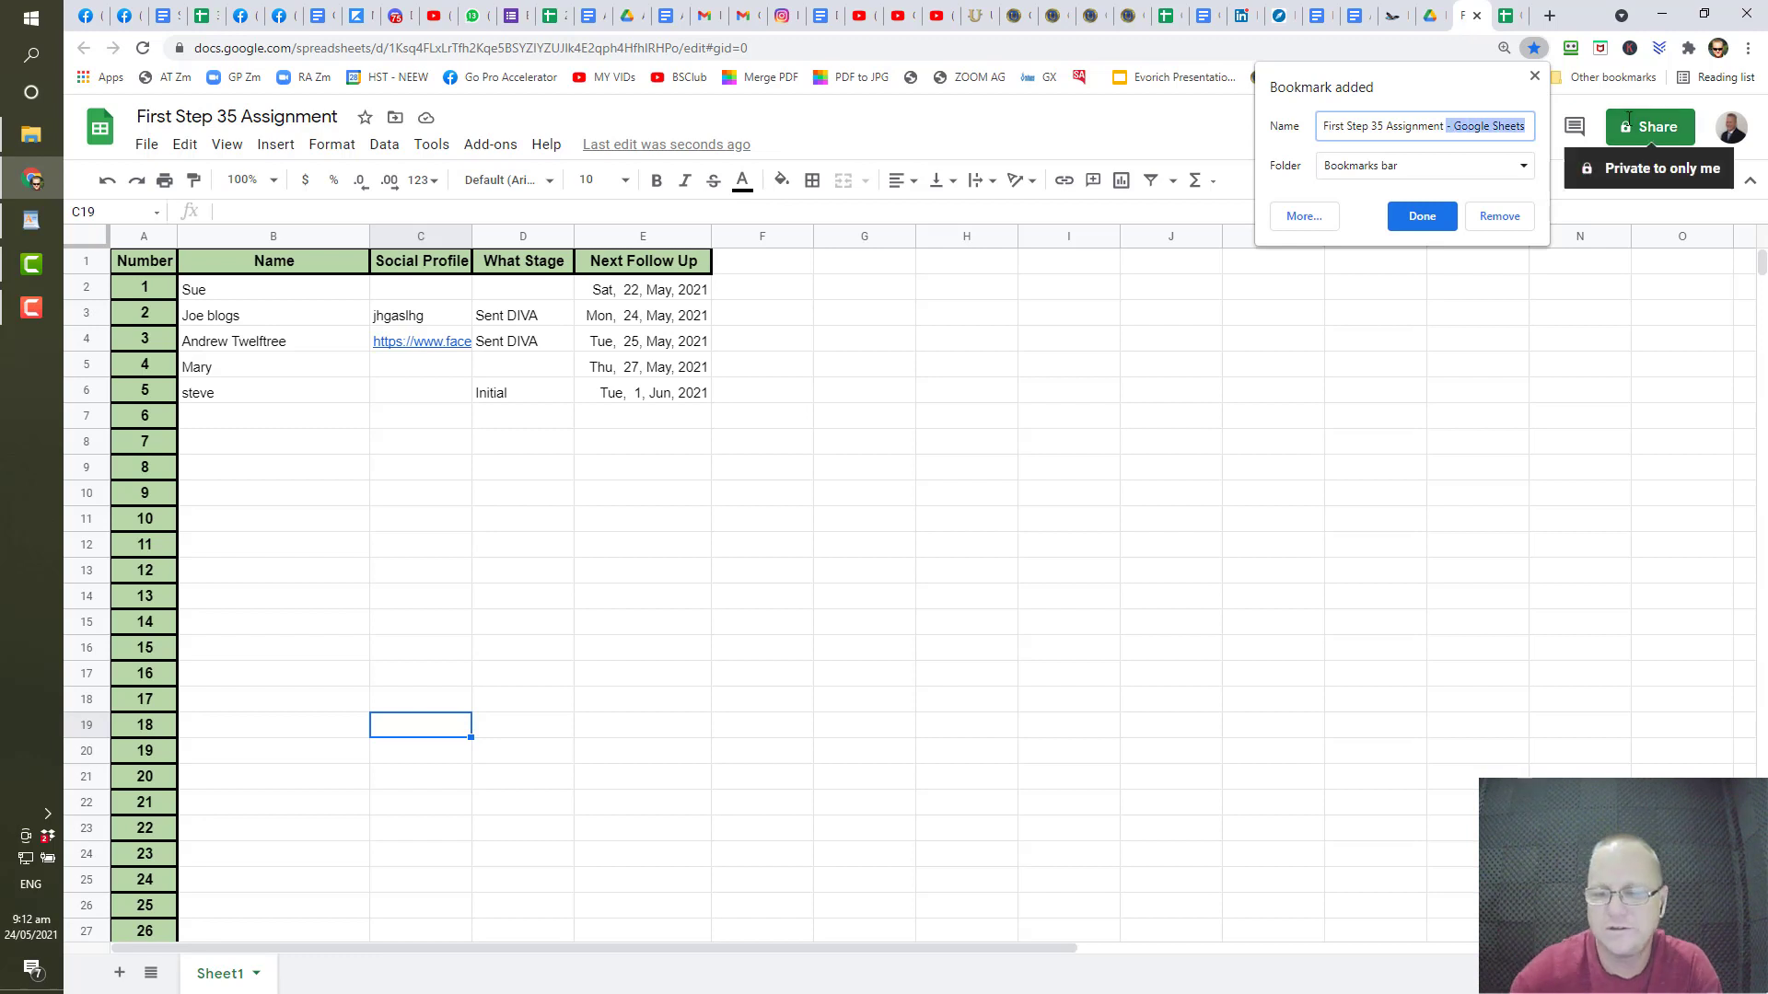
pyautogui.press('BackSpace')
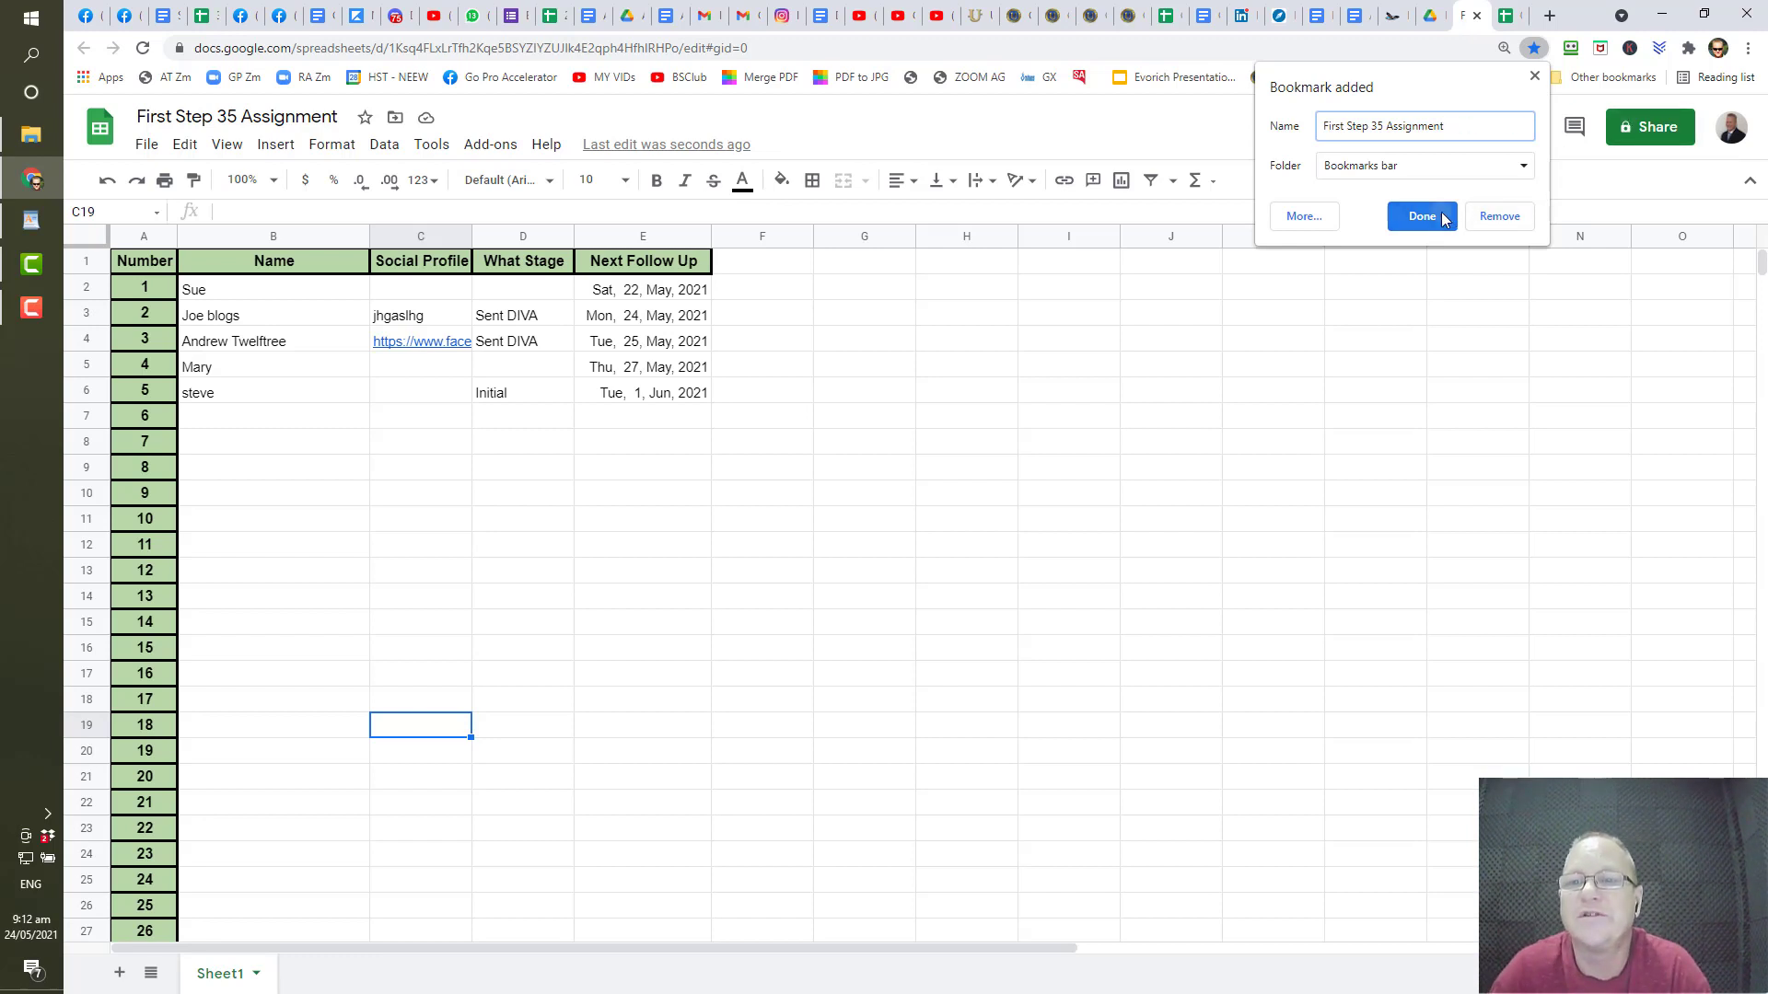
pyautogui.click(1436, 218)
# - Reopen the First Step 35 Assignment bookmark from the overflow bookmarks list
pyautogui.click(1525, 77)
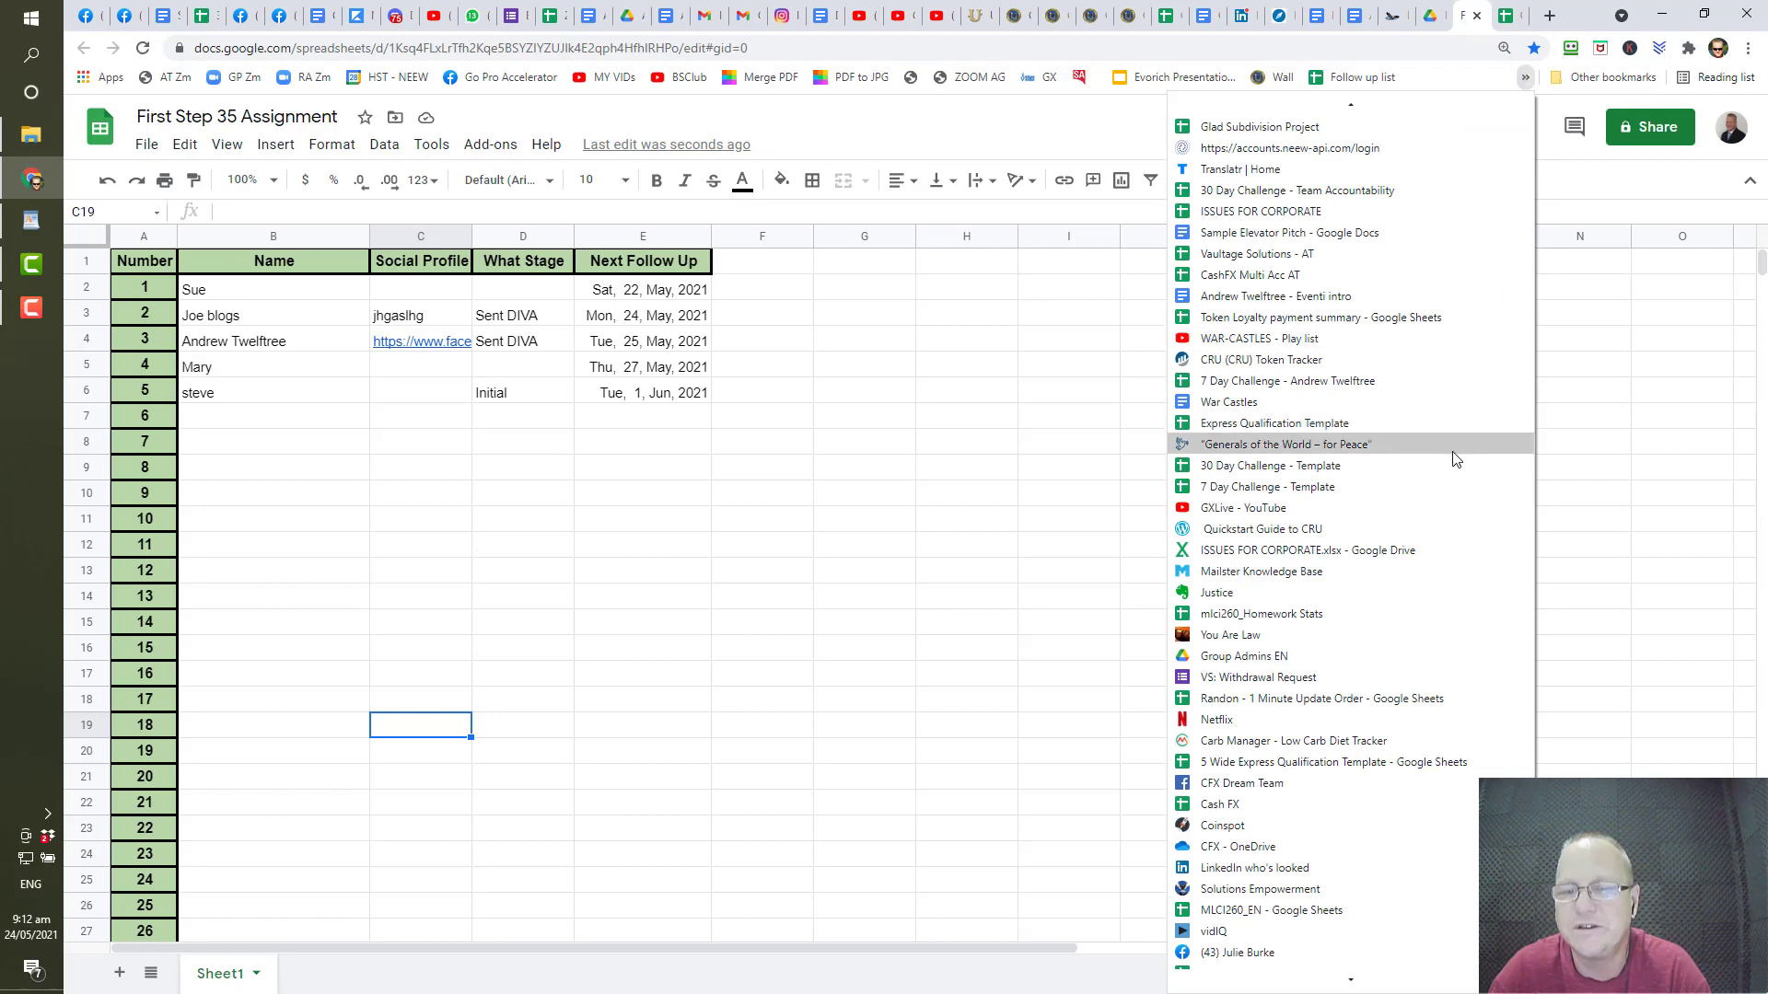
pyautogui.scroll(-1, 1452, 457)
pyautogui.scroll(-15, 1449, 458)
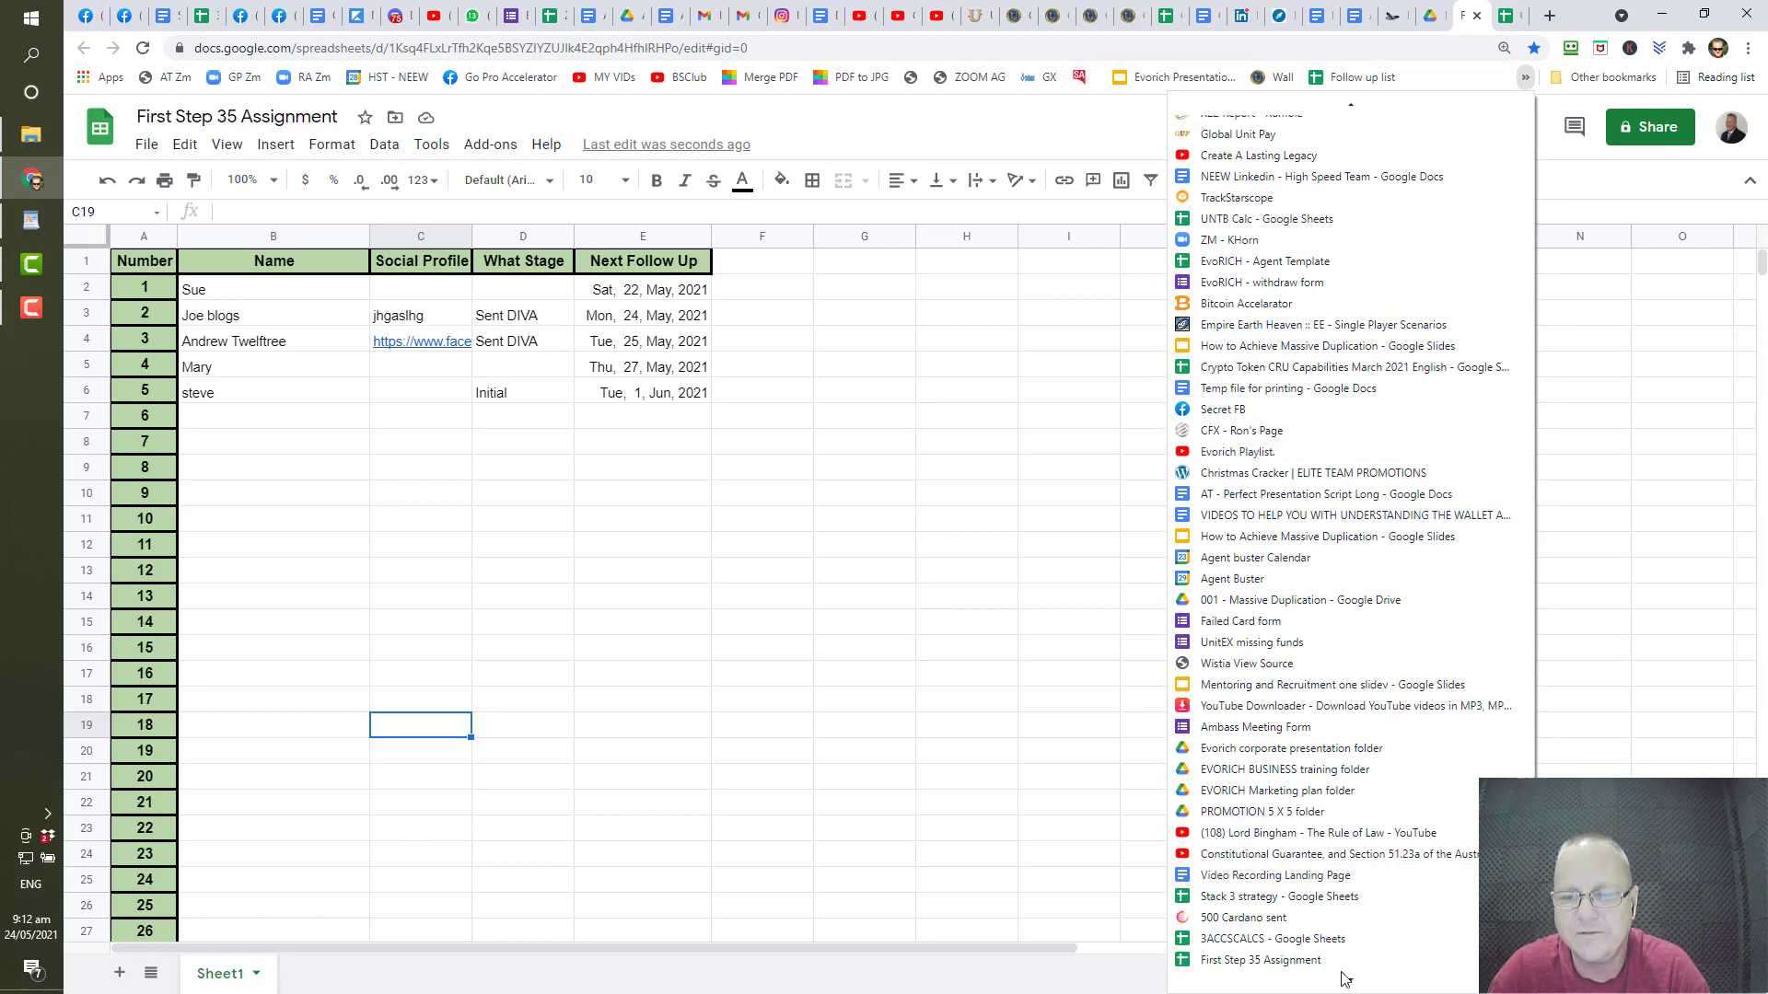
pyautogui.click(1313, 961)
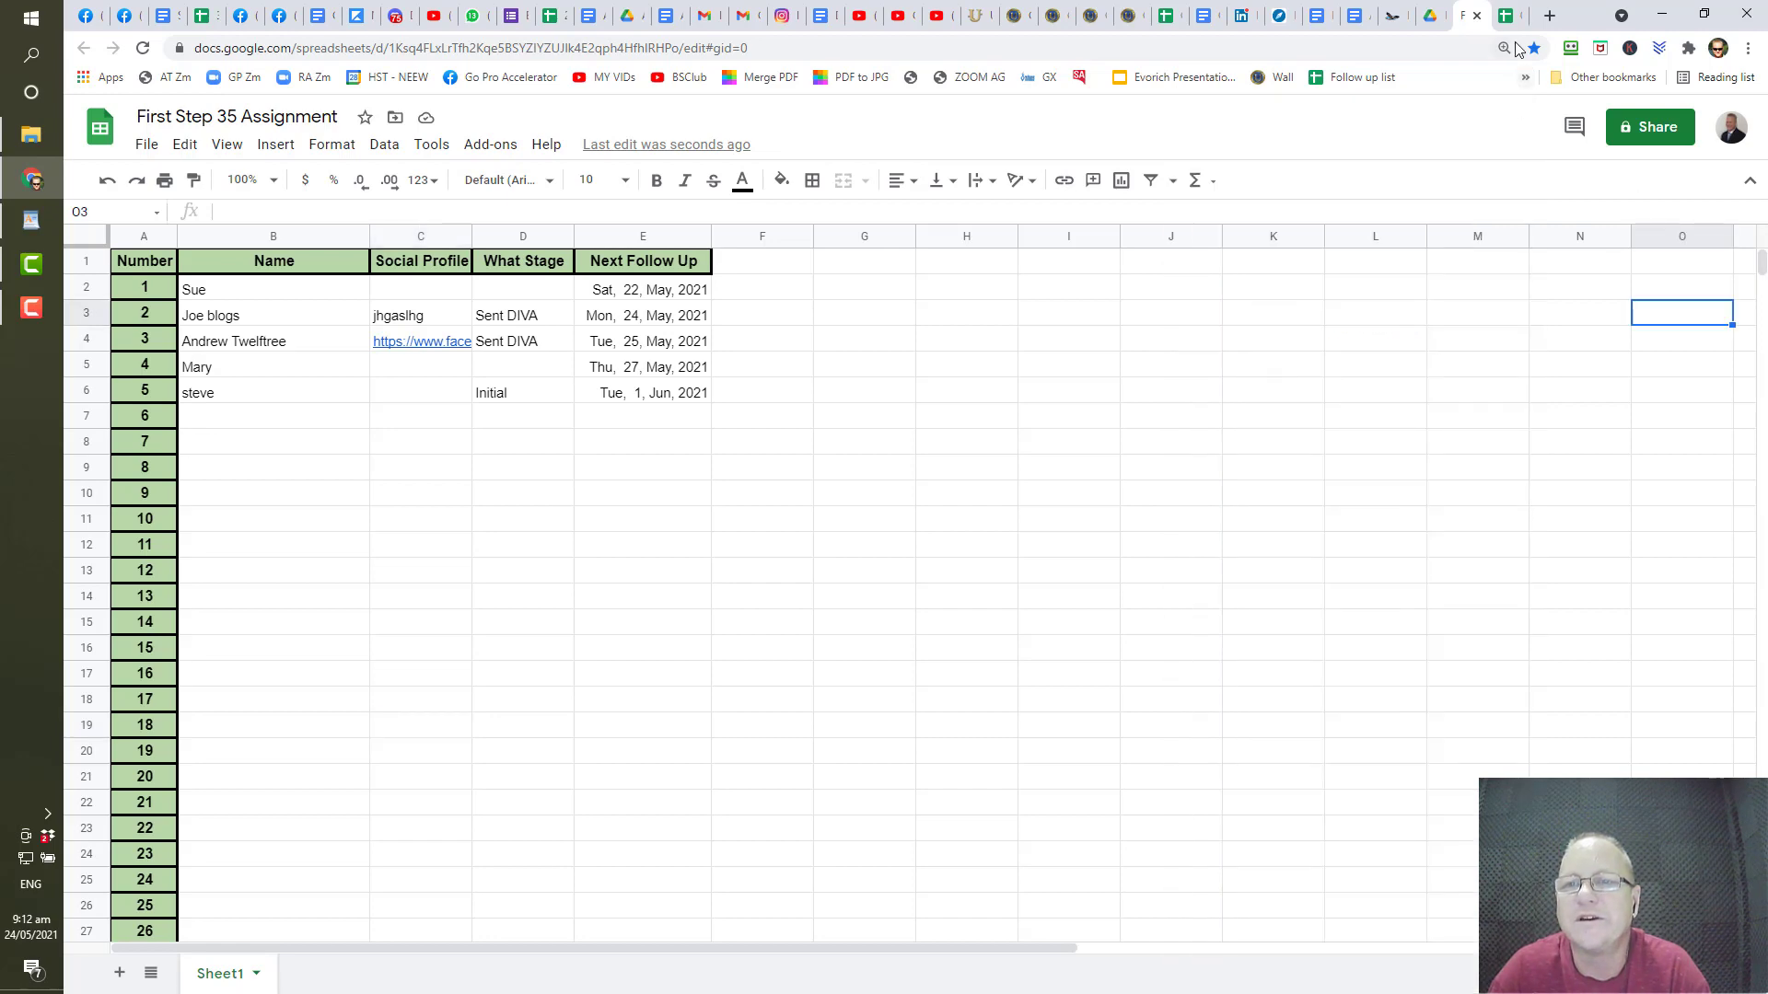
# - Switch to the 001 - EvoRICH - Agent spreadsheet and scroll through its Agent sheet
pyautogui.click(1508, 18)
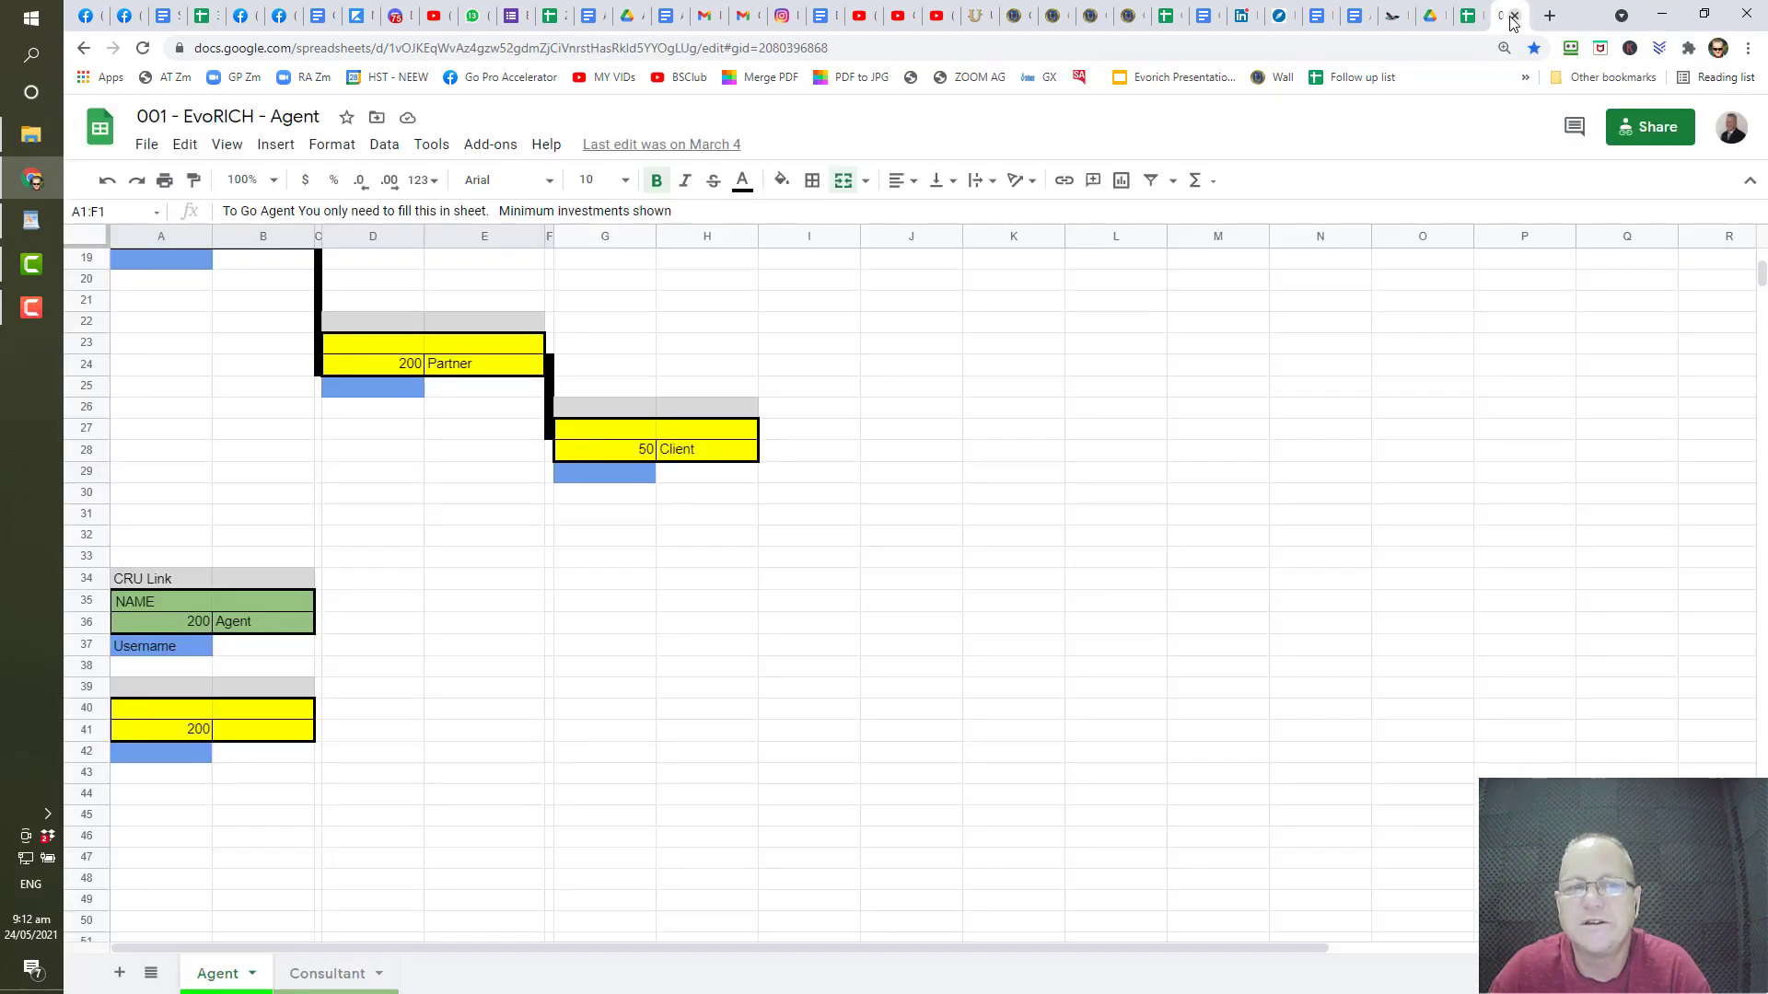
pyautogui.scroll(6, 673, 619)
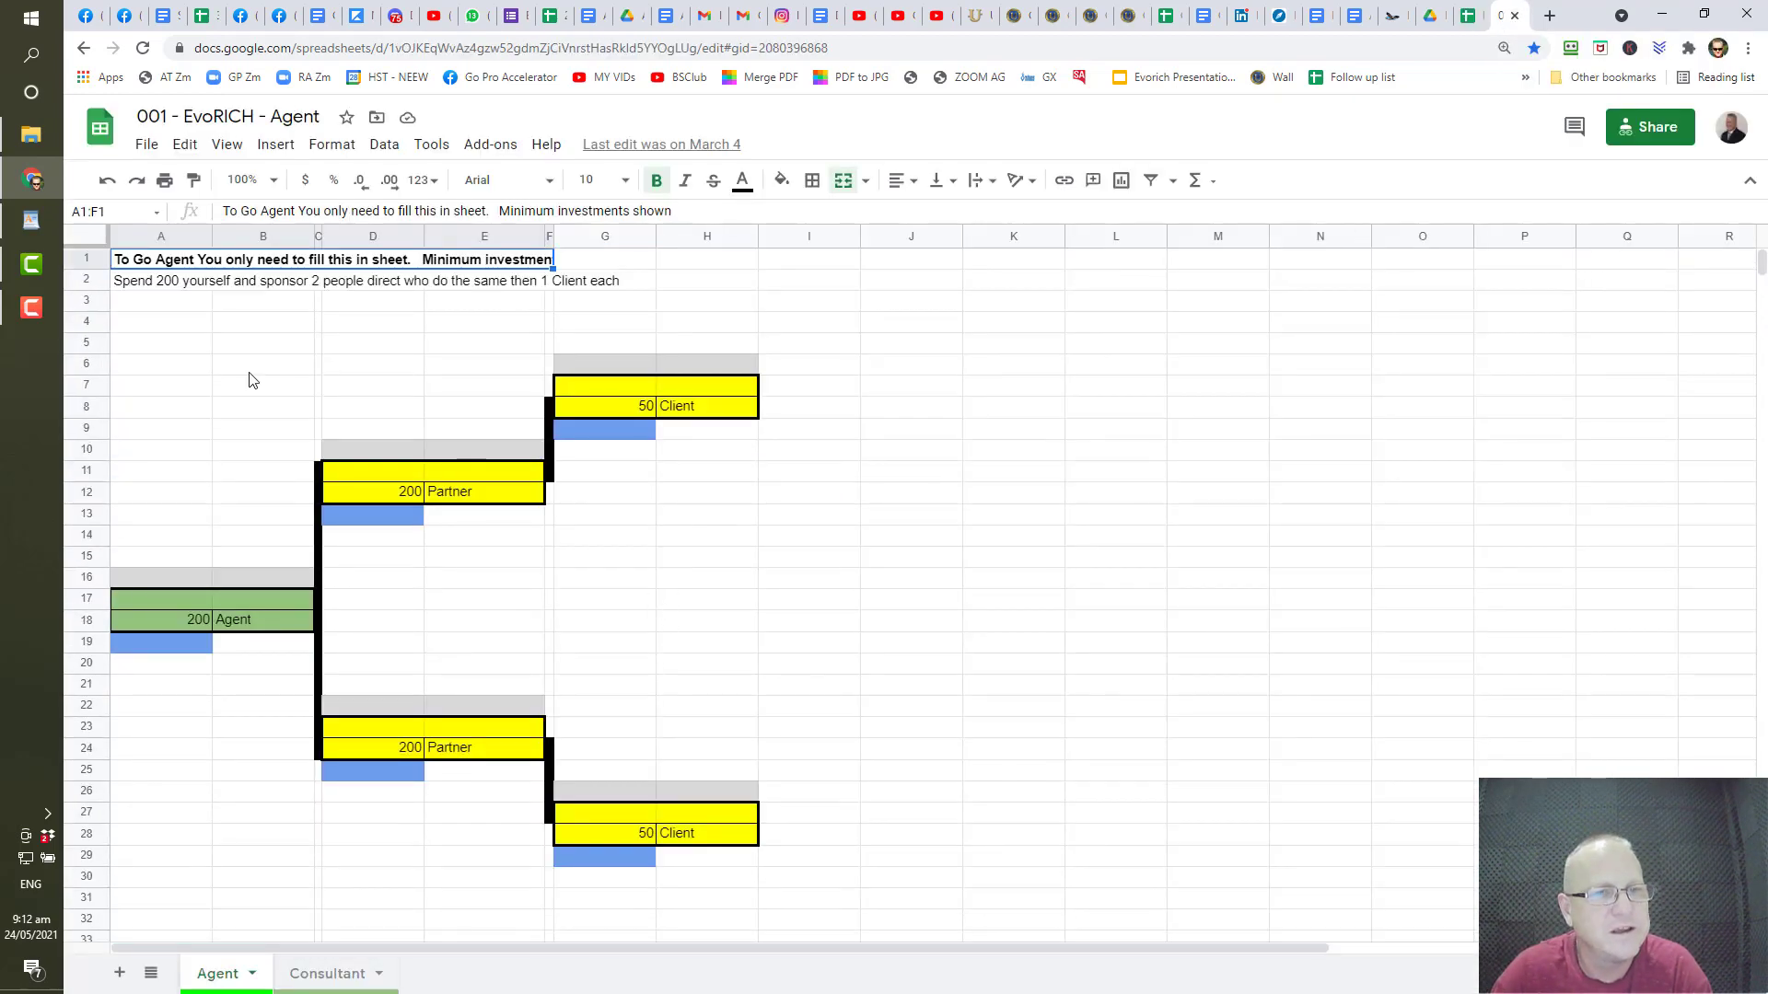
pyautogui.scroll(-5, 234, 414)
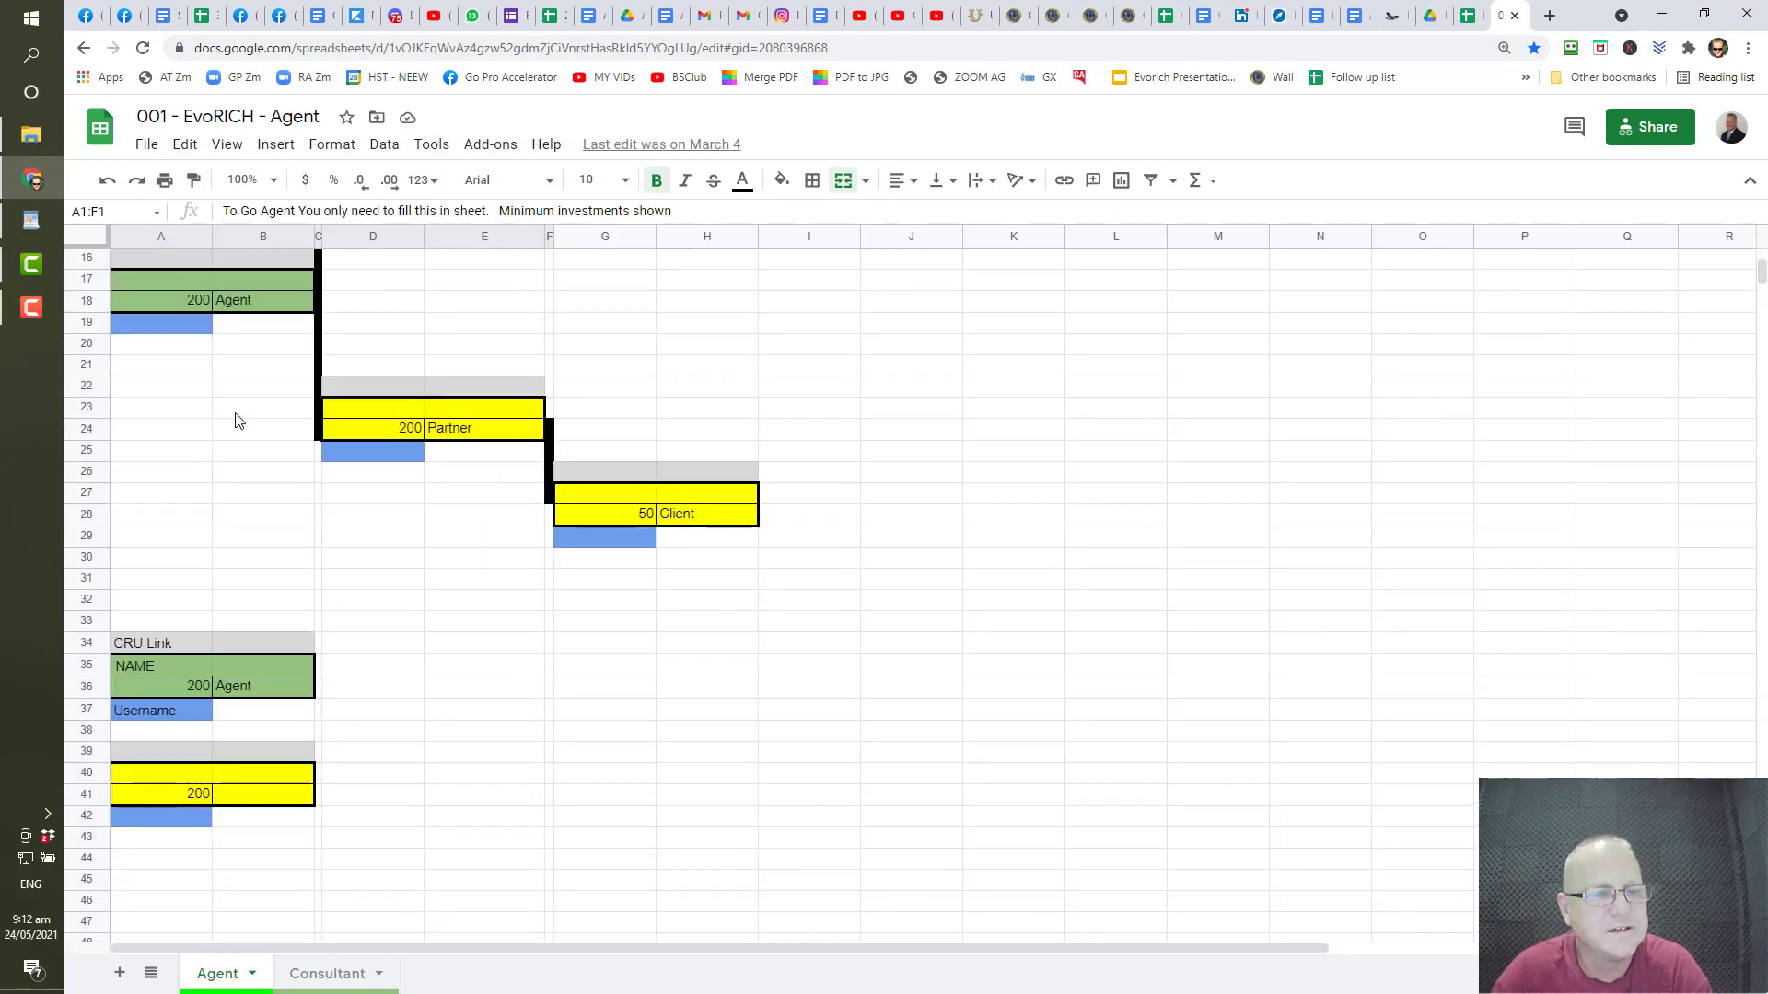
pyautogui.scroll(5, 235, 420)
pyautogui.scroll(-5, 237, 414)
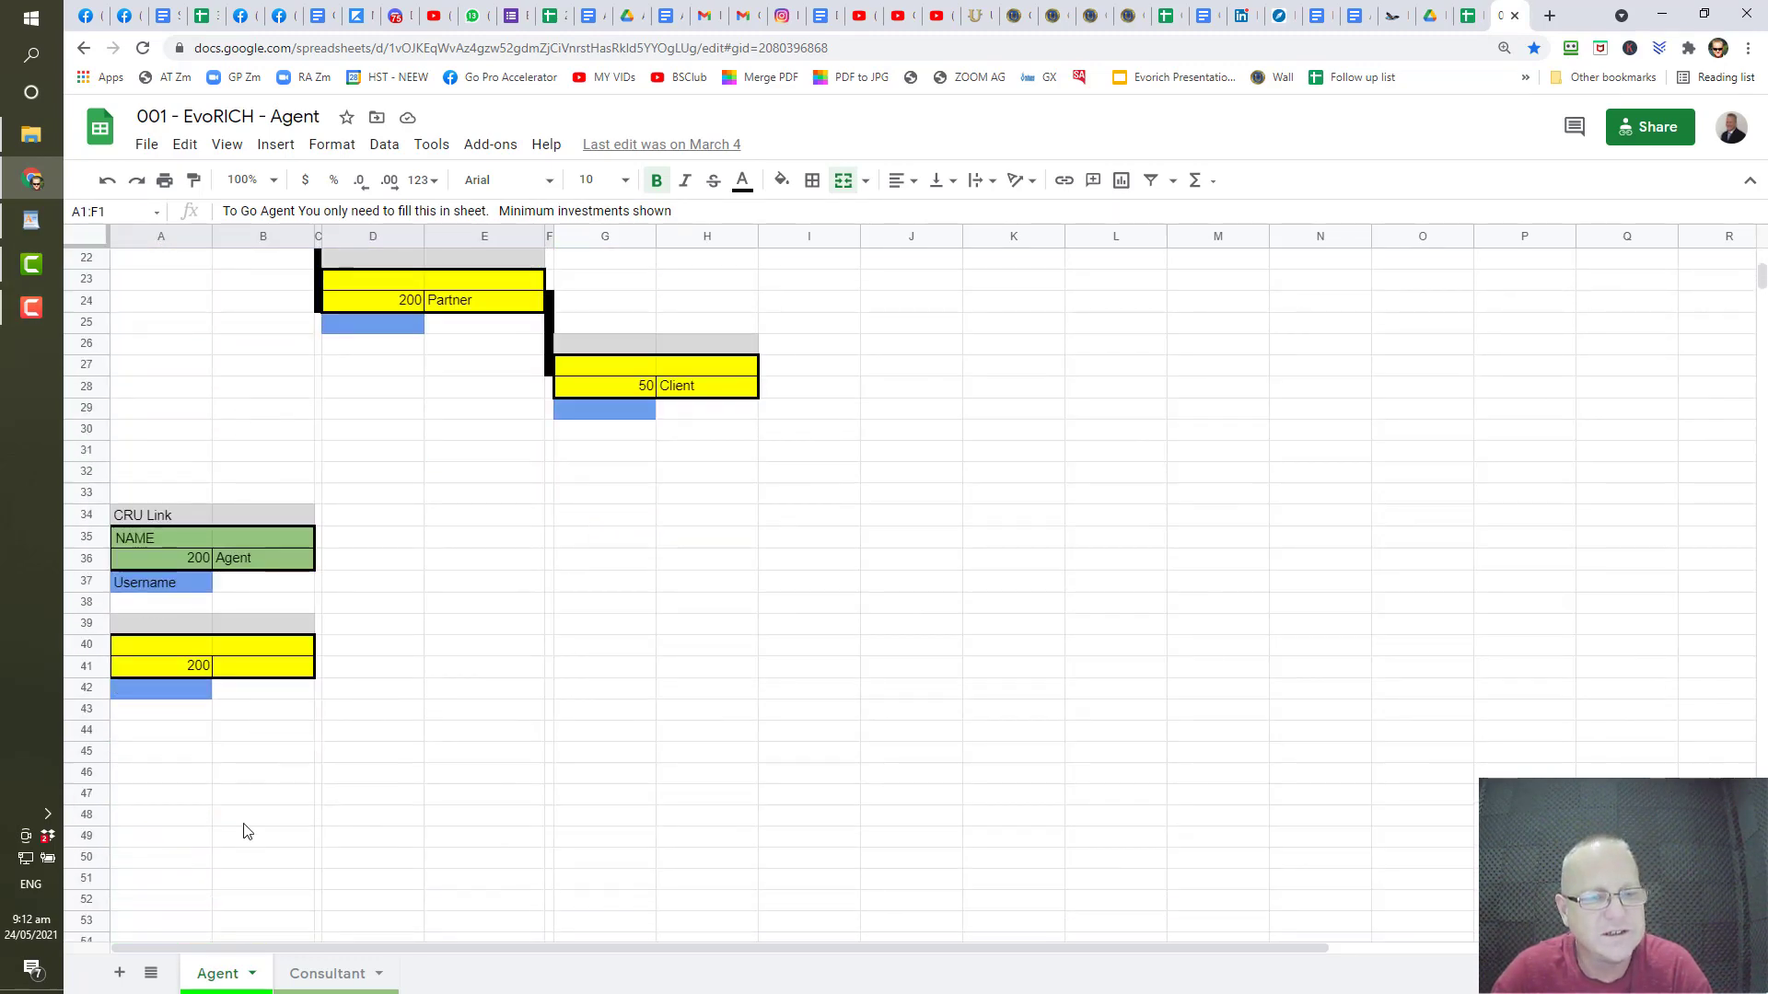
# - Review the Consultant sheet, then return to the Agent sheet
pyautogui.click(334, 985)
pyautogui.scroll(-5, 585, 573)
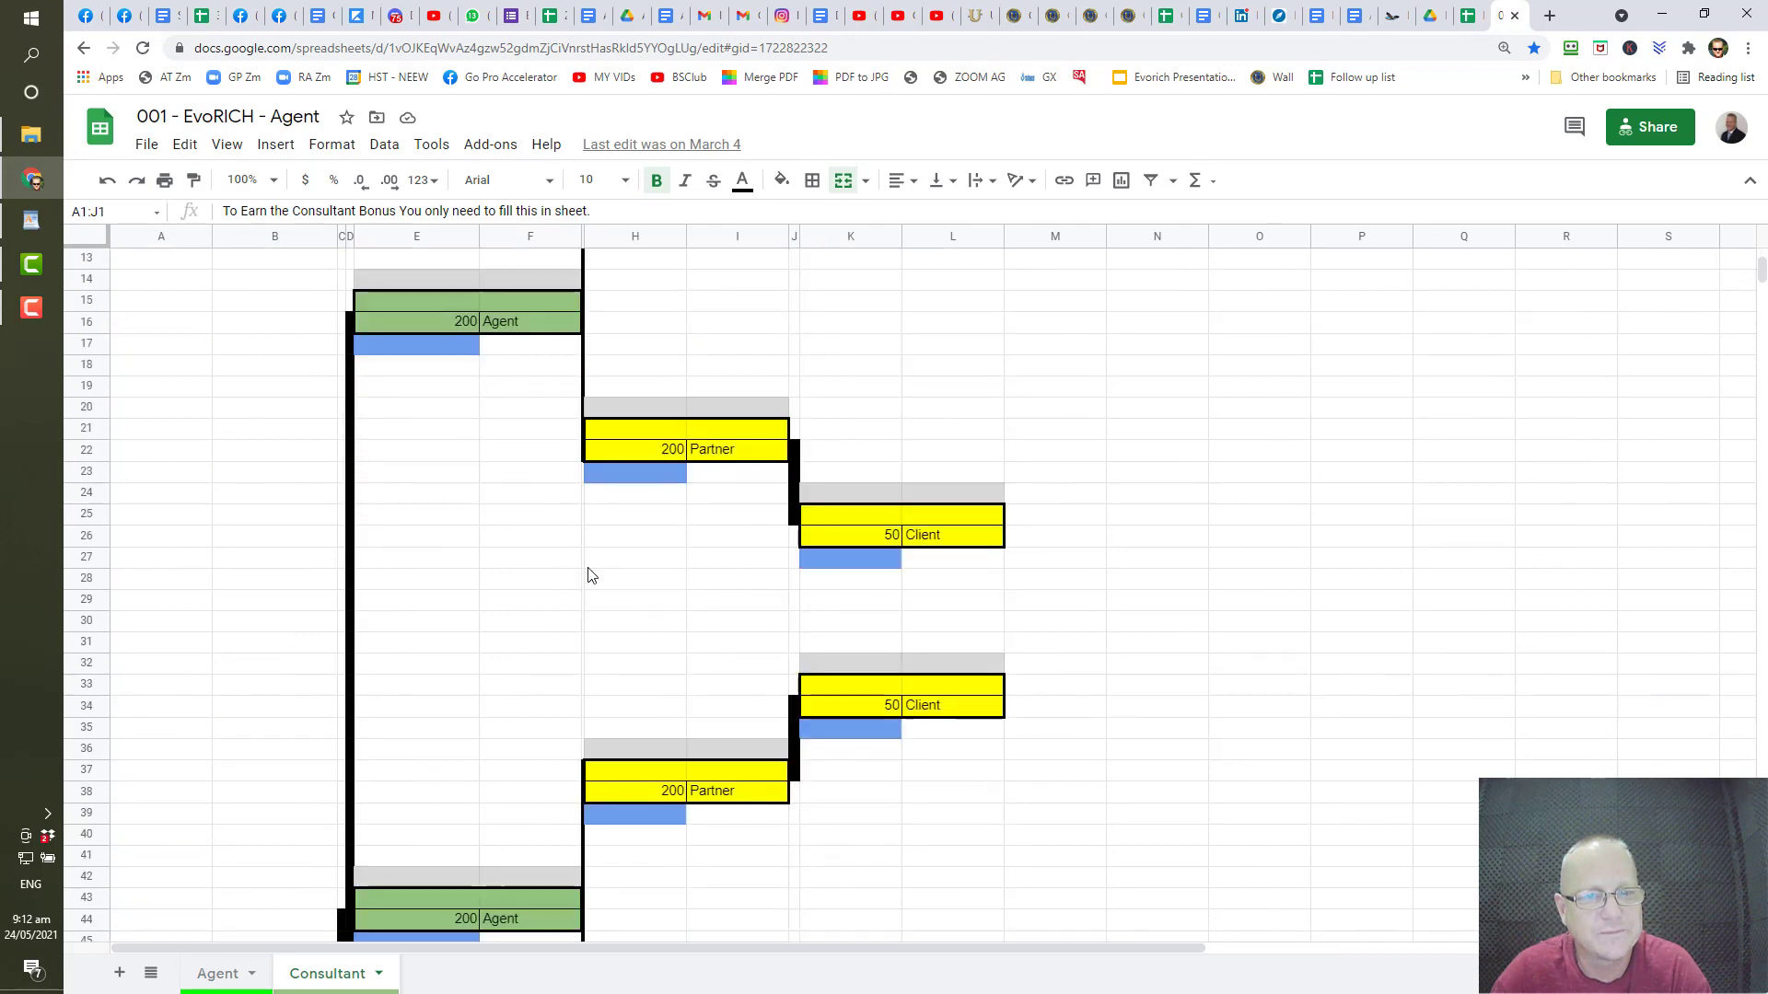
pyautogui.scroll(-5, 589, 570)
pyautogui.scroll(10, 587, 561)
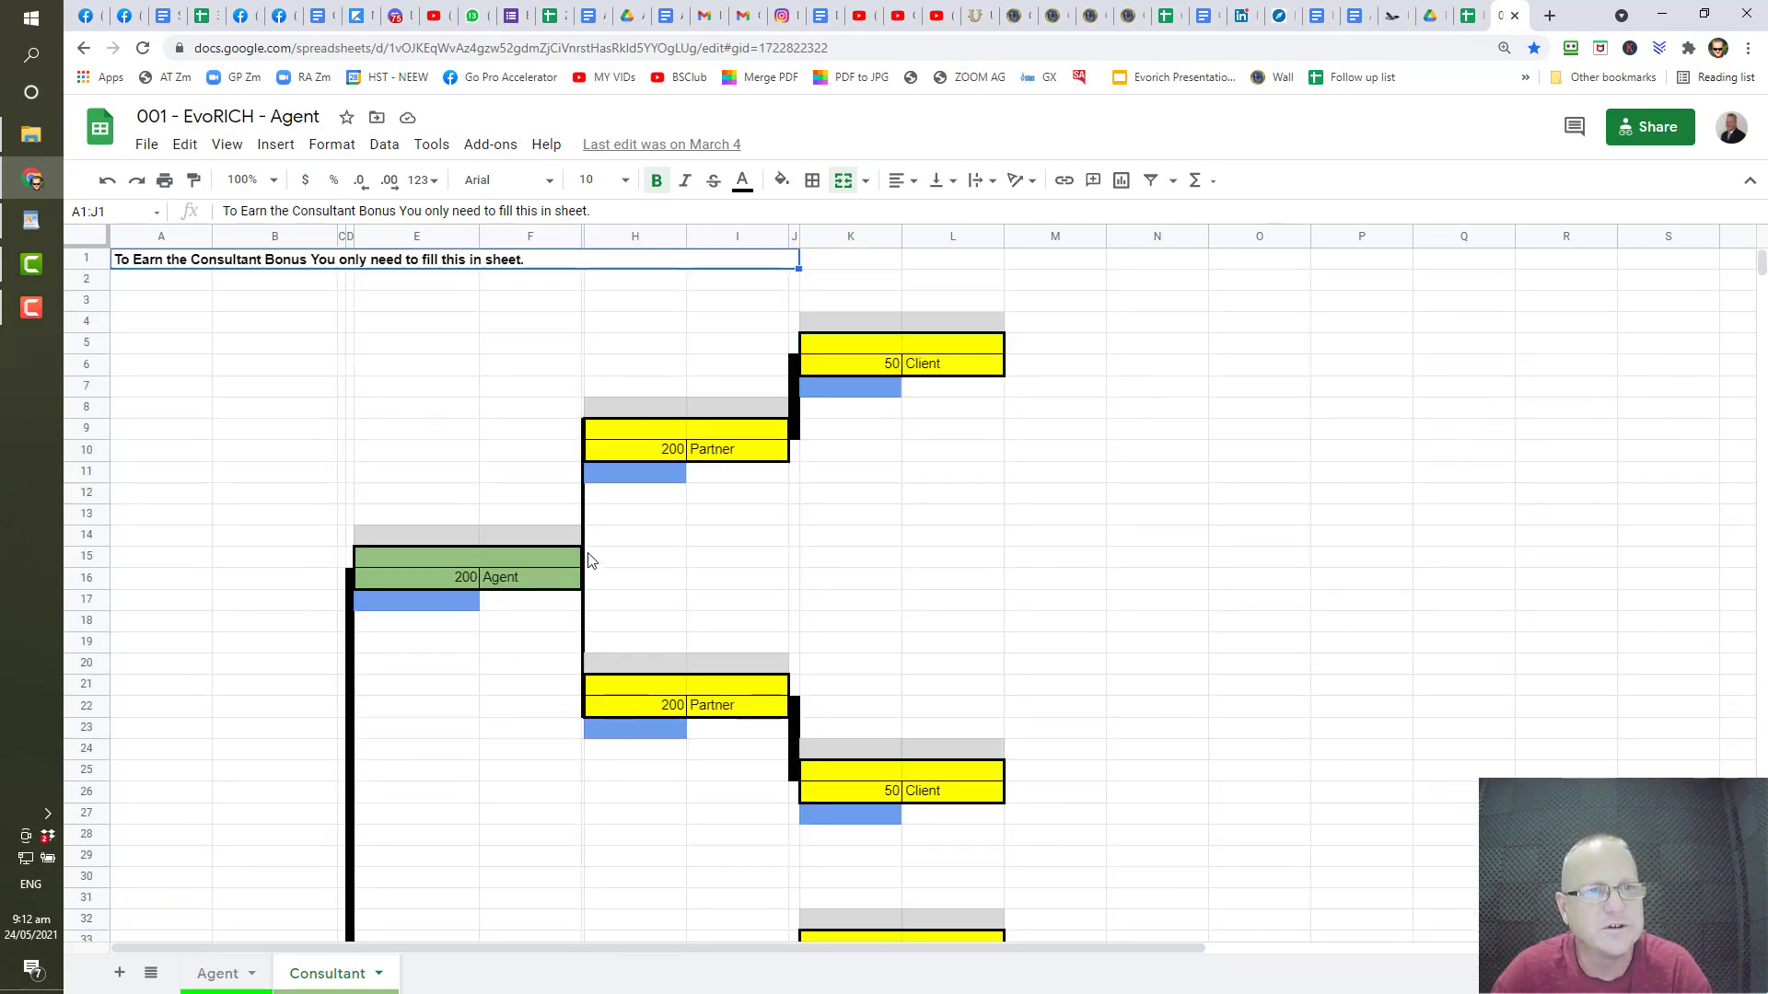
pyautogui.click(219, 974)
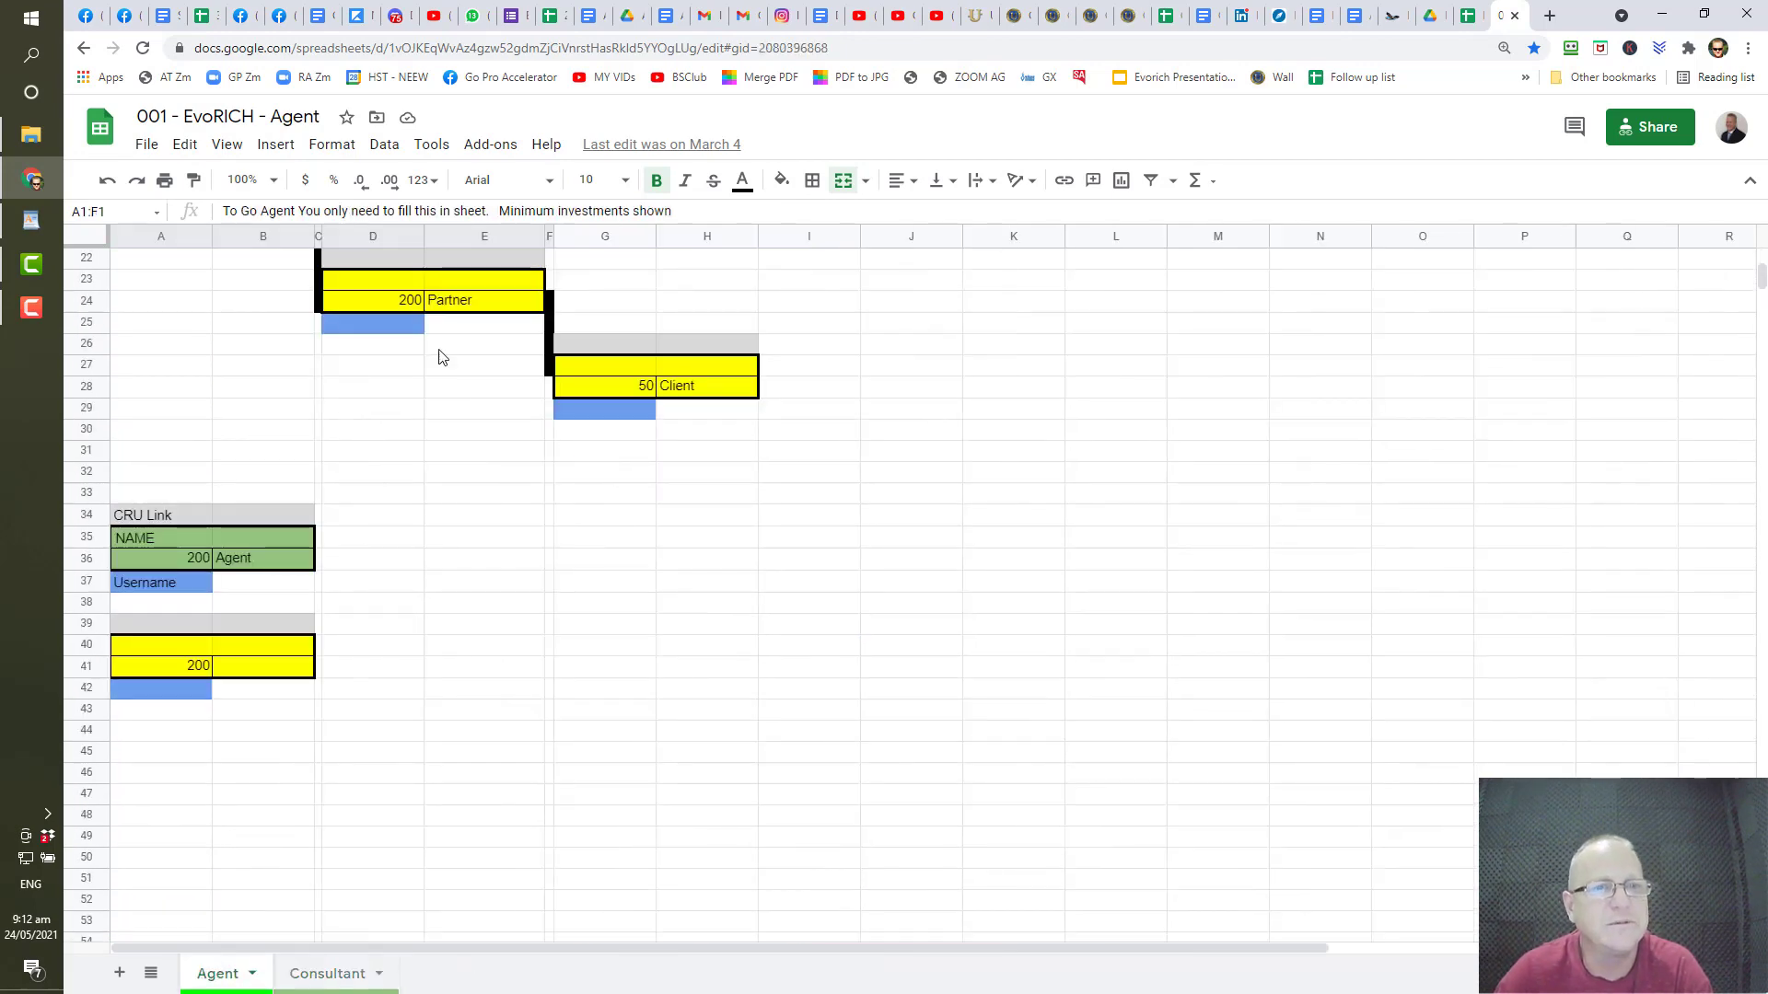
# - Make a copy named '001 - EvoRICH - Agent 5 wide', dropping the 'Copy of' prefix
pyautogui.click(147, 146)
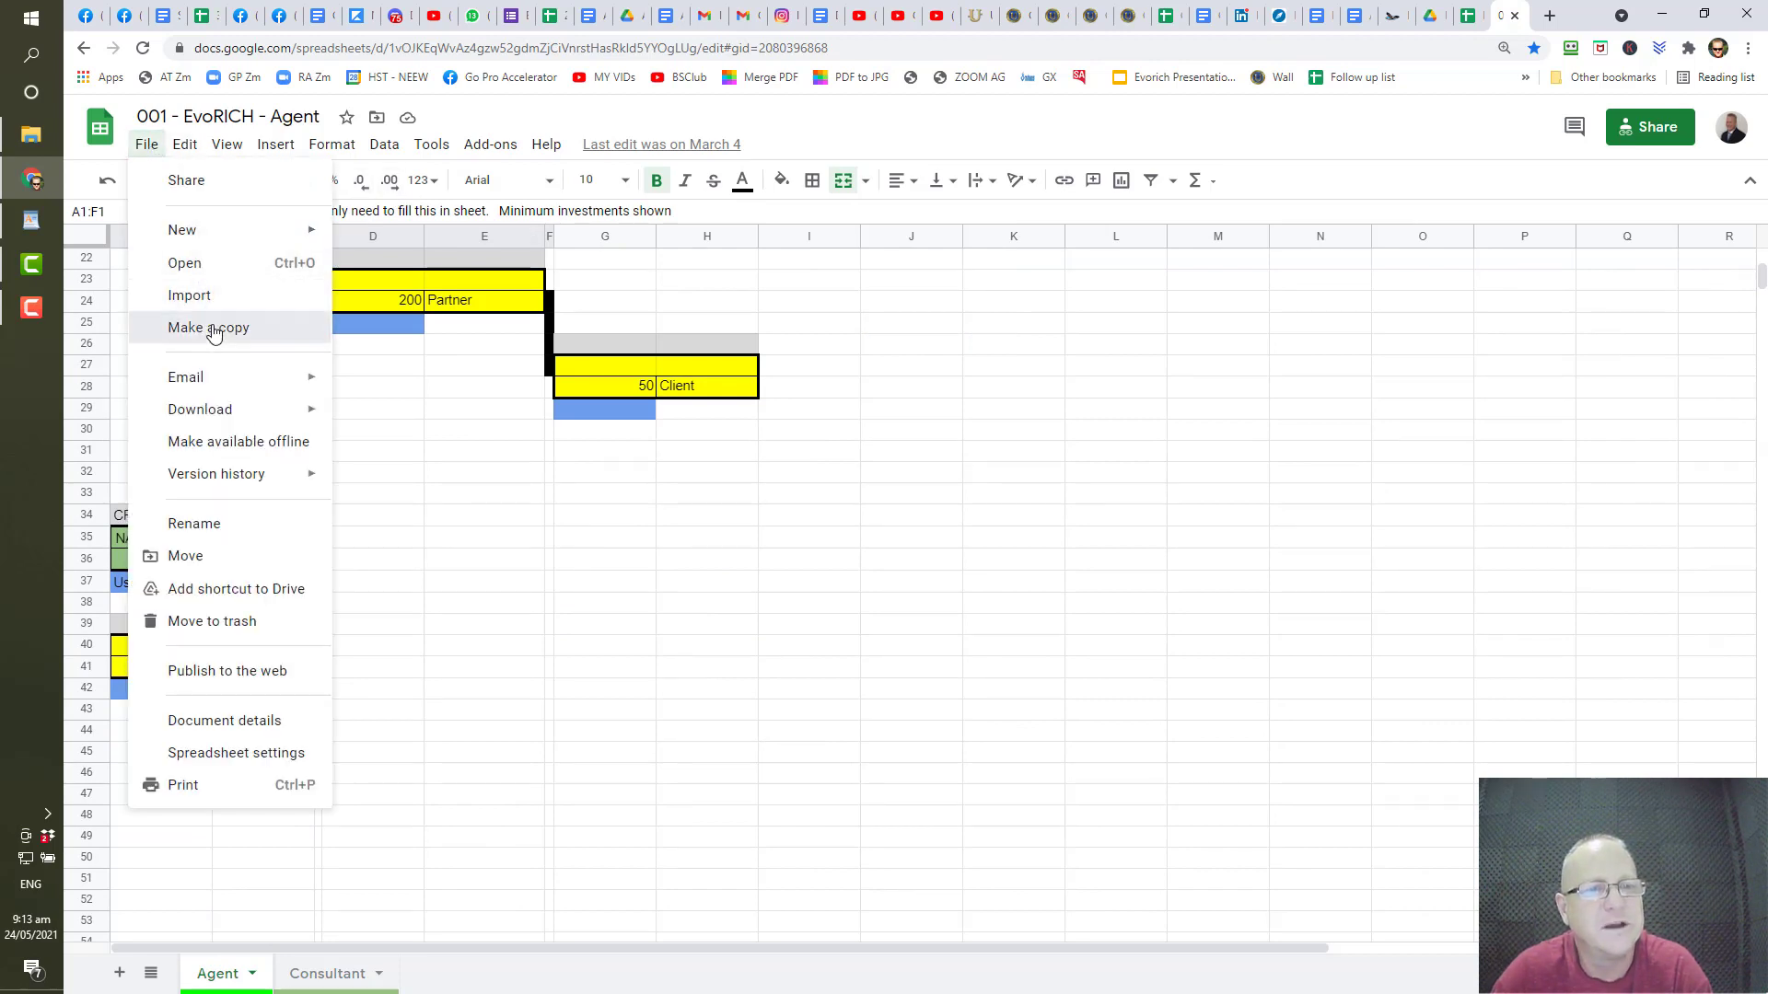
pyautogui.click(210, 329)
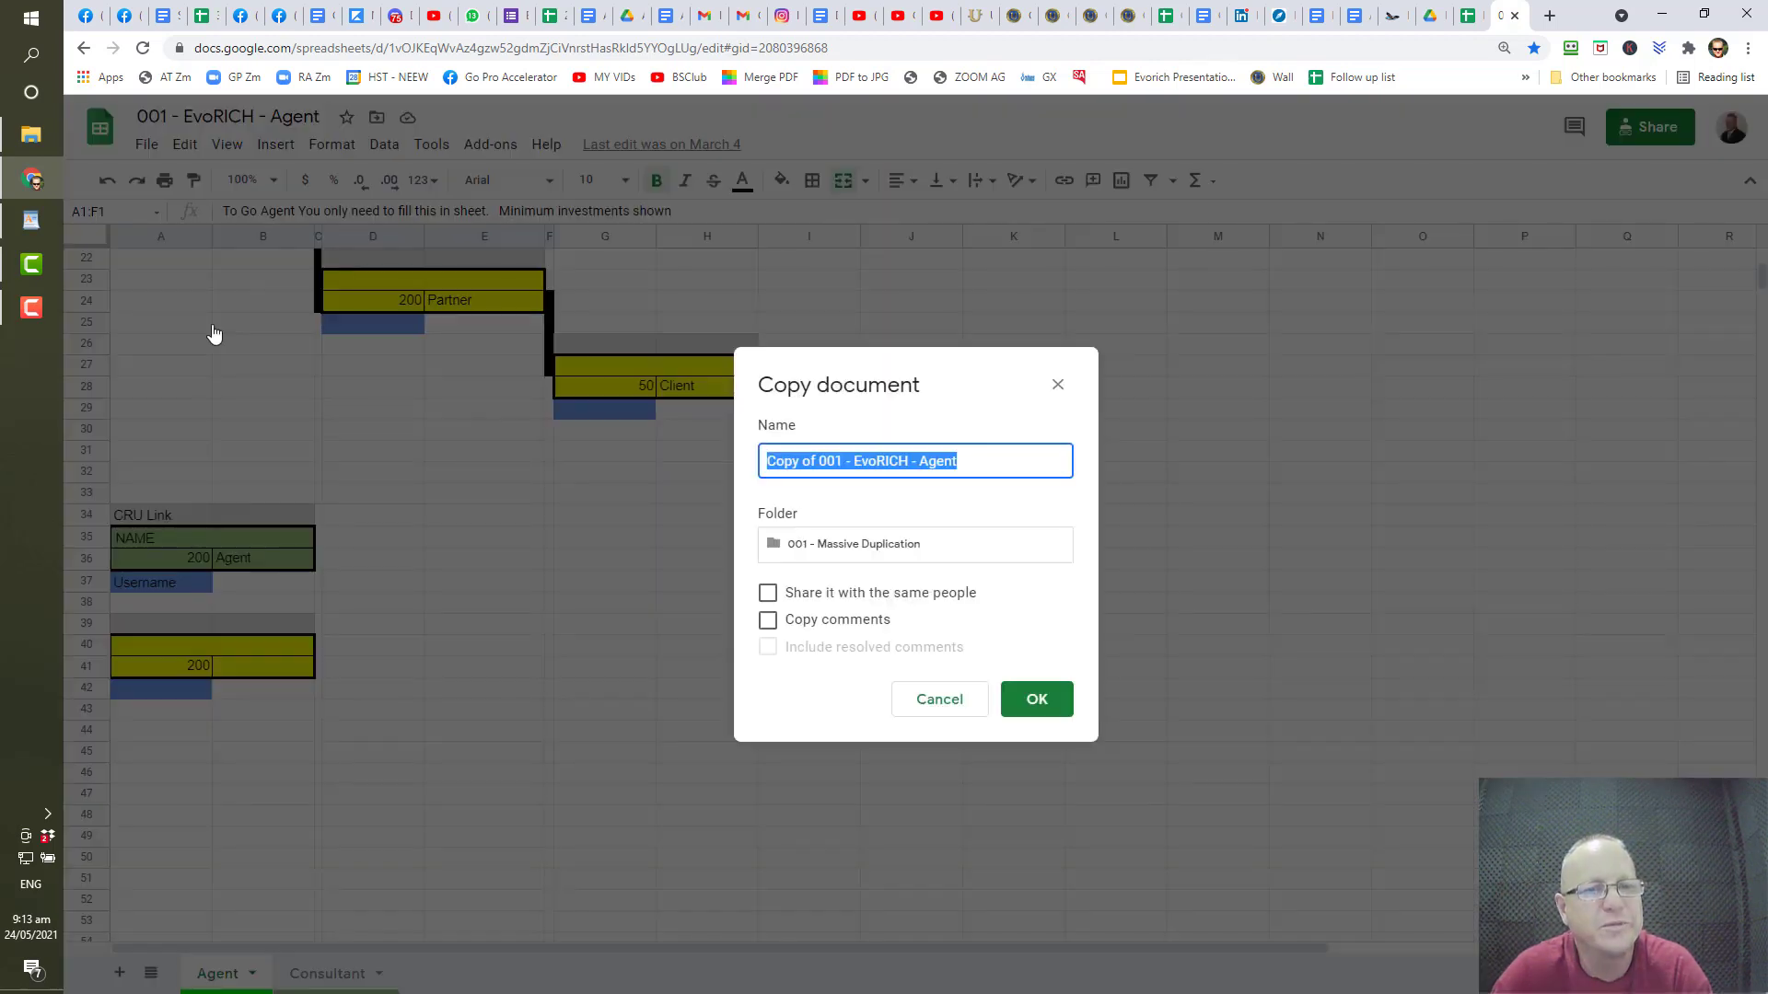
pyautogui.click(995, 467)
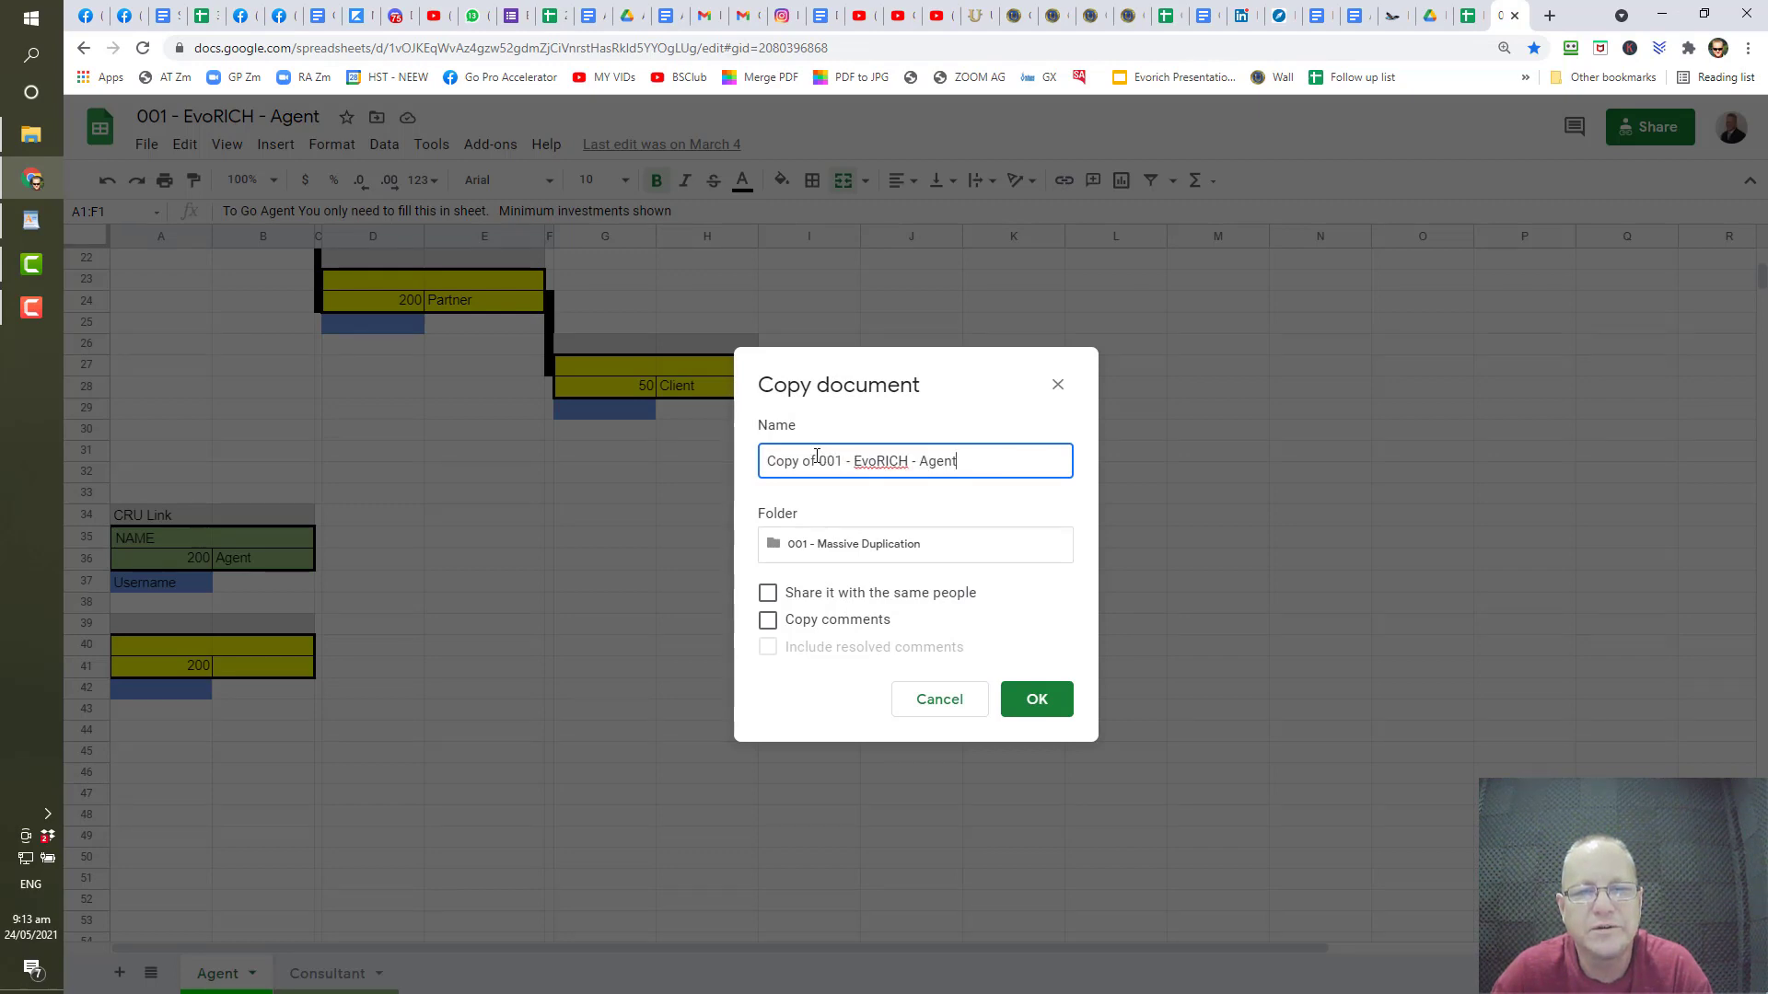
pyautogui.moveTo(791, 457); pyautogui.dragTo(733, 474)
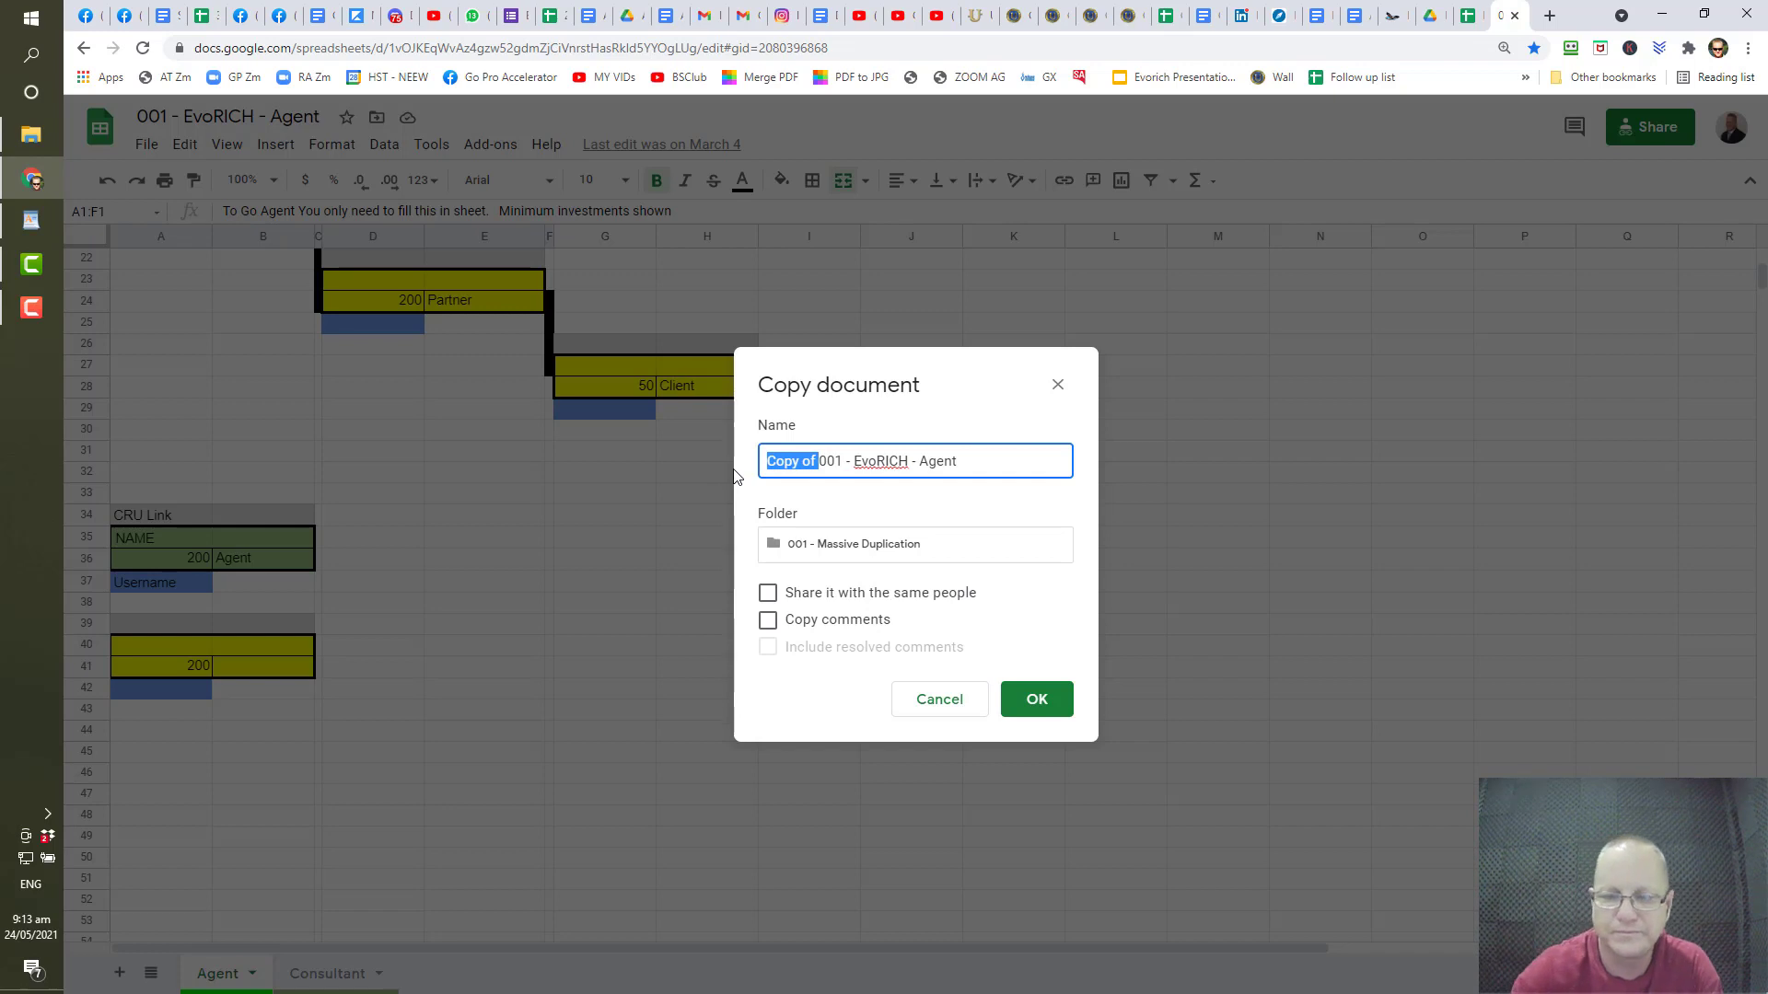
pyautogui.press('BackSpace')
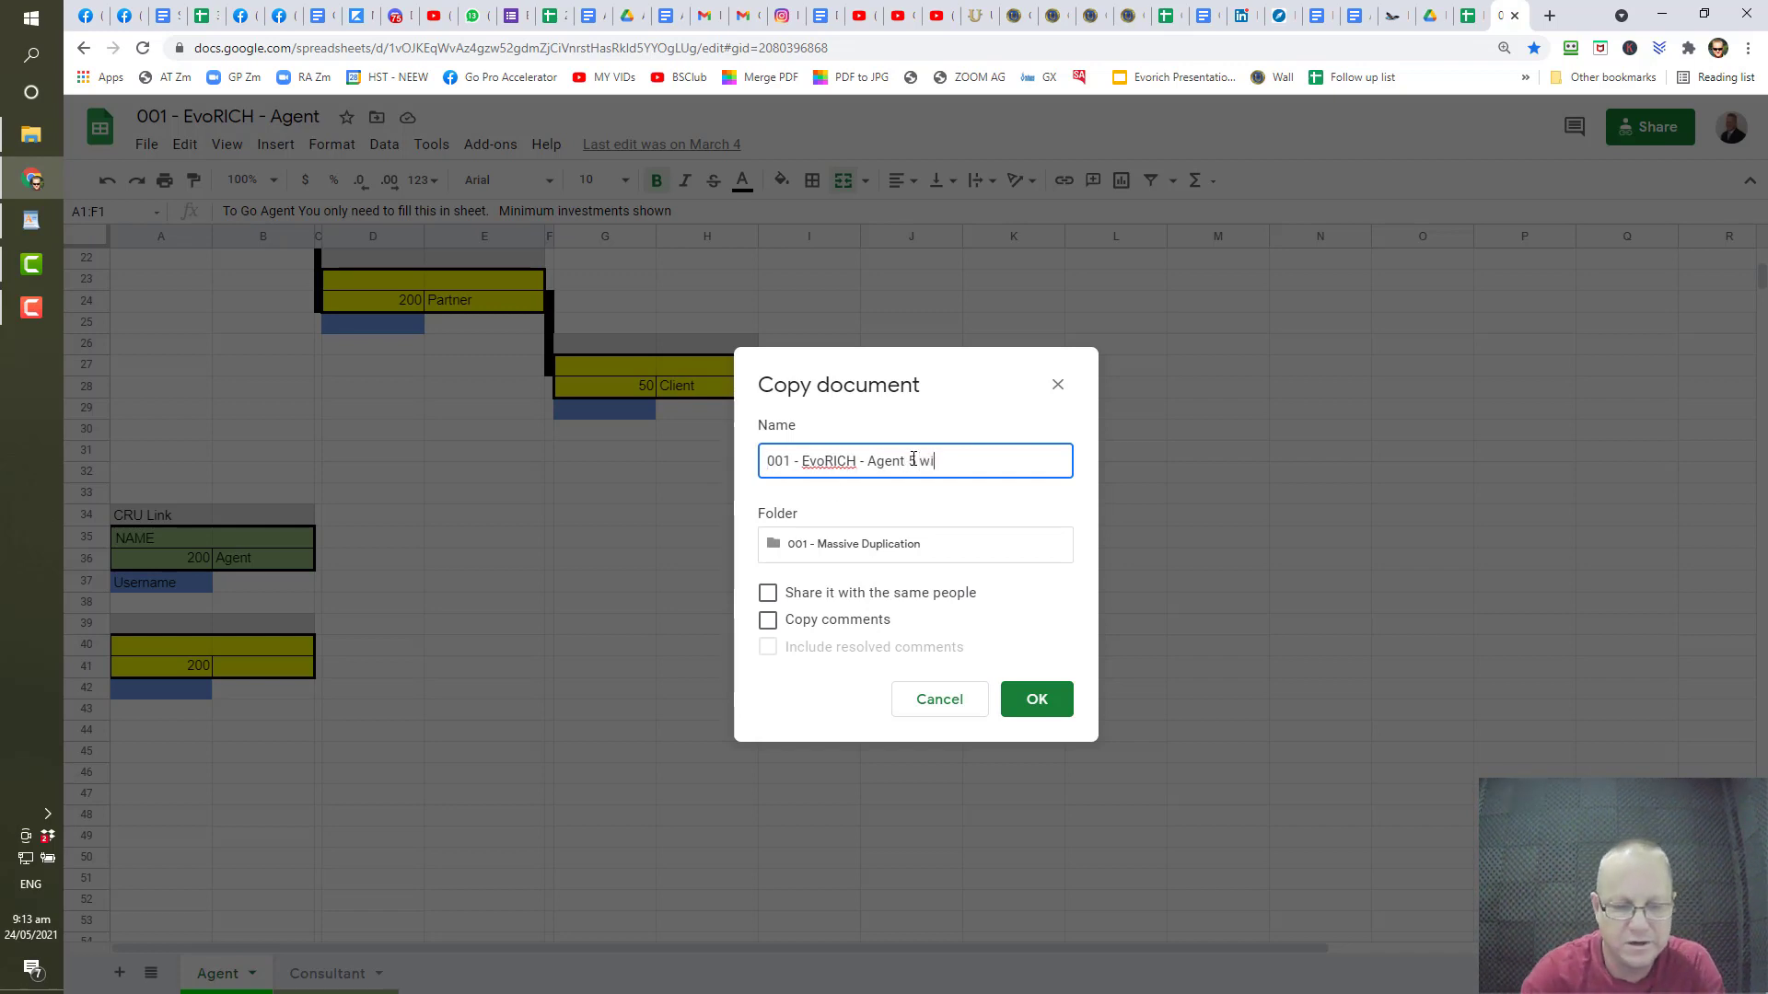
pyautogui.press('Return')
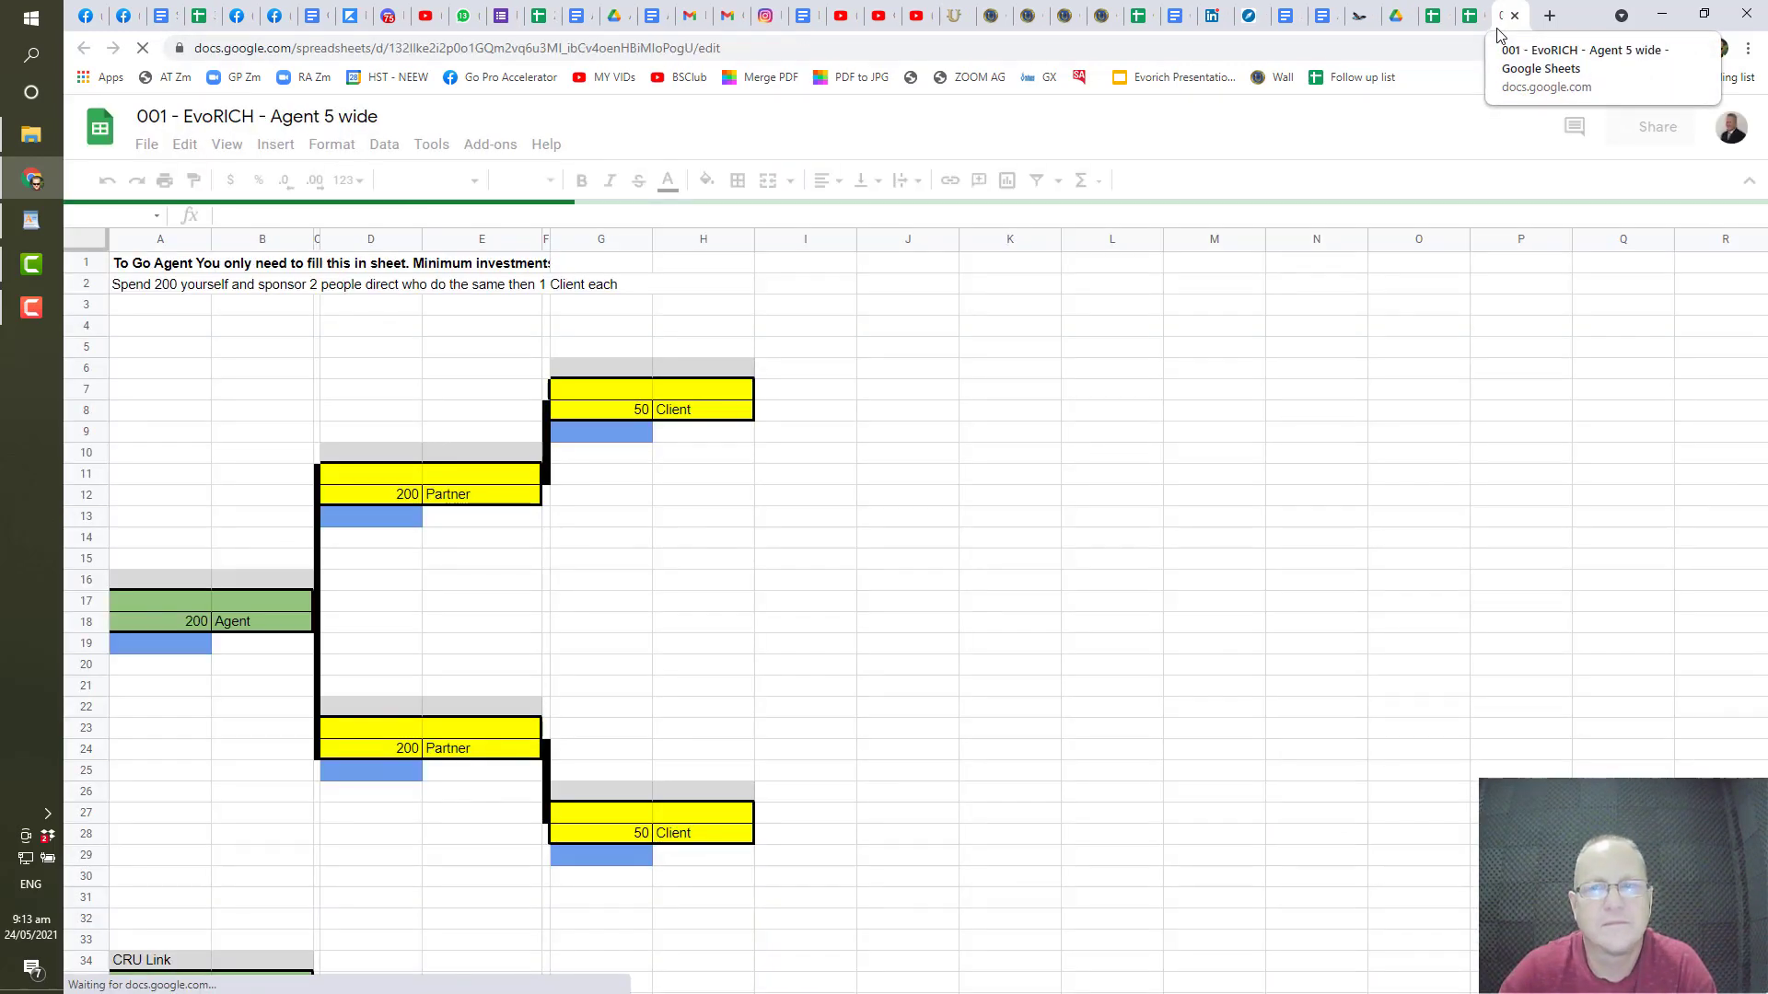
# - Close the original 001 - EvoRICH - Agent tab and browse the copy's Agent–Partner–Client tree
pyautogui.click(1474, 25)
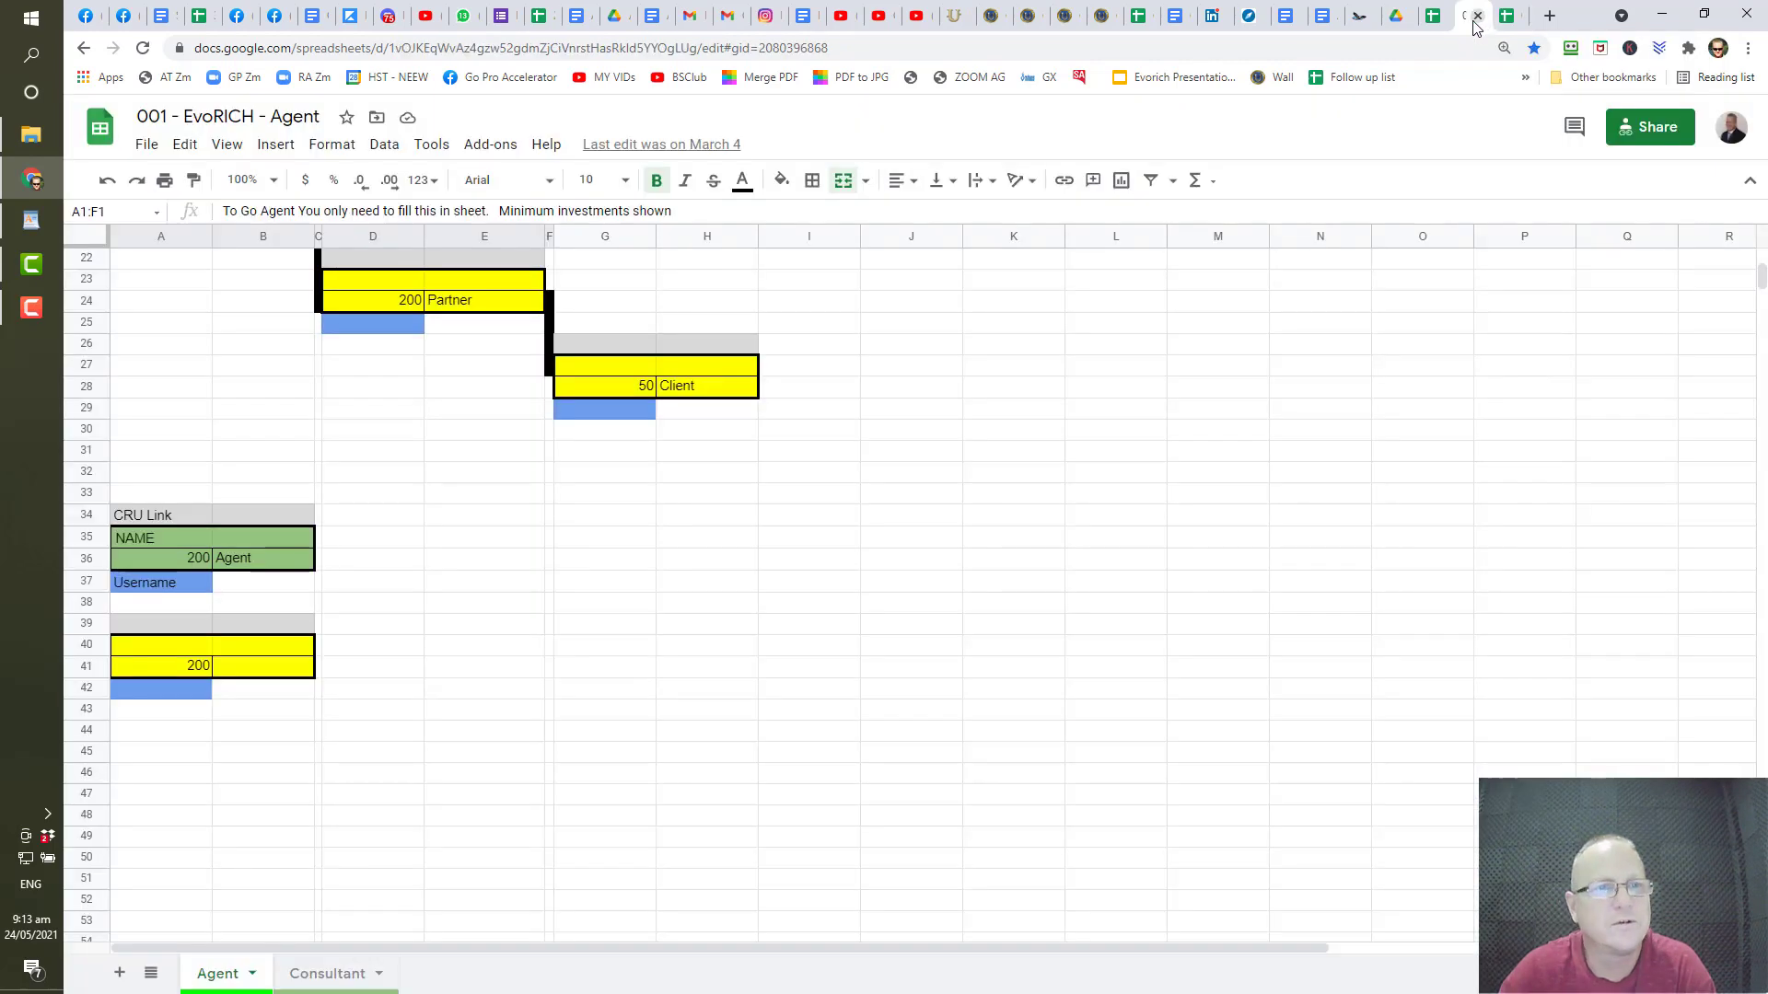
pyautogui.click(1479, 20)
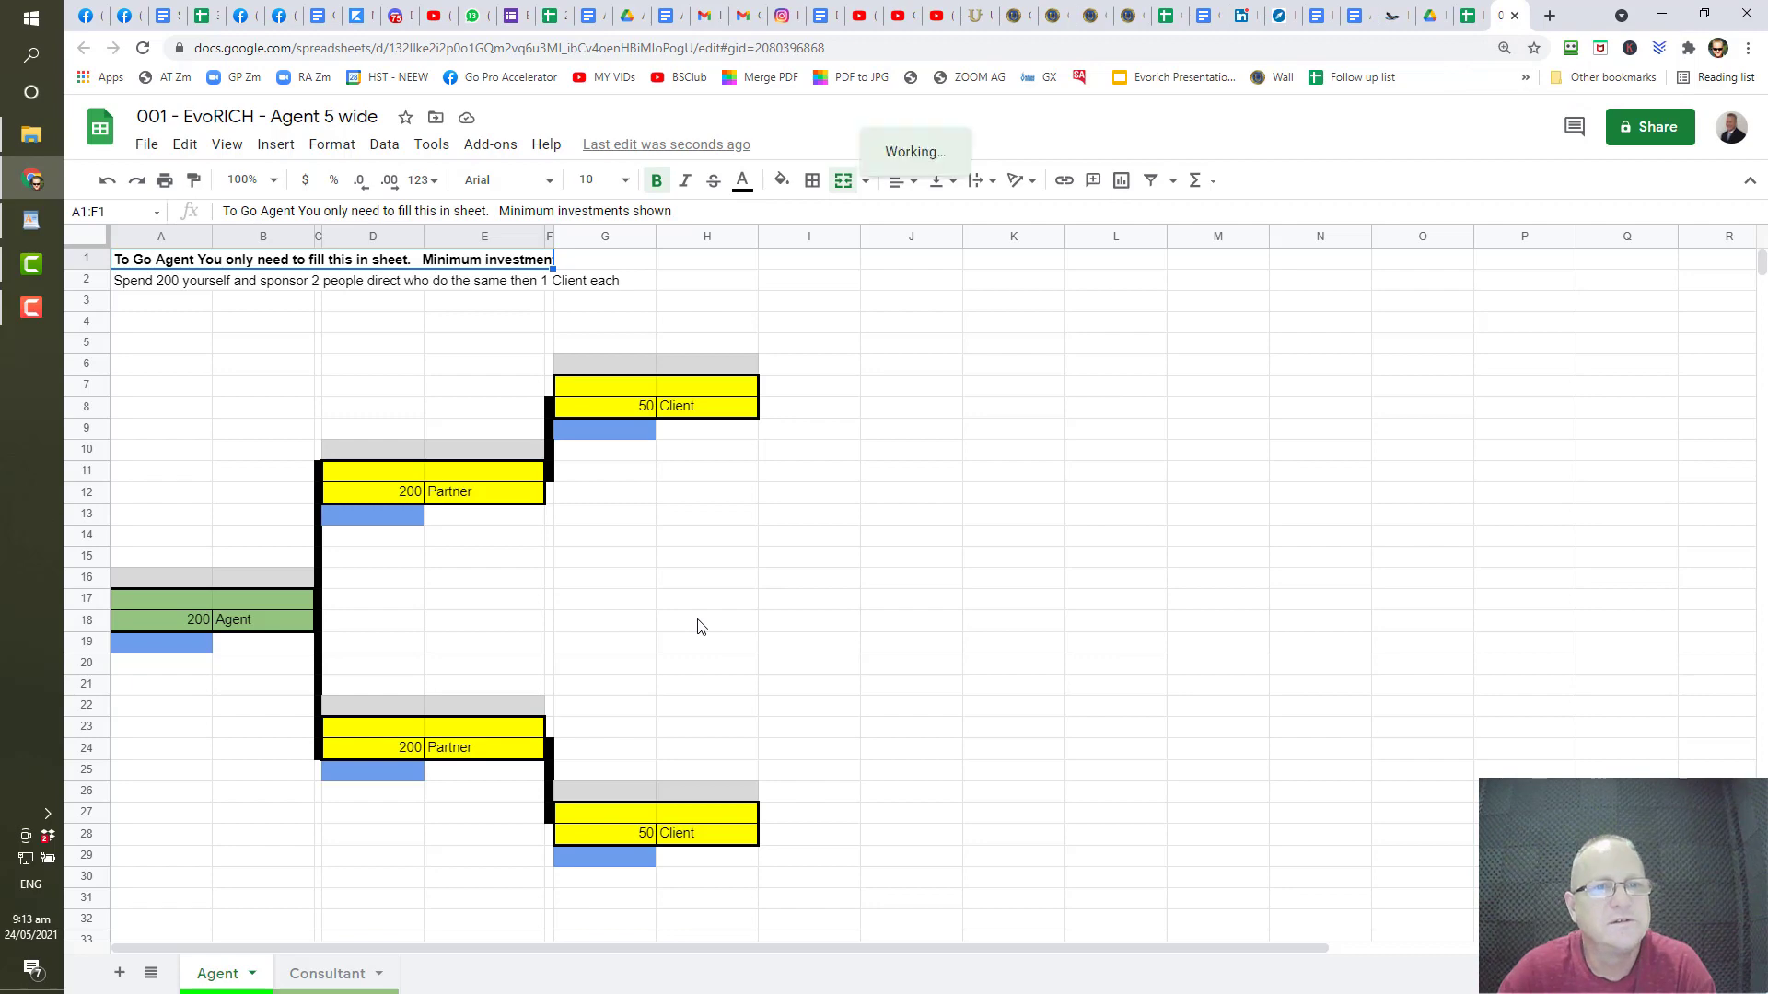
pyautogui.scroll(-9, 697, 627)
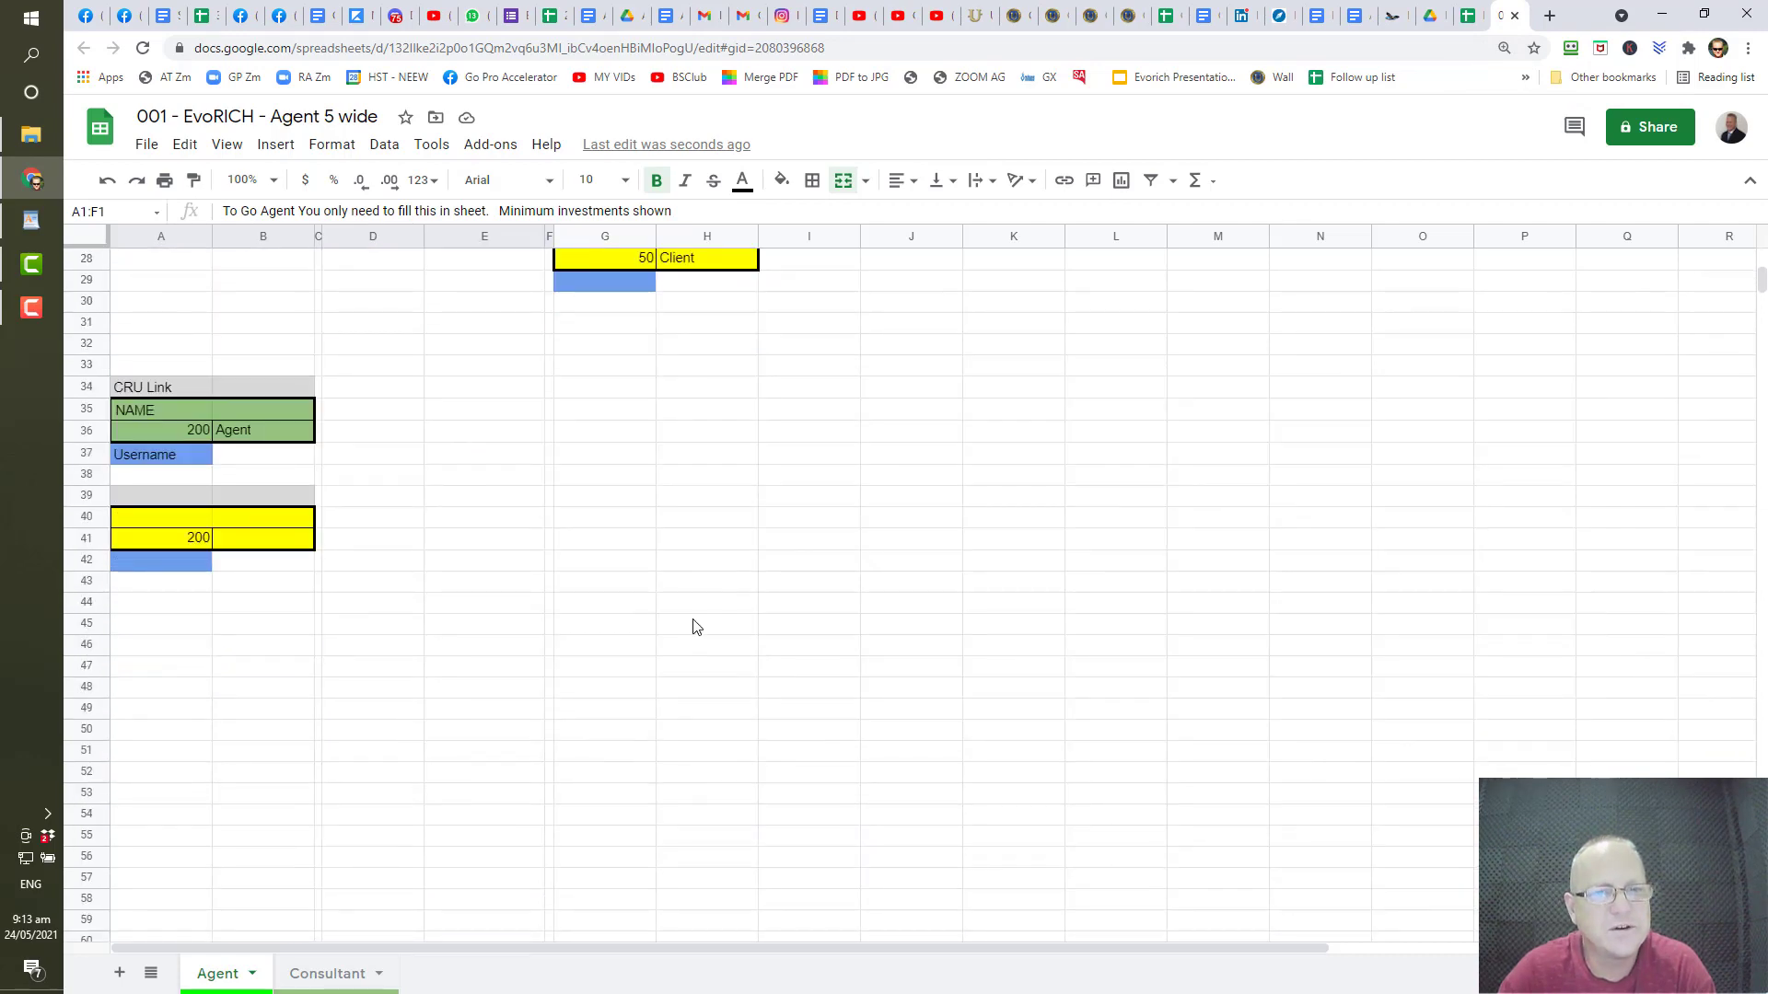
pyautogui.scroll(9, 697, 627)
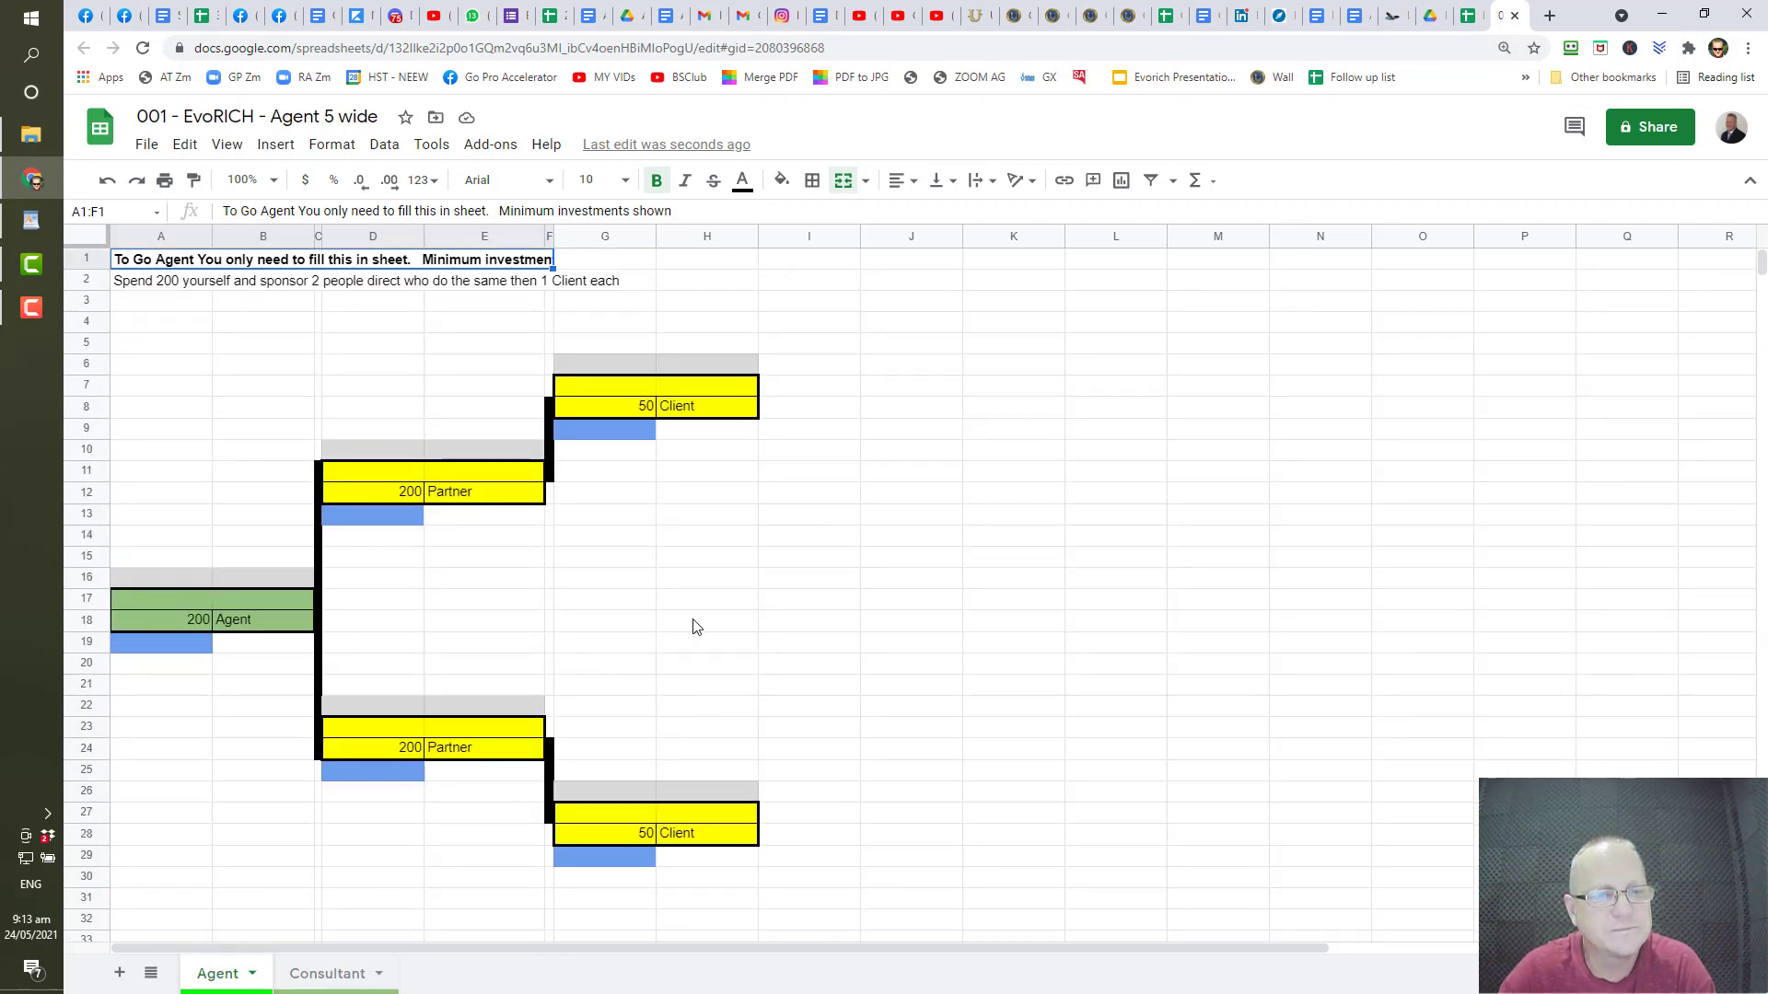
pyautogui.scroll(-6, 697, 627)
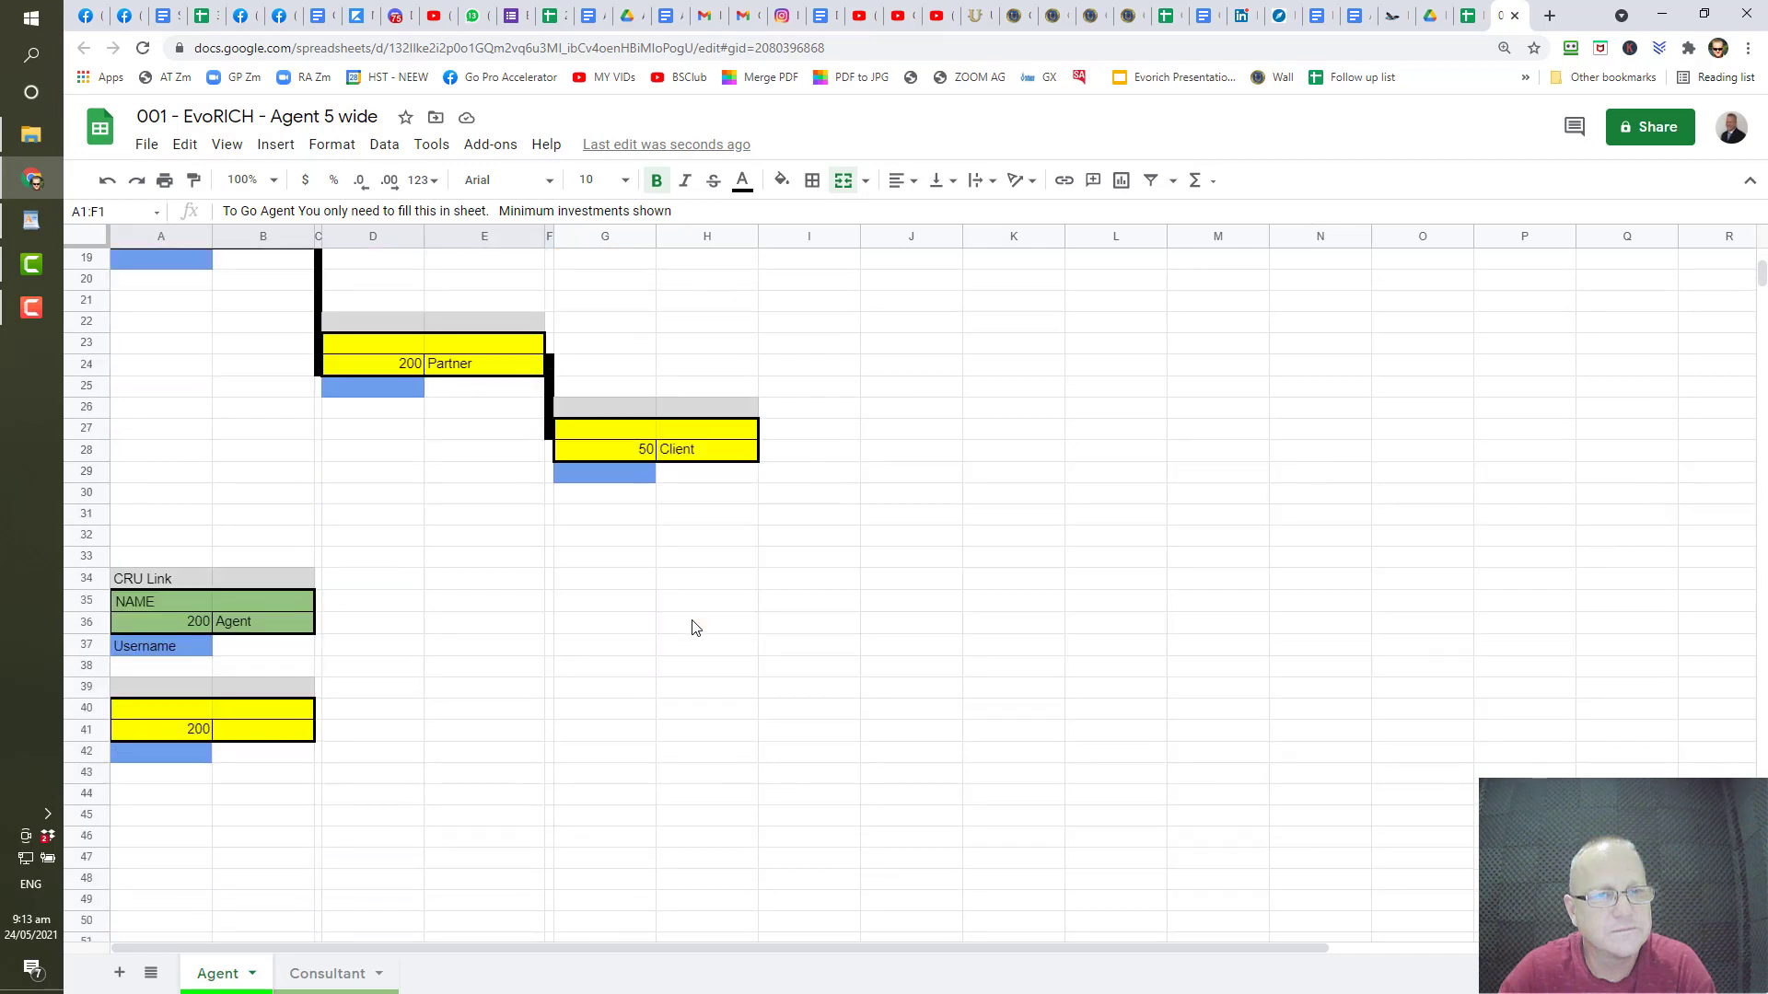
pyautogui.scroll(-1, 696, 627)
pyautogui.scroll(-2, 697, 627)
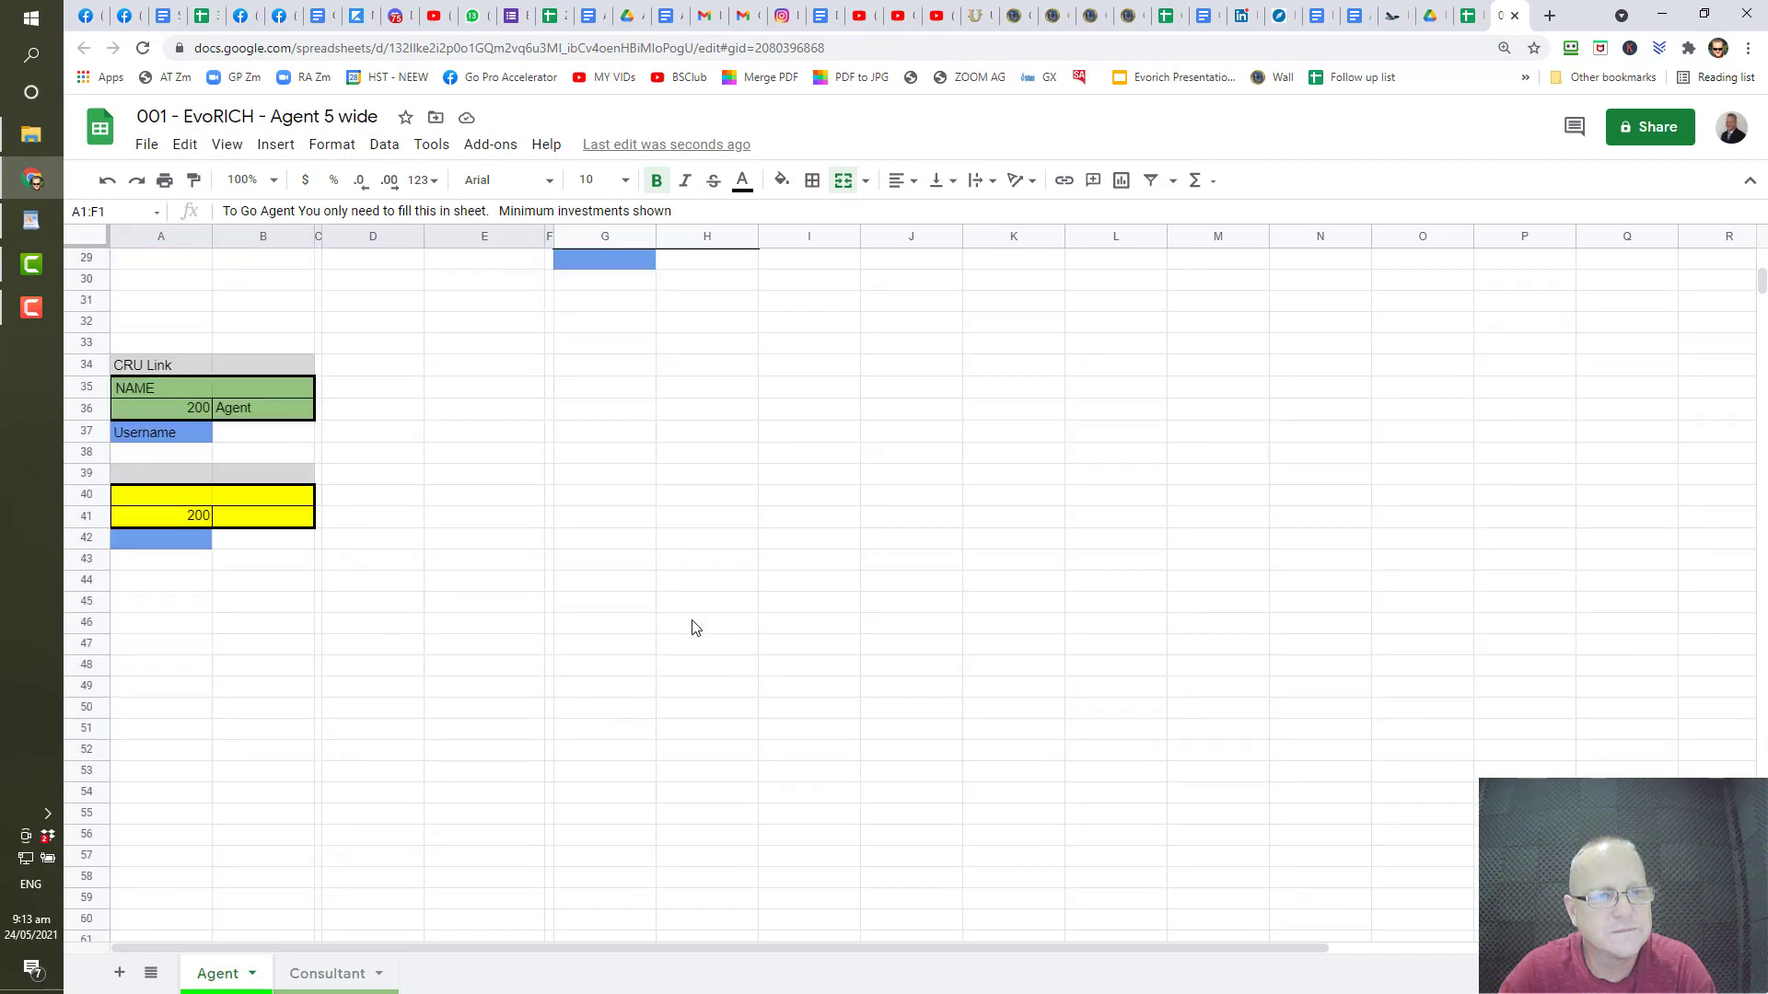
pyautogui.scroll(9, 696, 627)
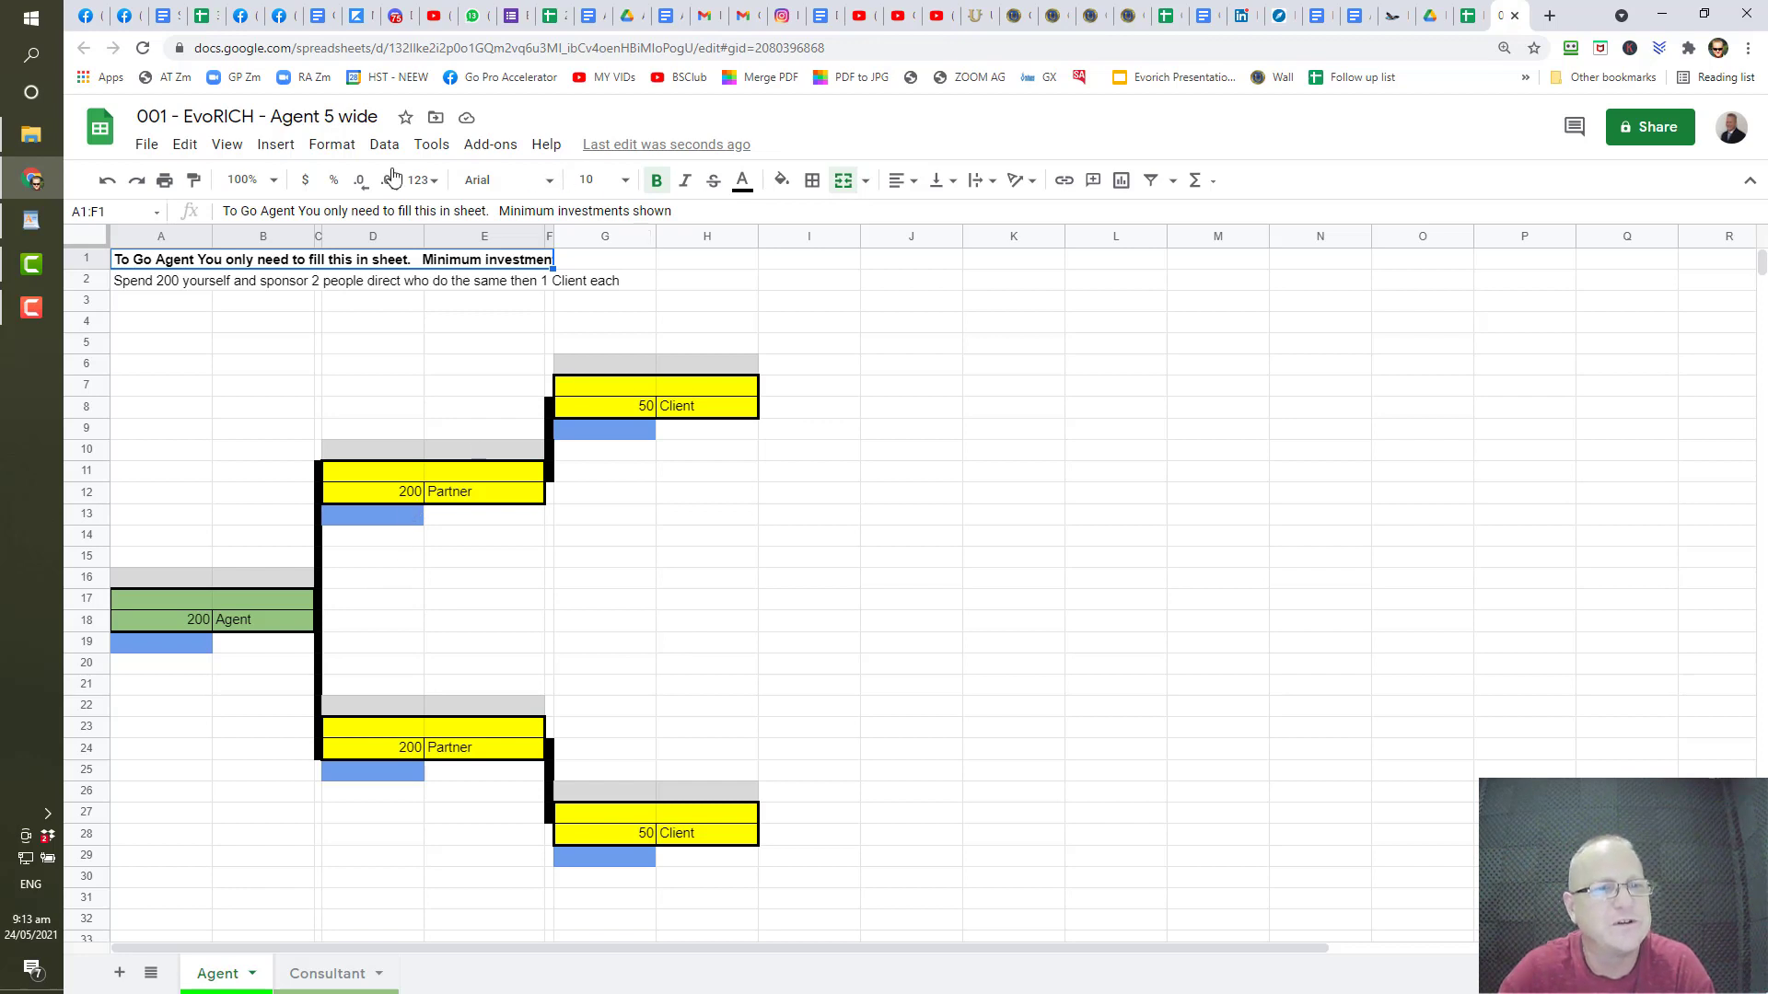
# - Change A2 to sponsor 5 direct people who spent 200, ending 'and have one person each'
pyautogui.click(138, 281)
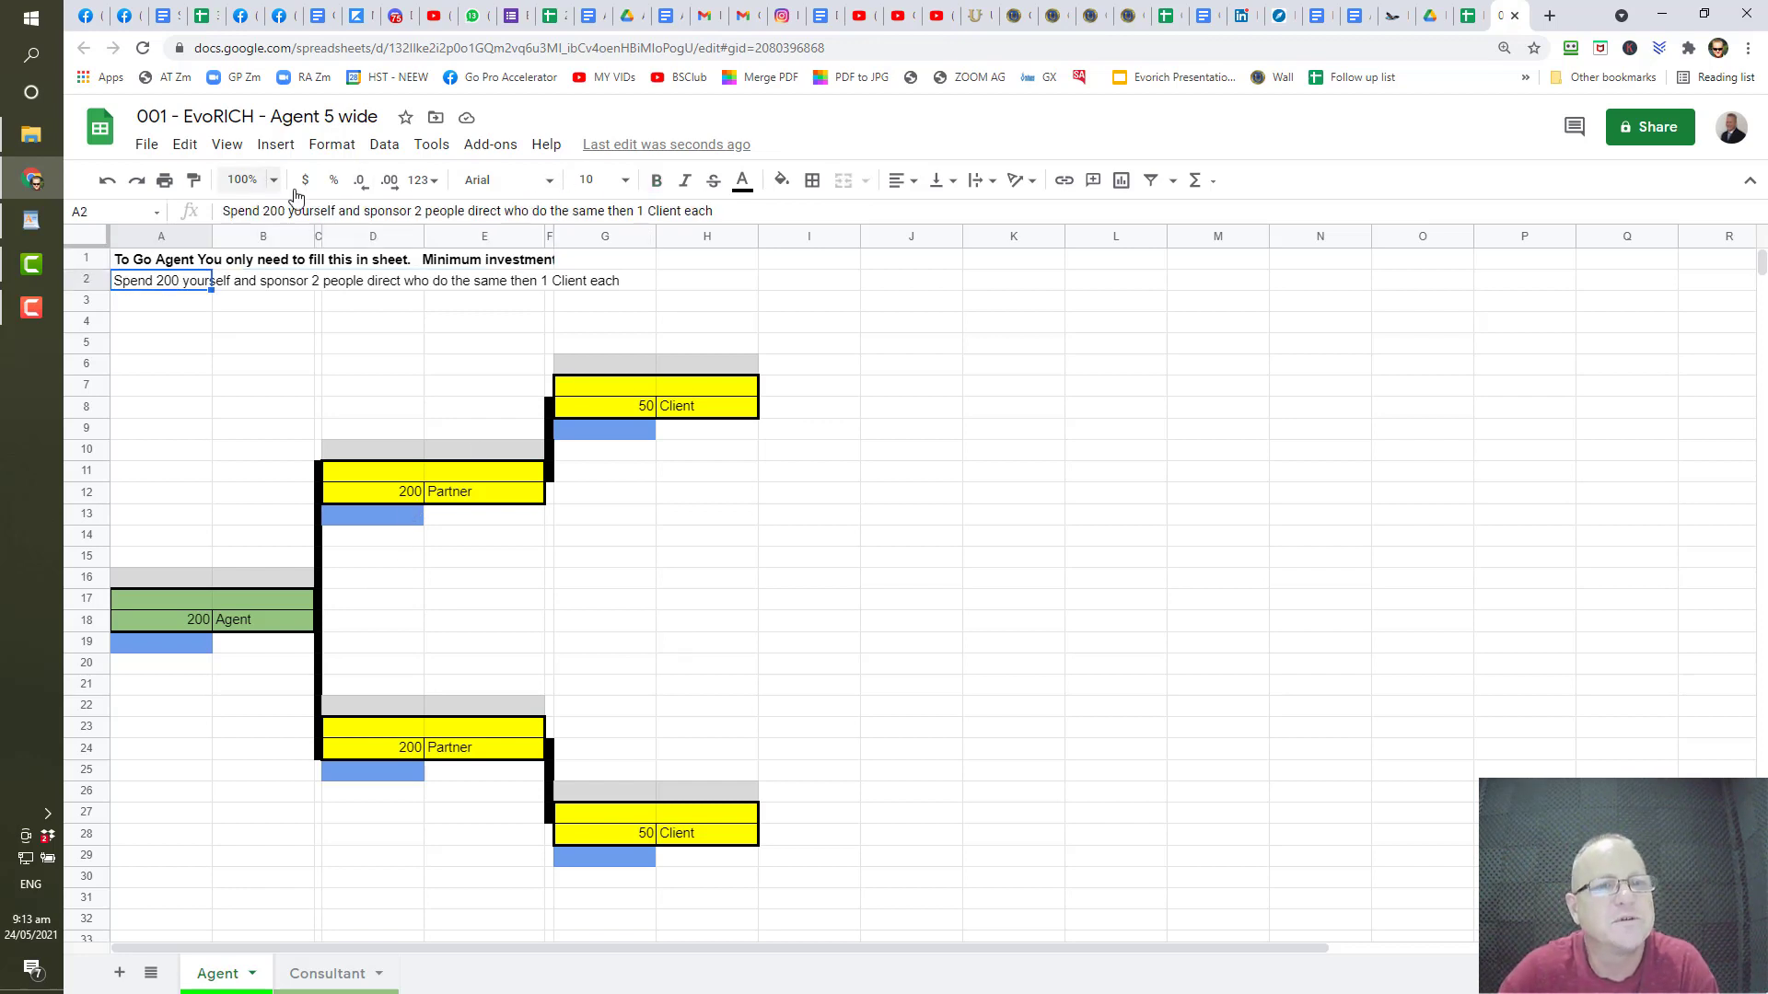
pyautogui.click(418, 210)
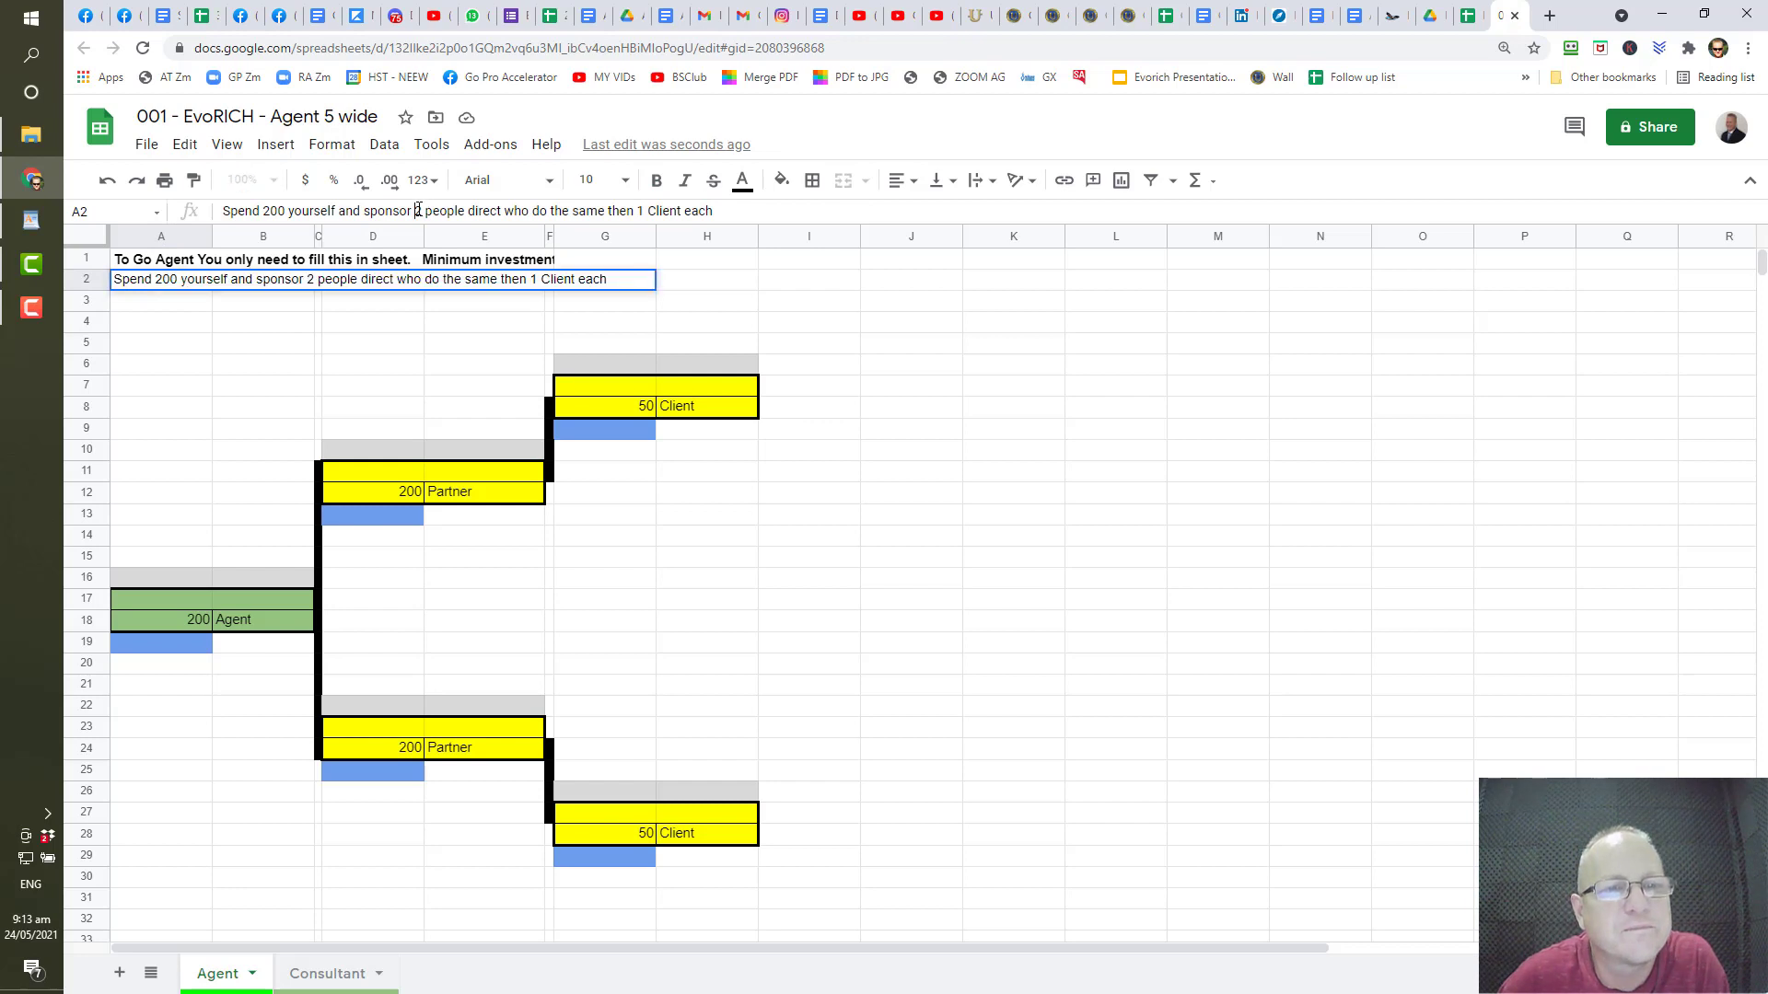
pyautogui.write('5')
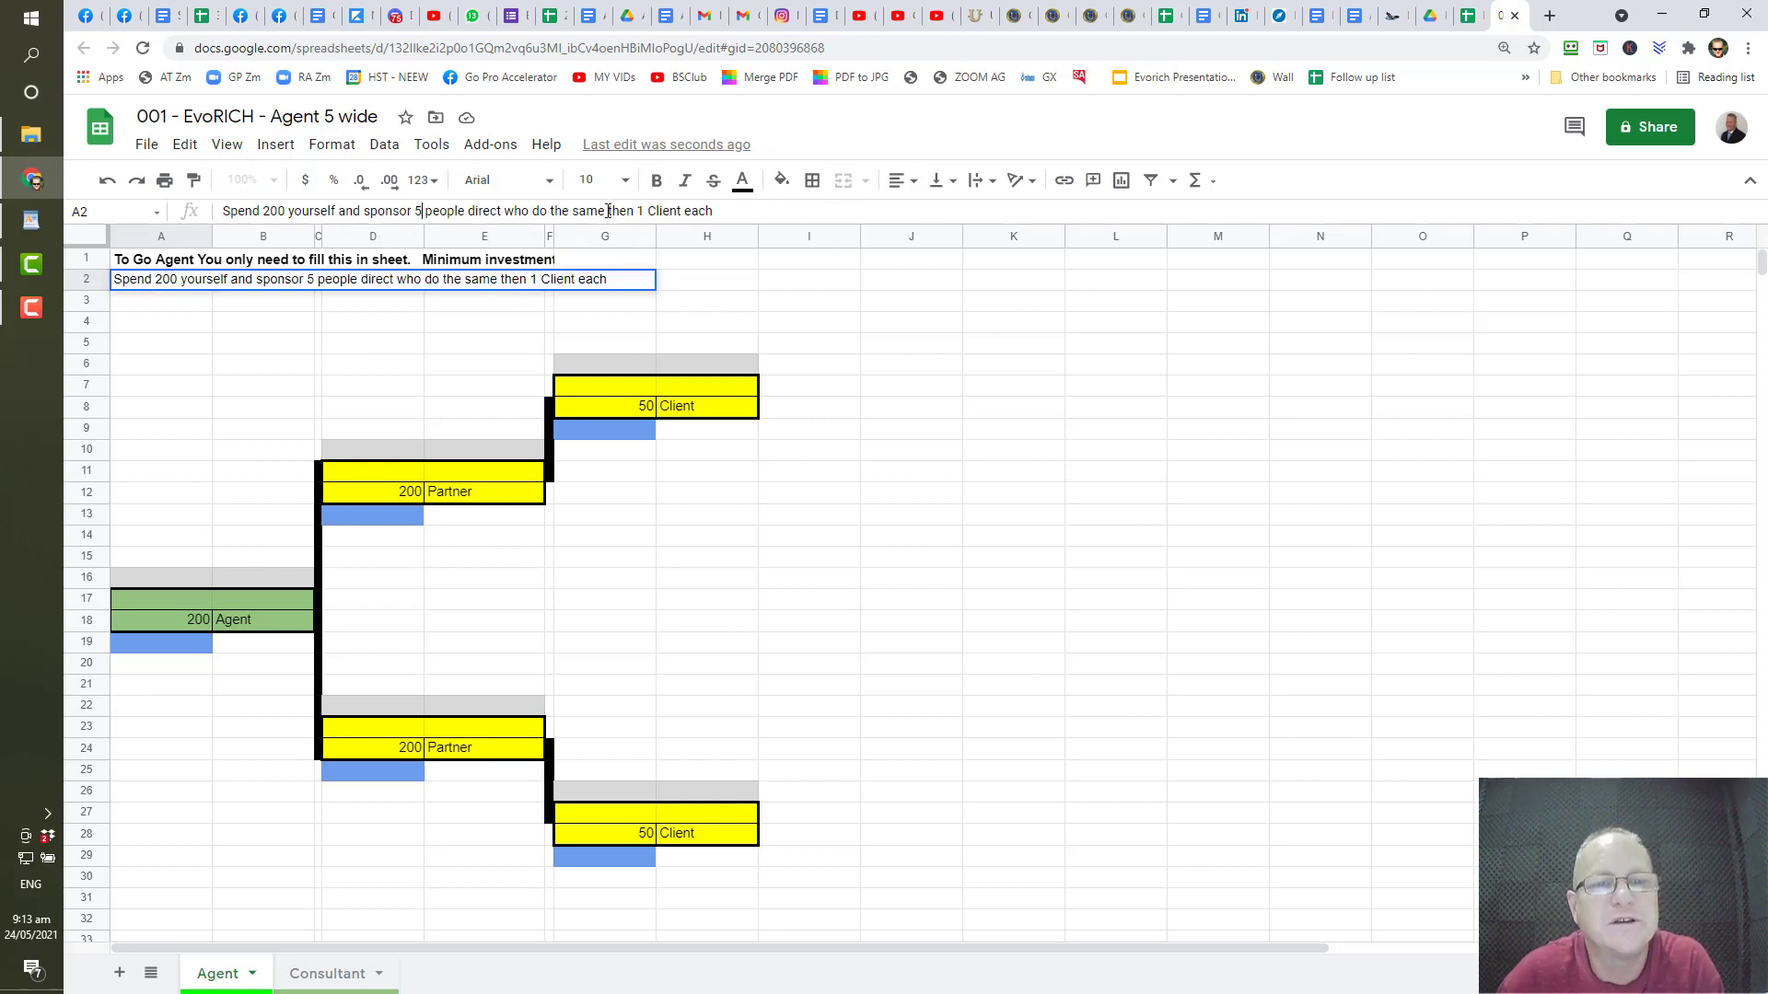
pyautogui.moveTo(699, 212); pyautogui.dragTo(534, 233)
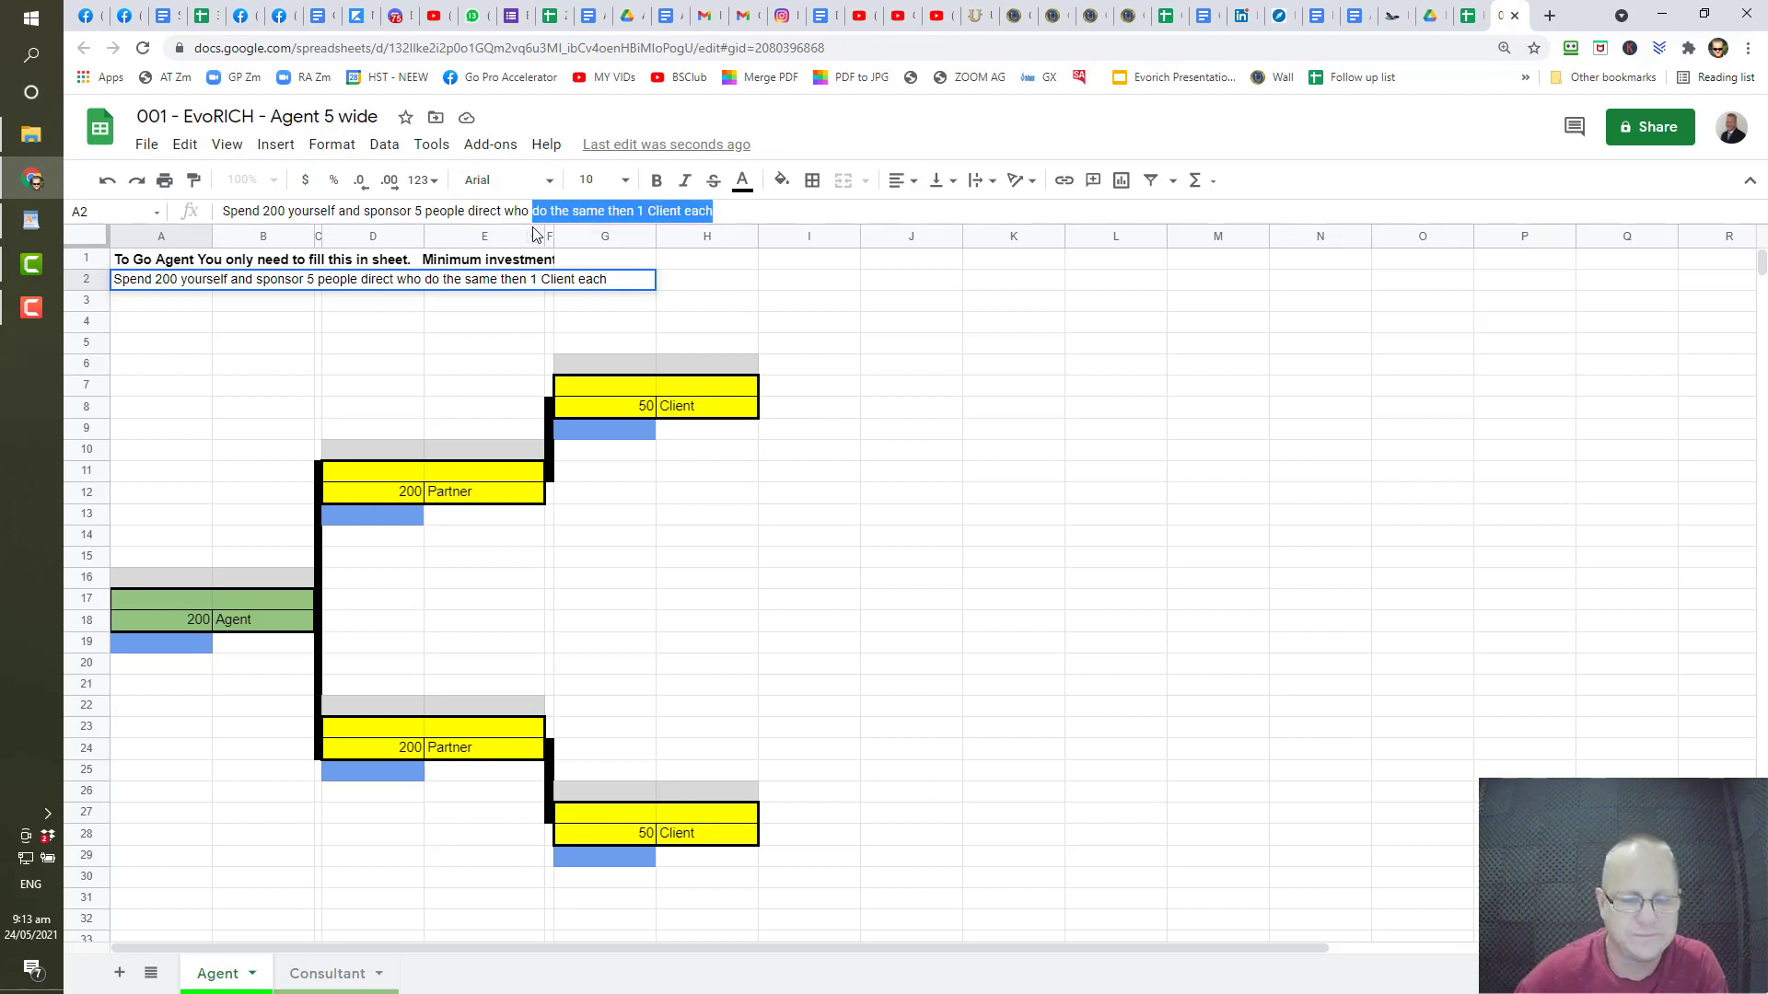
pyautogui.write('h')
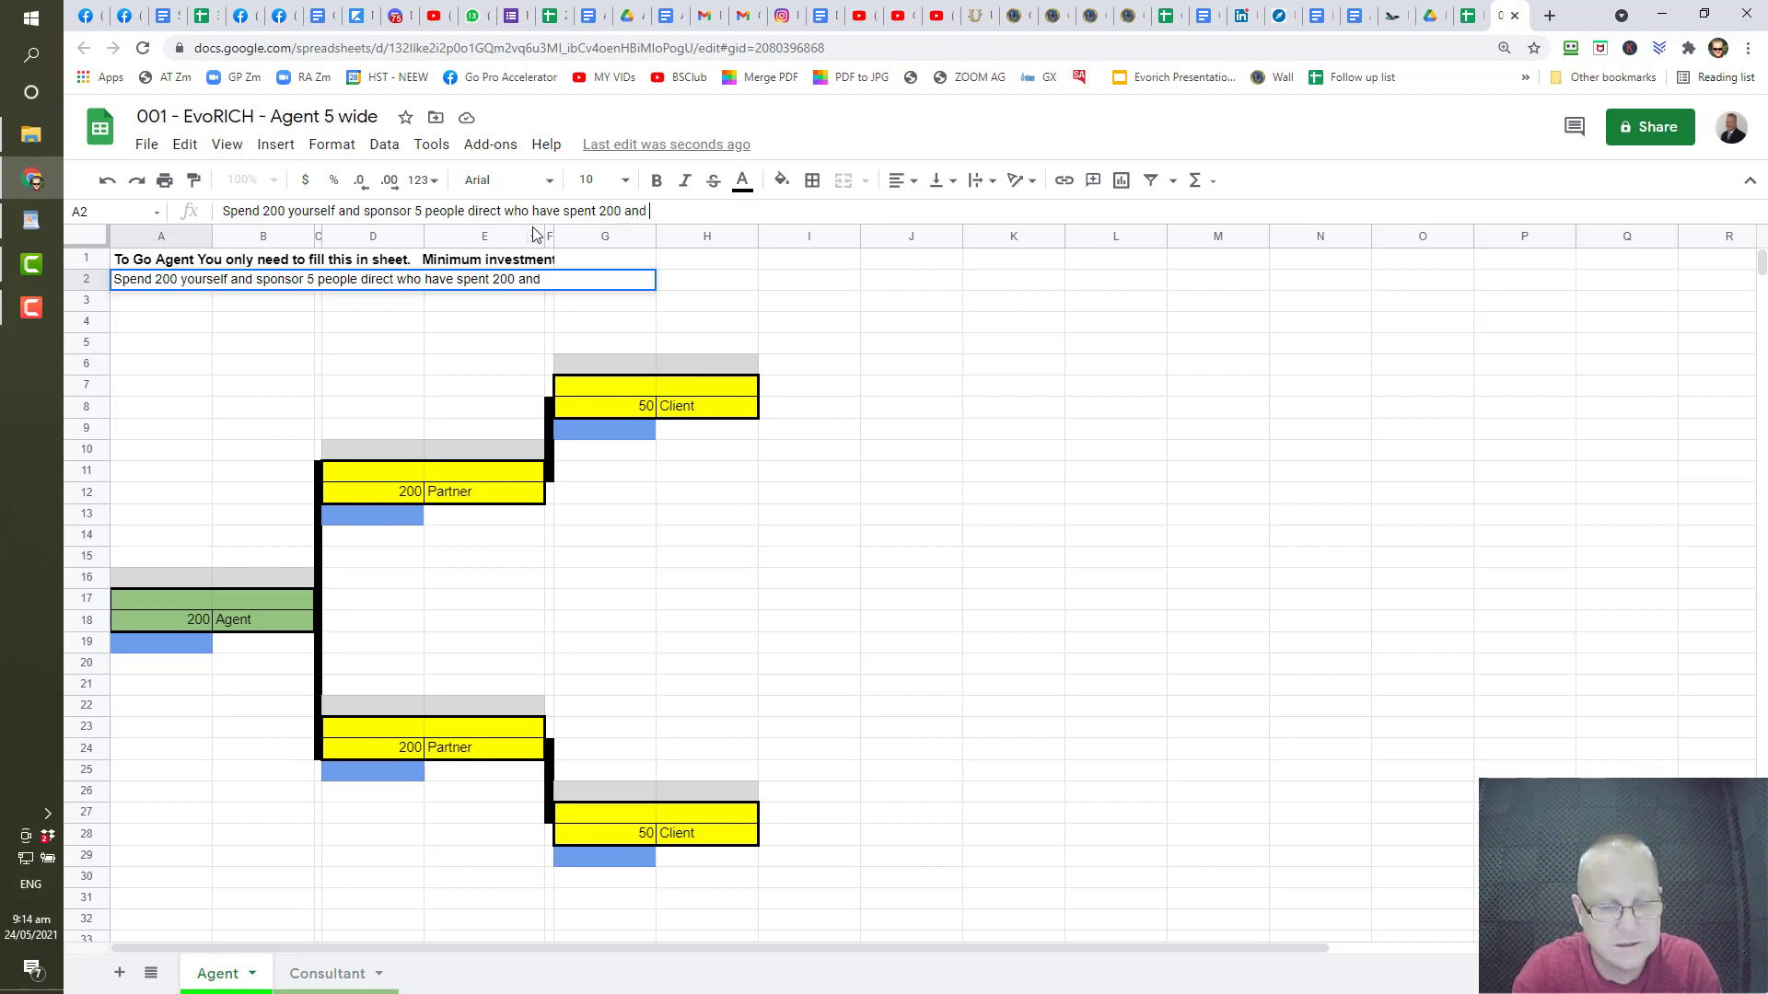
pyautogui.write('have  one person')
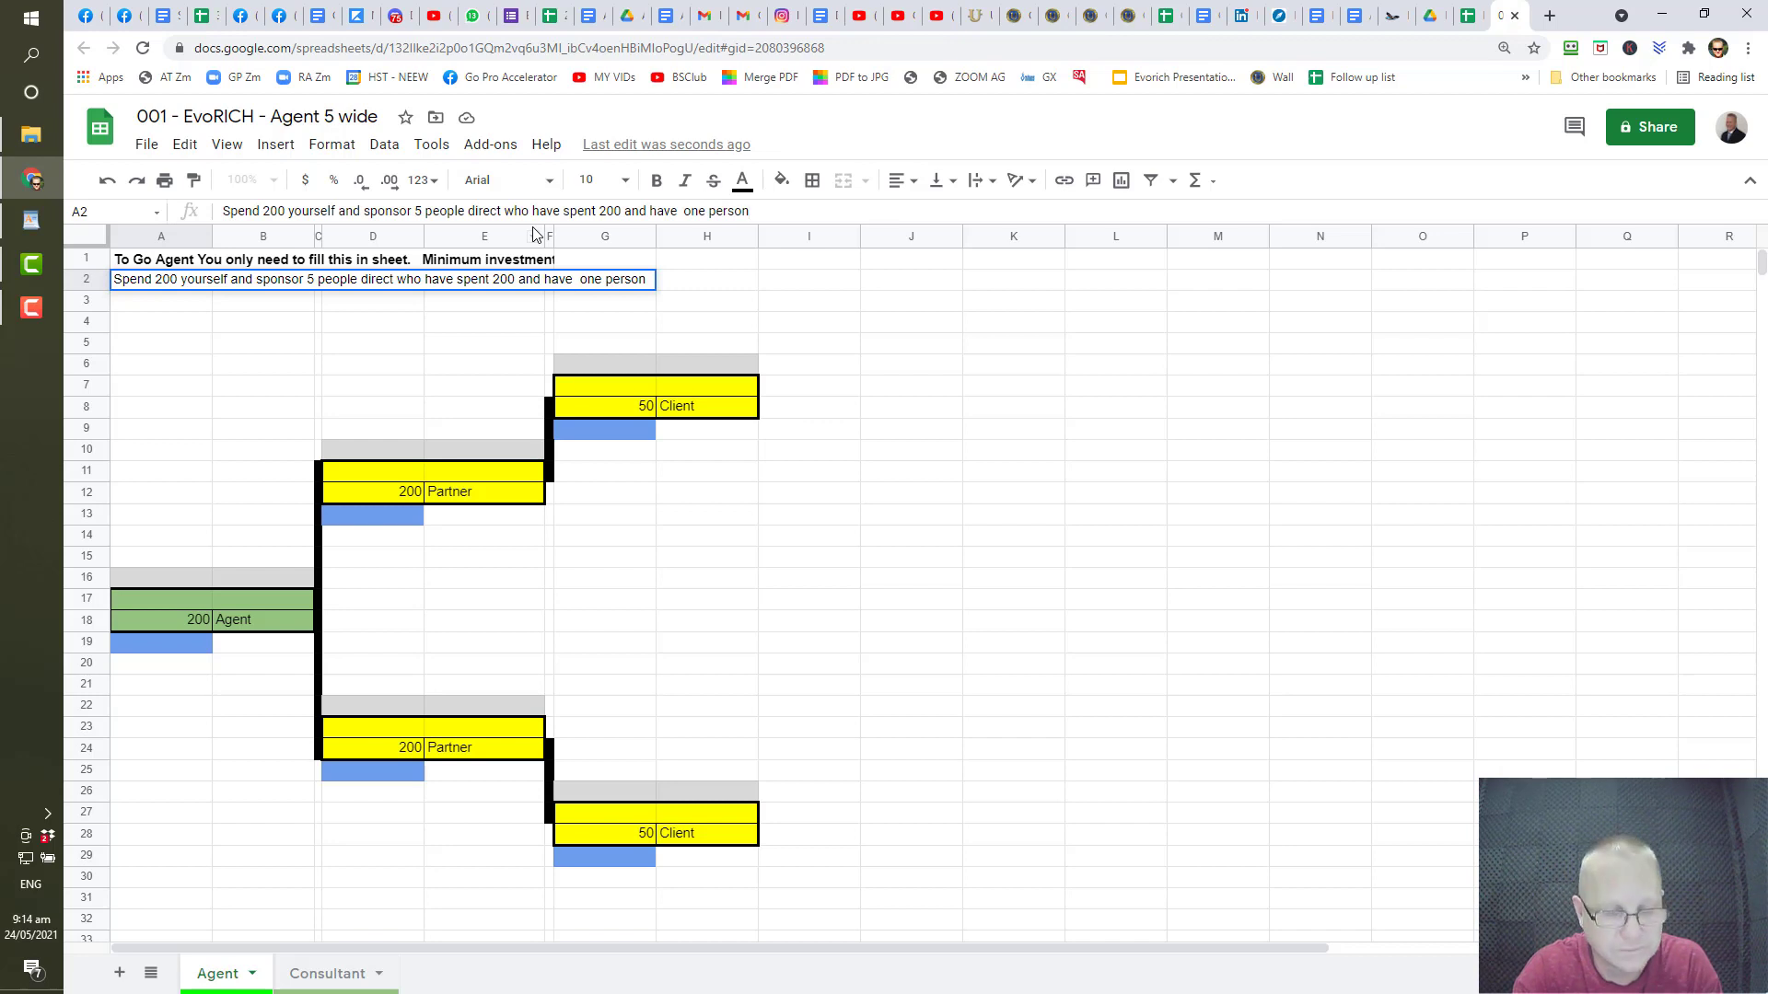
pyautogui.write('each')
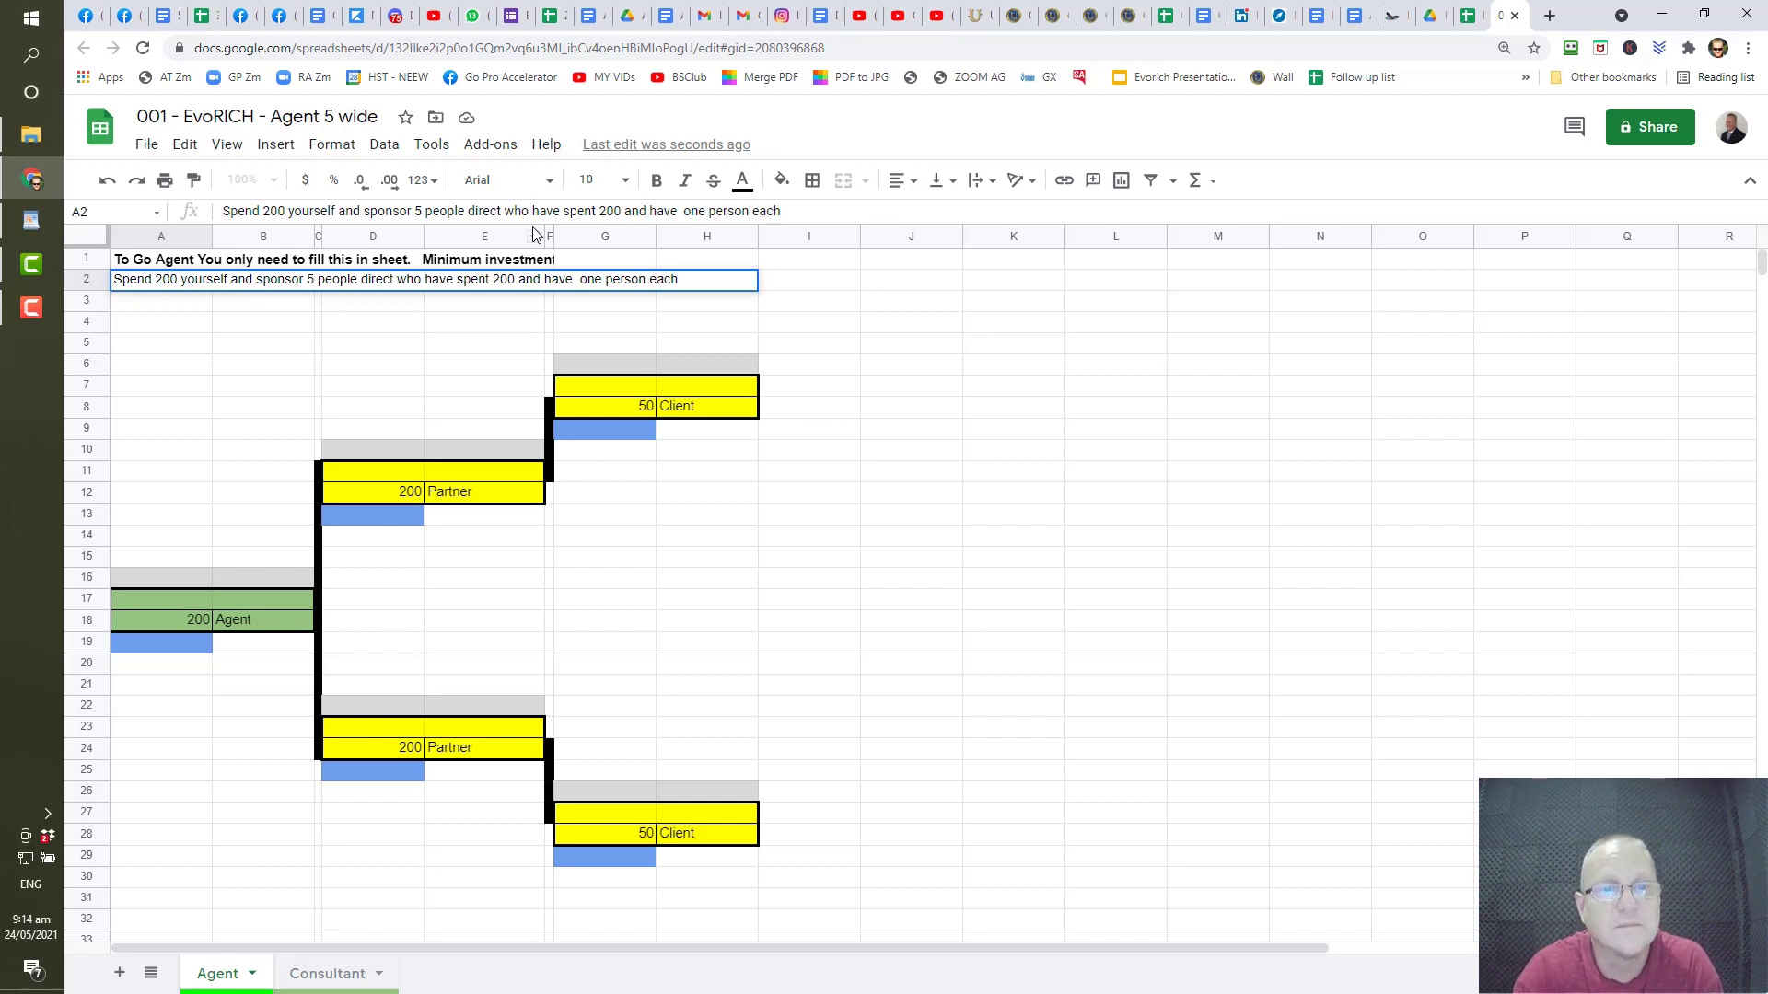
pyautogui.click(649, 626)
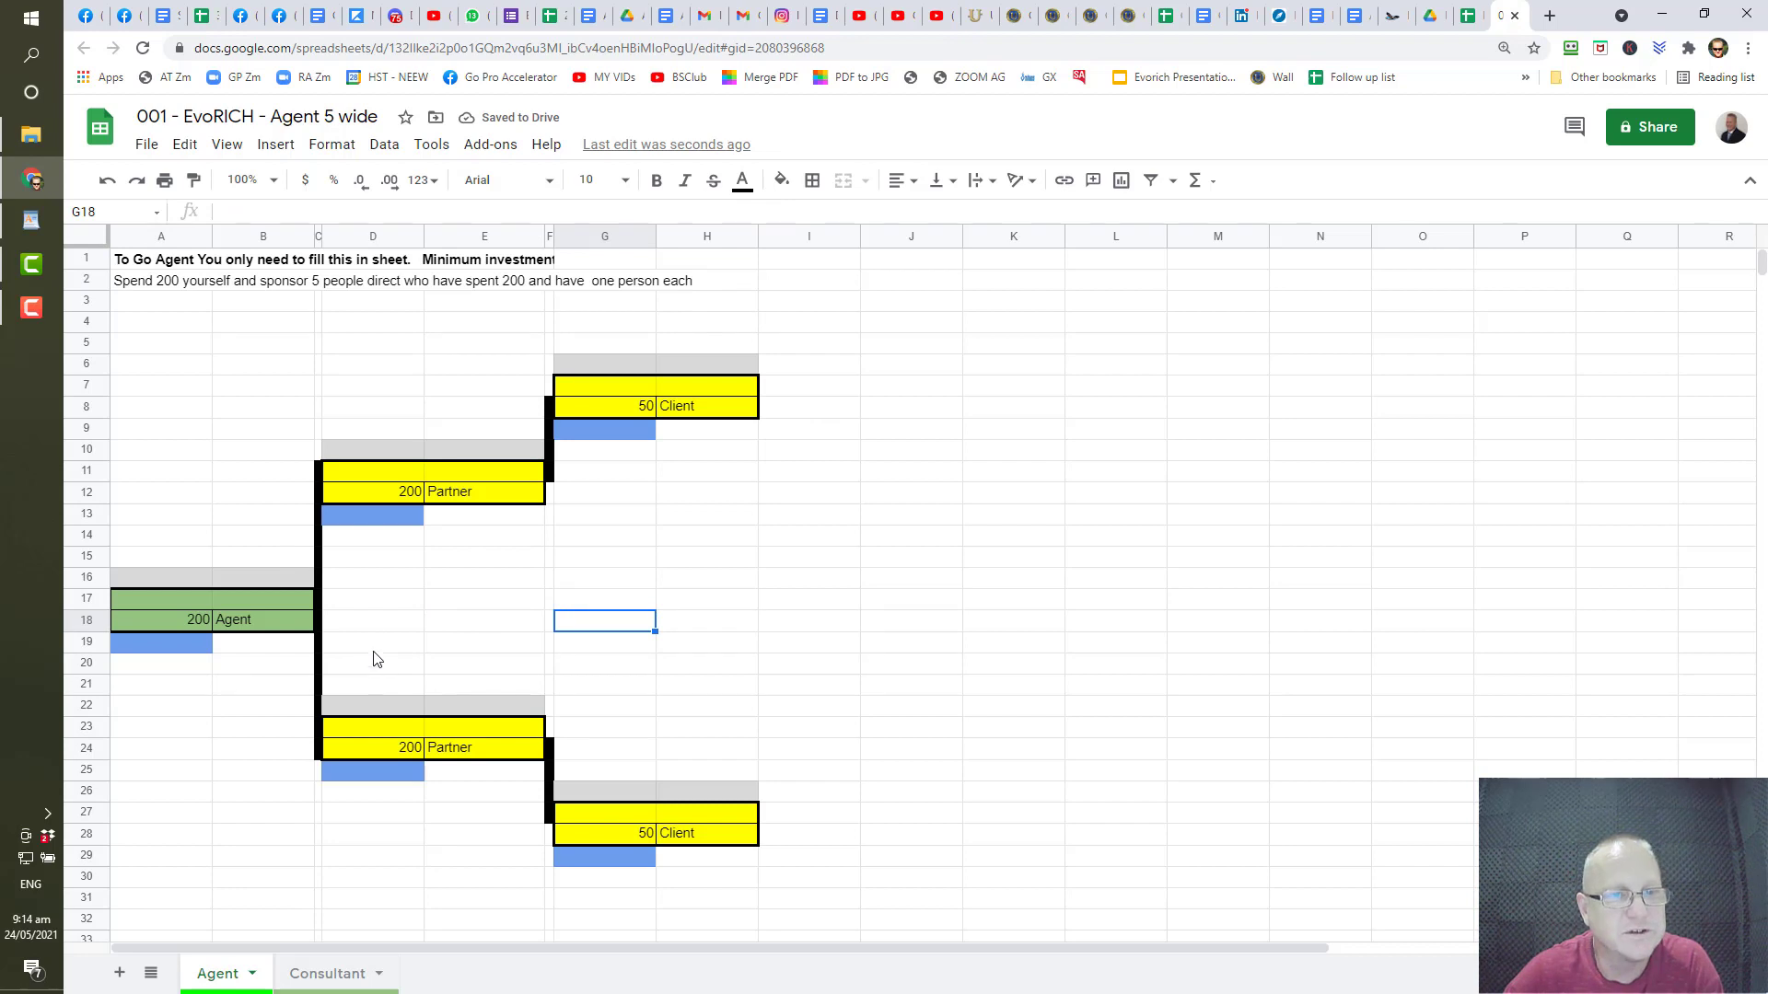
# - Select rows 3 through 22 and open their row context menu
pyautogui.moveTo(365, 449); pyautogui.dragTo(480, 520)
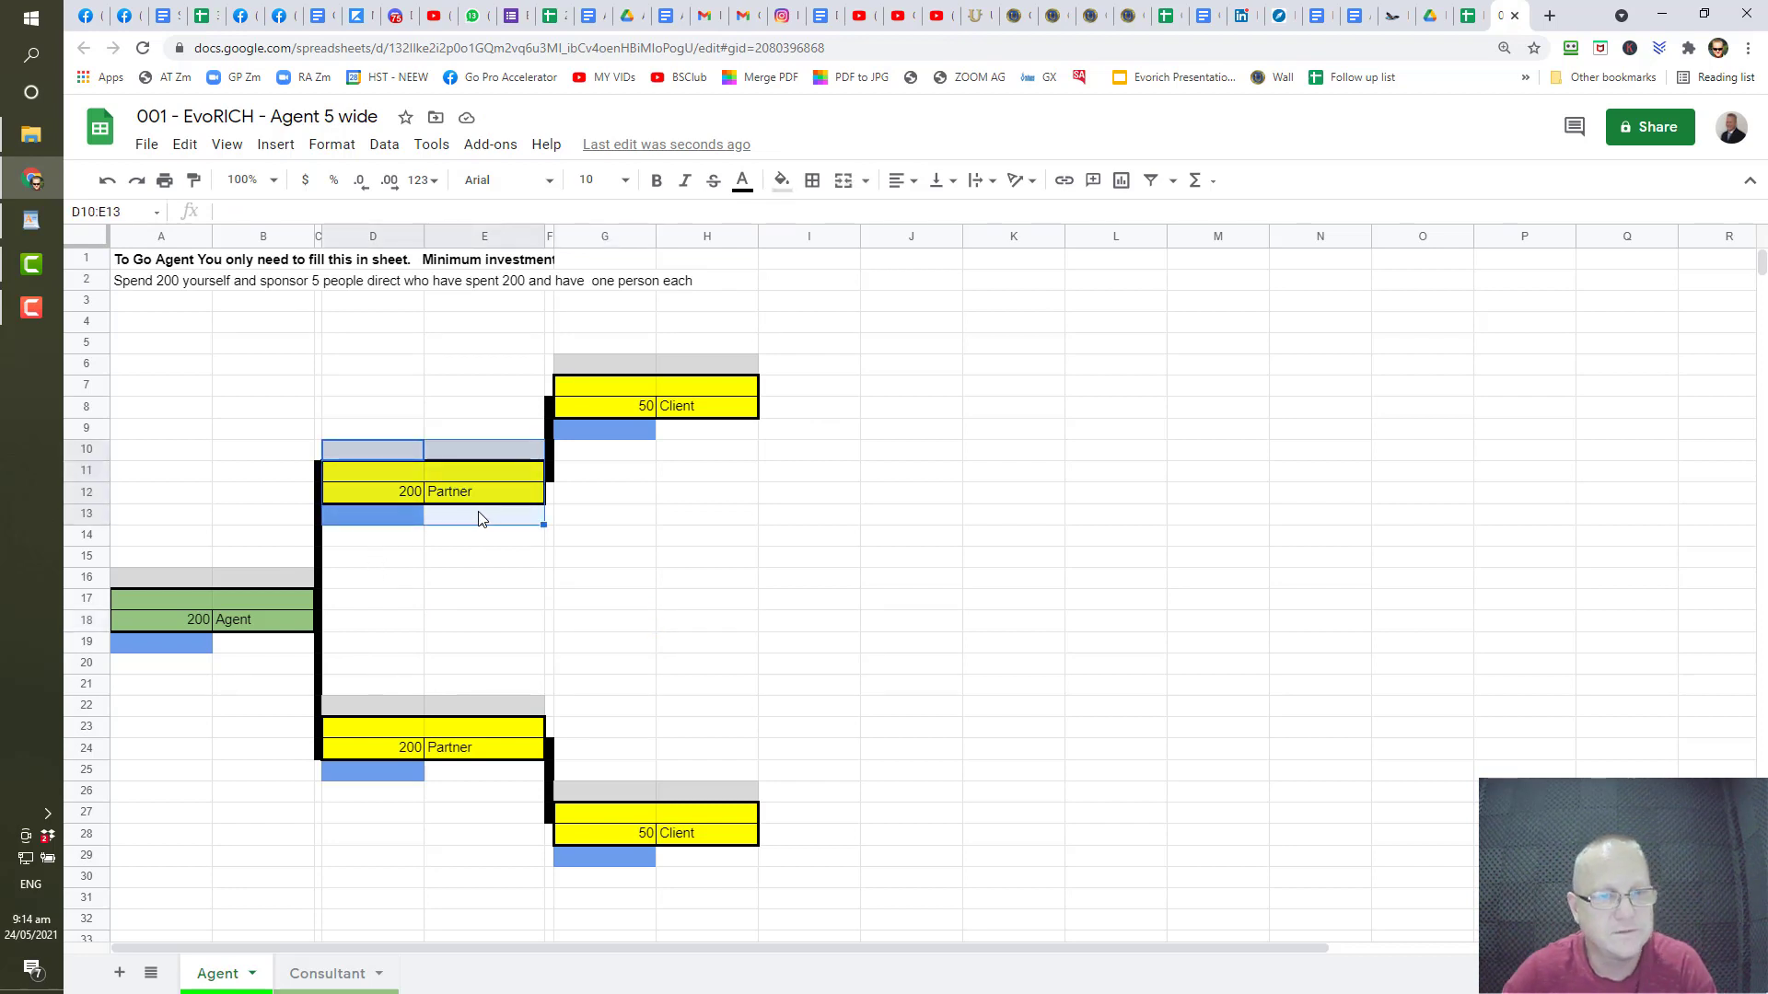
pyautogui.click(592, 583)
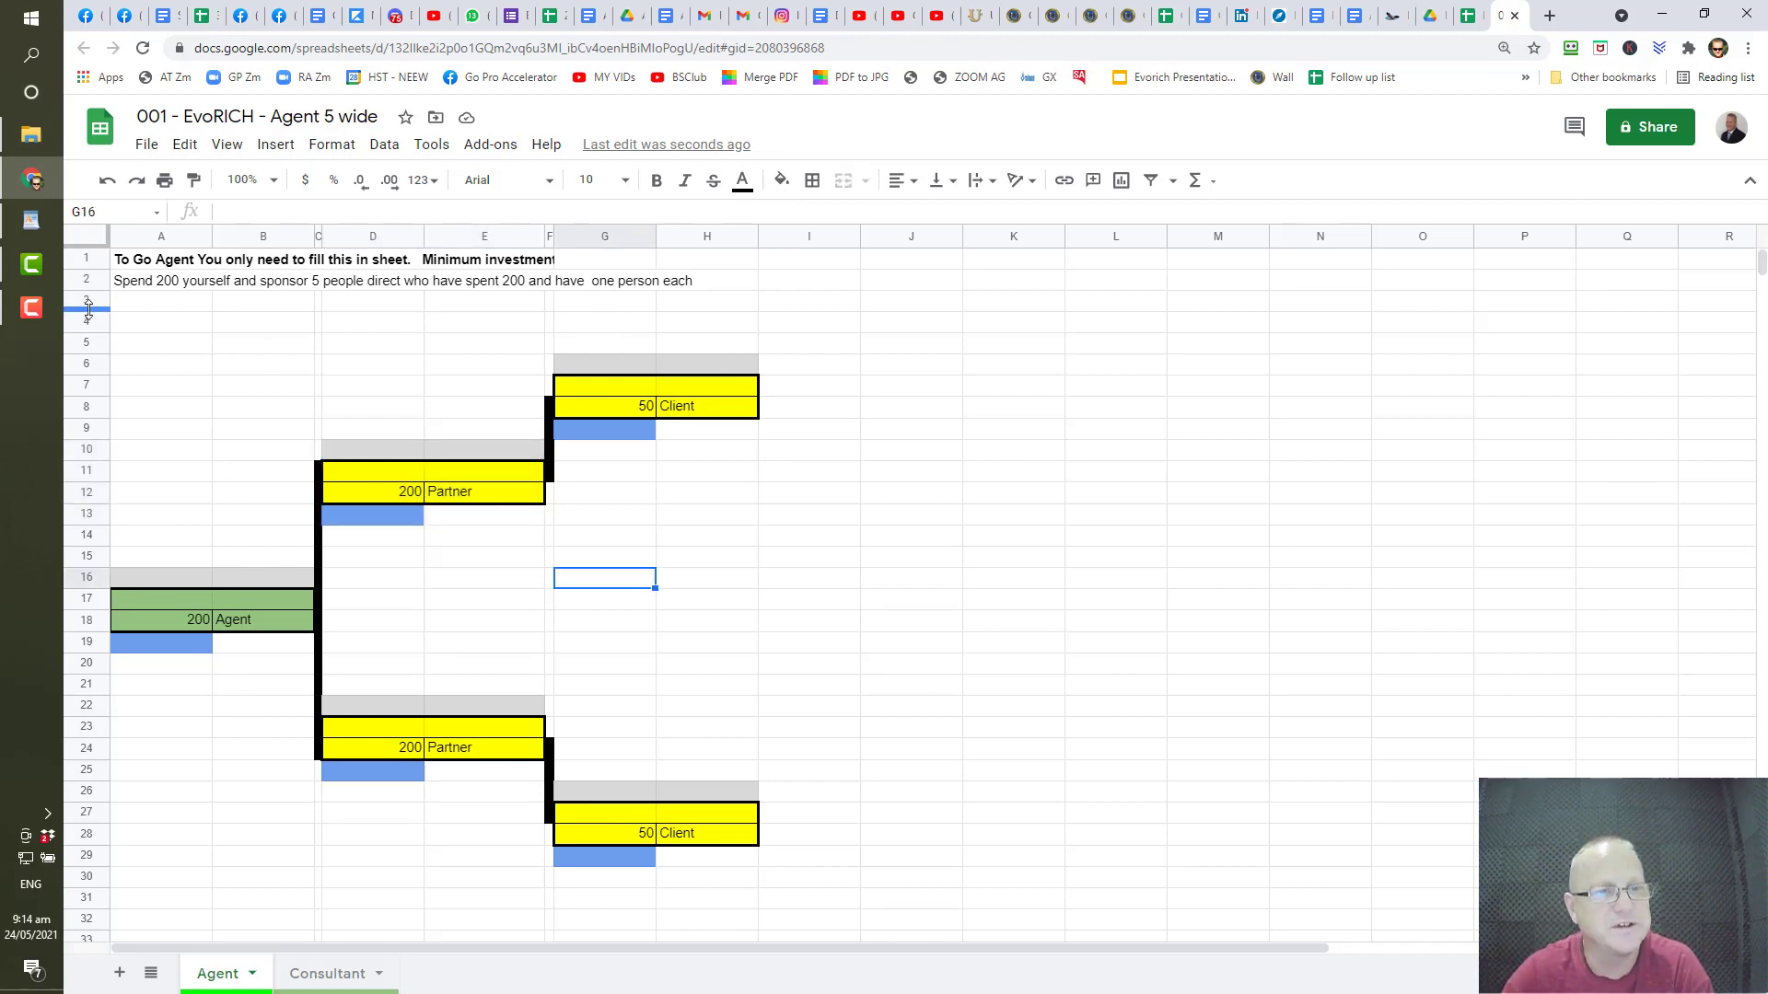
pyautogui.moveTo(92, 306); pyautogui.dragTo(85, 708)
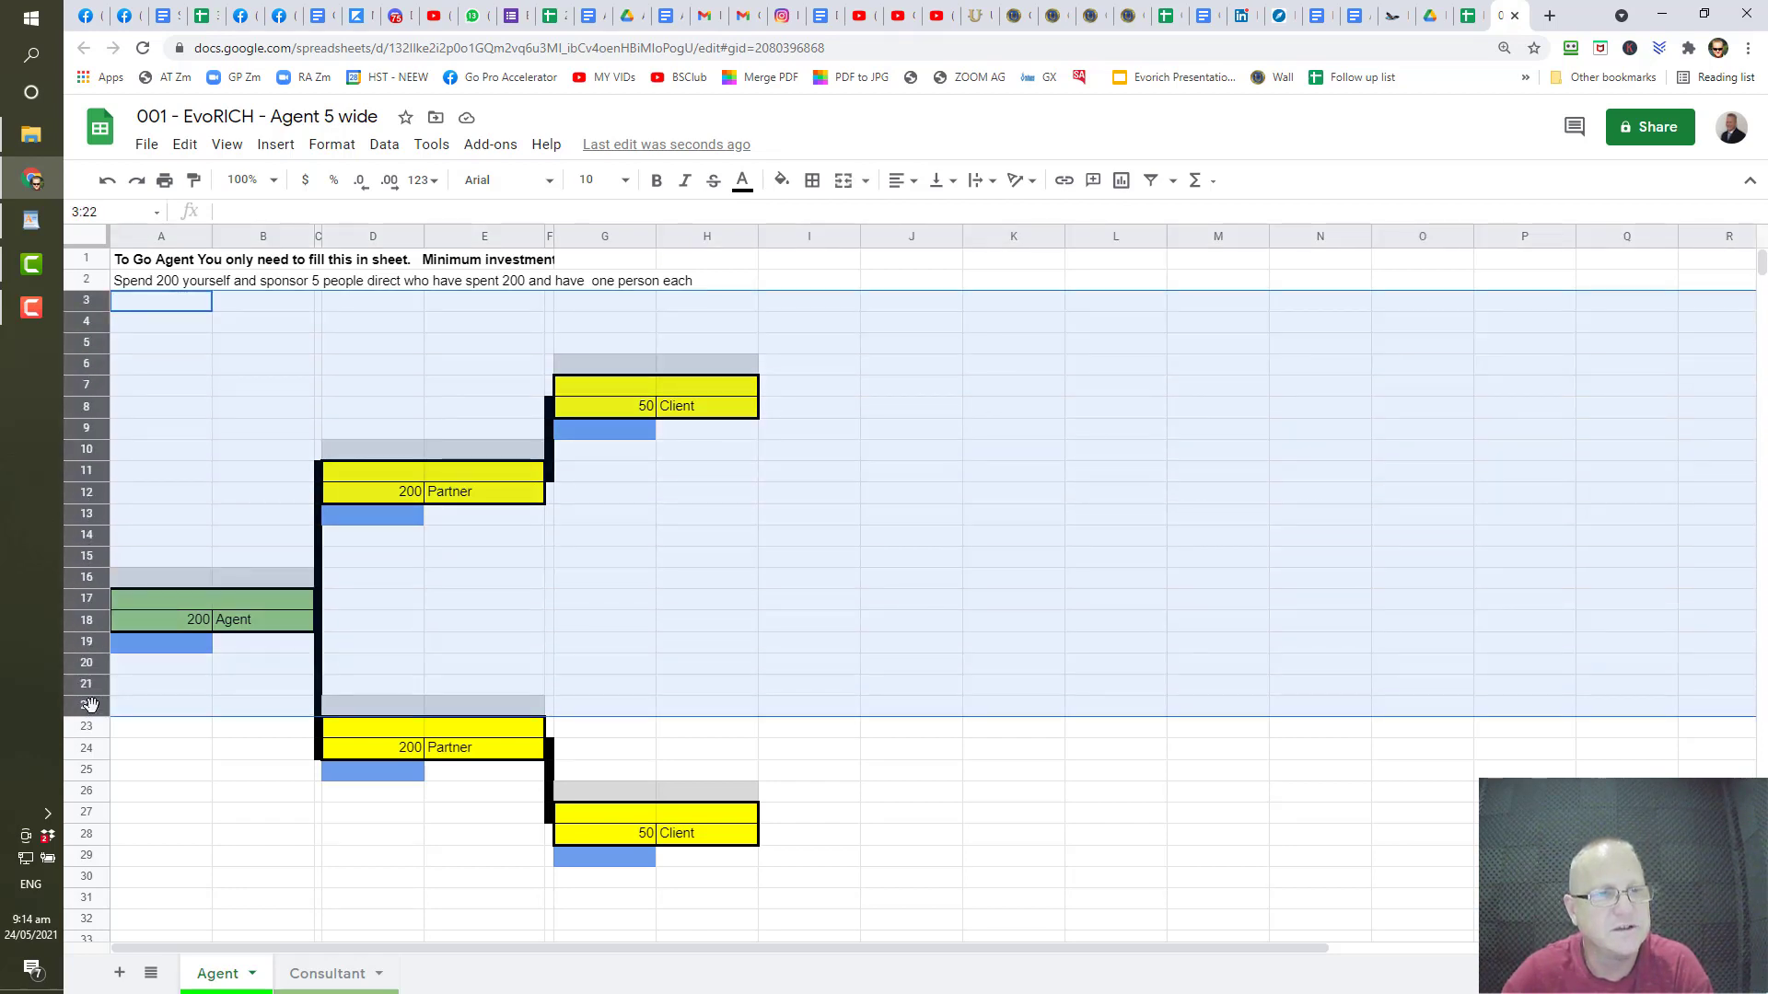
pyautogui.rightClick(82, 391)
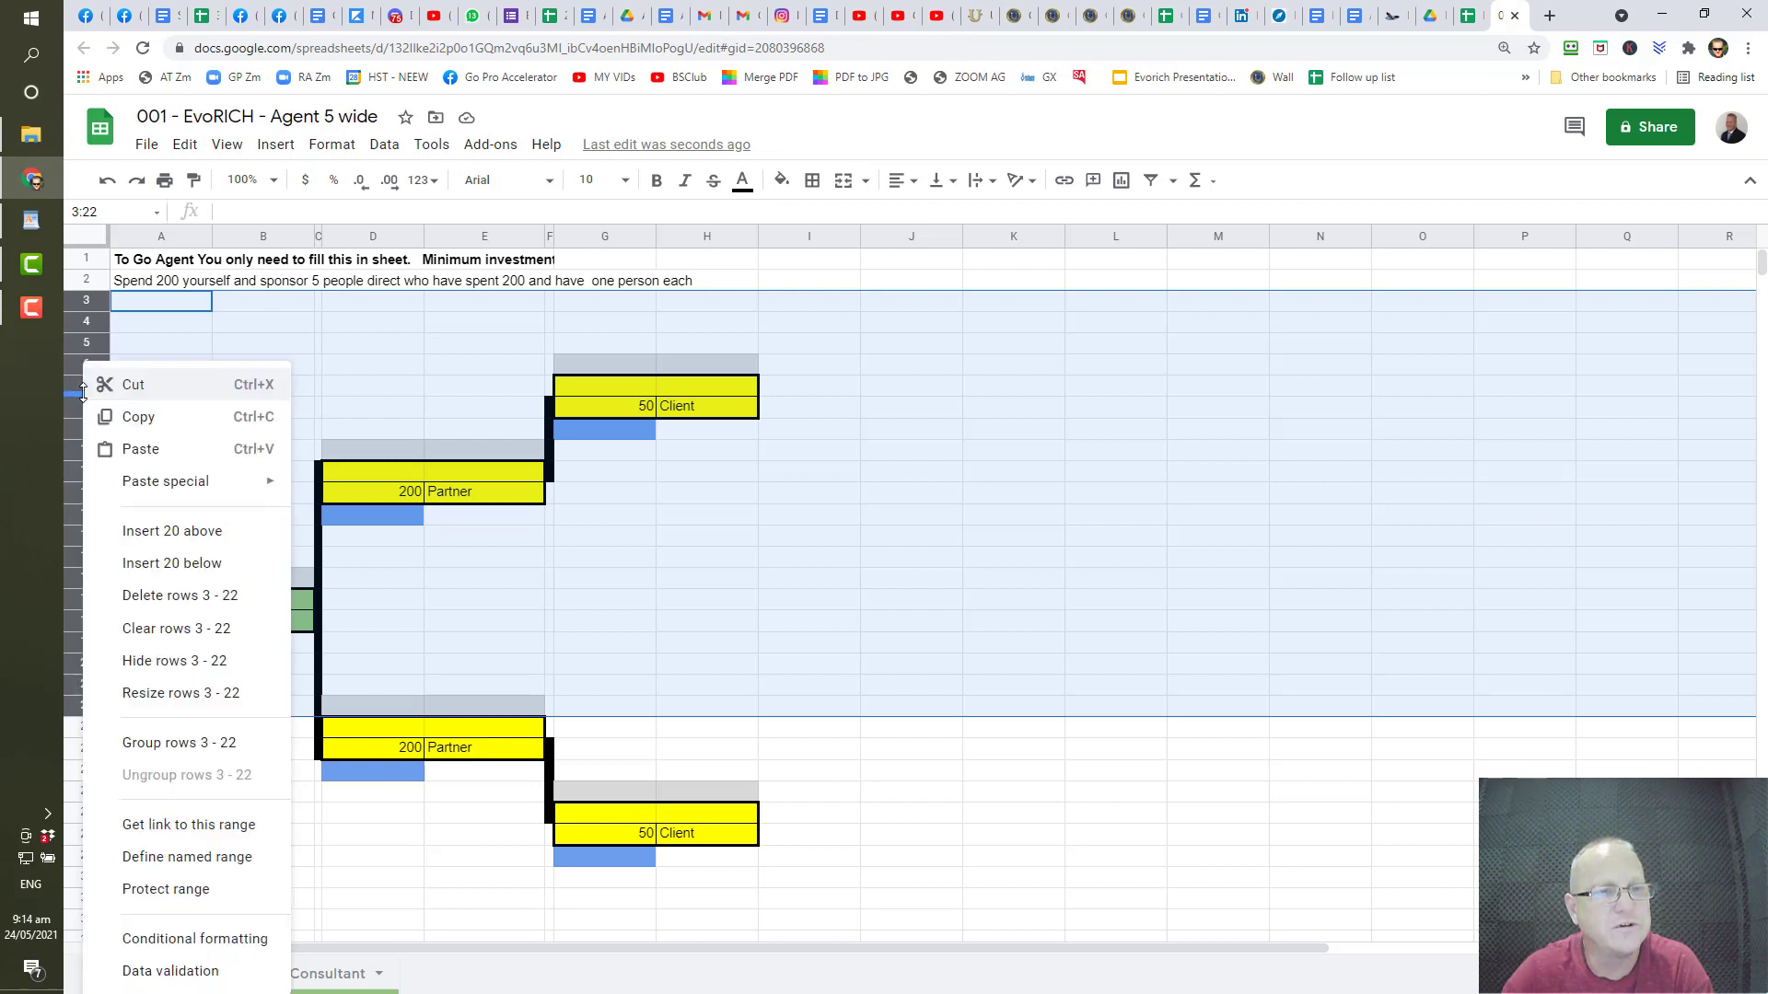
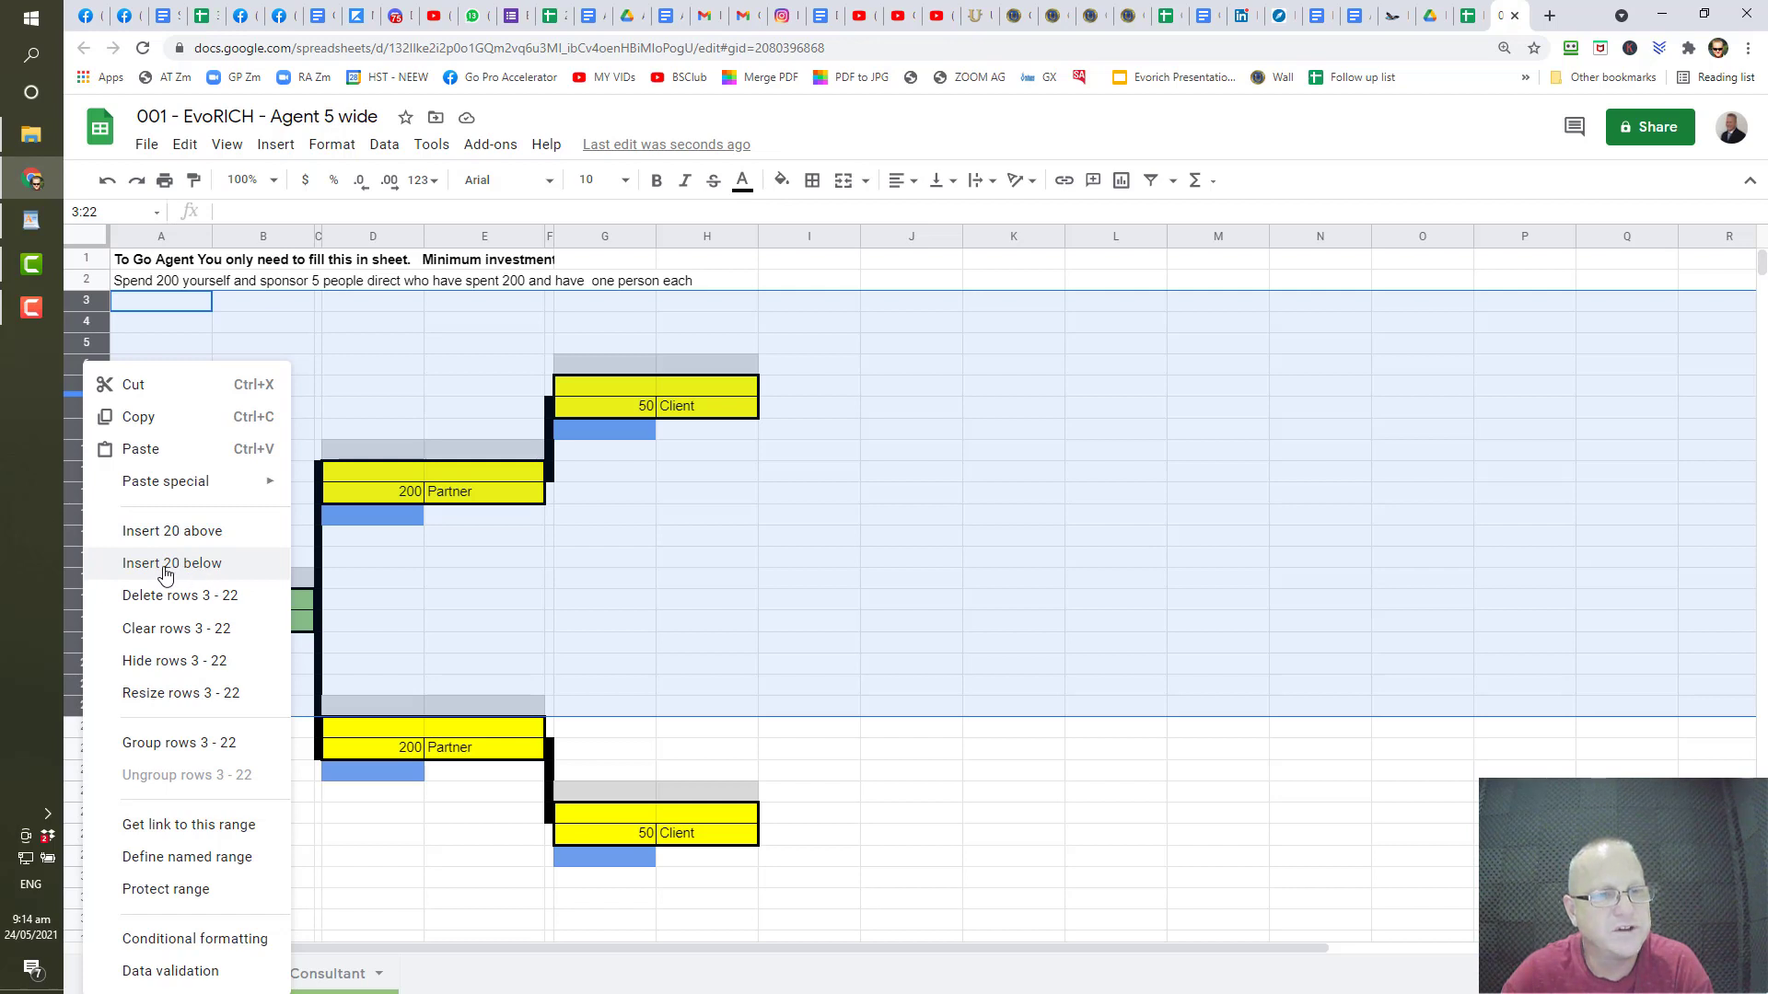
# - Insert 20 blank rows at rows 3–22, above the Agent–Partner–Client tree
pyautogui.click(208, 538)
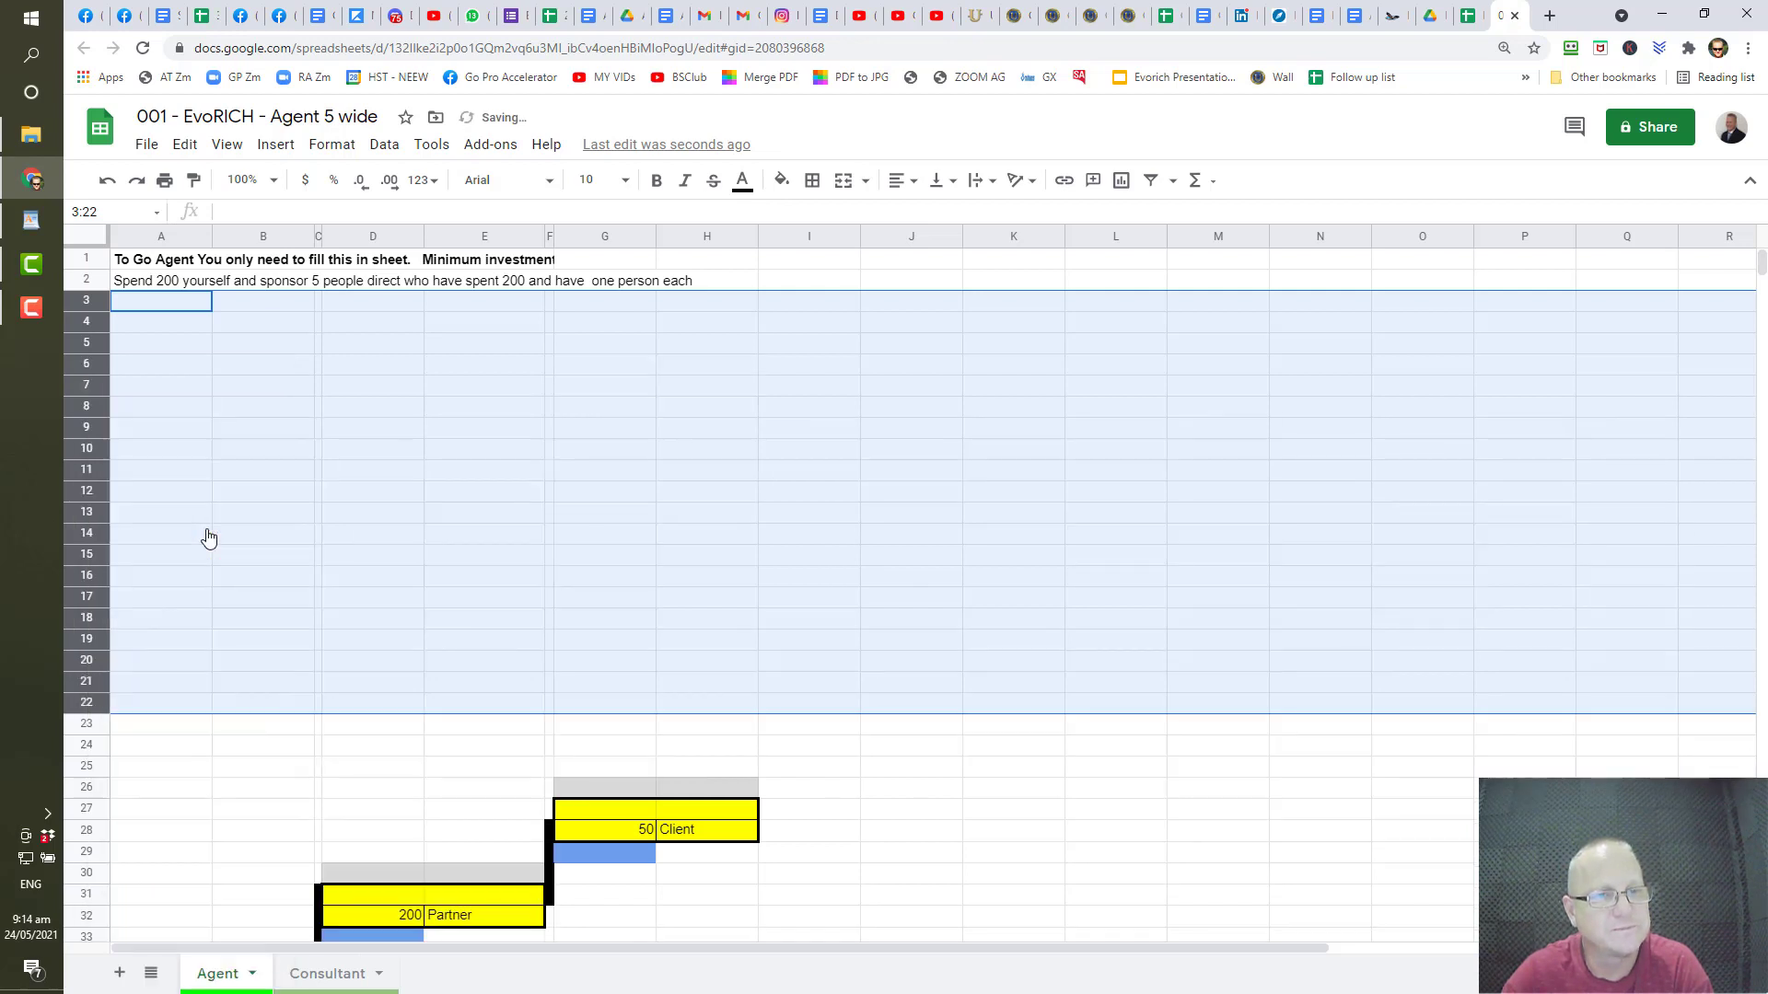
pyautogui.scroll(-6, 177, 578)
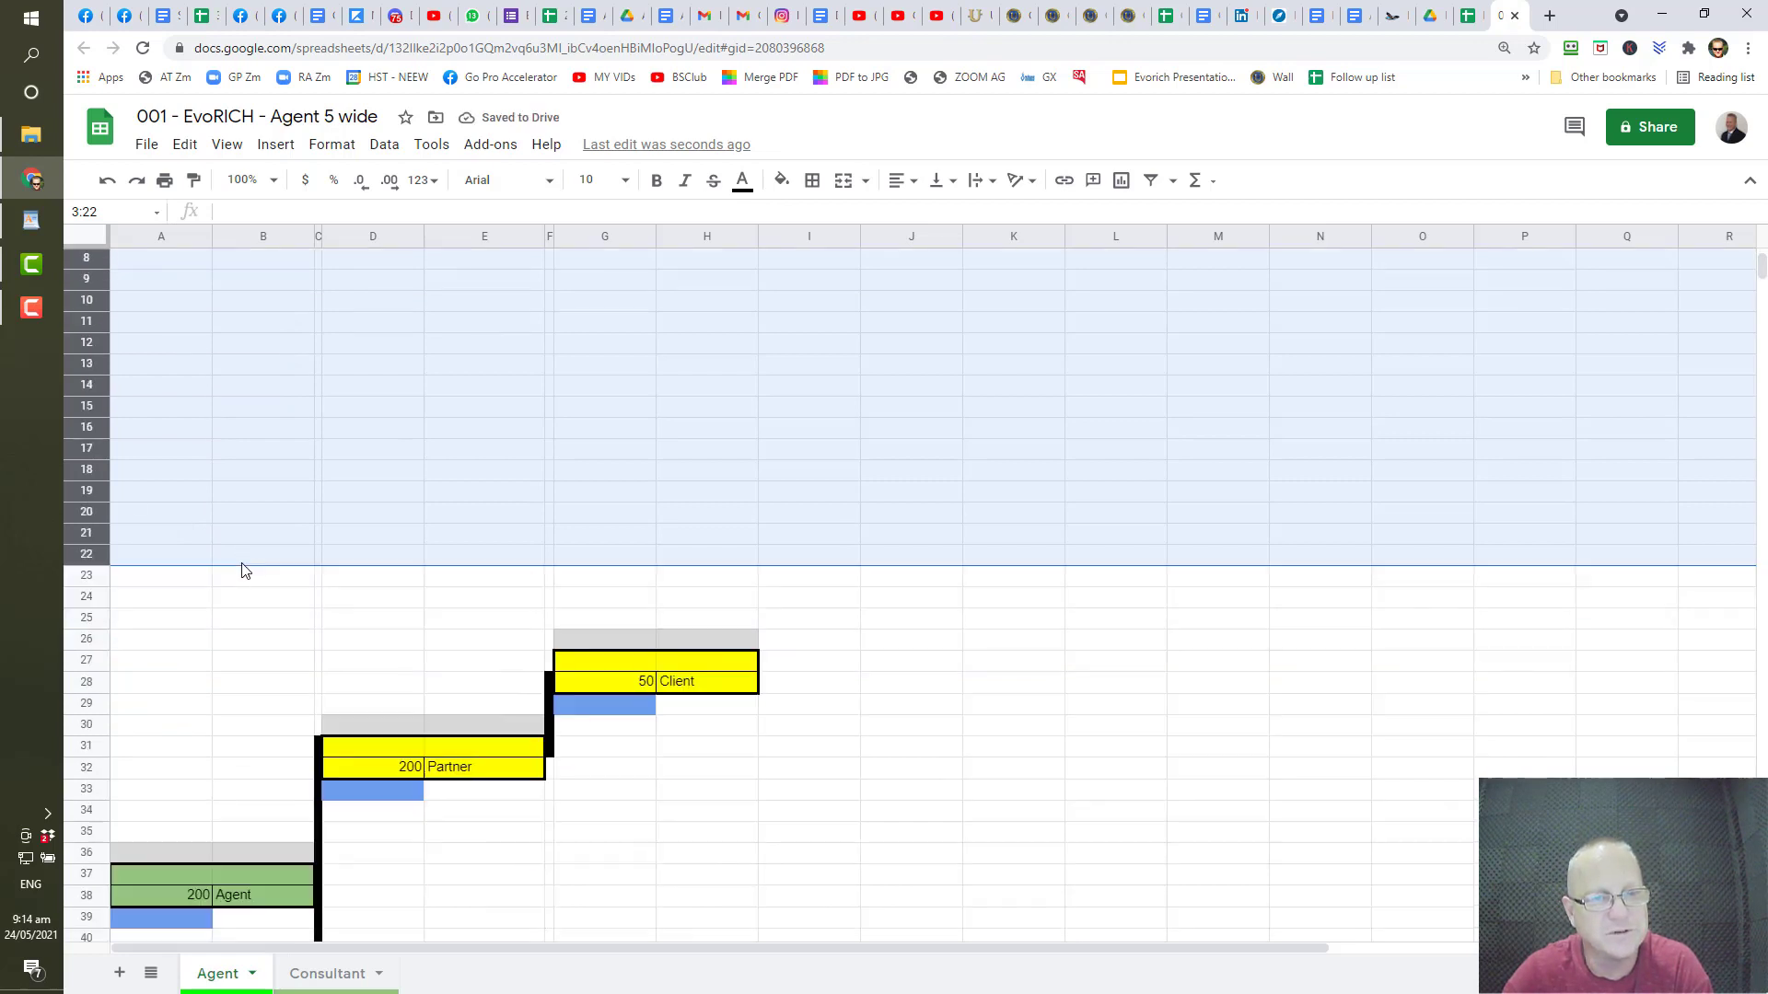
pyautogui.scroll(2, 242, 567)
pyautogui.scroll(2, 241, 575)
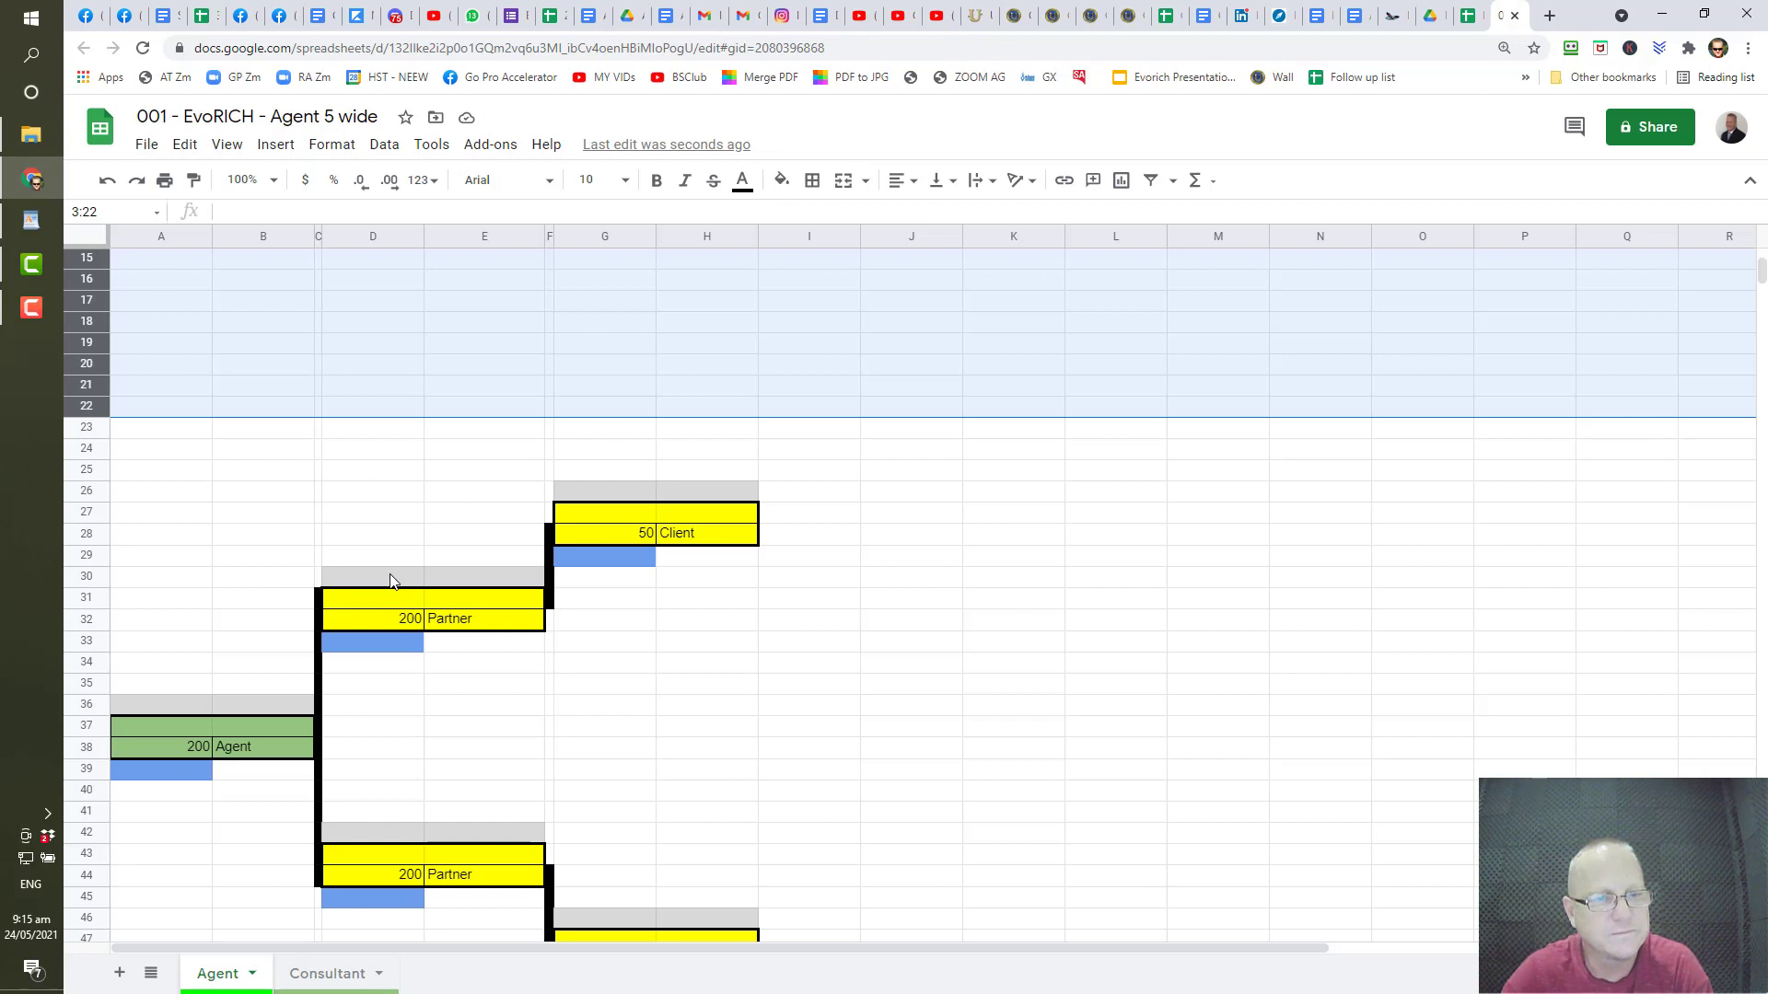
# - Copy the Partner–Client block D26:H33 and paste it at D19, filling rows 19–26
pyautogui.moveTo(390, 567); pyautogui.dragTo(389, 601)
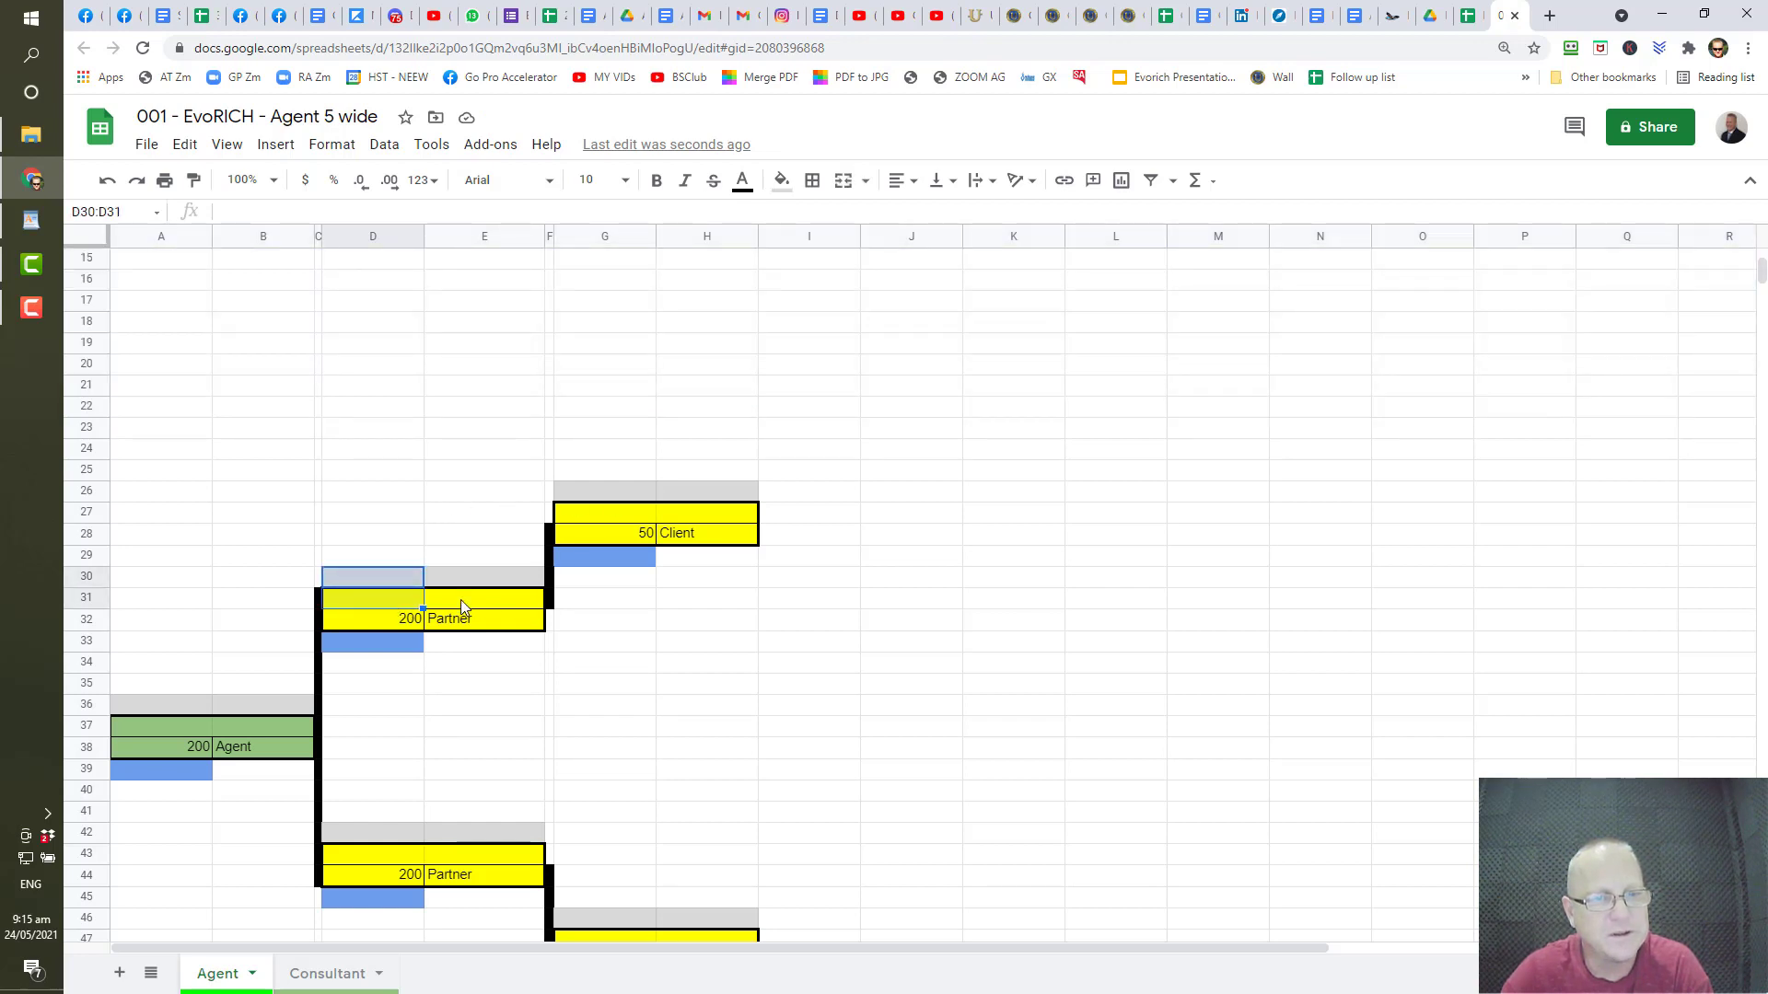
pyautogui.moveTo(383, 495); pyautogui.dragTo(664, 656)
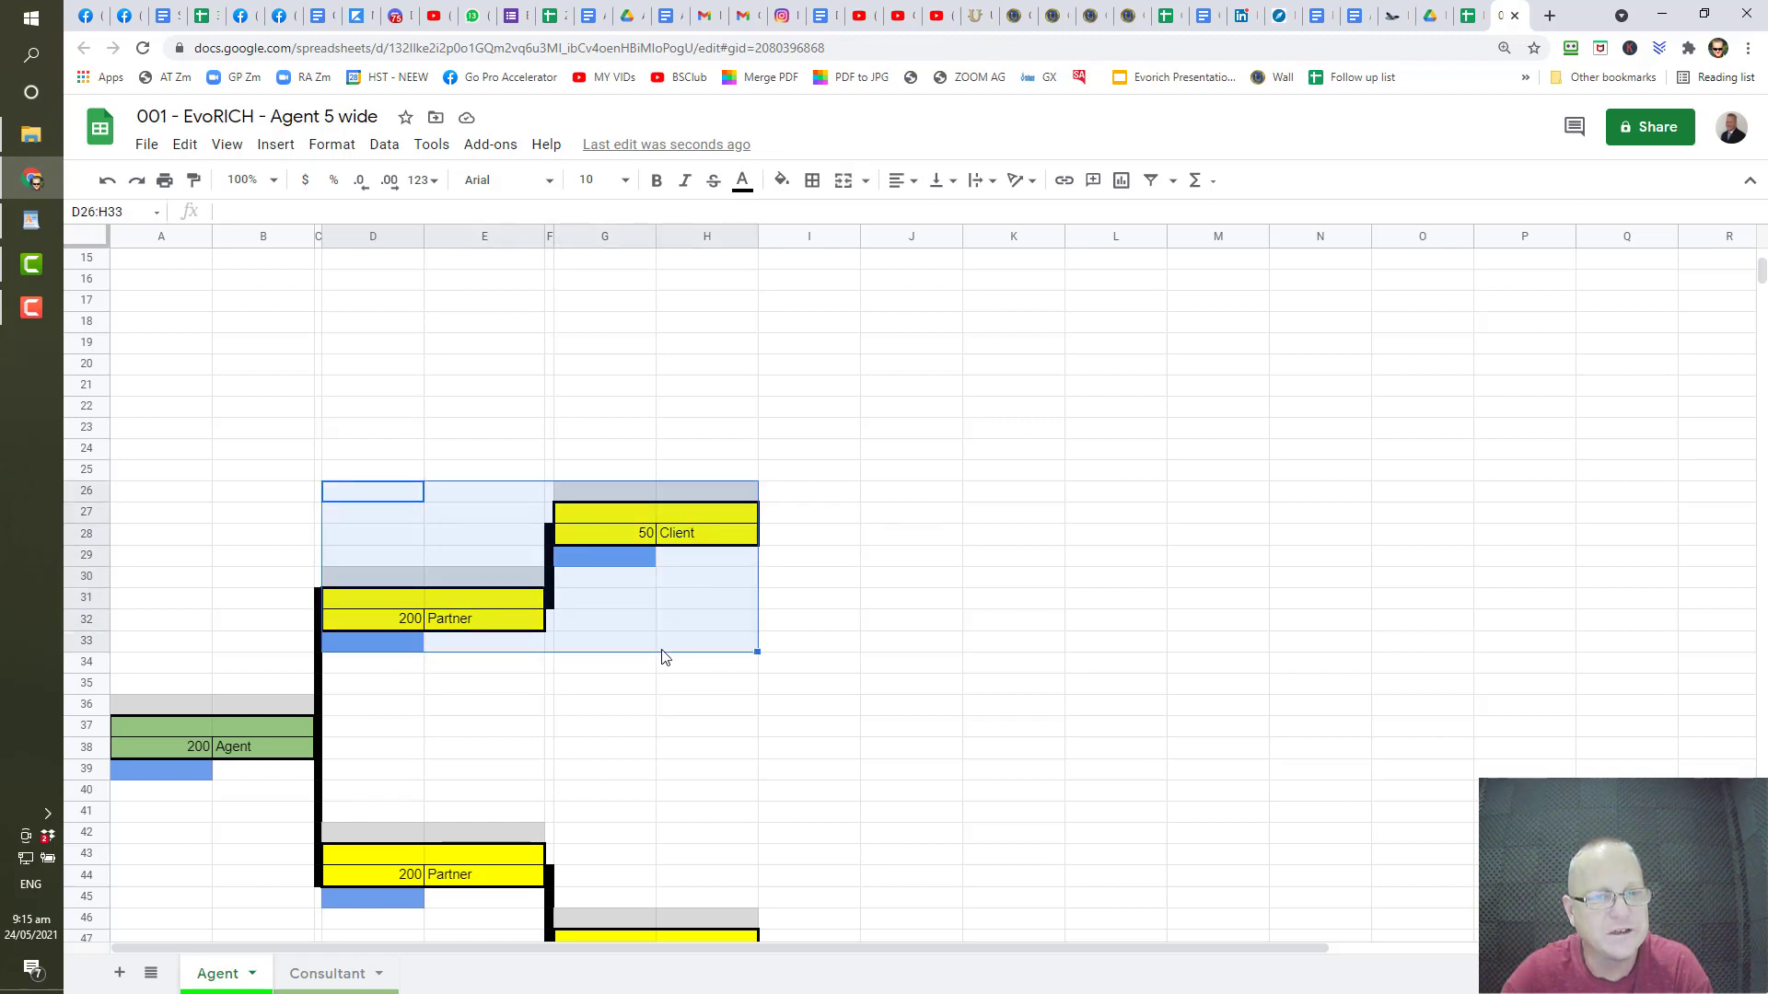
pyautogui.rightClick(627, 605)
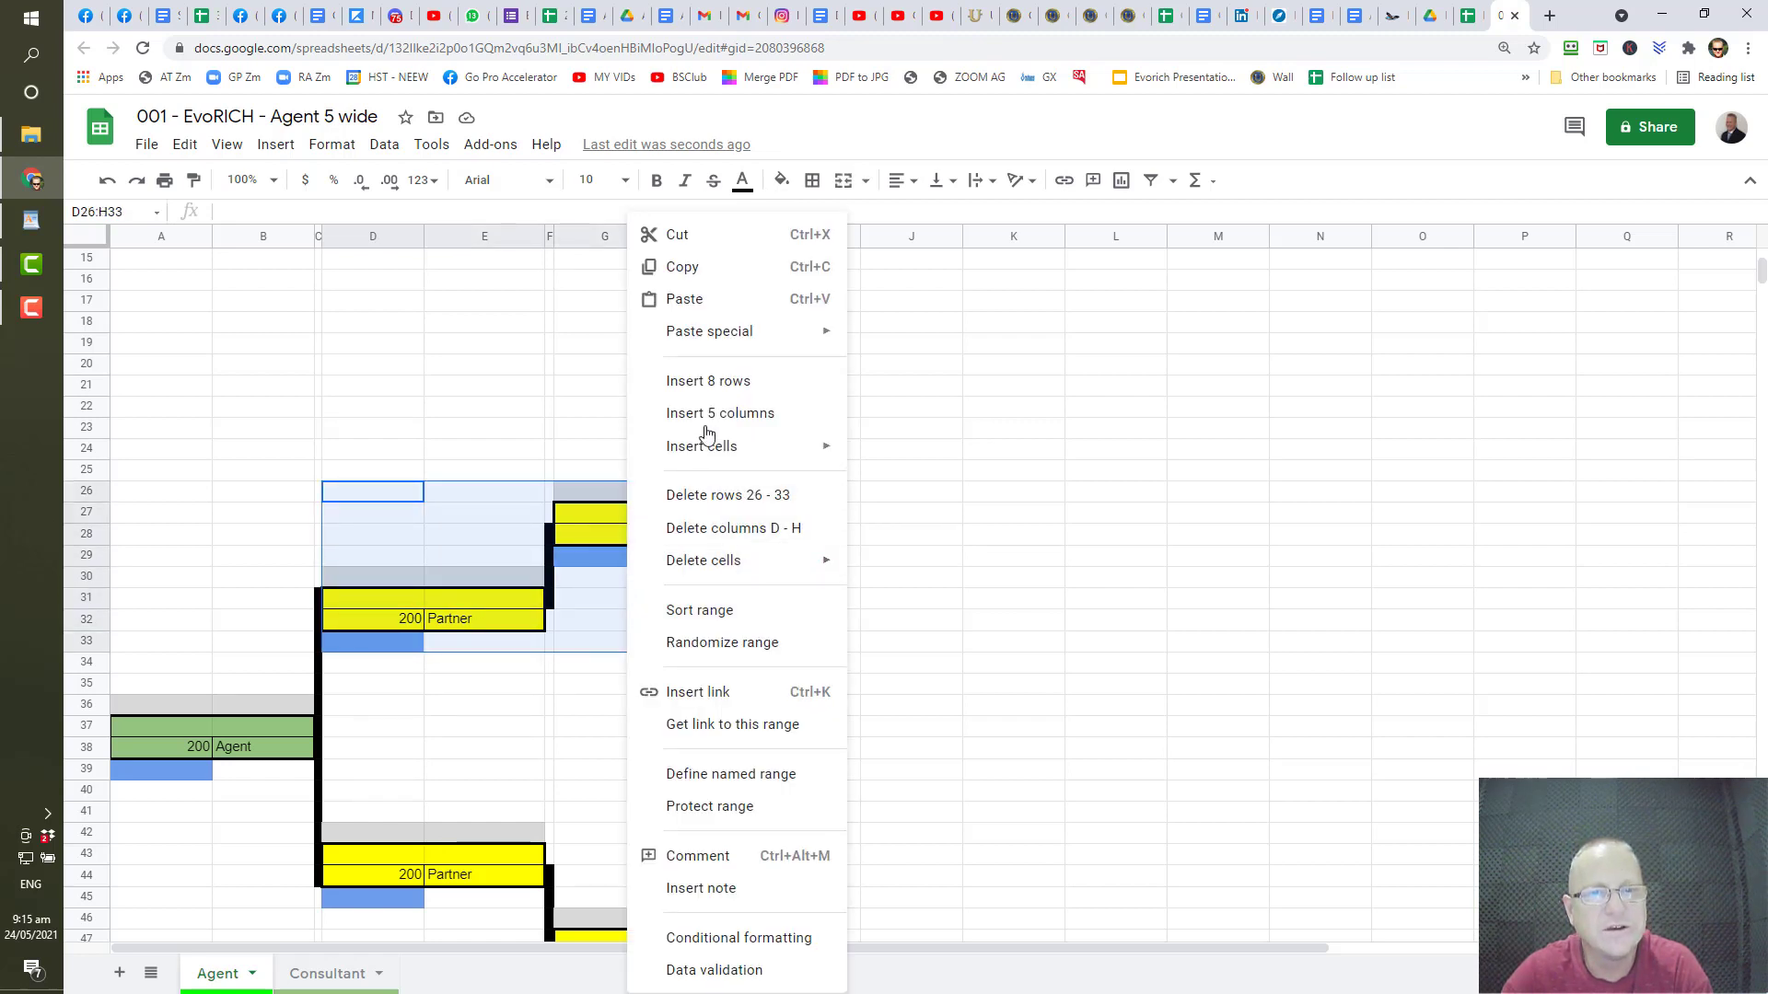
pyautogui.click(716, 267)
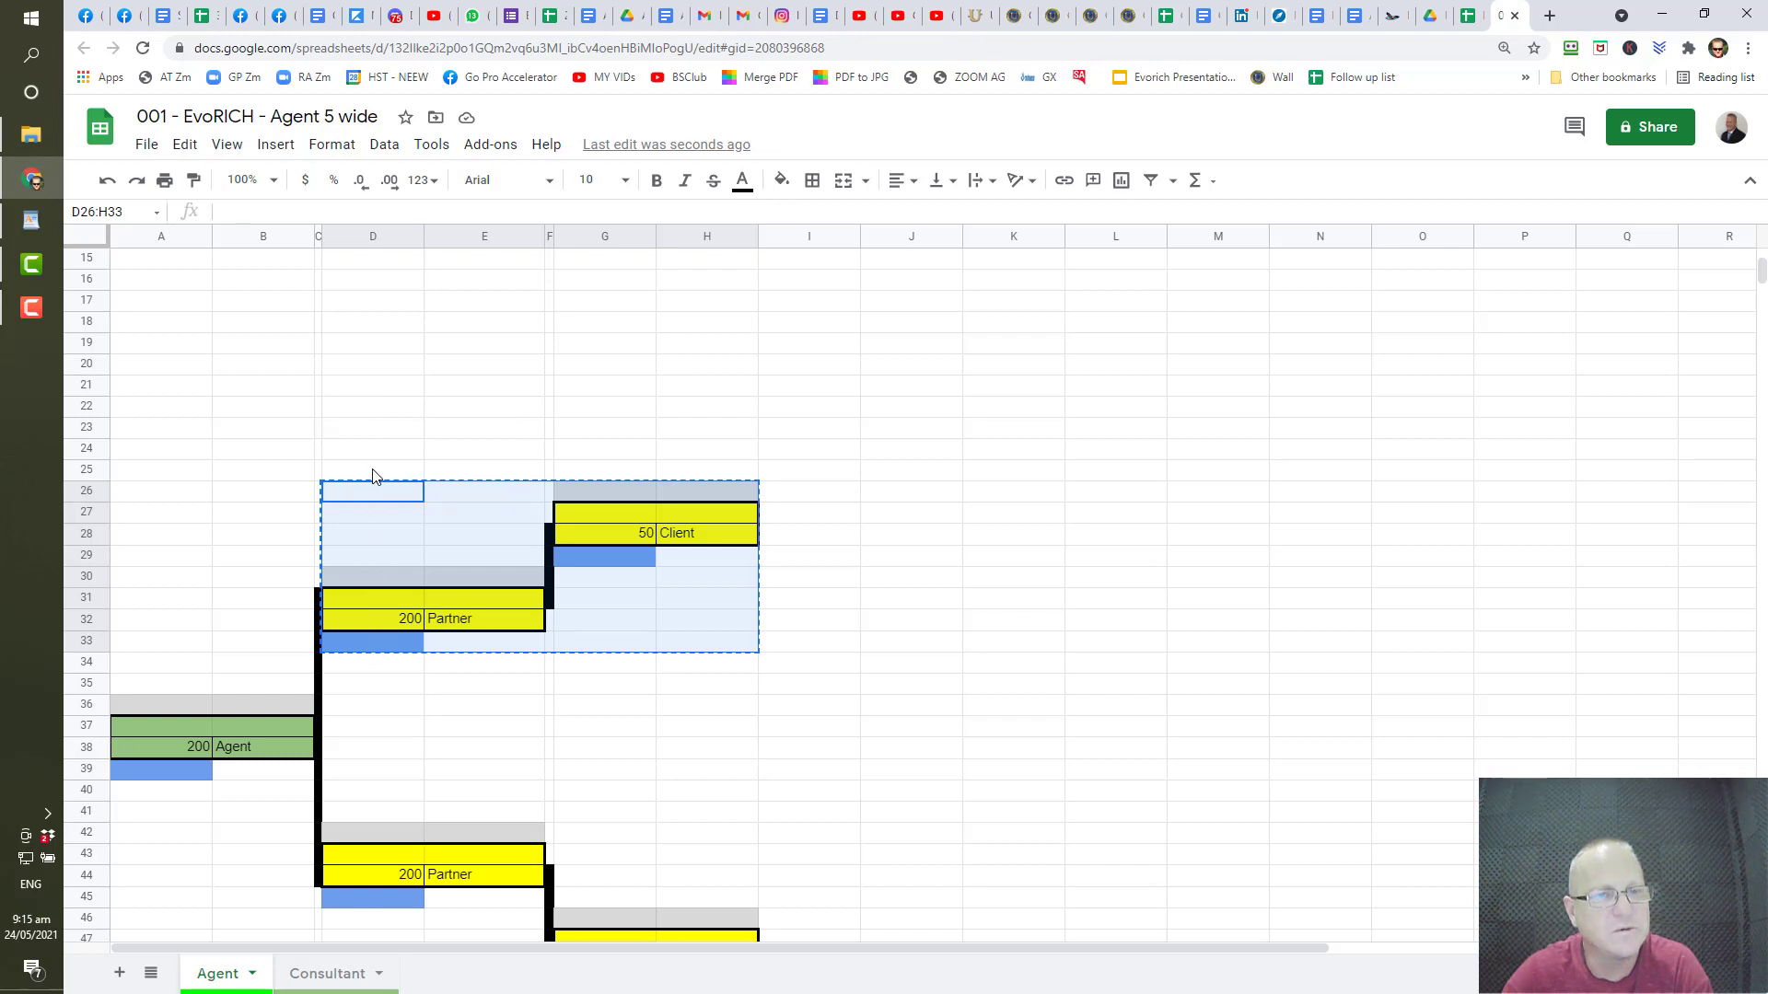
pyautogui.click(368, 348)
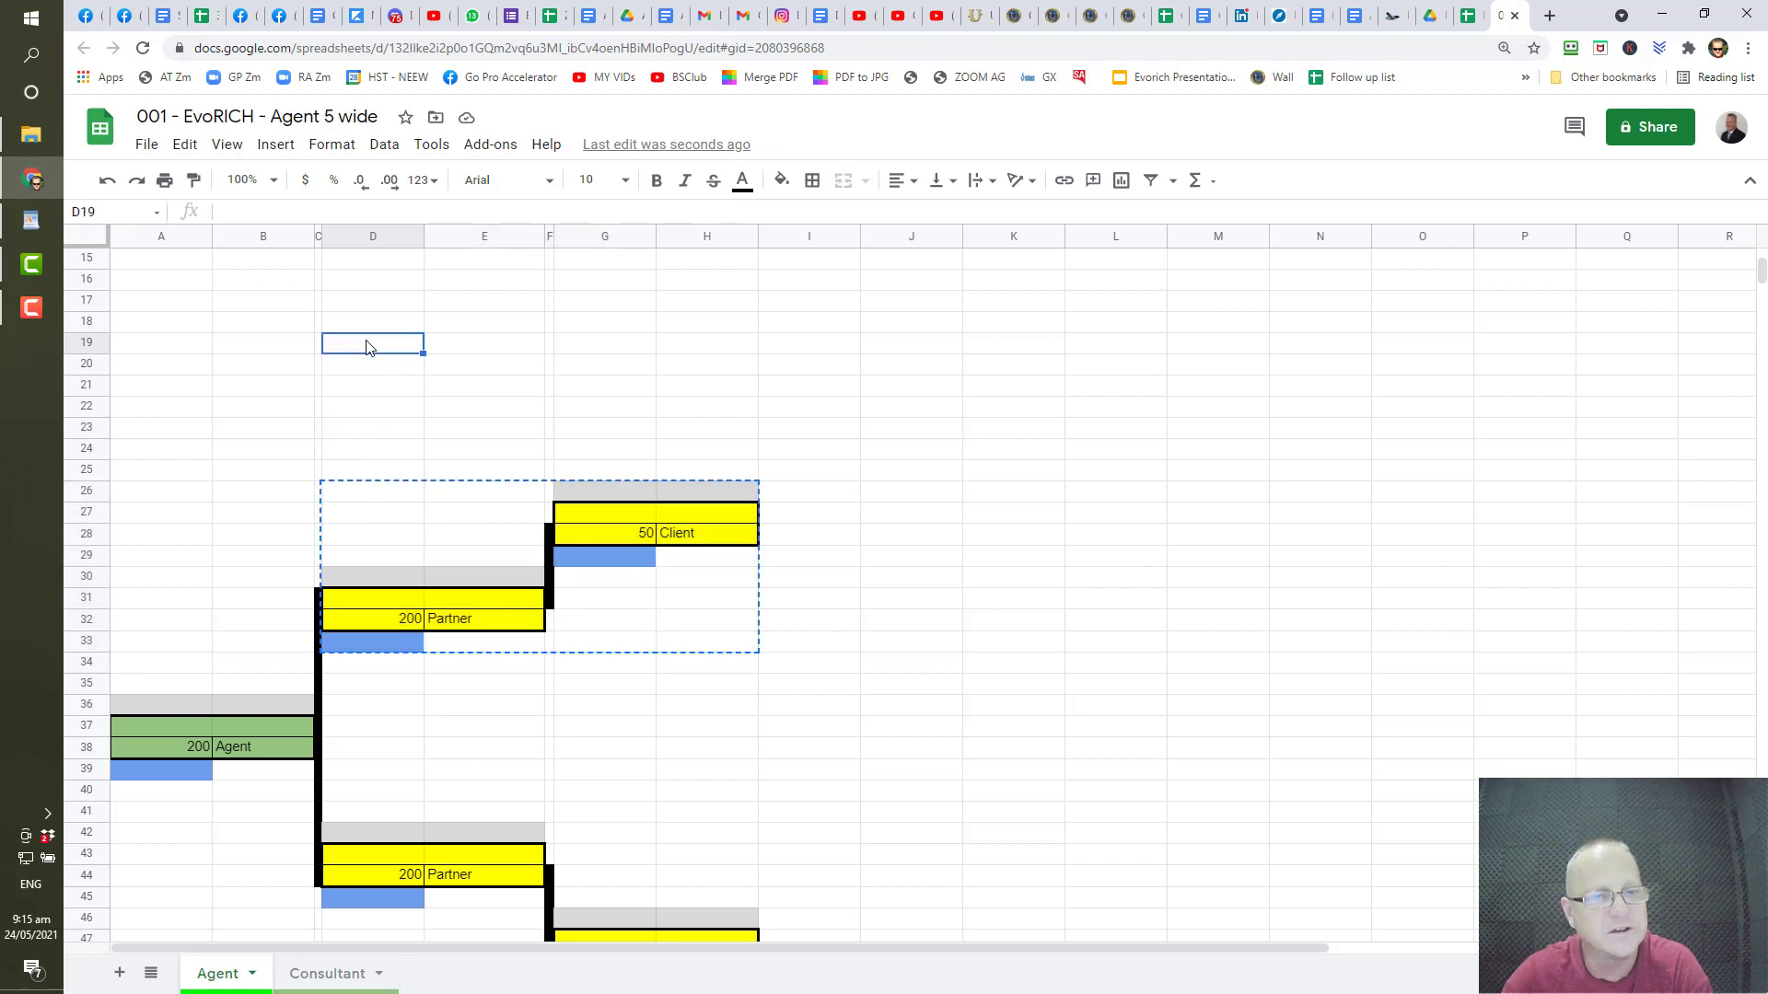
pyautogui.rightClick(361, 355)
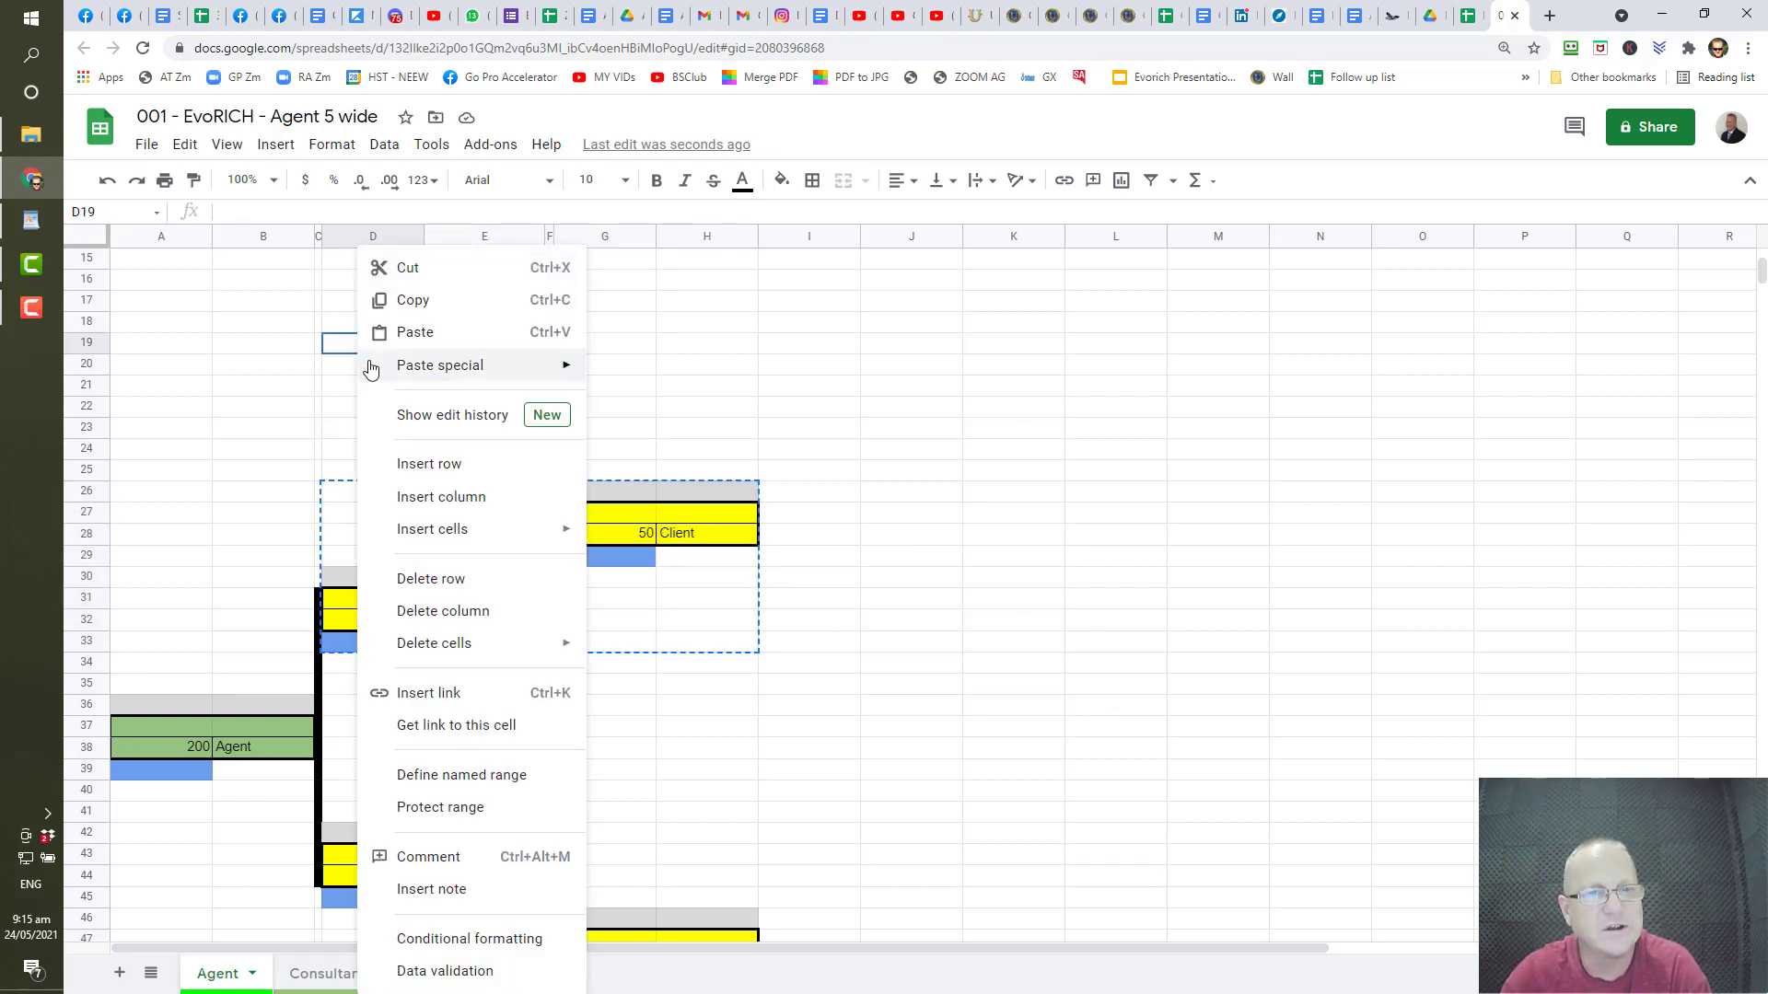
pyautogui.click(414, 333)
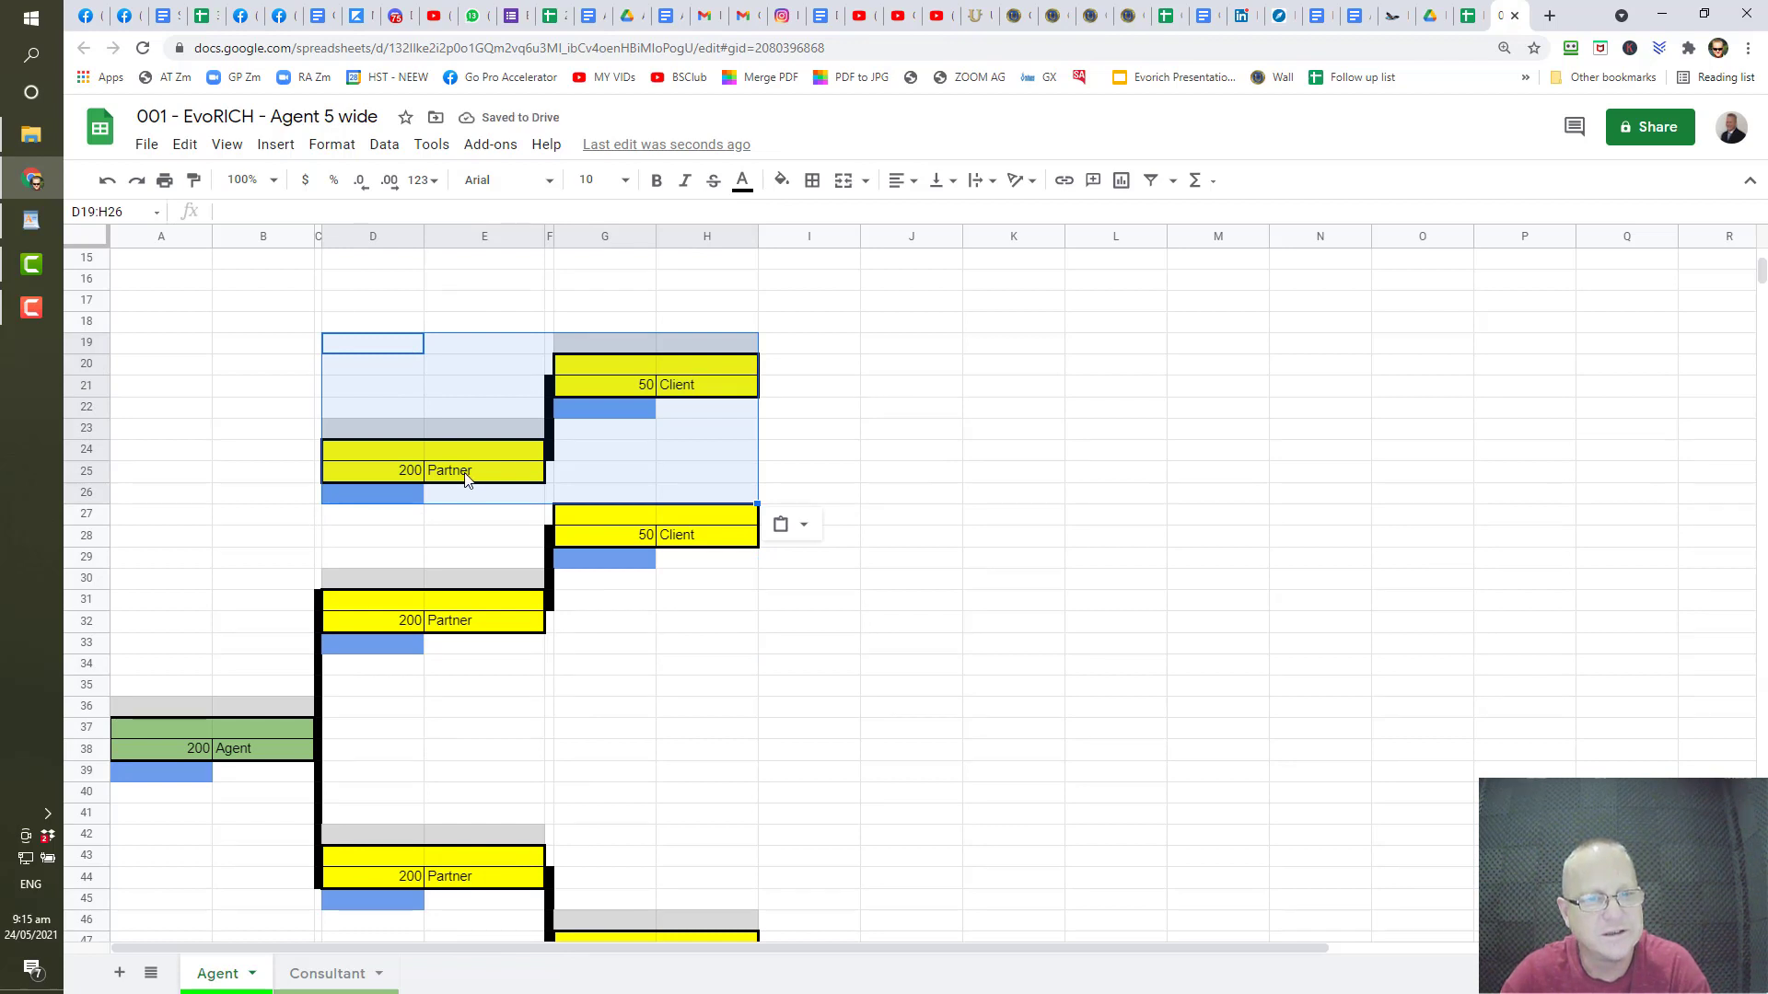
pyautogui.scroll(-3, 465, 479)
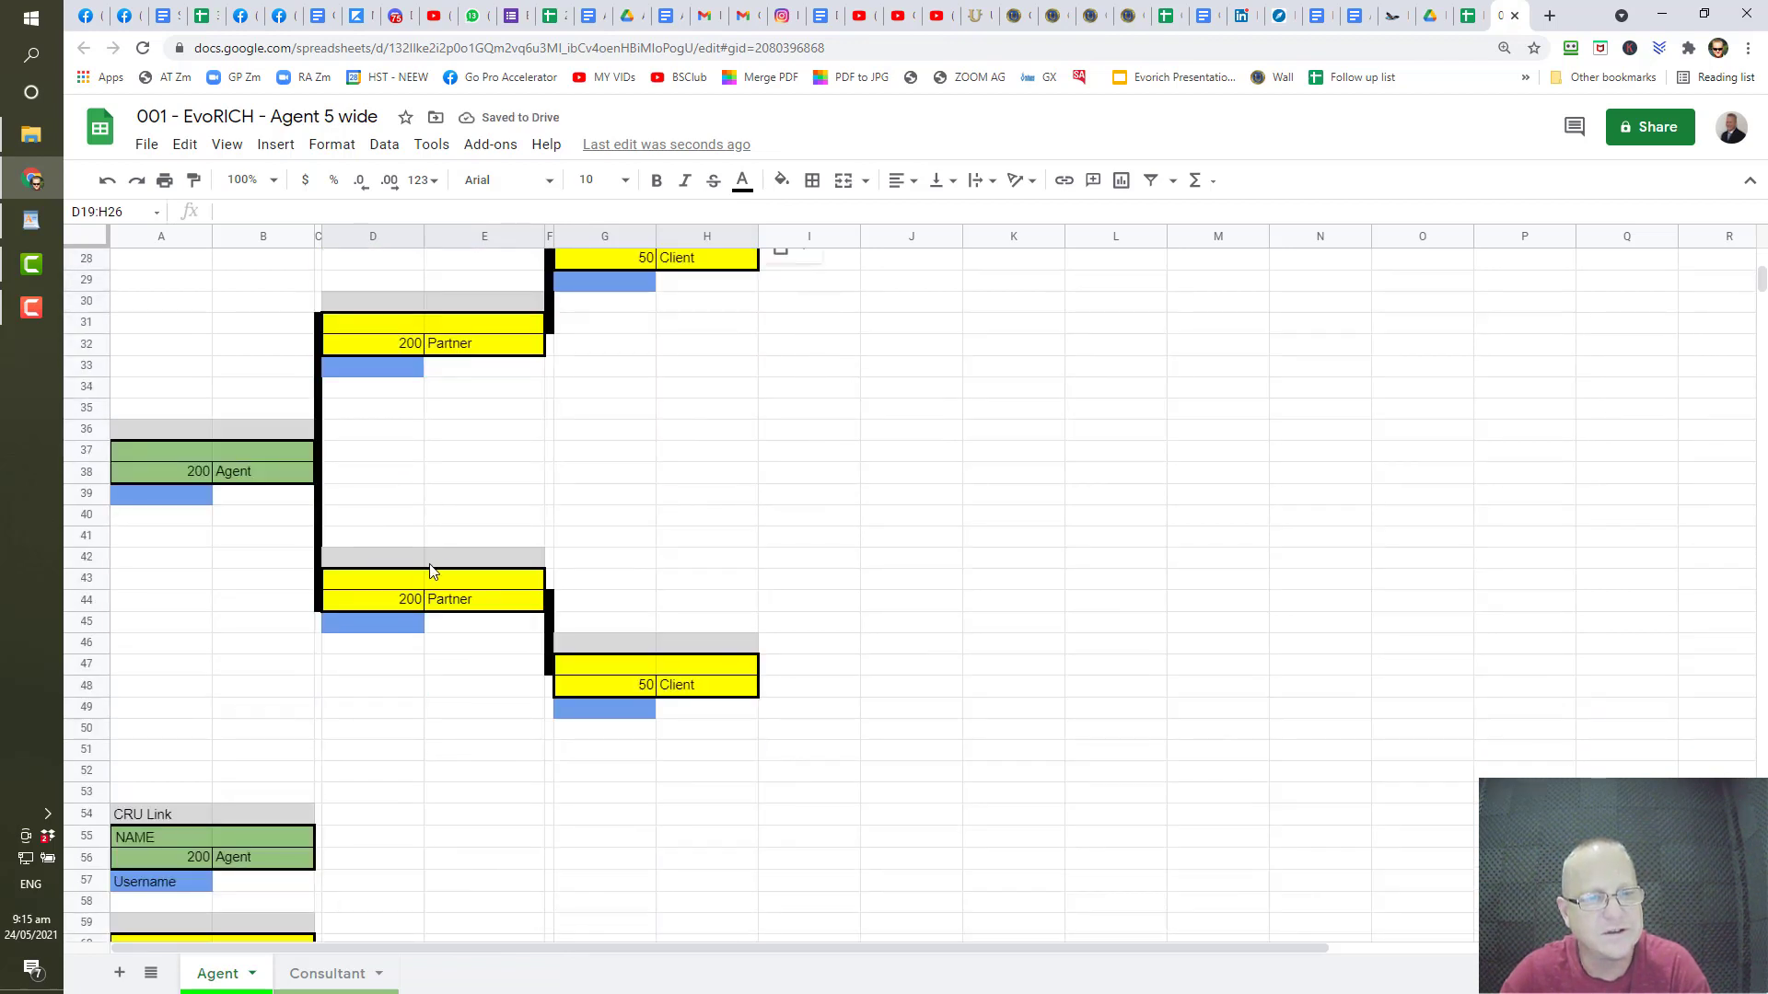
pyautogui.scroll(-3, 396, 879)
pyautogui.scroll(2, 394, 854)
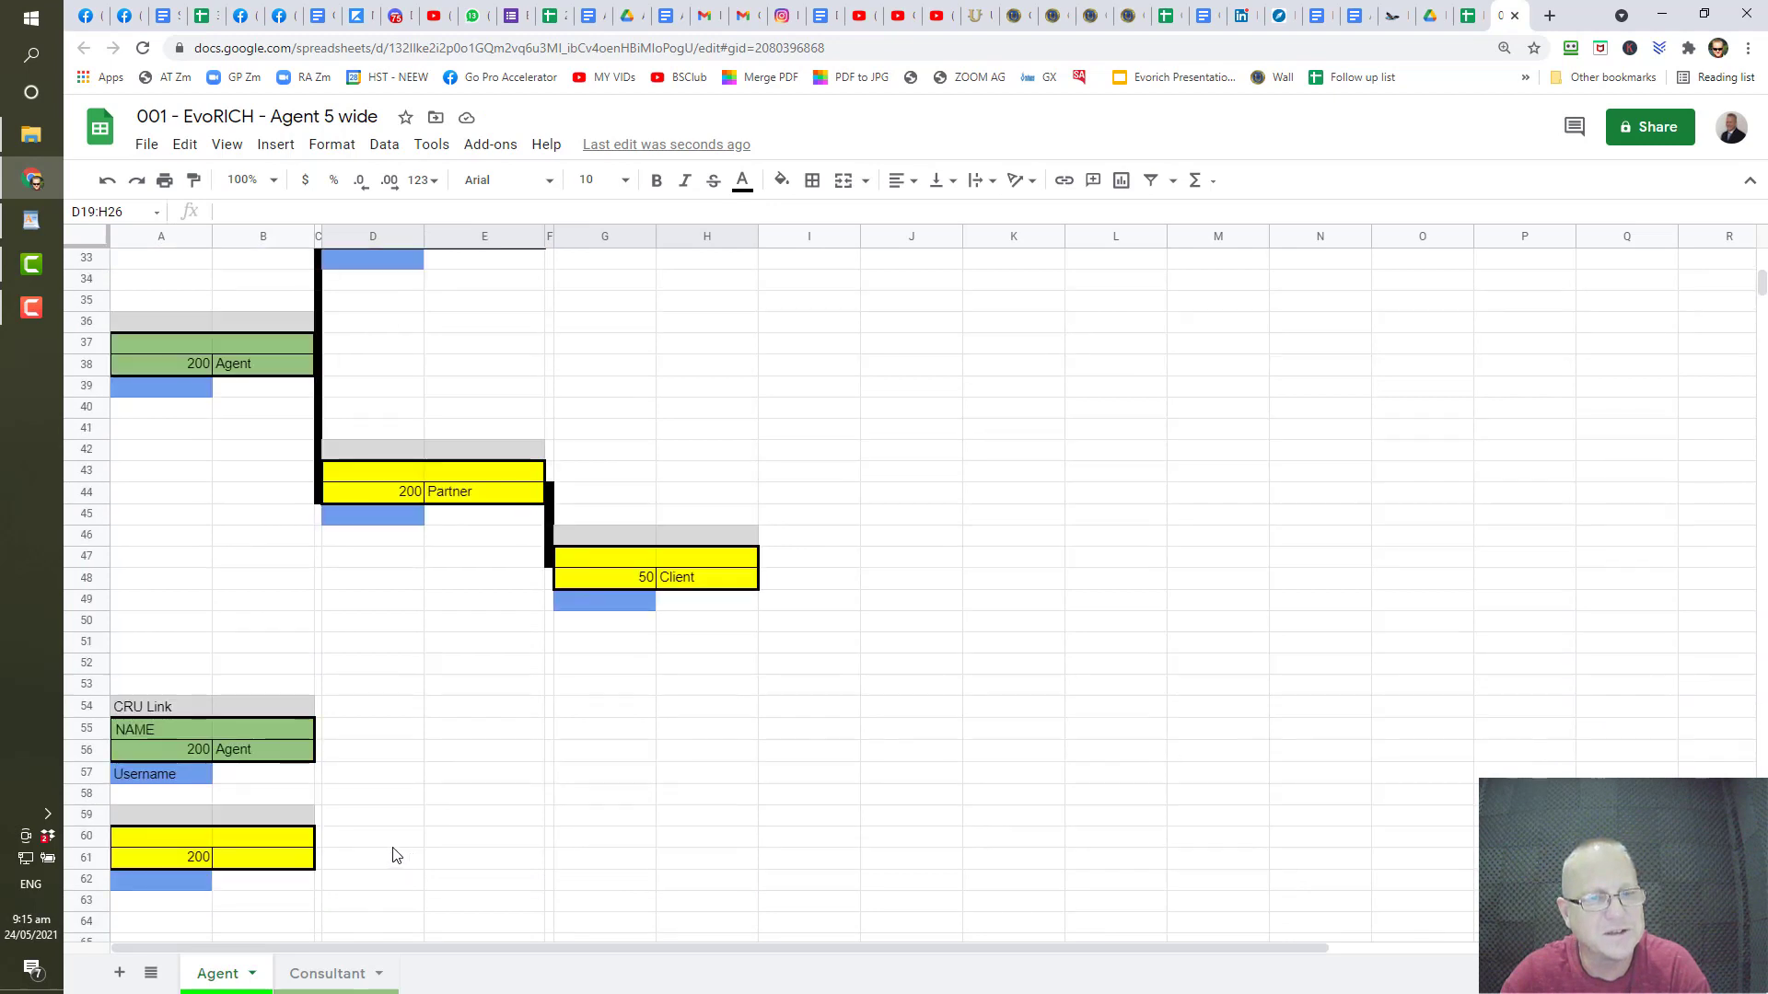
pyautogui.moveTo(85, 642); pyautogui.dragTo(89, 921)
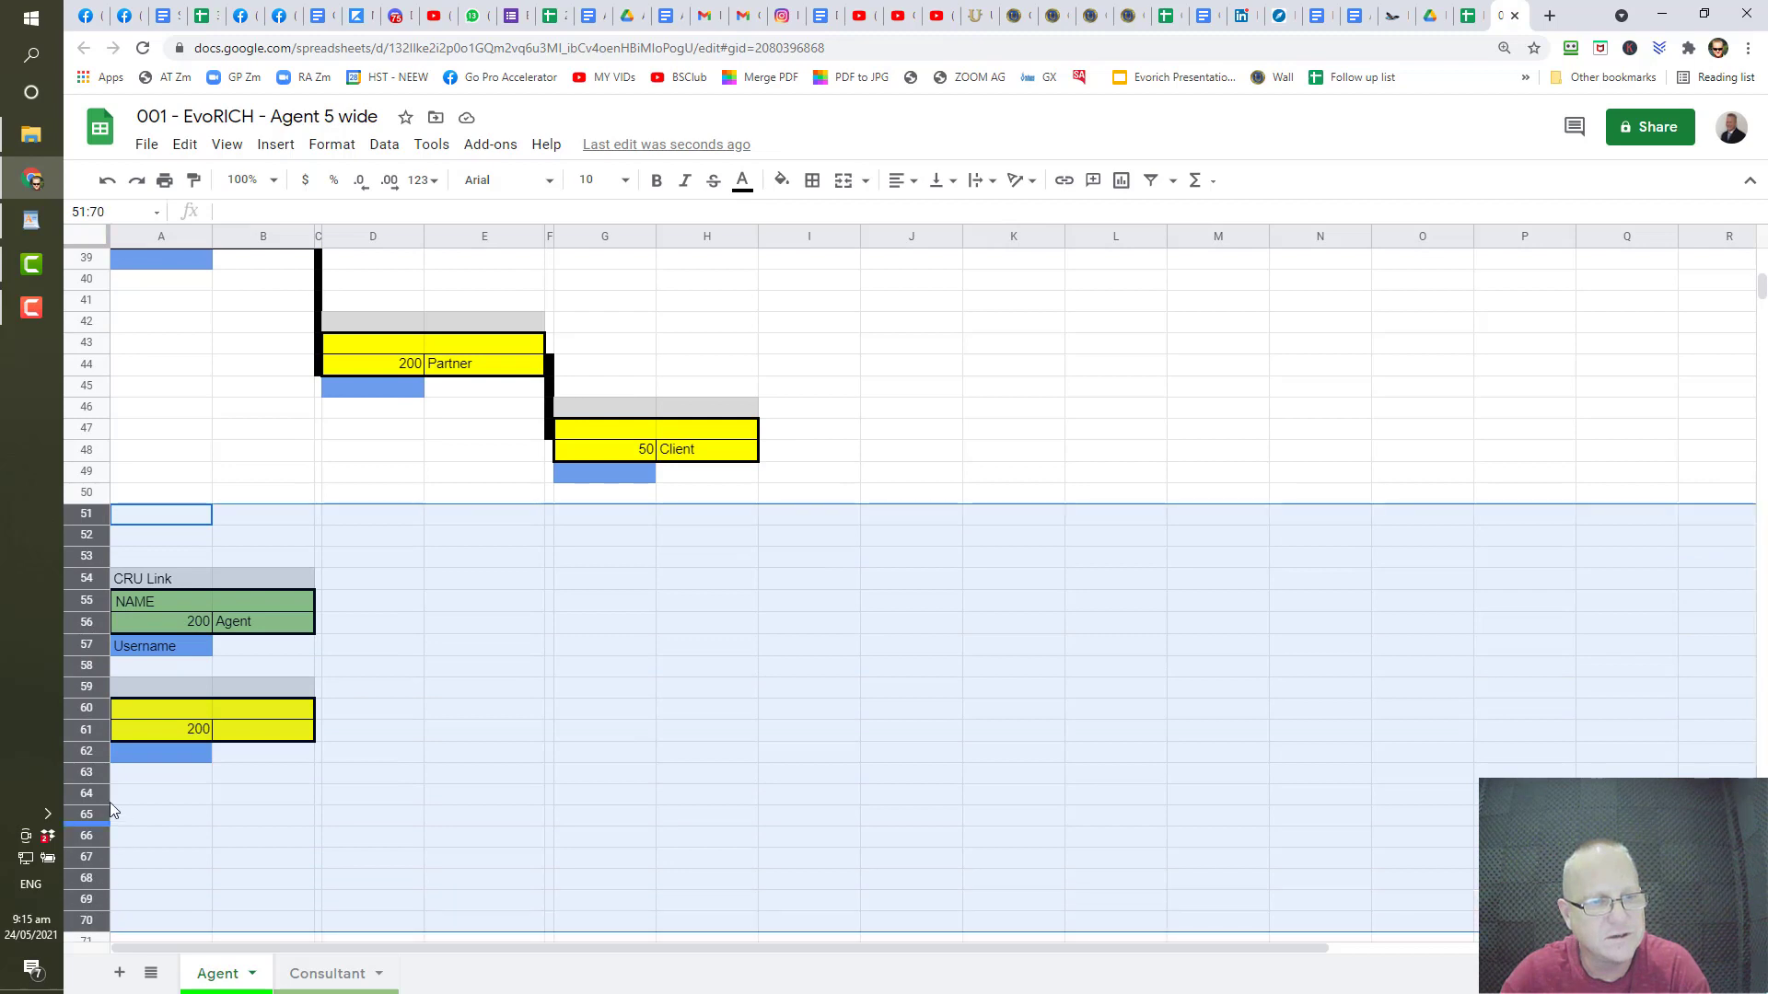
# - Insert 20 blank rows above row 51, below the tree
pyautogui.rightClick(83, 690)
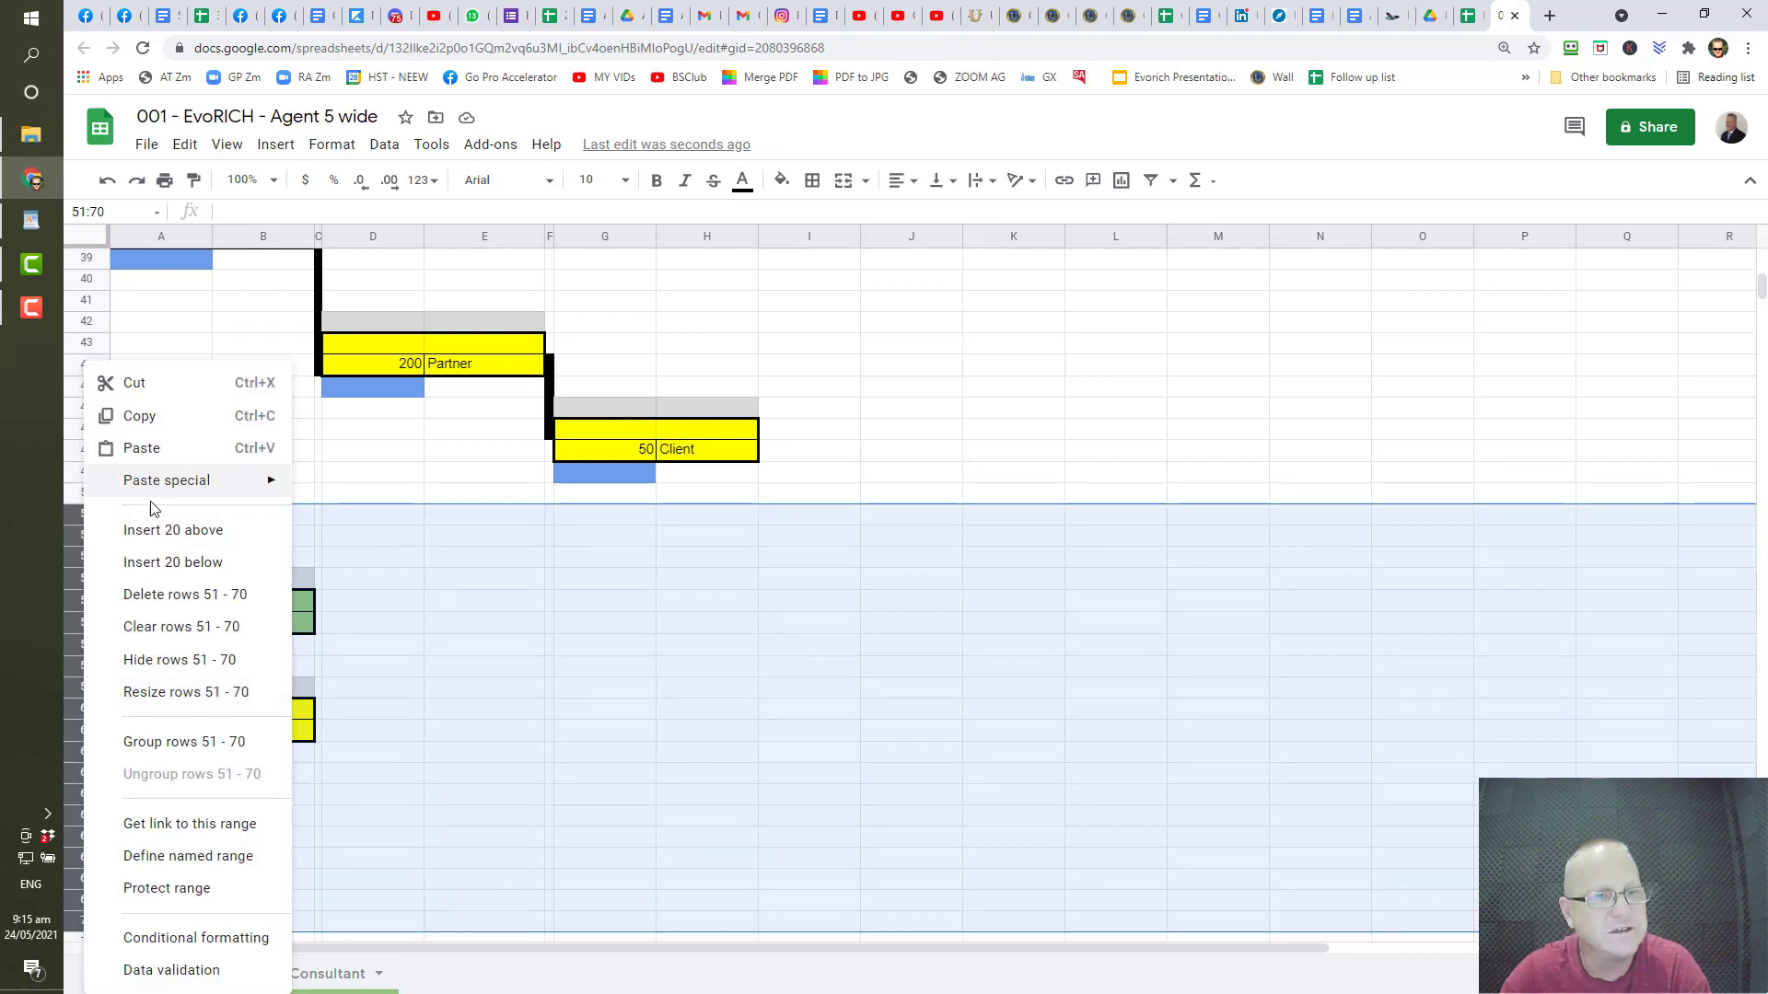
pyautogui.click(167, 537)
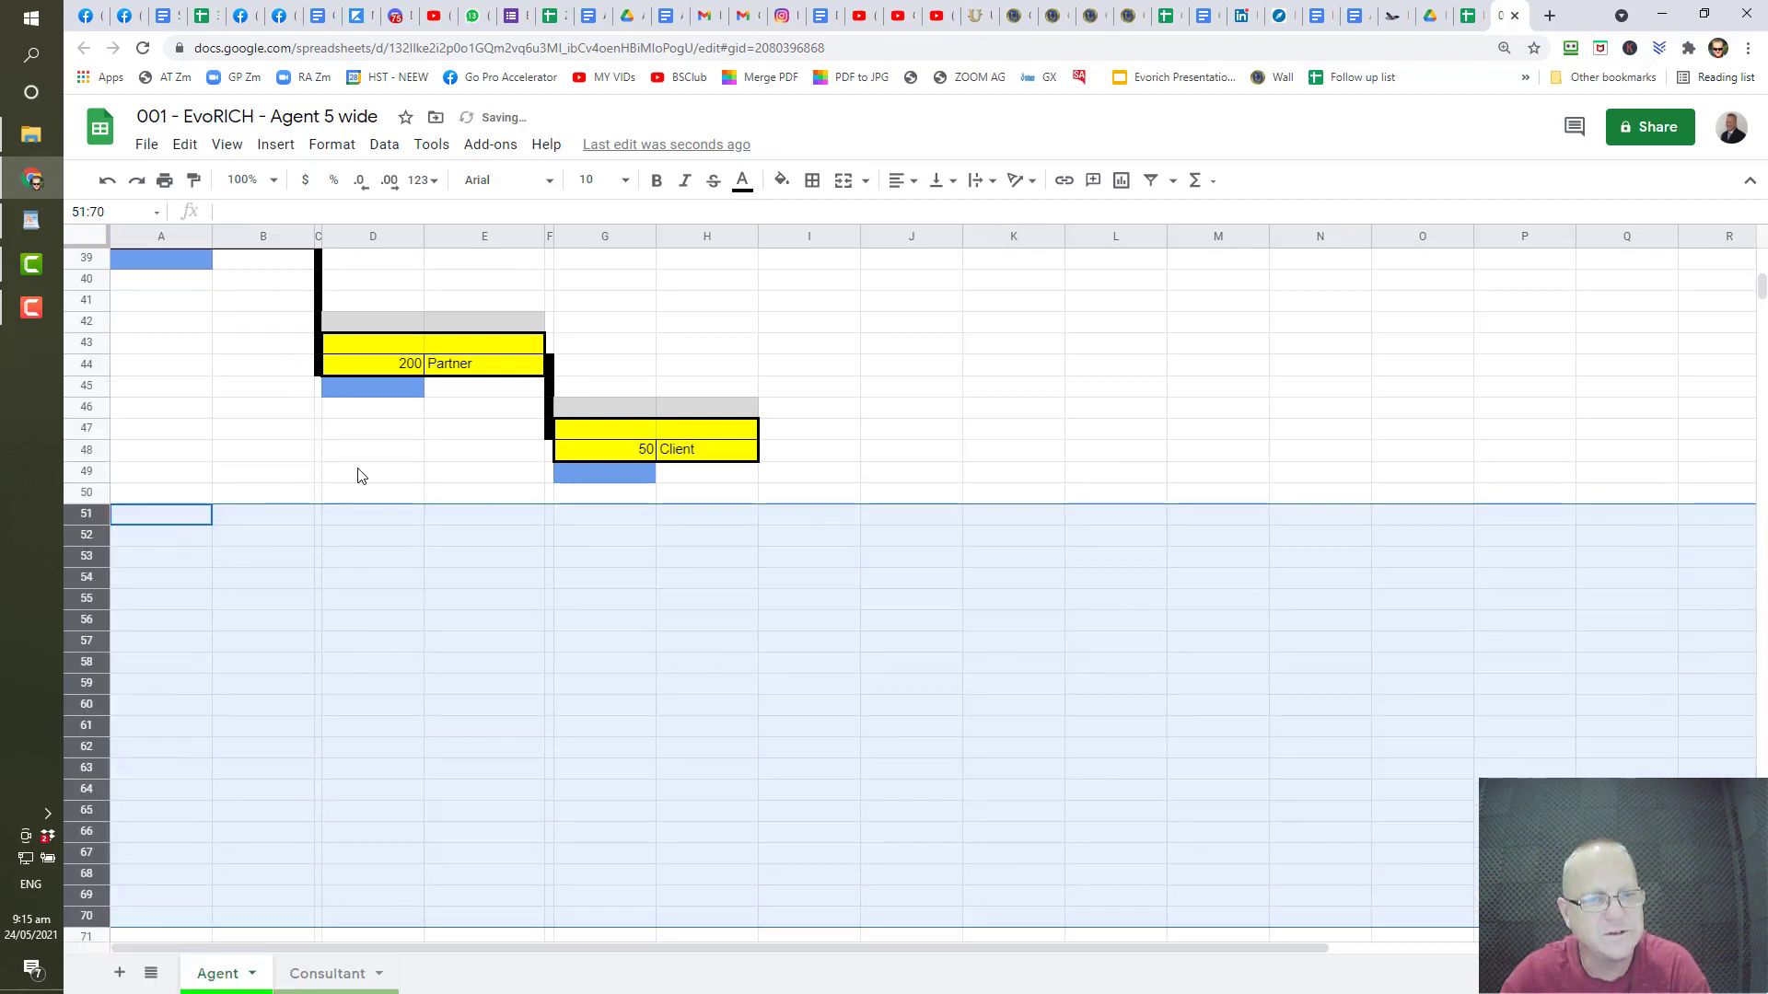
pyautogui.scroll(5, 358, 679)
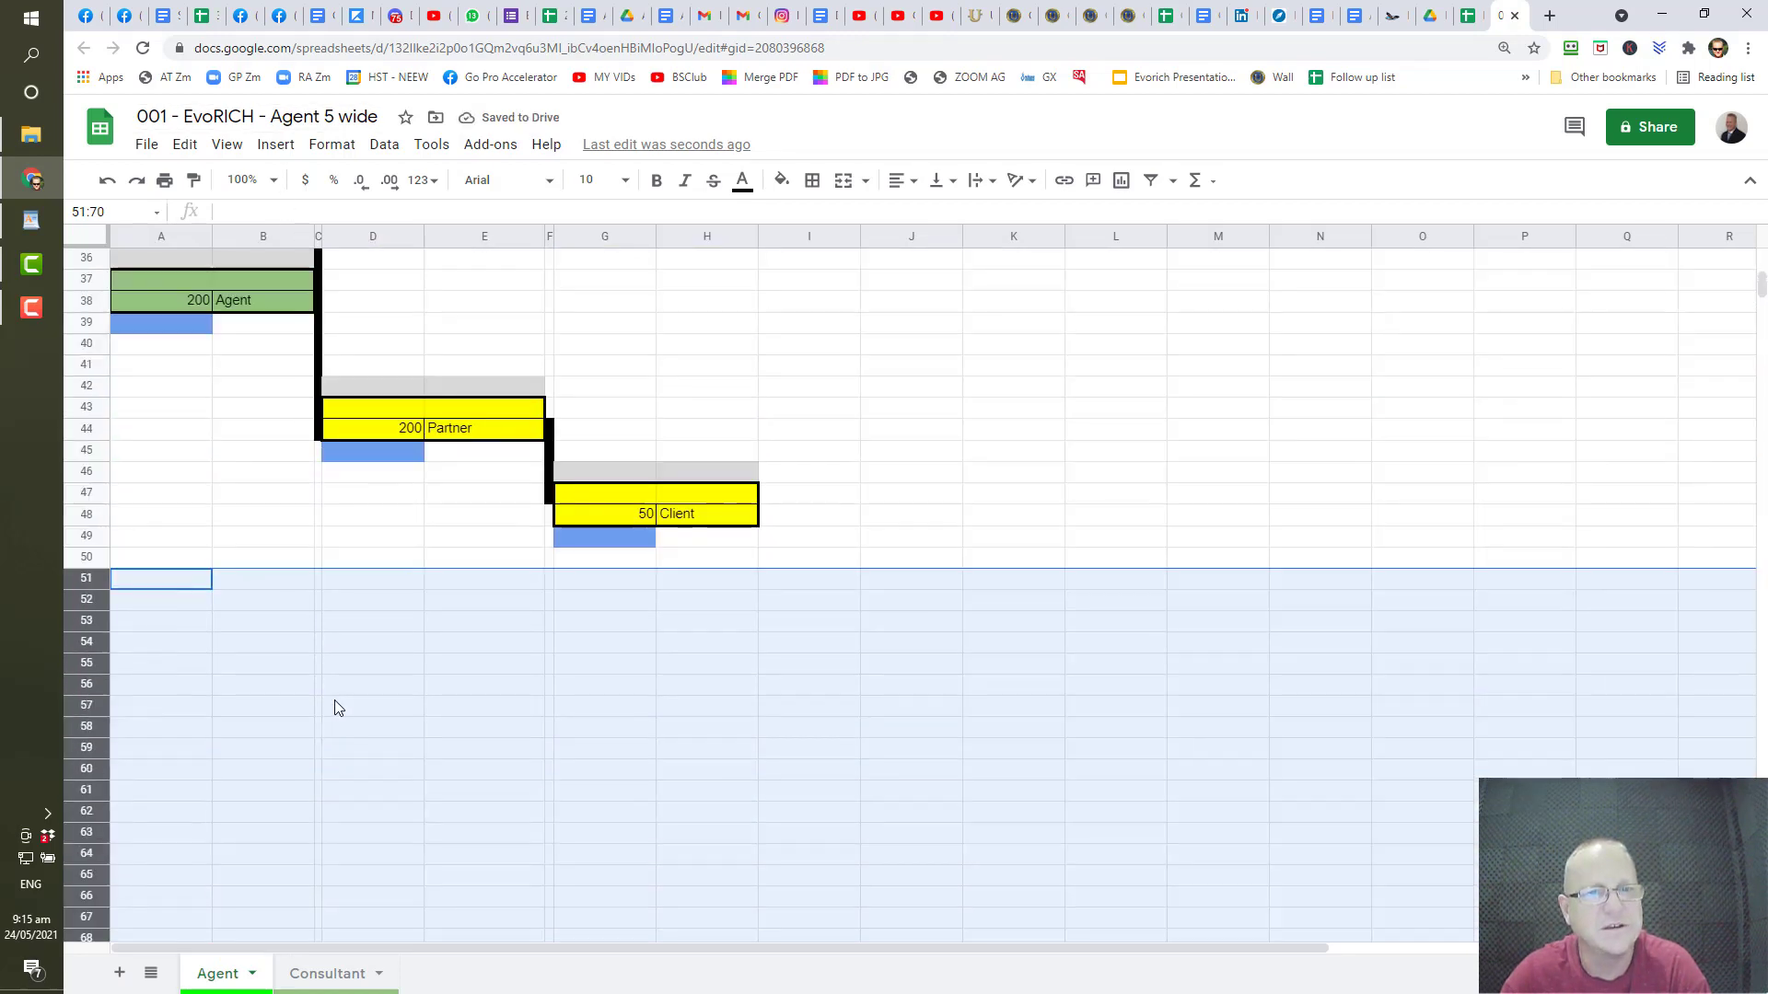
# - Copy the lower Partner–Client block D42:H49 and paste it at D50
pyautogui.moveTo(359, 515); pyautogui.dragTo(684, 663)
pyautogui.click(686, 647)
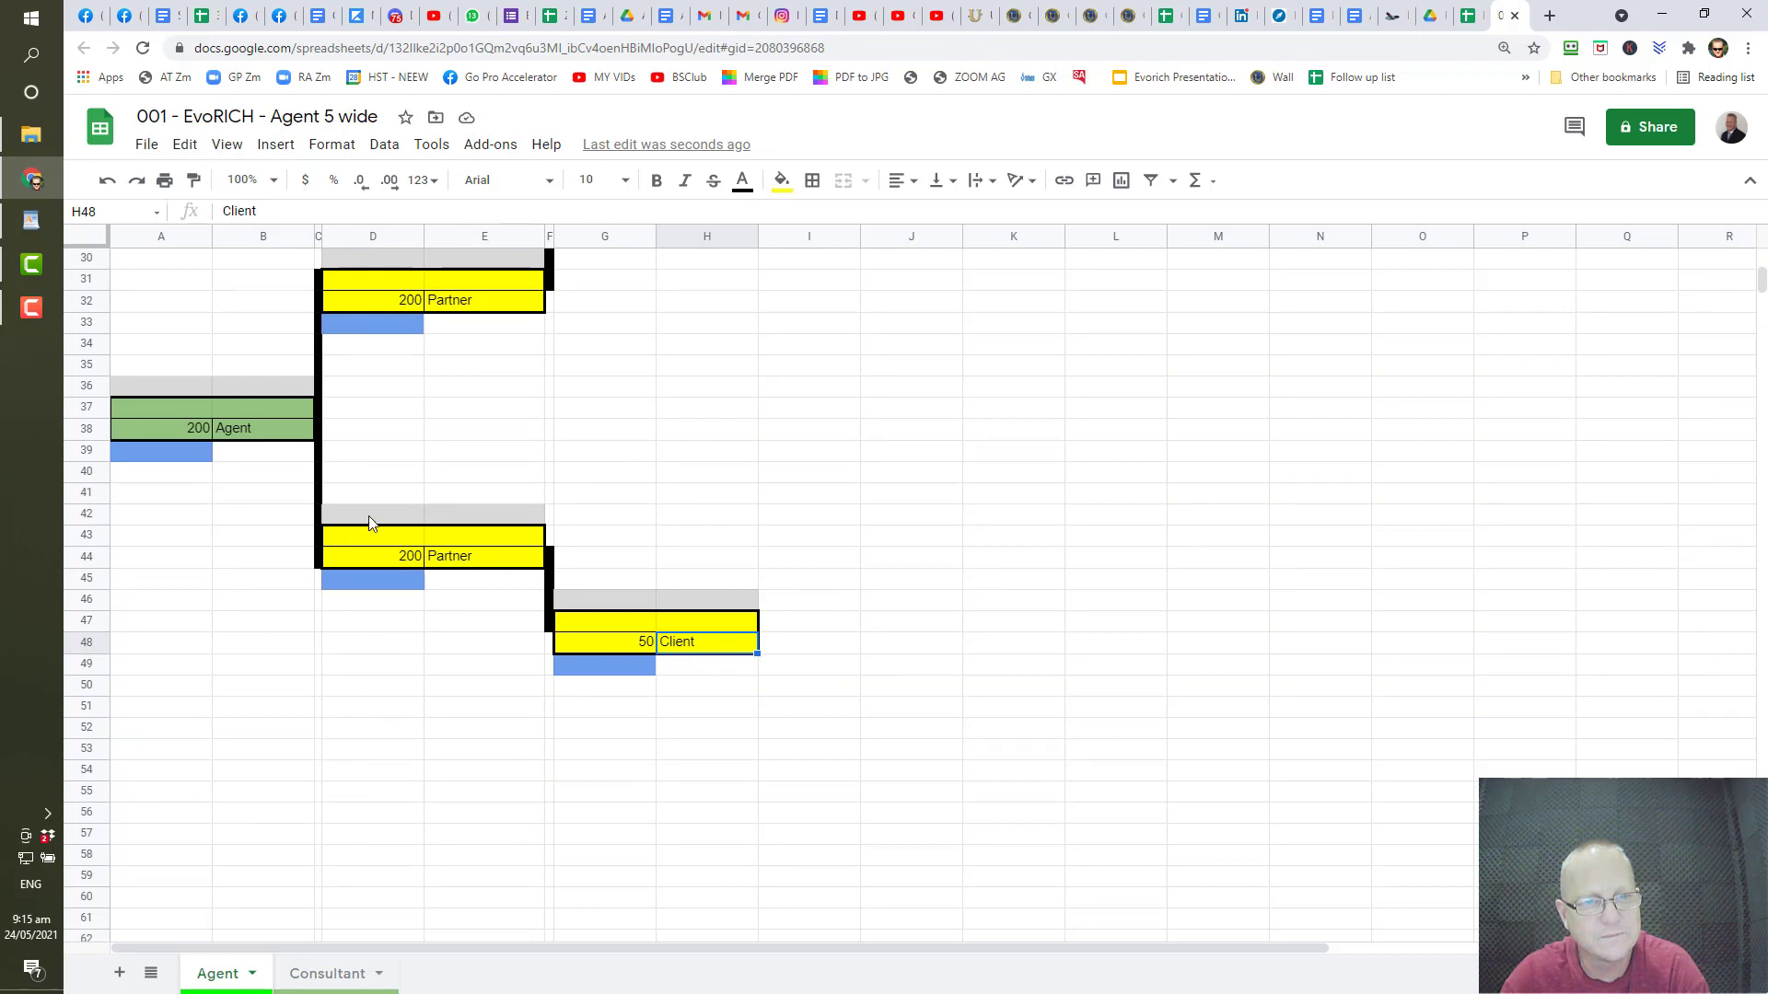
pyautogui.moveTo(371, 523); pyautogui.dragTo(695, 667)
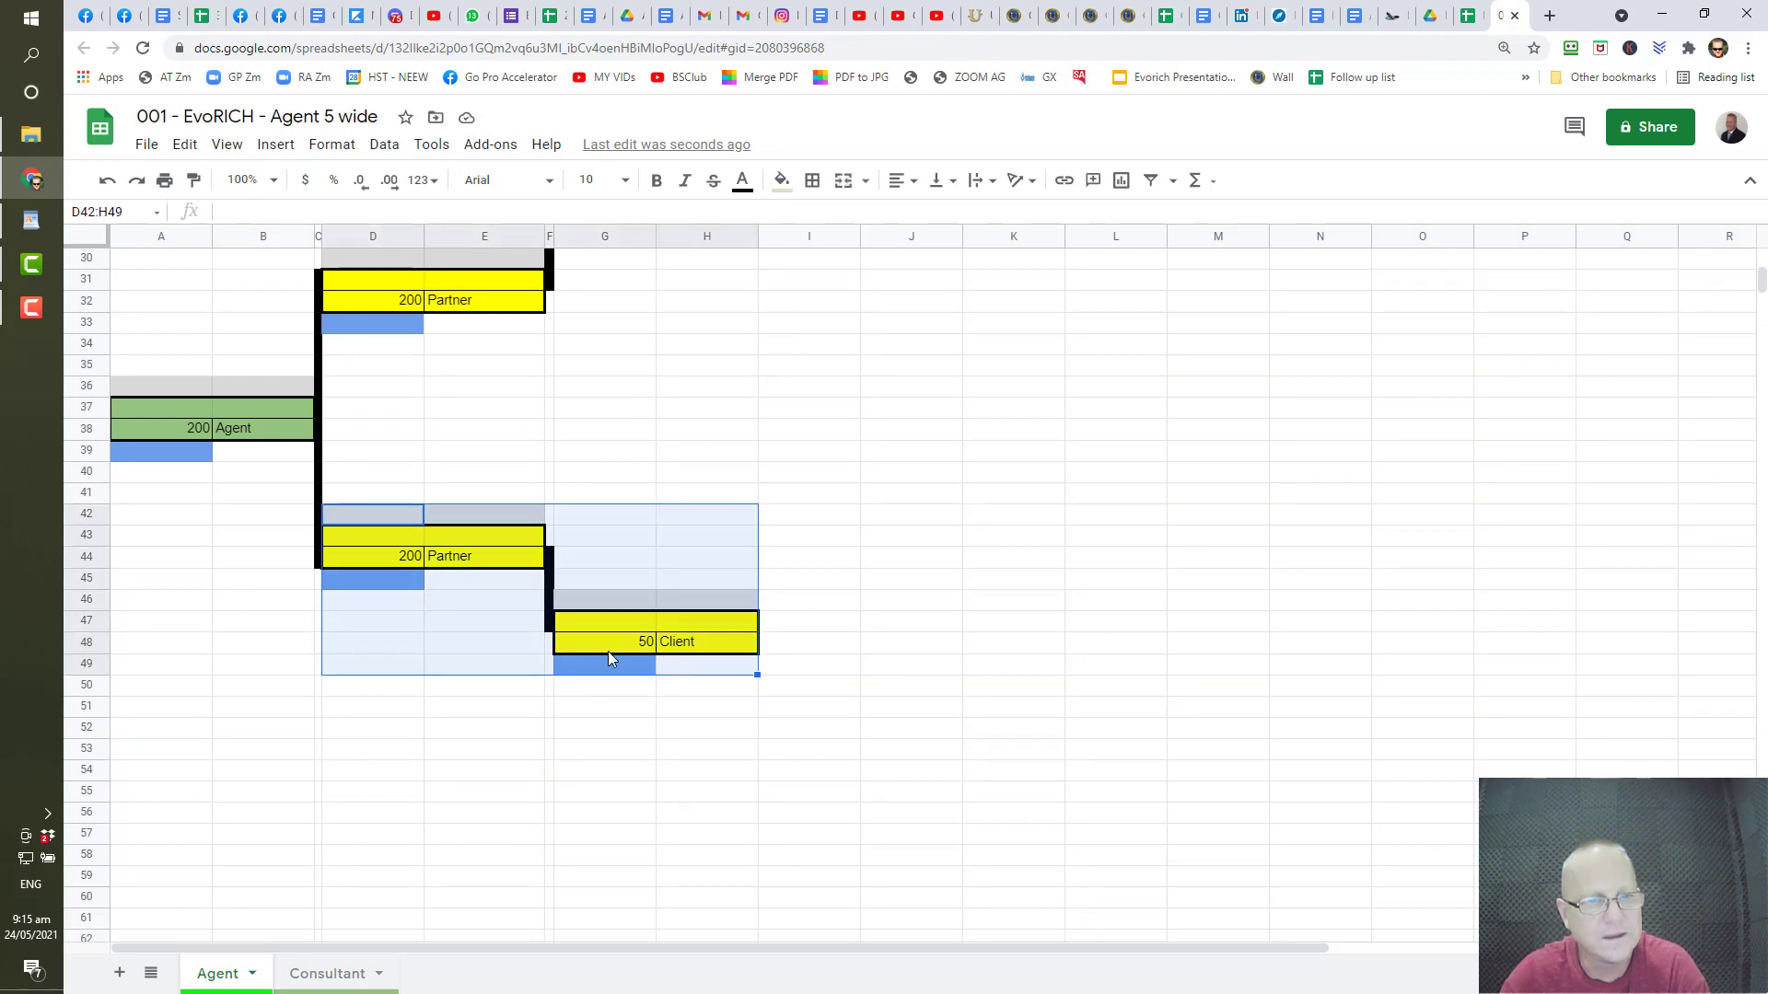
pyautogui.rightClick(515, 624)
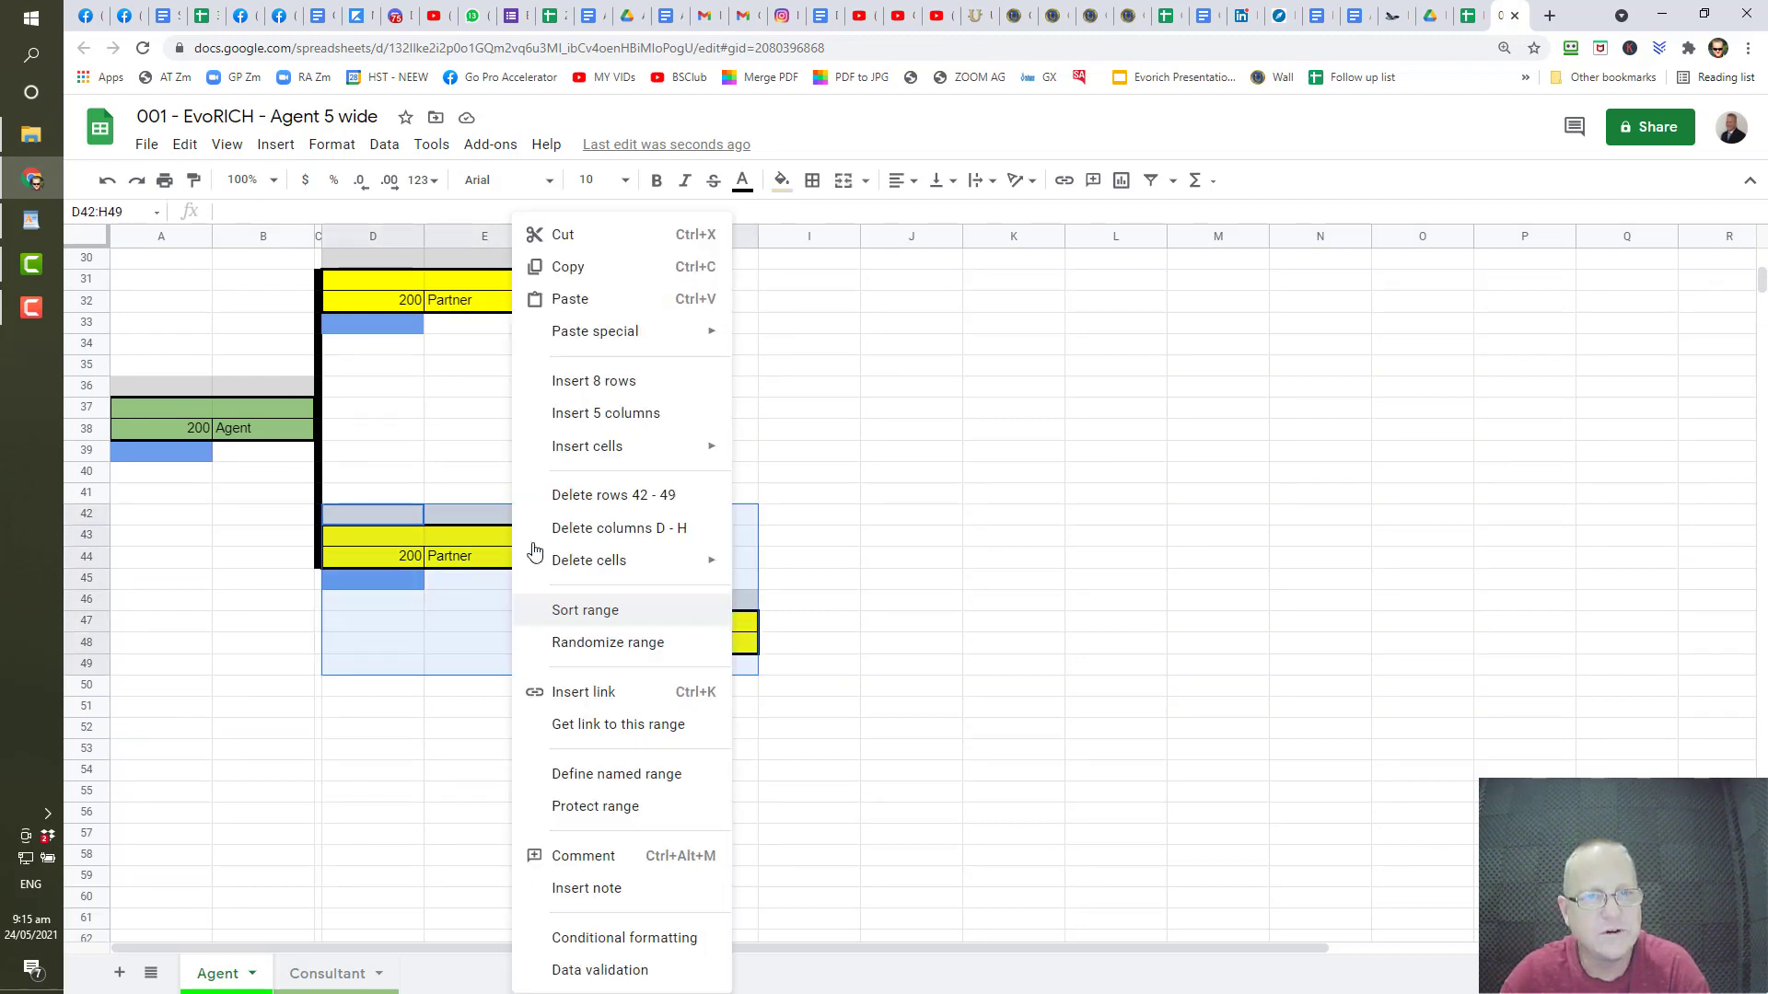
pyautogui.click(601, 283)
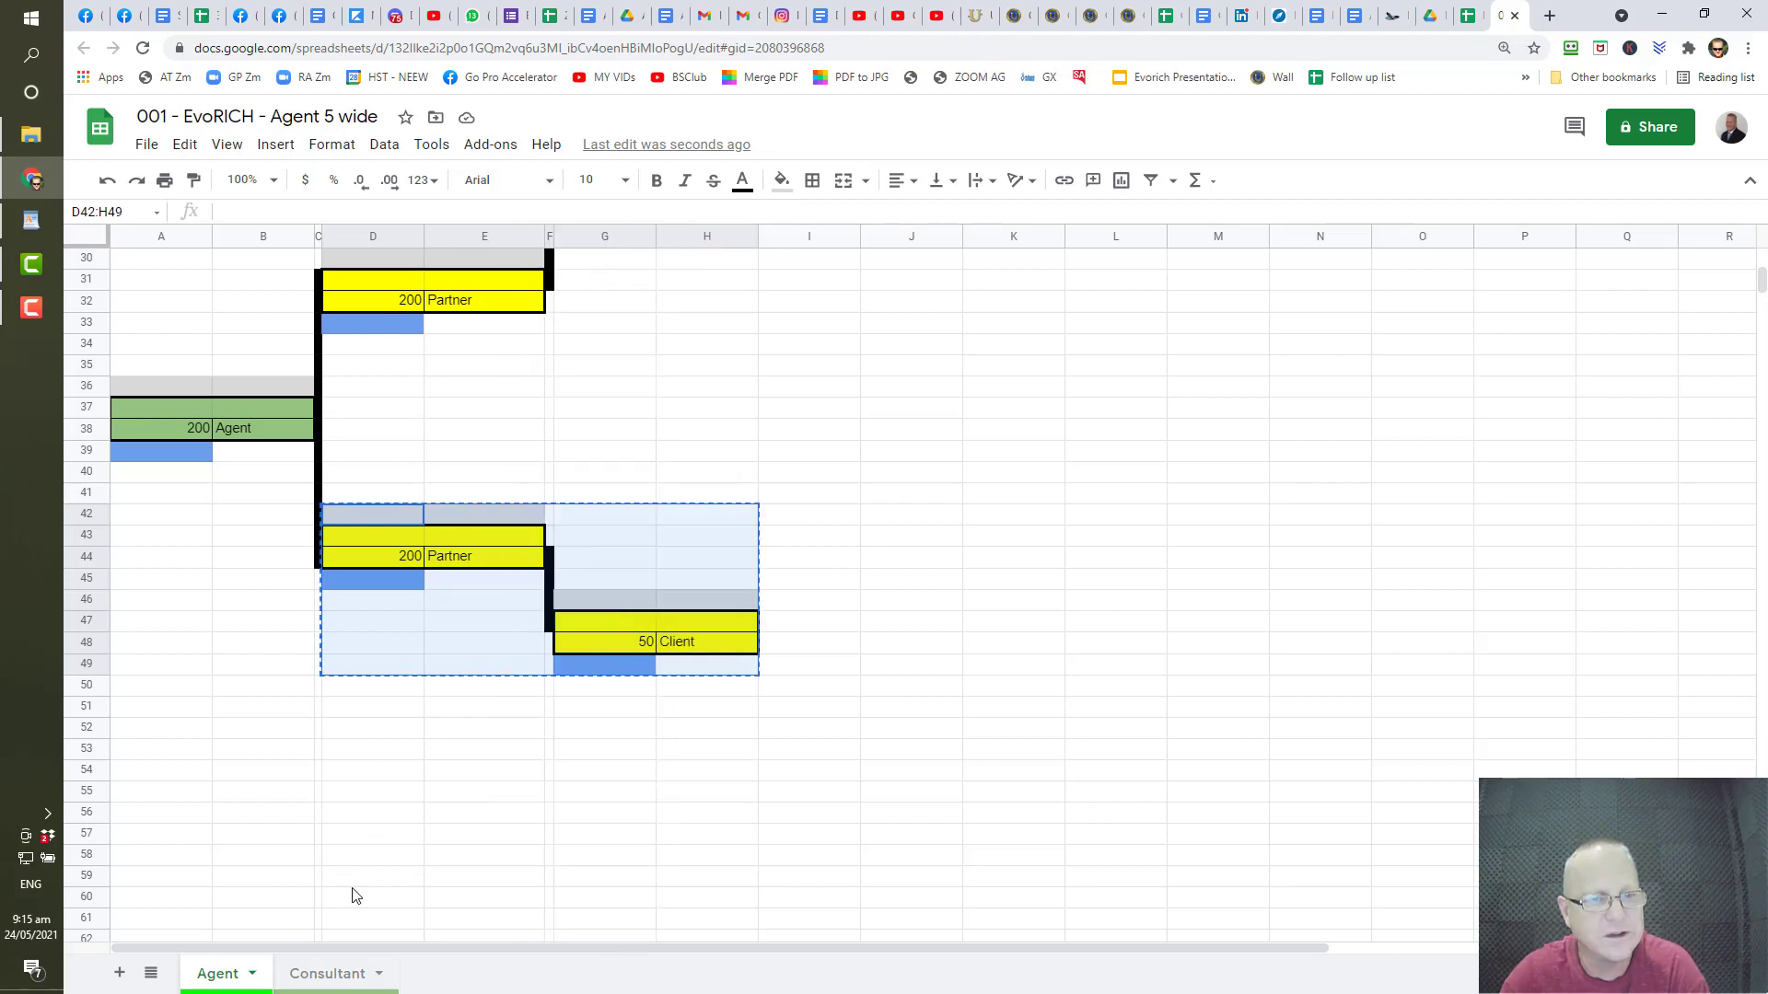
pyautogui.click(352, 690)
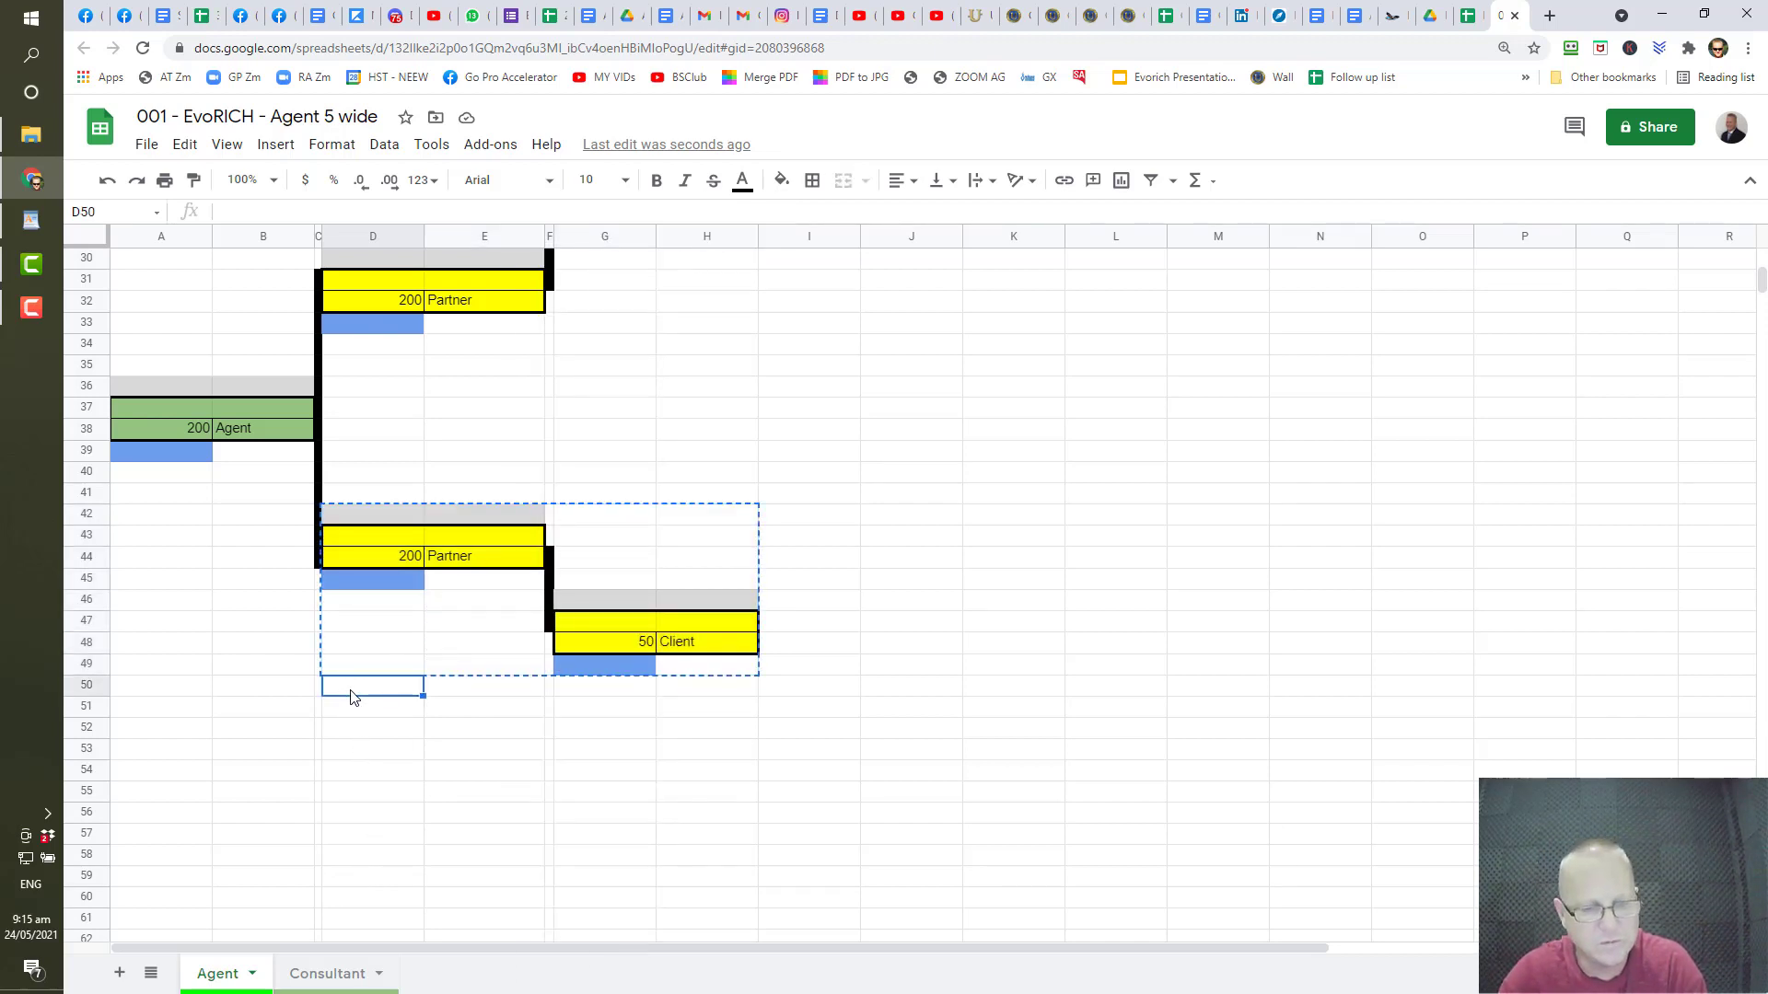
pyautogui.hotkey('ctrl', 'v')
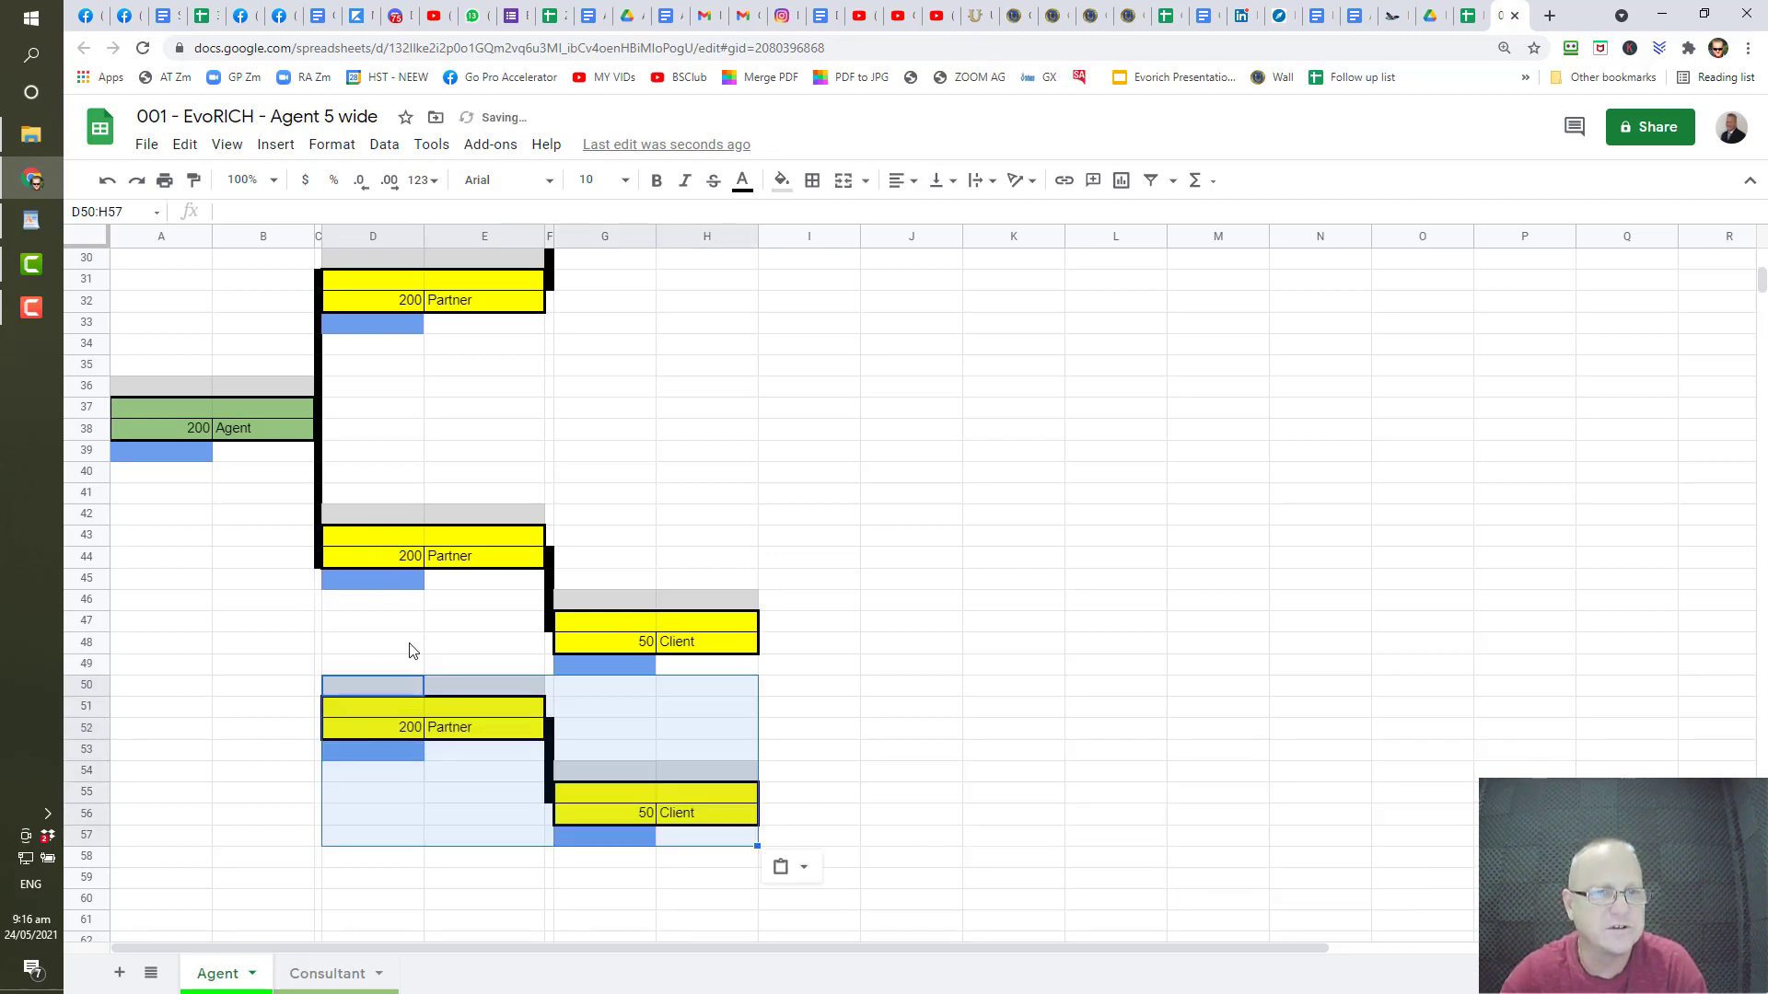
pyautogui.scroll(5, 433, 626)
pyautogui.scroll(-5, 438, 611)
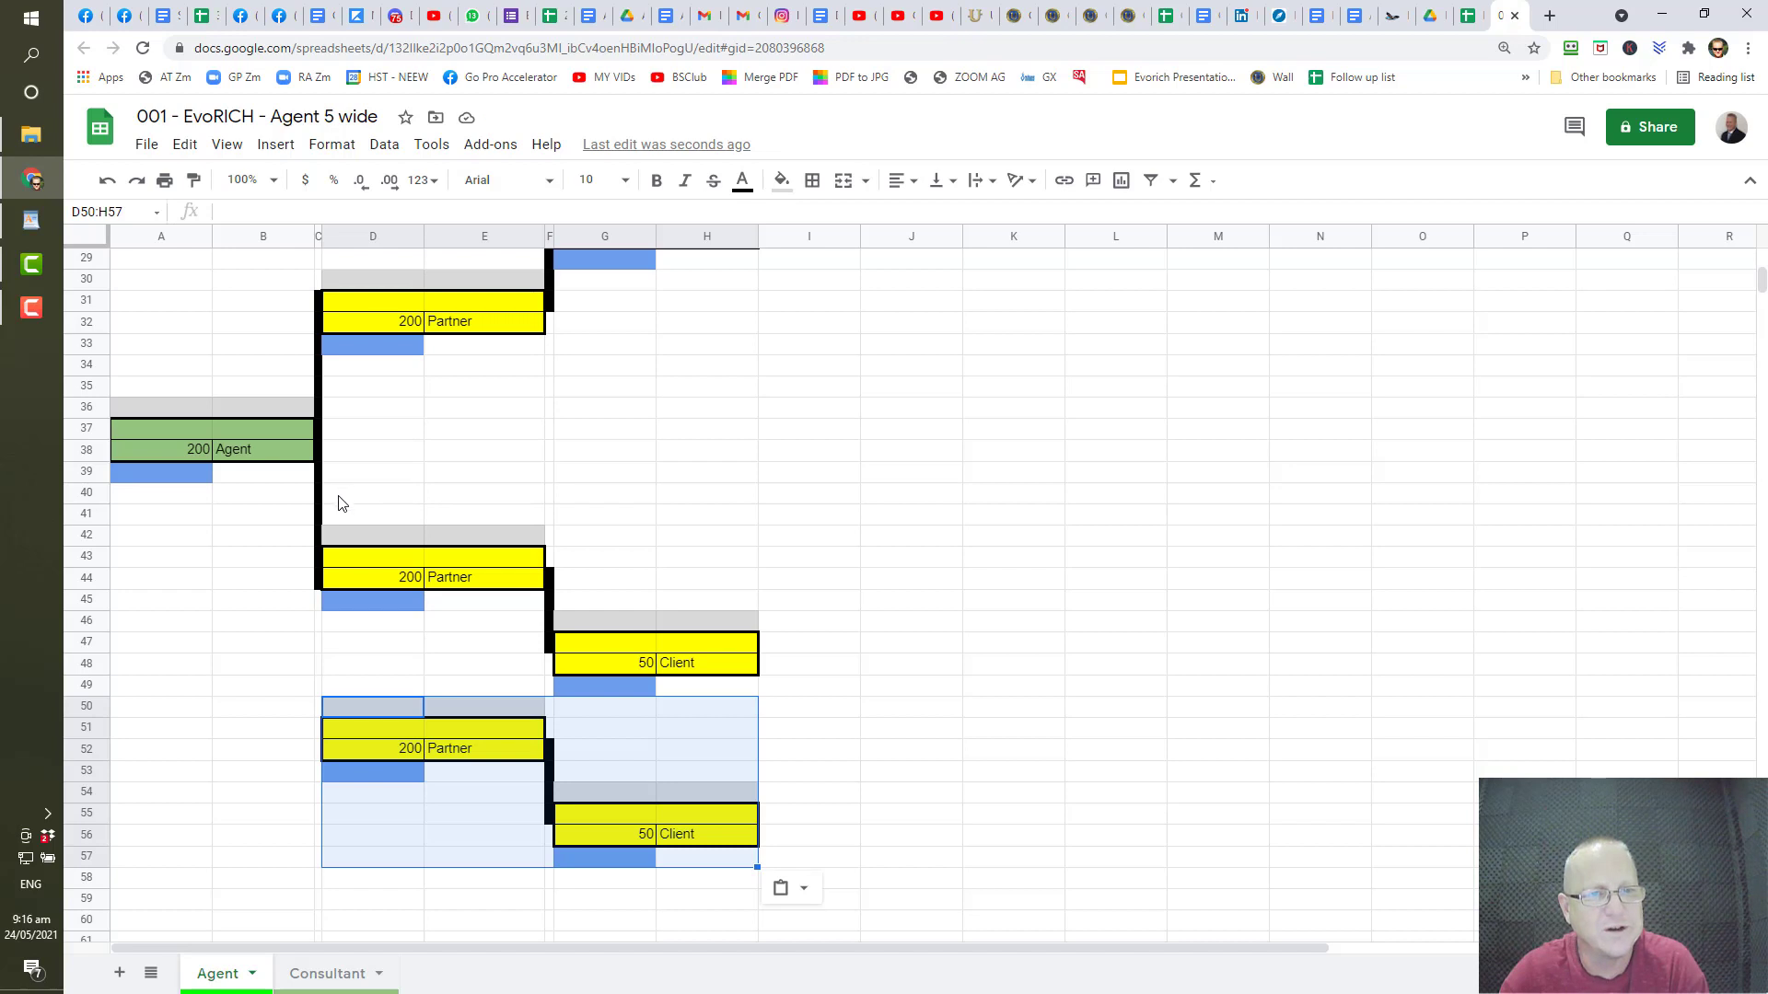
pyautogui.moveTo(374, 539); pyautogui.dragTo(467, 604)
# - Copy the Partner box to D36 and the Client box G46:H49 to G36, level with the Agent
pyautogui.hotkey('ctrl', 'c')
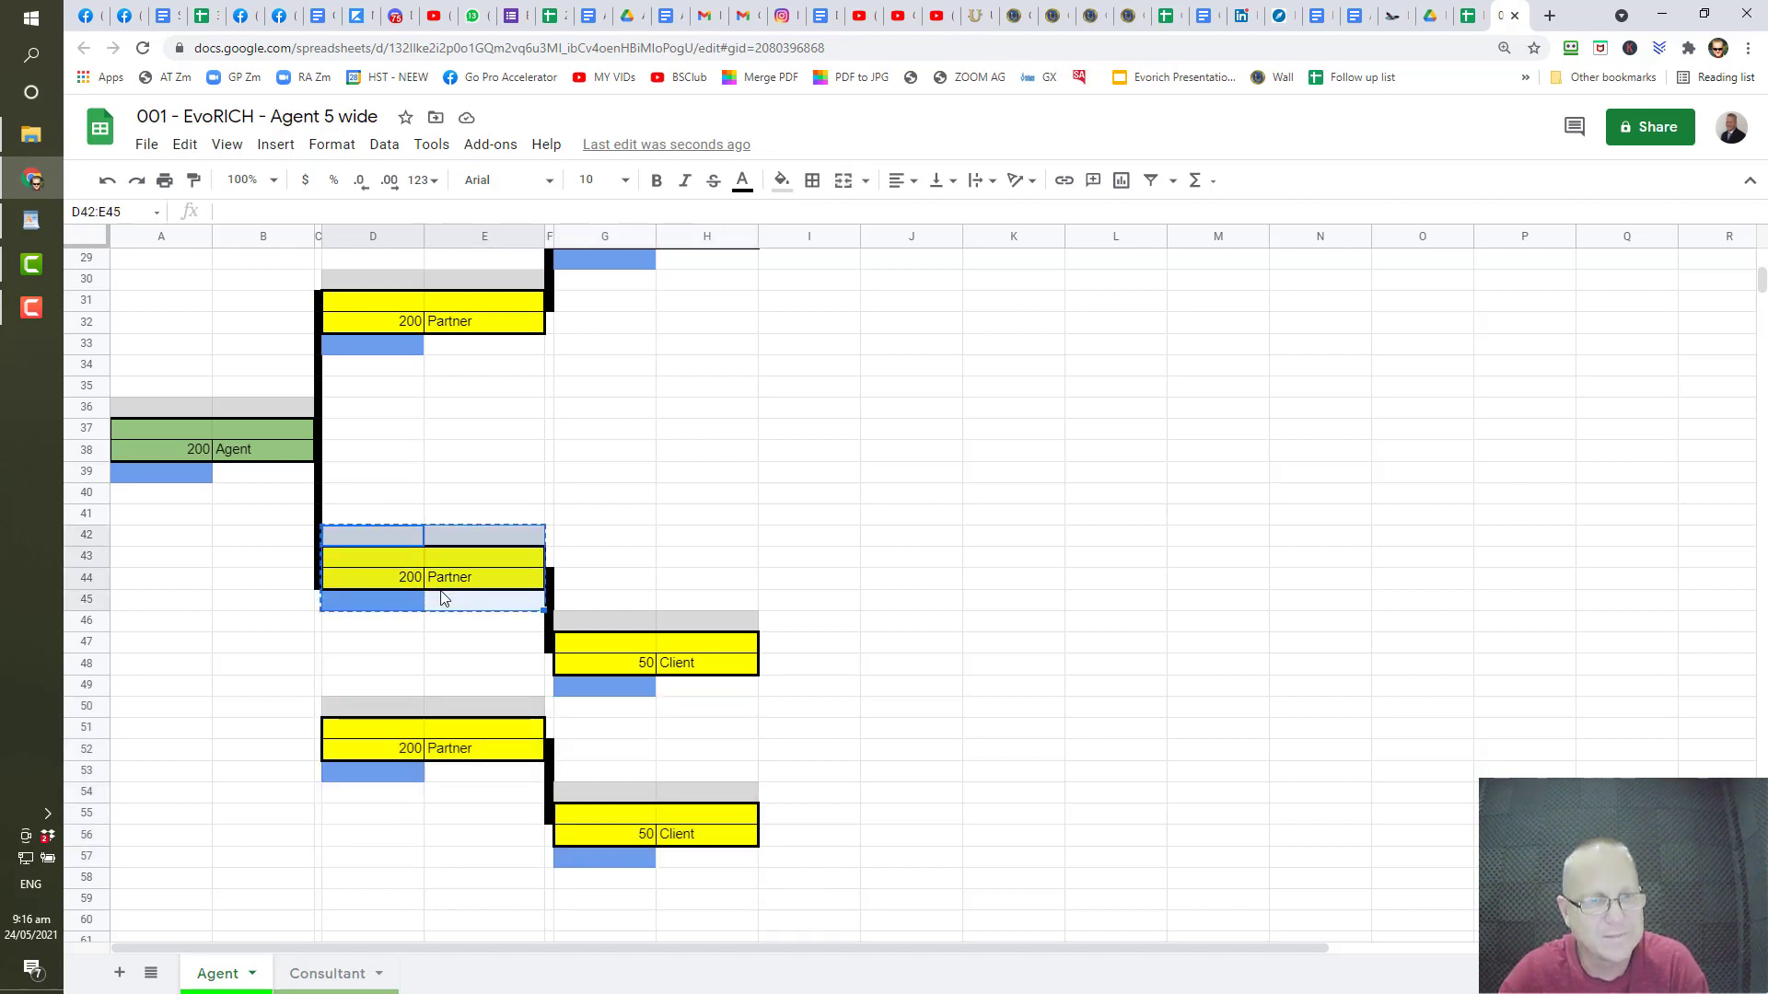
pyautogui.click(369, 415)
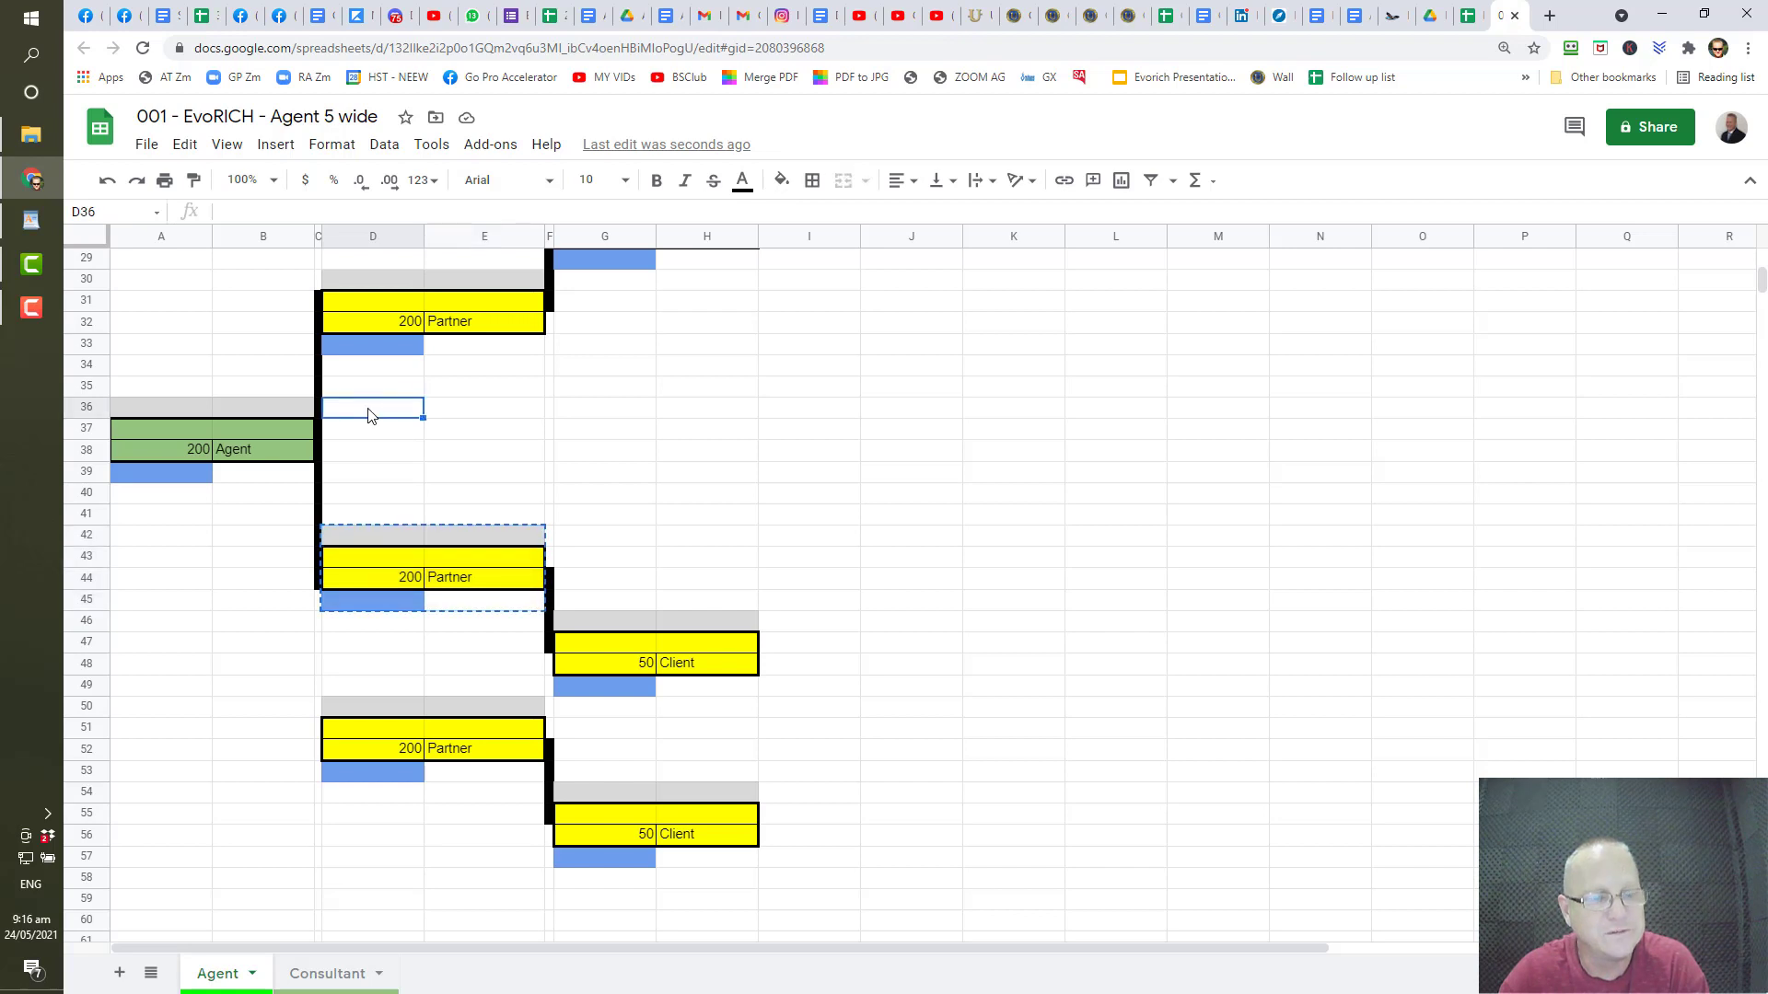
pyautogui.hotkey('ctrl', 'v')
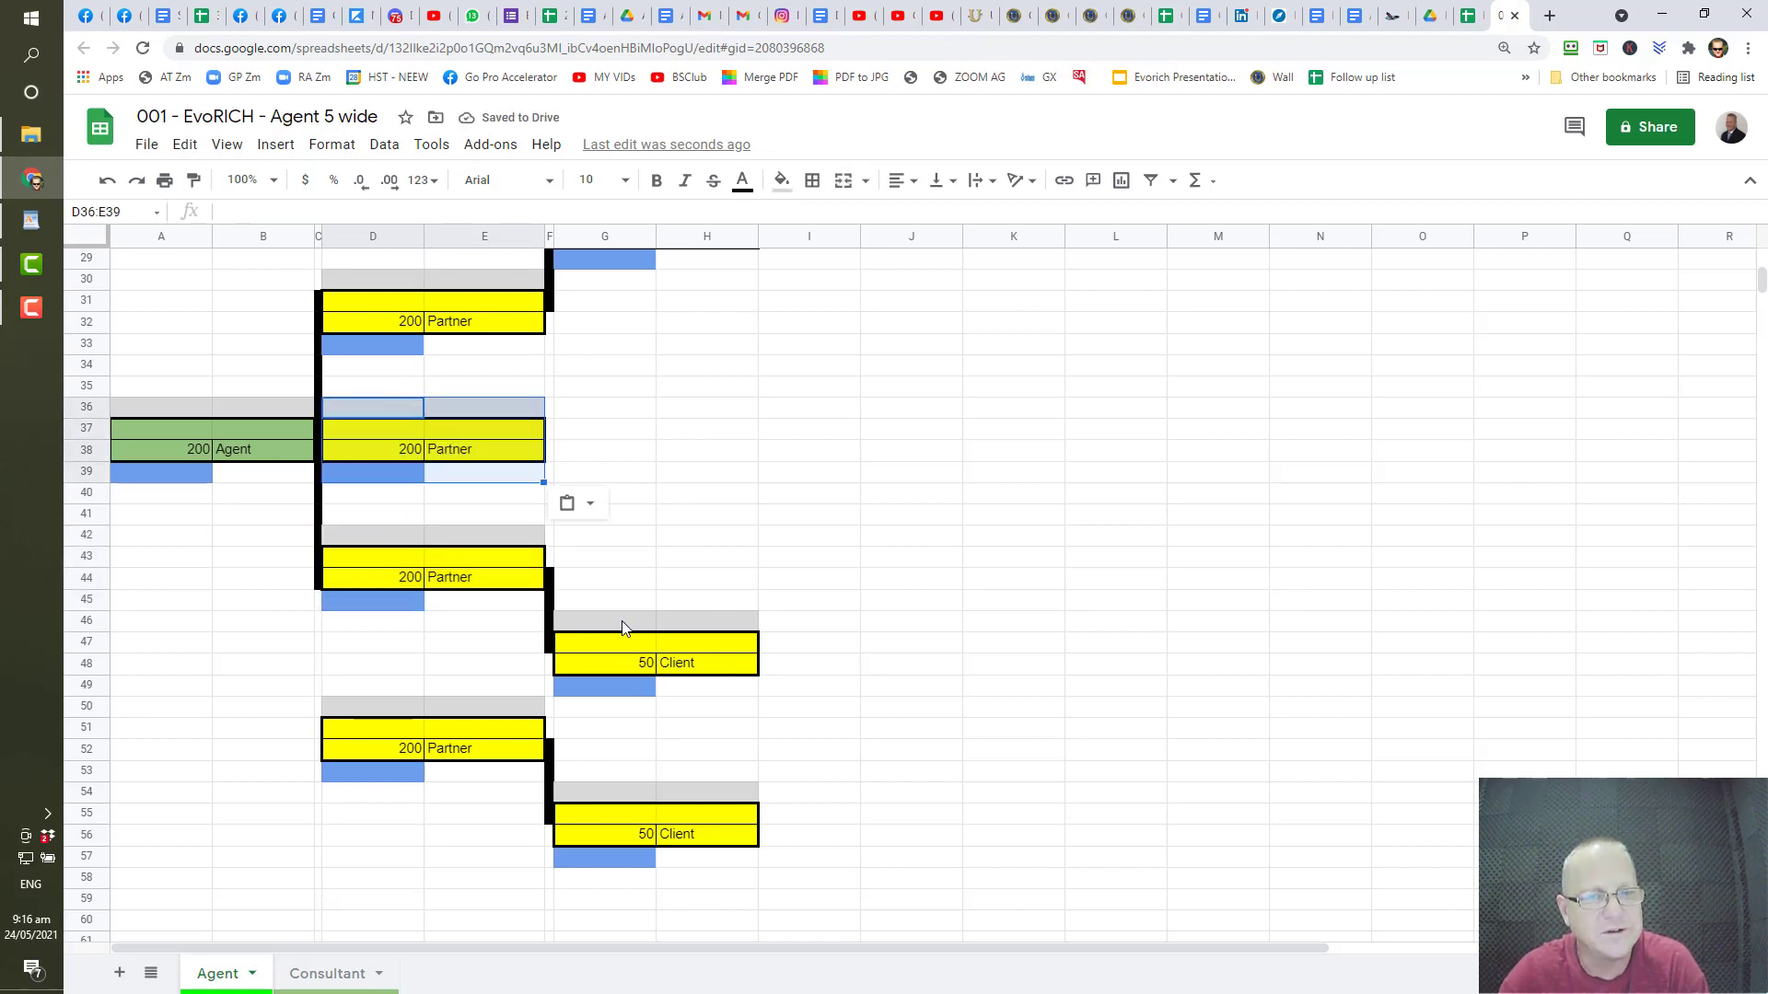
pyautogui.moveTo(623, 628); pyautogui.dragTo(683, 693)
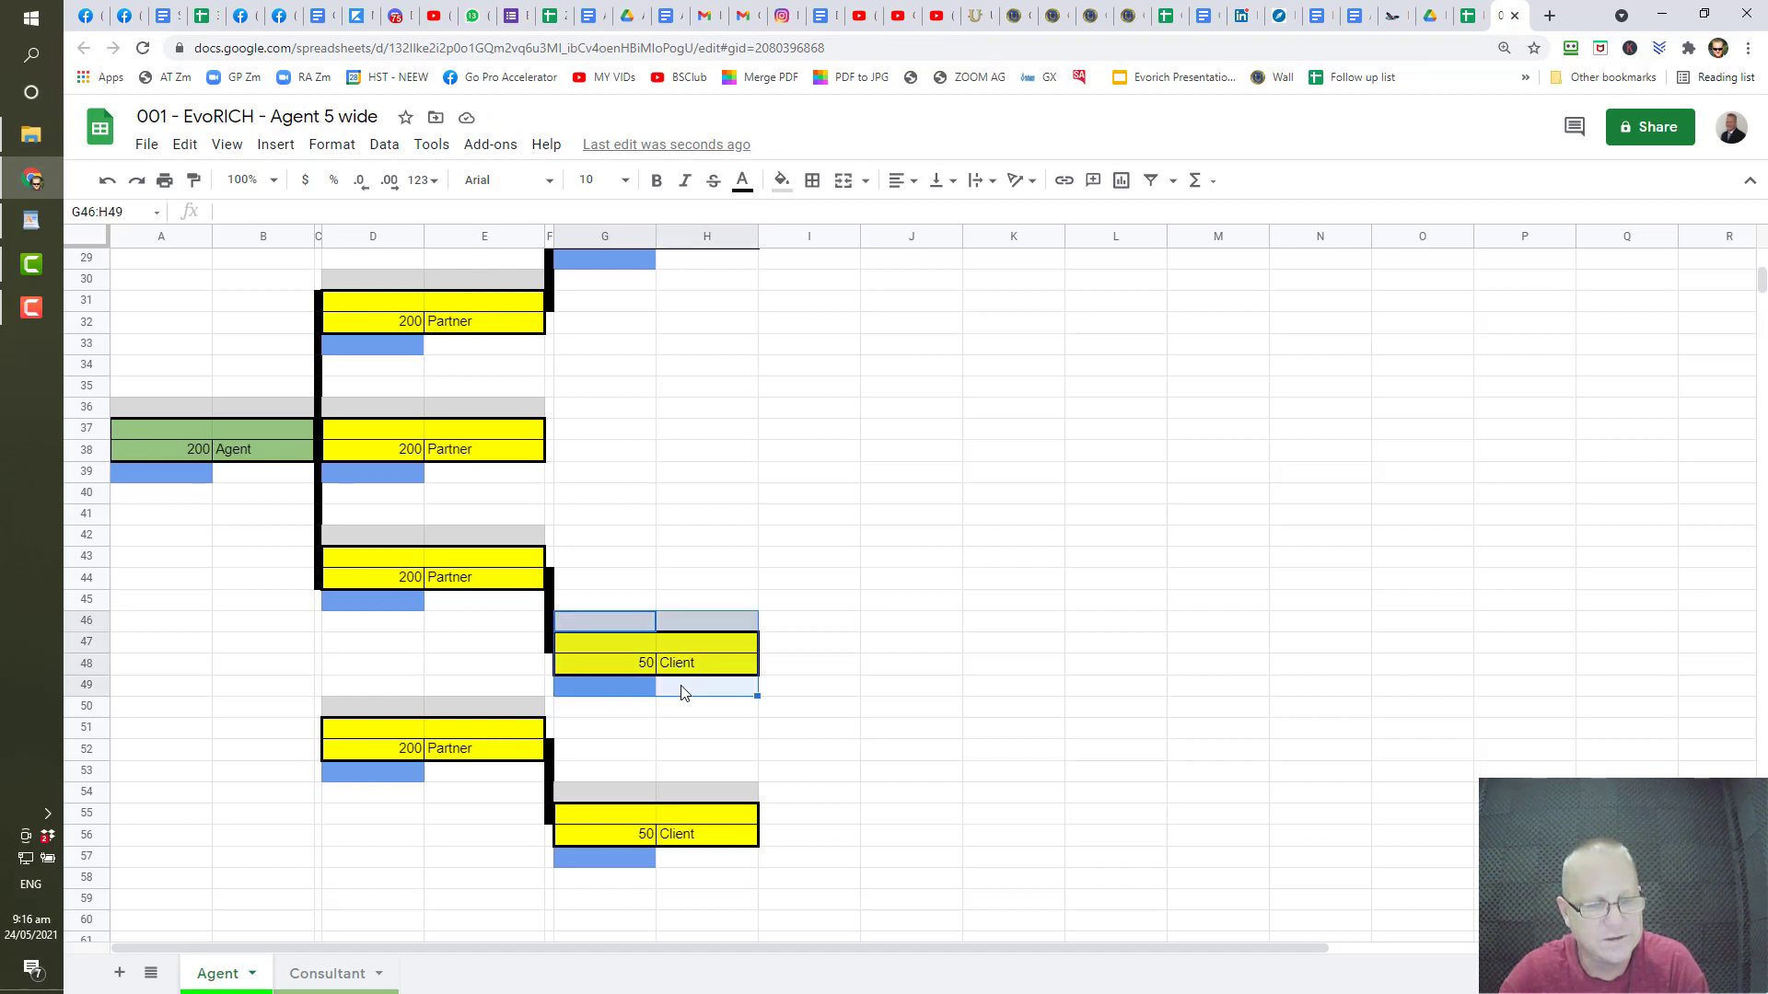
pyautogui.hotkey('ctrl', 'c')
pyautogui.click(638, 411)
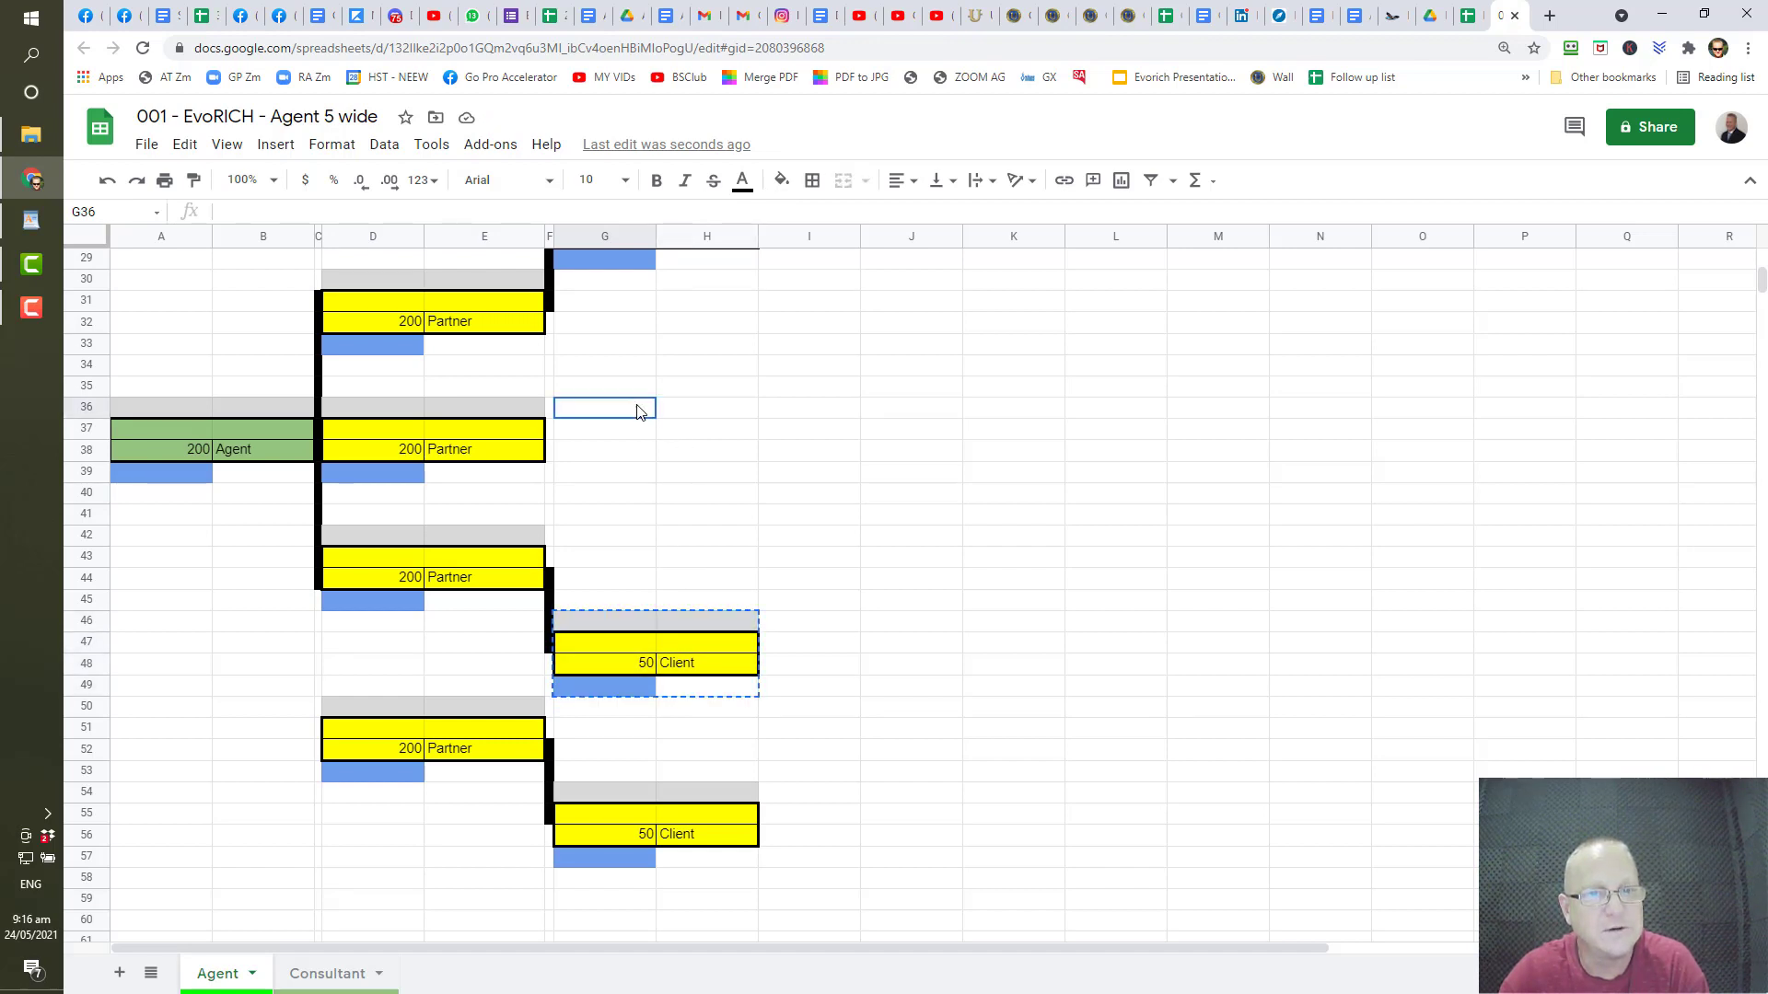
pyautogui.hotkey('ctrl', 'v')
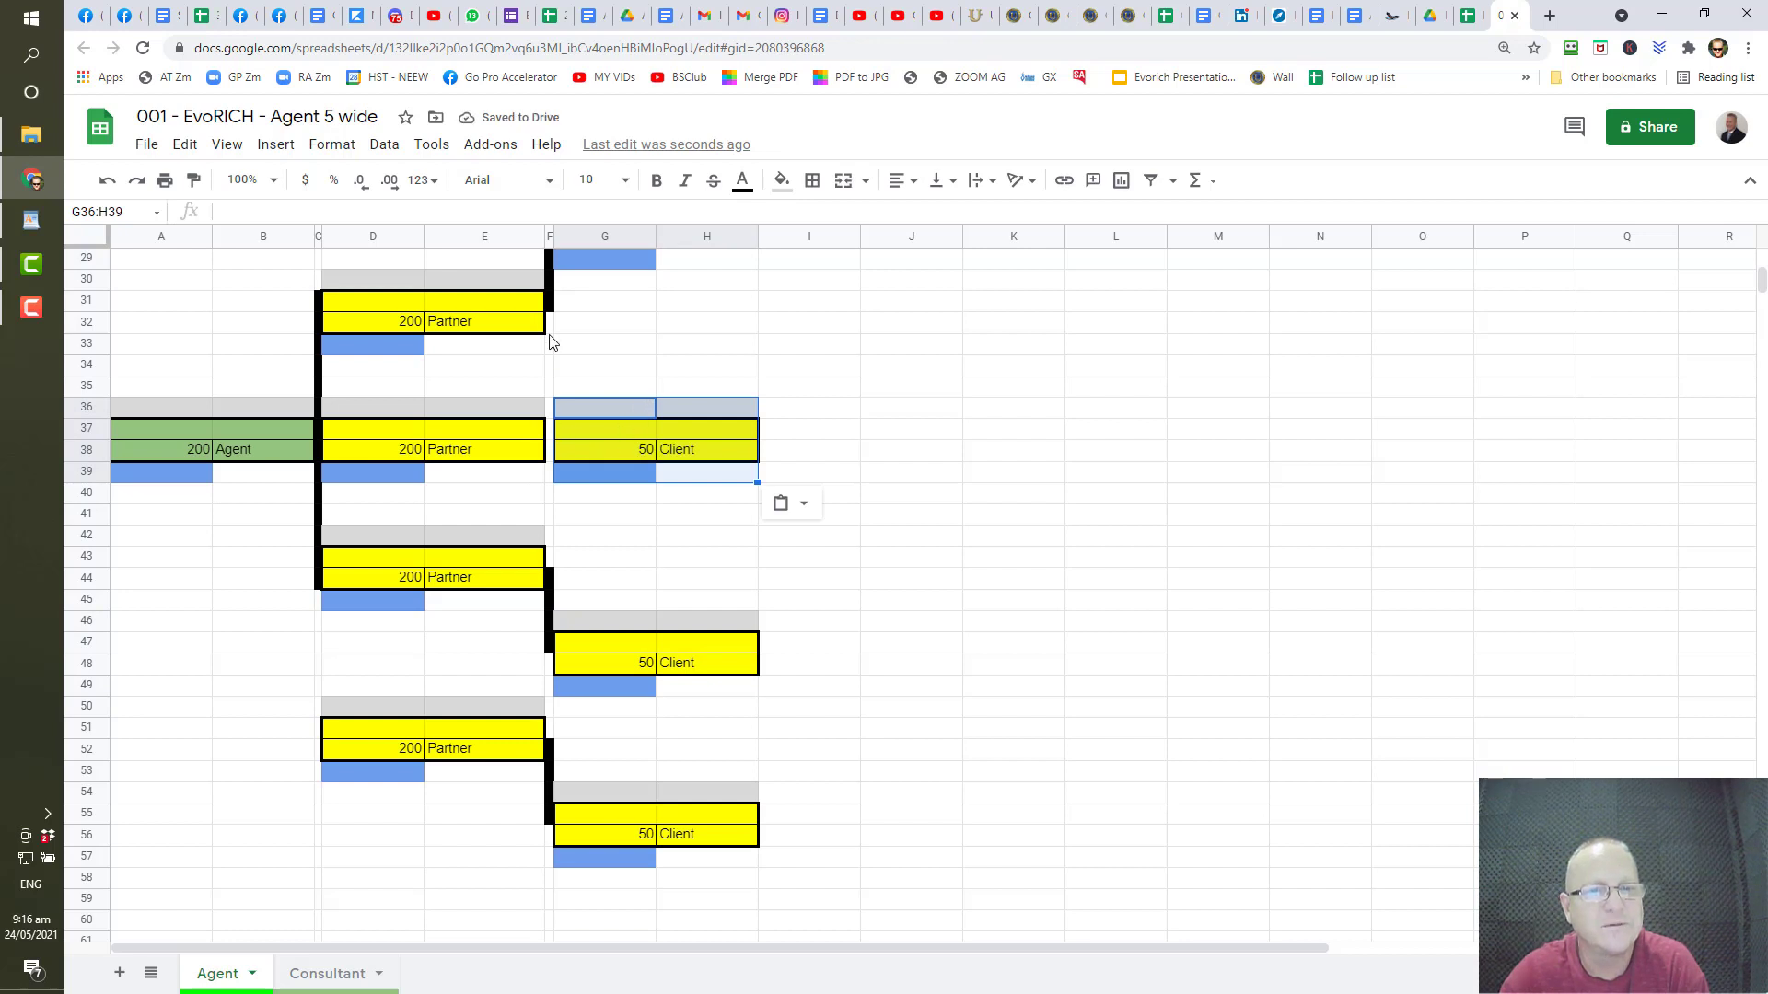
# - Fill F37:F38 black from connector cell F31 to join the new Partner and Client
pyautogui.click(549, 302)
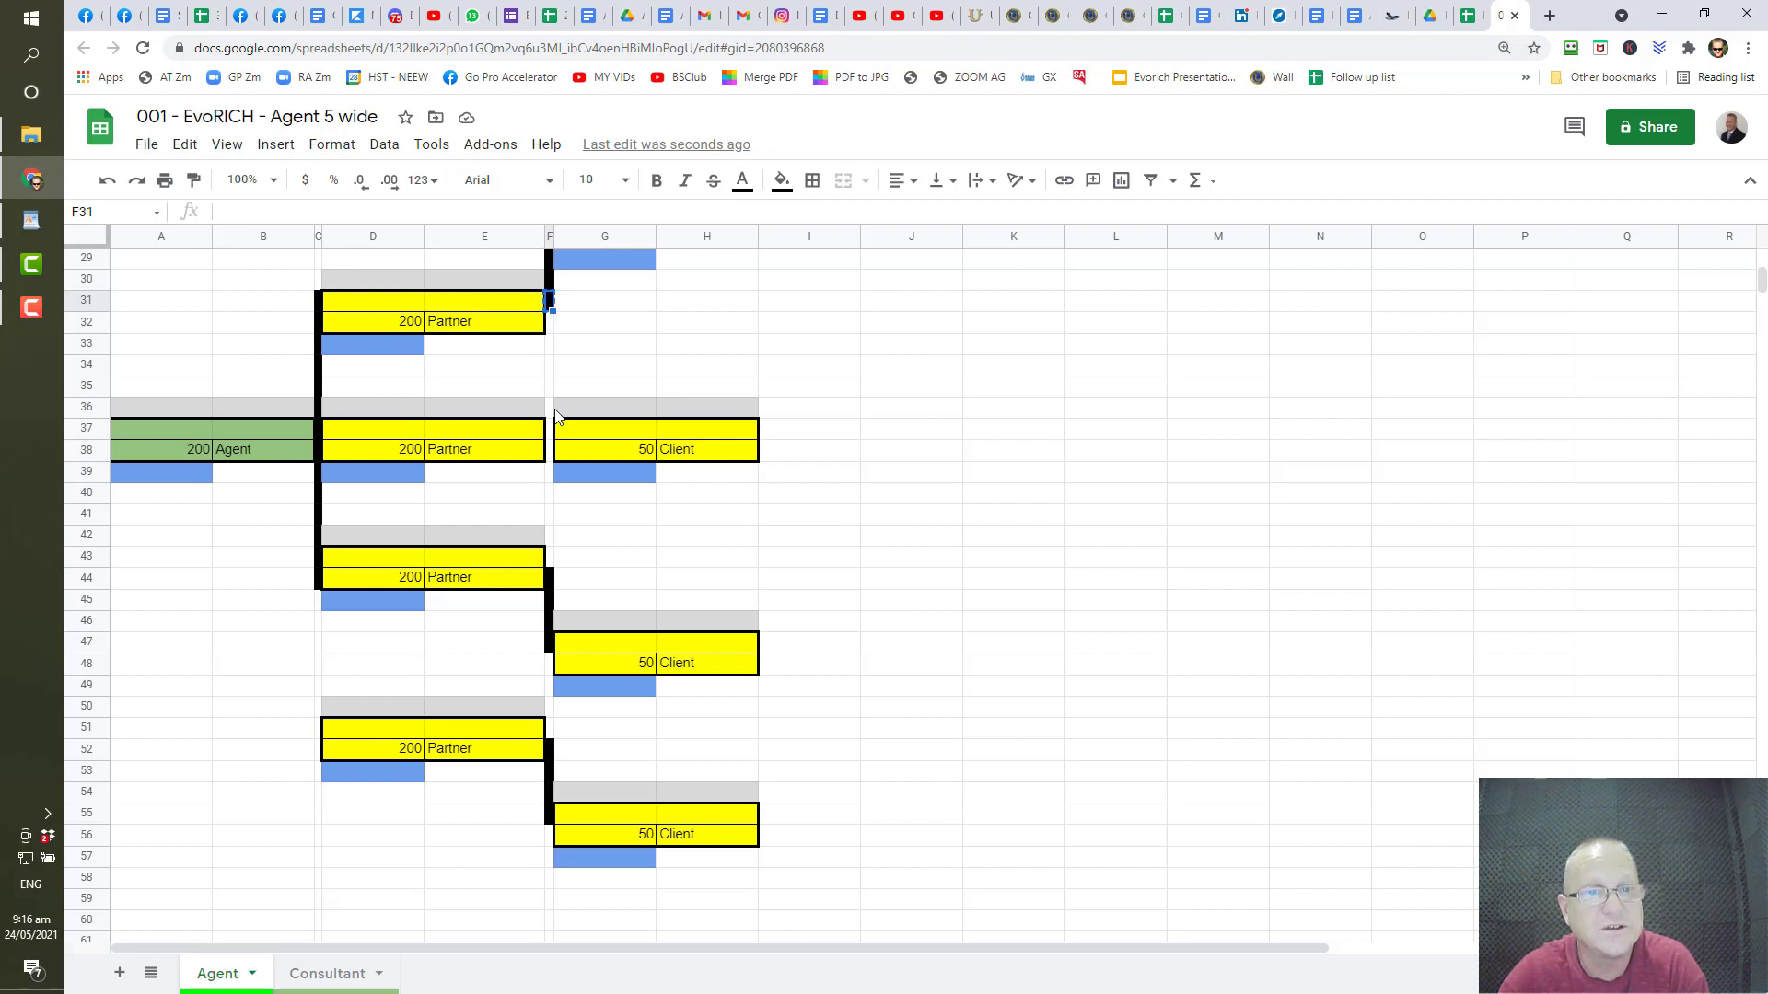
pyautogui.moveTo(550, 435); pyautogui.dragTo(558, 455)
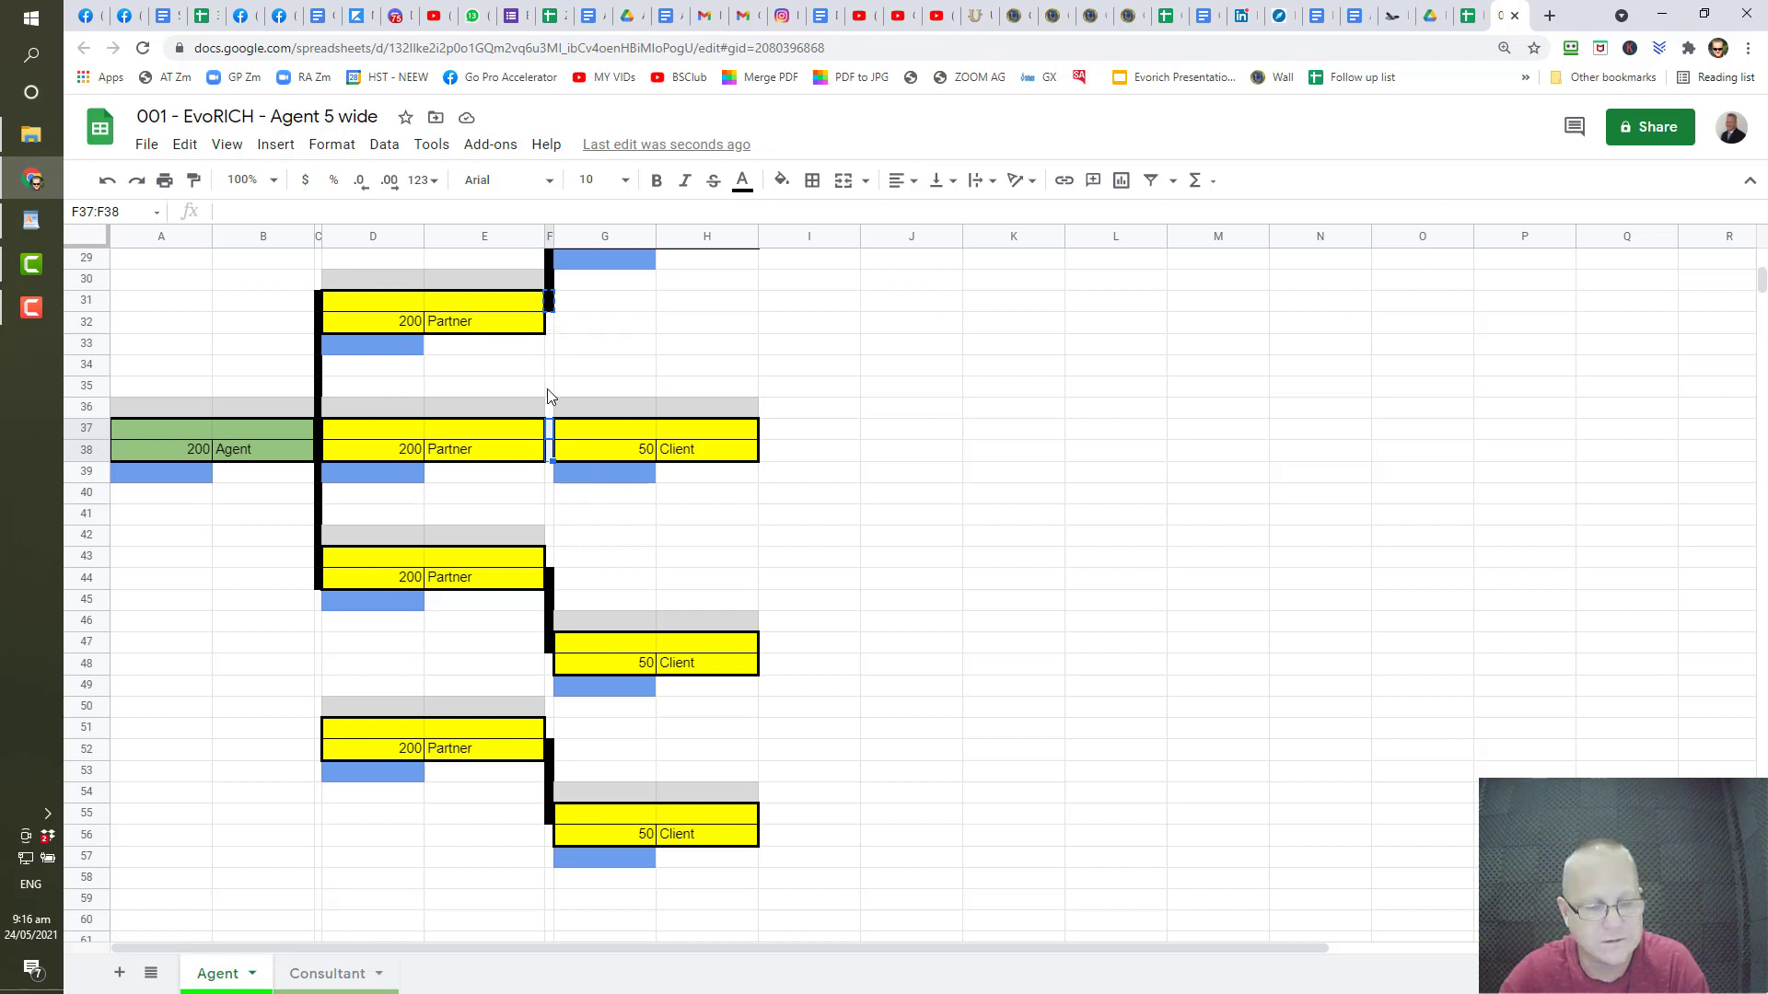
pyautogui.hotkey('ctrl', 'v')
pyautogui.click(880, 557)
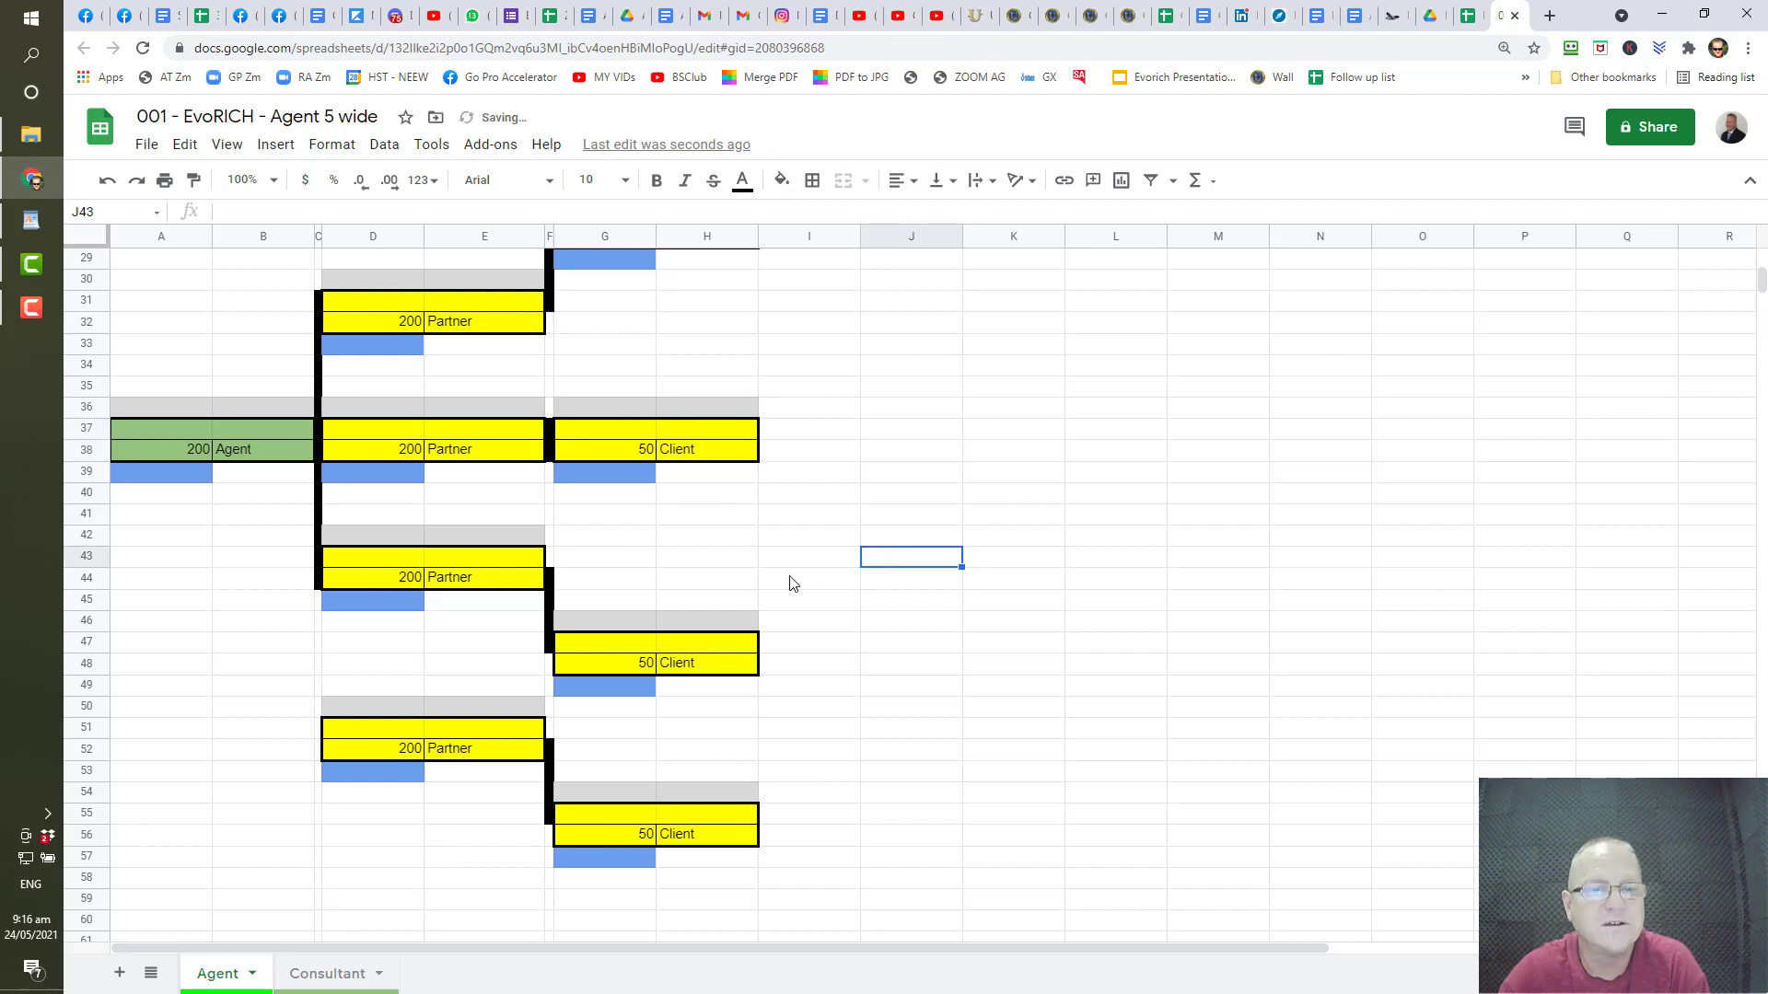
pyautogui.scroll(3, 743, 577)
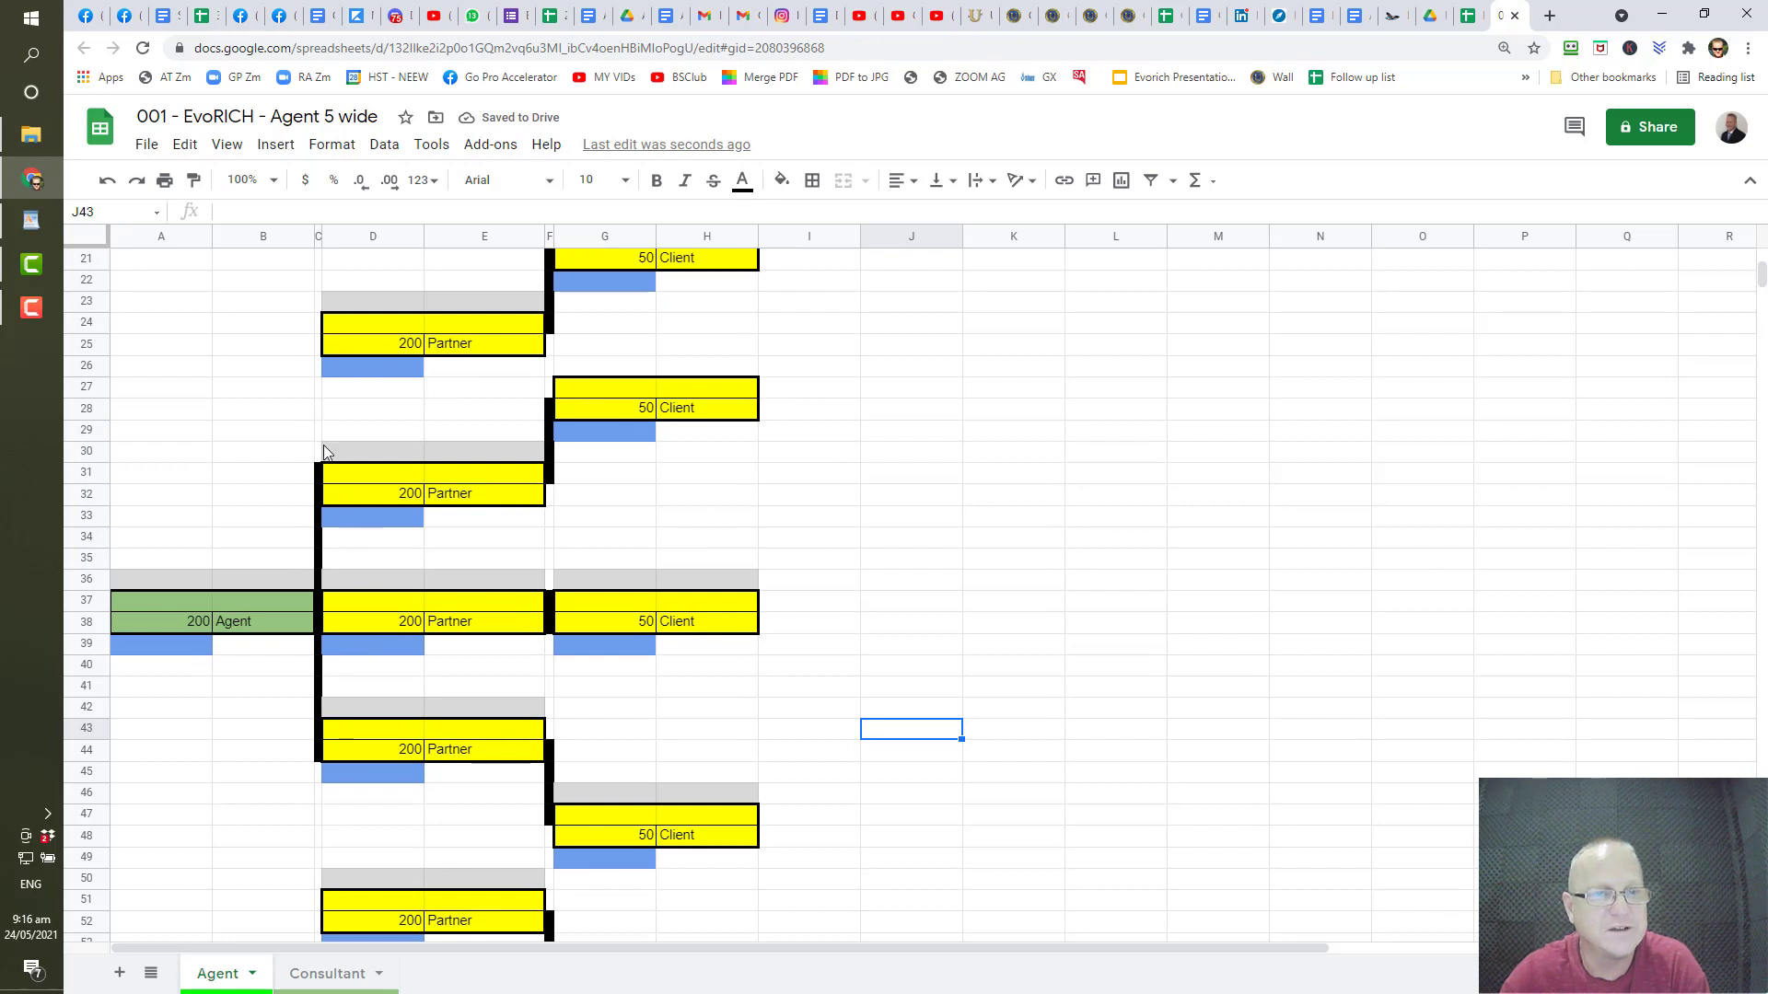
# - Paste the black connector from C31 into C25:C30, reaching the top Partner
pyautogui.click(319, 475)
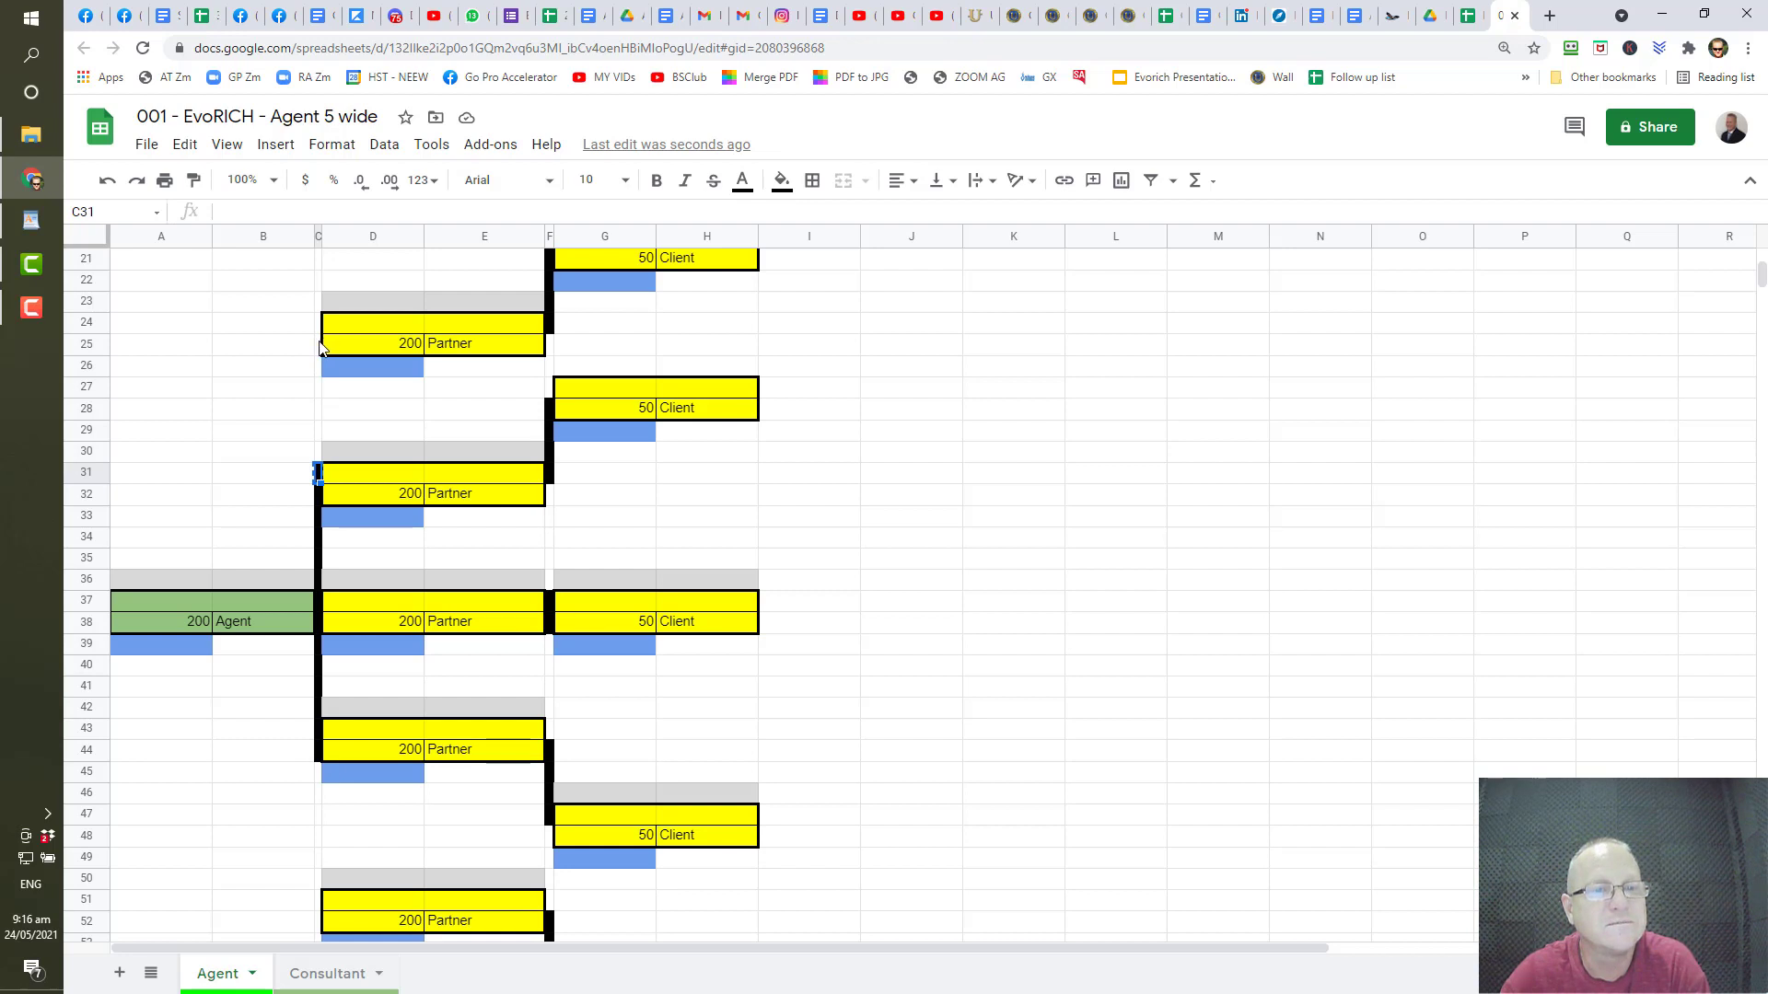
pyautogui.moveTo(319, 348); pyautogui.dragTo(319, 469)
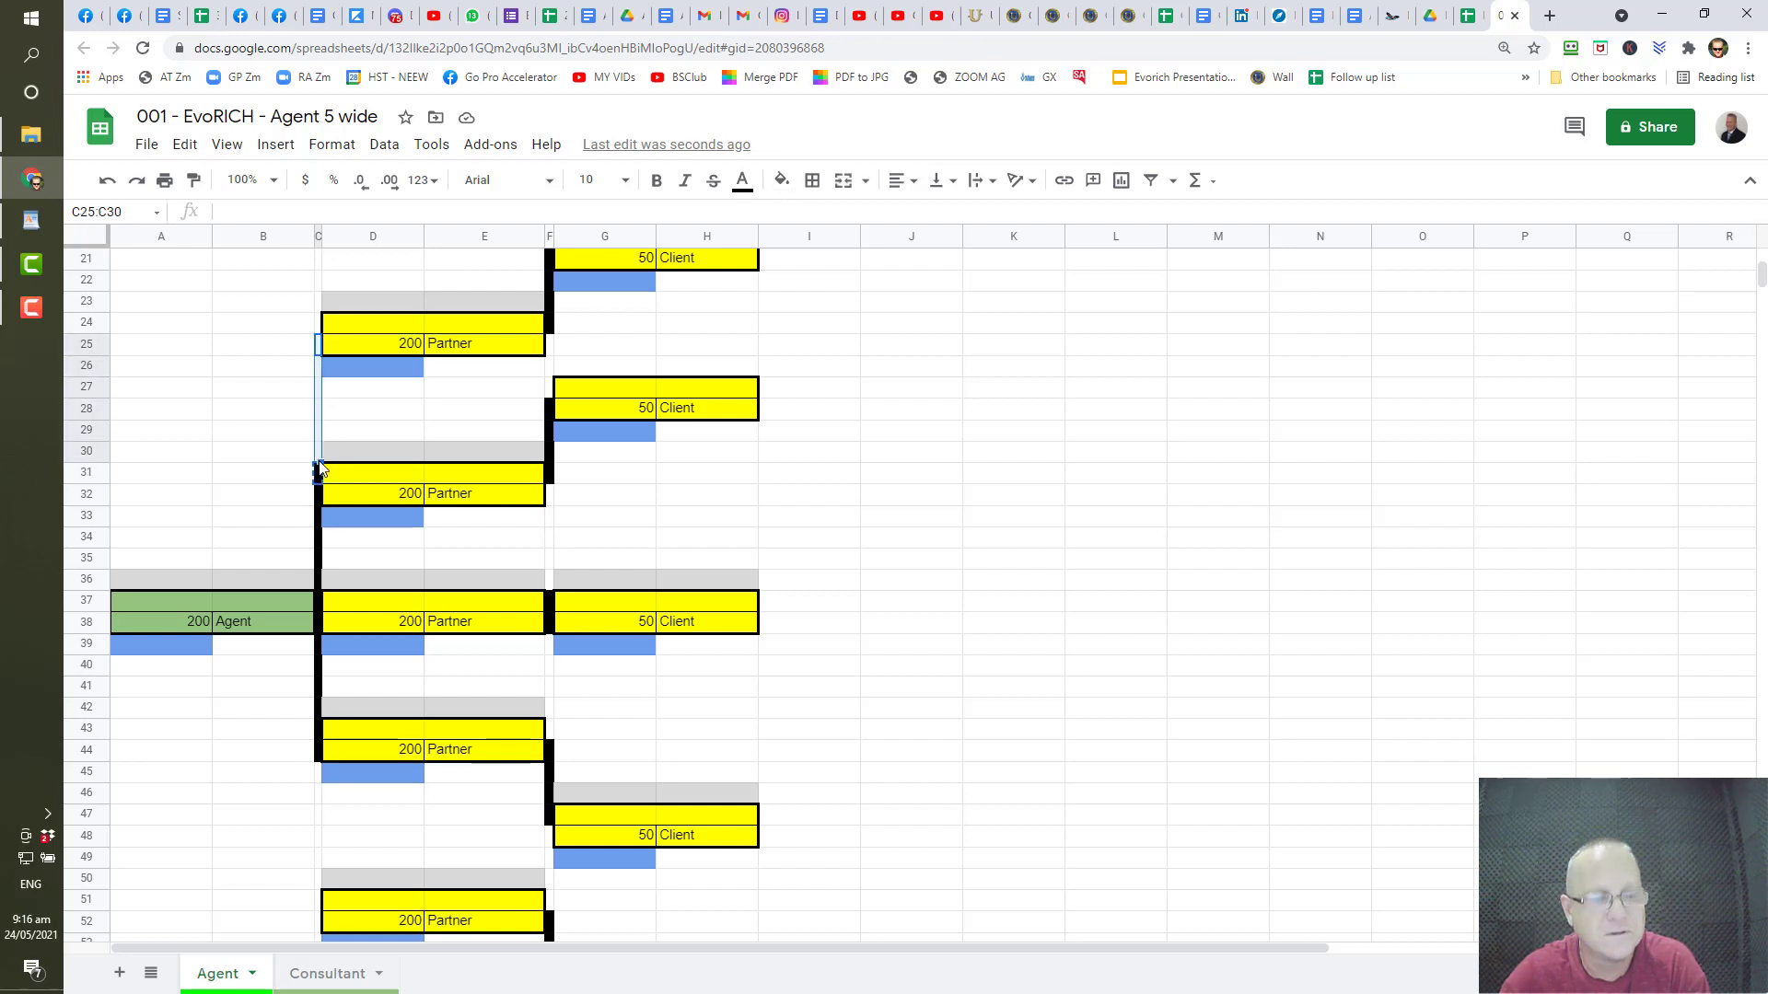
pyautogui.hotkey('ctrl', 'v')
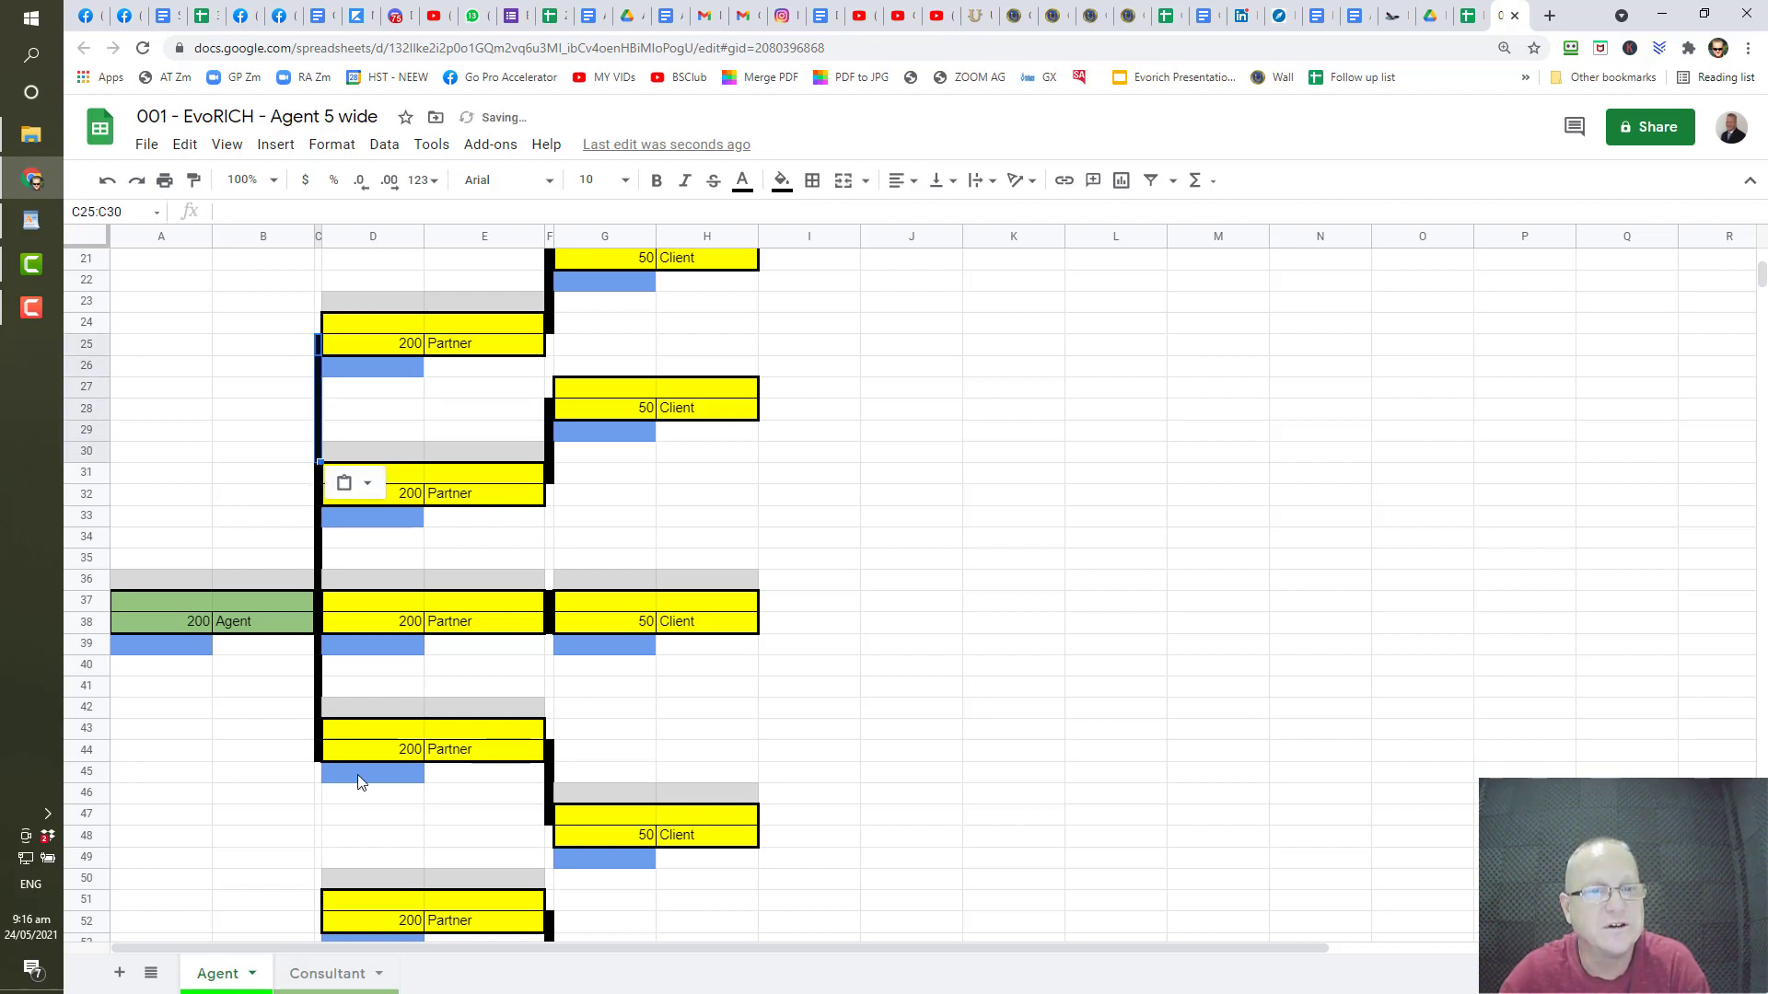
pyautogui.scroll(-2, 364, 783)
# - Paste the connector from C44 into C45:C51, reaching the bottom Partner
pyautogui.click(312, 644)
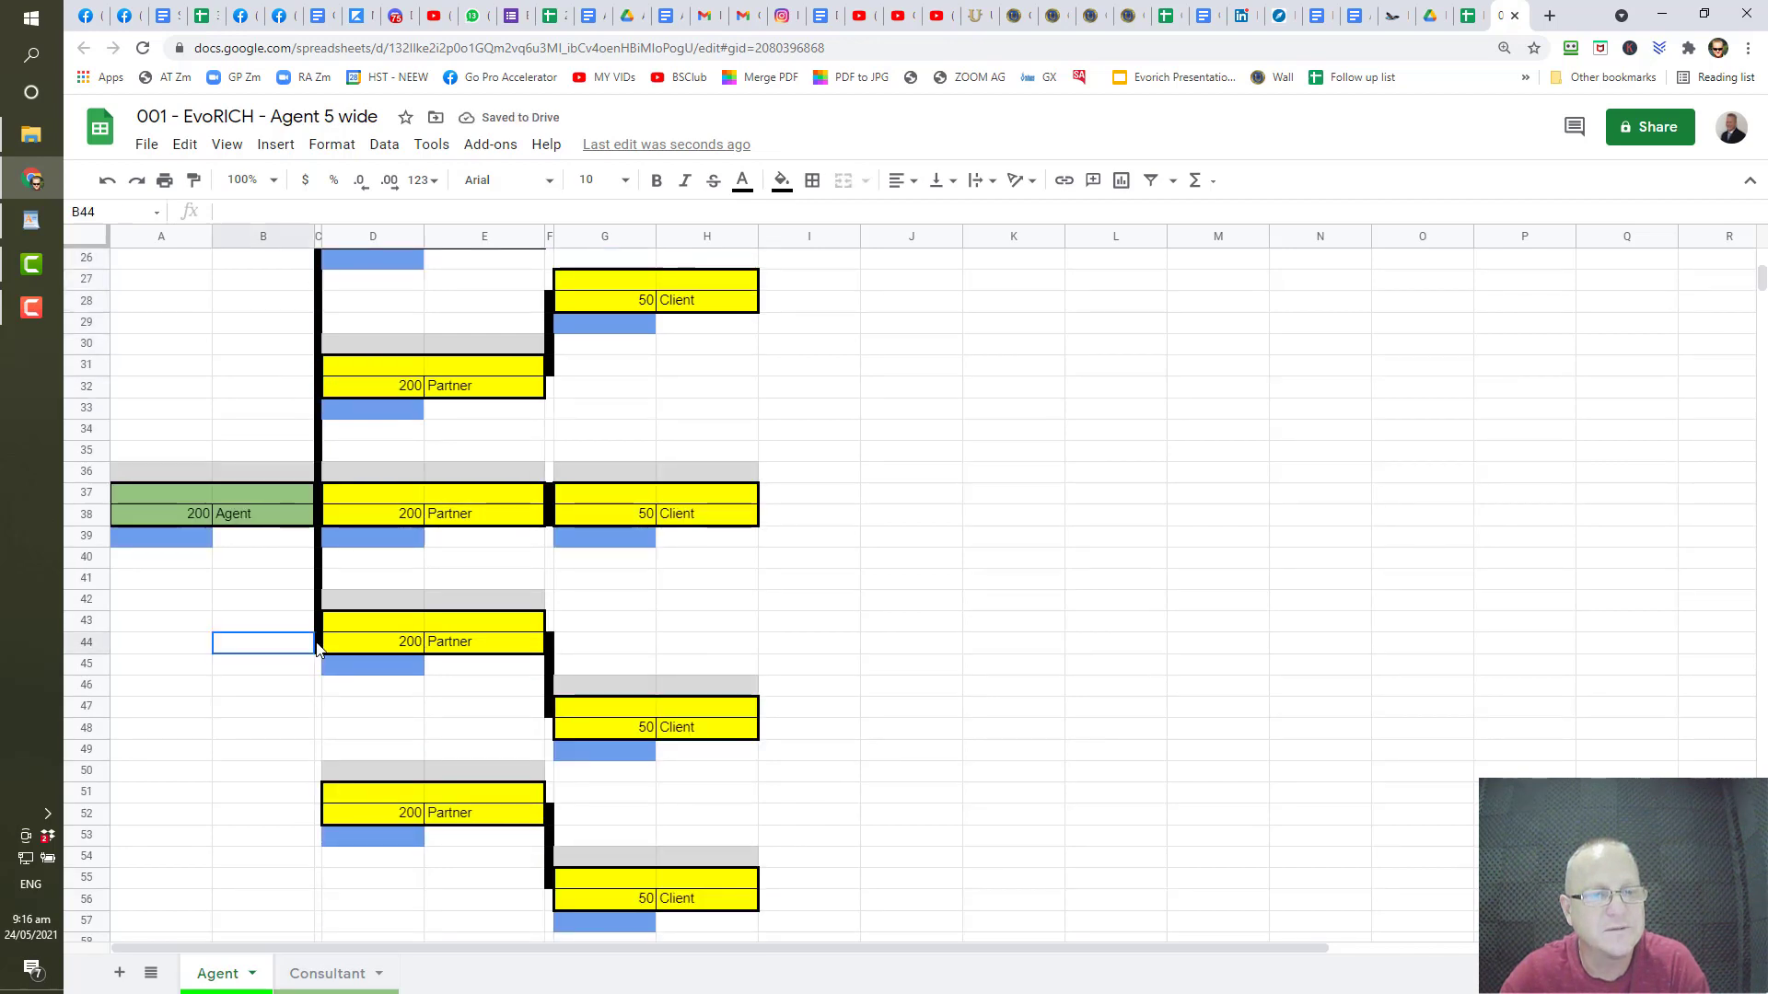
pyautogui.click(318, 645)
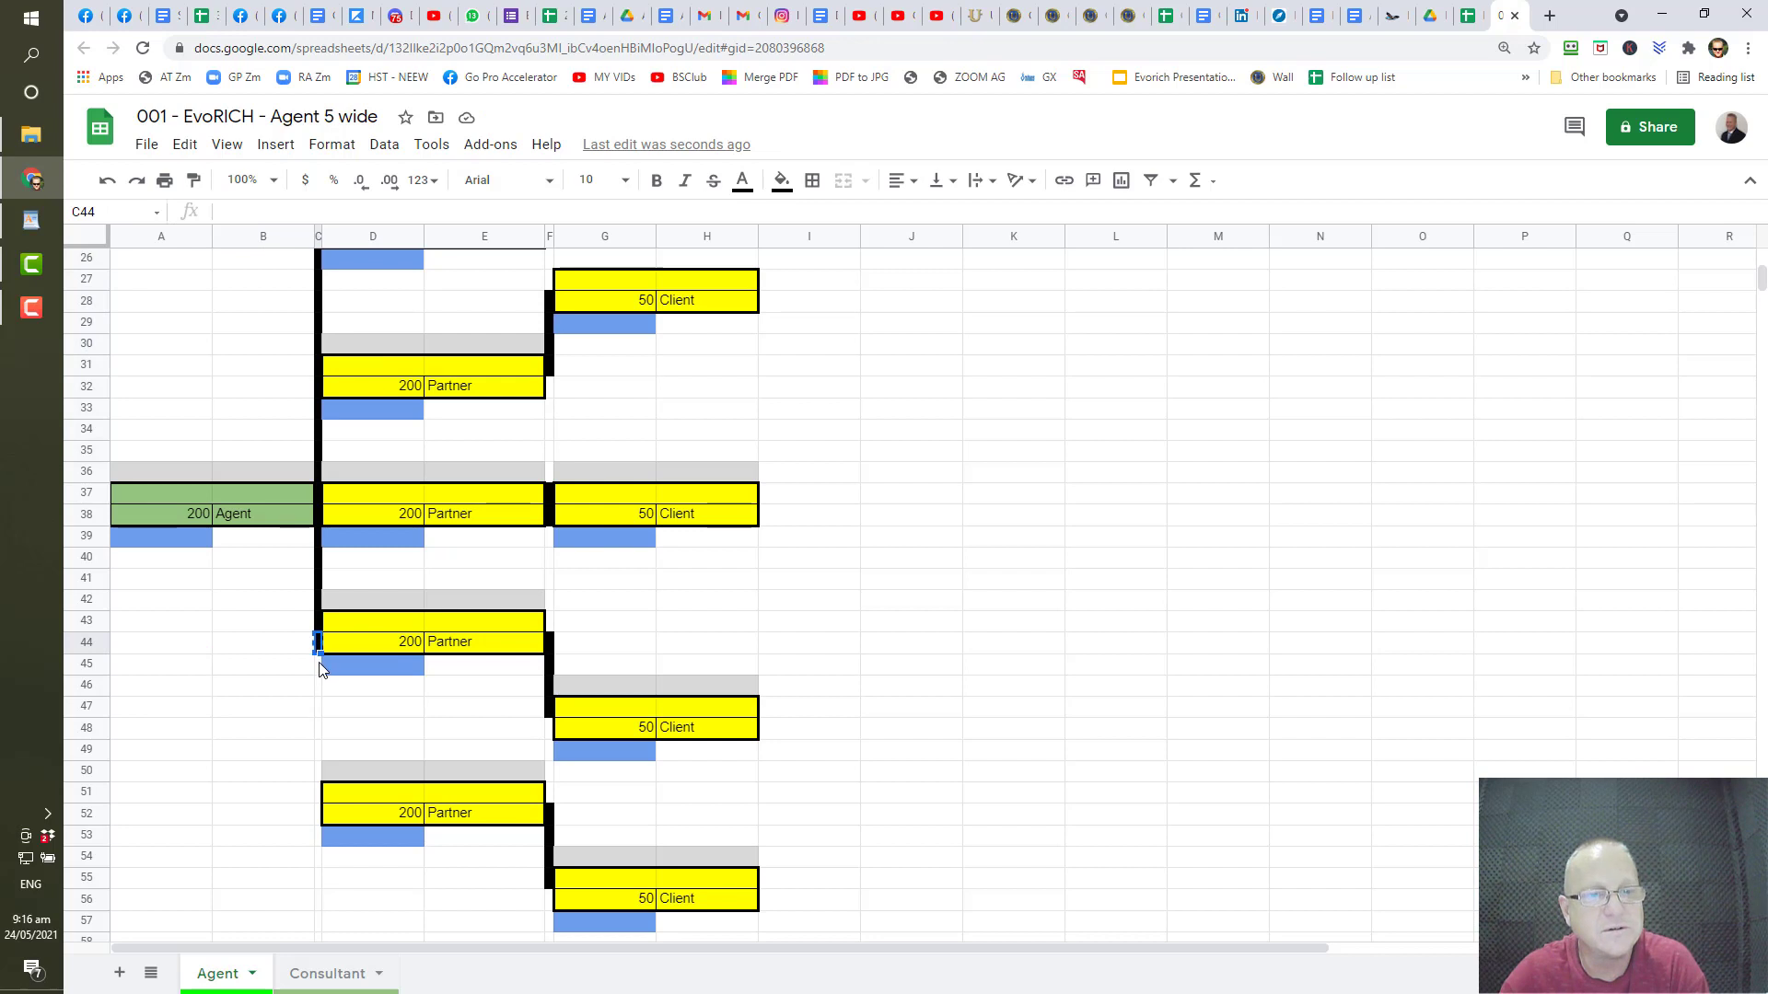
pyautogui.moveTo(322, 670); pyautogui.dragTo(321, 799)
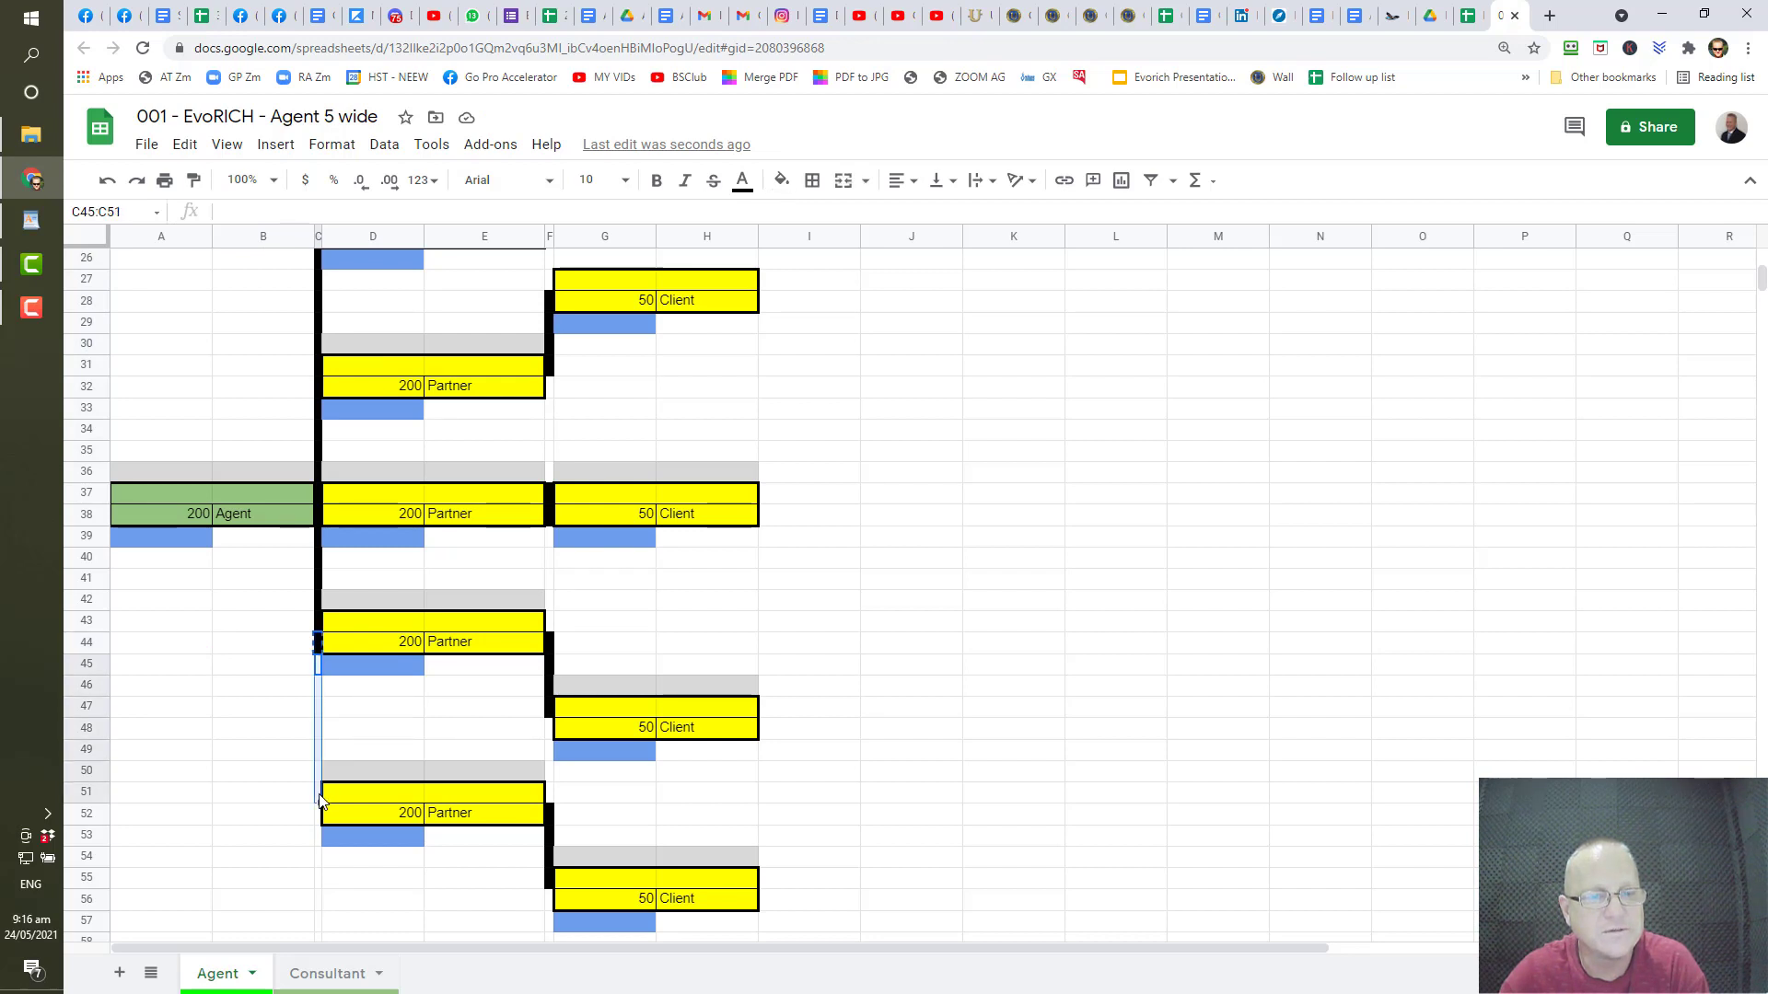
pyautogui.hotkey('ctrl', 'v')
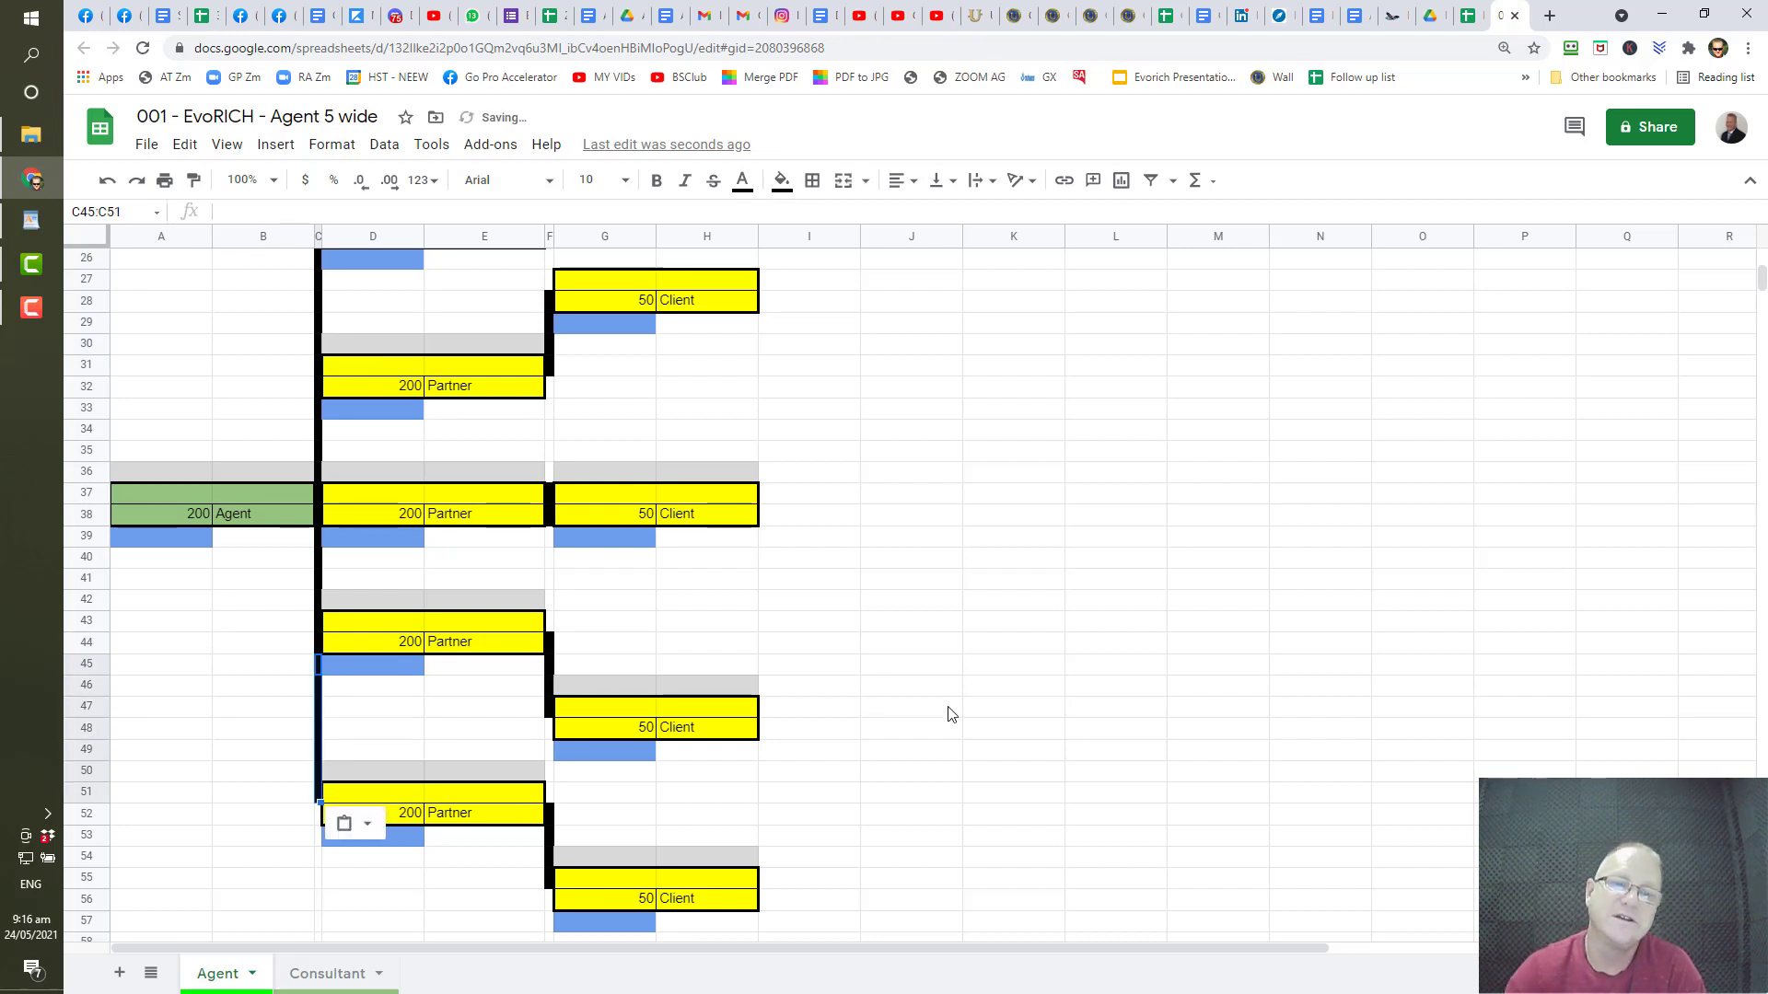
pyautogui.scroll(1, 952, 714)
pyautogui.scroll(2, 948, 715)
pyautogui.scroll(-3, 939, 728)
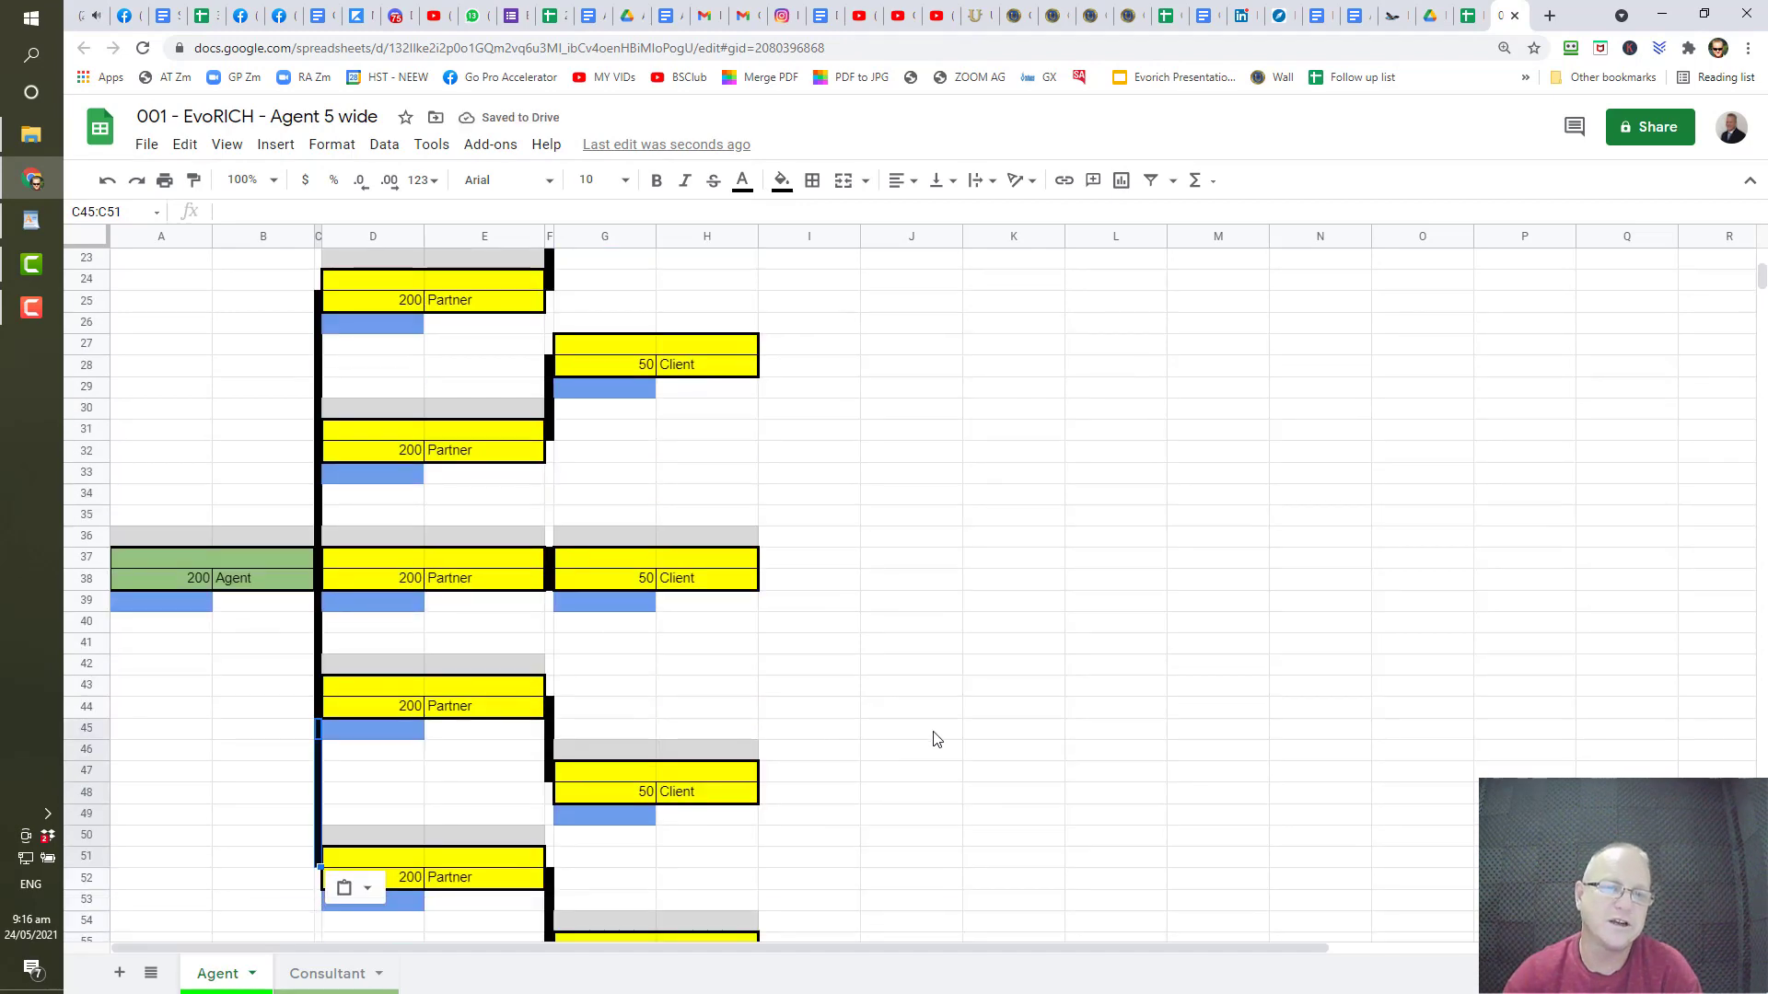
pyautogui.scroll(1, 935, 737)
pyautogui.scroll(-2, 405, 415)
pyautogui.scroll(2, 373, 440)
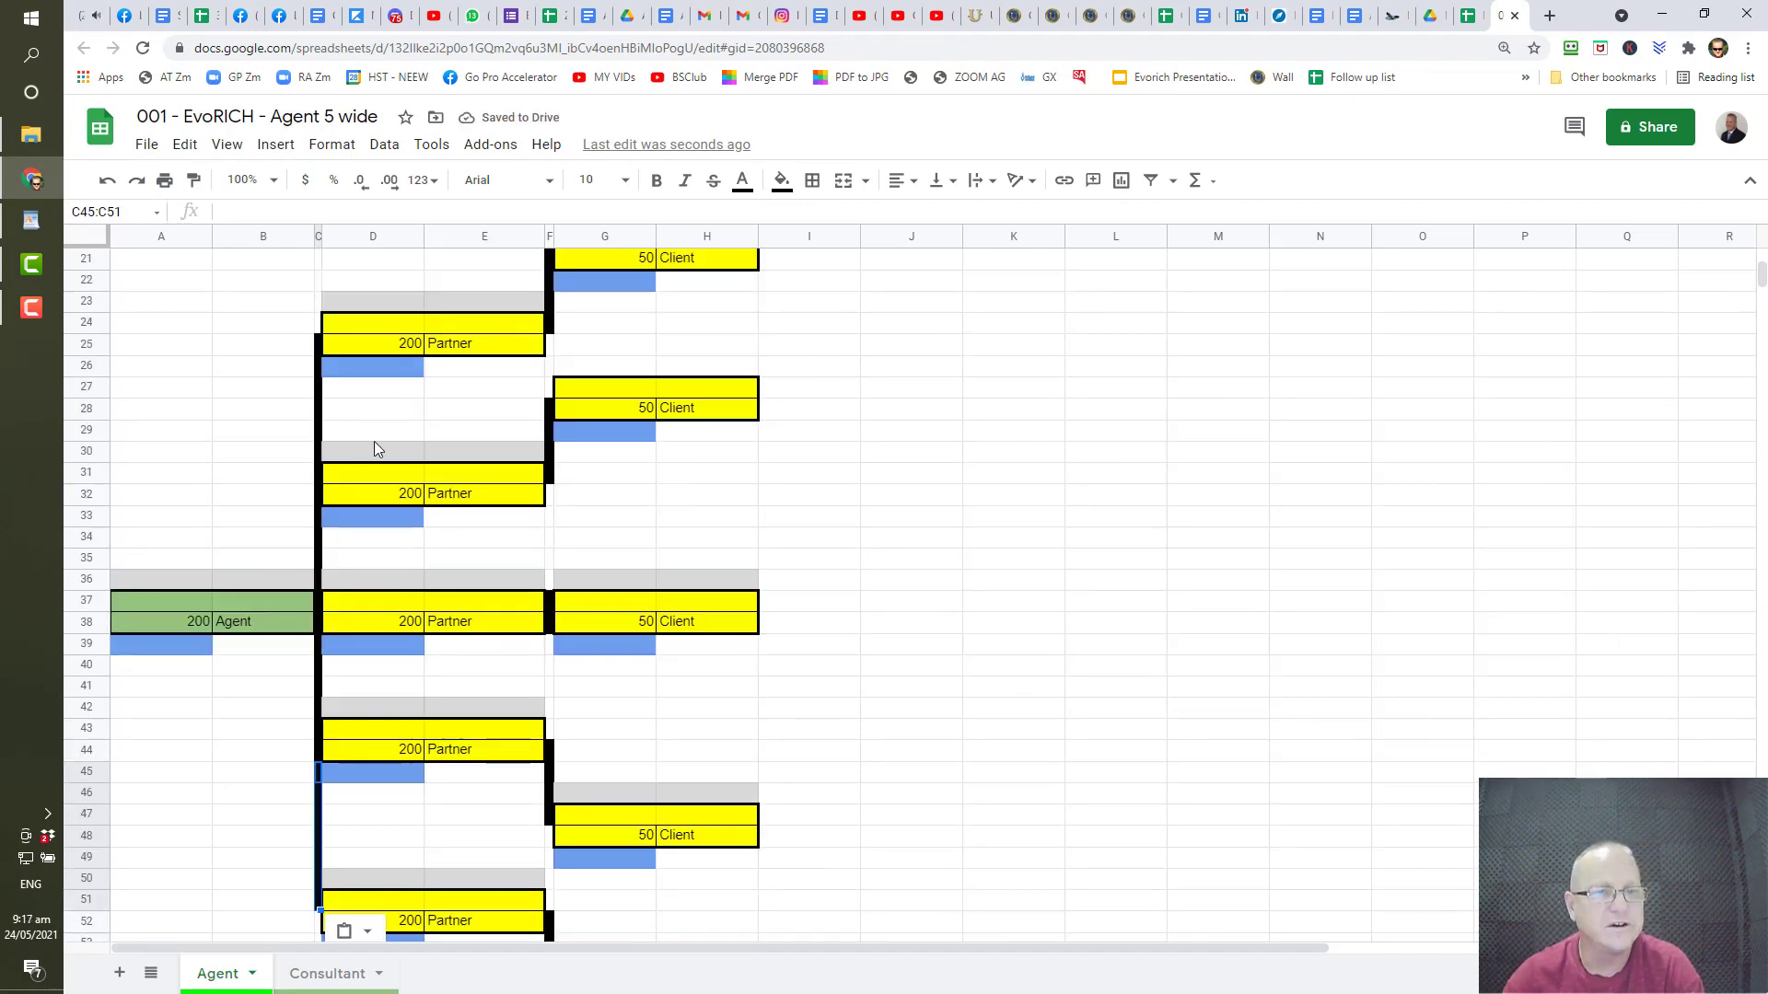
pyautogui.click(404, 350)
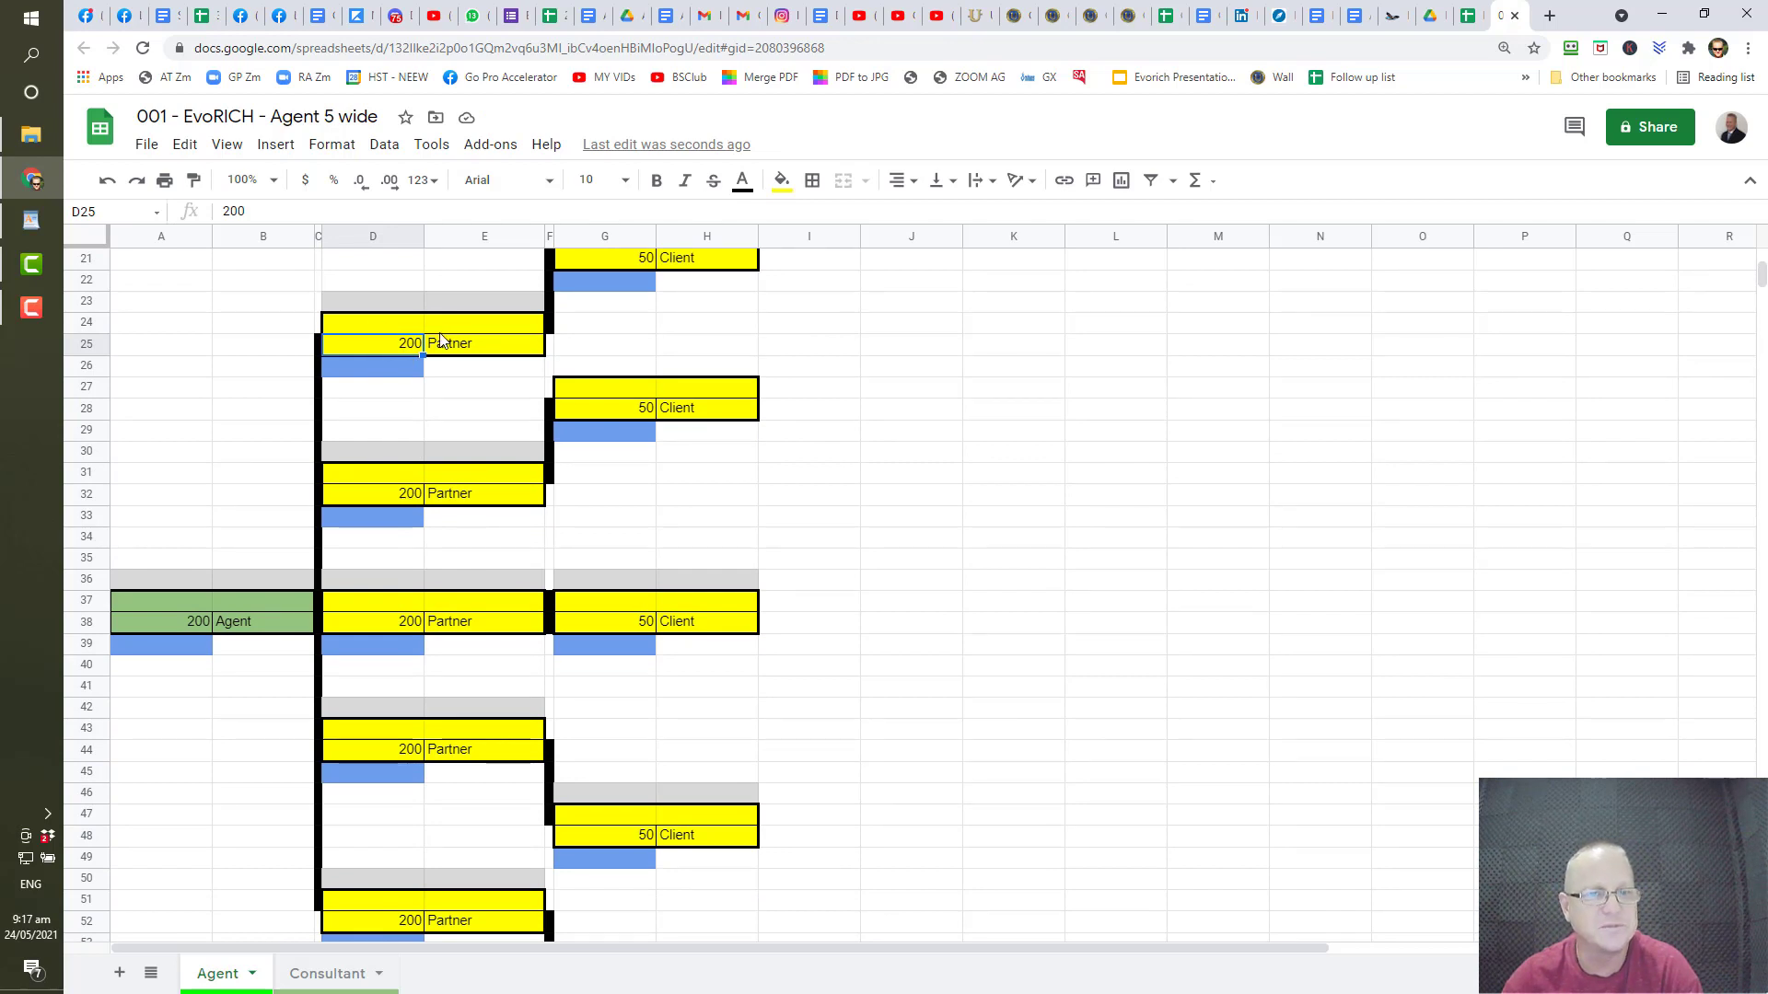
pyautogui.scroll(2, 440, 502)
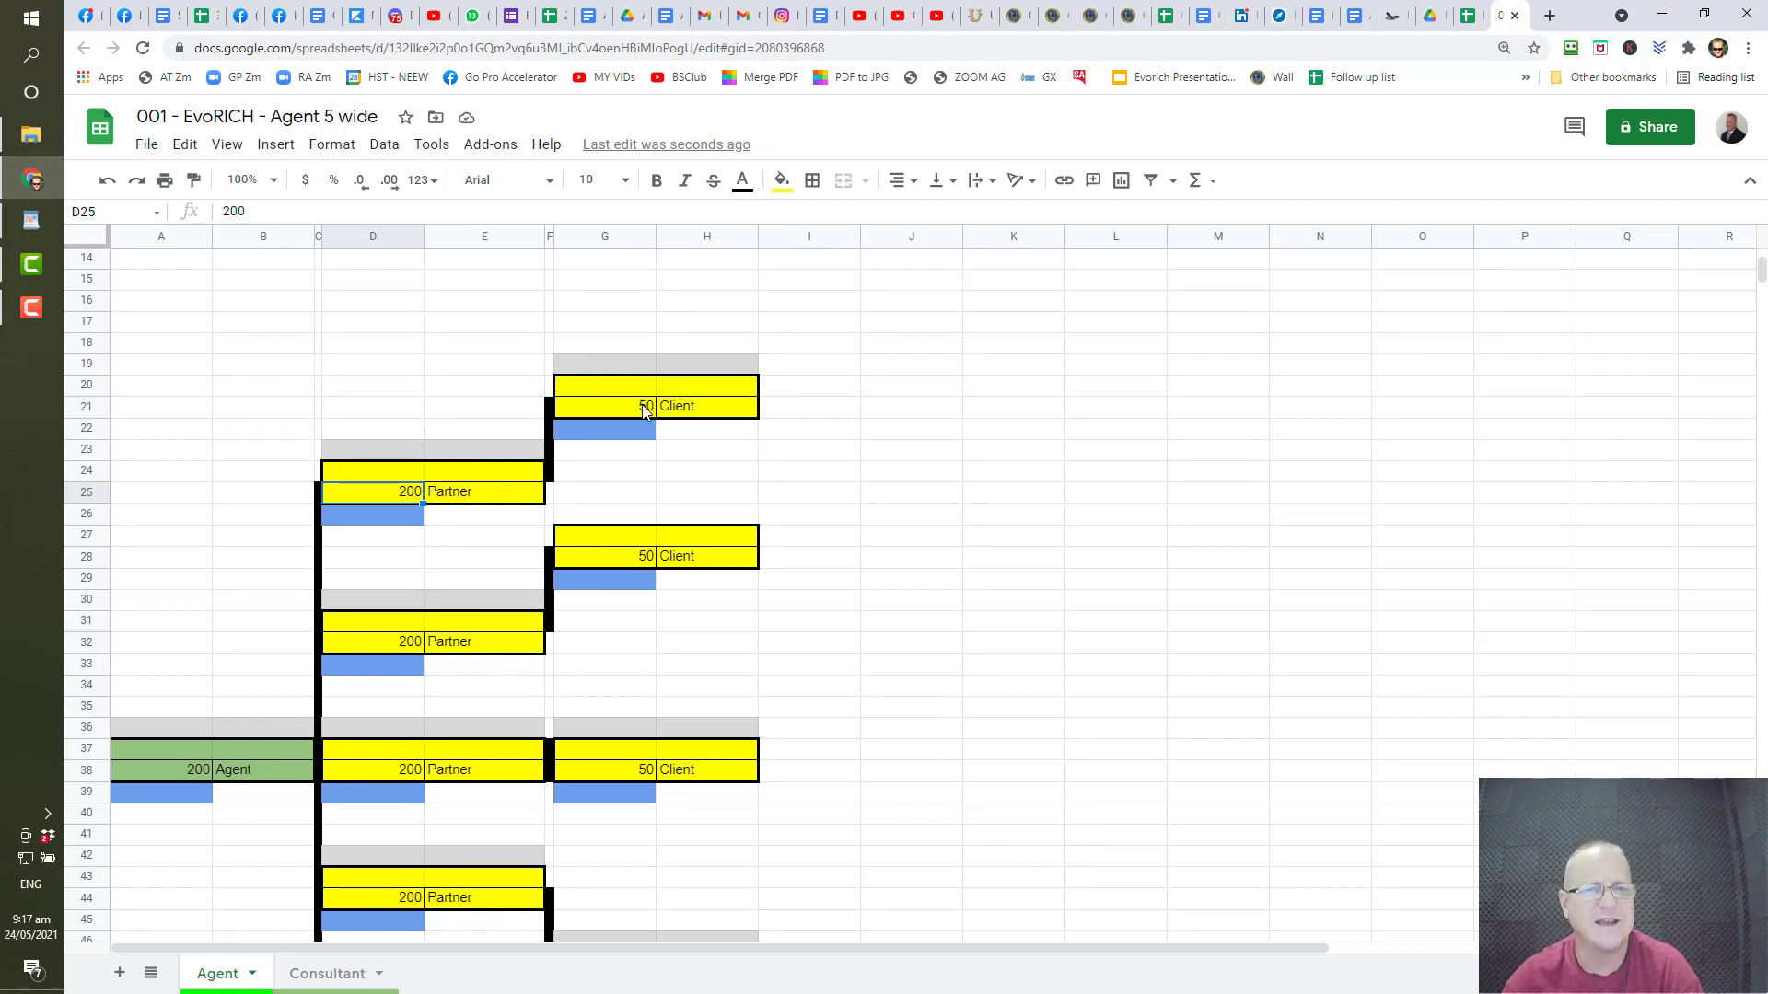
pyautogui.scroll(-4, 643, 411)
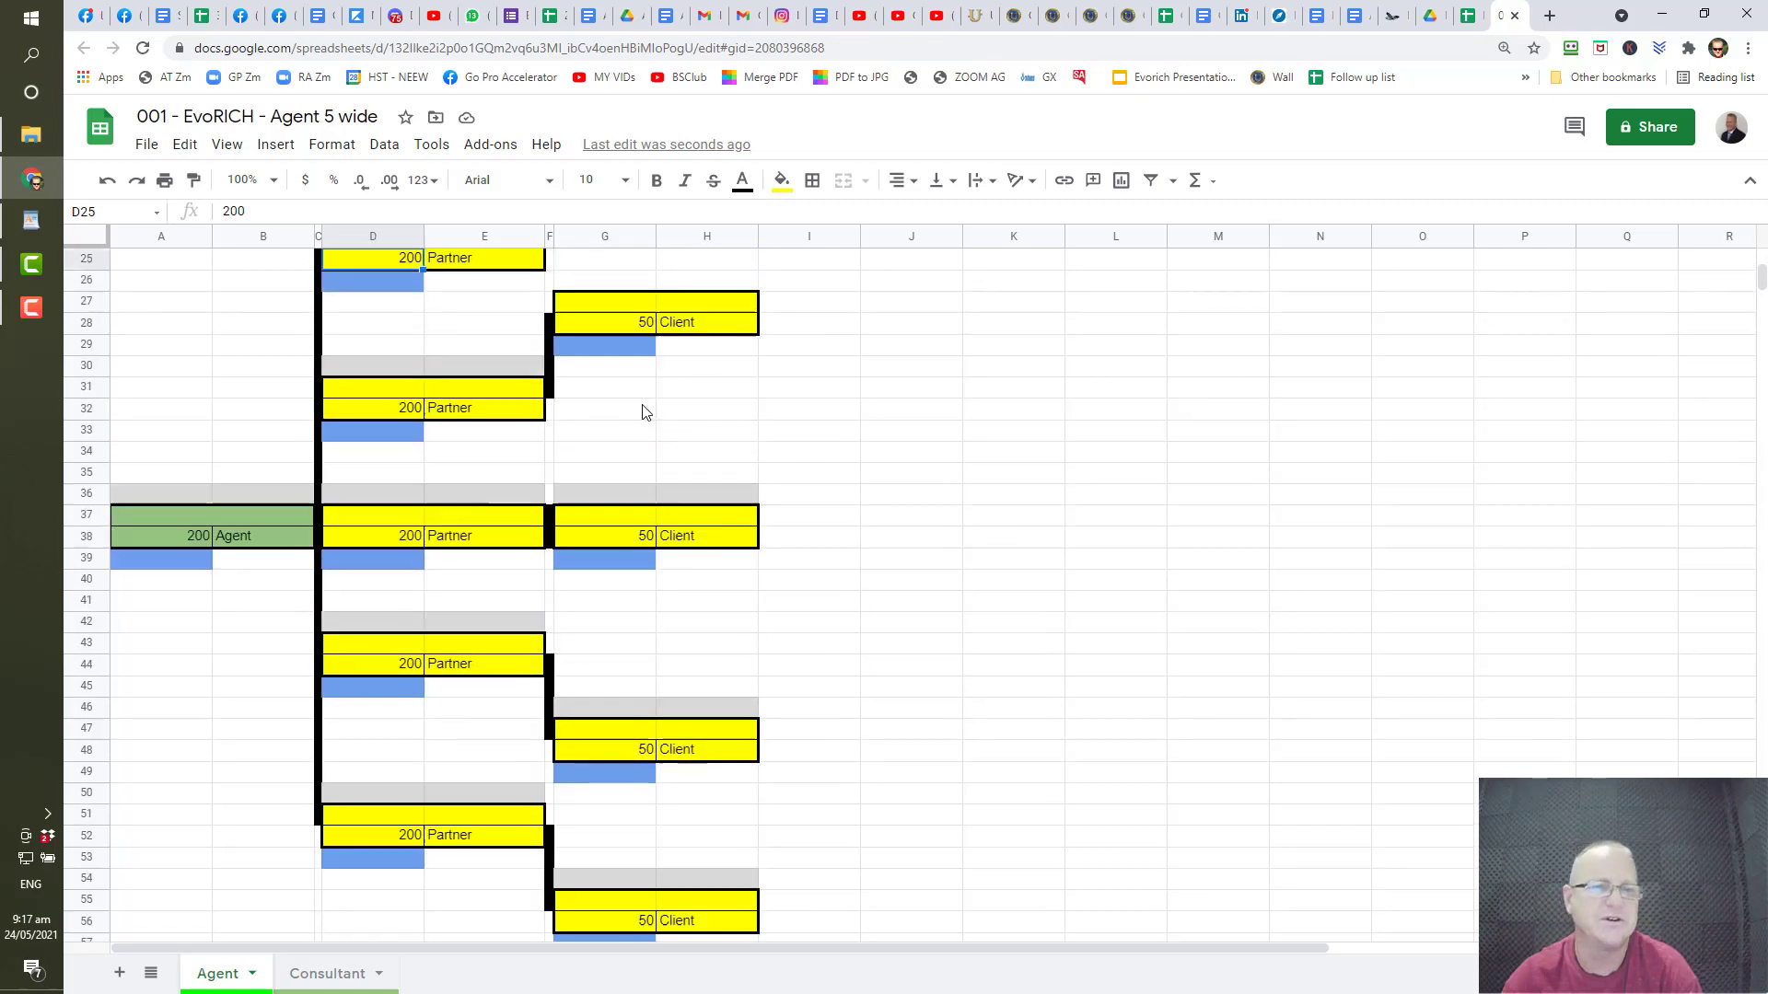
pyautogui.scroll(5, 642, 411)
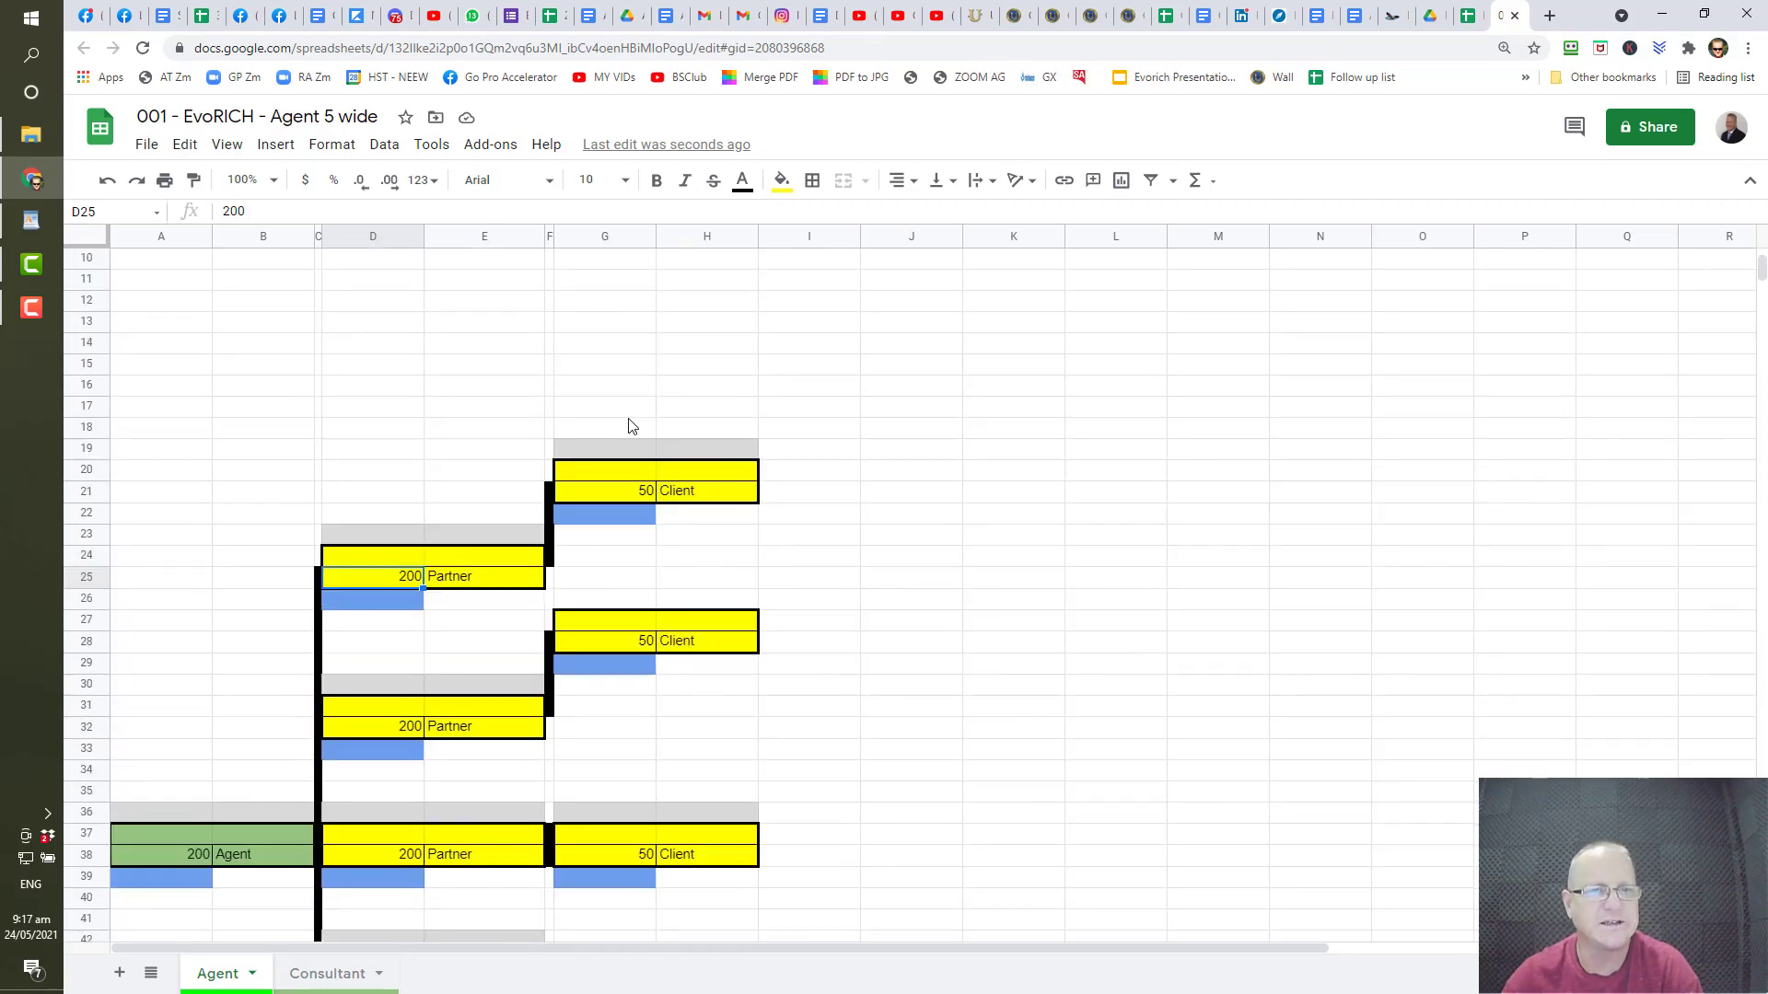
pyautogui.scroll(3, 631, 426)
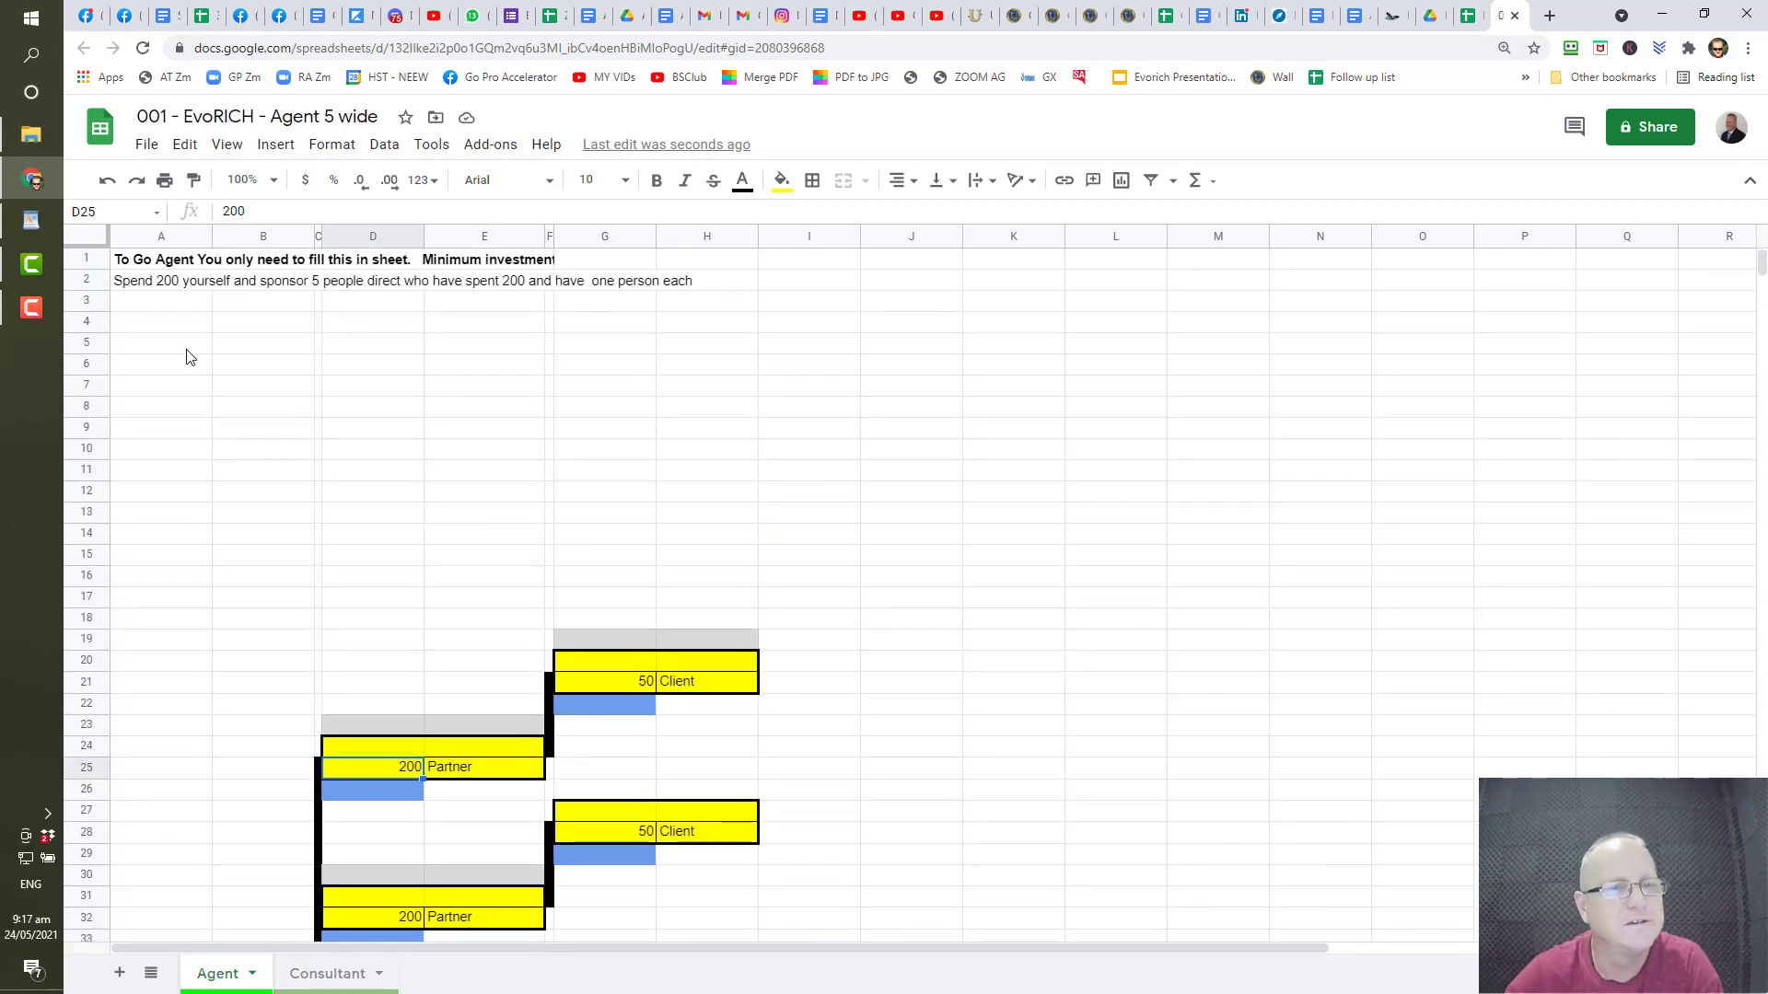
# - Enter 'Once this is complete youget a $350 bonus :)' in cell A3
pyautogui.click(180, 306)
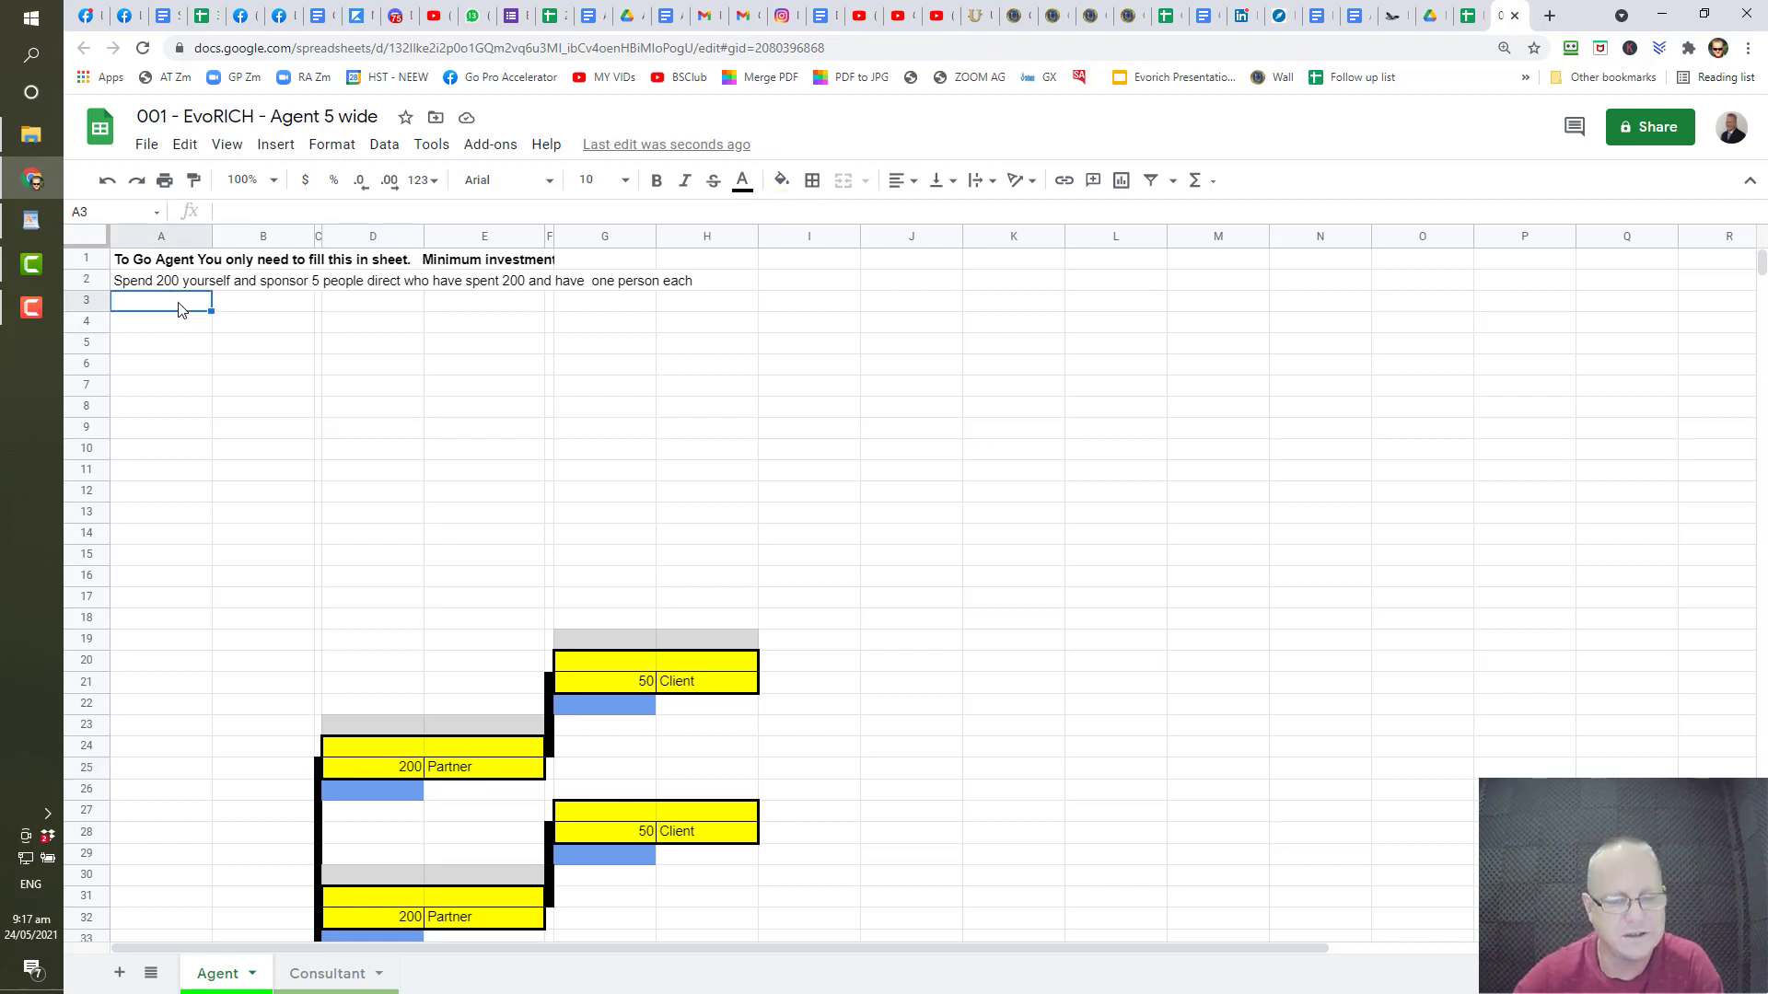
pyautogui.write('Once th')
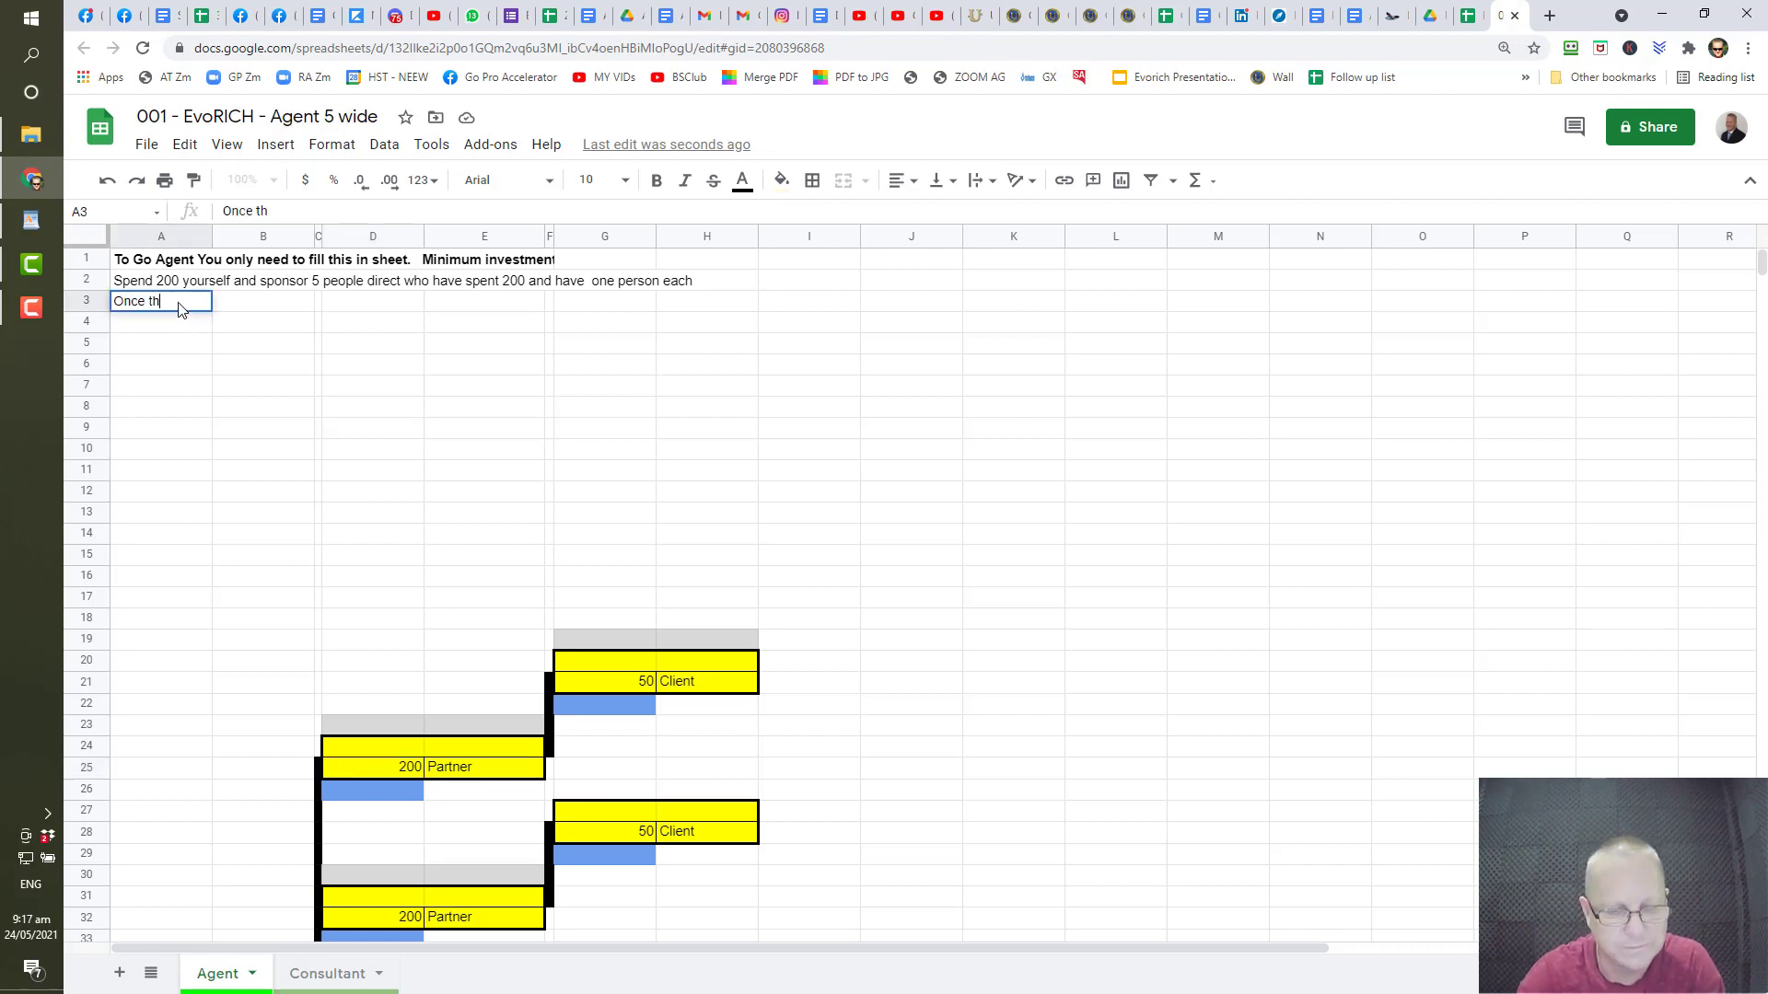
pyautogui.write('is is complete youget a')
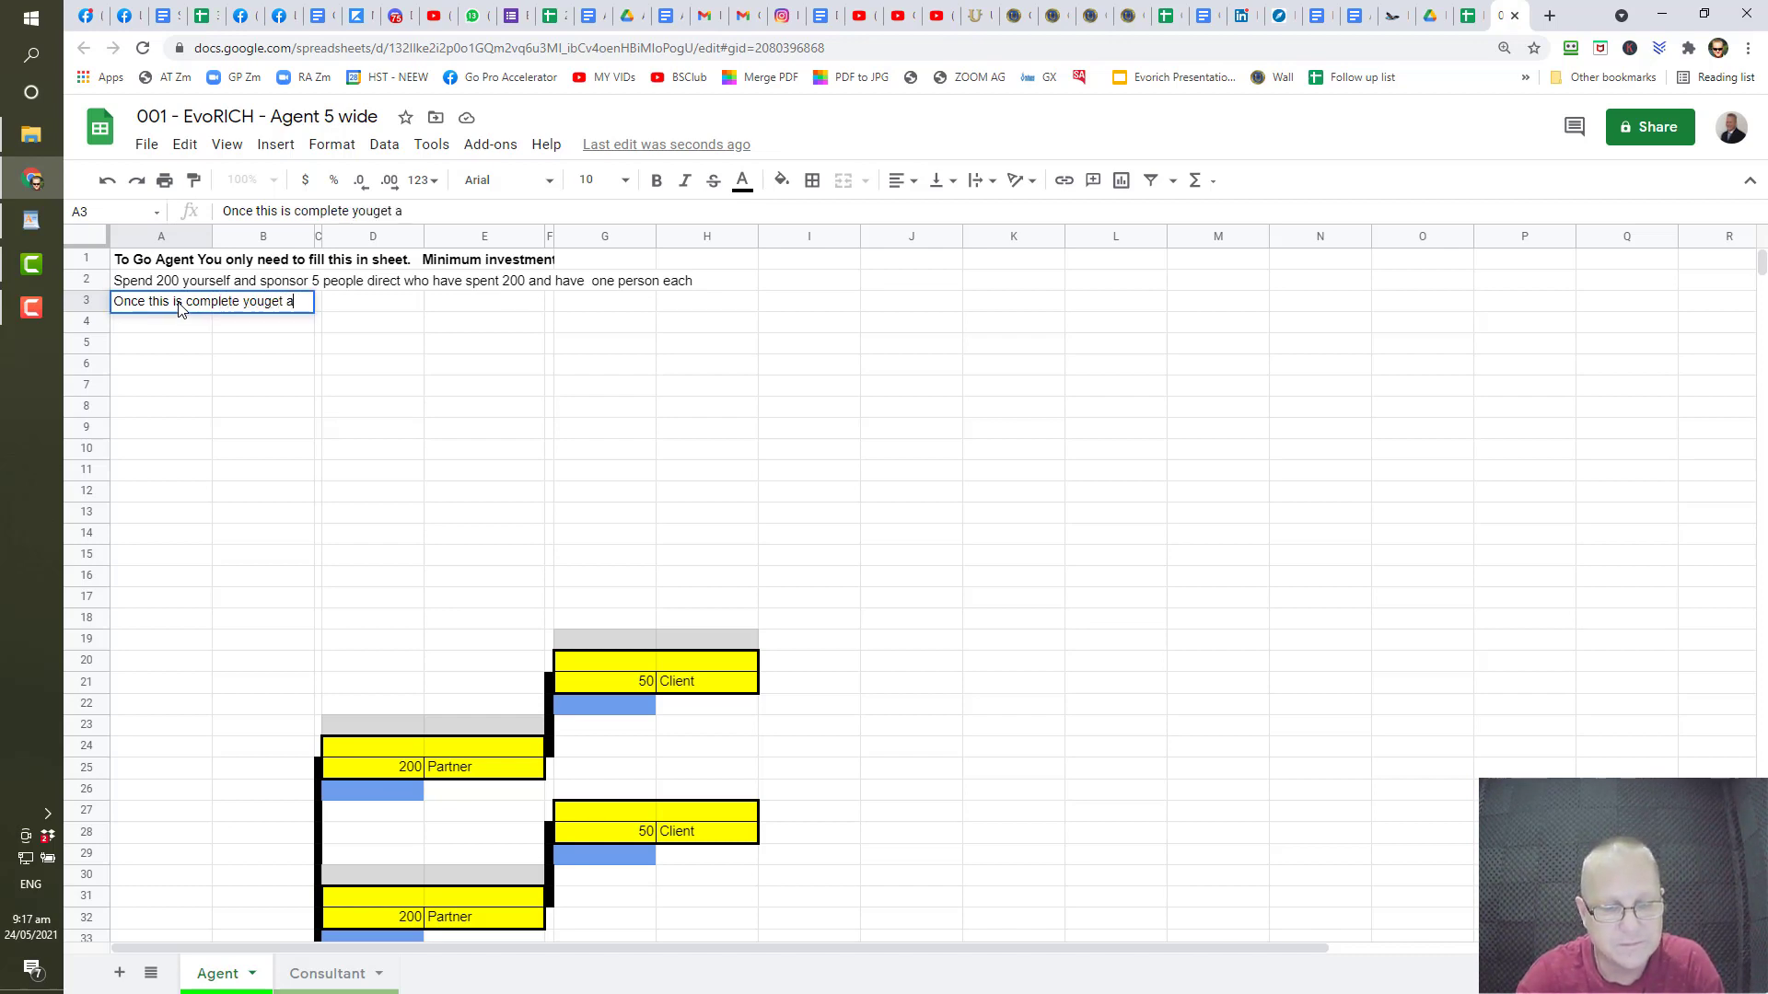
pyautogui.write(' $350')
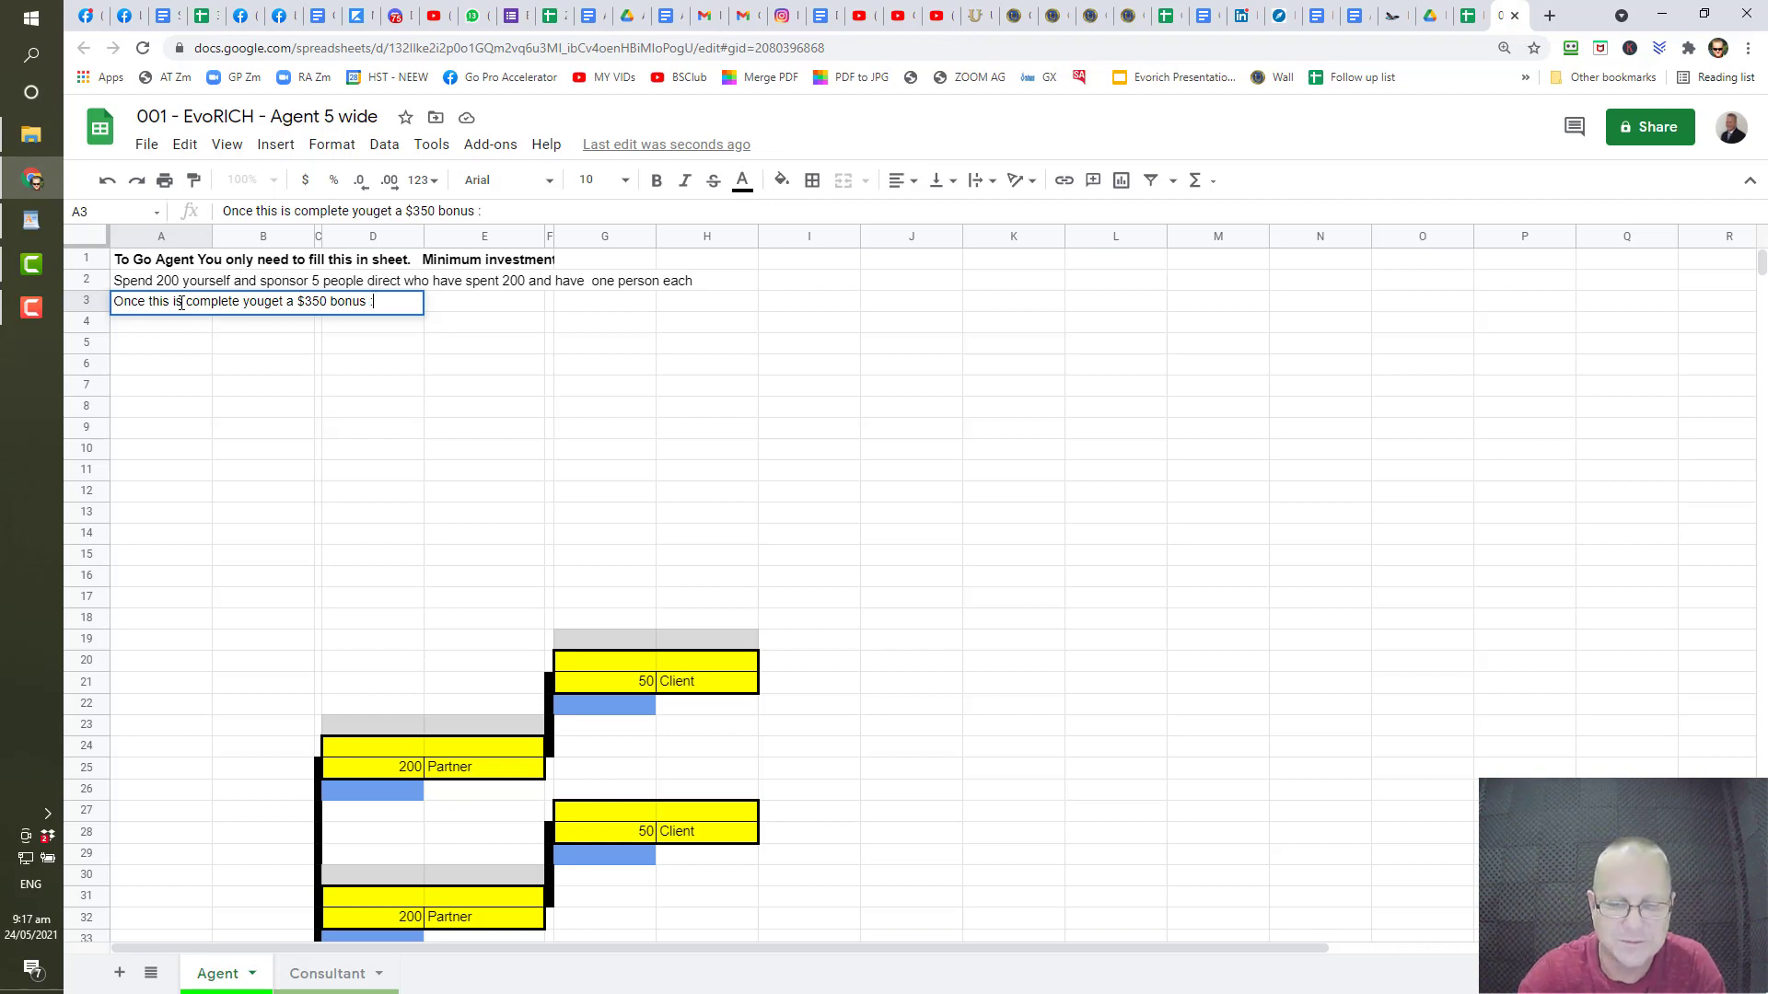
pyautogui.write('bonus :)')
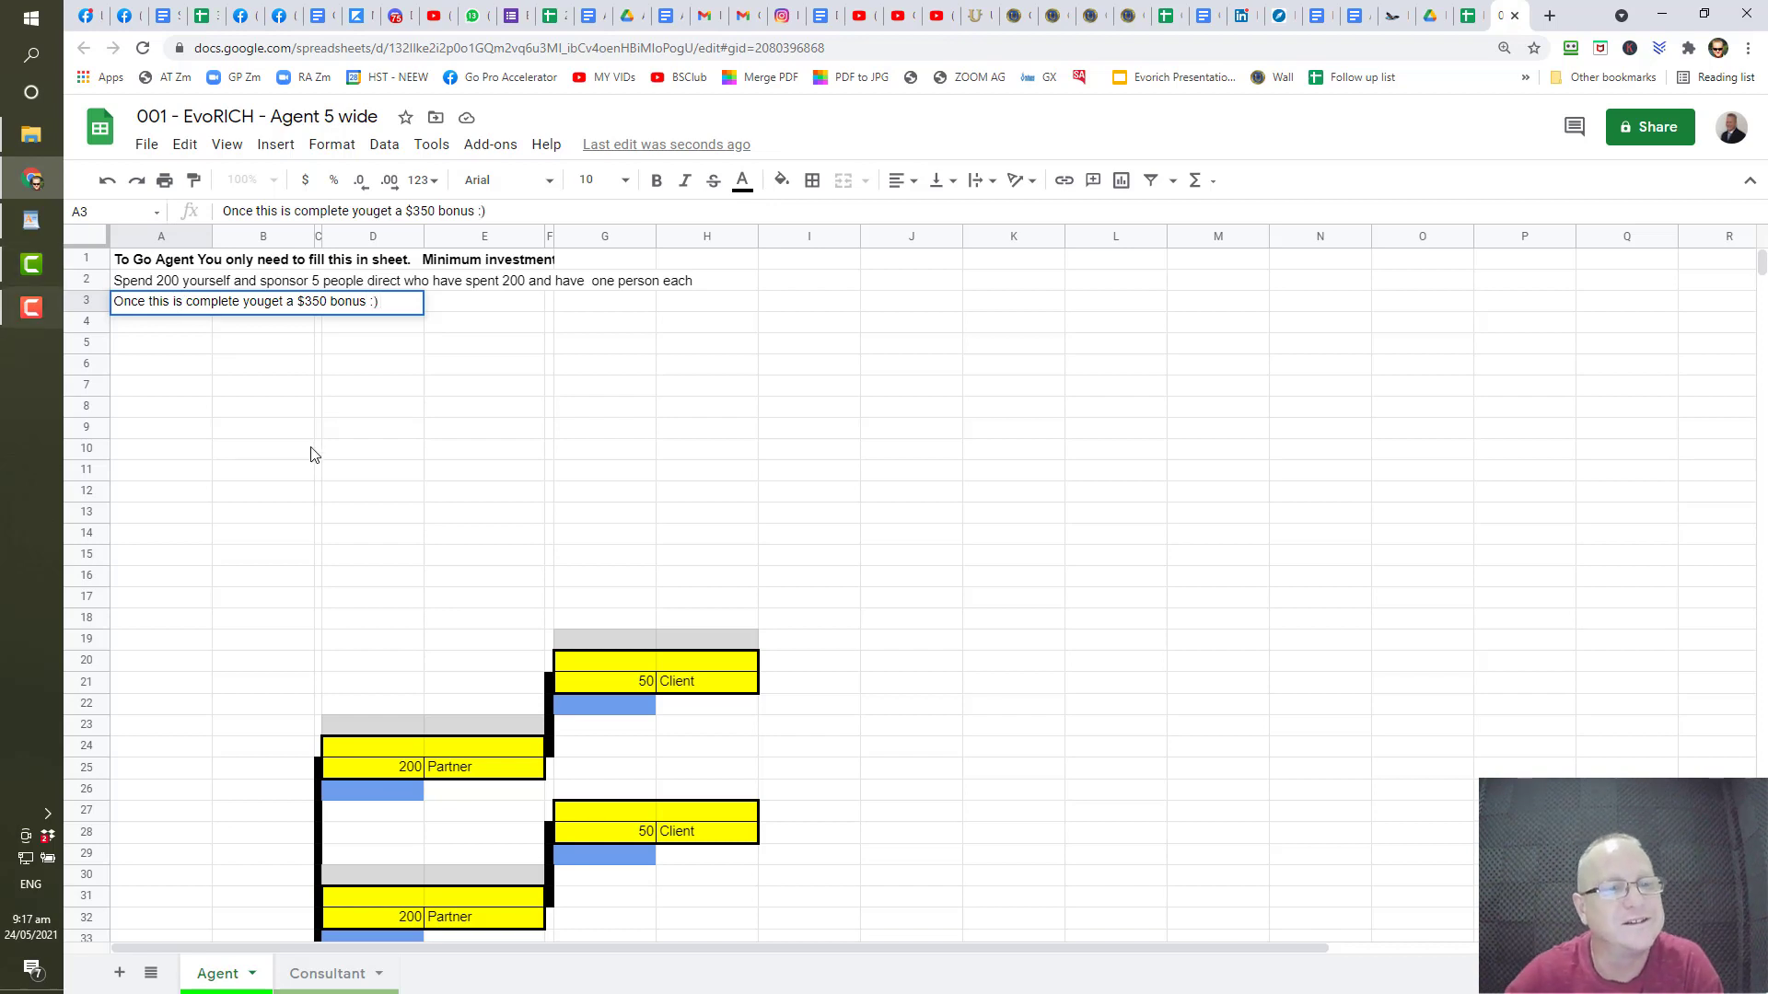
pyautogui.click(321, 454)
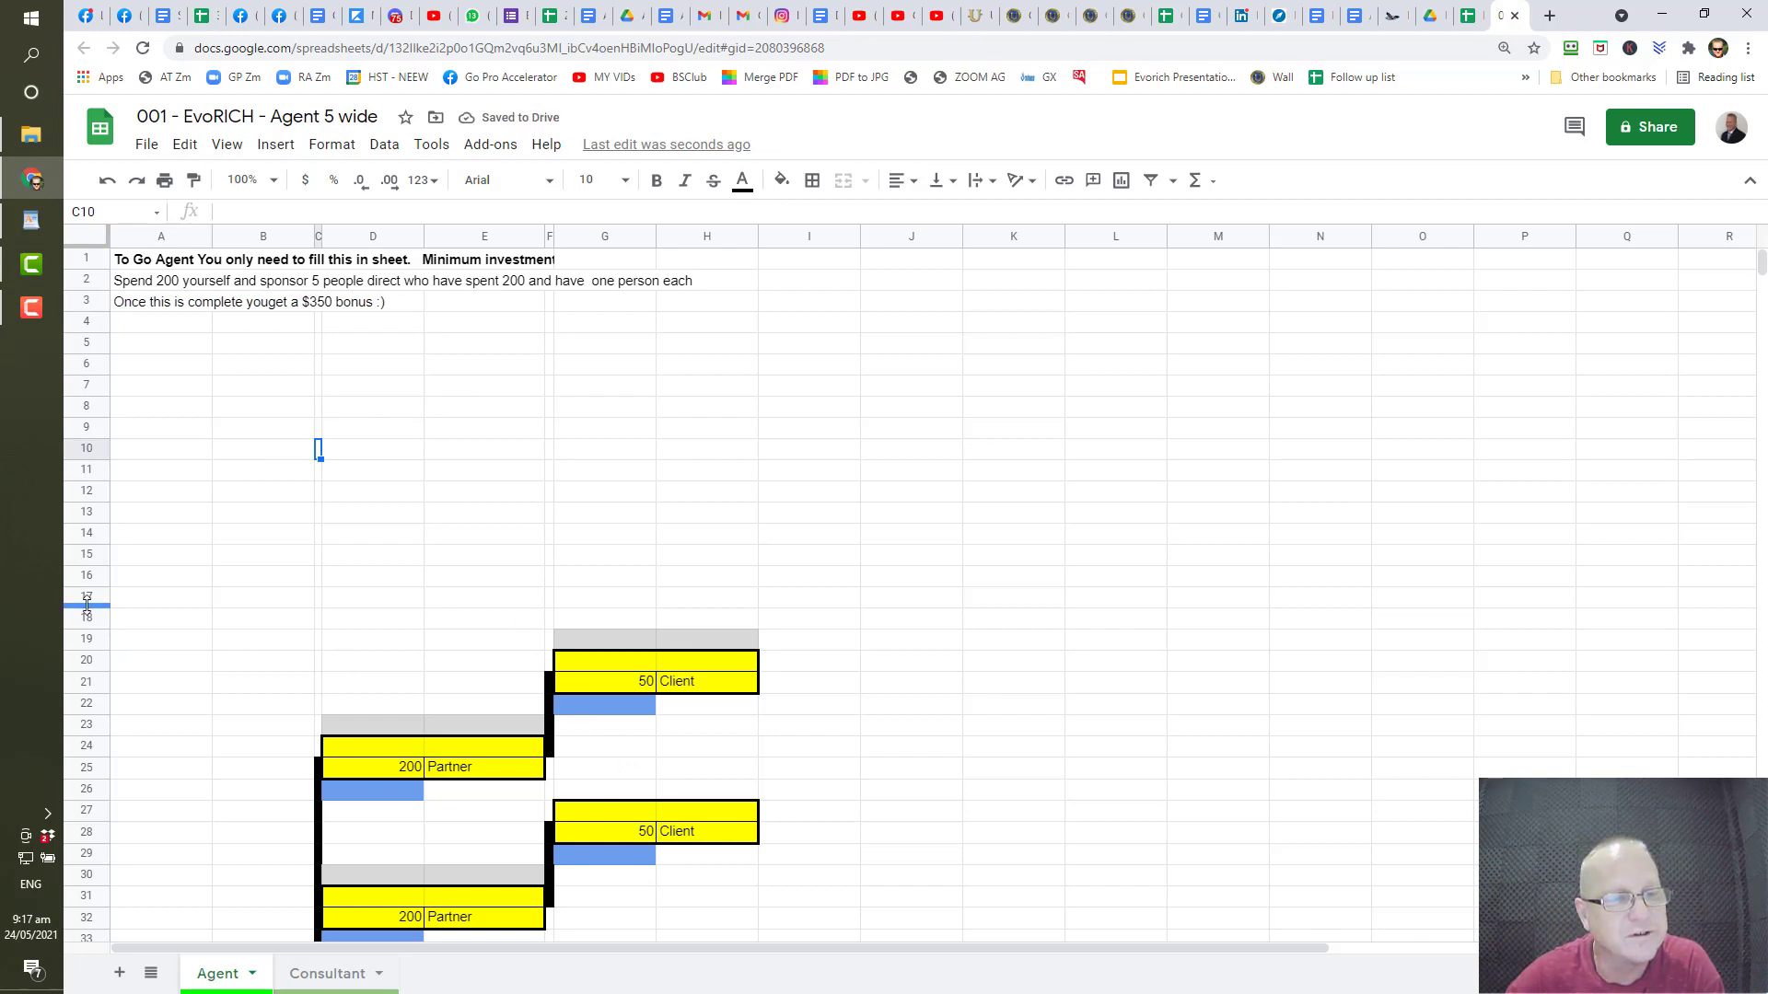
# - Delete the empty rows 5–18 above the tree
pyautogui.moveTo(86, 617); pyautogui.dragTo(83, 344)
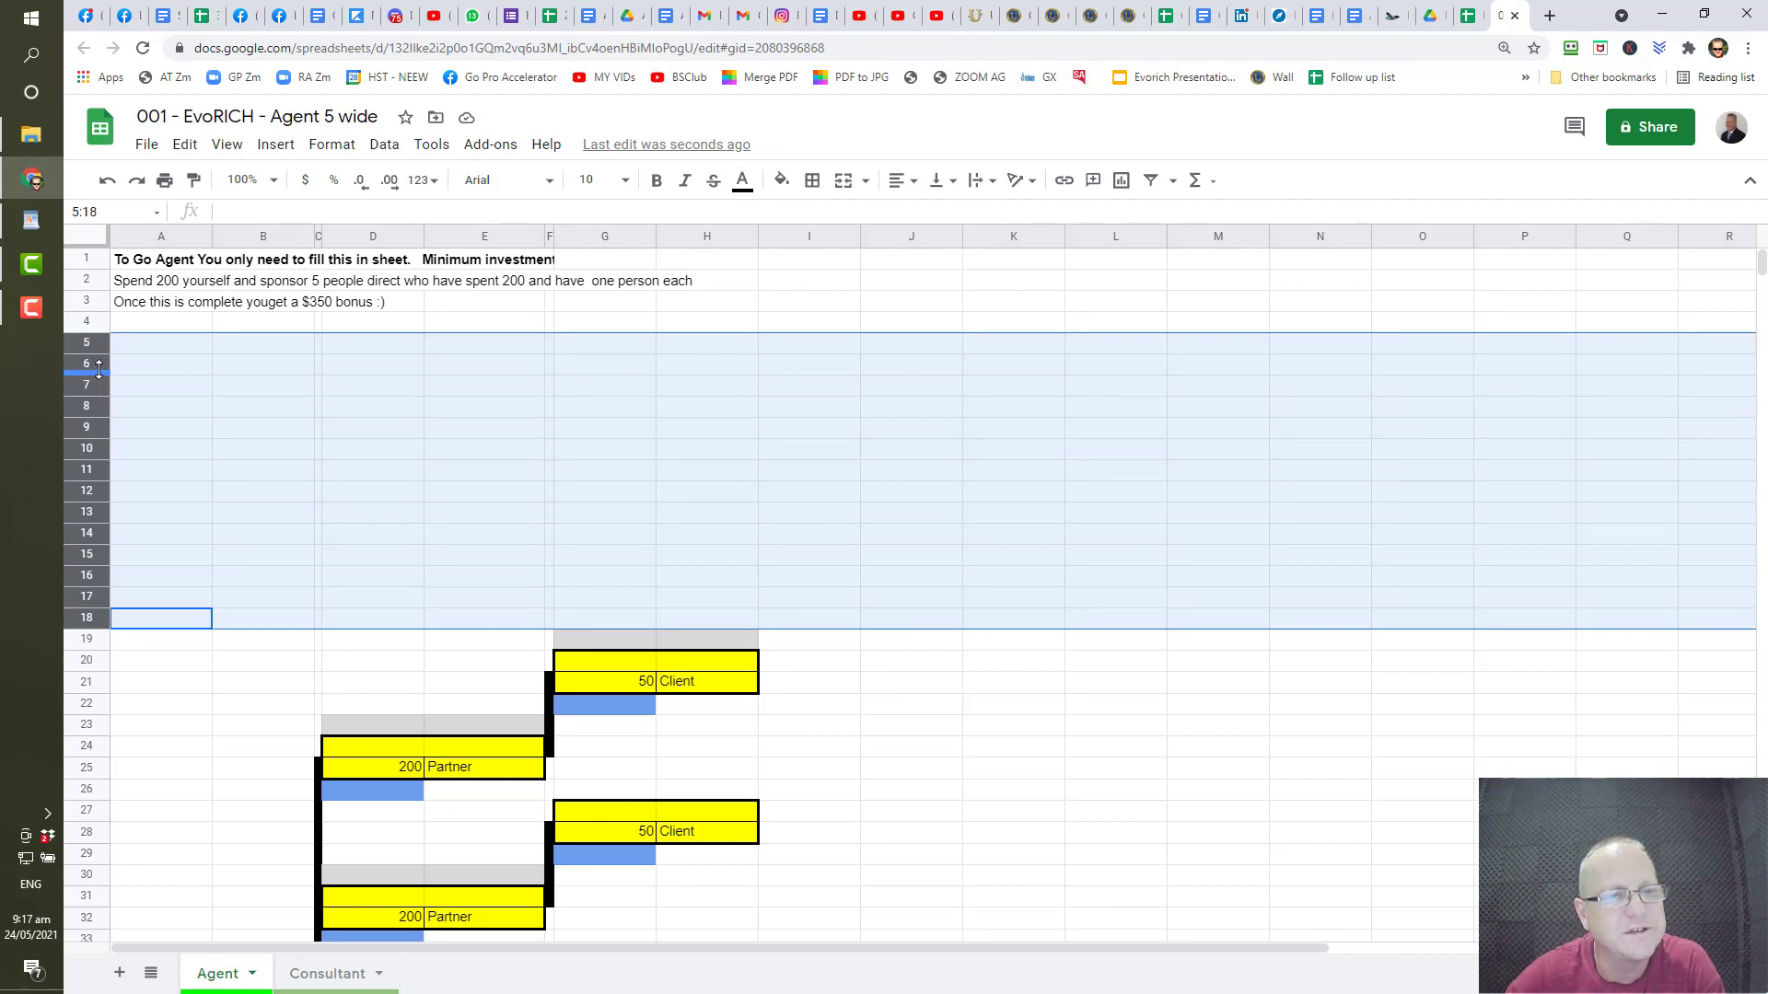
pyautogui.rightClick(93, 363)
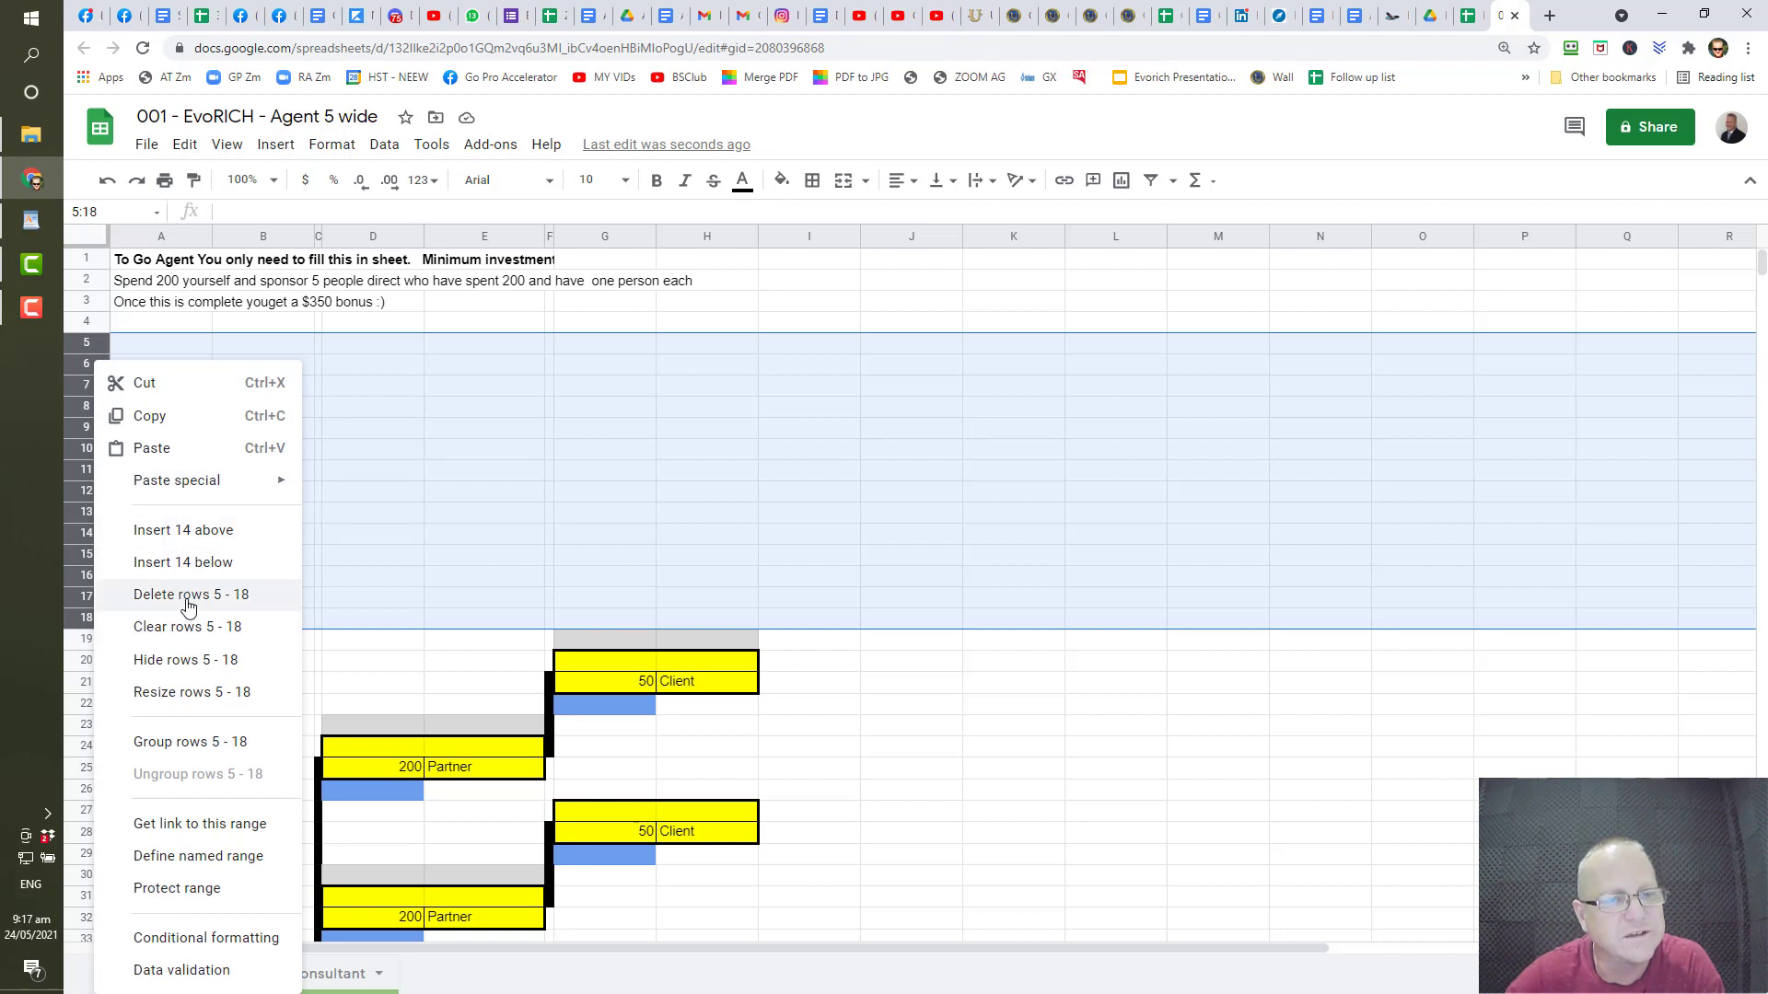
pyautogui.click(188, 597)
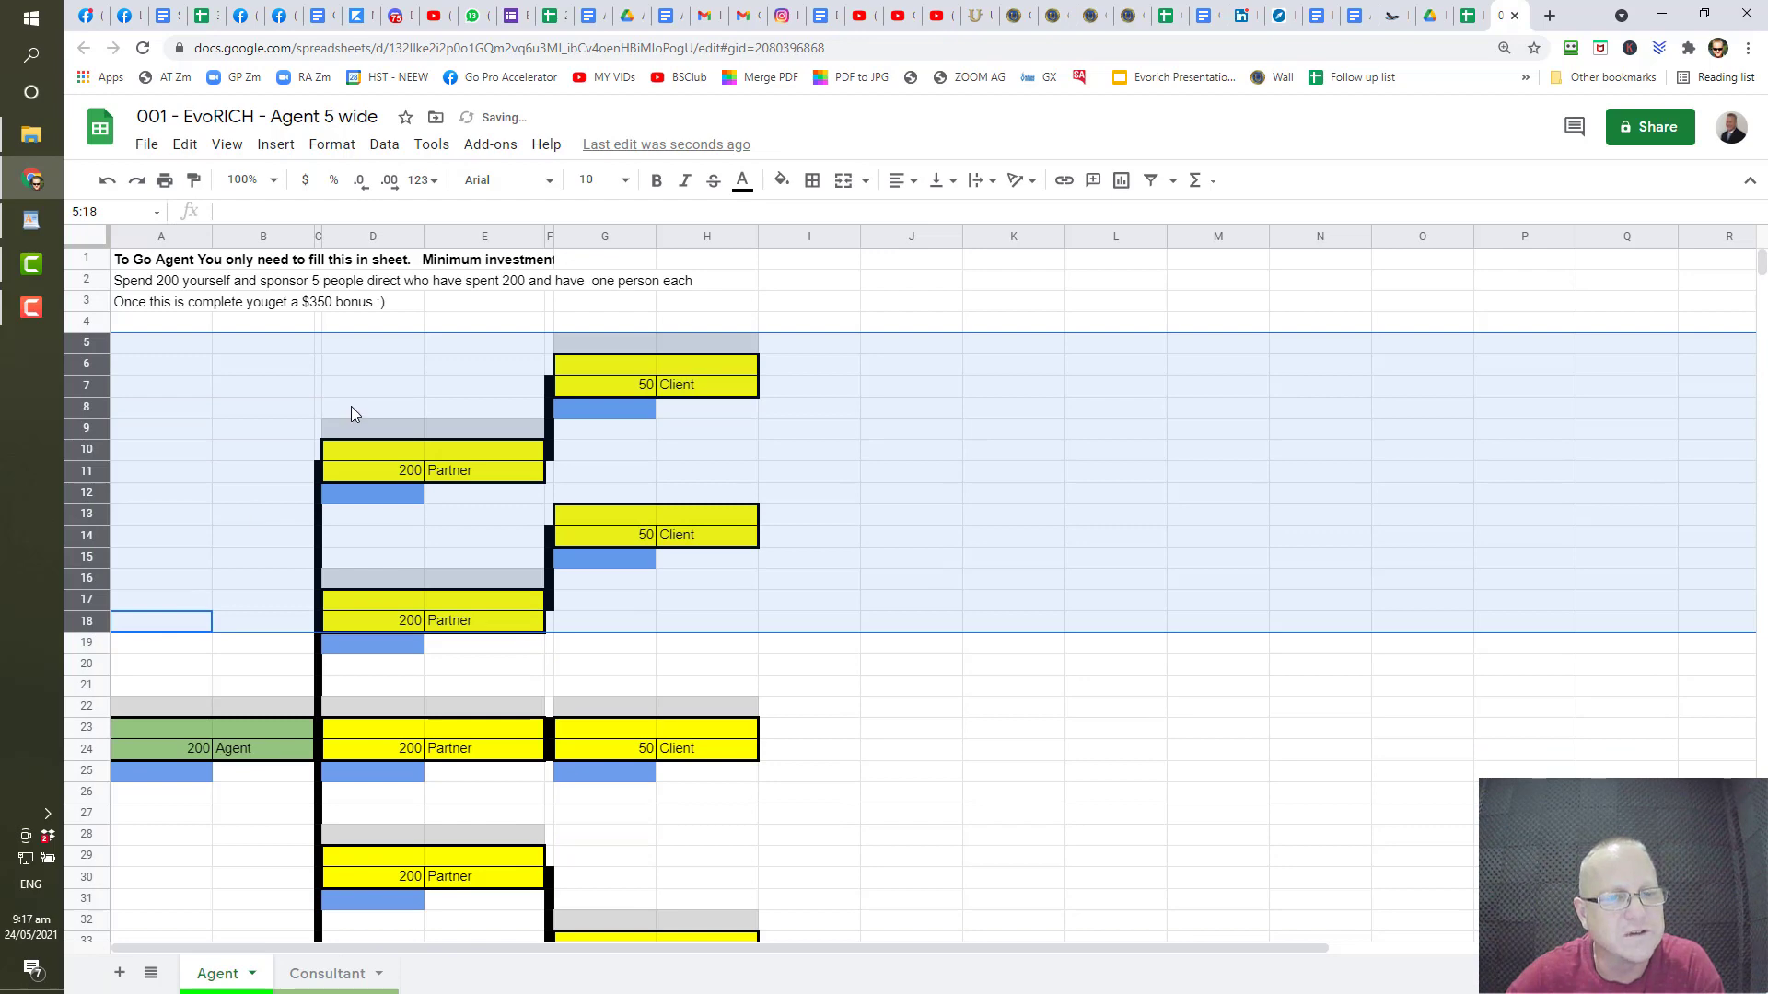
pyautogui.scroll(-10, 351, 412)
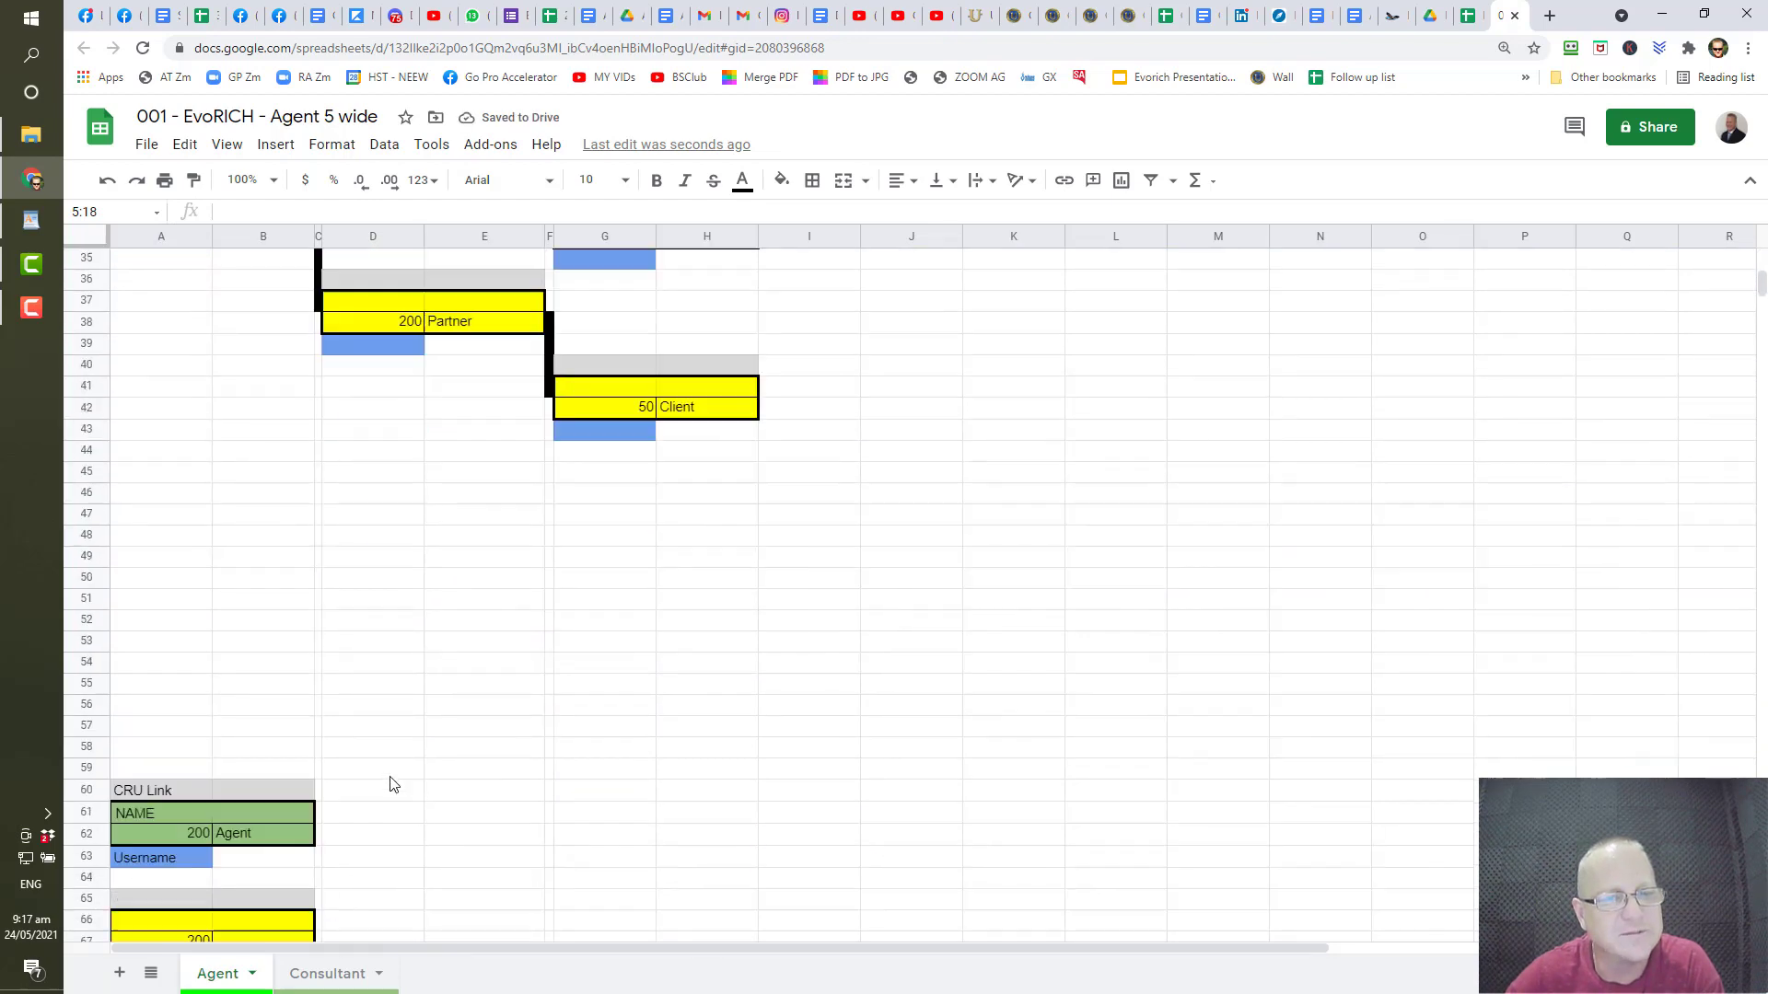
# - Delete the empty rows 45–58 between the tree and the CRU Link block
pyautogui.moveTo(93, 475); pyautogui.dragTo(92, 750)
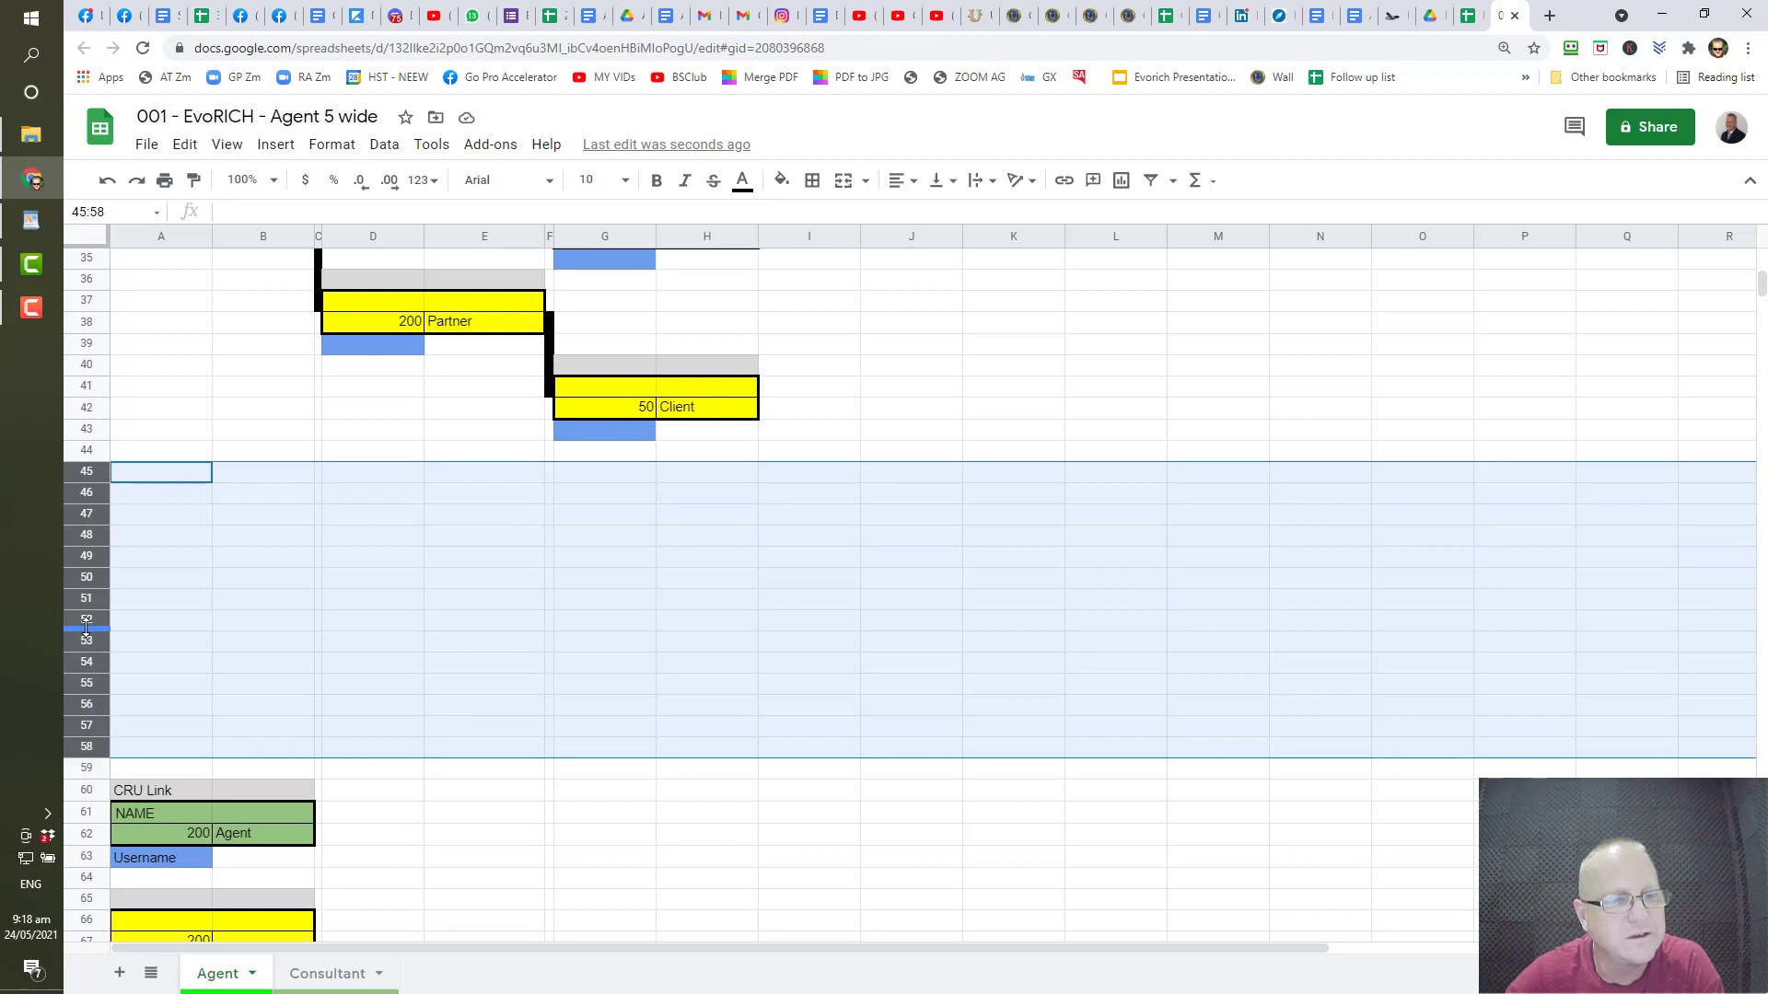
pyautogui.rightClick(87, 621)
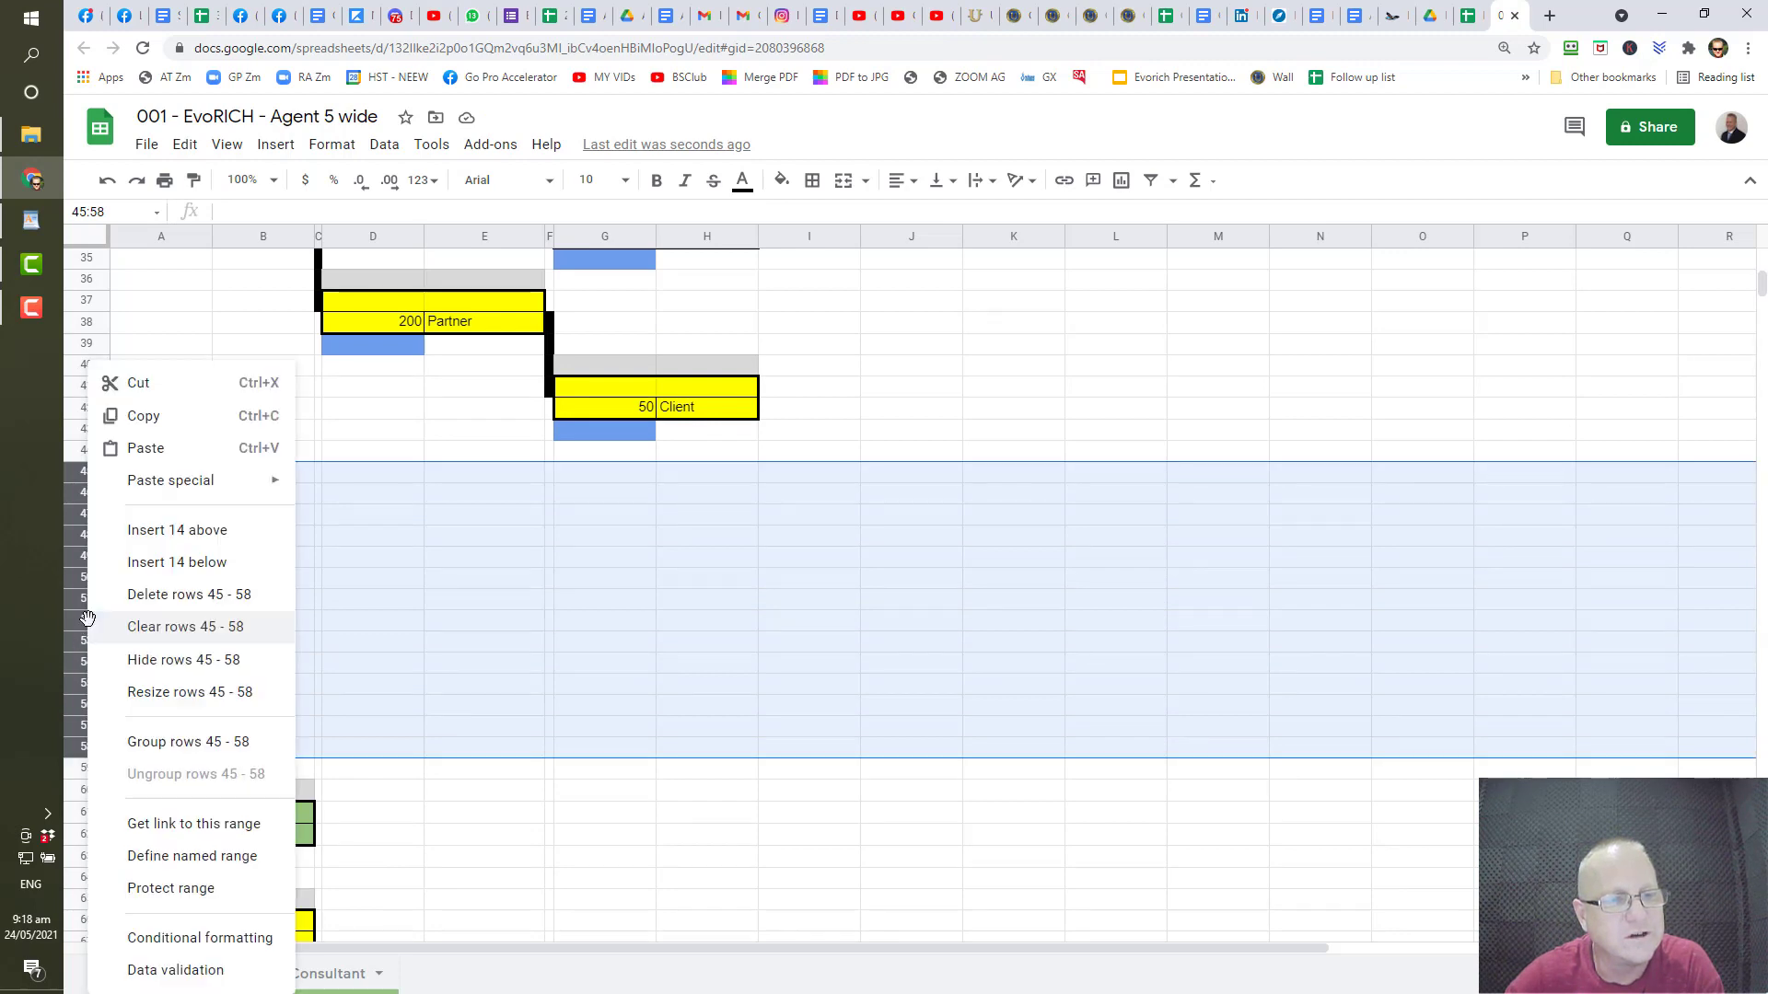
pyautogui.click(210, 597)
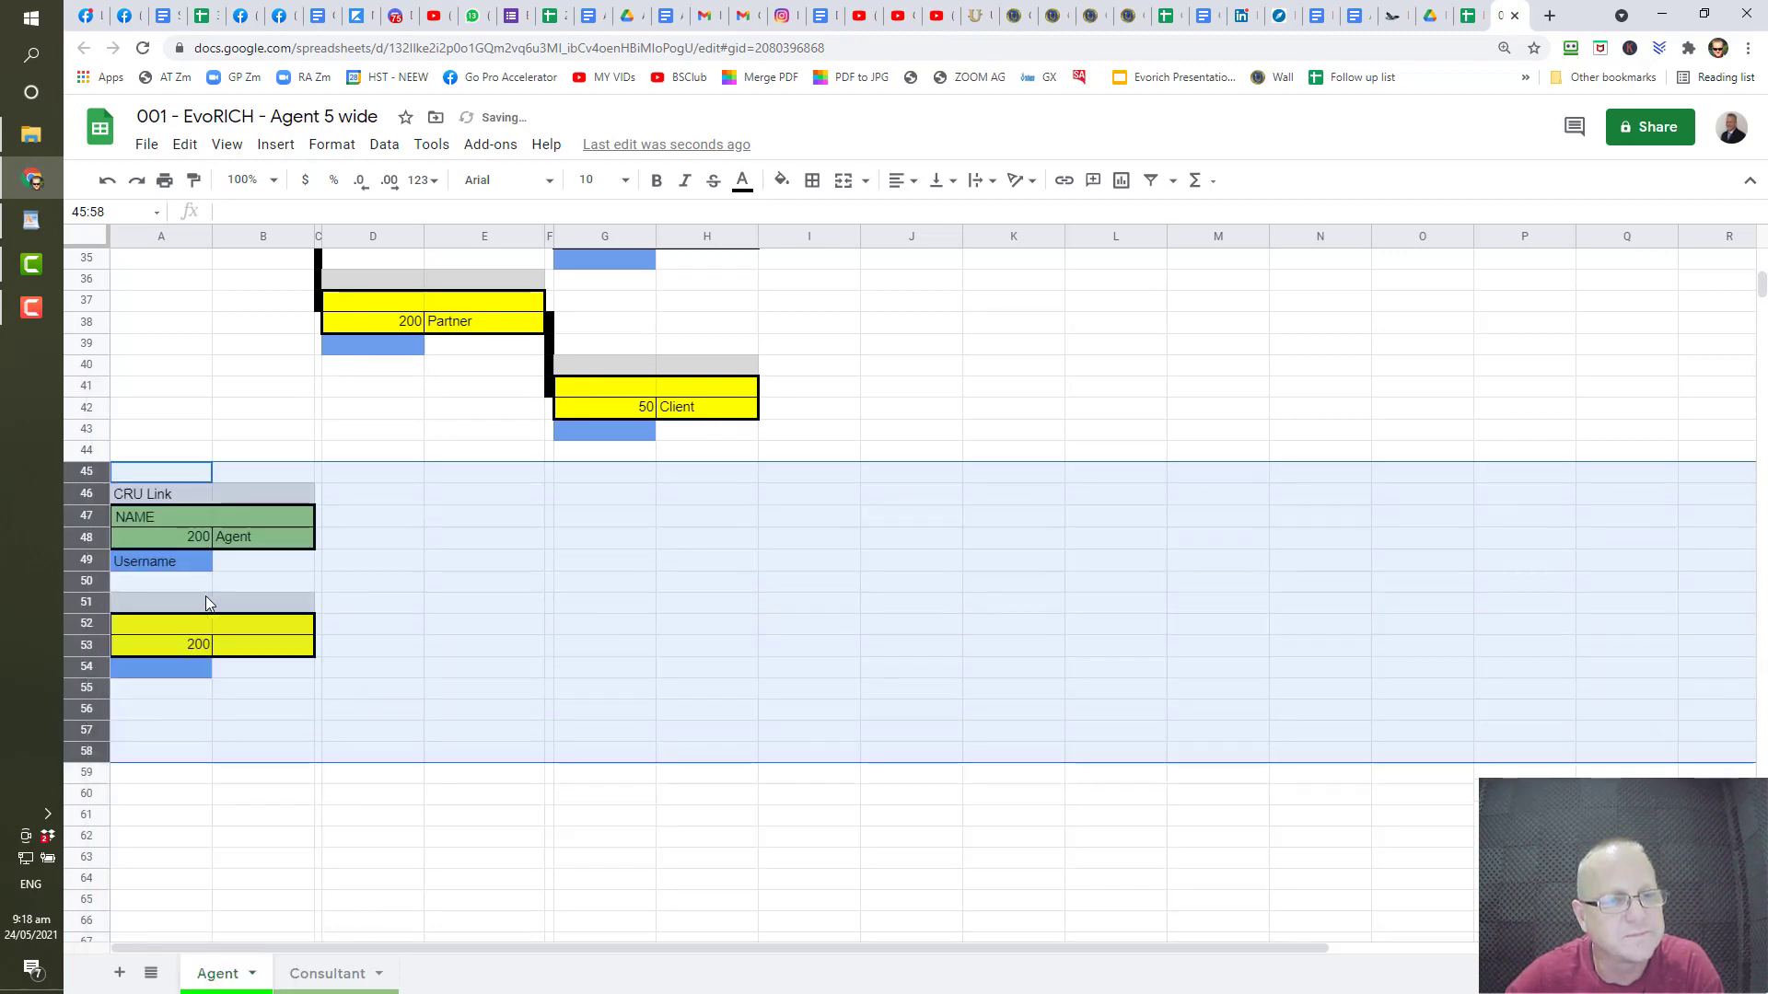
pyautogui.scroll(10, 390, 764)
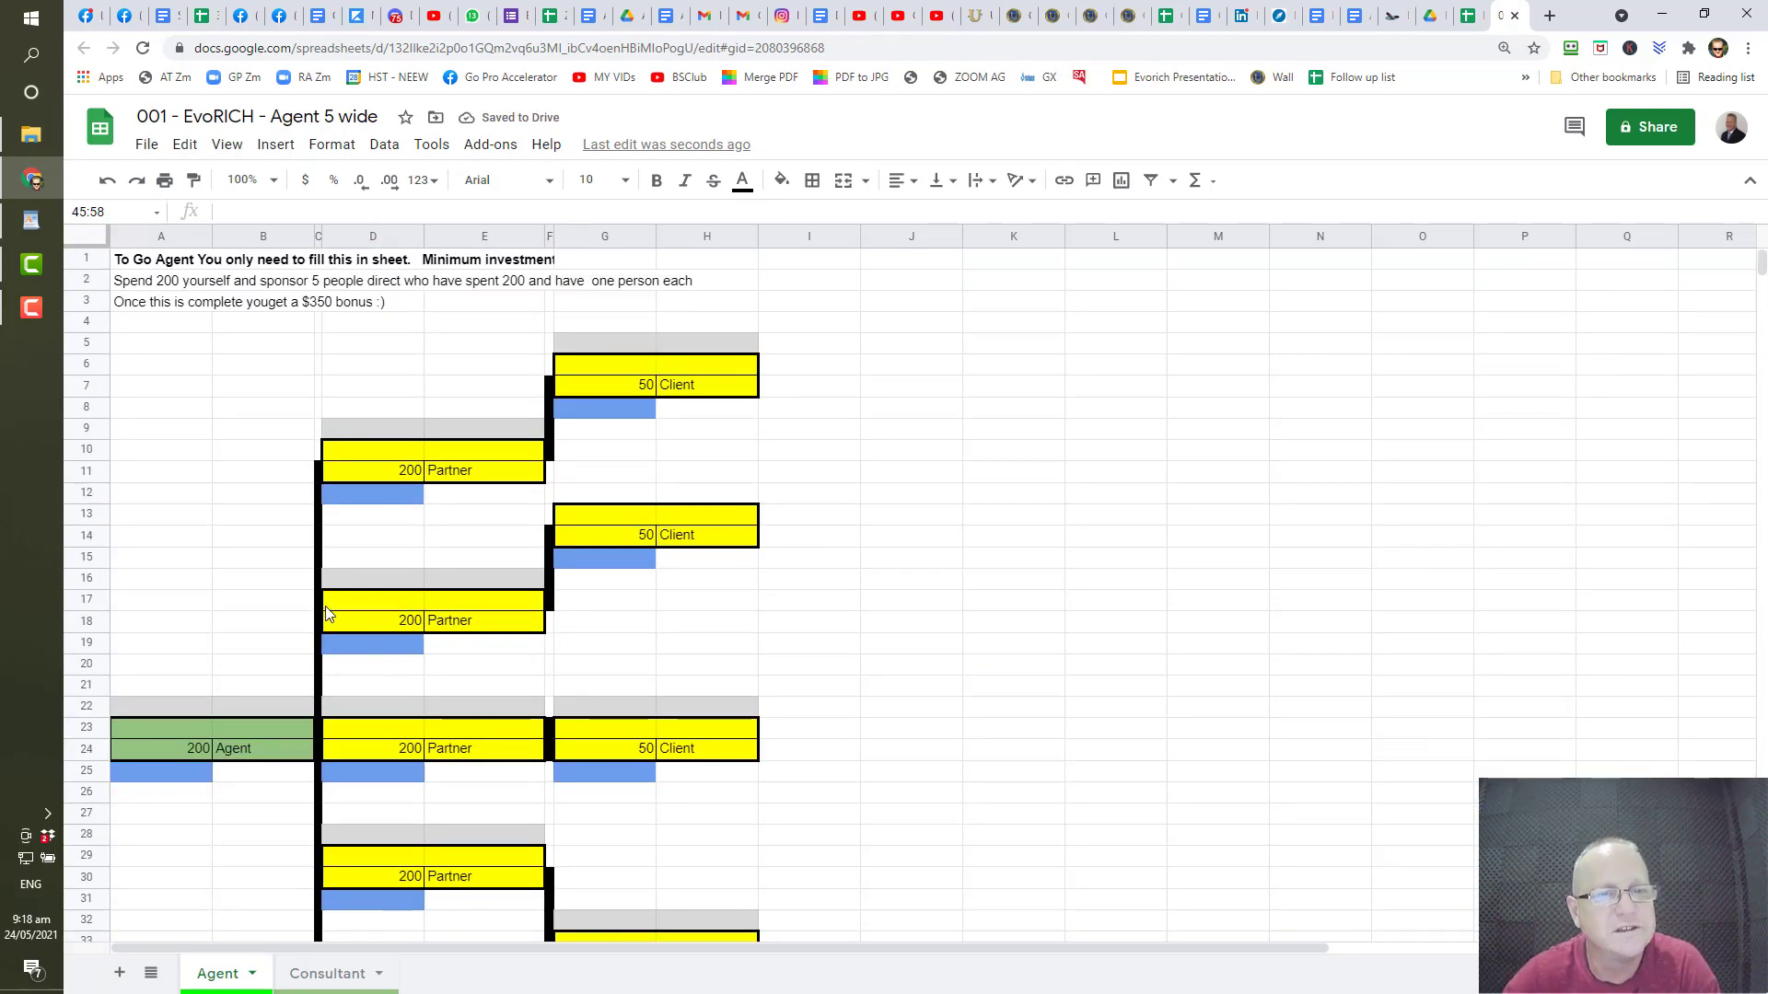
pyautogui.scroll(-2, 347, 731)
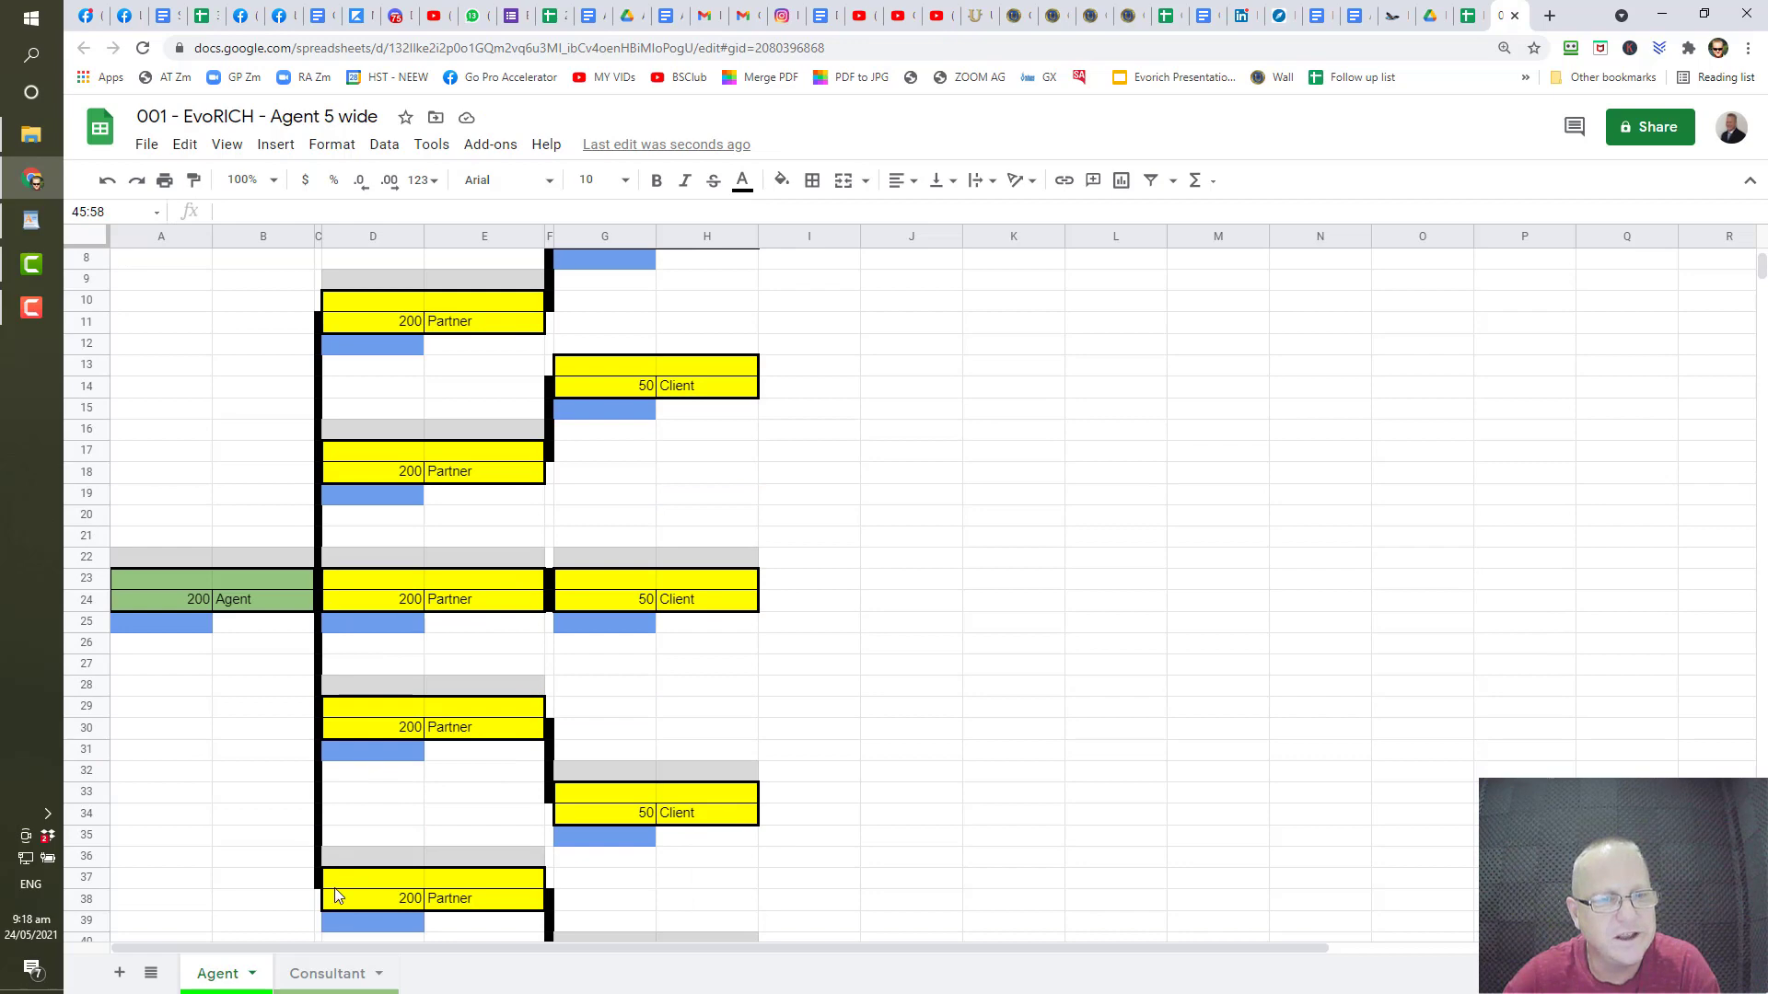
pyautogui.scroll(-4, 335, 893)
pyautogui.scroll(6, 336, 891)
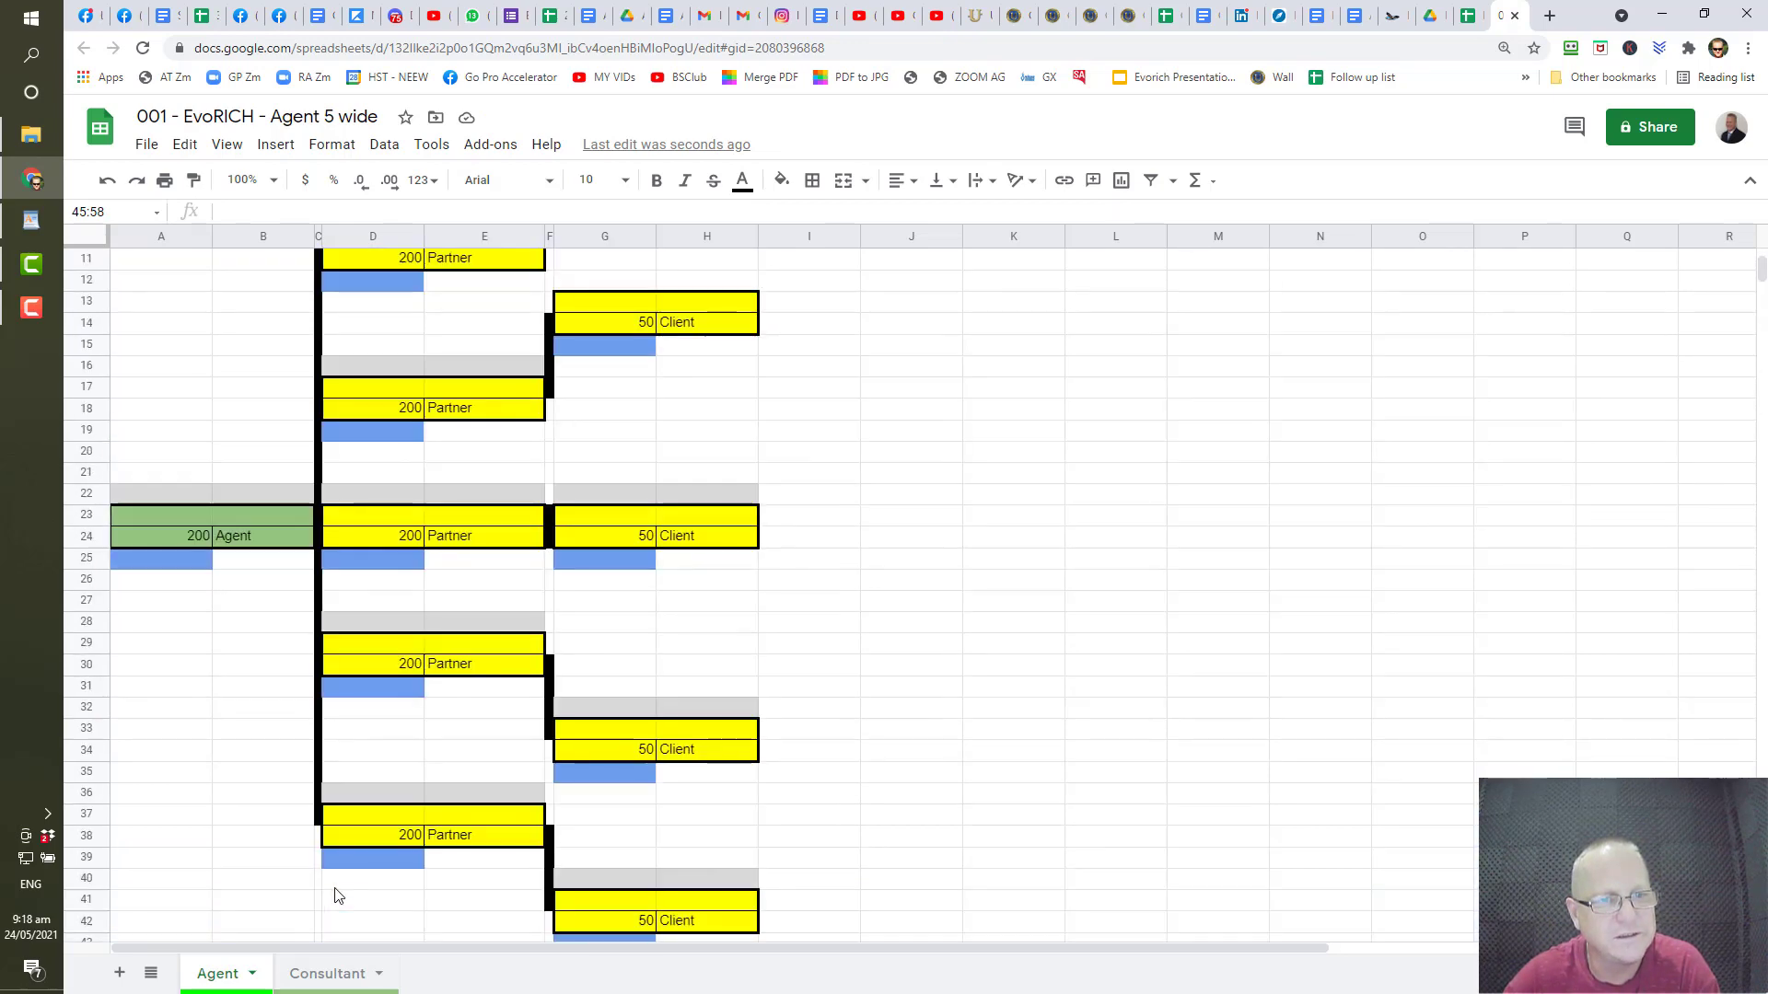
# - Scroll through the Consultant sheet to review its current layout
pyautogui.click(334, 975)
pyautogui.scroll(-8, 631, 759)
pyautogui.scroll(-16, 632, 759)
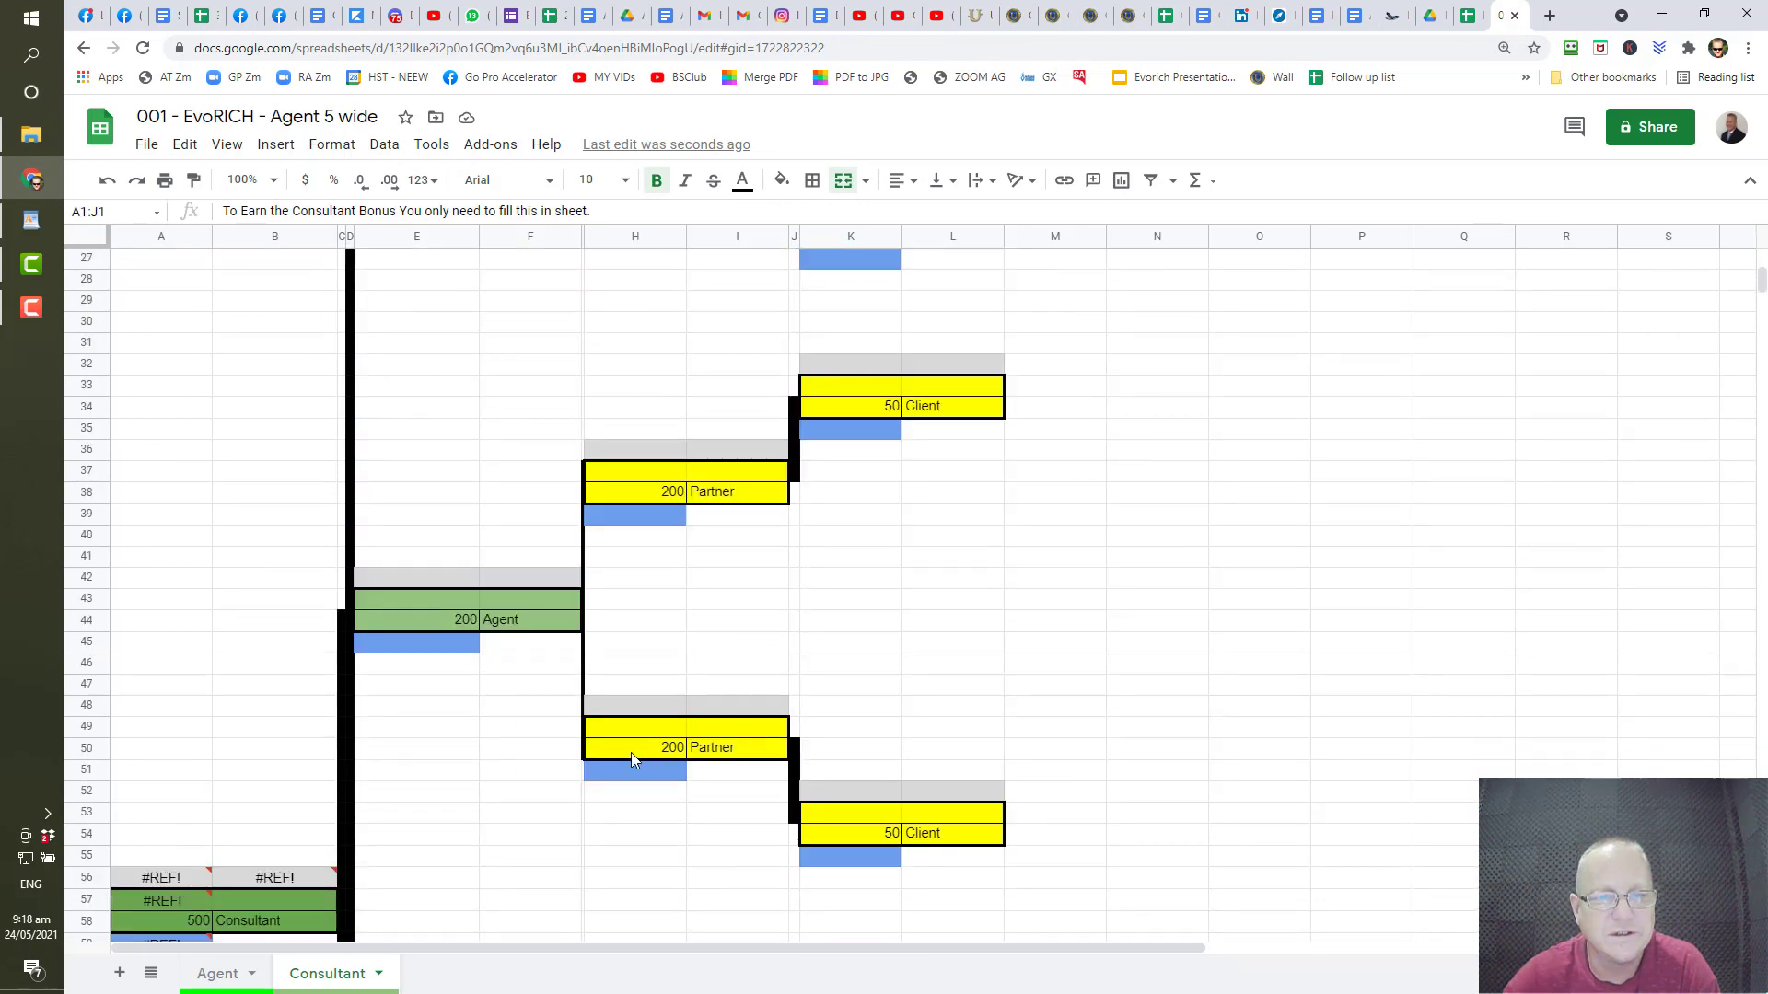
pyautogui.scroll(20, 631, 759)
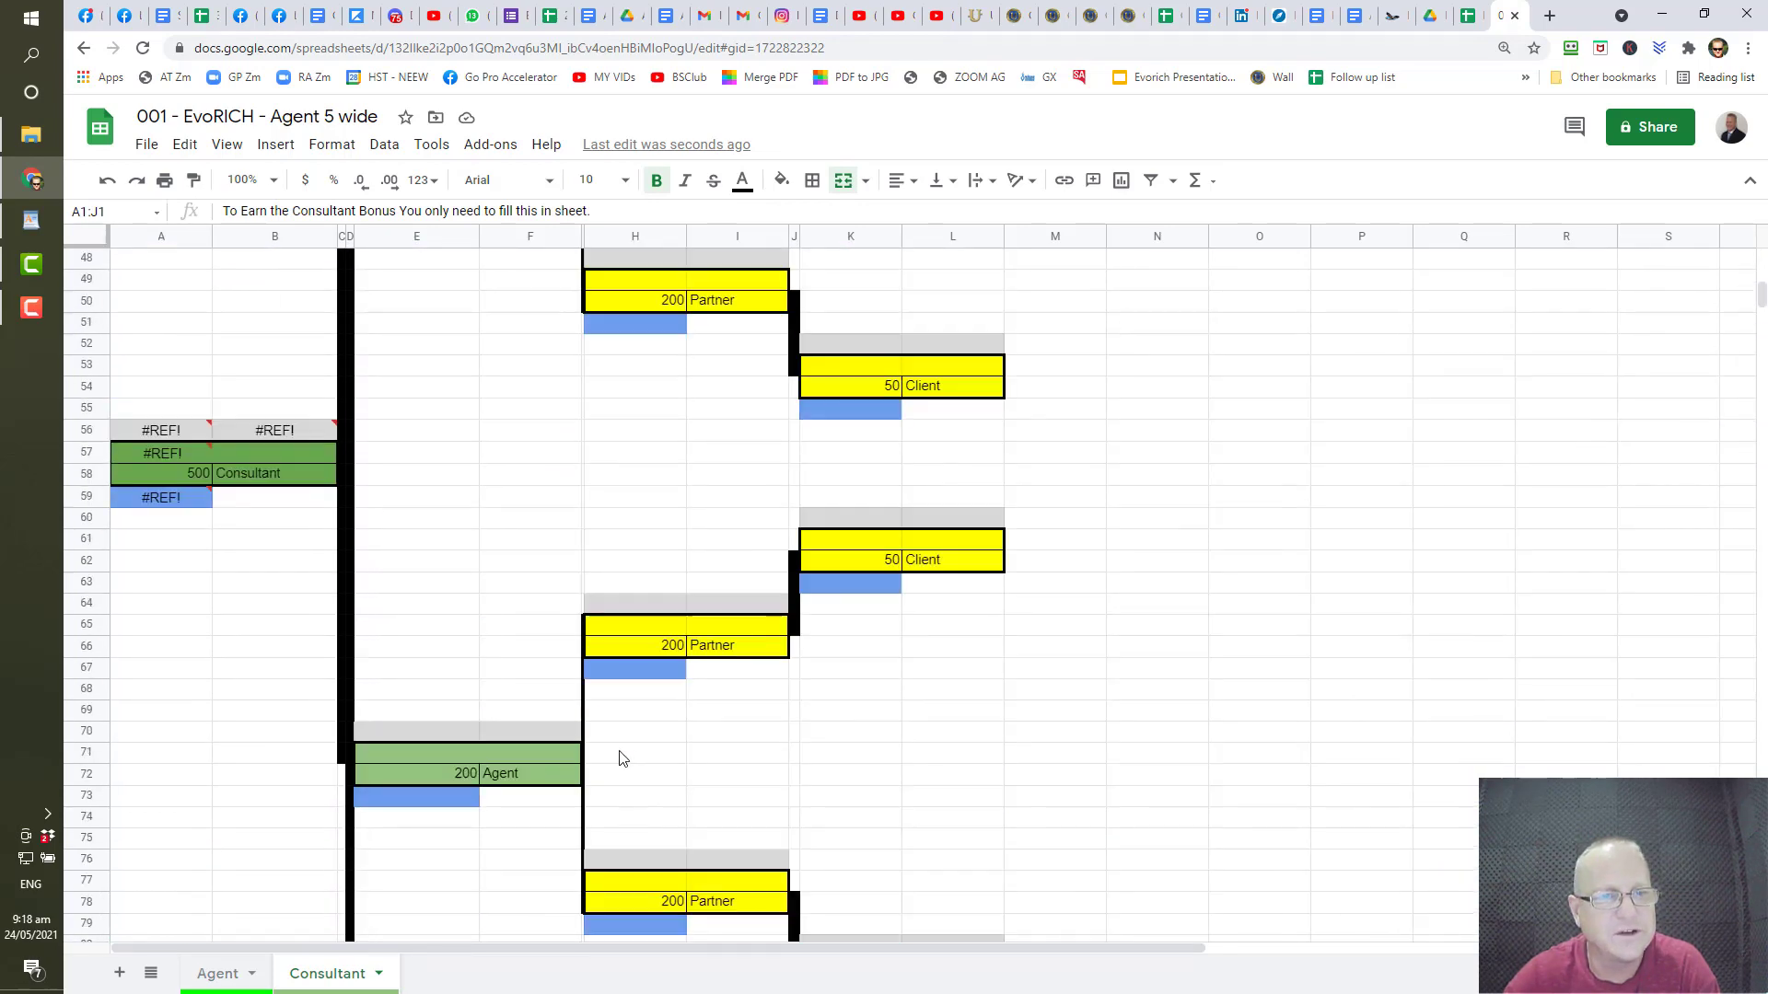
pyautogui.scroll(2, 309, 671)
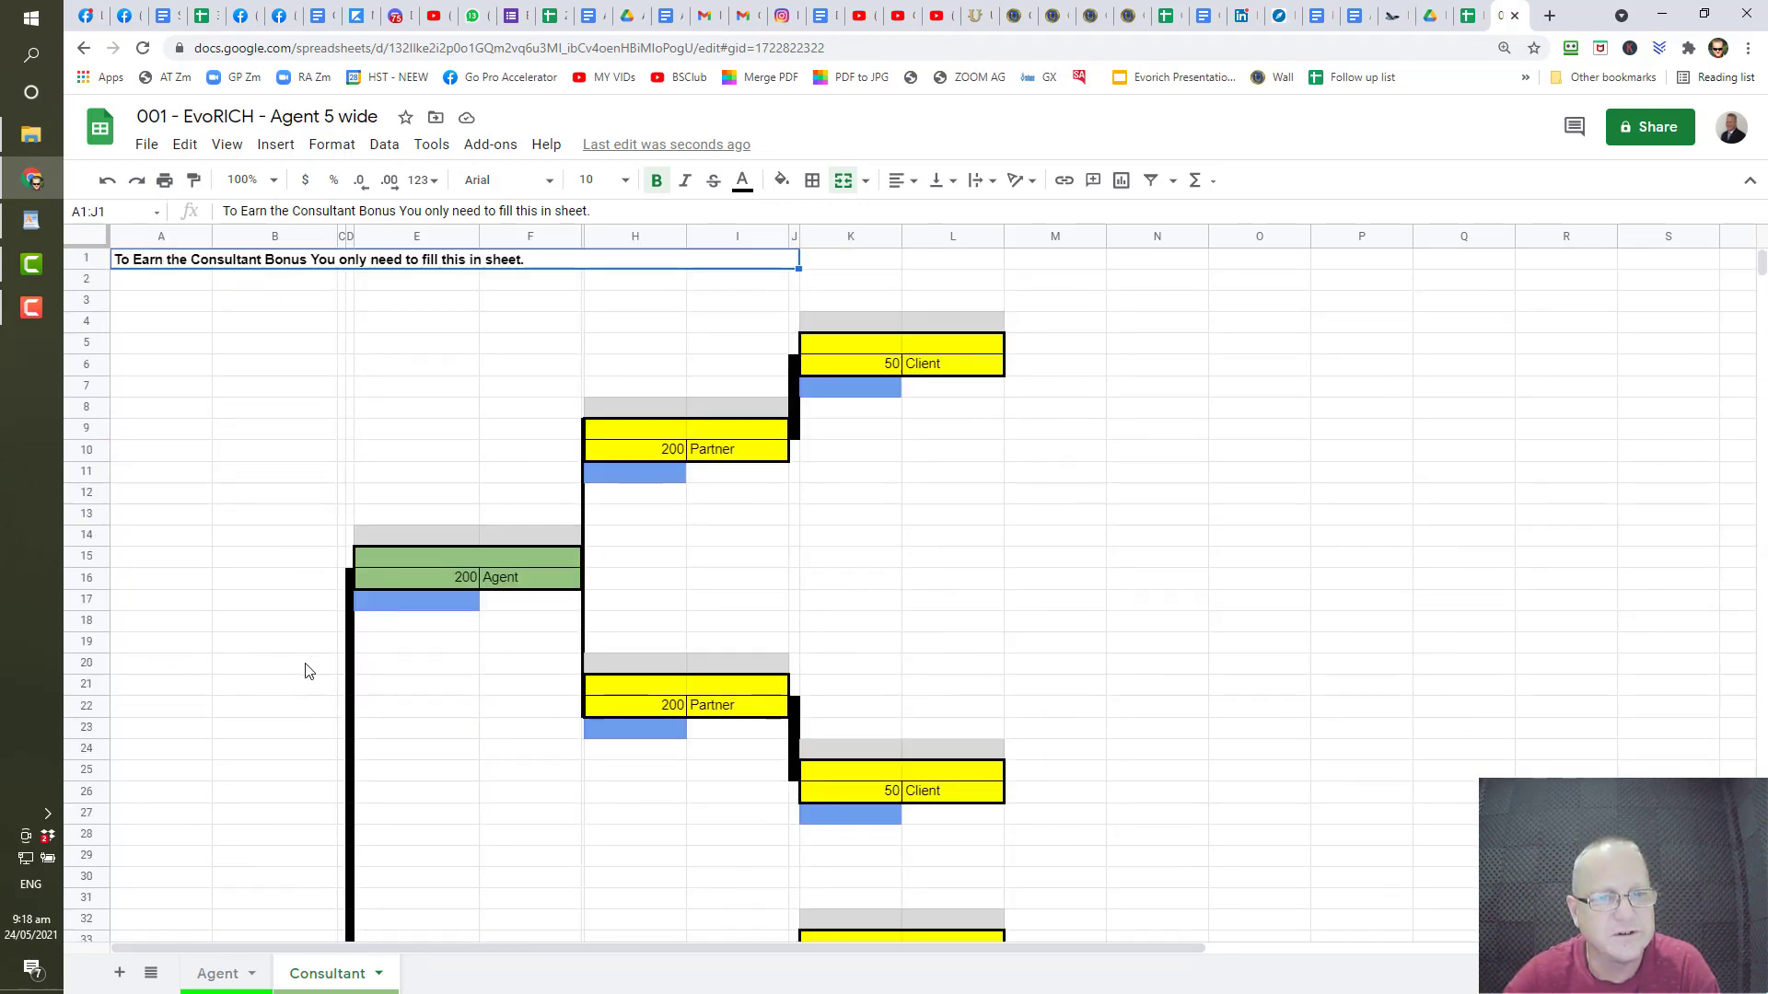
pyautogui.scroll(-20, 308, 672)
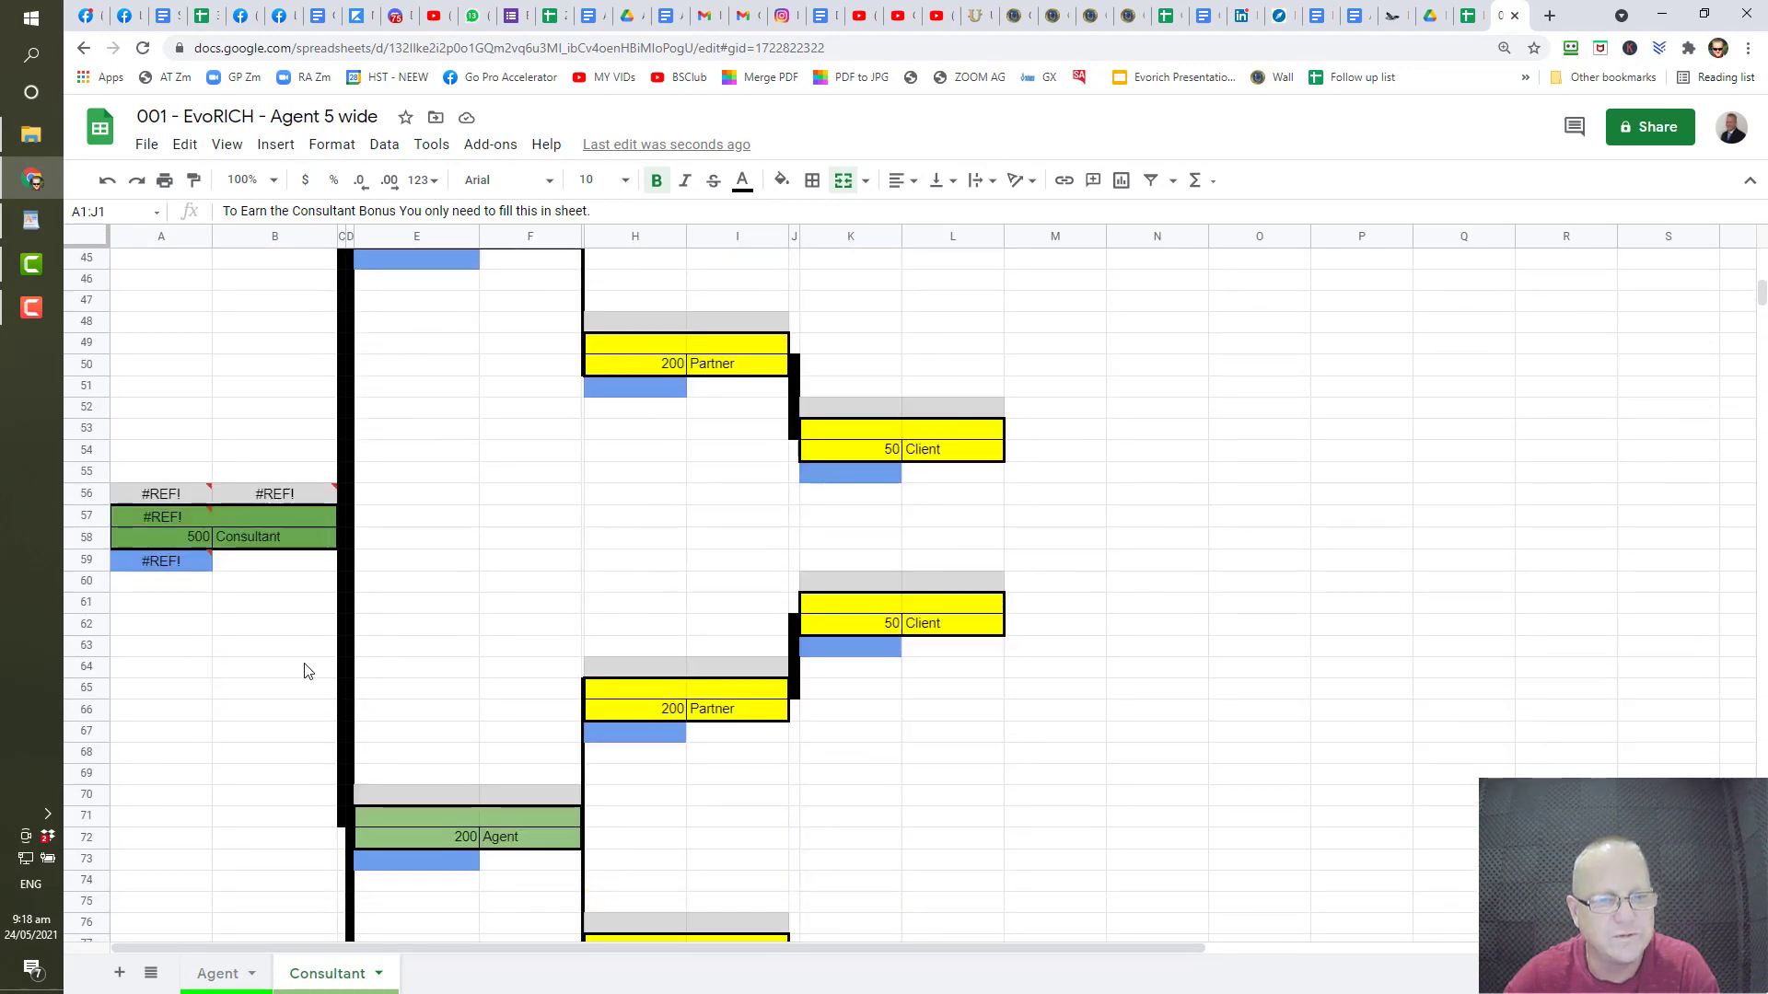
pyautogui.scroll(-9, 308, 671)
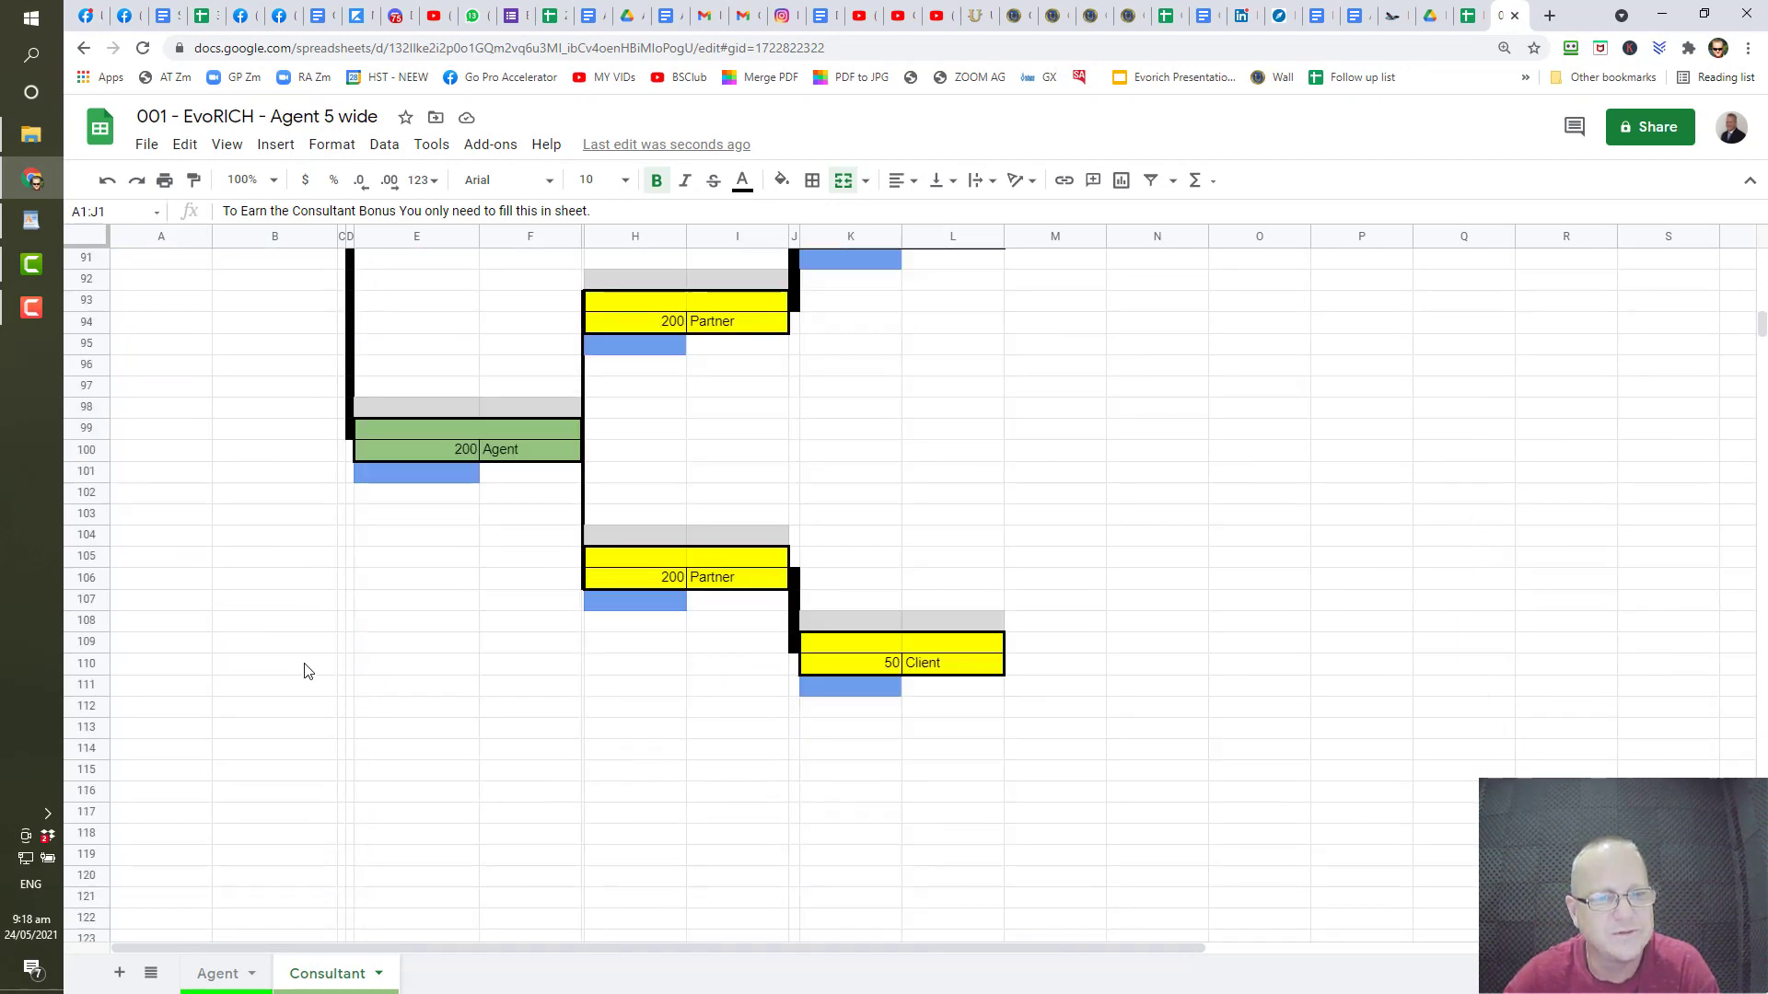
# - Copy the Agent sheet's tree block A5:H43 and go back to the Consultant sheet
pyautogui.click(218, 974)
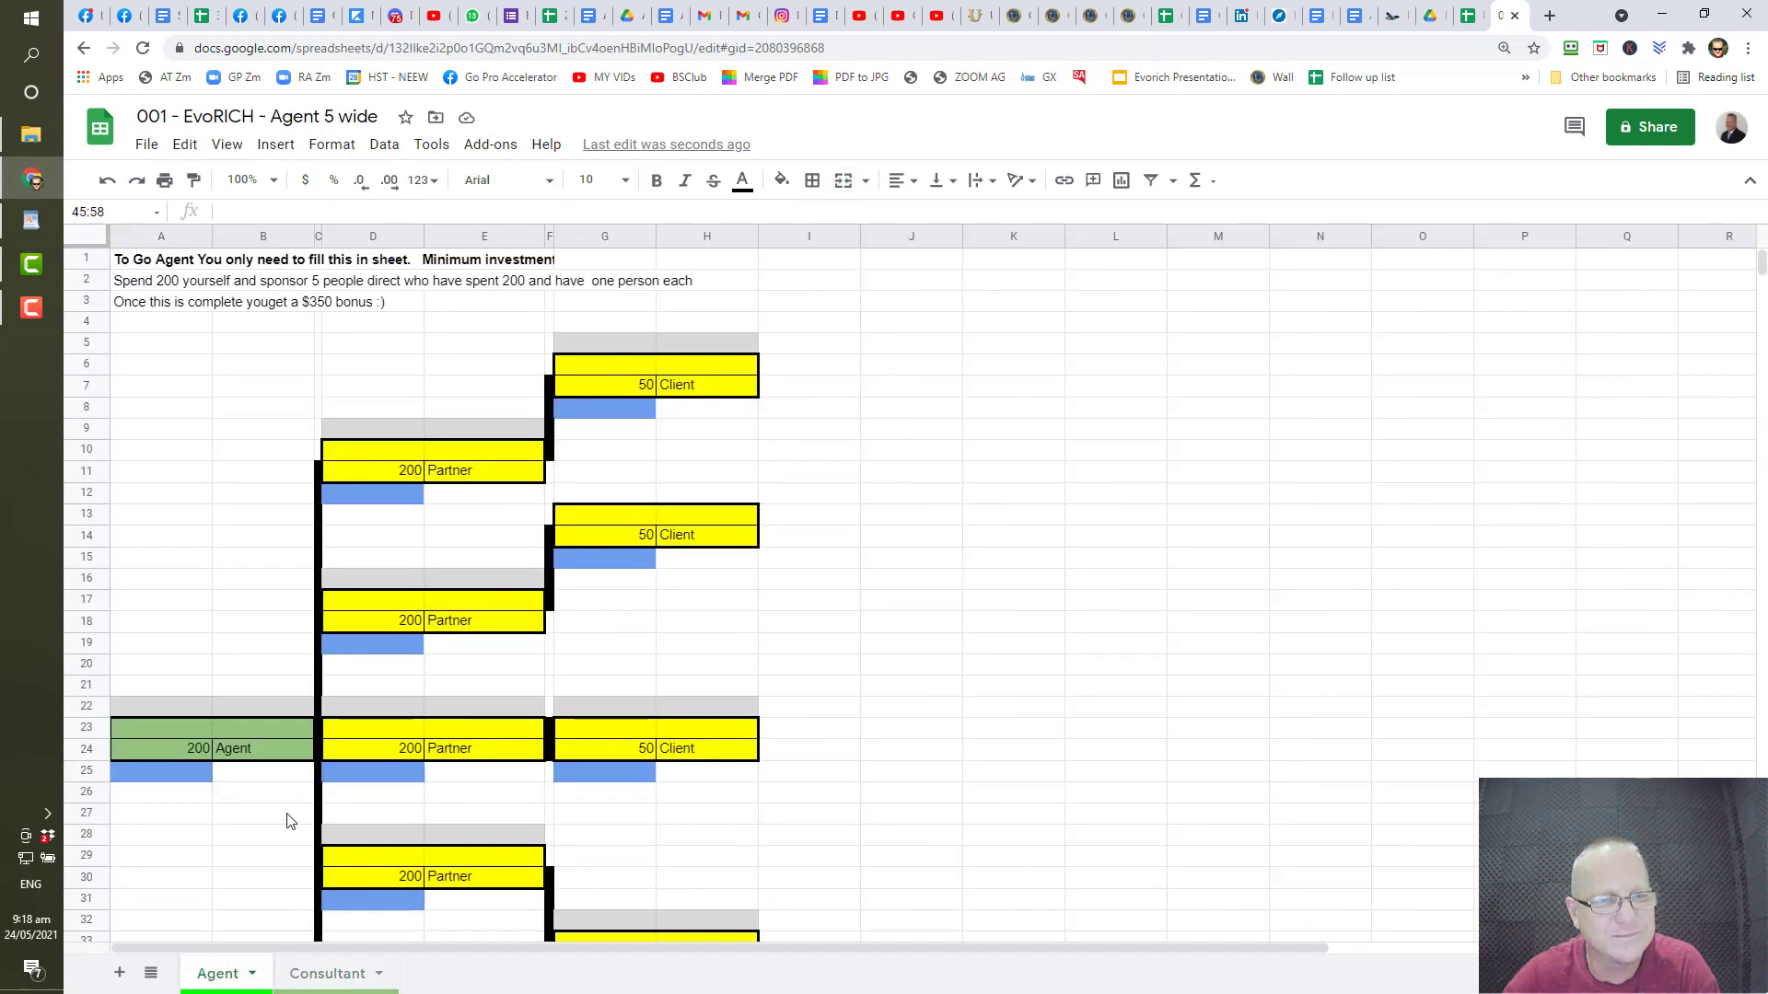
pyautogui.moveTo(148, 348); pyautogui.dragTo(707, 838)
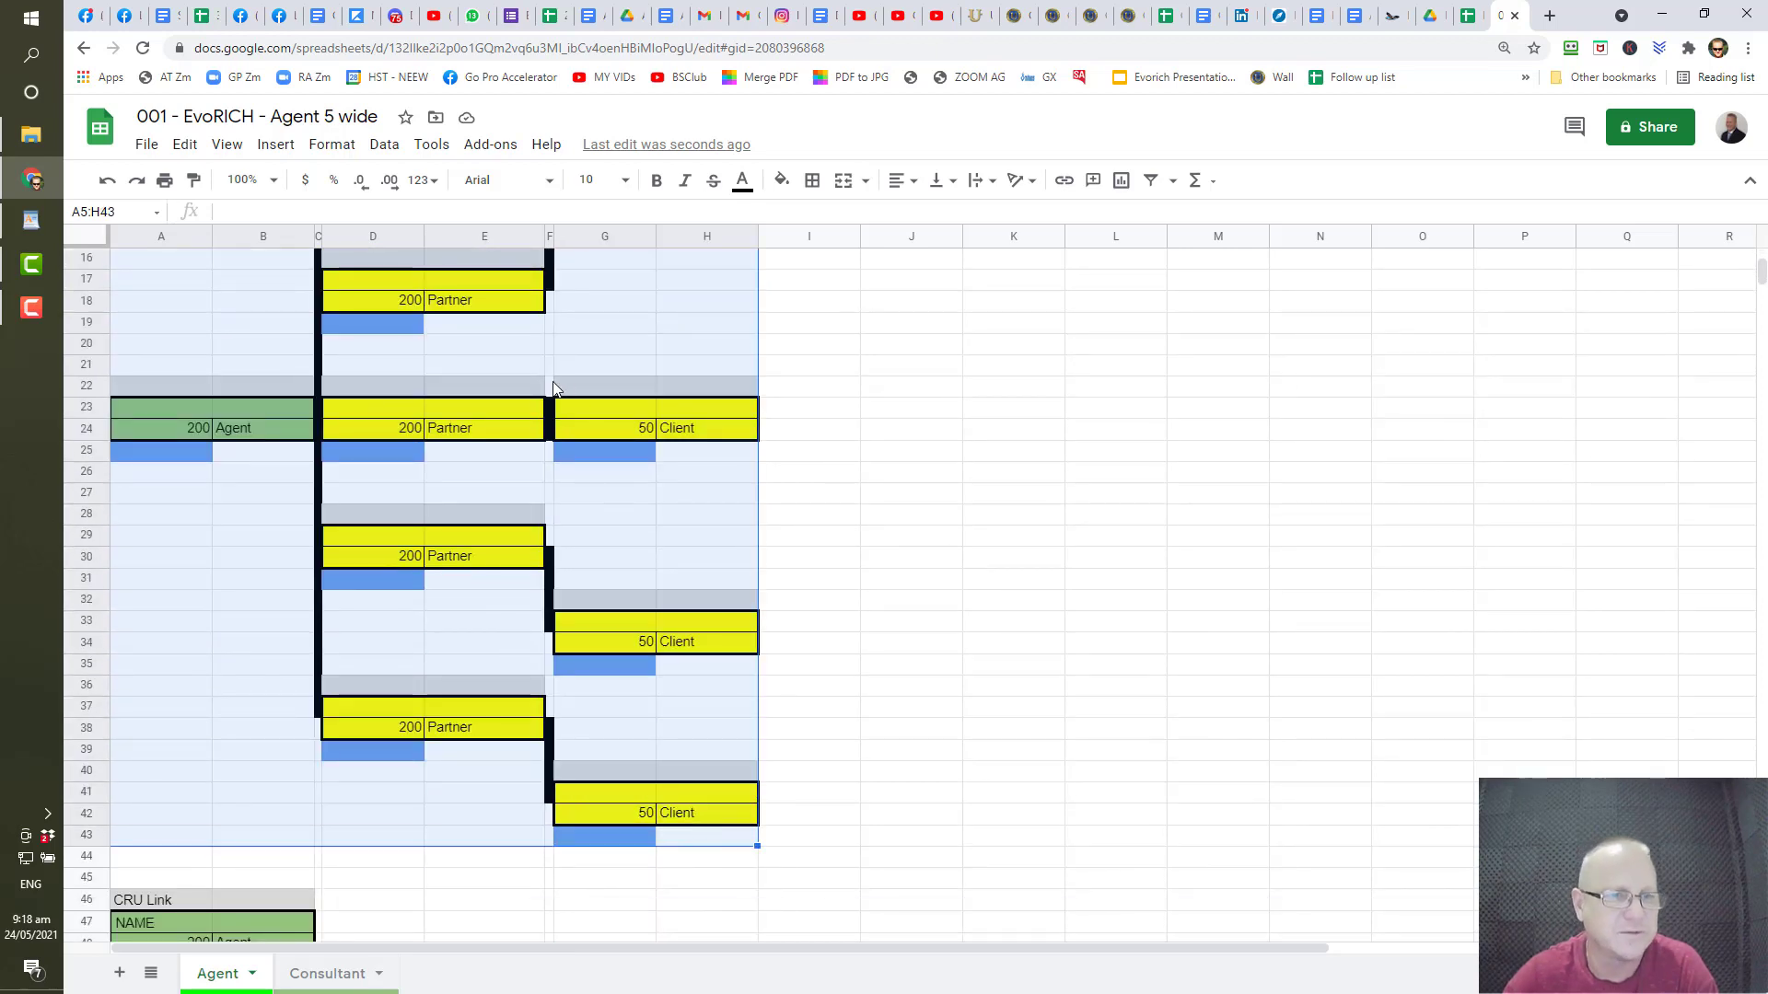
pyautogui.rightClick(411, 445)
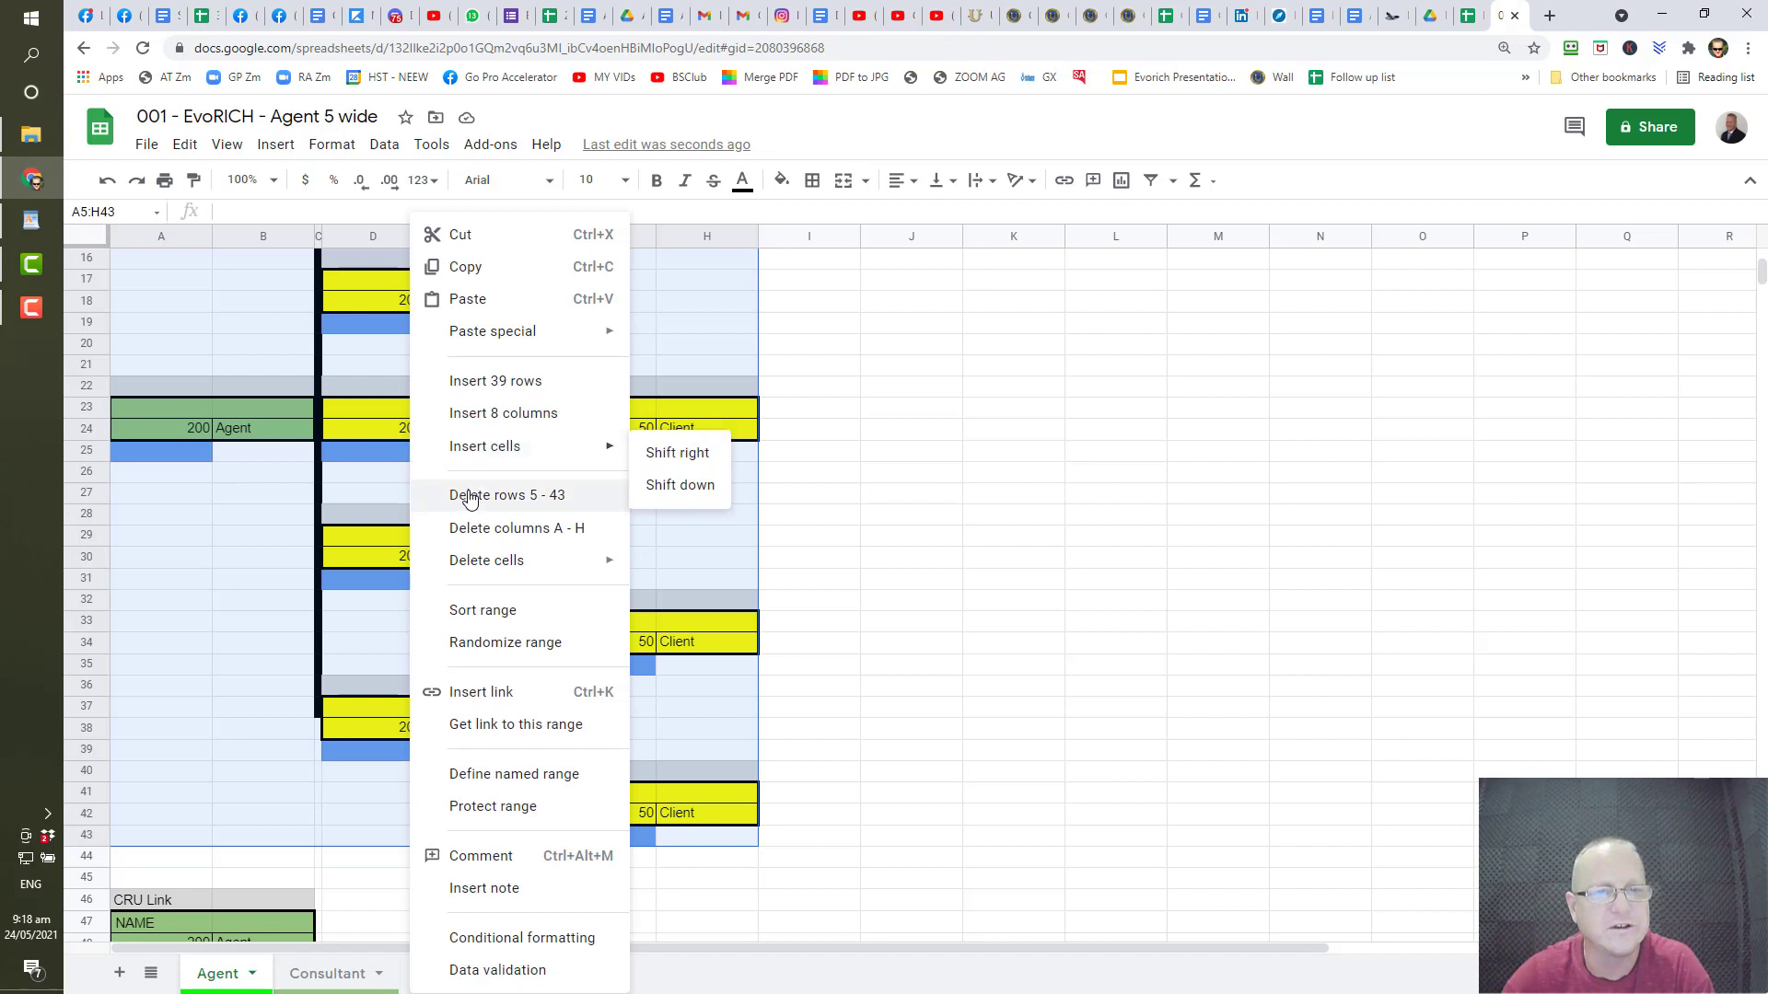
pyautogui.click(465, 266)
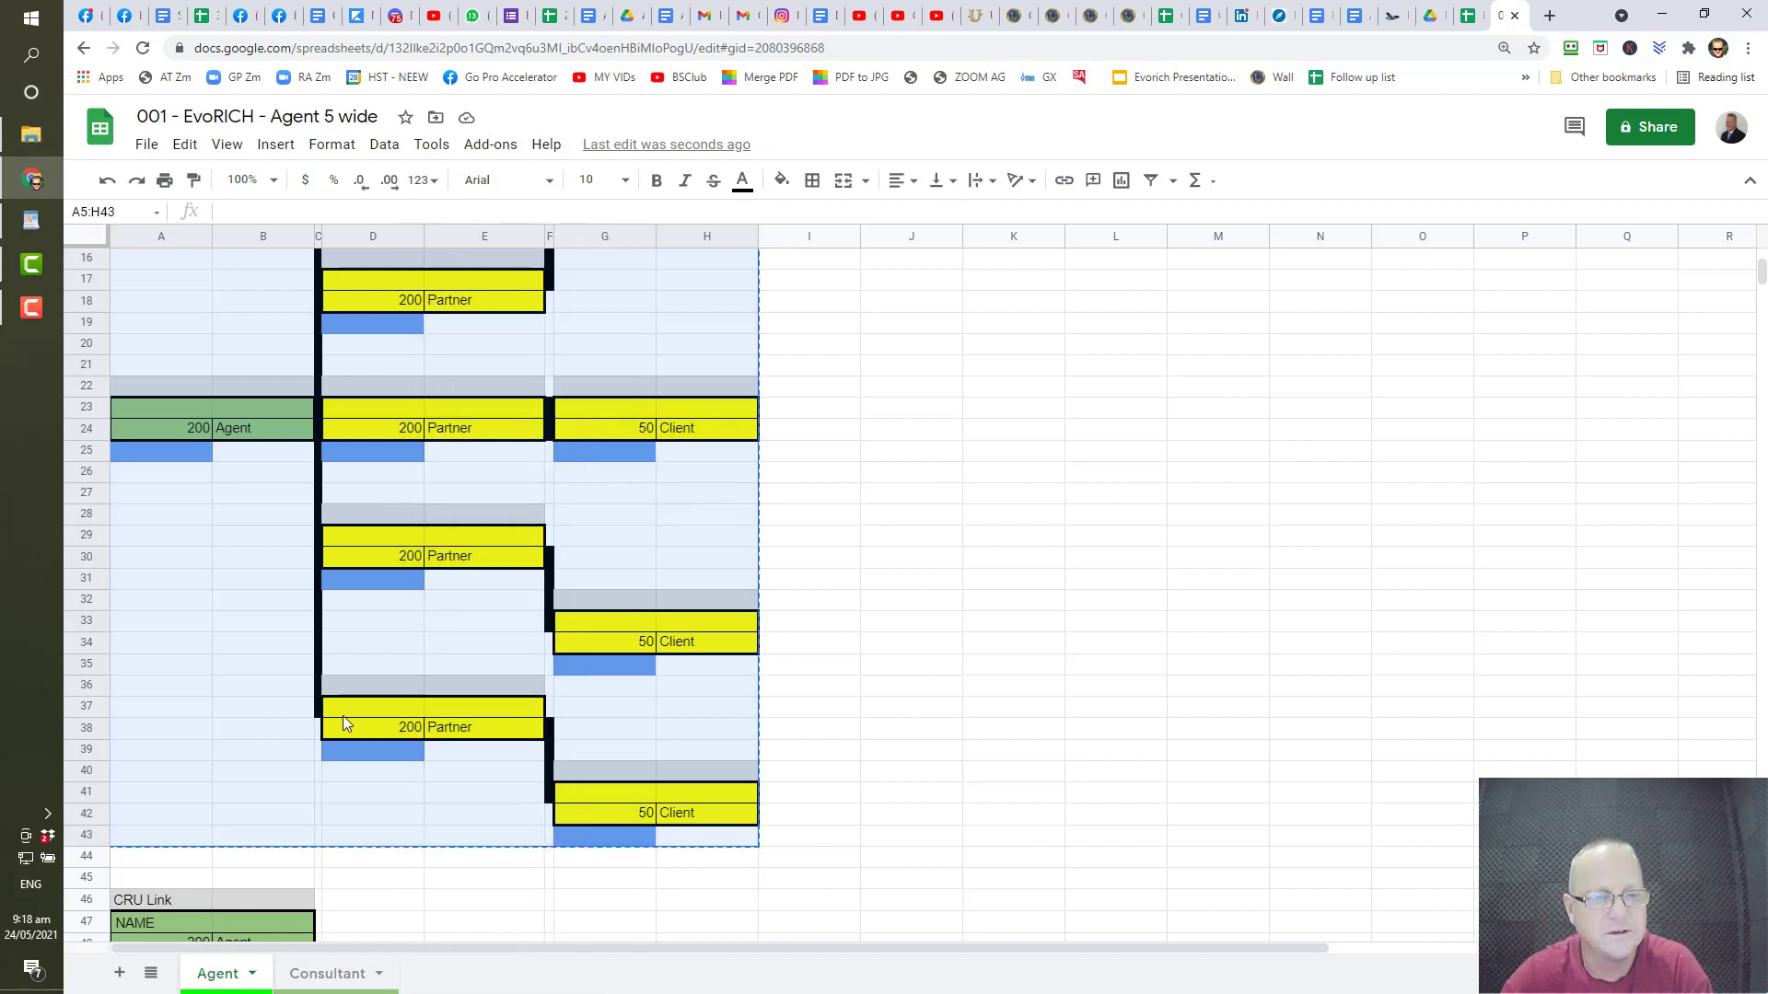
pyautogui.click(322, 976)
pyautogui.scroll(12, 377, 703)
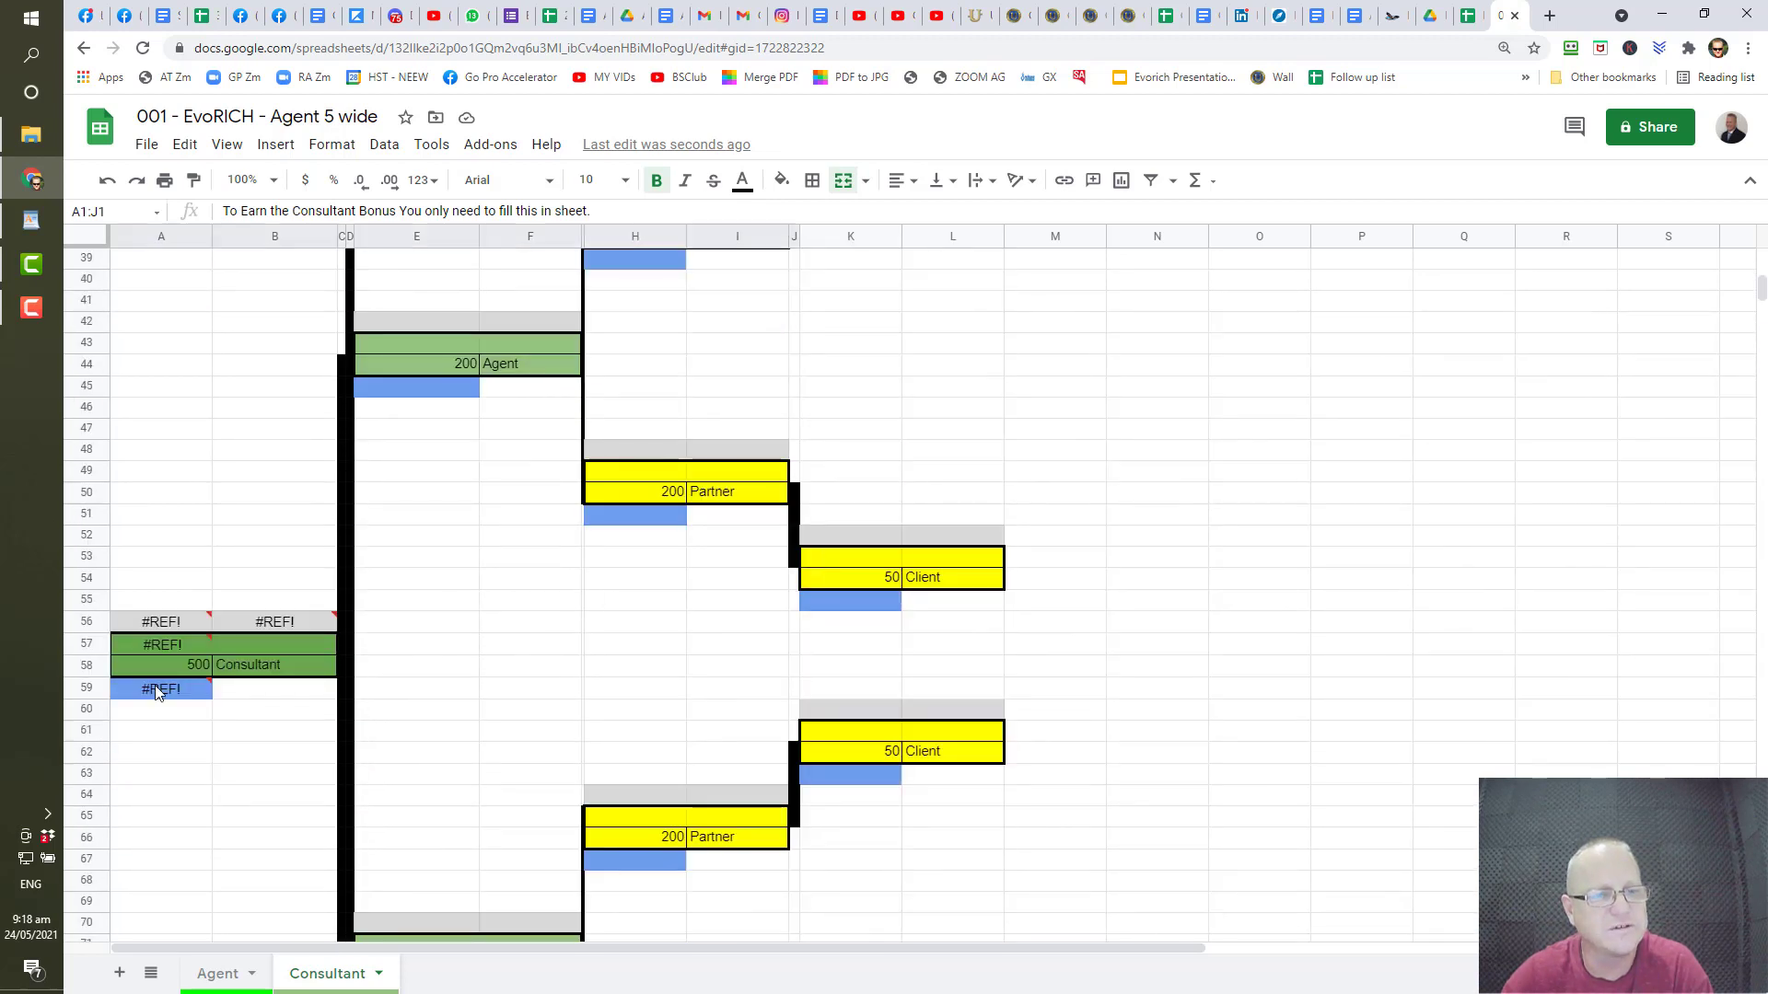
# - Delete the #REF! formulas in A57, A59, A56 and B56 beside the 500 Consultant box
pyautogui.click(163, 672)
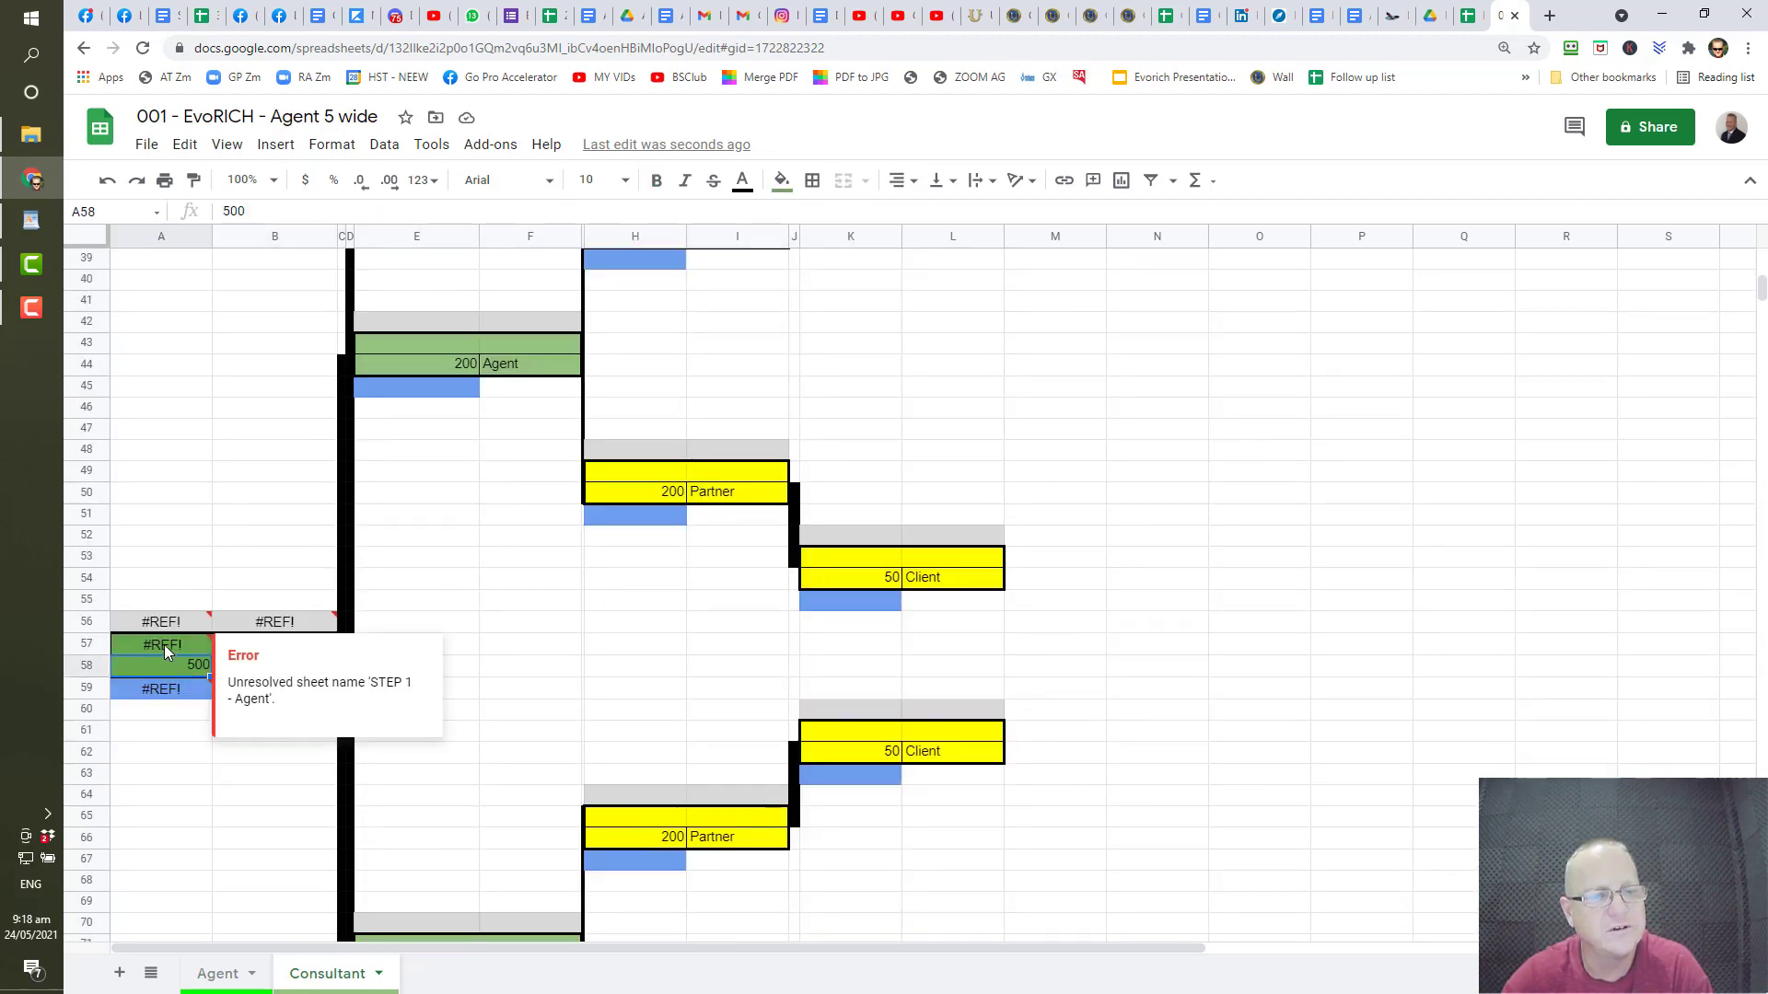
pyautogui.click(164, 645)
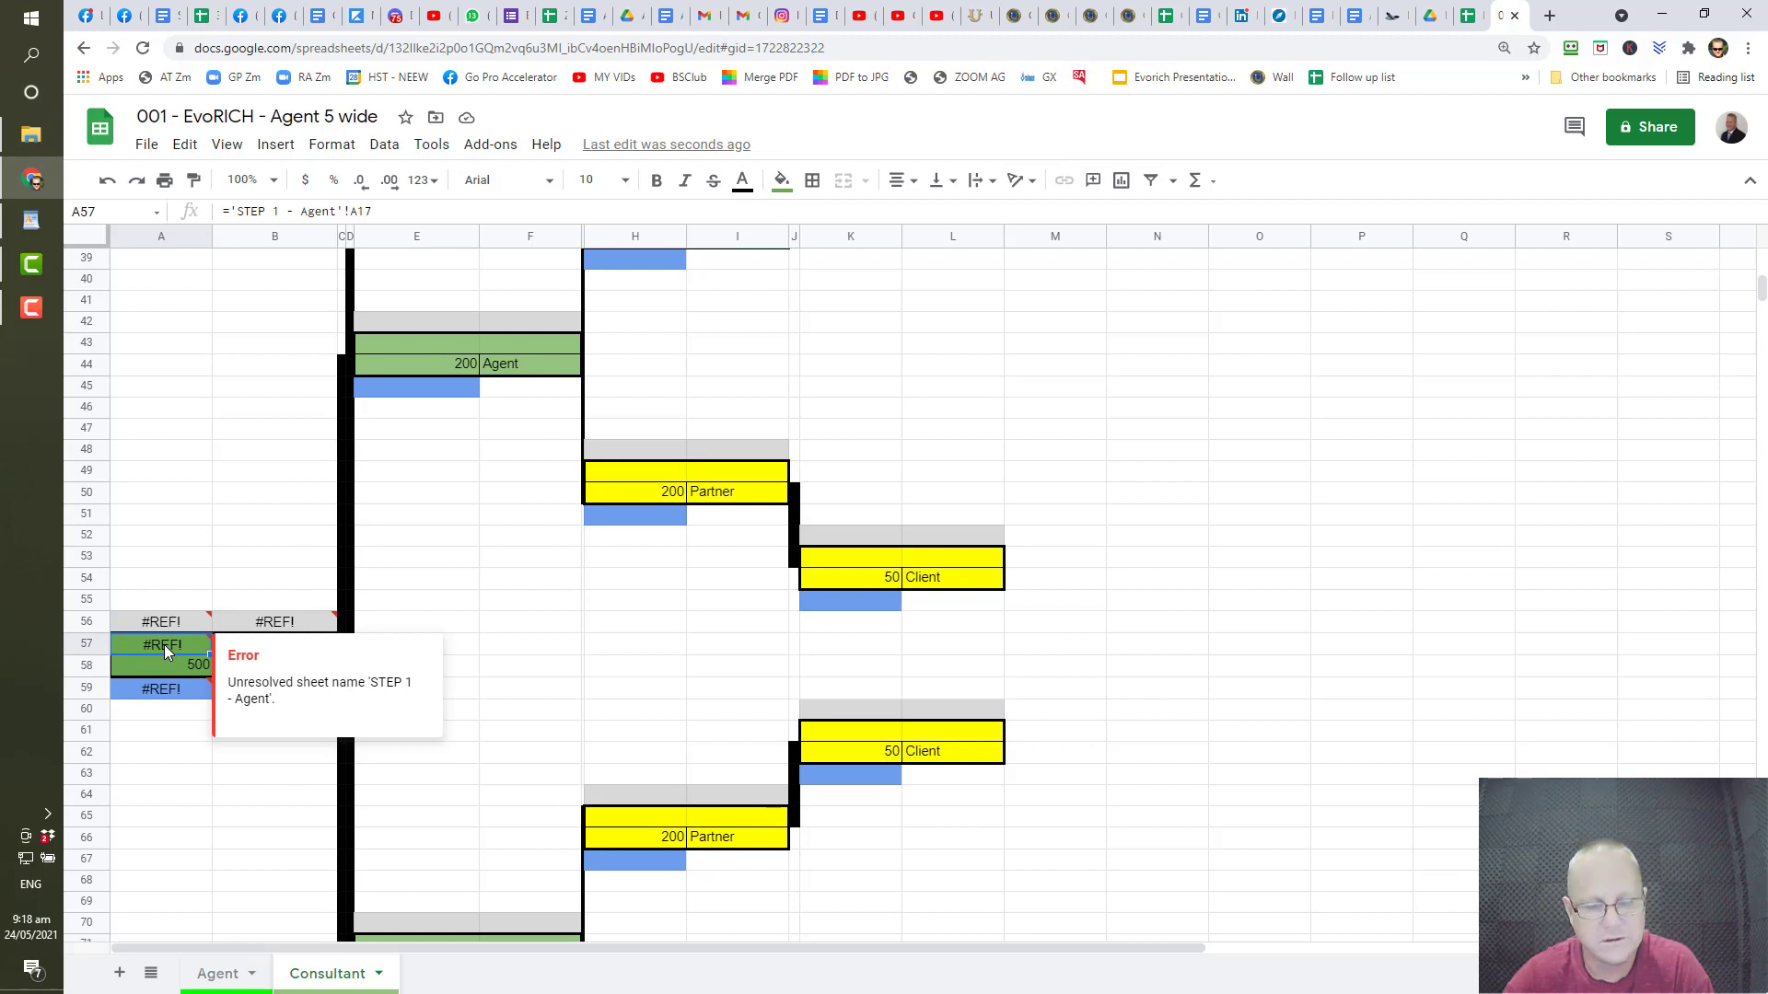
pyautogui.press('BackSpace')
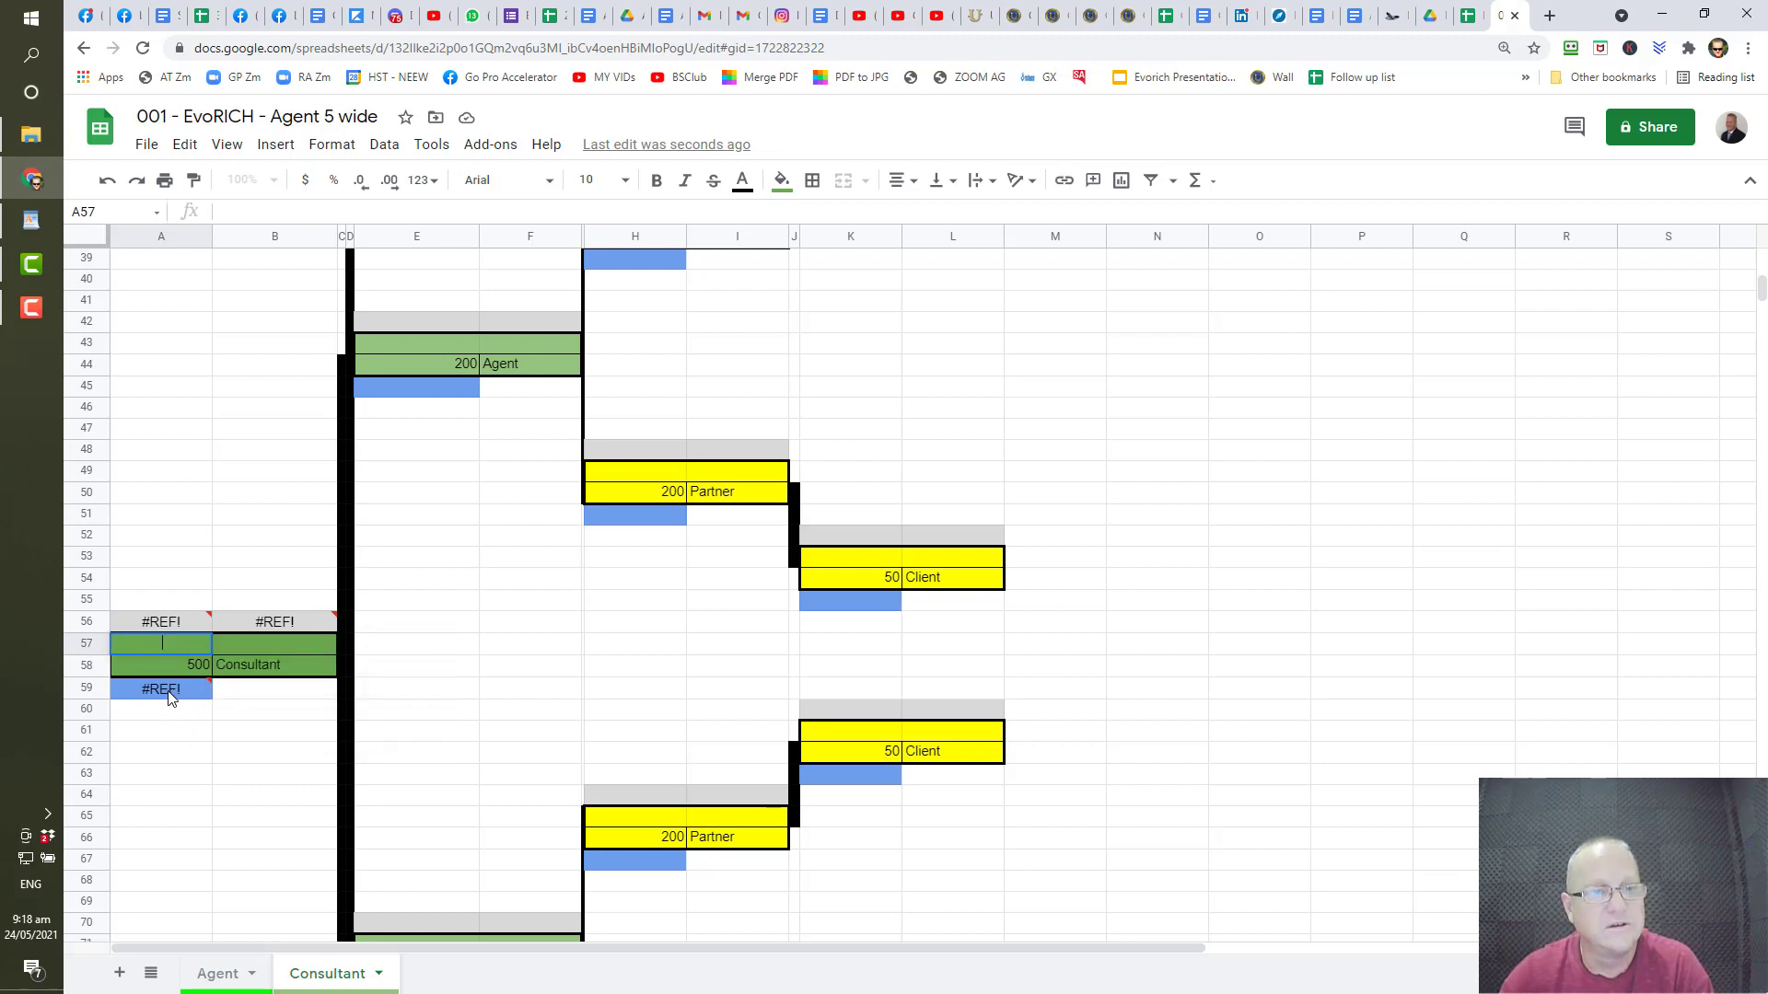
pyautogui.click(169, 692)
pyautogui.press('BackSpace')
pyautogui.click(174, 735)
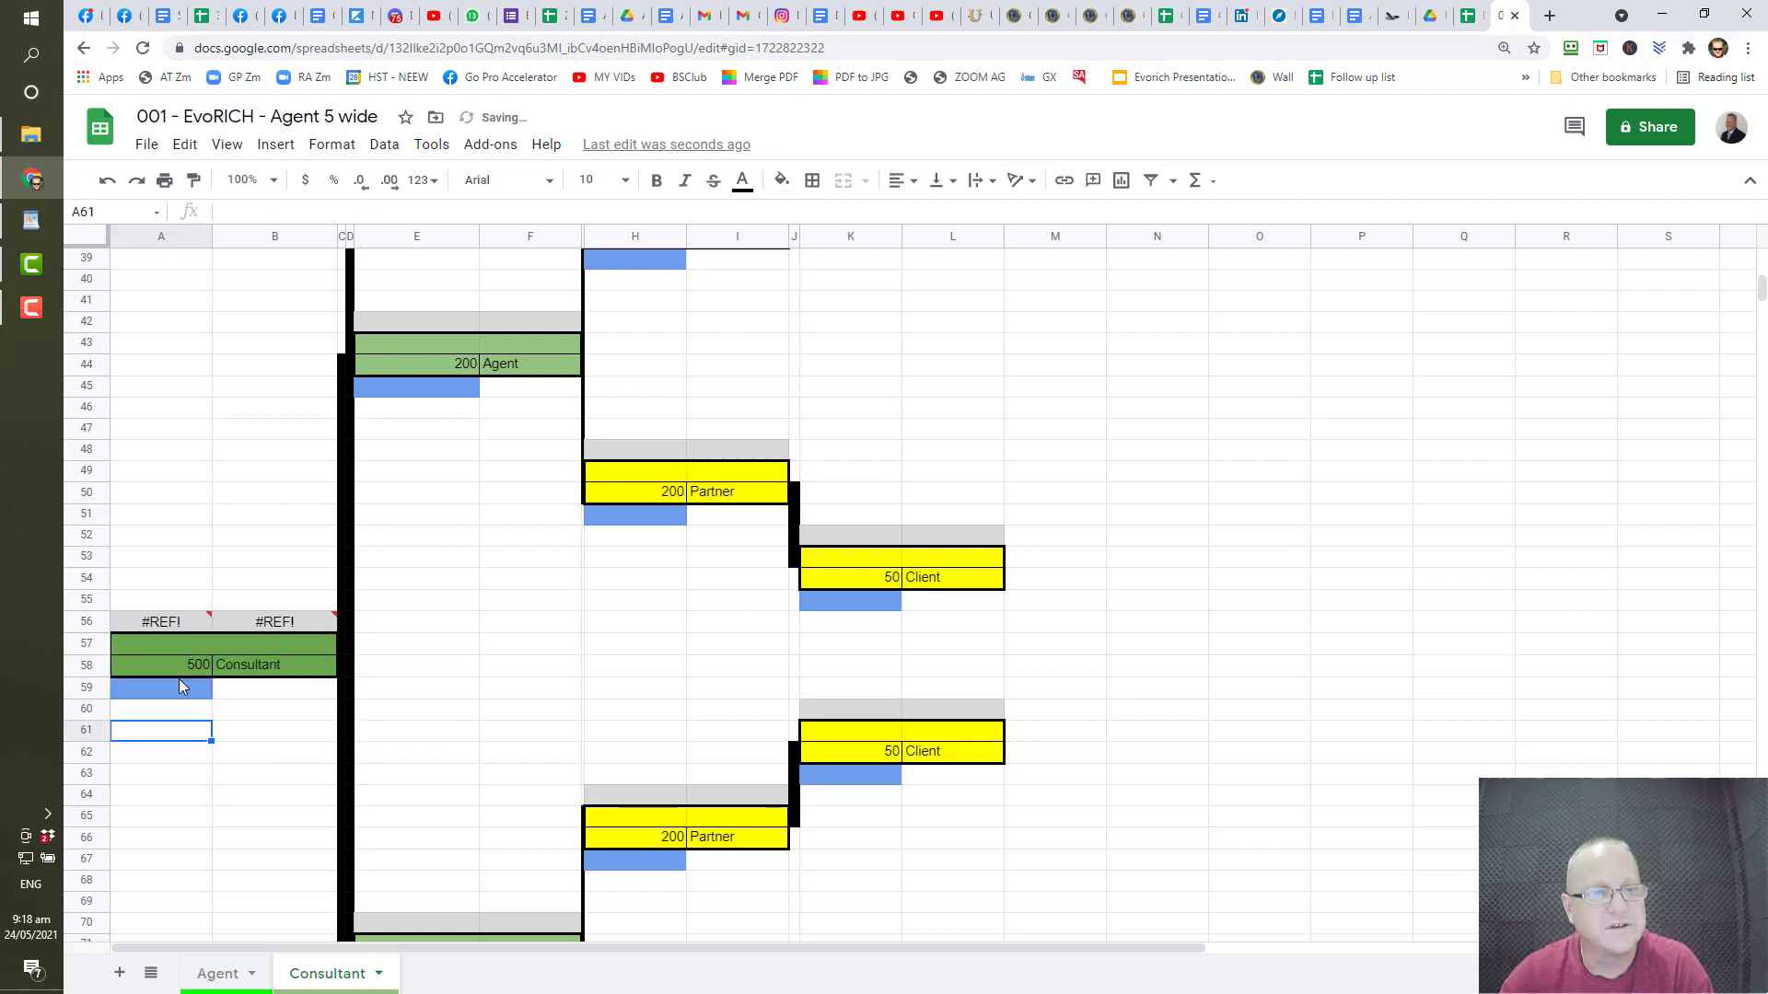
pyautogui.click(162, 630)
pyautogui.press('BackSpace')
pyautogui.click(257, 628)
pyautogui.press('BackSpace')
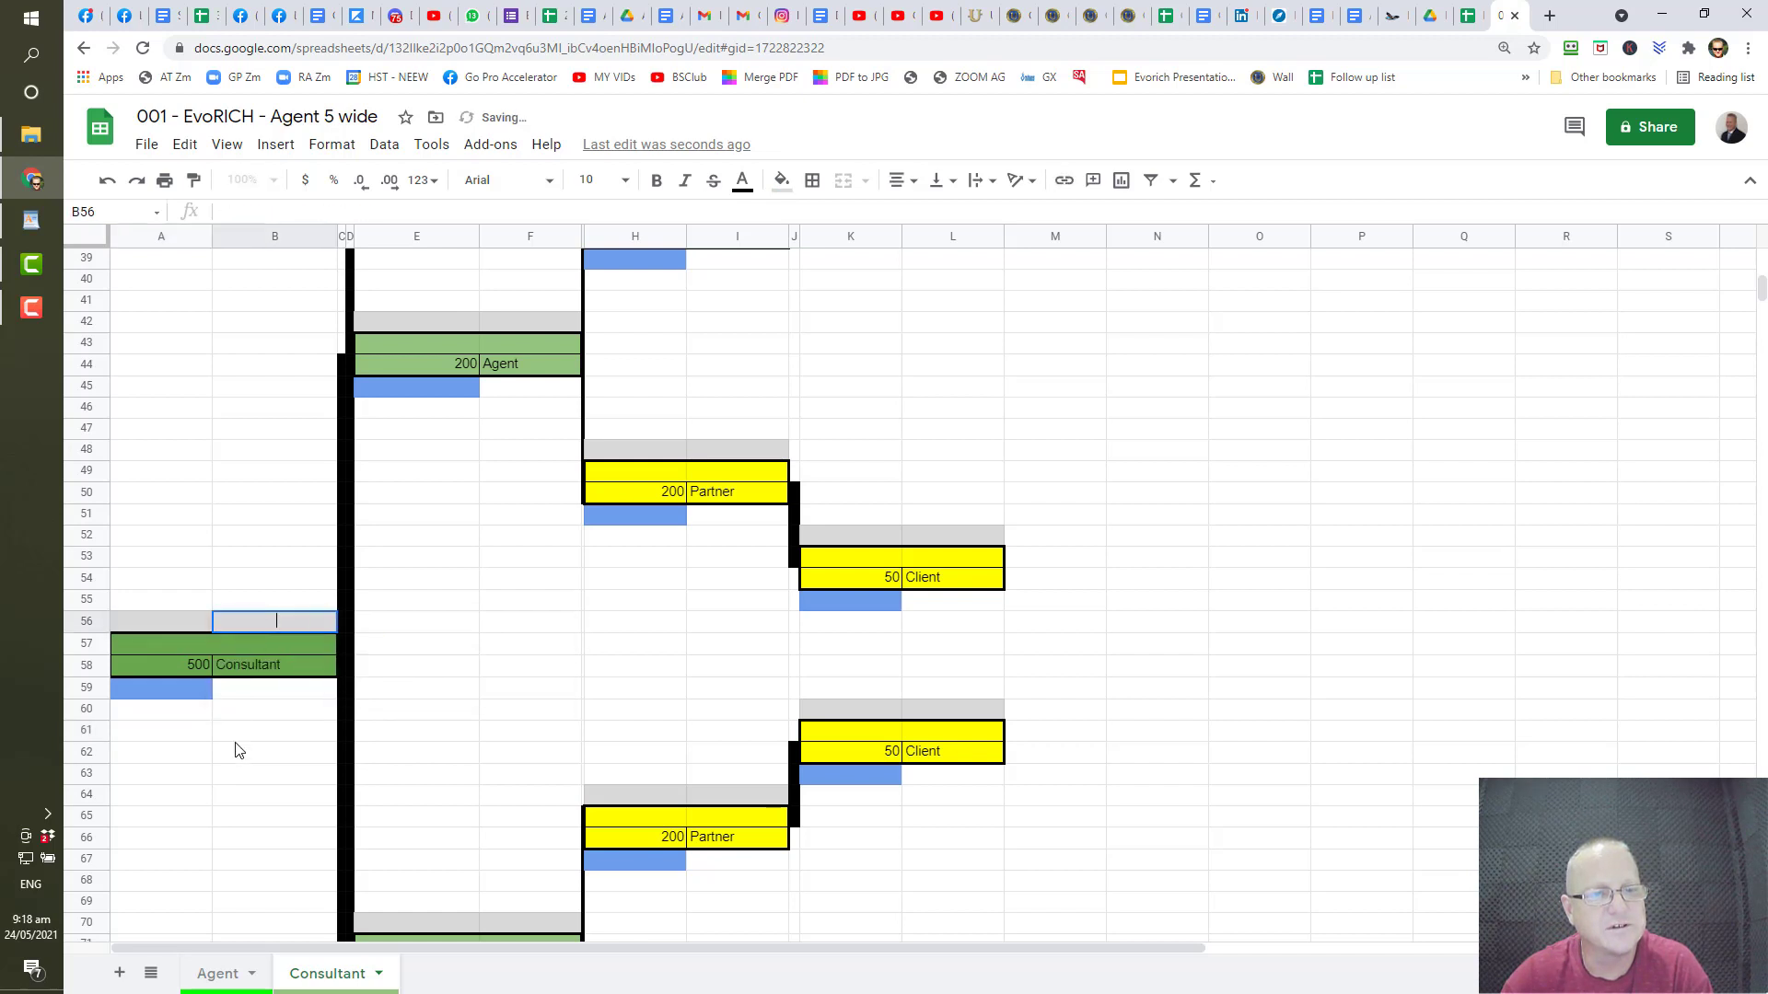
pyautogui.click(231, 779)
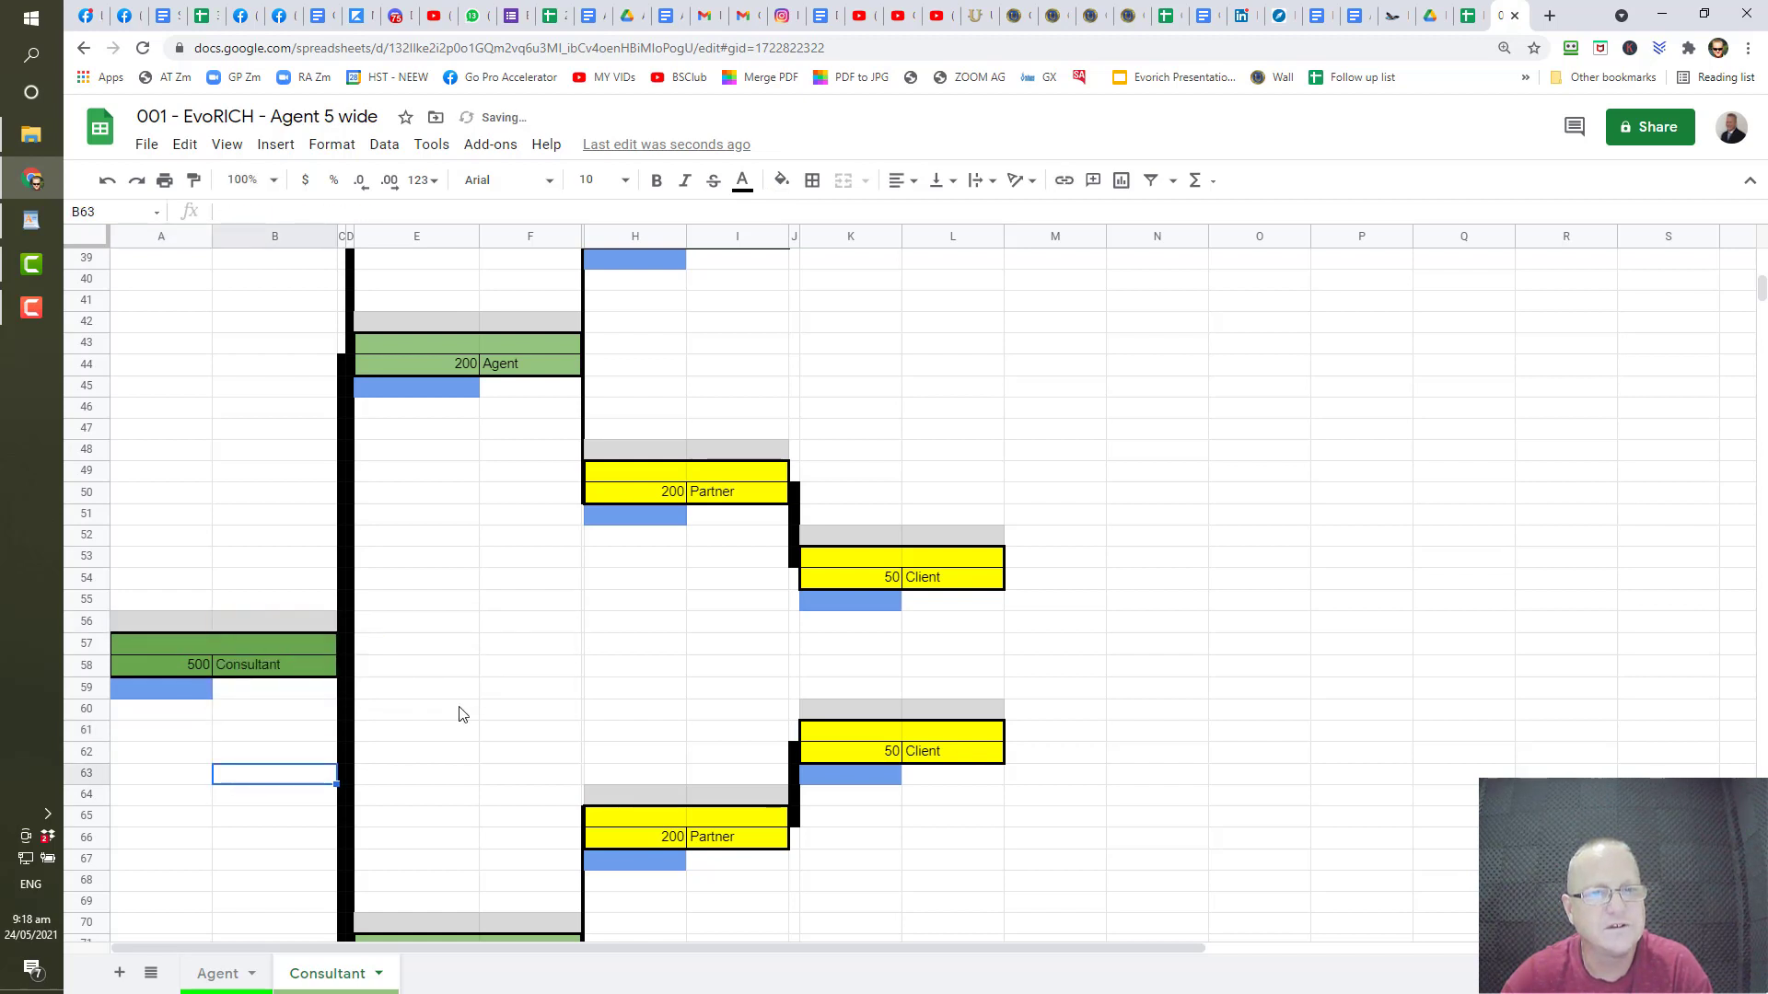
pyautogui.scroll(6, 466, 716)
pyautogui.scroll(3, 471, 721)
pyautogui.scroll(-2, 472, 727)
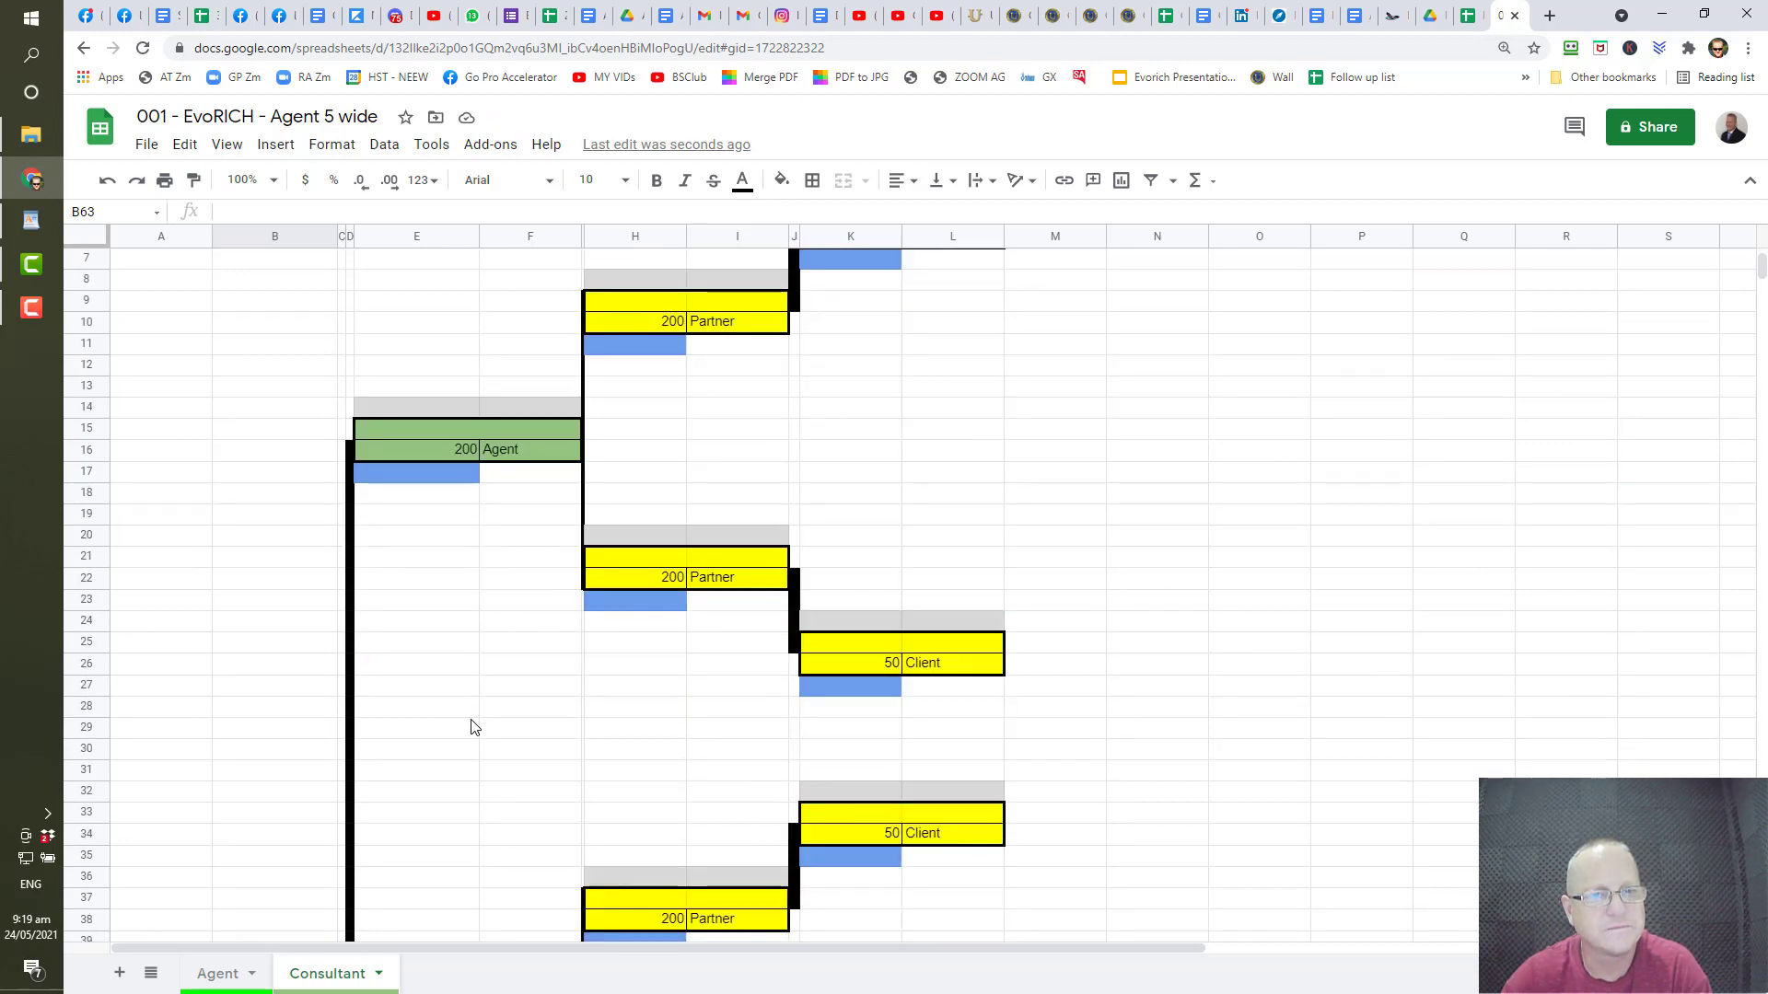
pyautogui.scroll(-8, 470, 726)
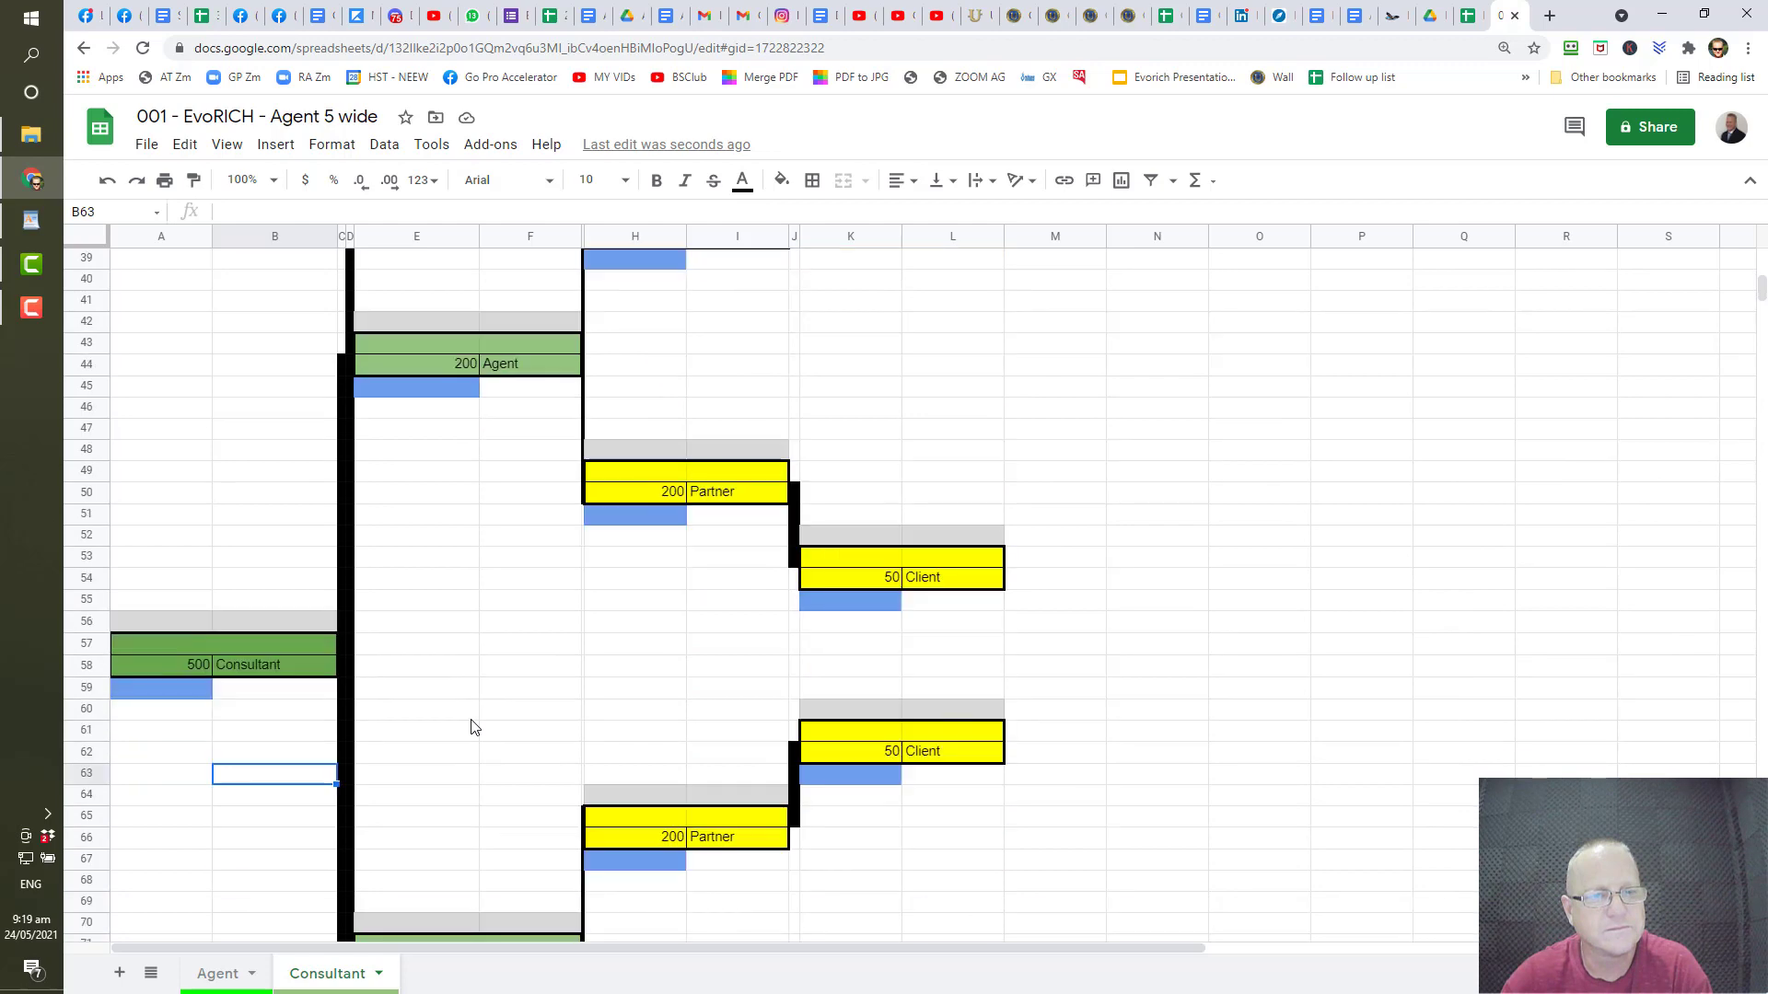
pyautogui.scroll(-1, 473, 727)
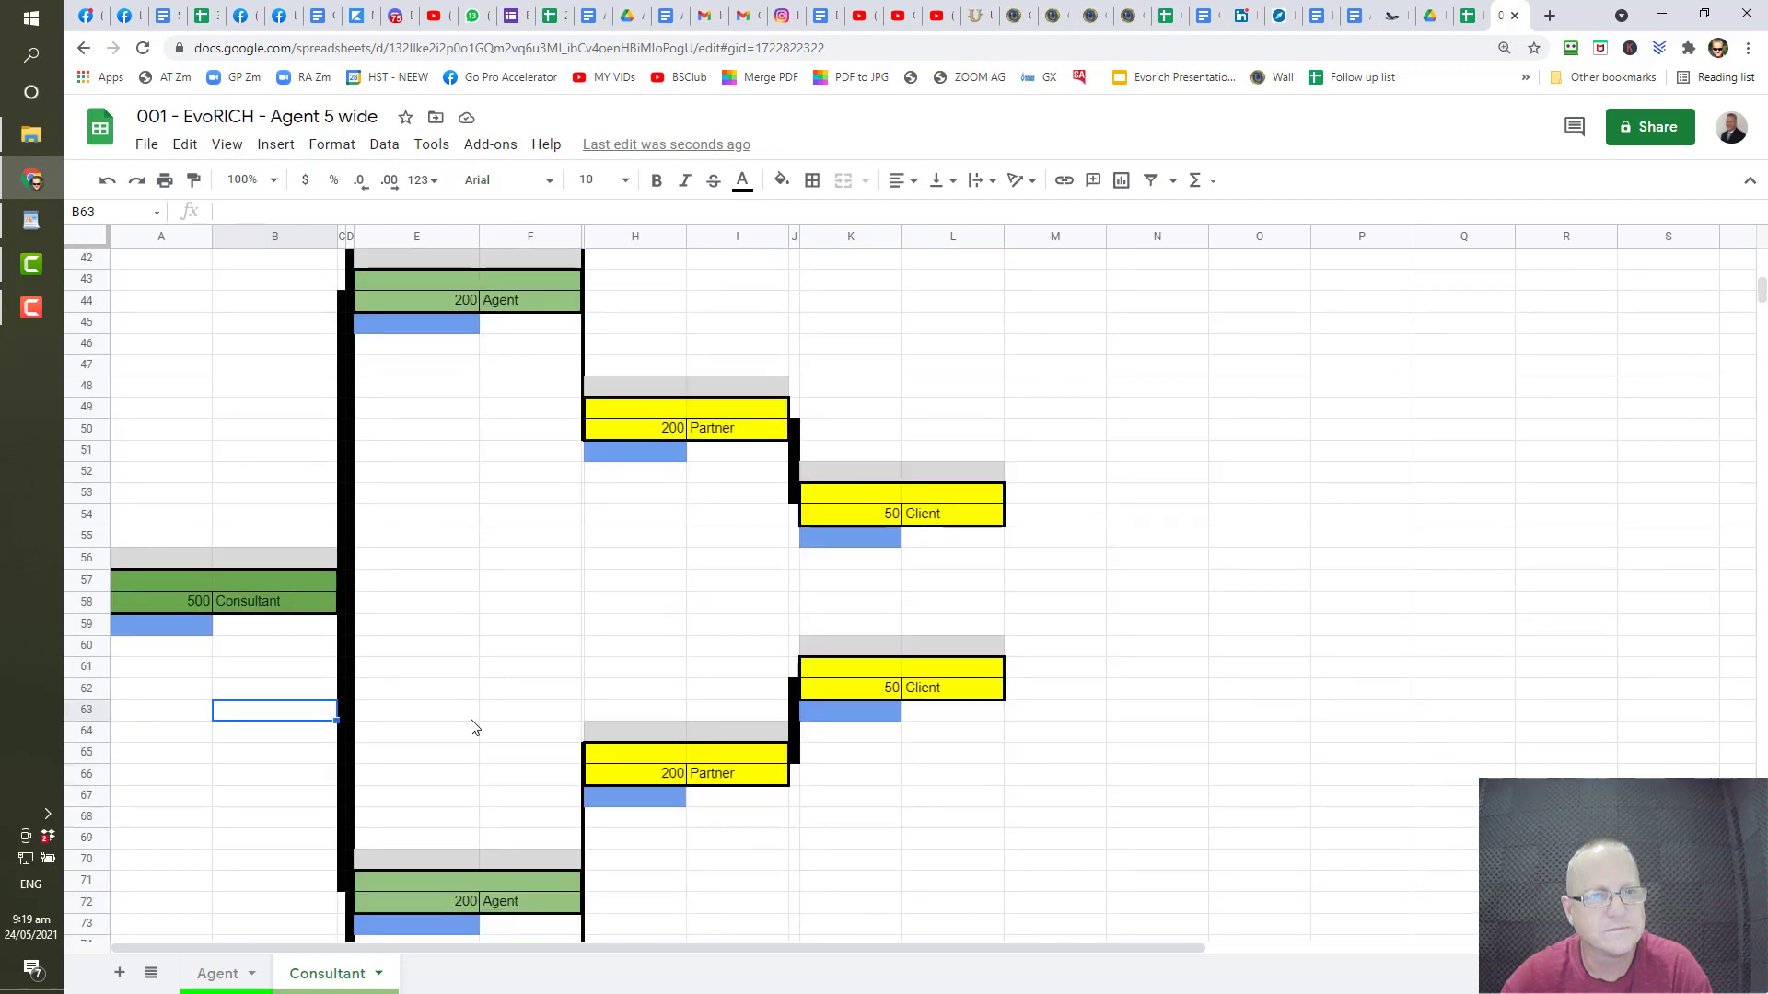
pyautogui.scroll(13, 470, 726)
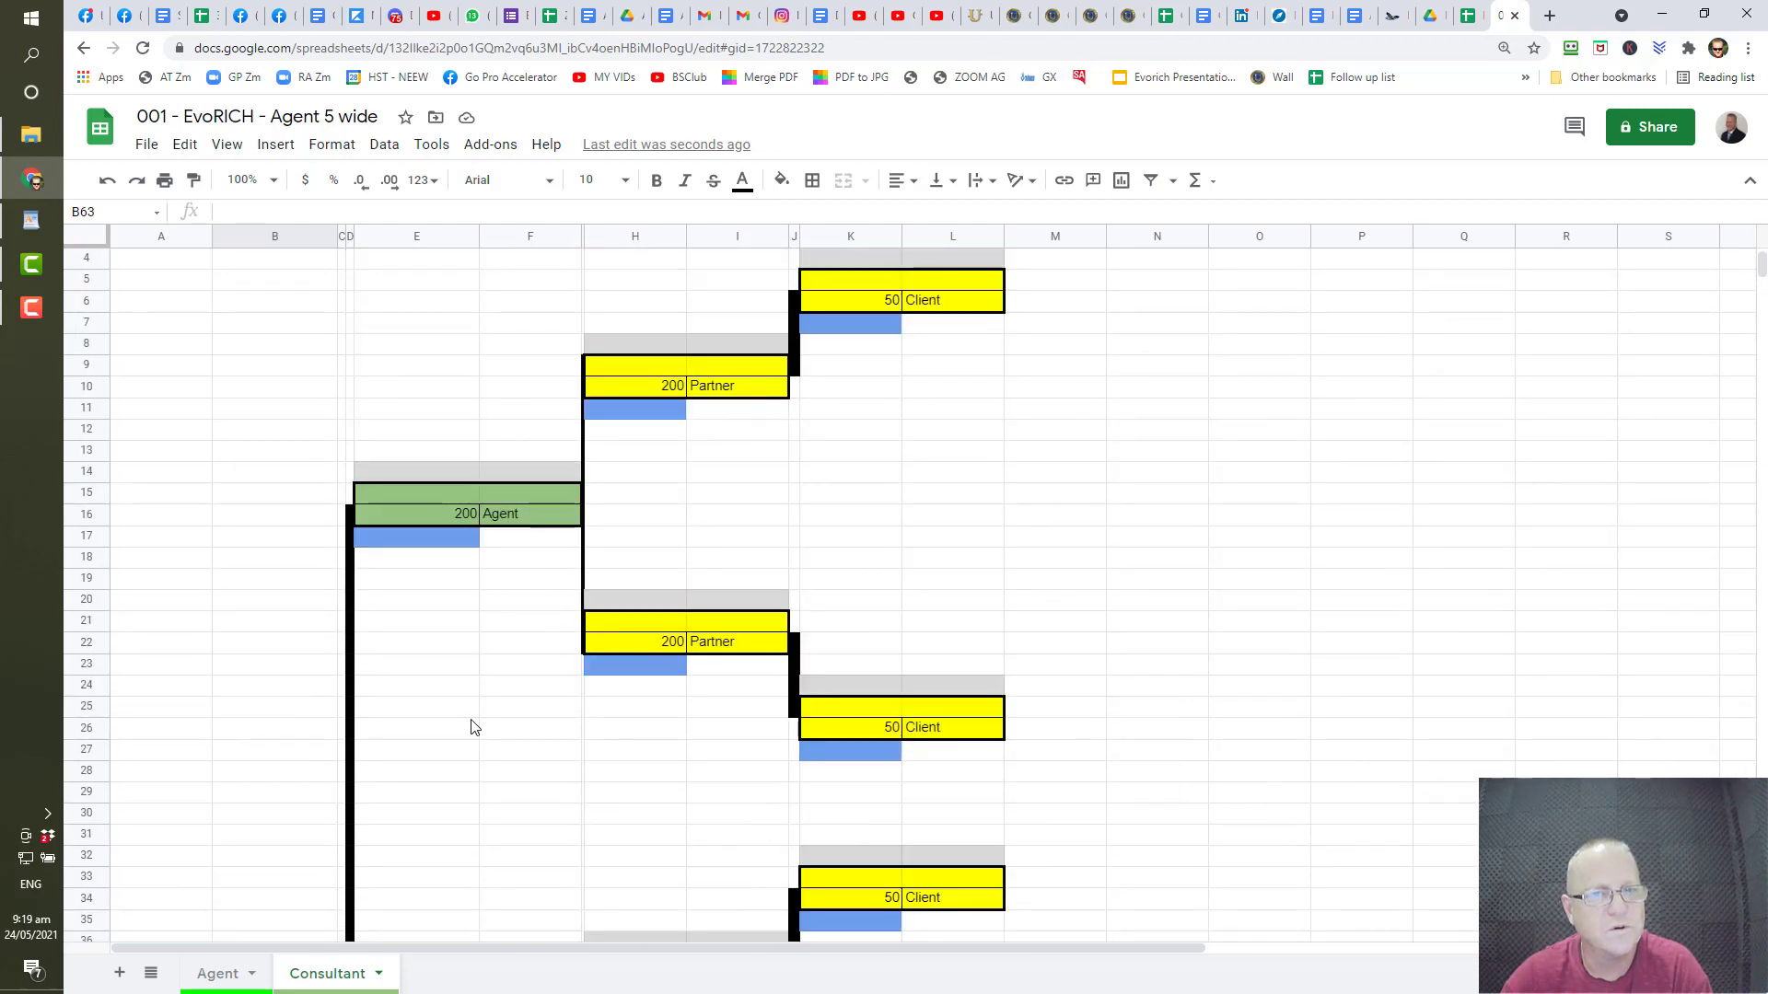
pyautogui.scroll(1, 471, 727)
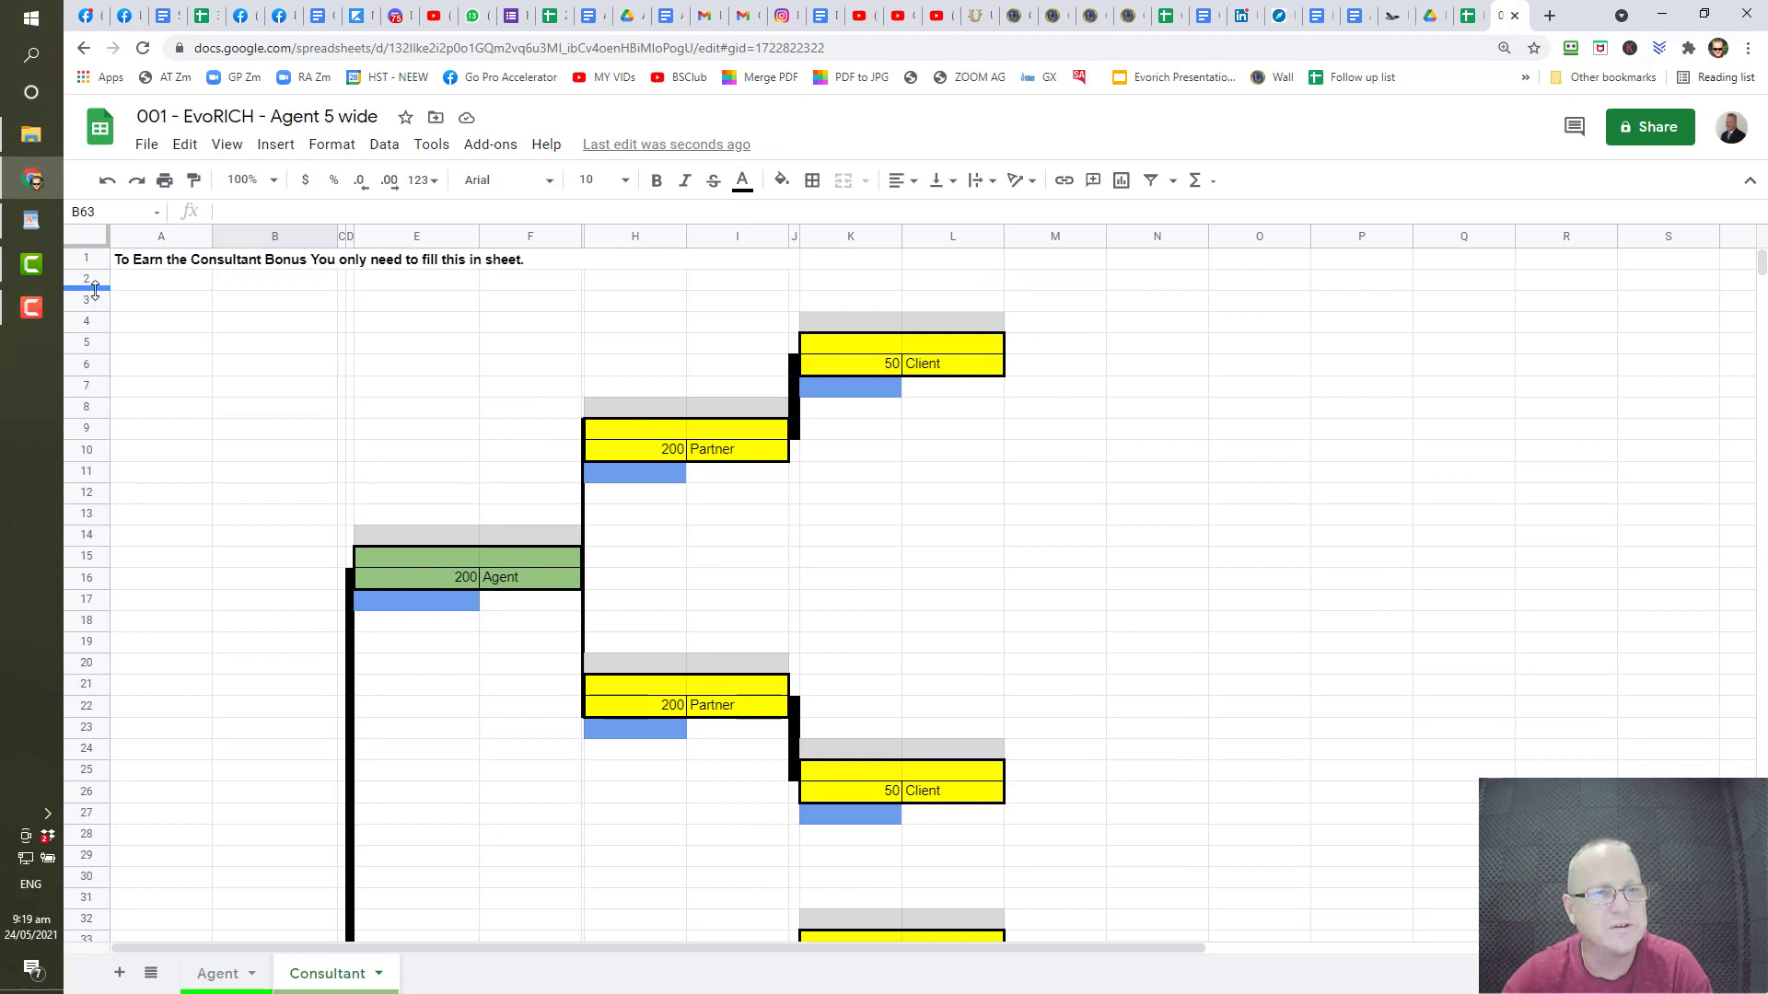
# - Insert 54 blank rows below rows 2–55 on the Consultant sheet
pyautogui.moveTo(95, 286); pyautogui.dragTo(80, 897)
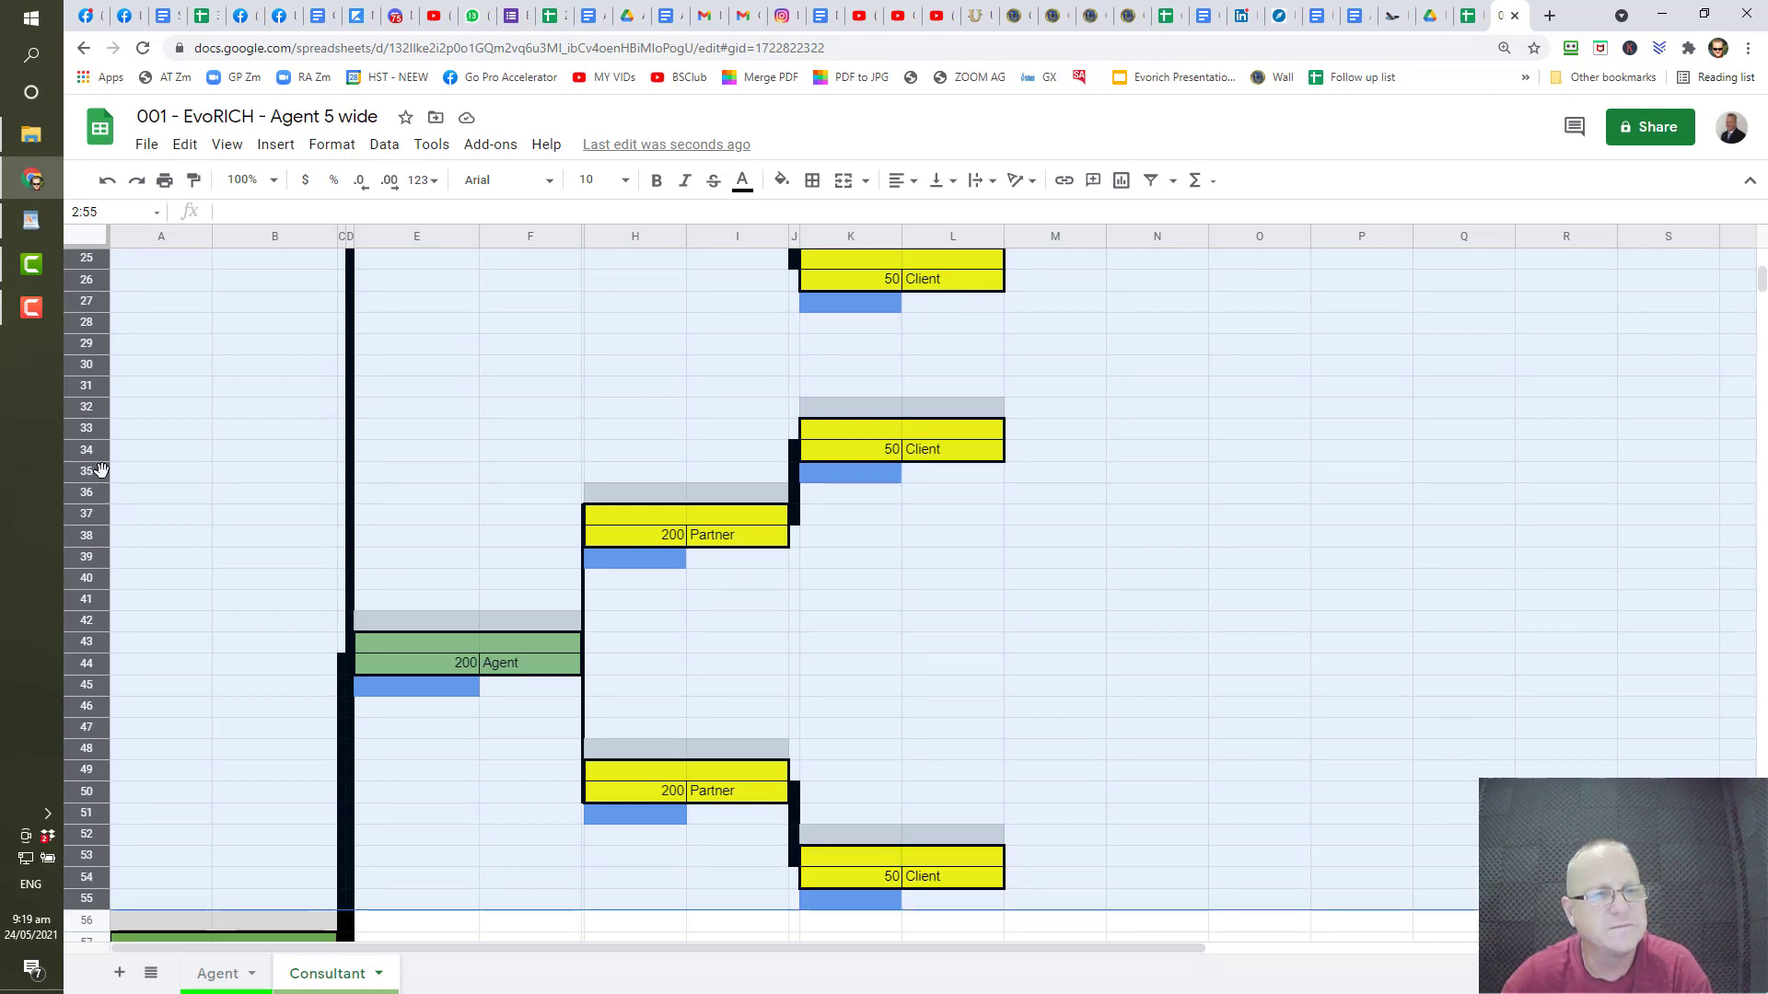
pyautogui.rightClick(101, 471)
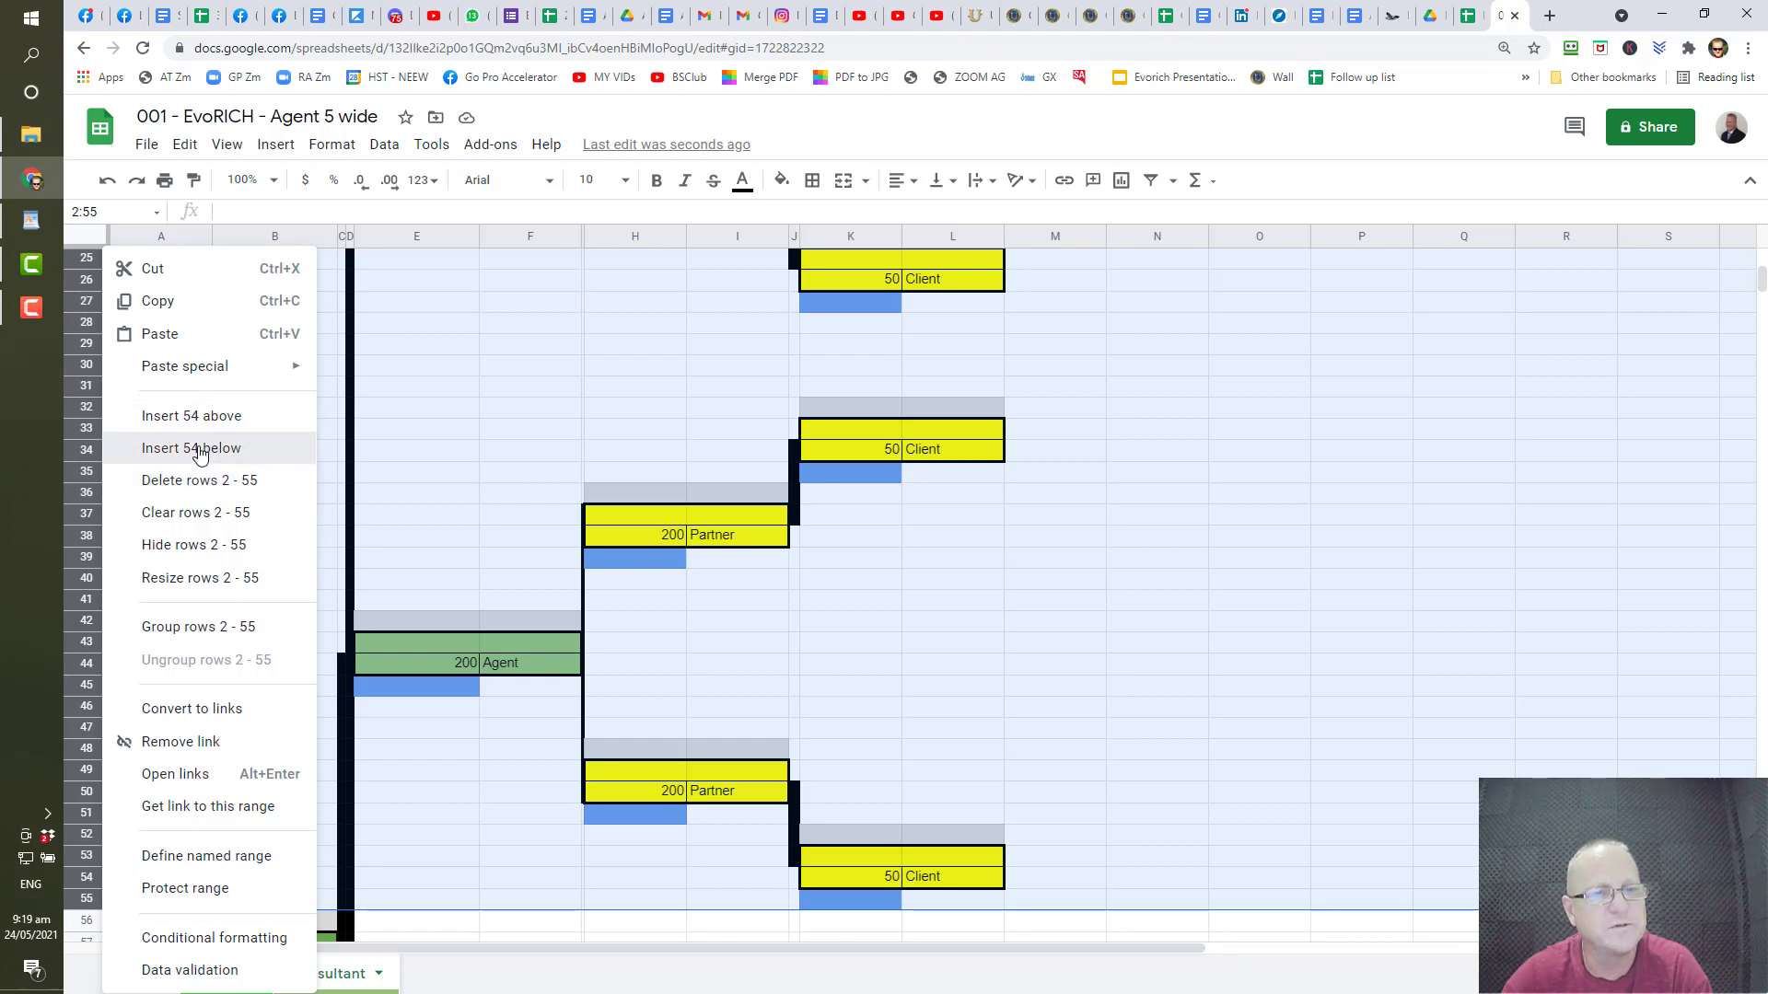
pyautogui.click(240, 452)
pyautogui.scroll(-7, 215, 463)
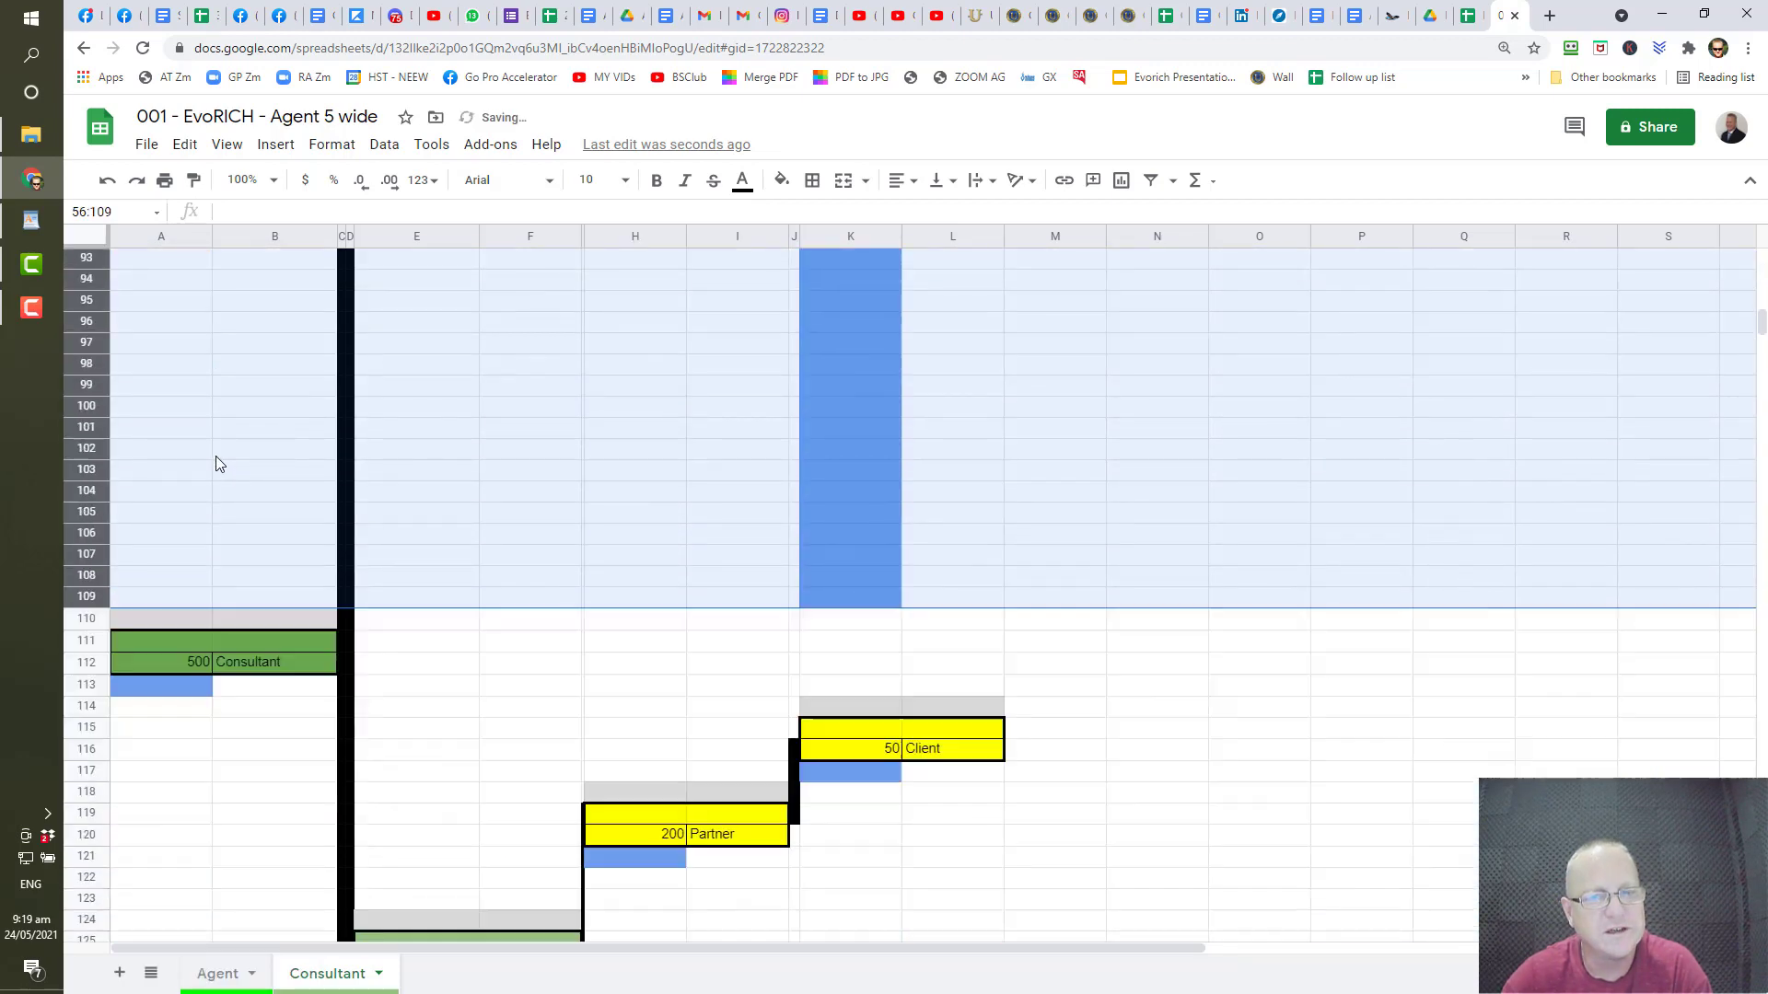
pyautogui.scroll(9, 215, 463)
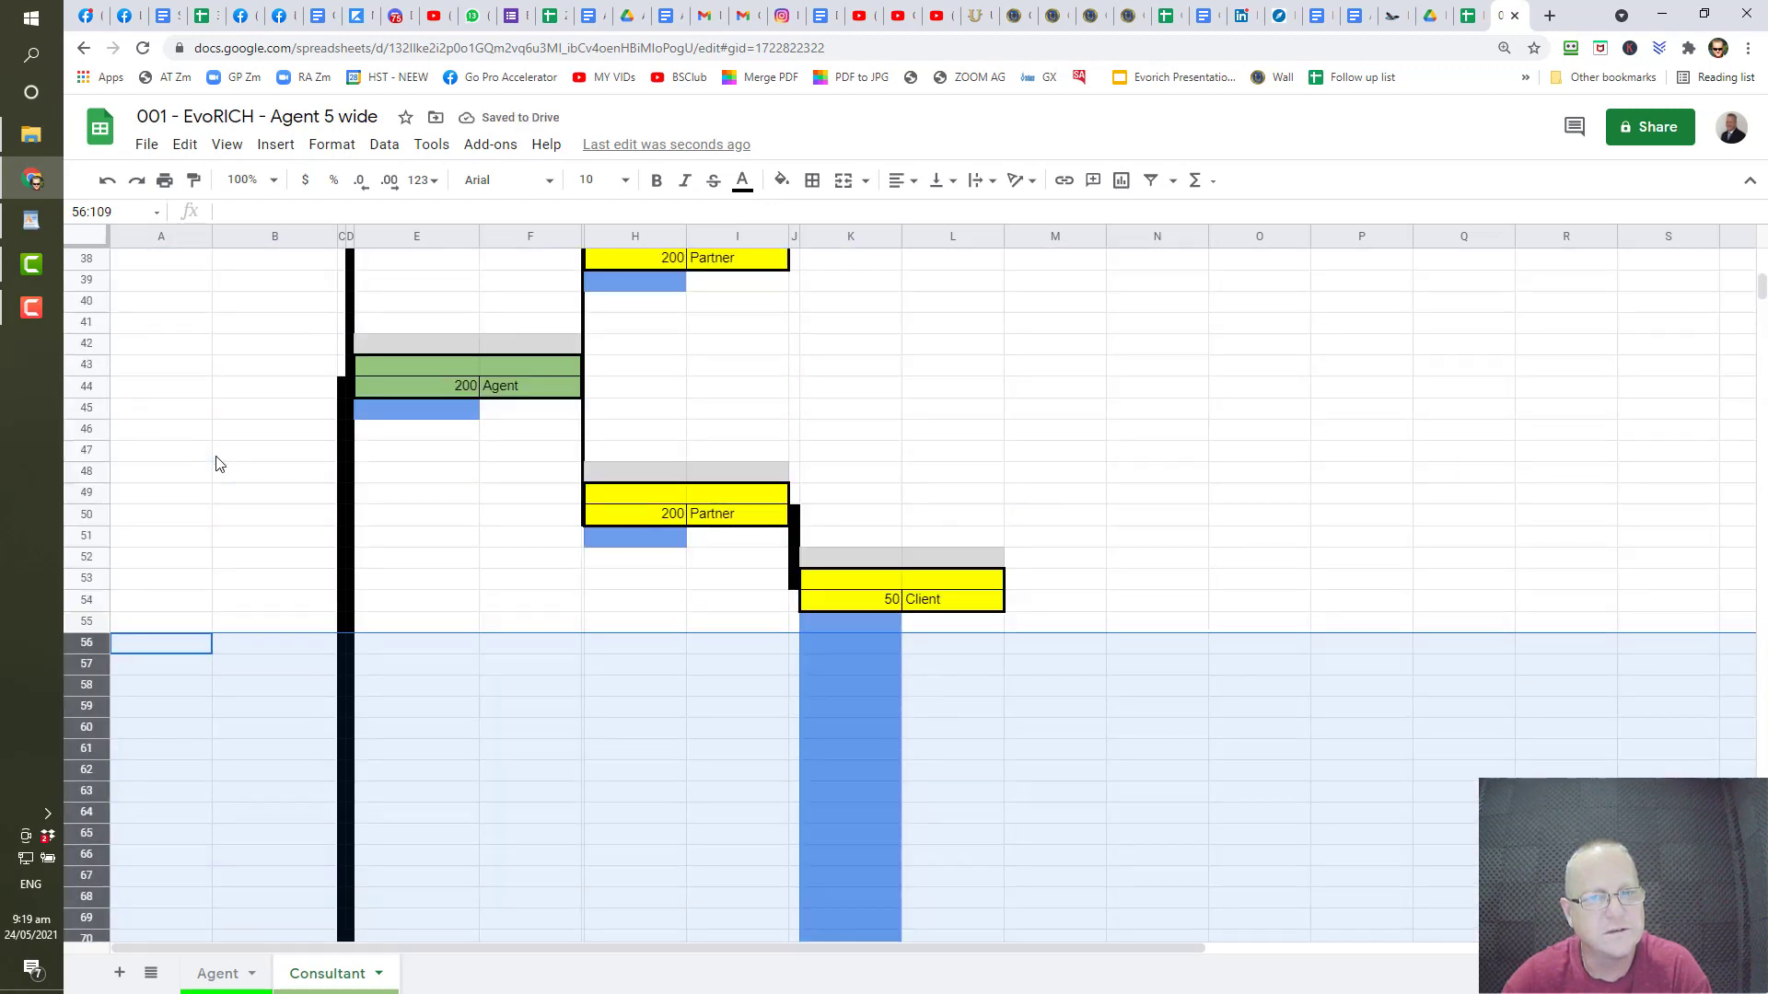
pyautogui.scroll(9, 216, 464)
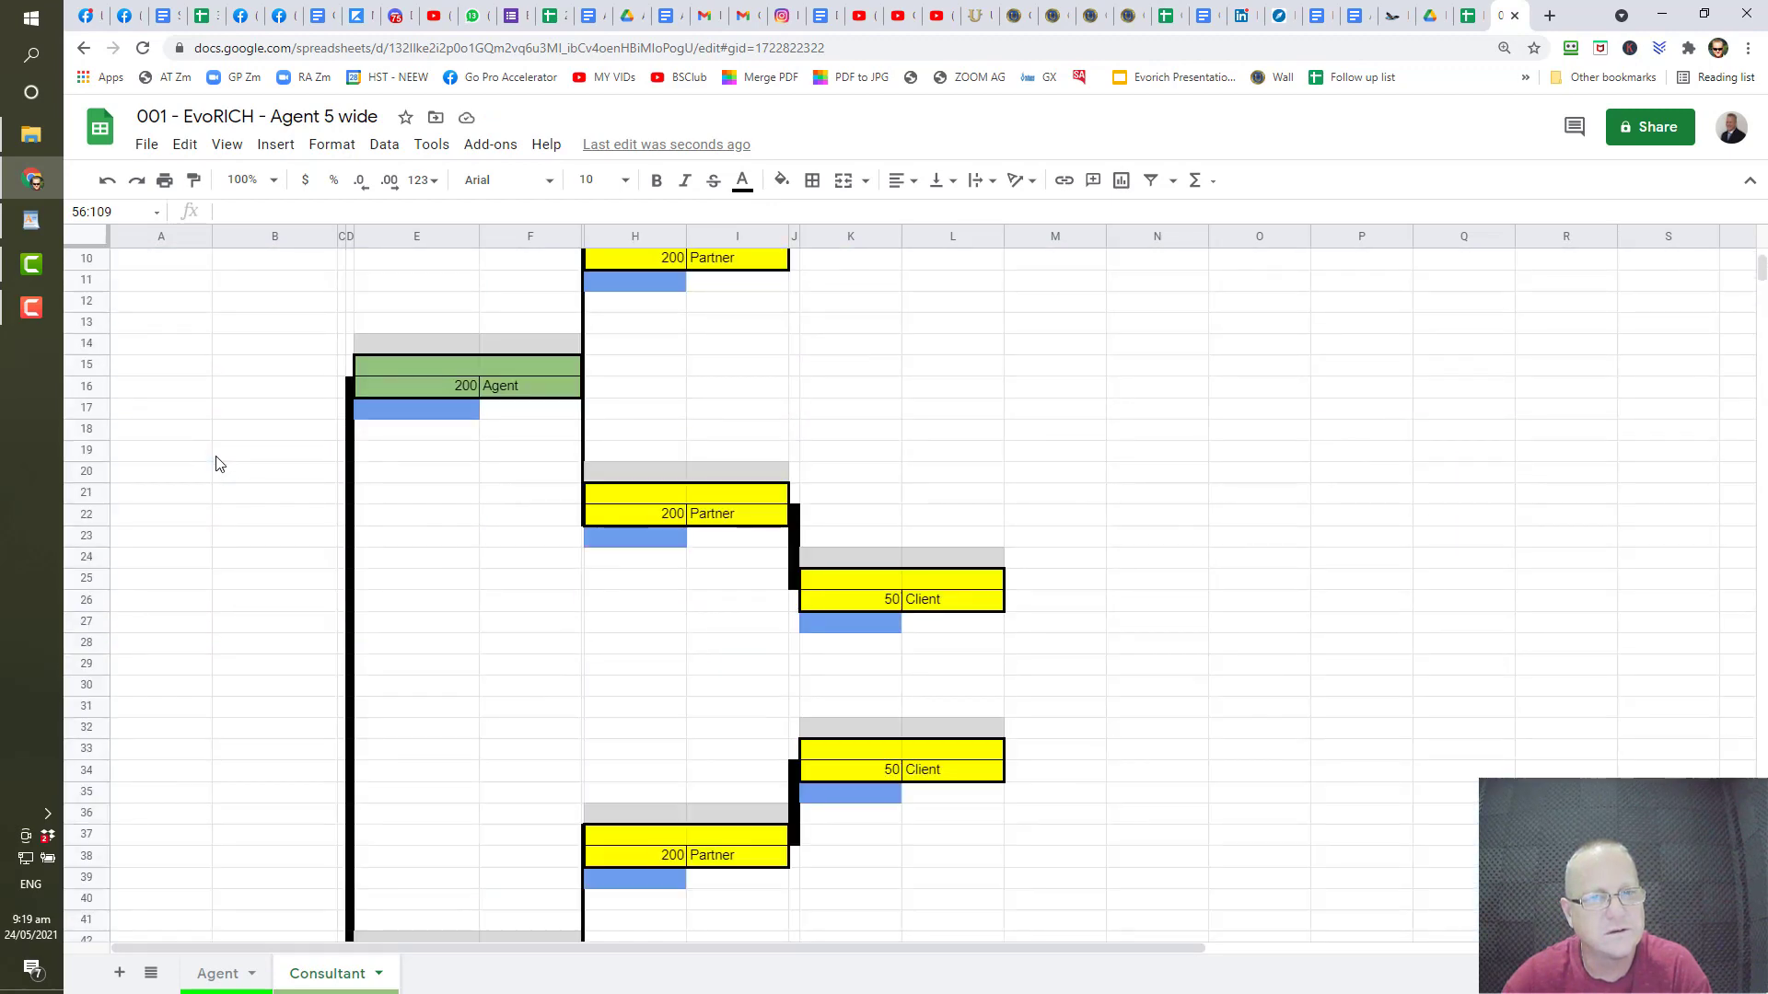
pyautogui.scroll(-12, 215, 463)
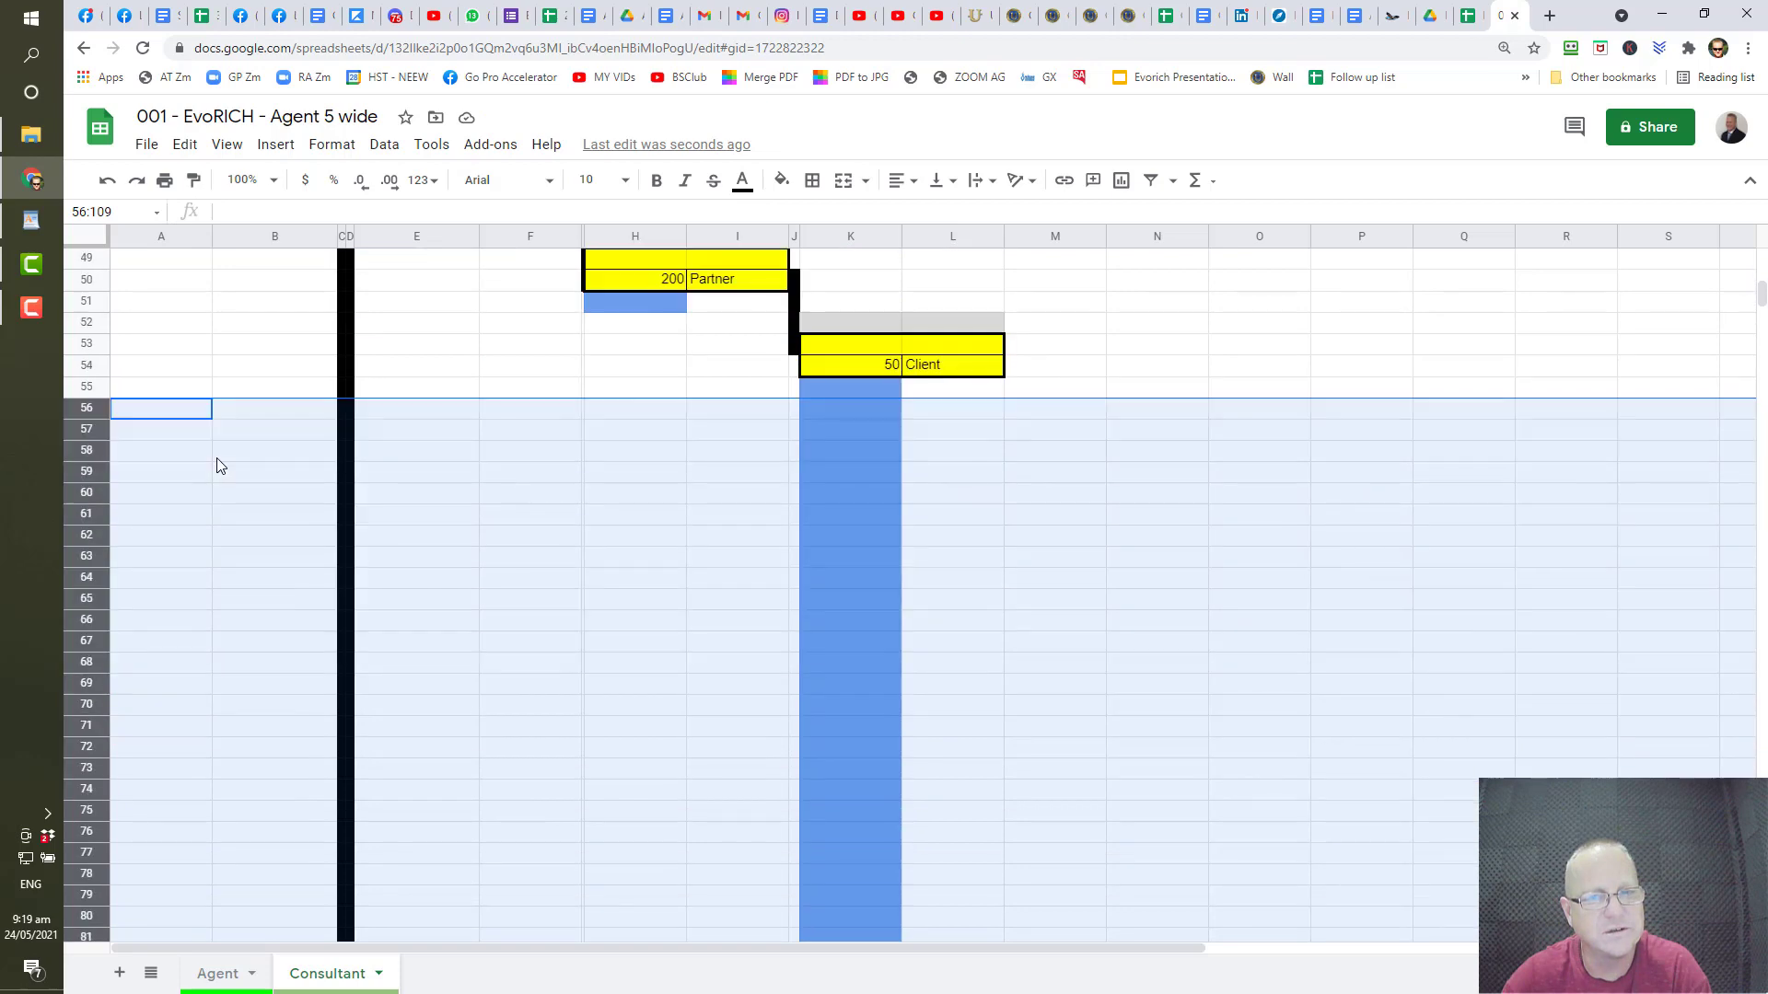
pyautogui.scroll(12, 217, 464)
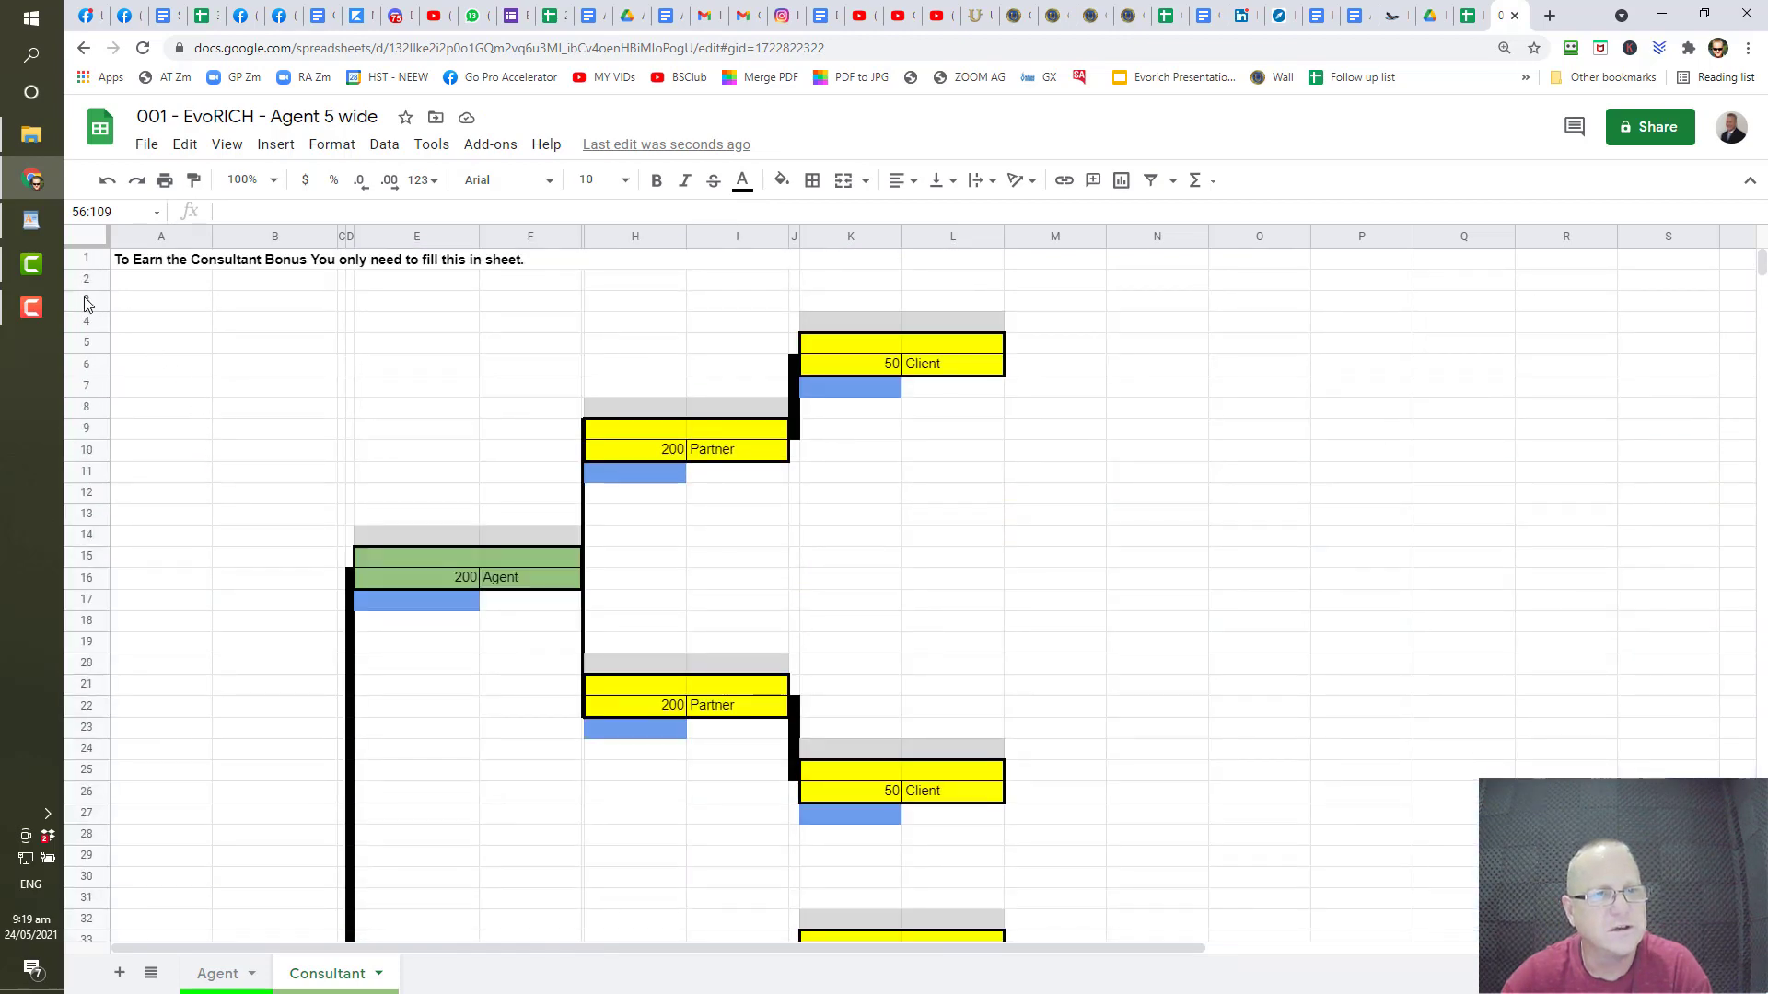
# - Insert 59 blank rows above row 2, pushing the 500 Consultant box to row 171
pyautogui.moveTo(87, 279); pyautogui.dragTo(86, 833)
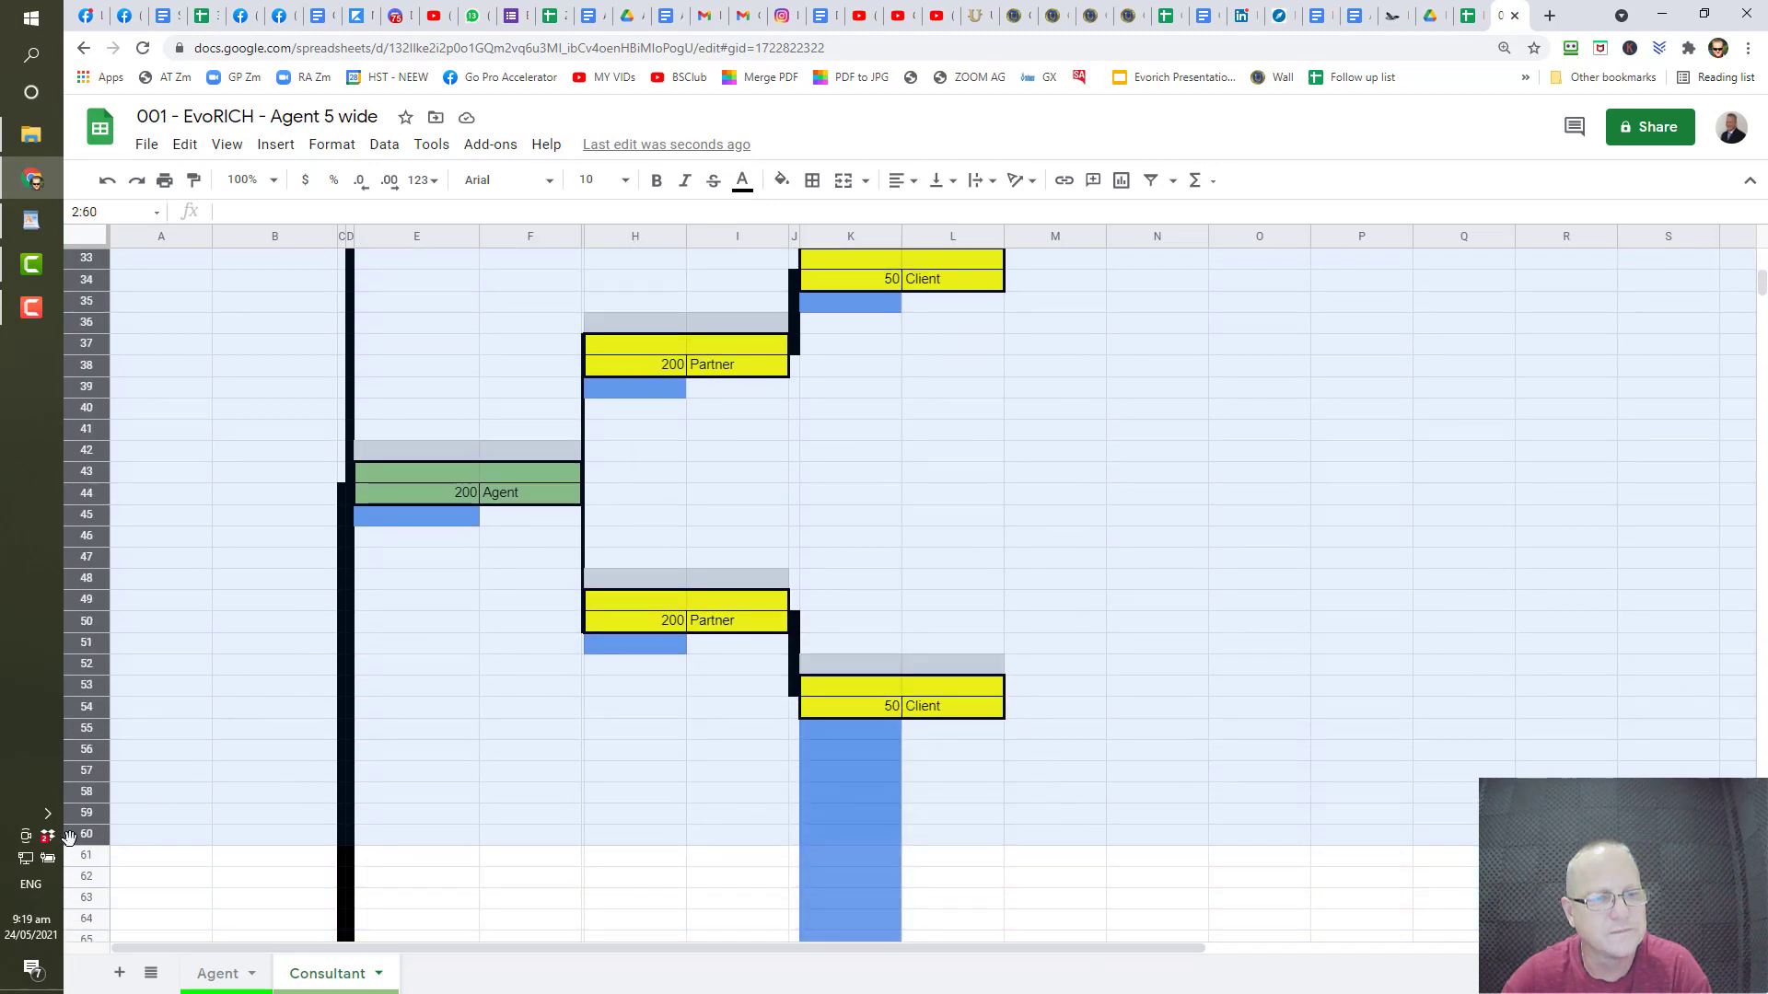
pyautogui.rightClick(96, 578)
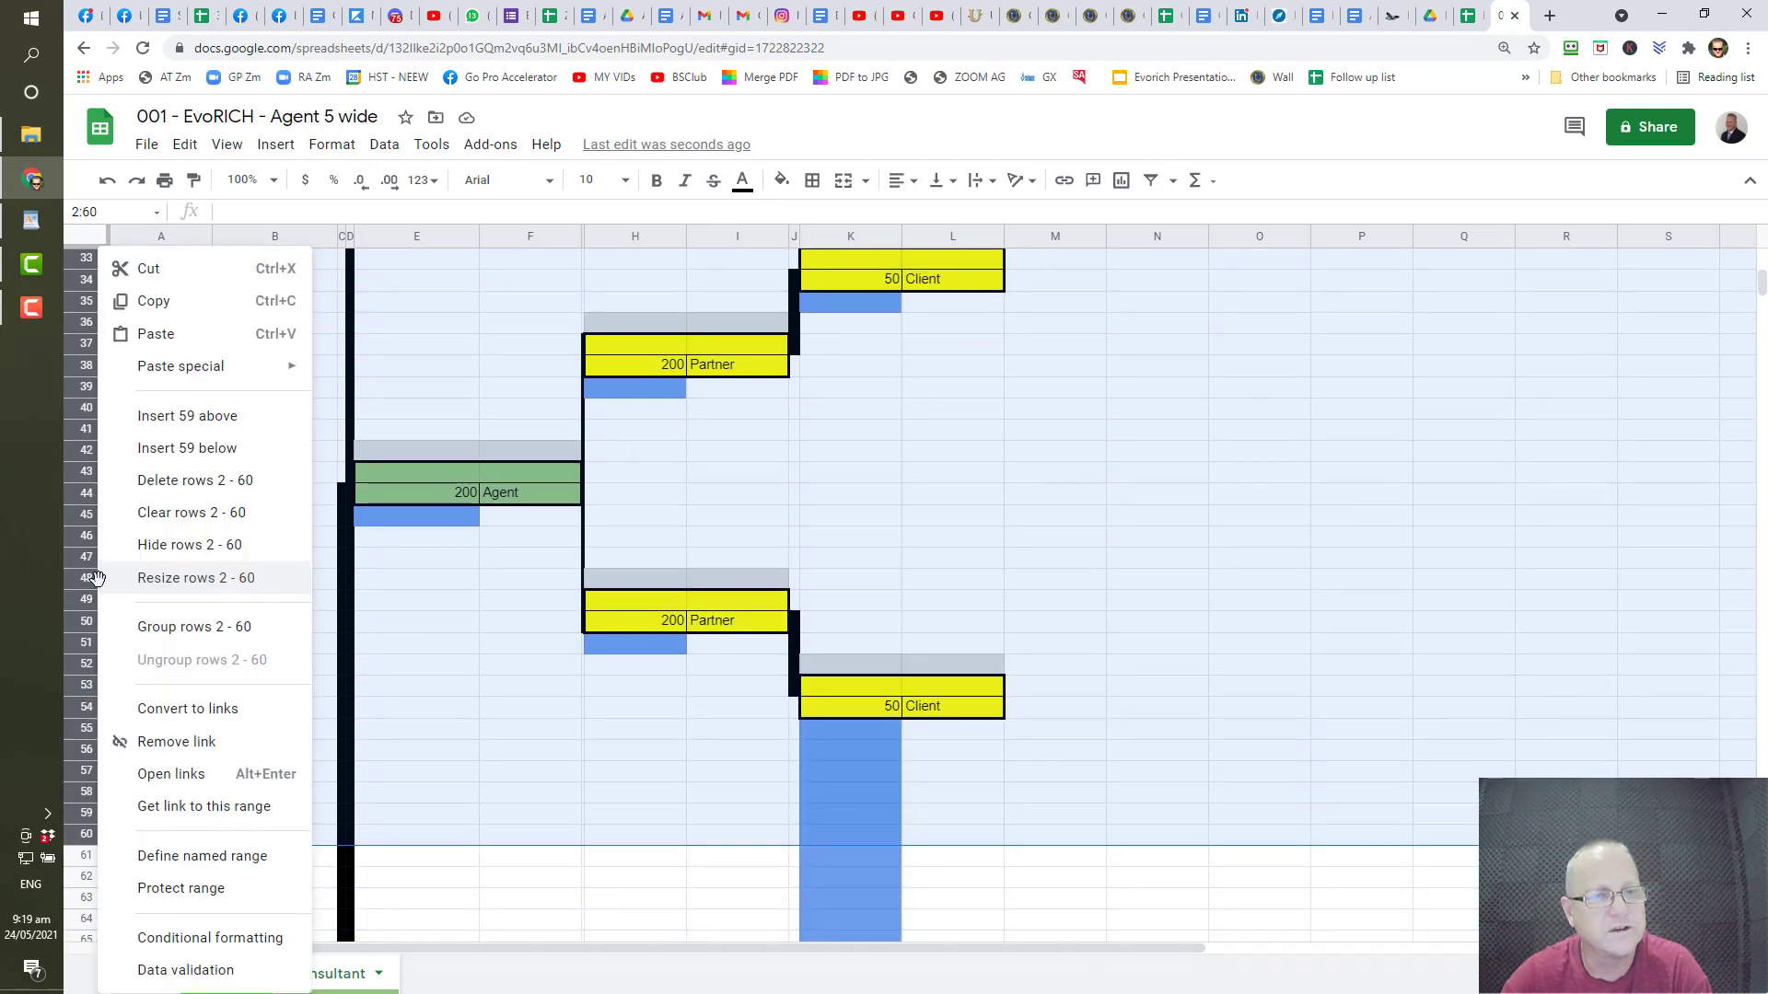
pyautogui.click(221, 416)
pyautogui.scroll(-1, 231, 517)
pyautogui.scroll(-20, 230, 515)
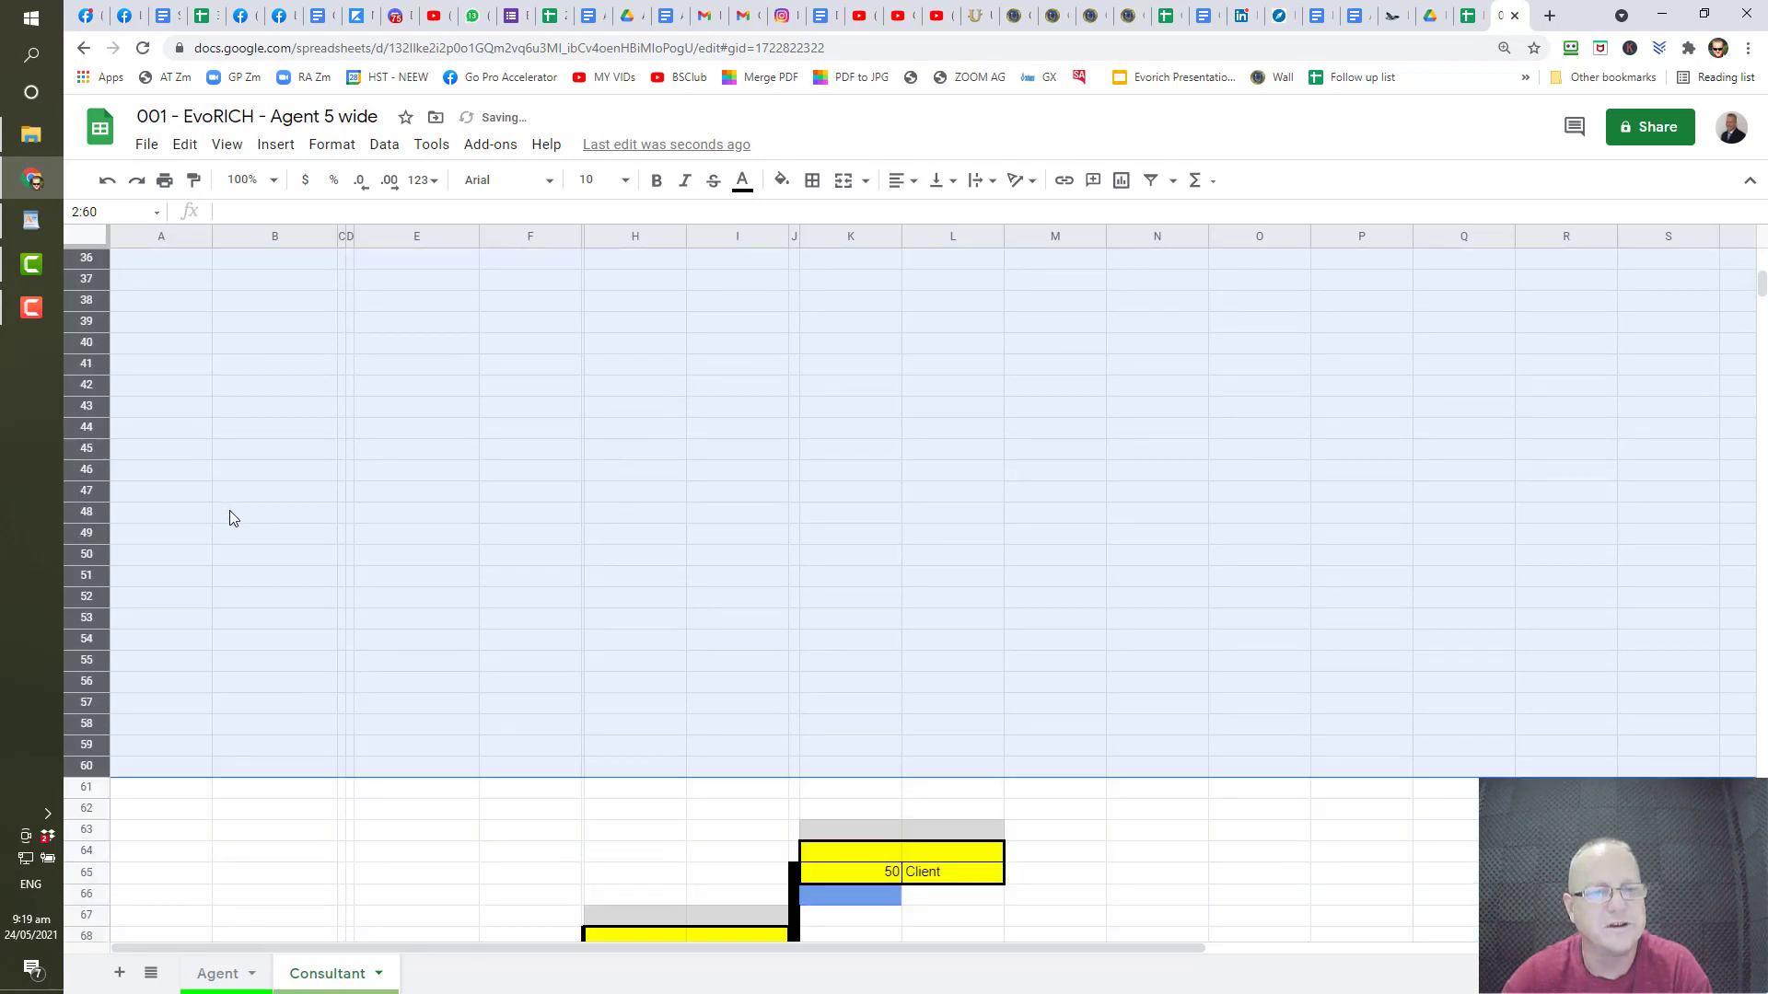
pyautogui.scroll(-15, 234, 385)
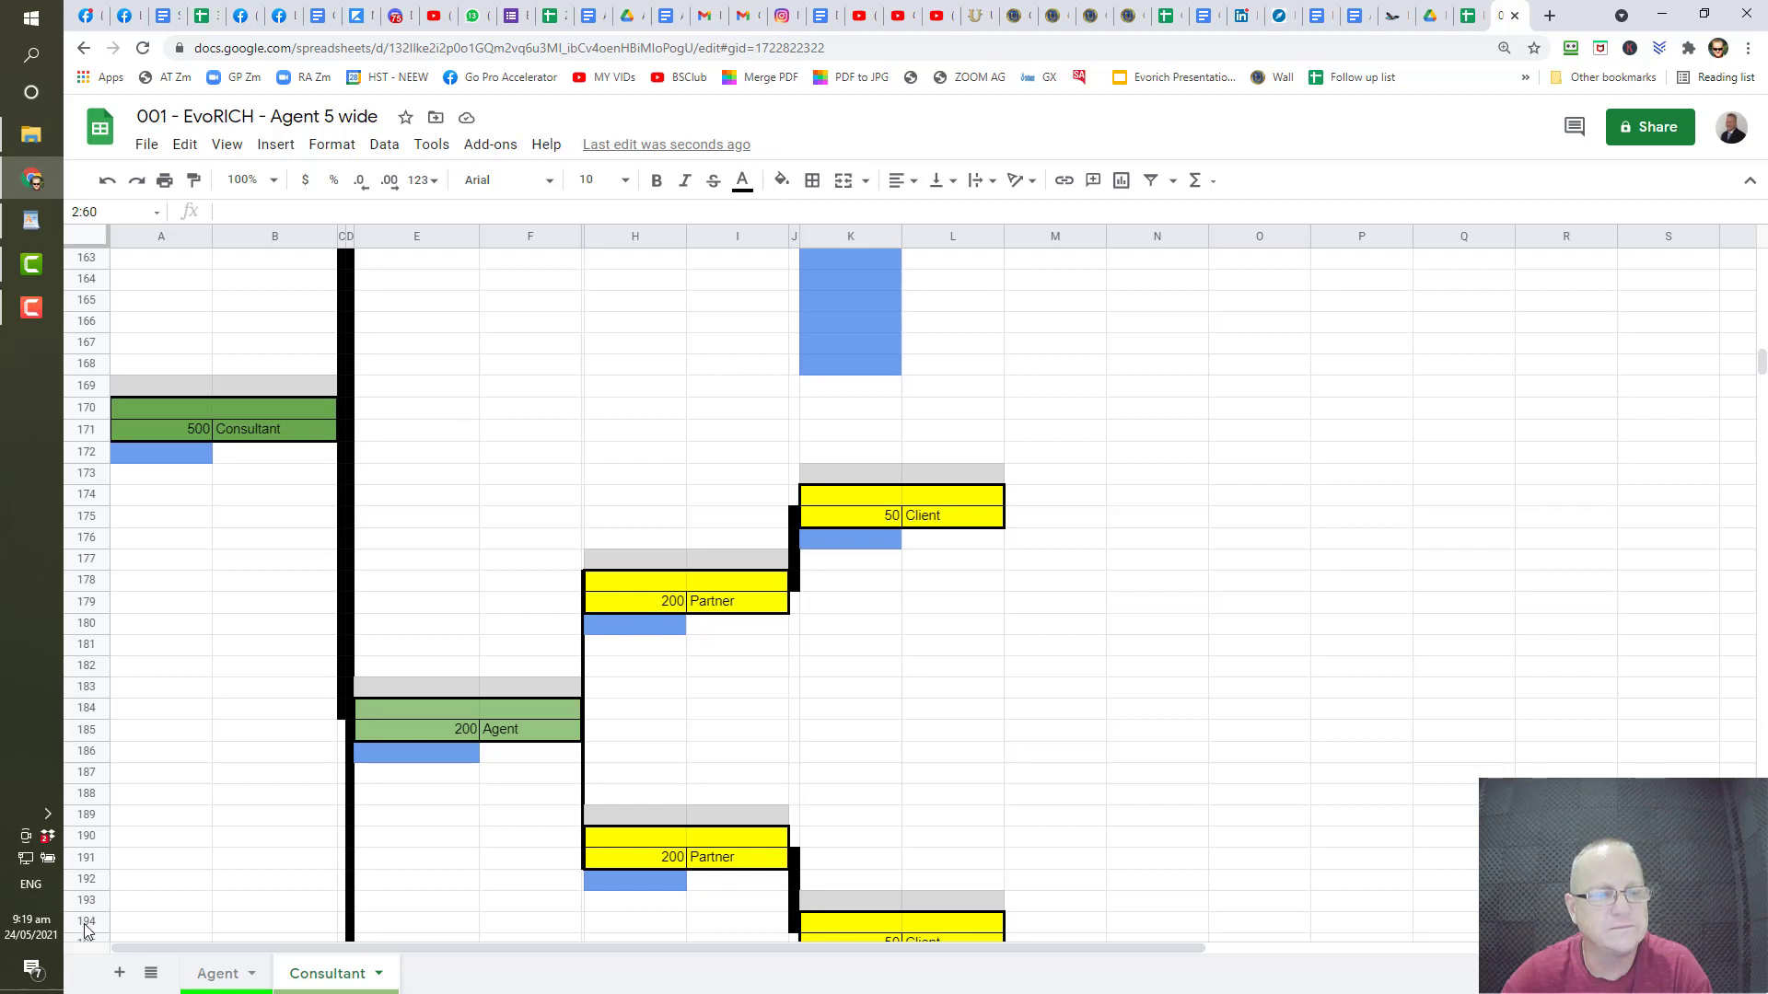
# - On the Agent sheet, review the copied Agent–Partner–Client tree in A5:H43
pyautogui.click(215, 974)
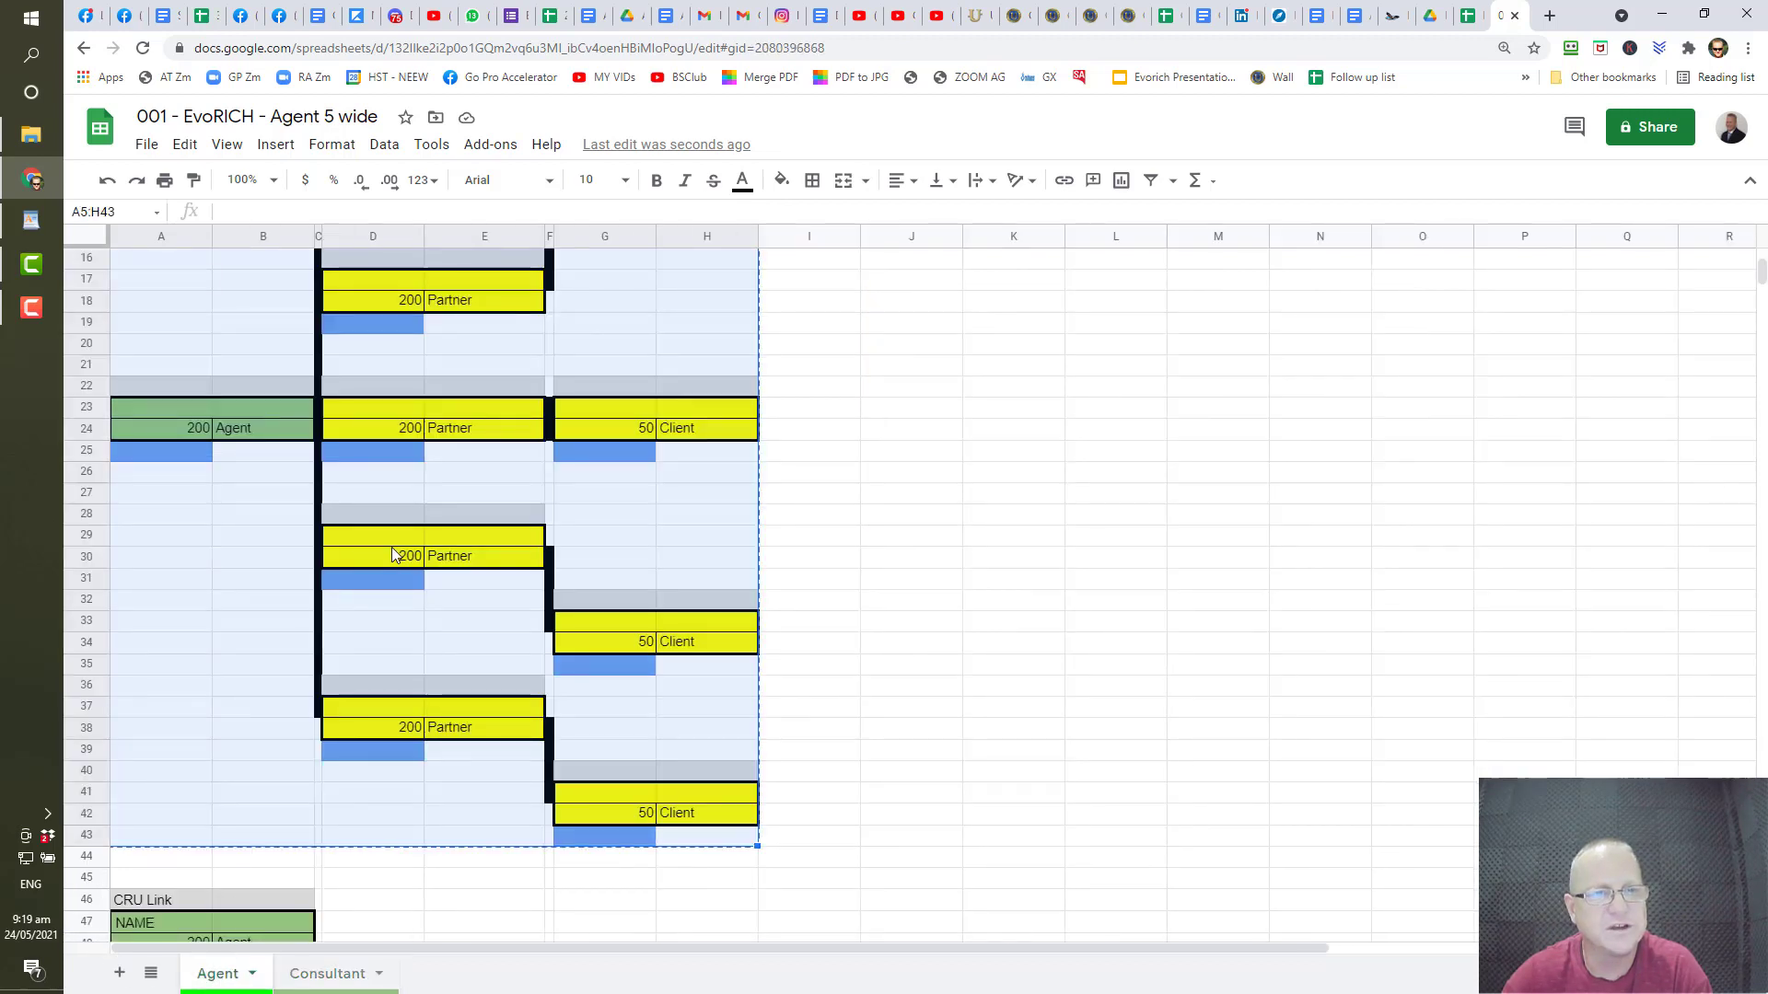
pyautogui.scroll(5, 390, 546)
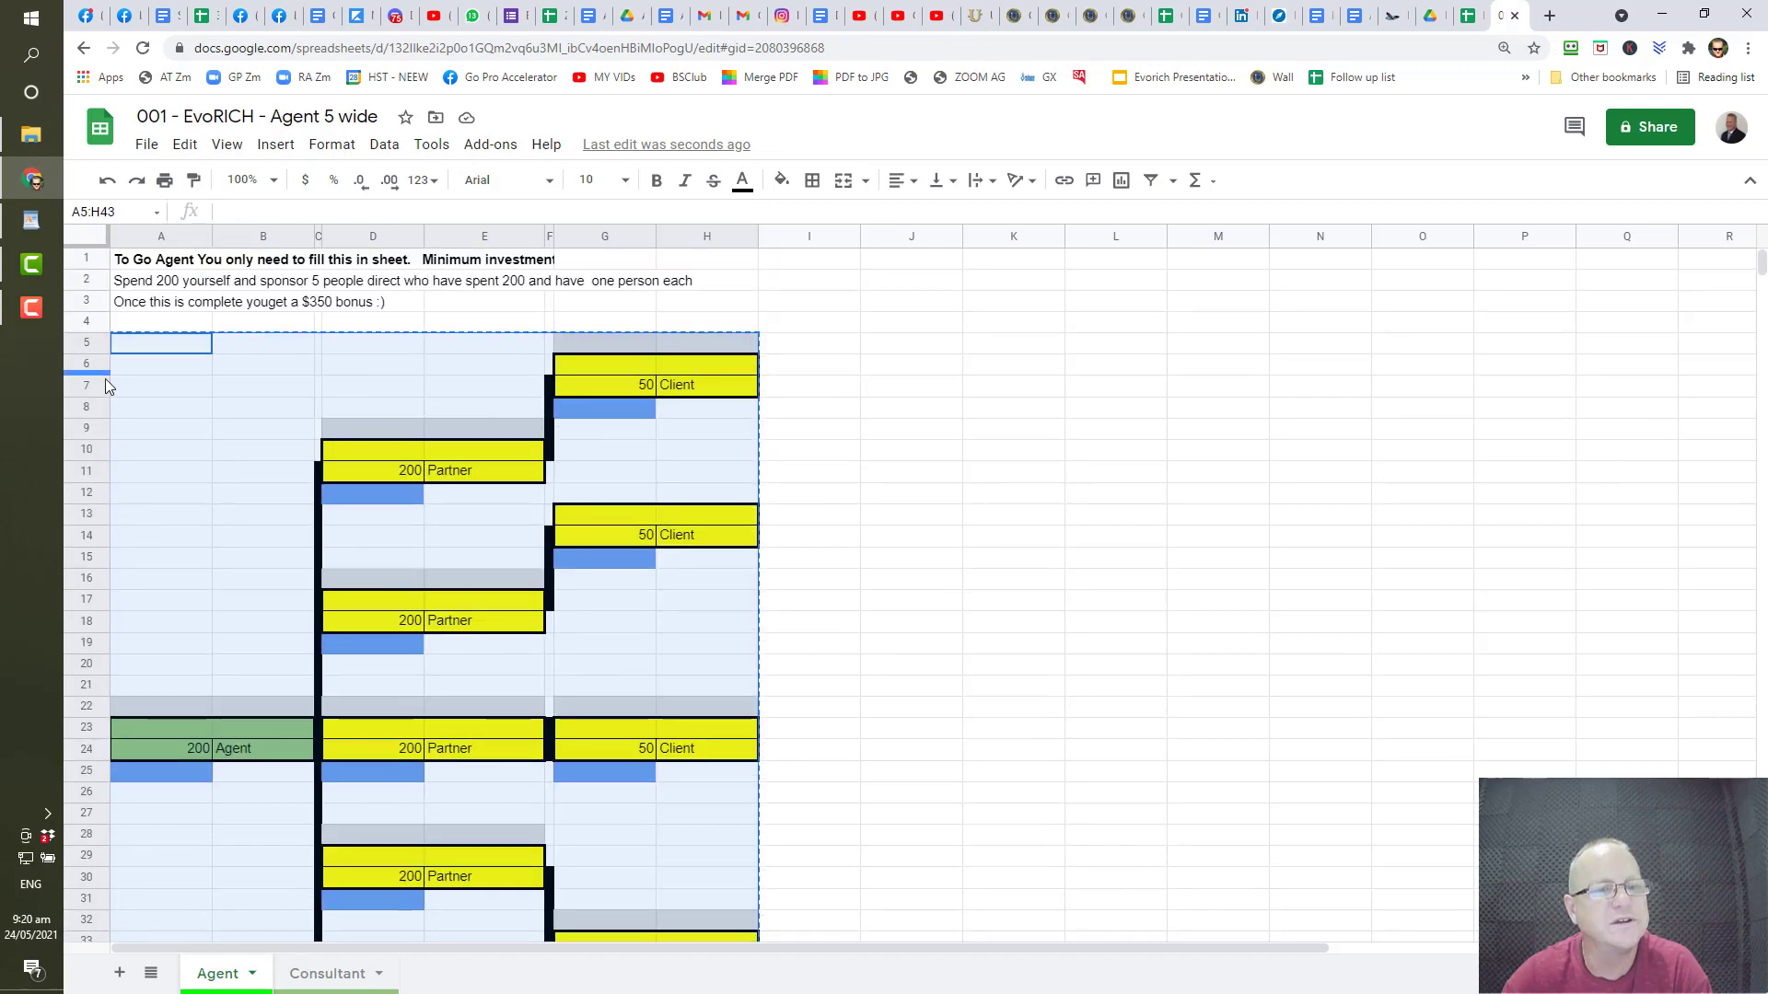
pyautogui.scroll(-2, 105, 500)
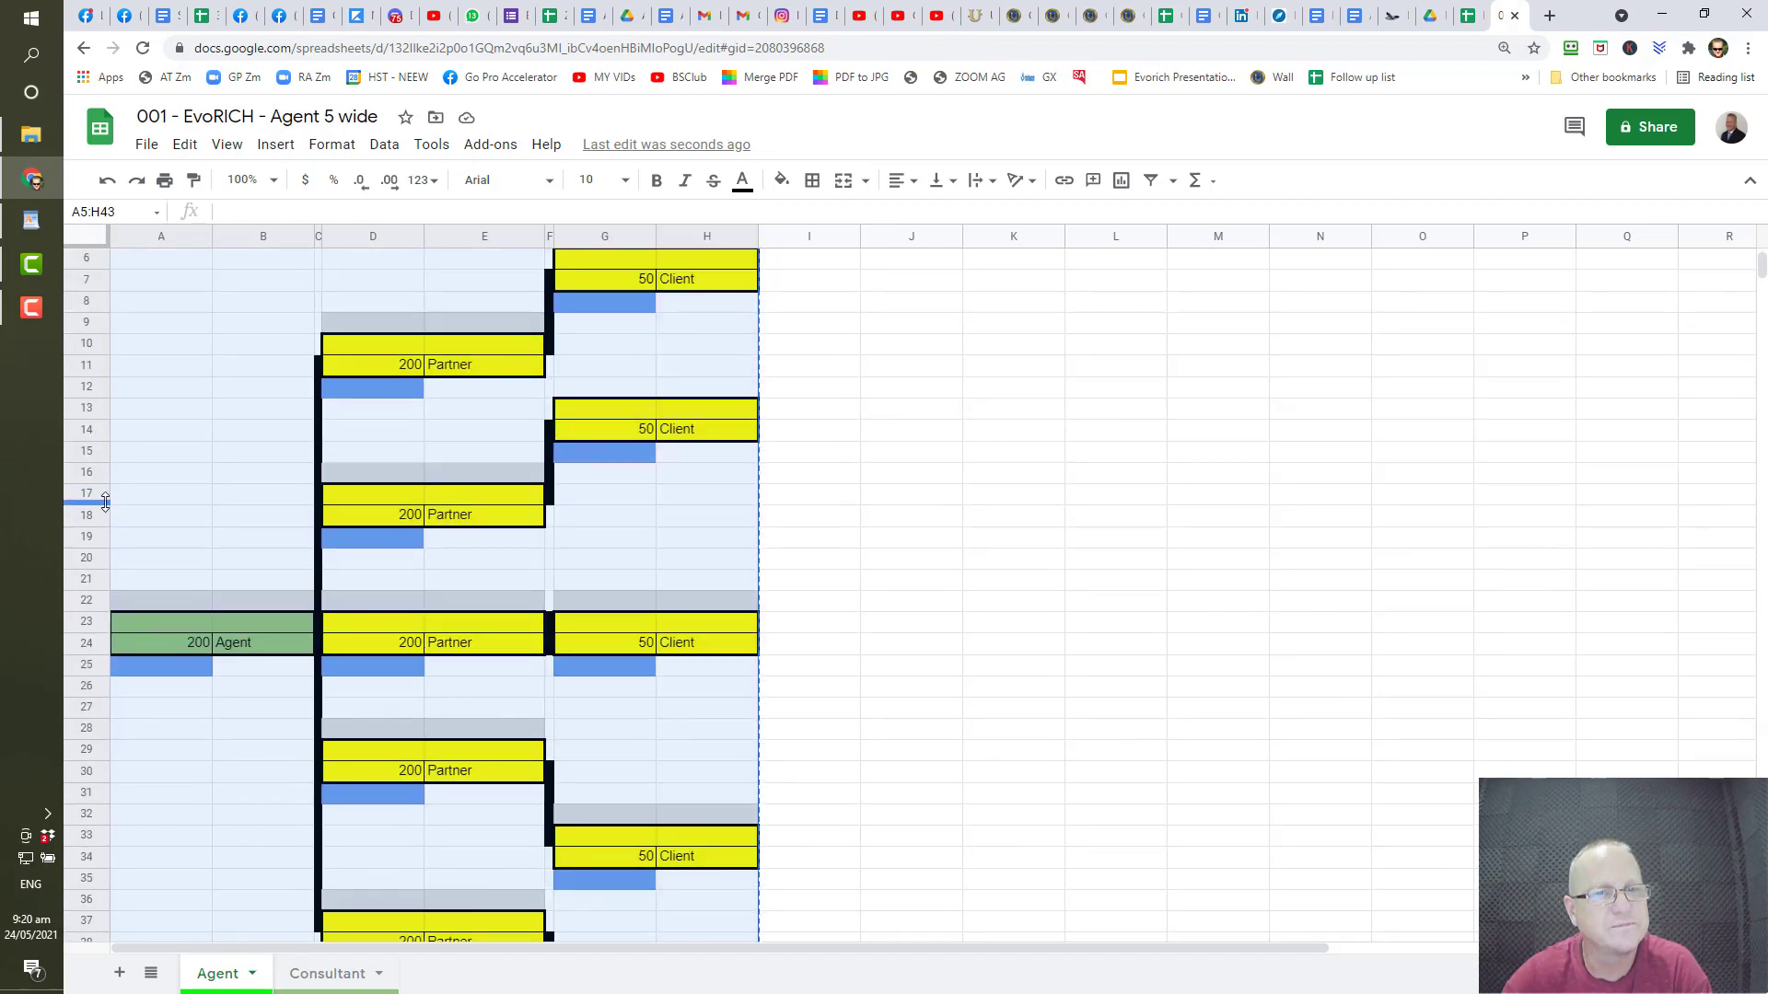
pyautogui.scroll(2, 105, 500)
pyautogui.scroll(-4, 105, 500)
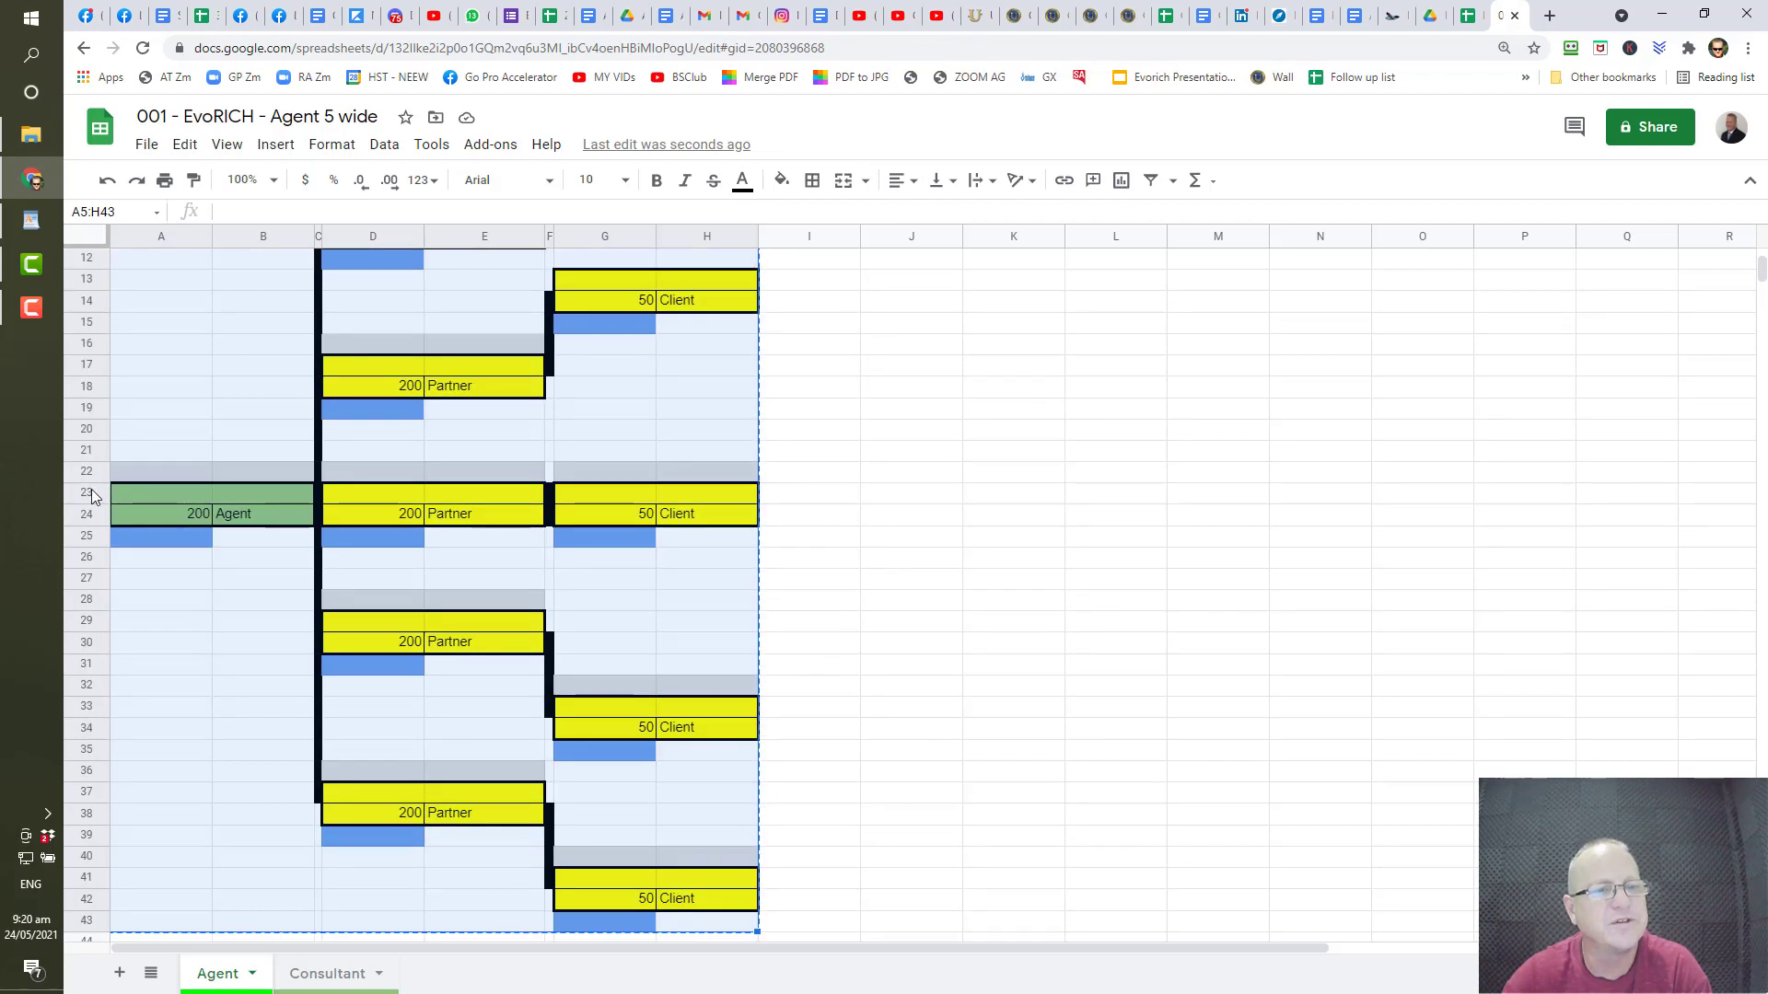
pyautogui.scroll(1, 101, 498)
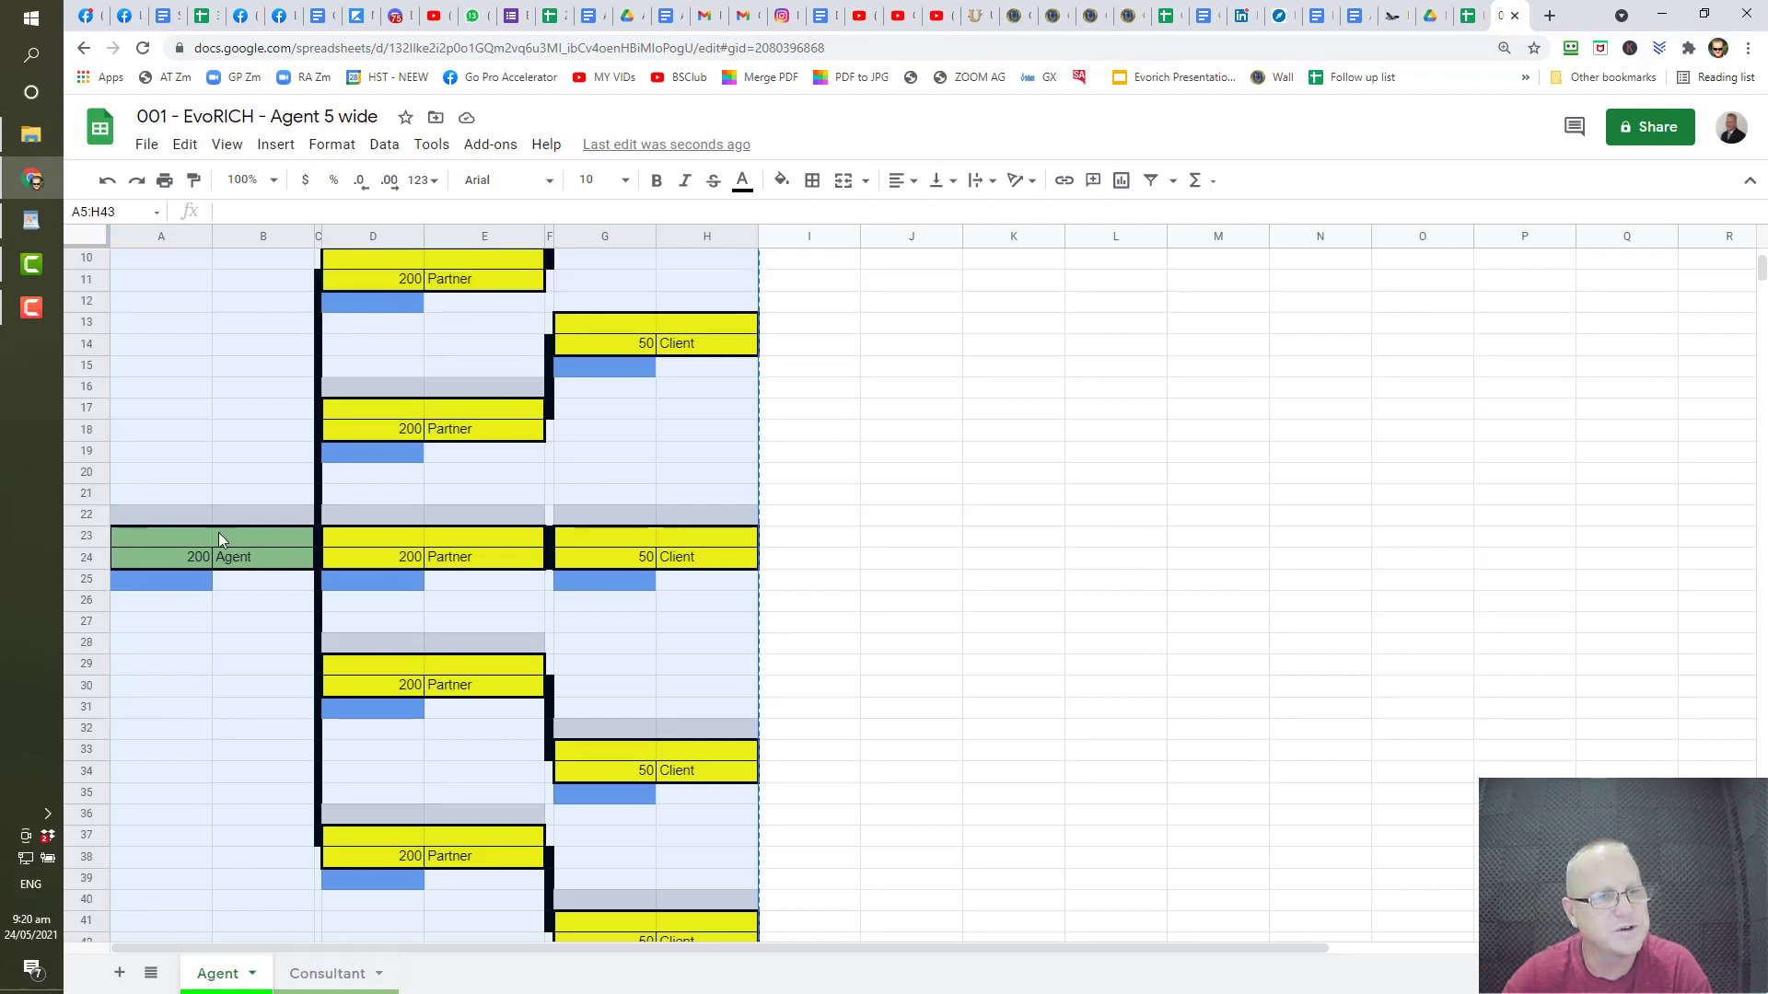
# - On the Consultant sheet, try pasting the Agent tree at E148, then undo the misaligned paste
pyautogui.click(347, 974)
pyautogui.scroll(2, 402, 522)
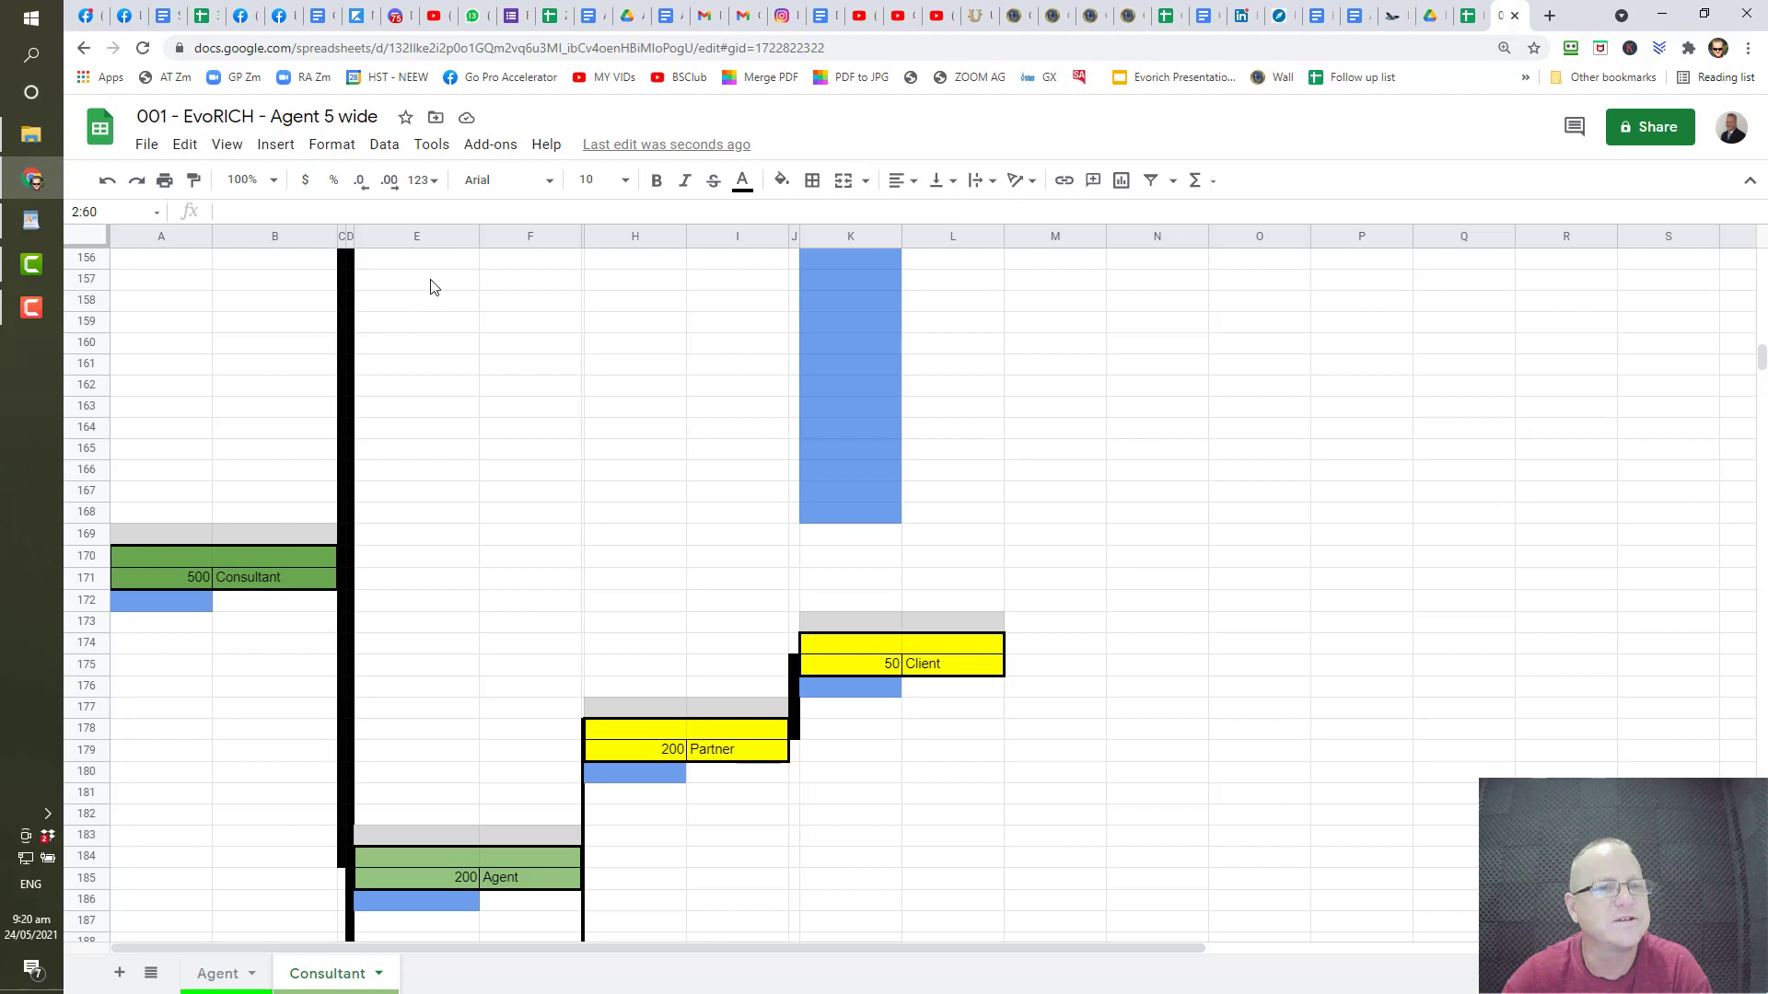
pyautogui.scroll(2, 428, 295)
pyautogui.scroll(1, 426, 307)
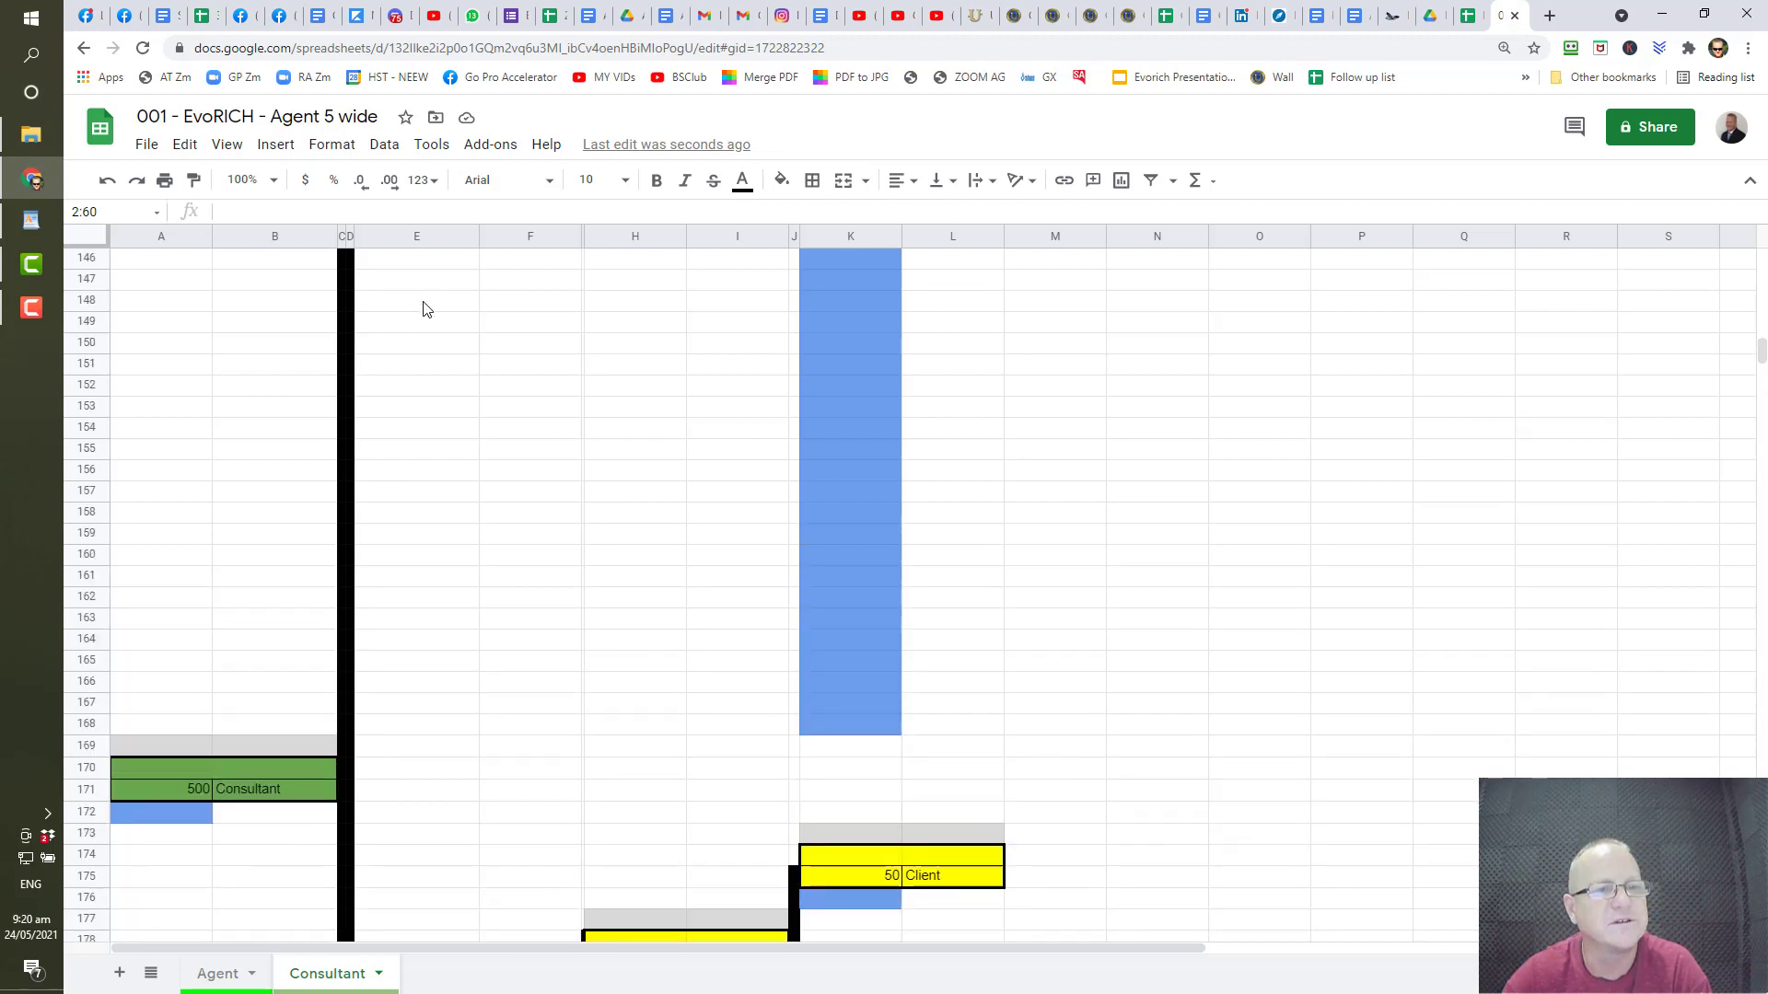
pyautogui.scroll(1, 426, 307)
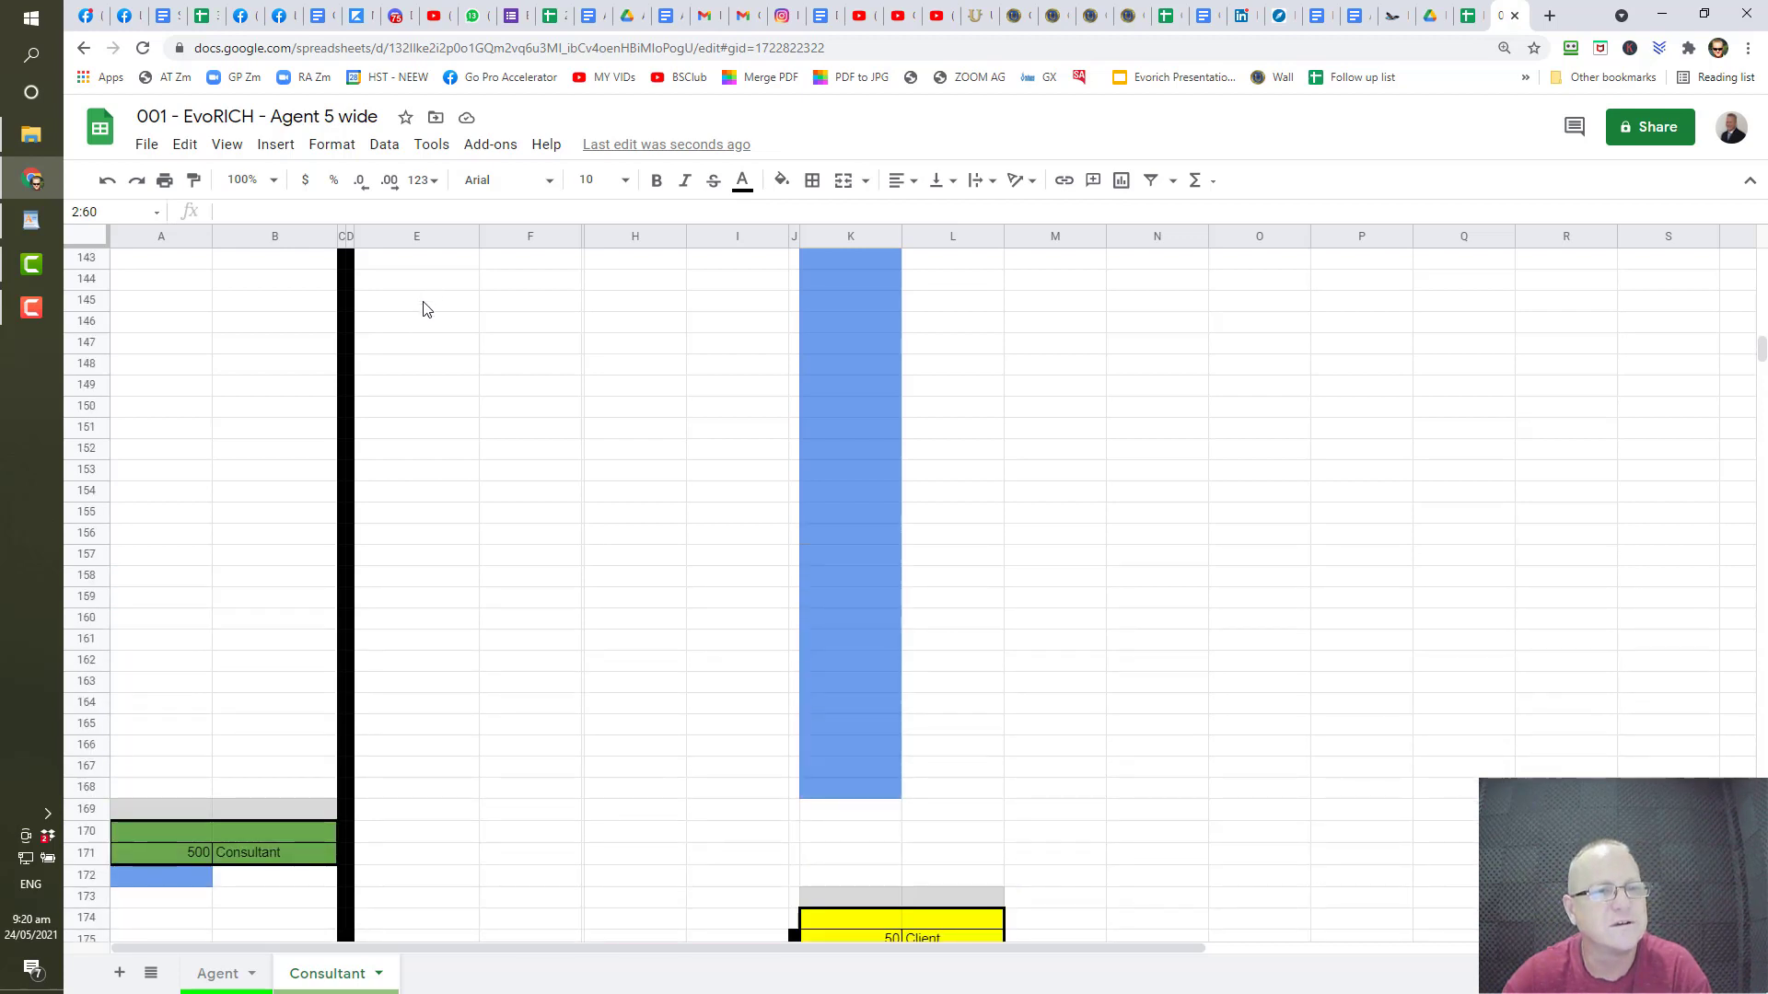
pyautogui.scroll(1, 427, 308)
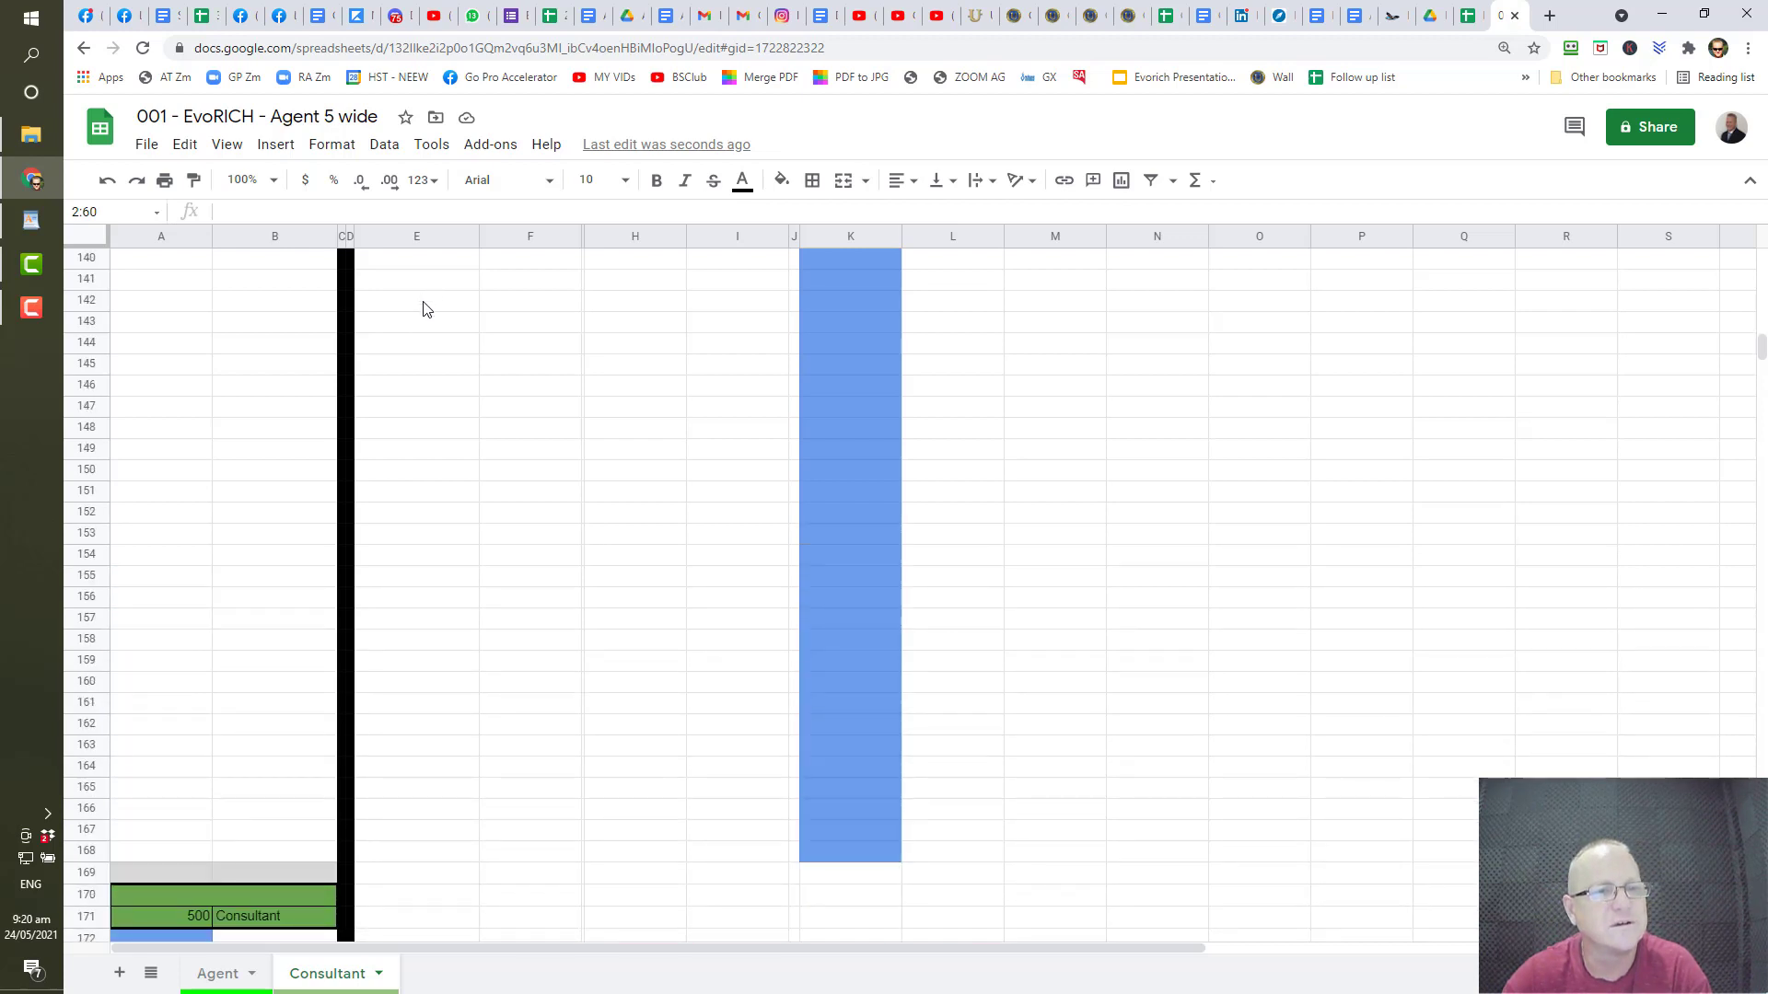
pyautogui.click(405, 437)
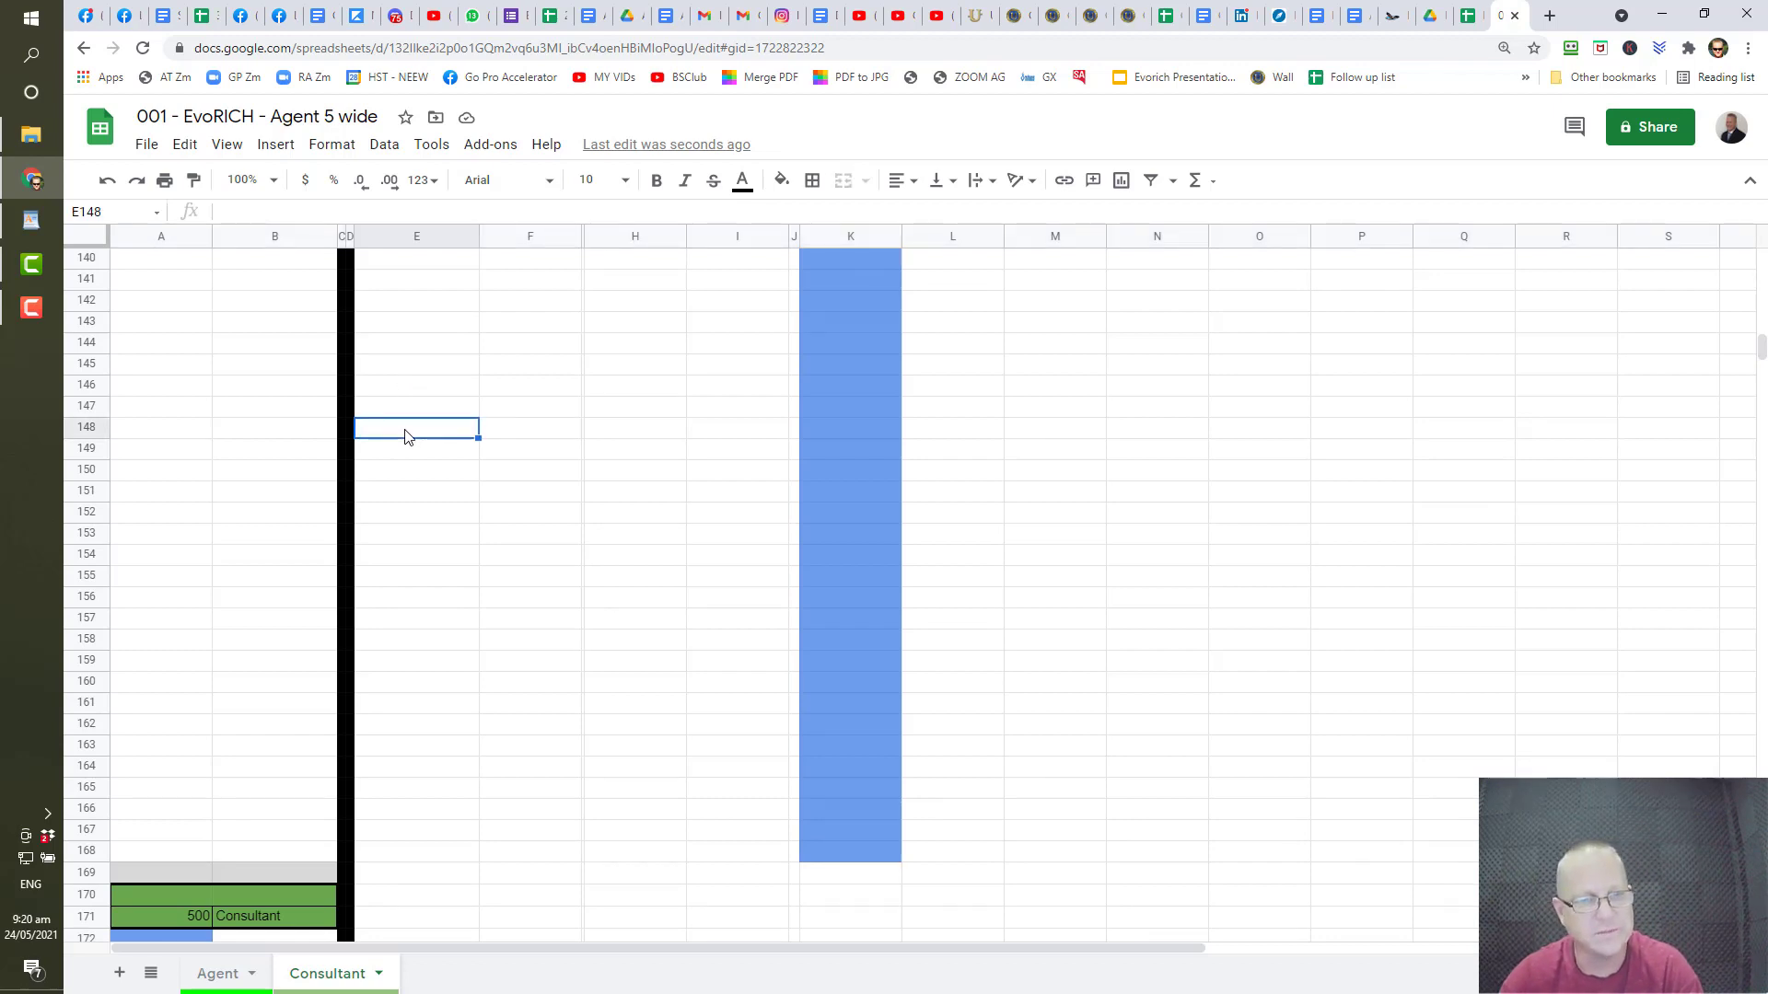
pyautogui.hotkey('ctrl', 'v')
pyautogui.scroll(-2, 408, 436)
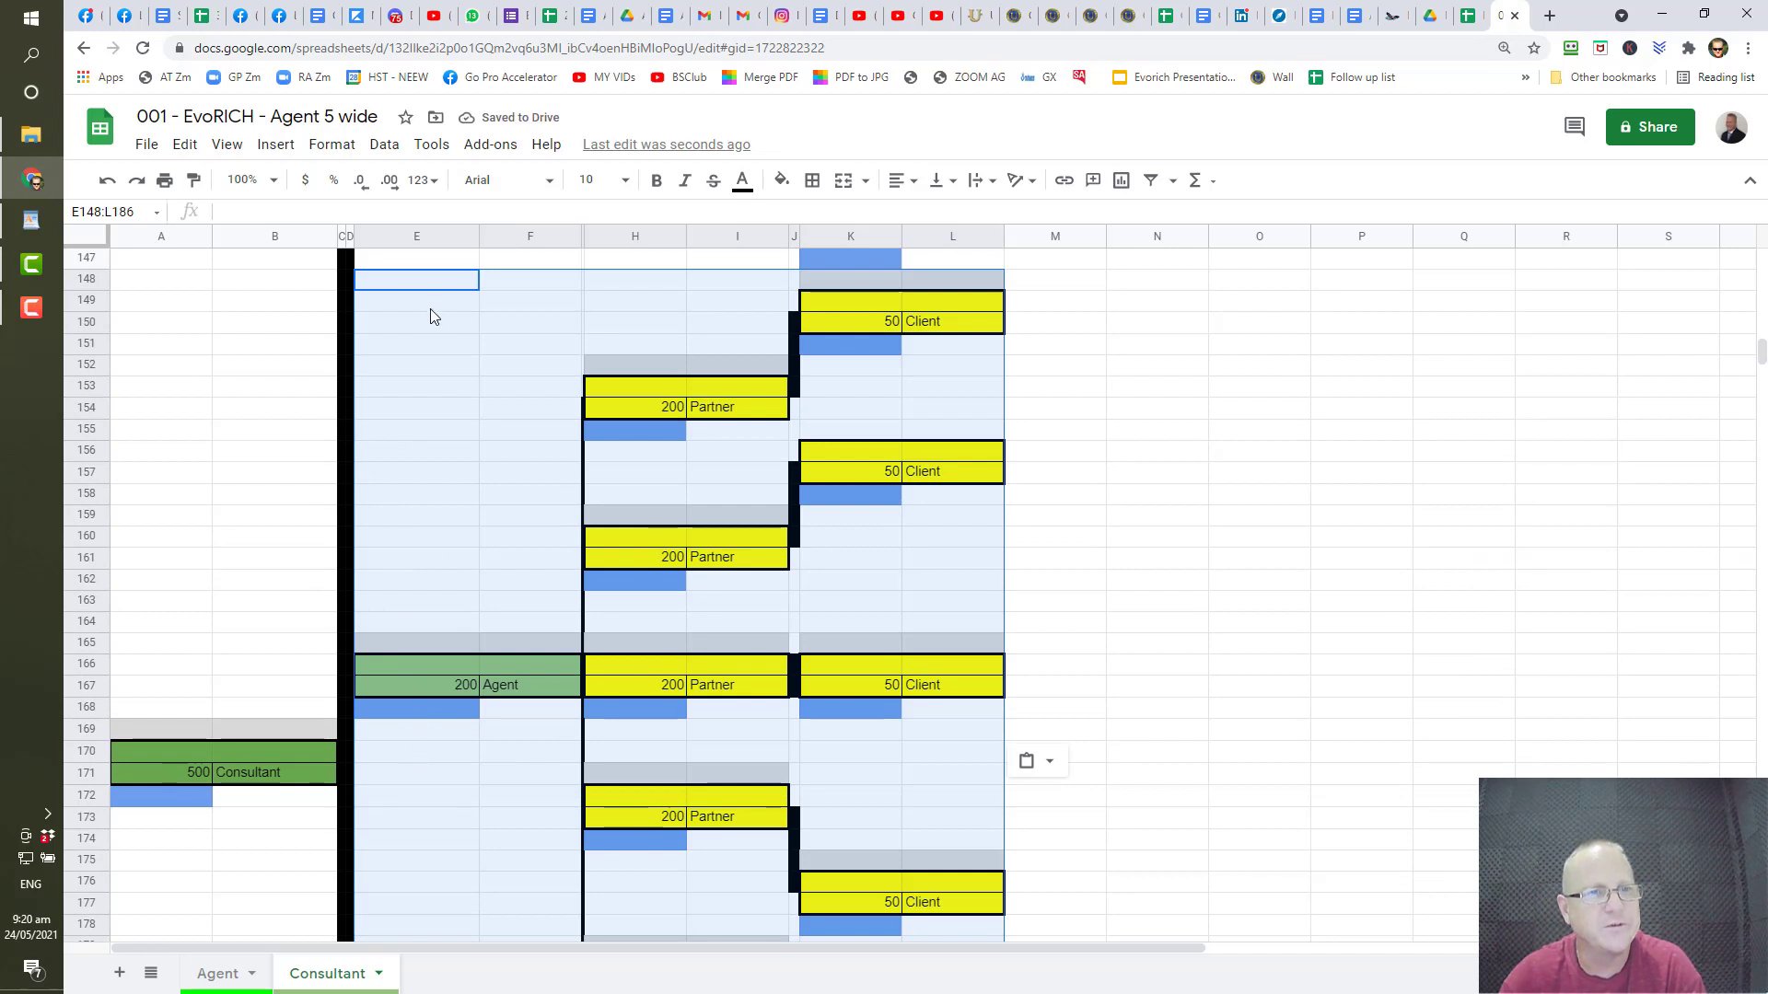
pyautogui.click(105, 181)
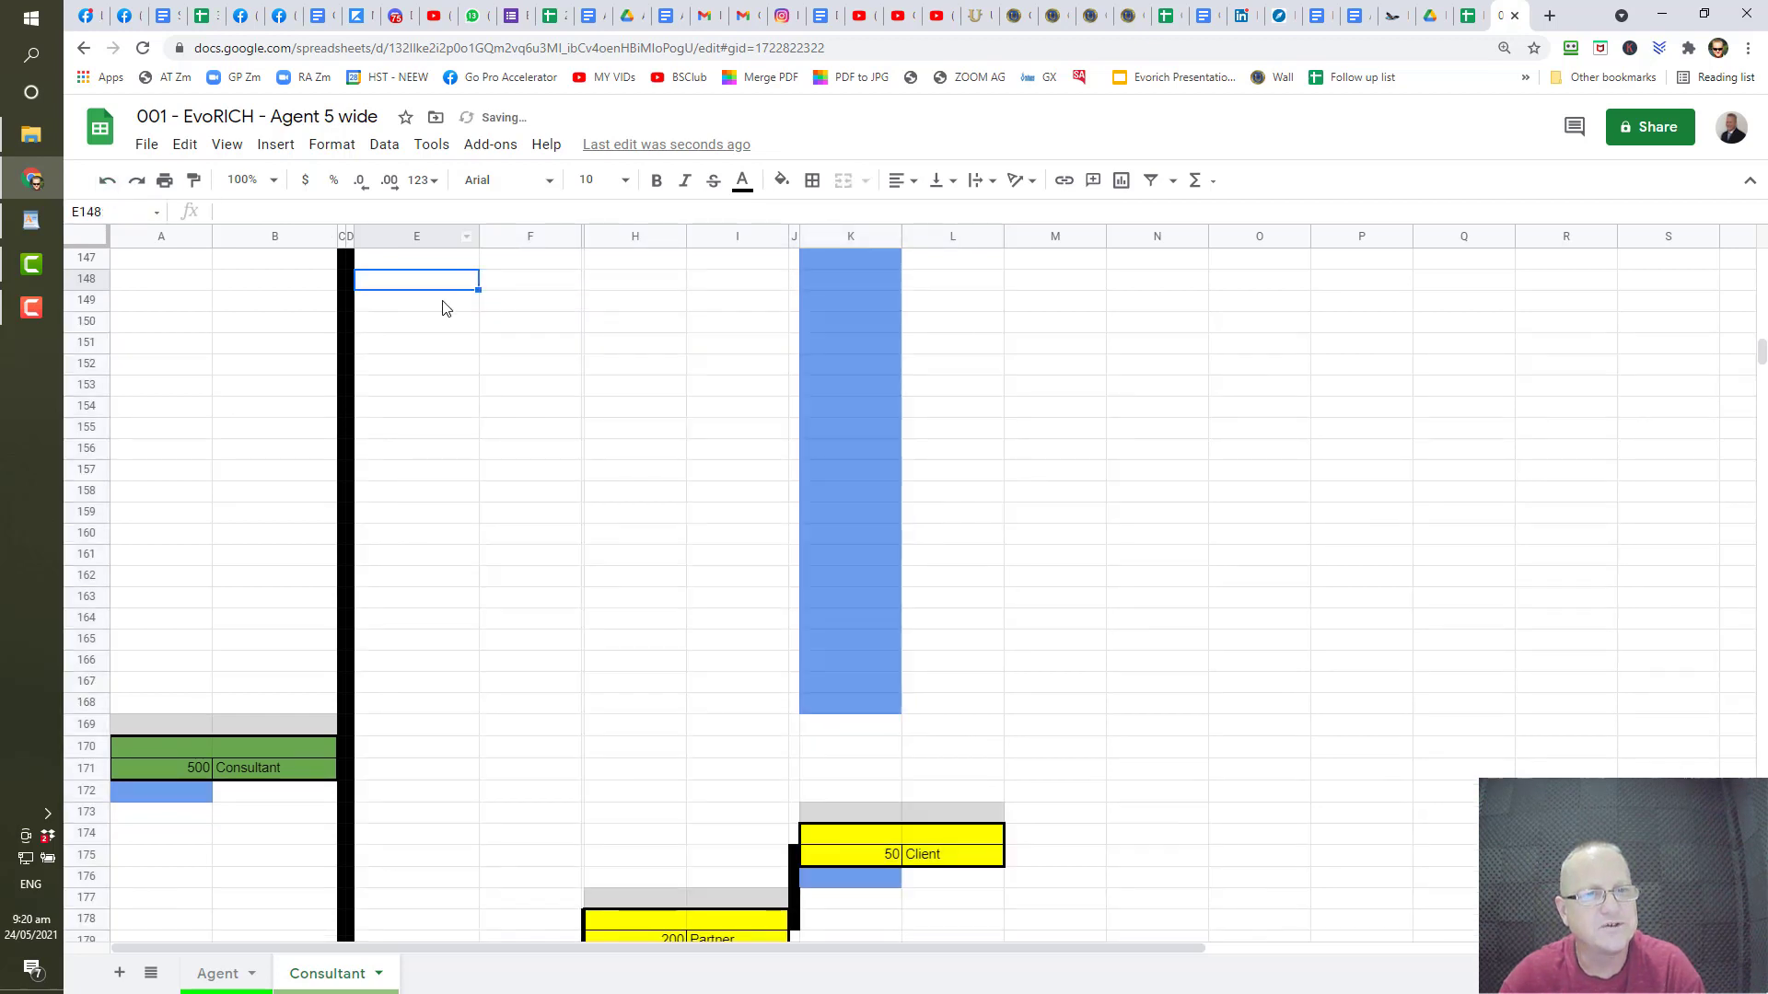
# - Paste the Agent tree at E152 after undoing a trial at E151, aligning the 200 Agent with the 500 Consultant
pyautogui.click(410, 344)
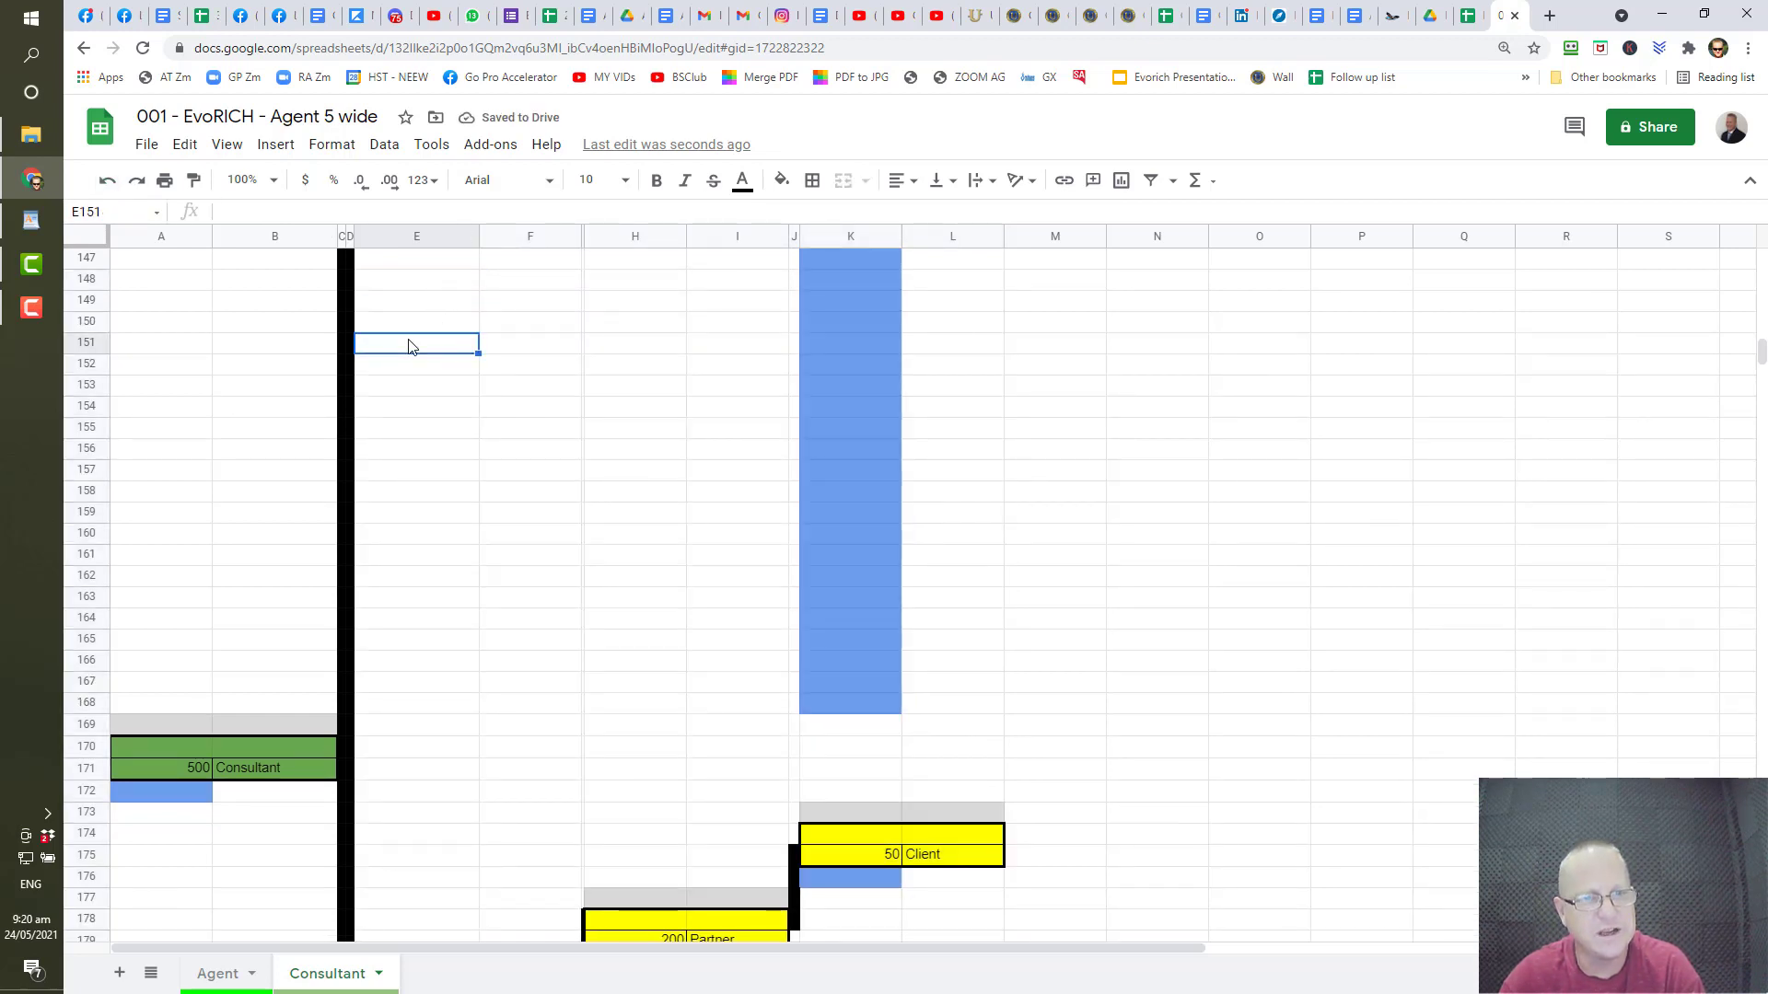
pyautogui.hotkey('ctrl', 'v')
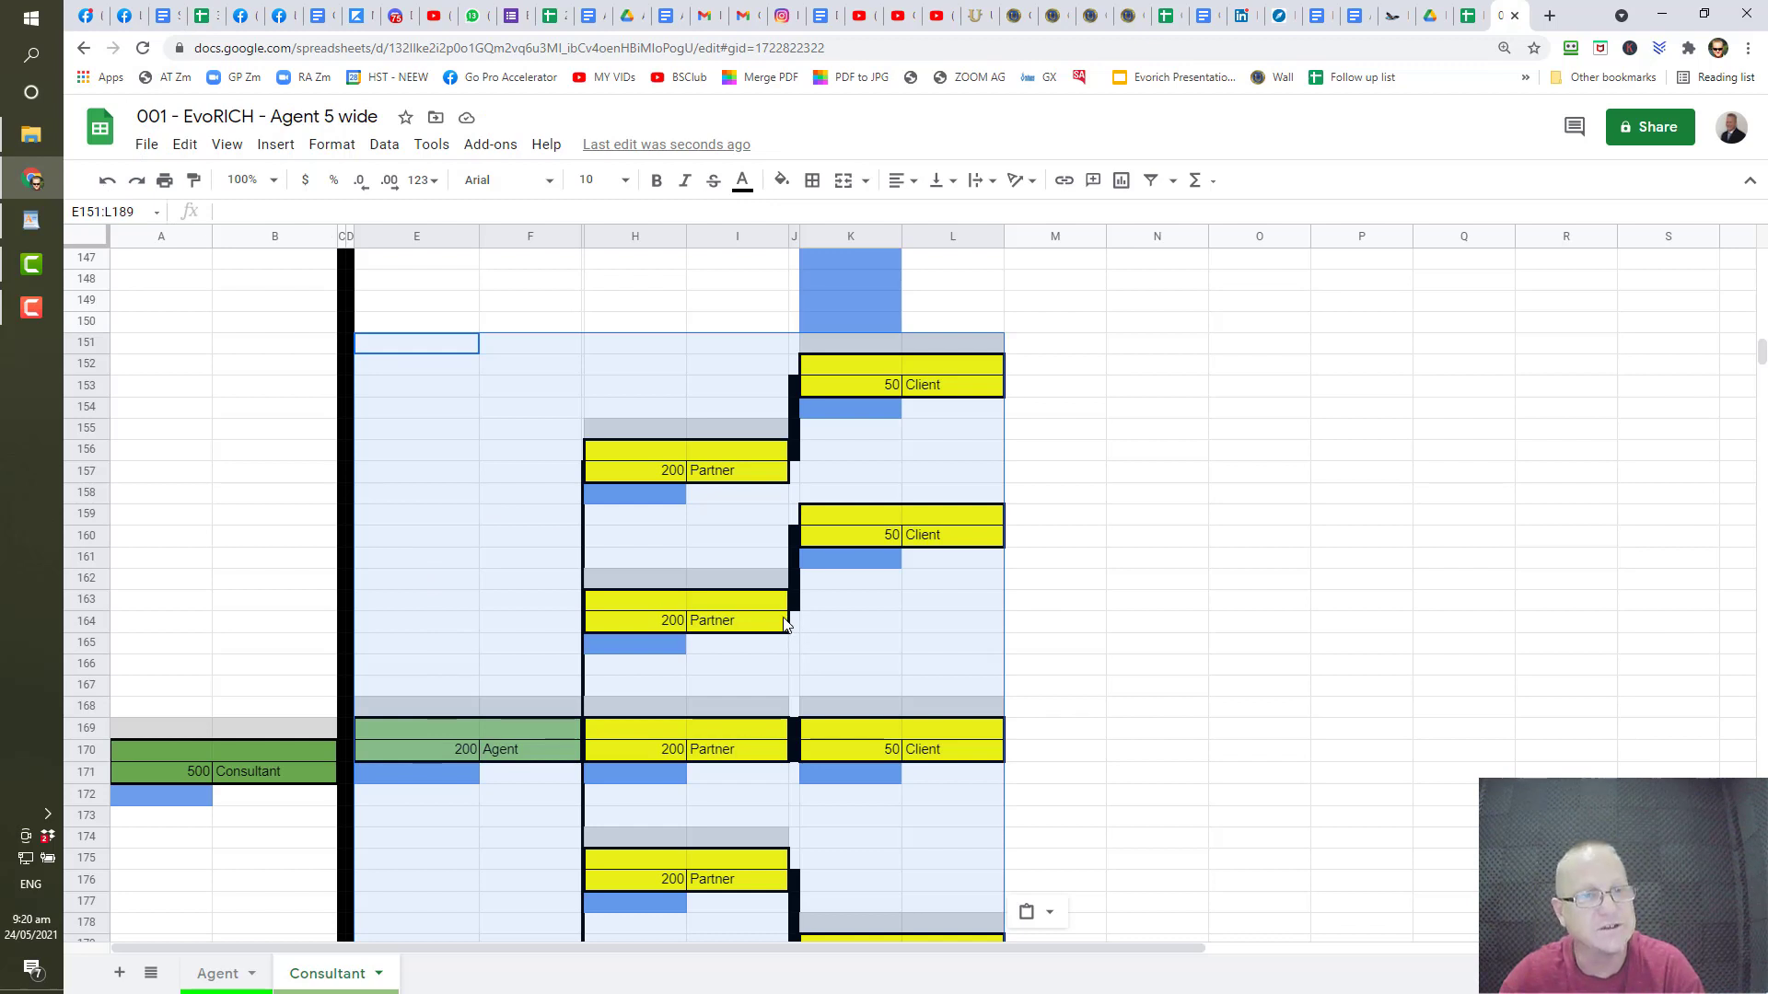
pyautogui.hotkey('ctrl', 'z')
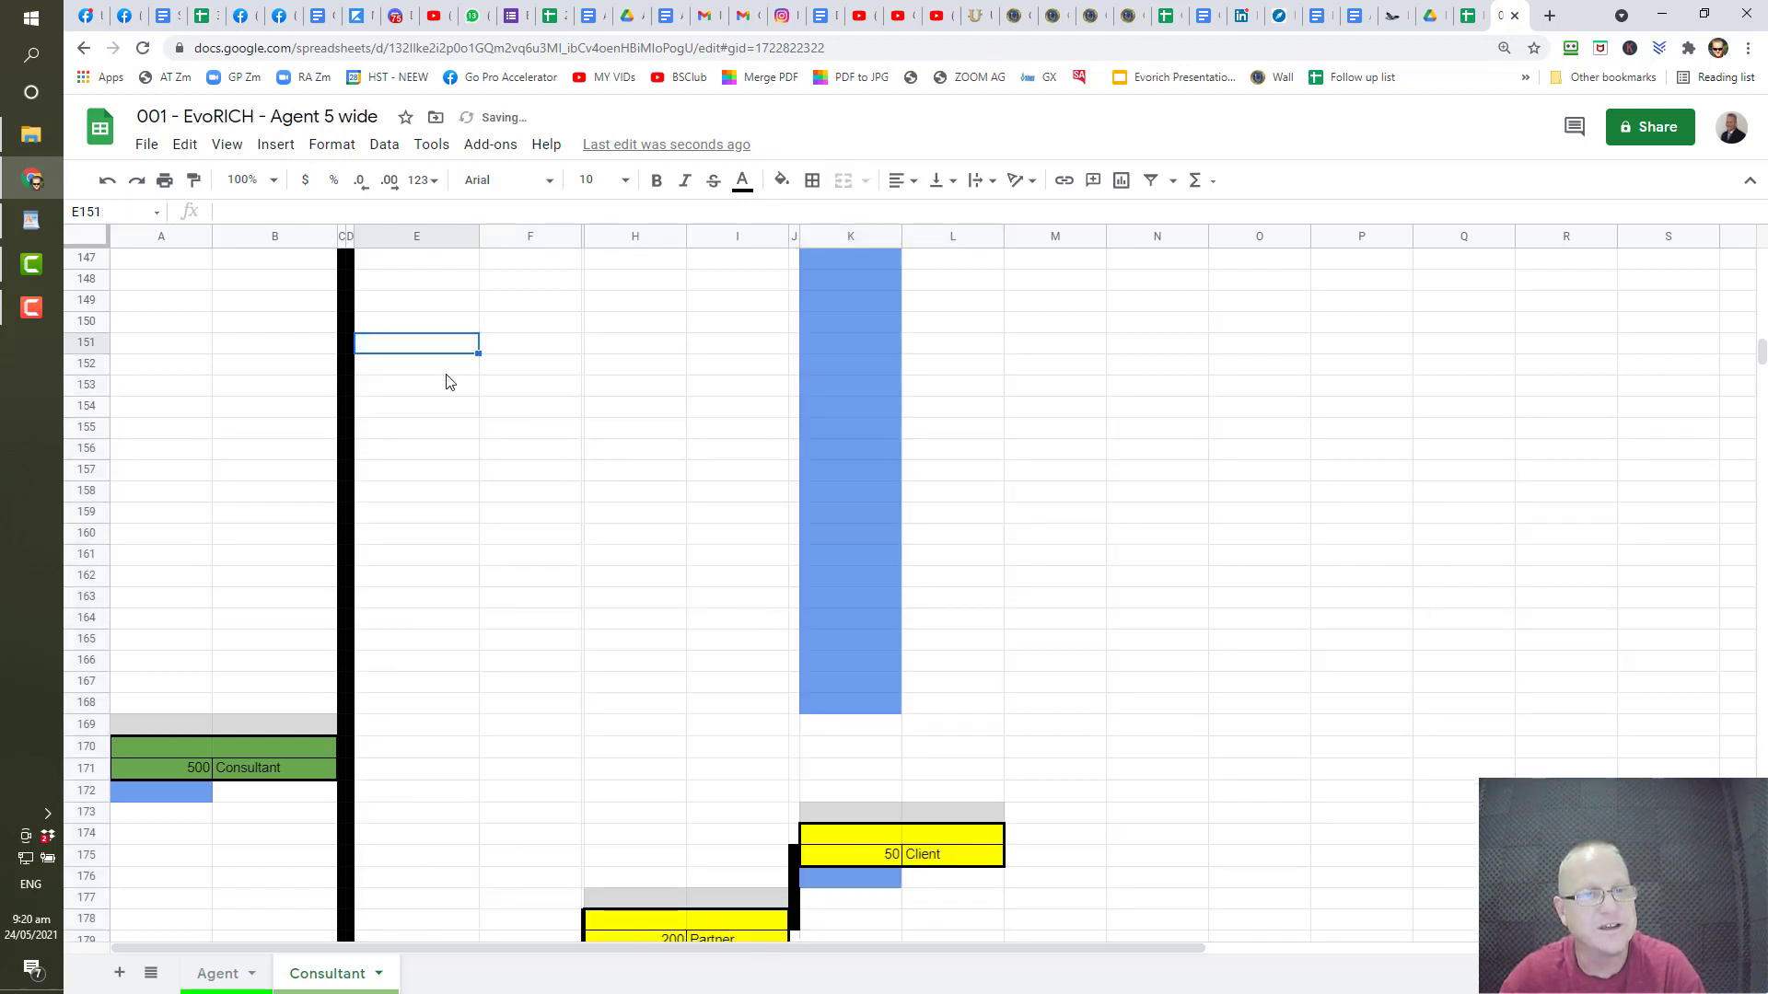
pyautogui.click(436, 369)
pyautogui.hotkey('ctrl', 'v')
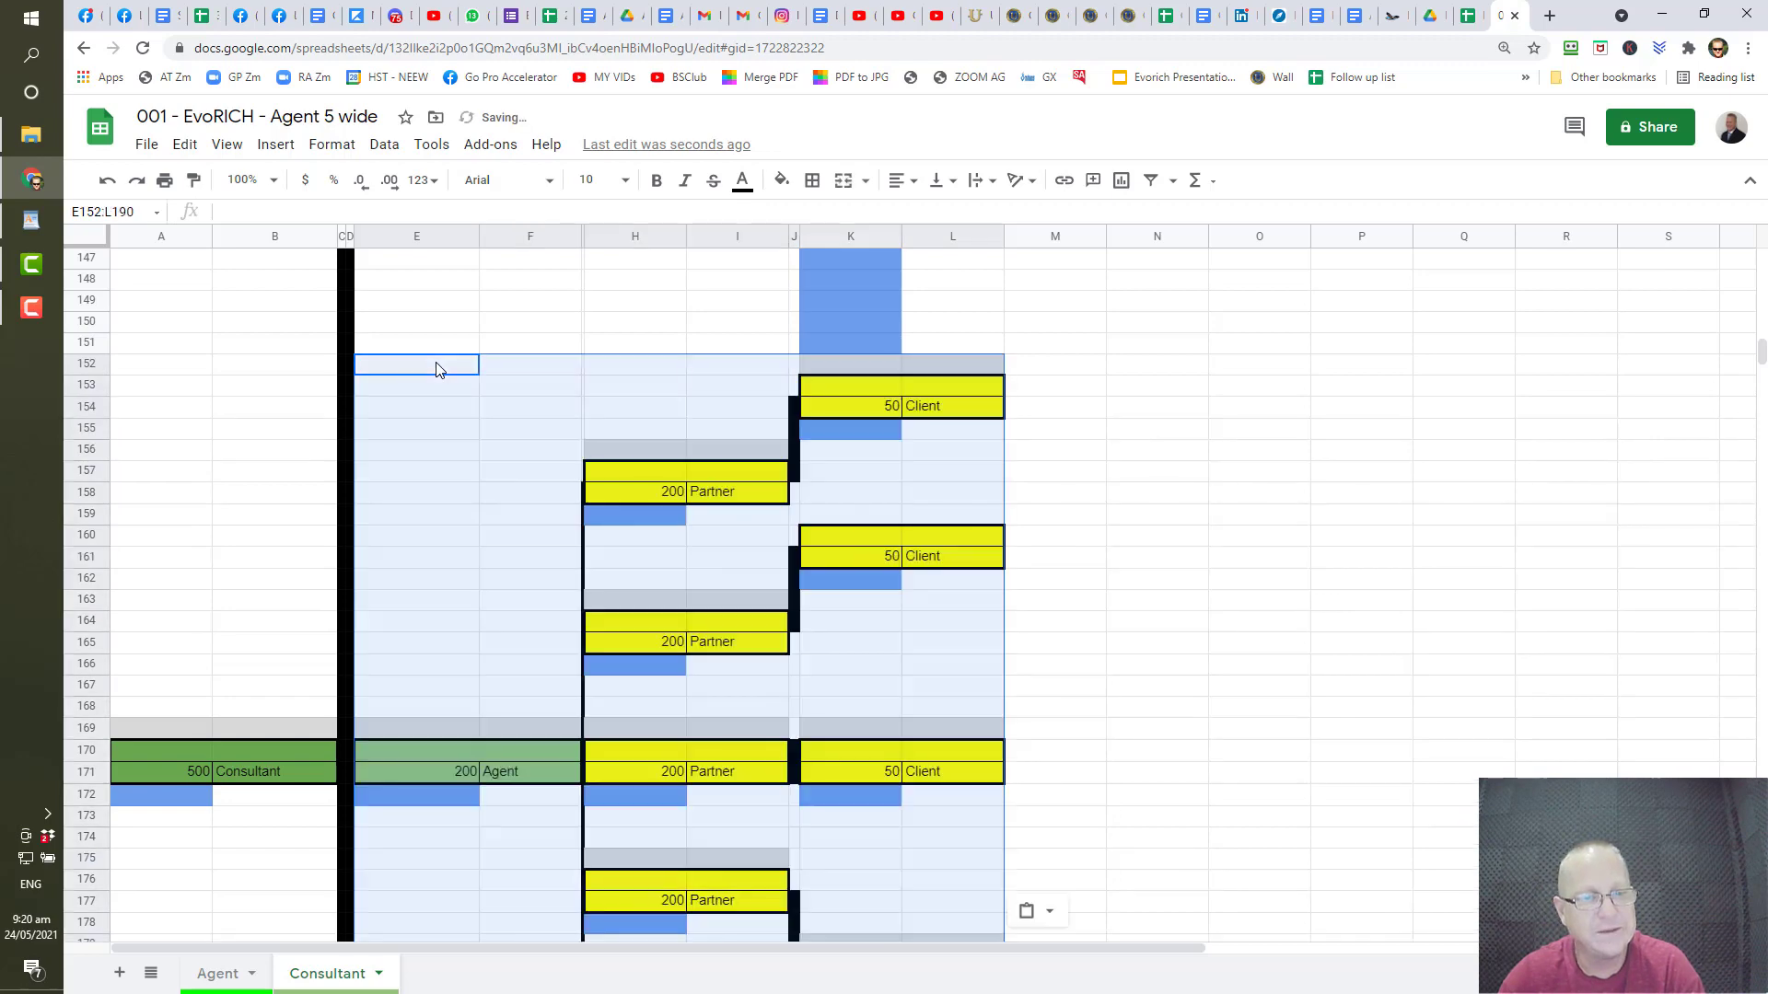
pyautogui.scroll(-4, 639, 582)
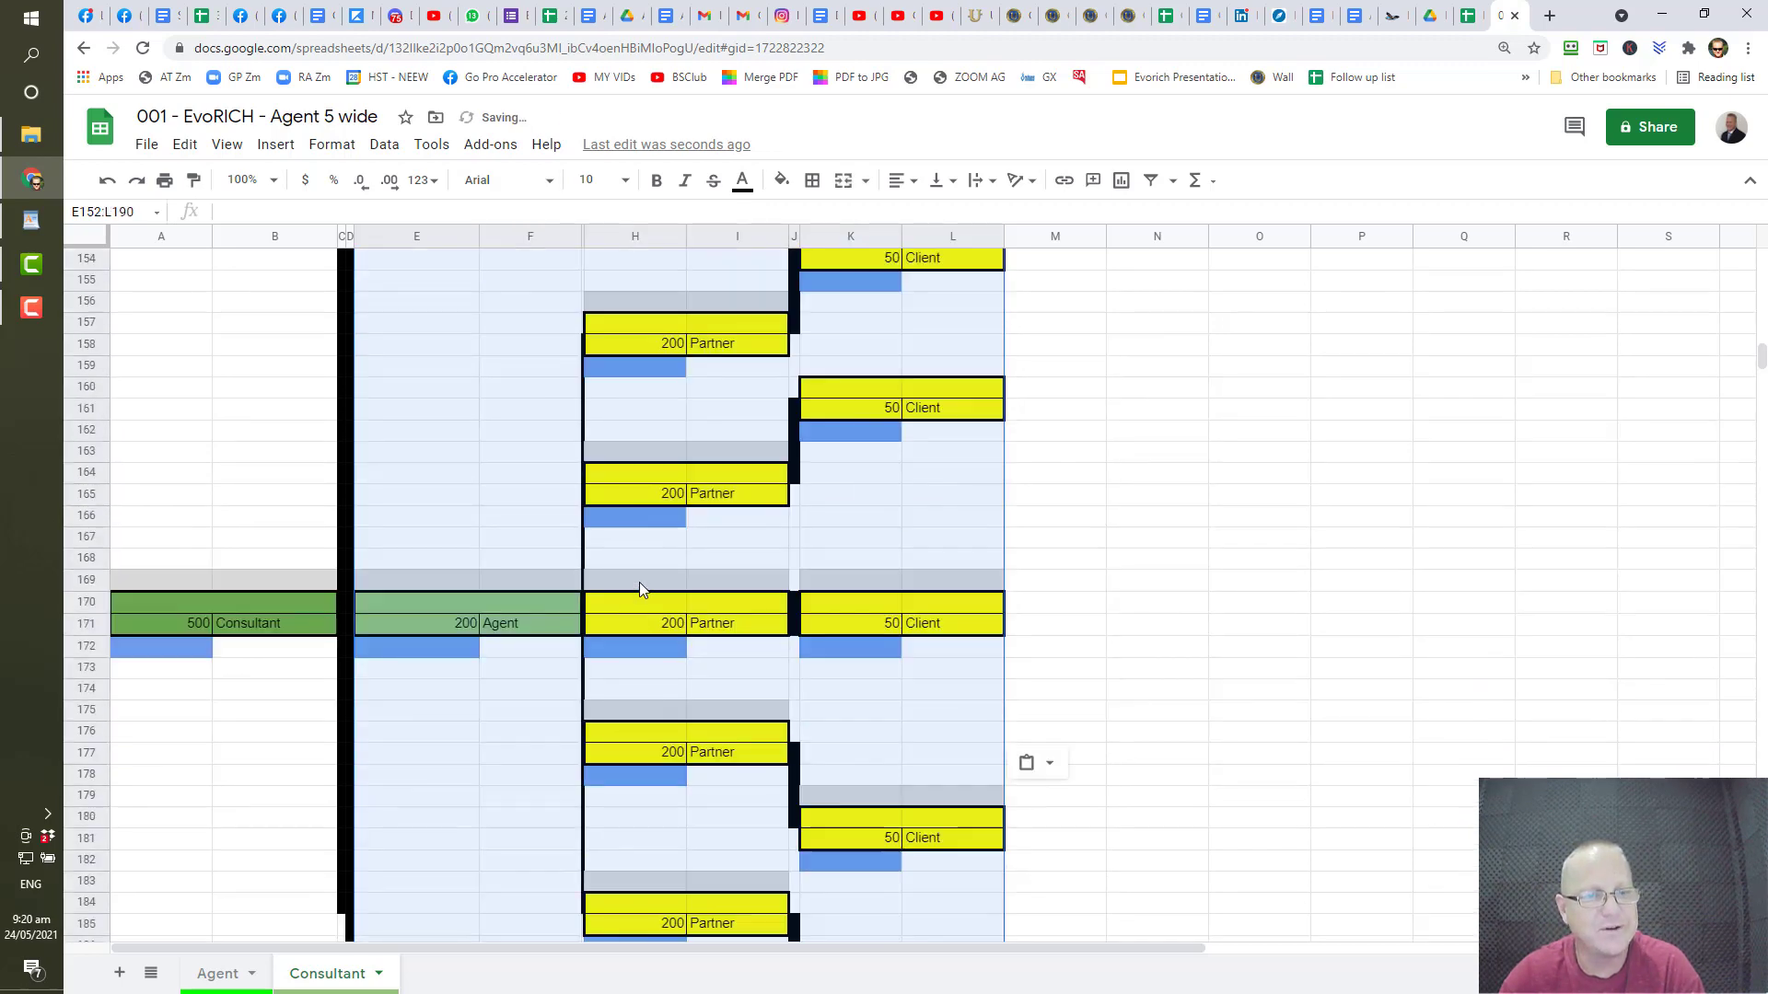
pyautogui.scroll(3, 414, 504)
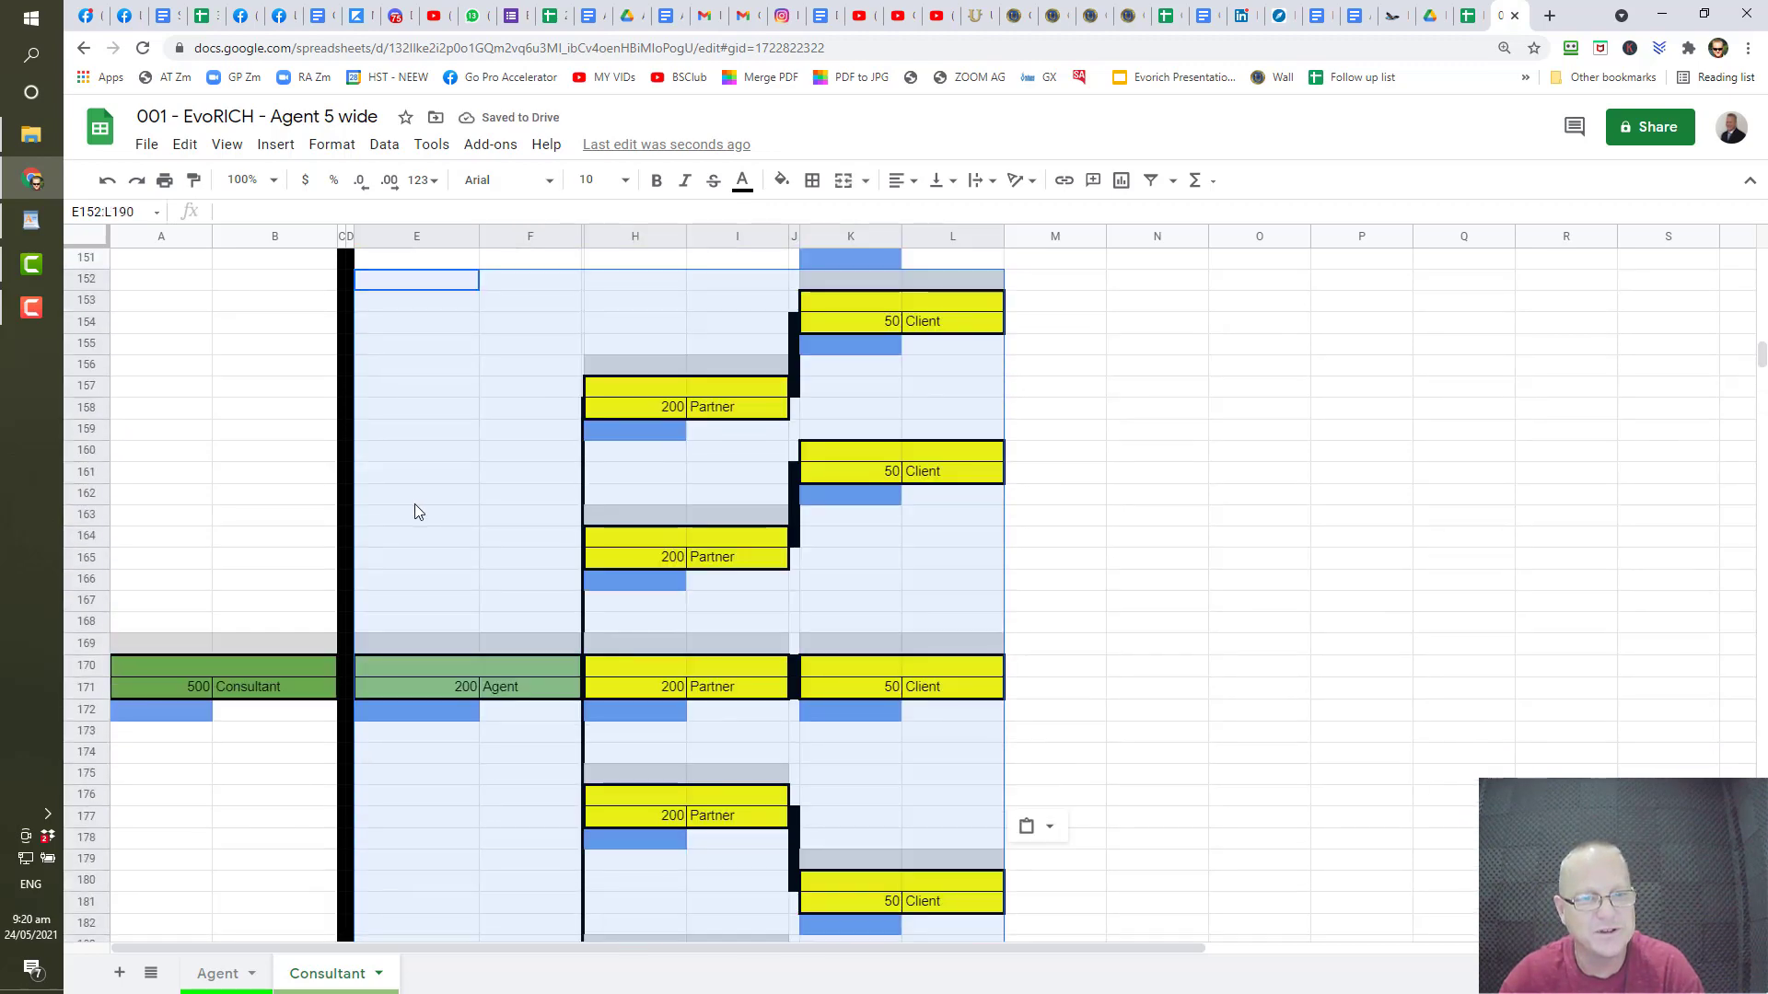
pyautogui.scroll(-7, 414, 504)
pyautogui.scroll(12, 415, 505)
pyautogui.scroll(-10, 414, 497)
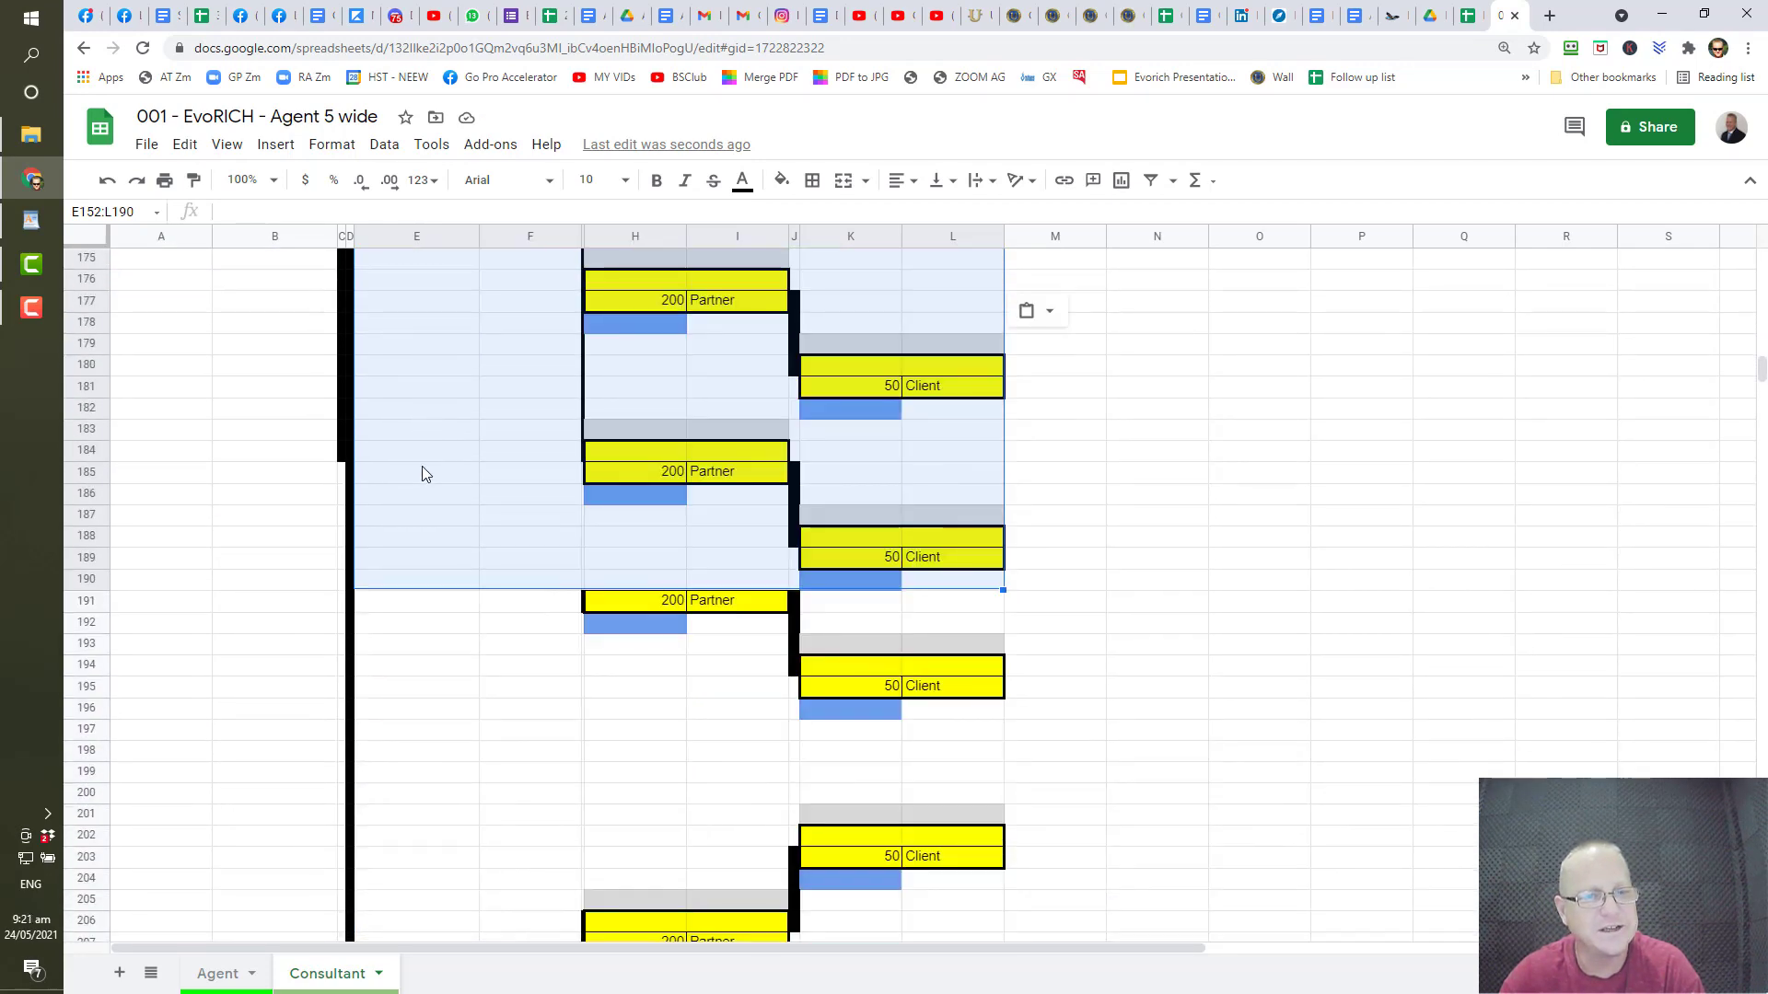
pyautogui.click(424, 606)
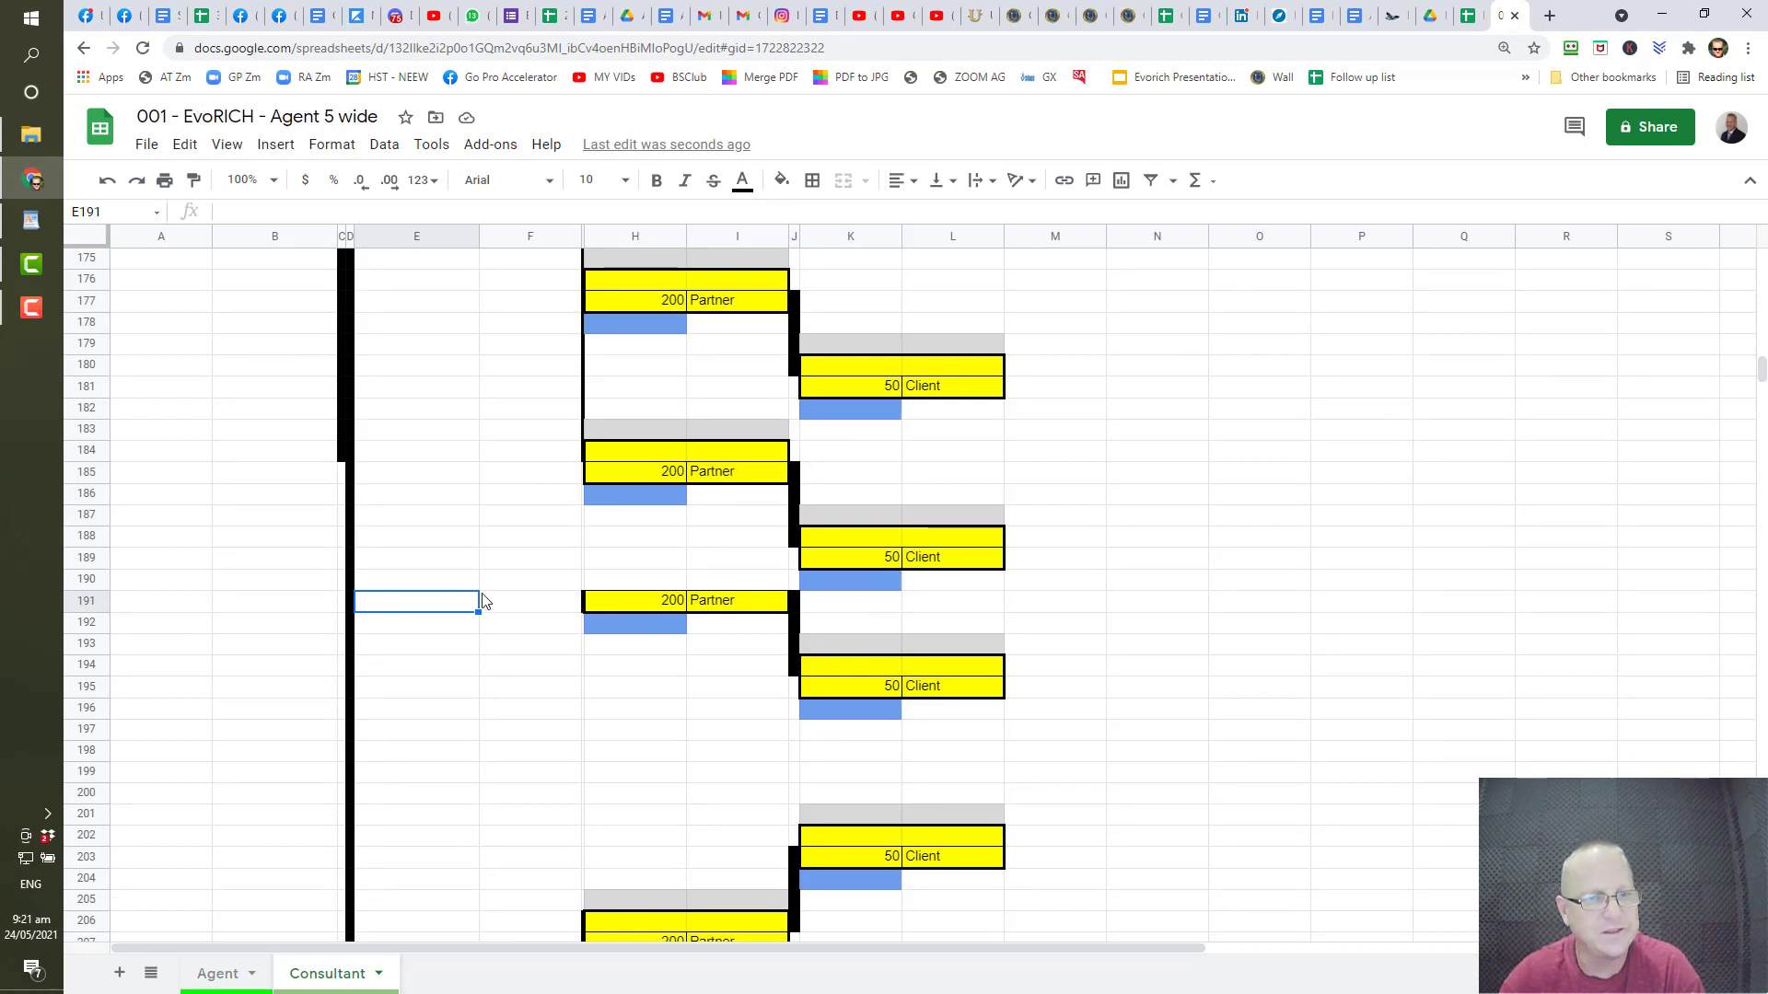
# - Paste further copies of the Agent tree at E191 and E230
pyautogui.hotkey('ctrl', 'v')
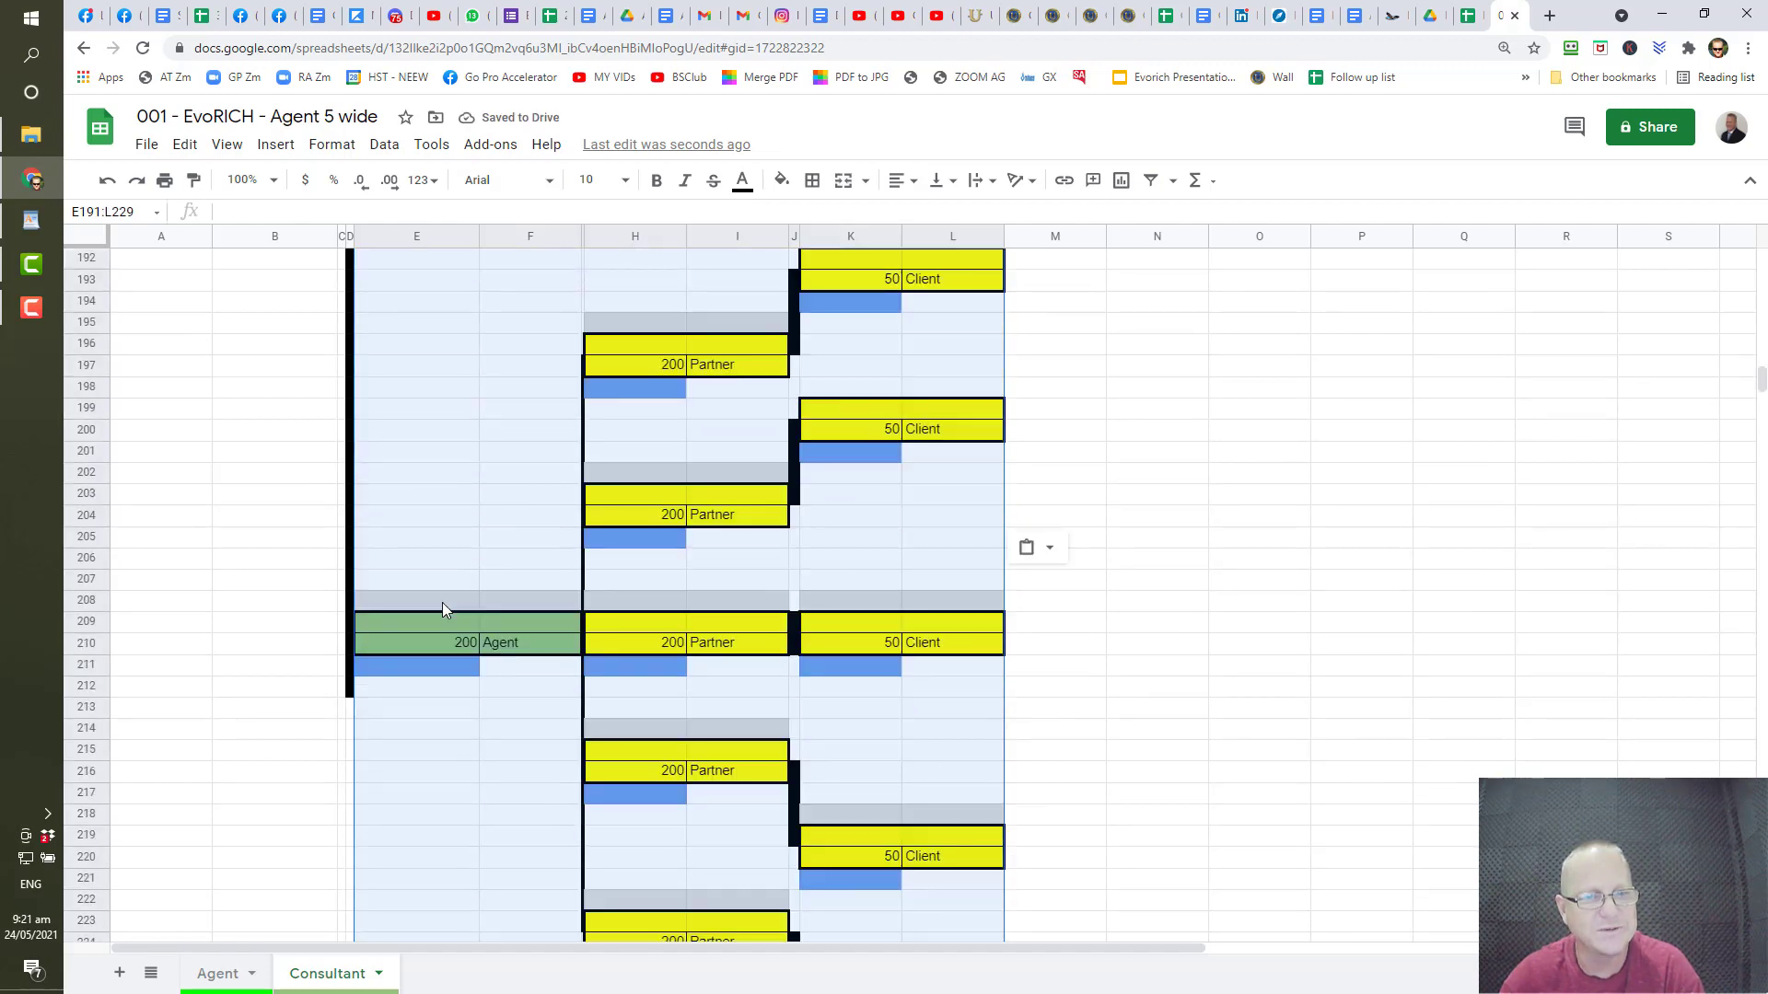
pyautogui.scroll(-9, 443, 604)
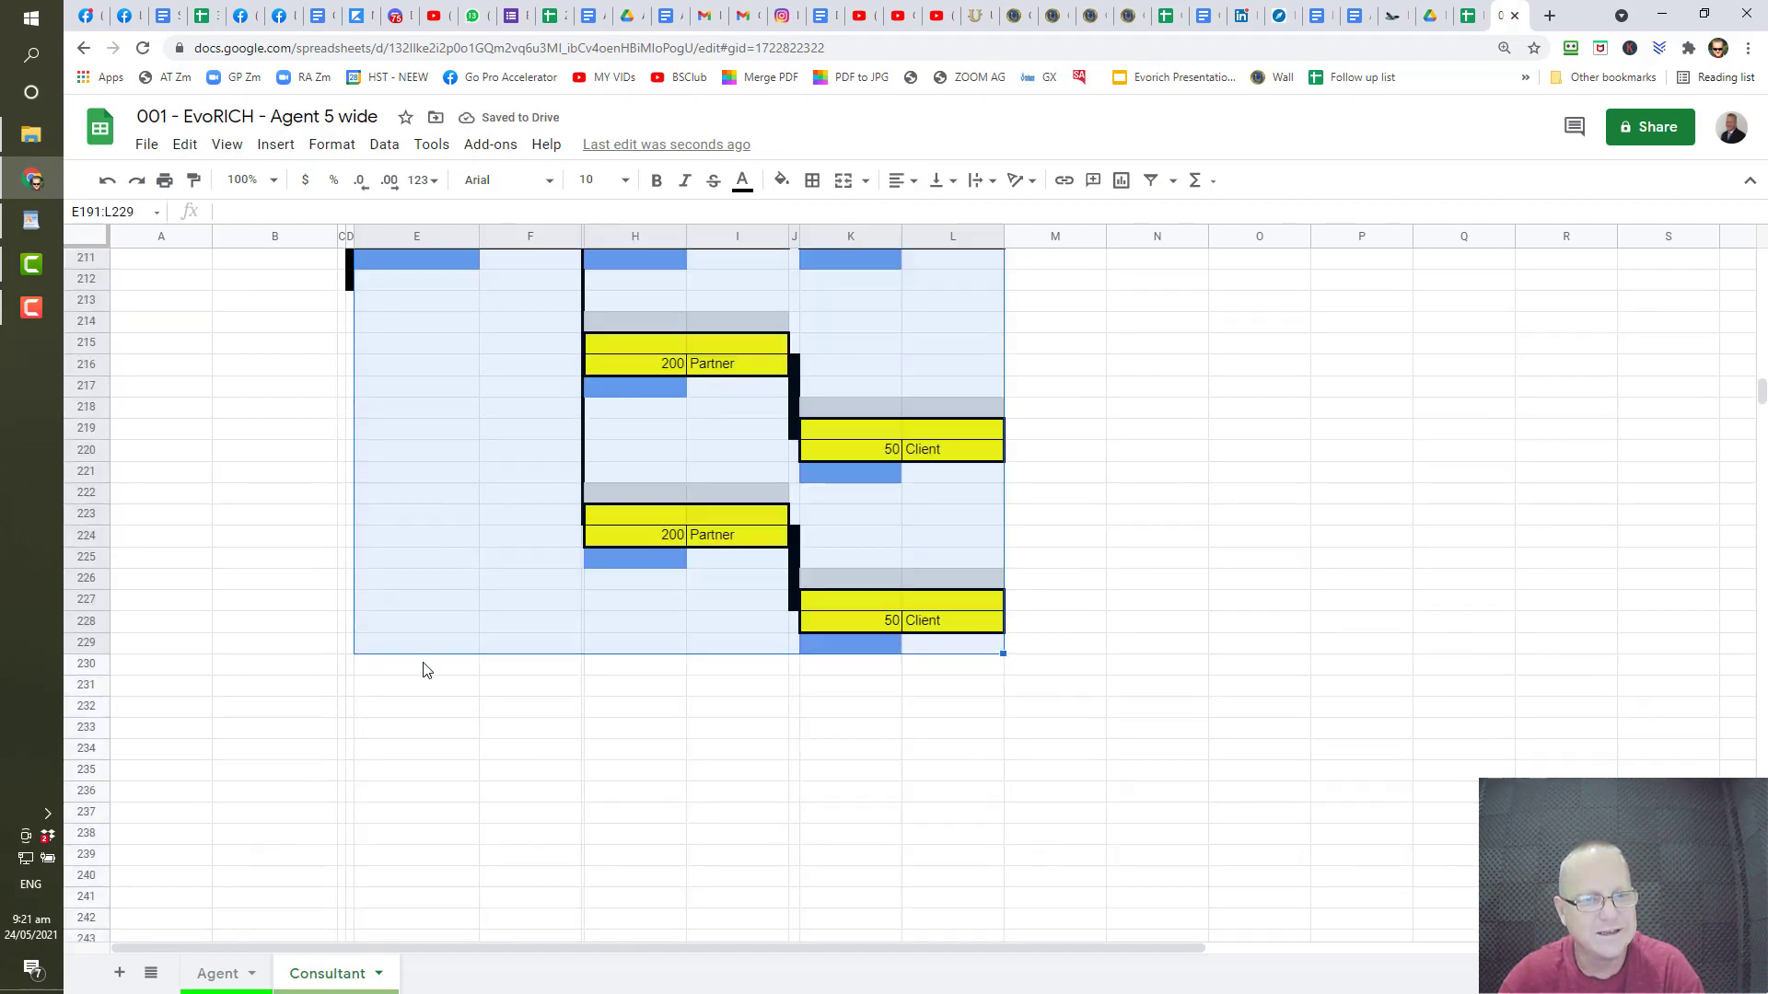
pyautogui.click(425, 664)
pyautogui.hotkey('ctrl', 'v')
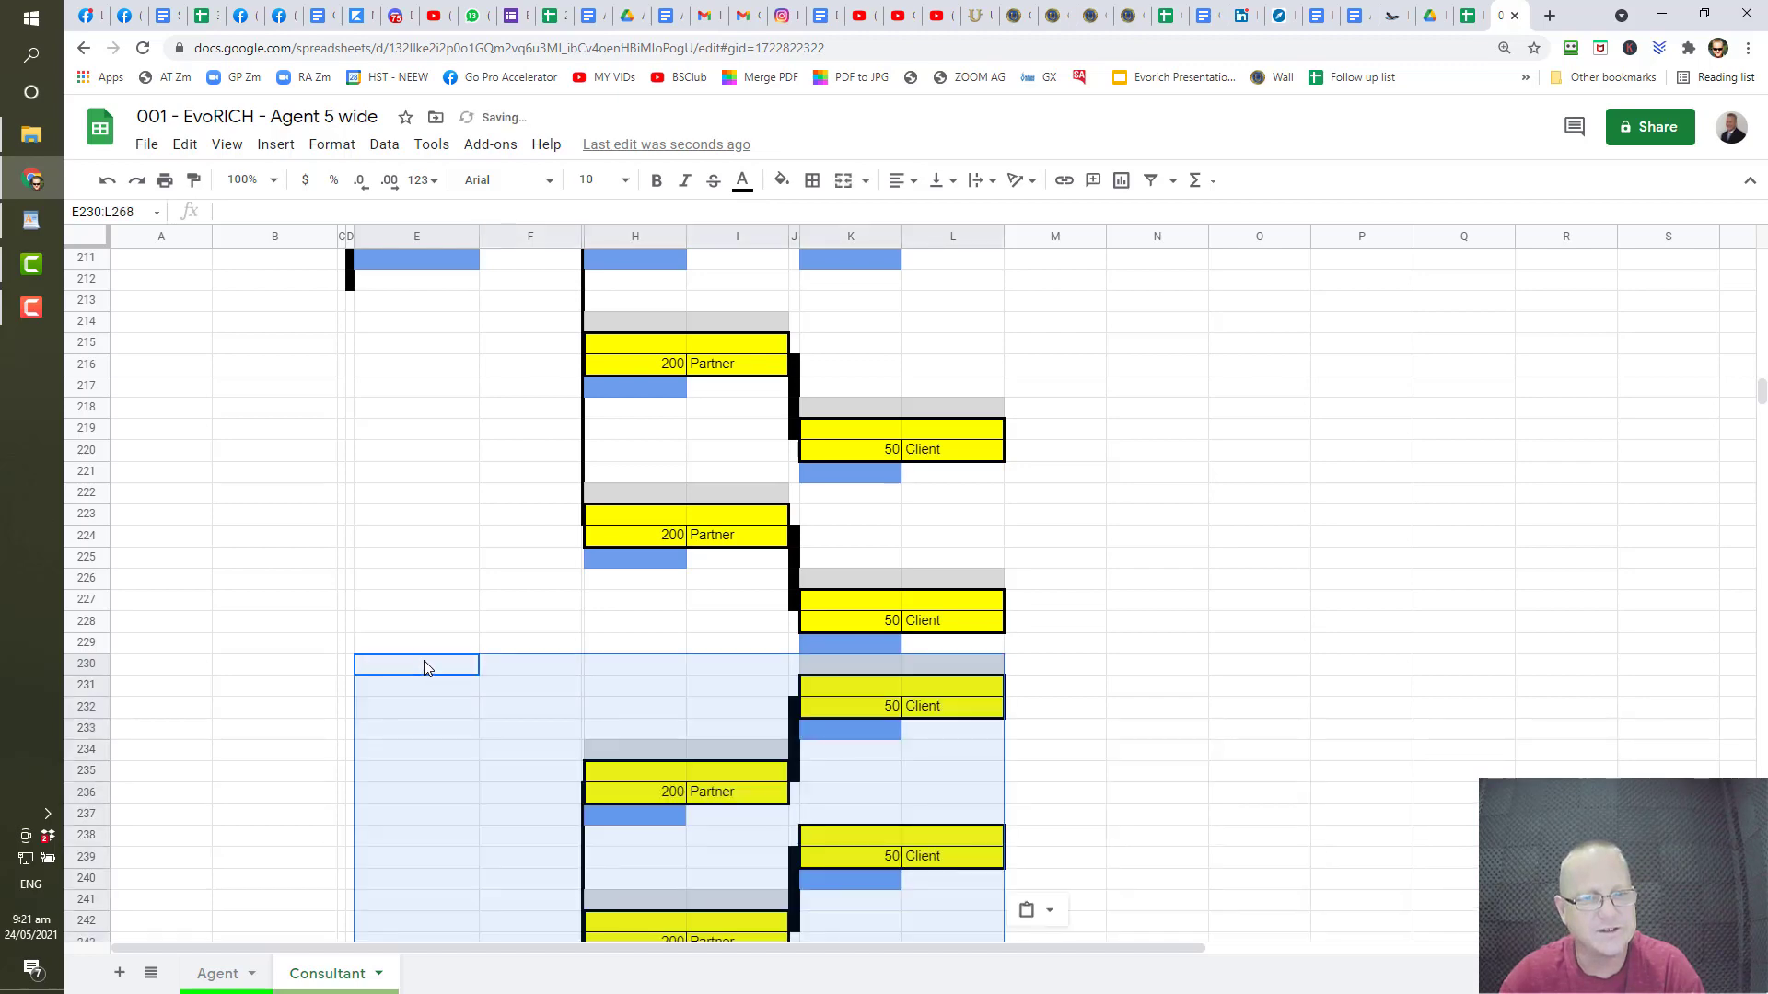
# - Paste another copy of the tree at E100 so it fills E100:L138
pyautogui.scroll(-11, 428, 653)
pyautogui.scroll(6, 428, 651)
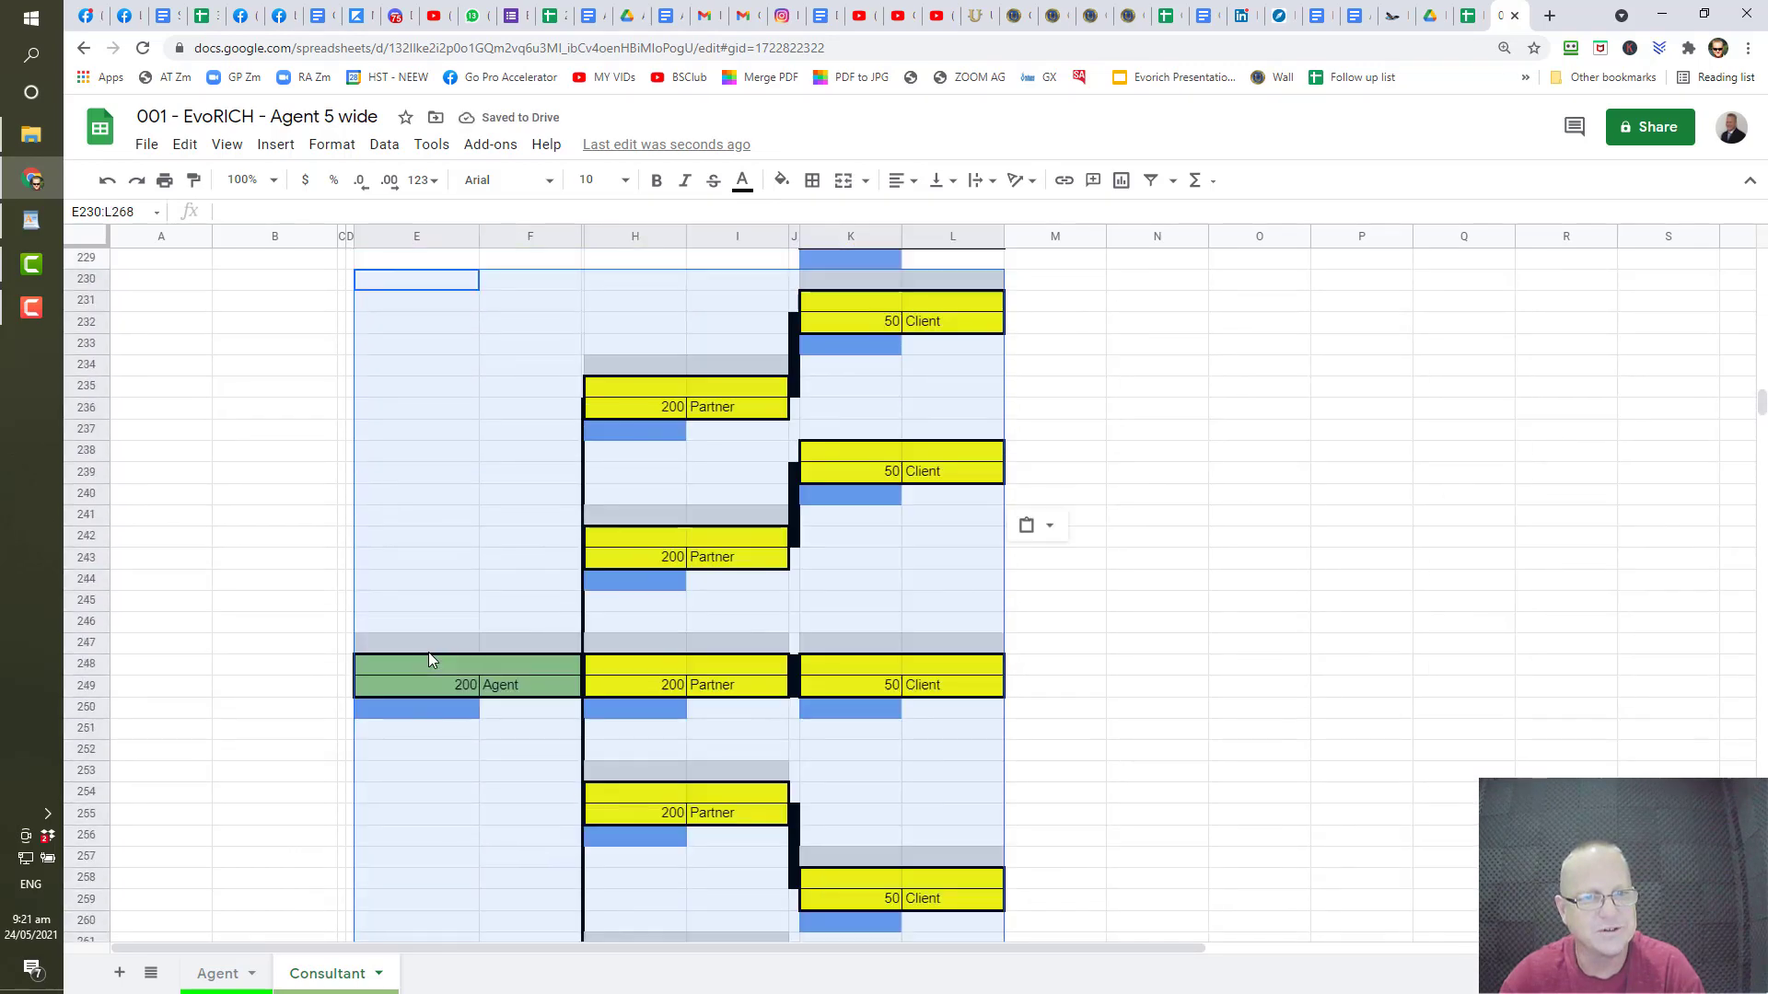
pyautogui.scroll(13, 428, 651)
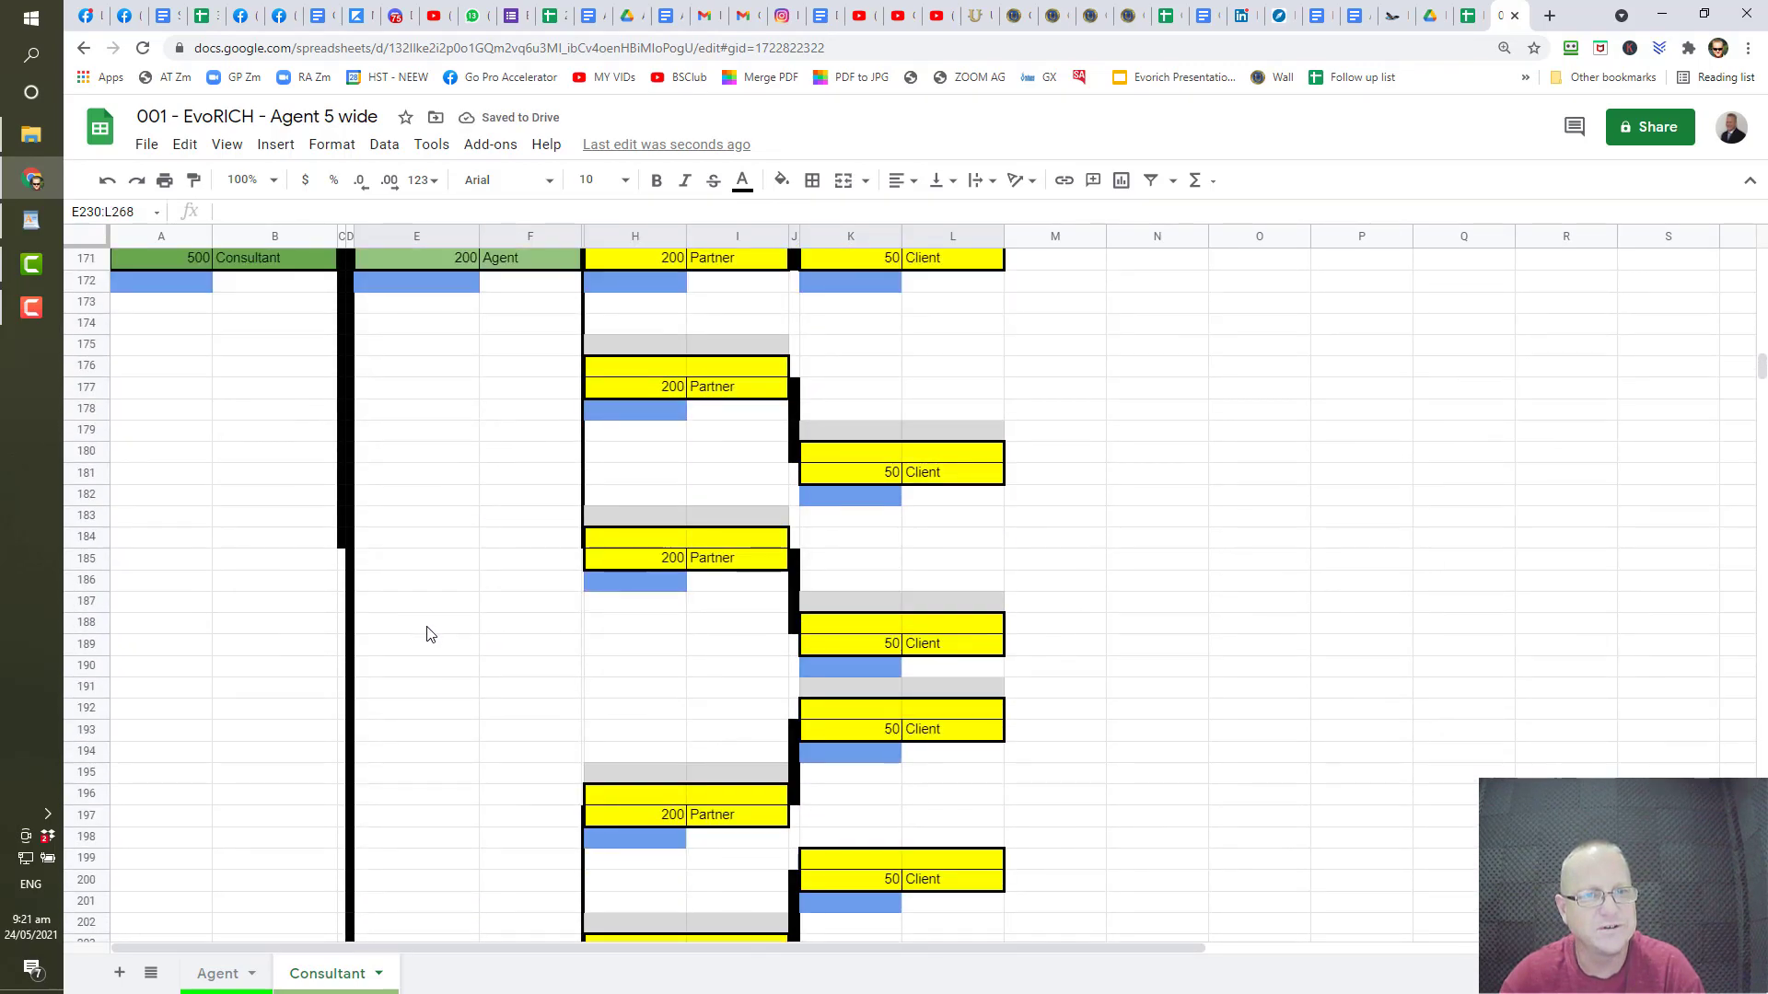
pyautogui.scroll(8, 423, 607)
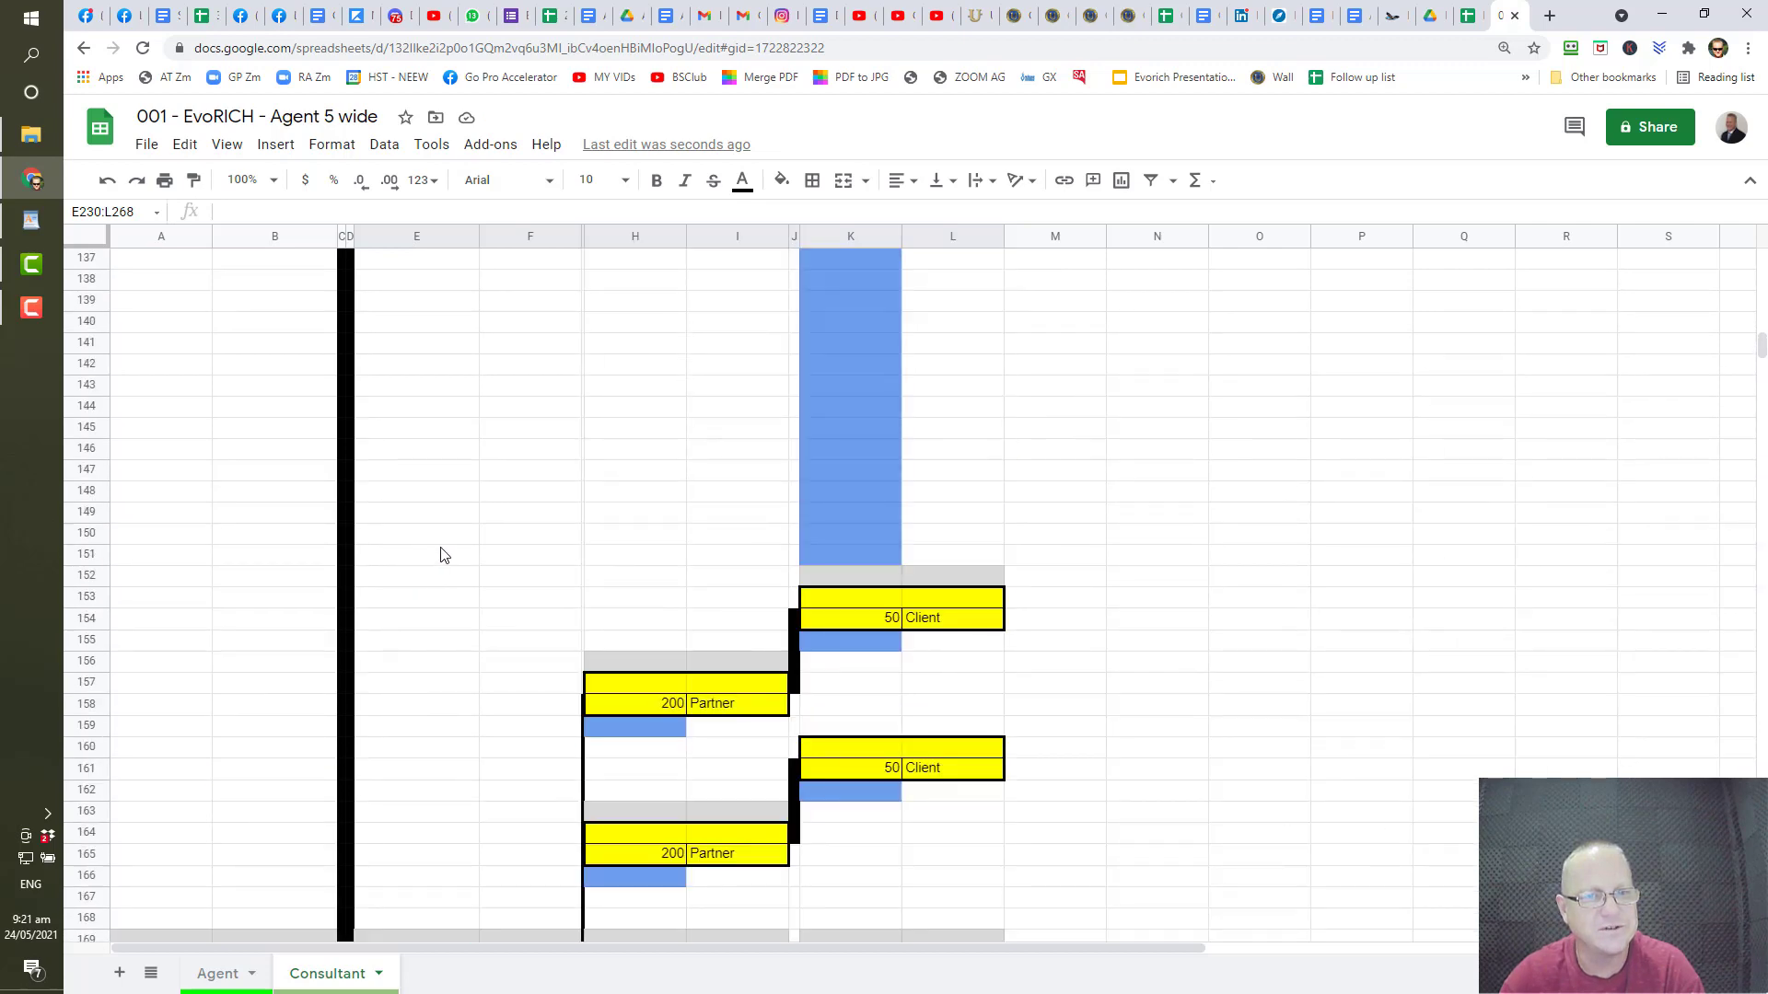
pyautogui.scroll(4, 391, 562)
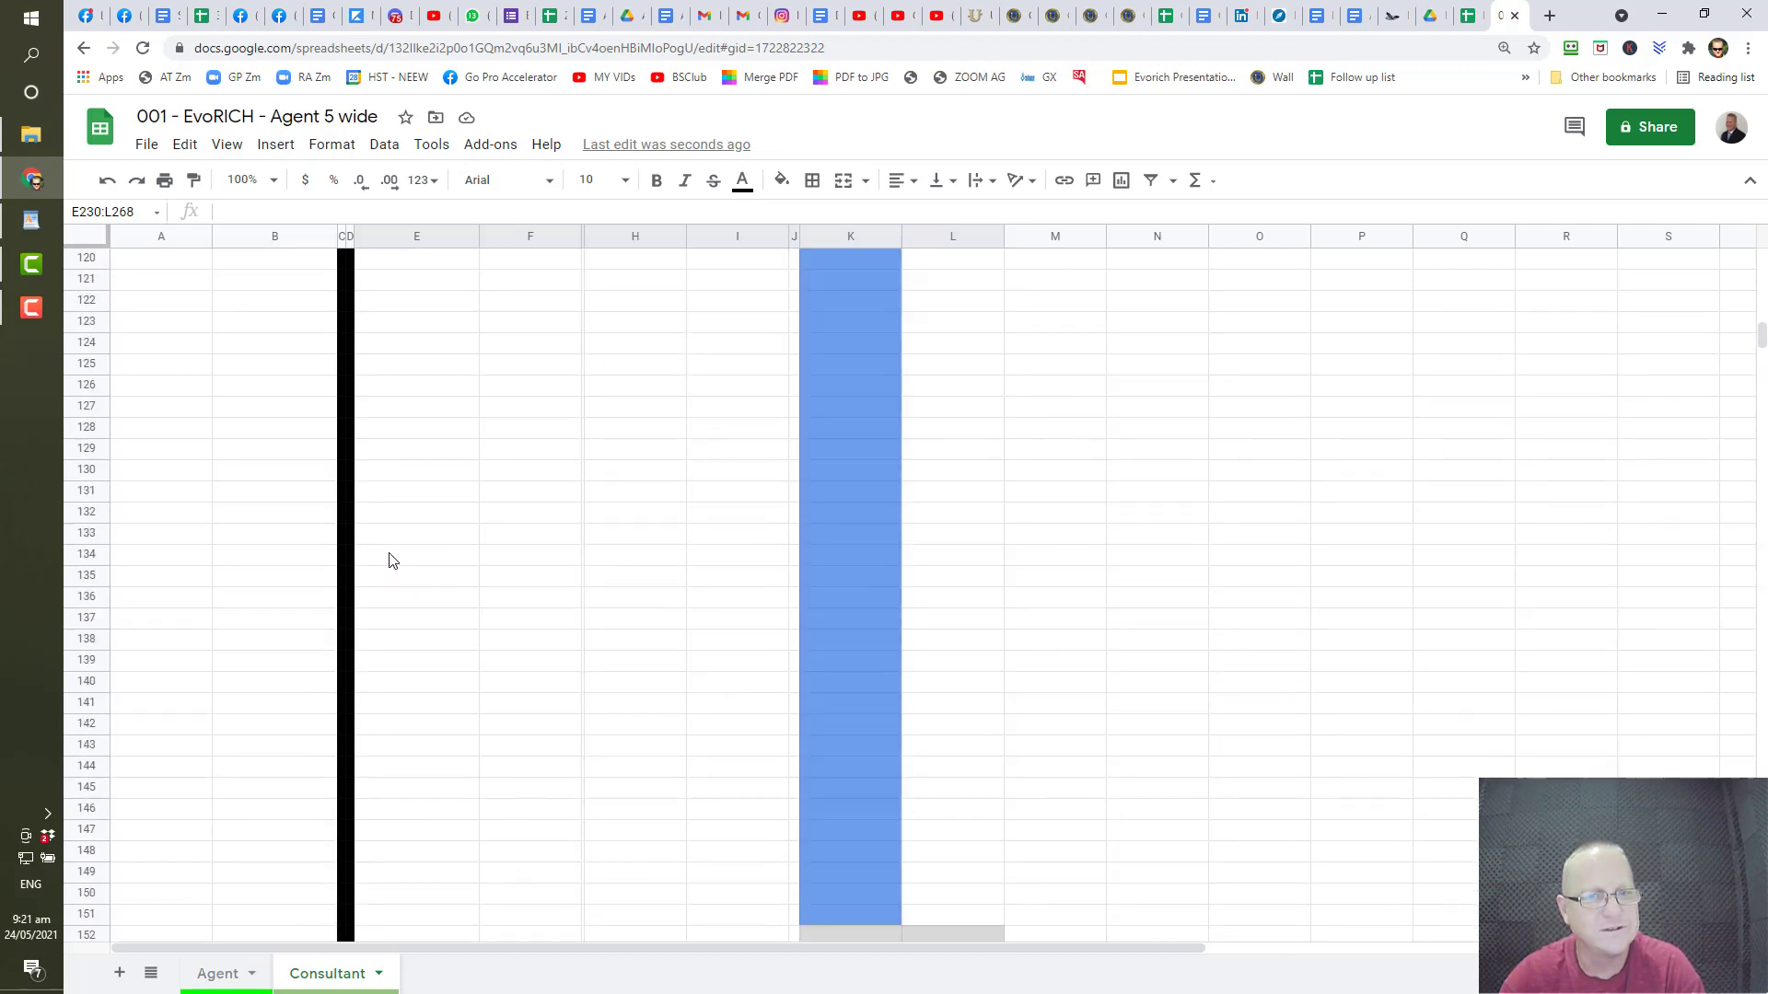
pyautogui.scroll(-4, 391, 561)
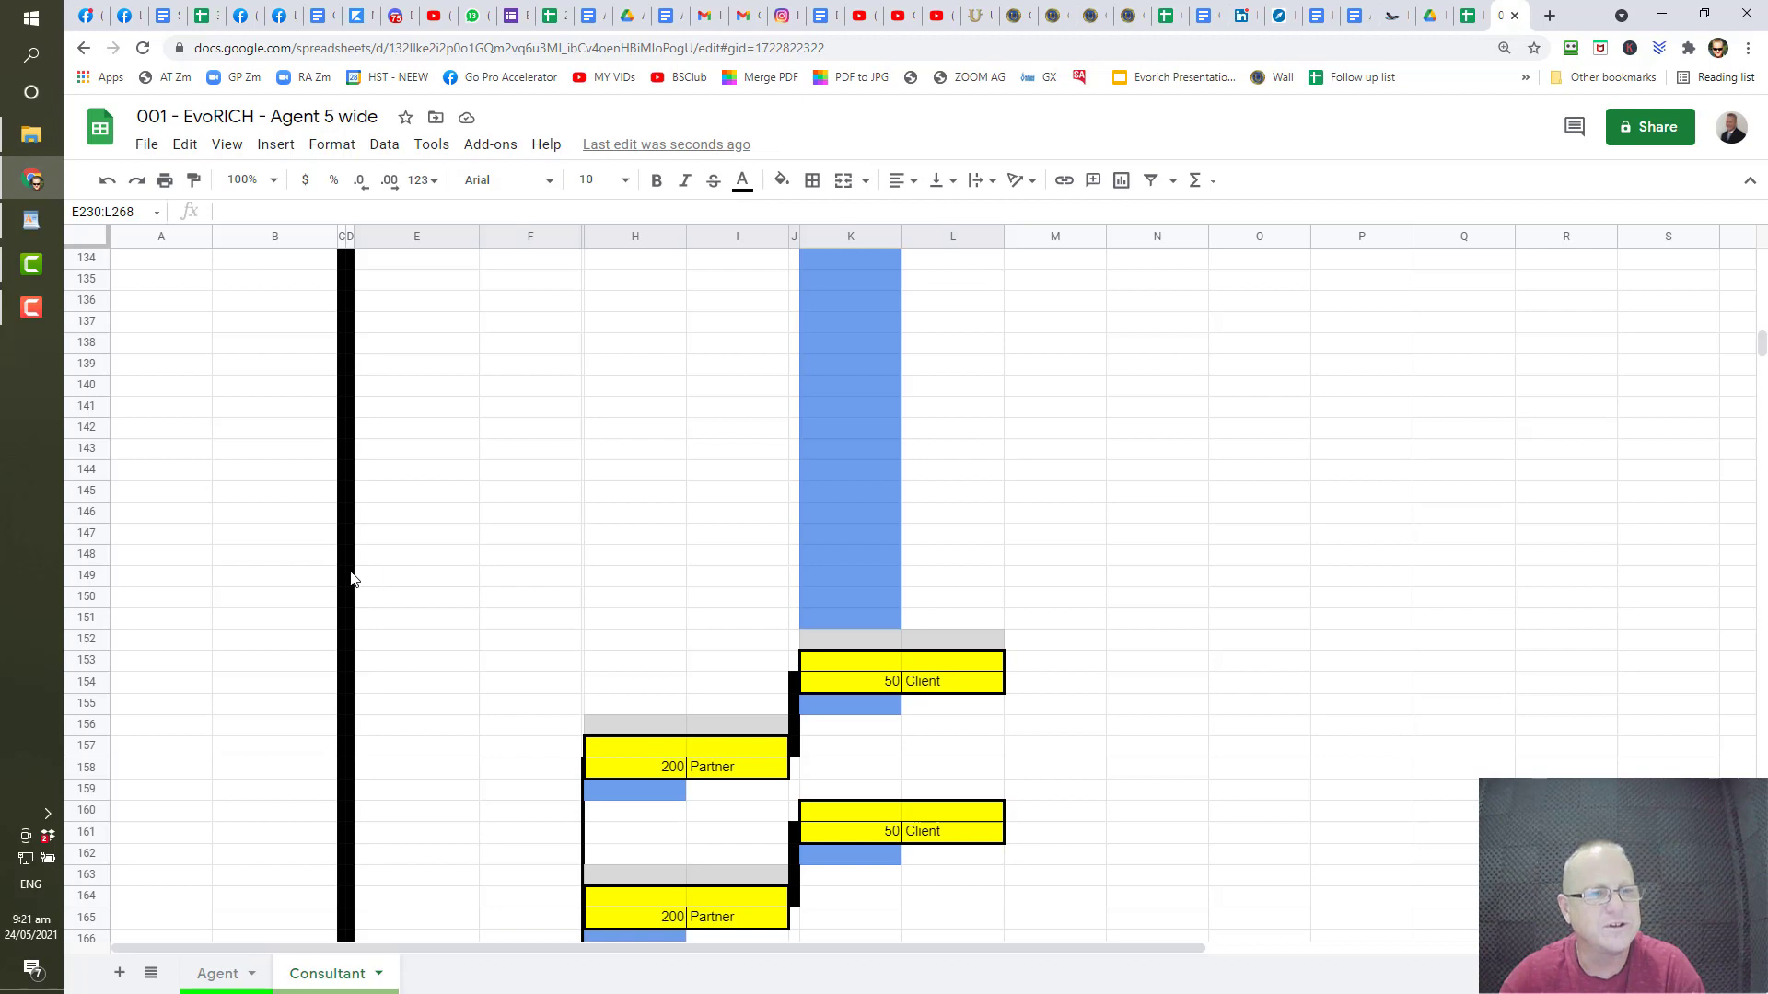
pyautogui.click(29, 297)
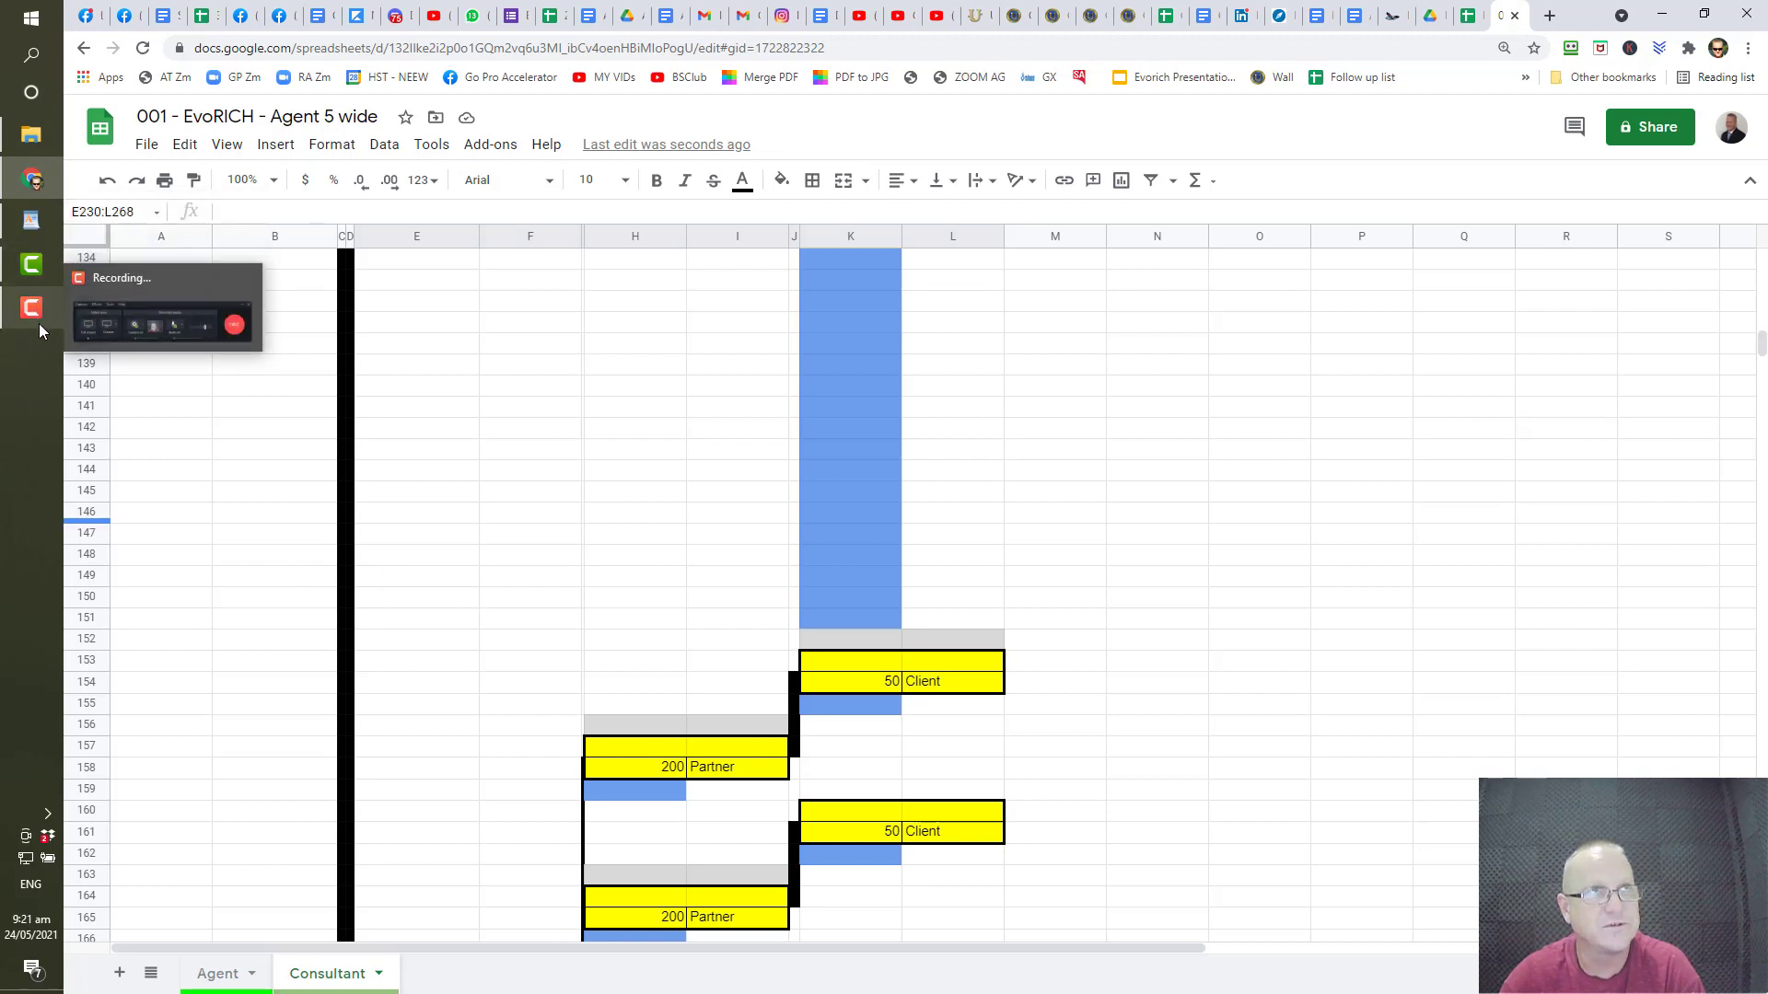
pyautogui.click(39, 323)
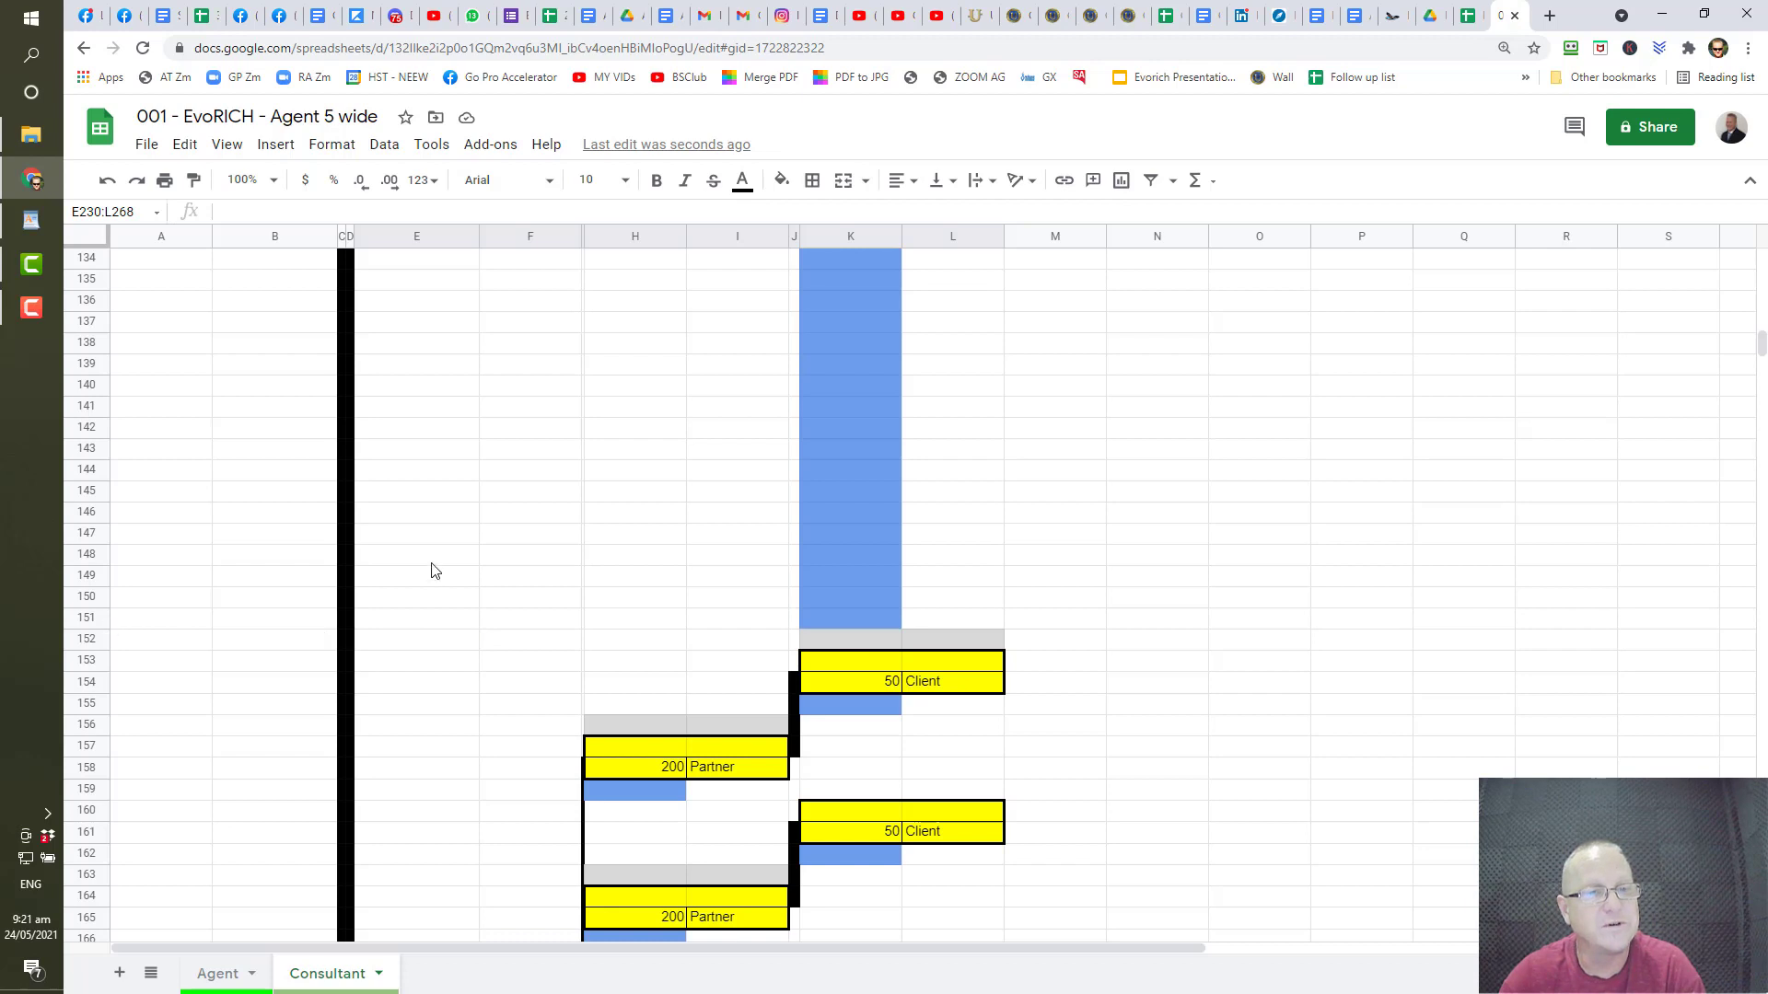
pyautogui.scroll(7, 430, 572)
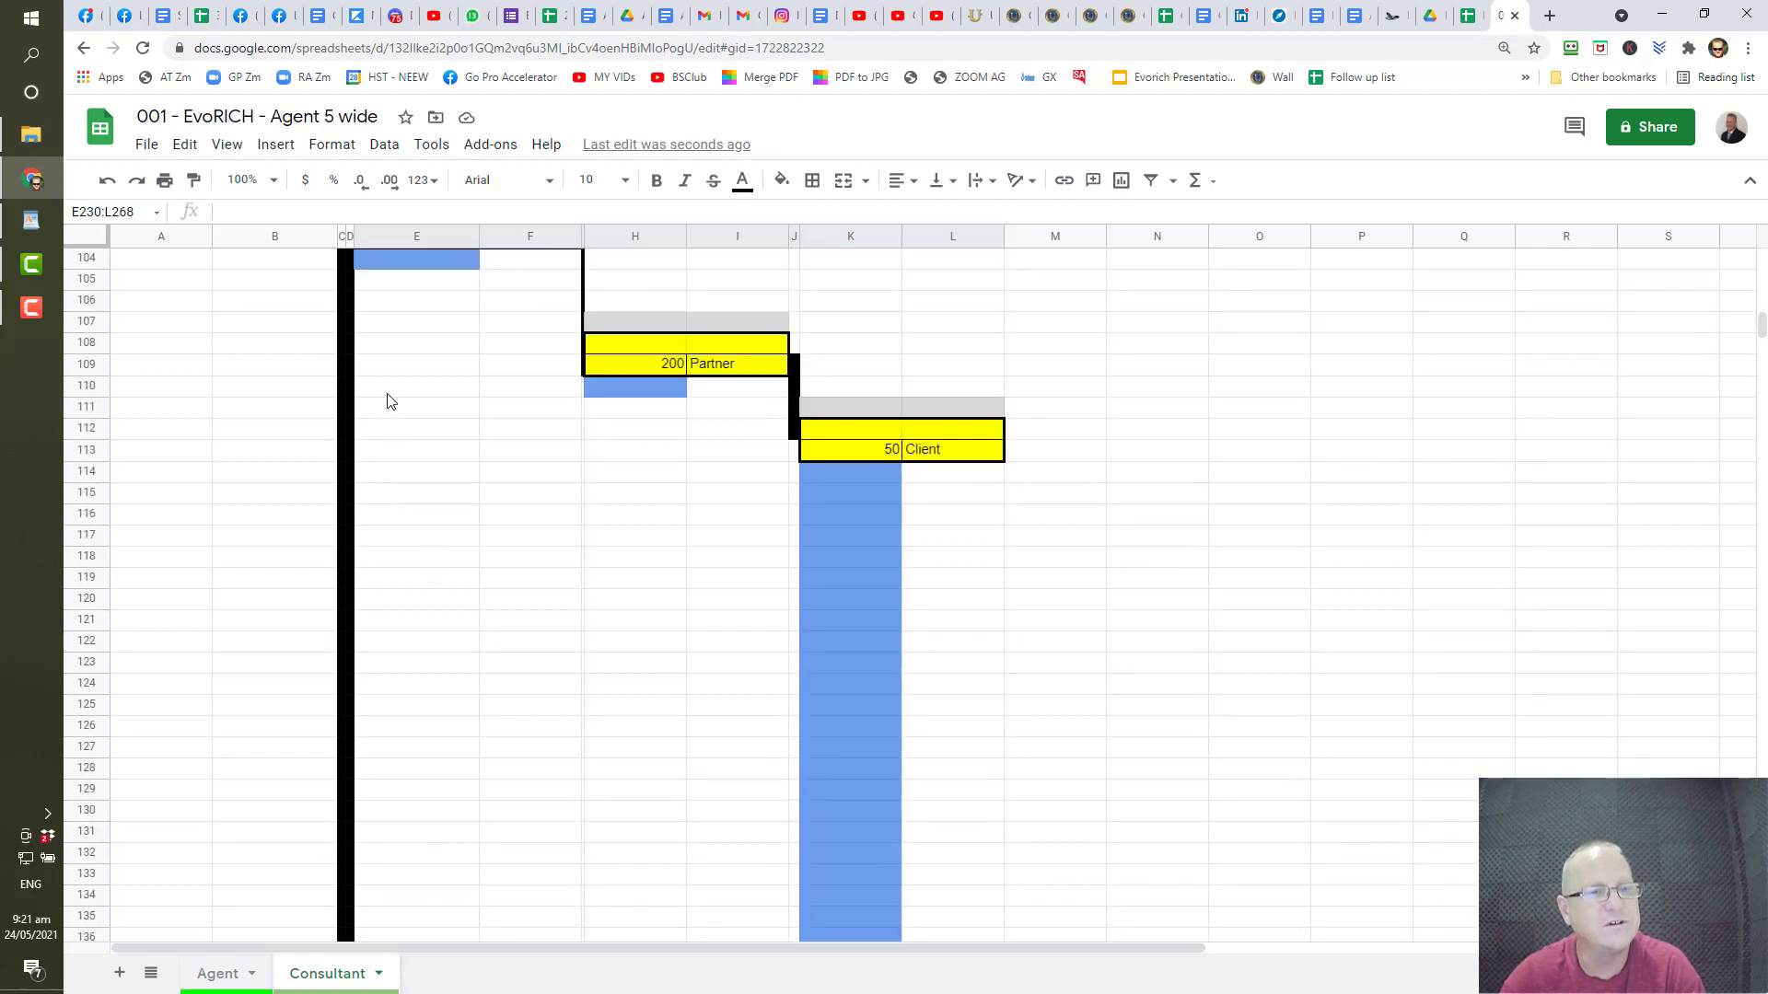
pyautogui.scroll(4, 389, 410)
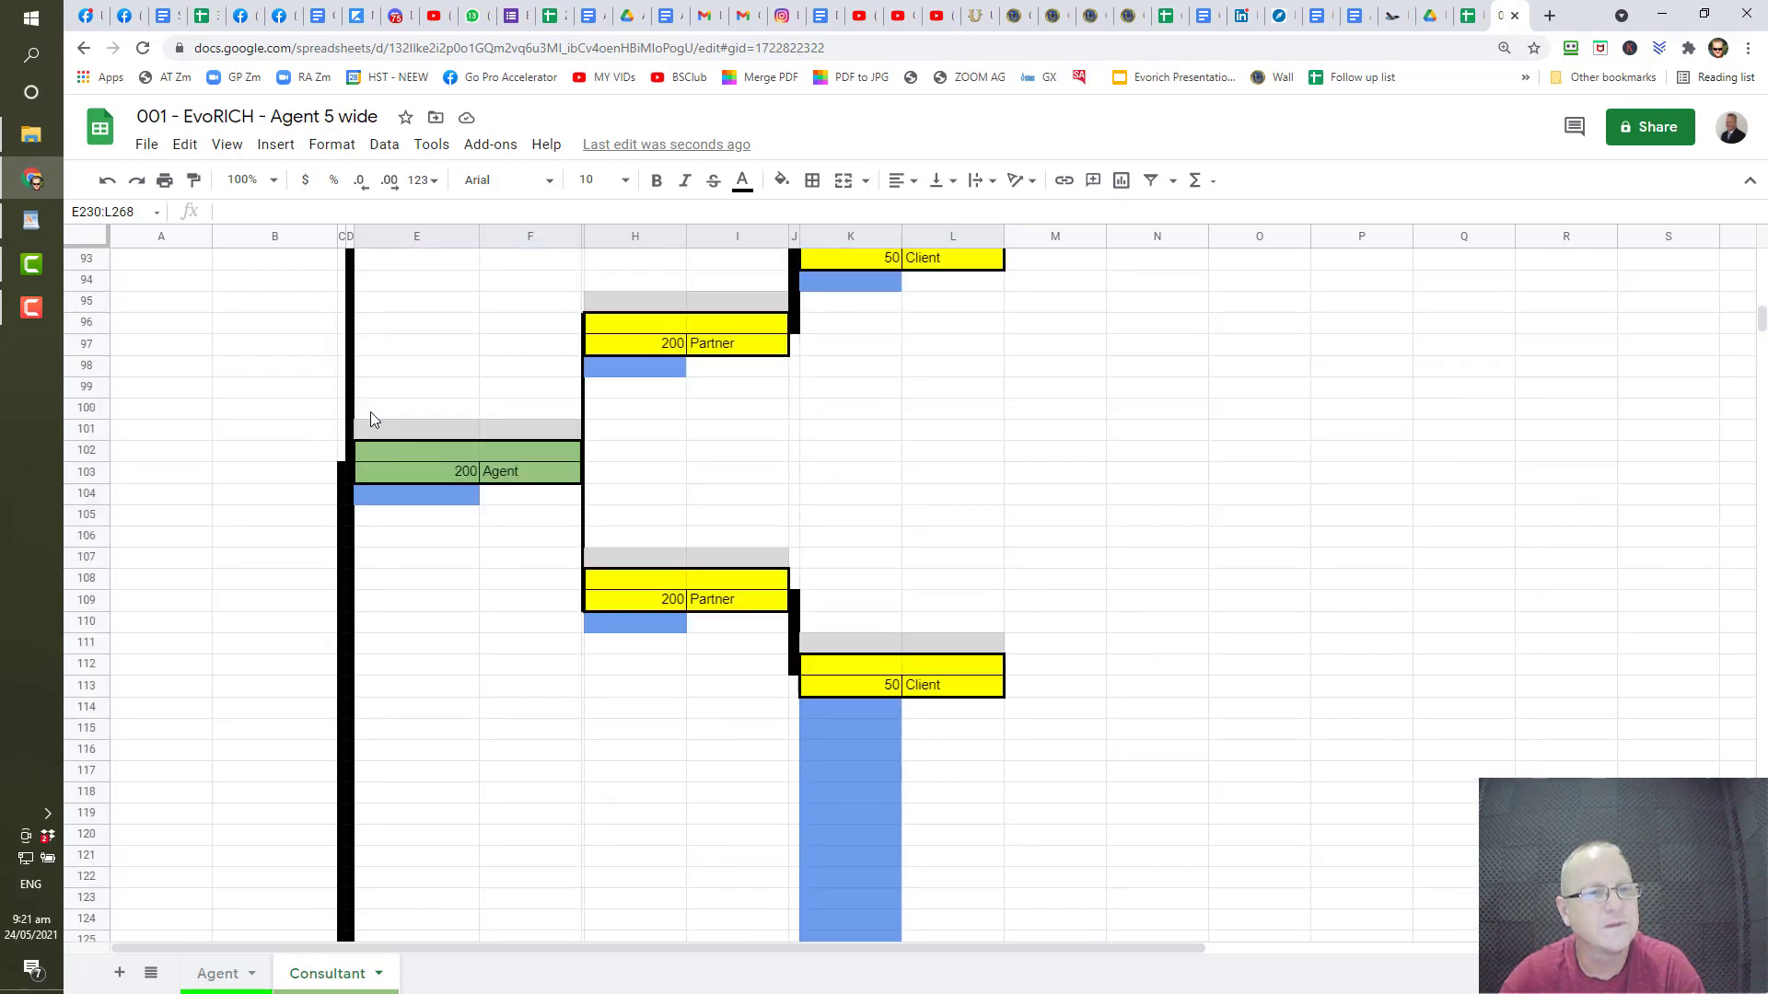
pyautogui.click(391, 409)
pyautogui.hotkey('ctrl', 'v')
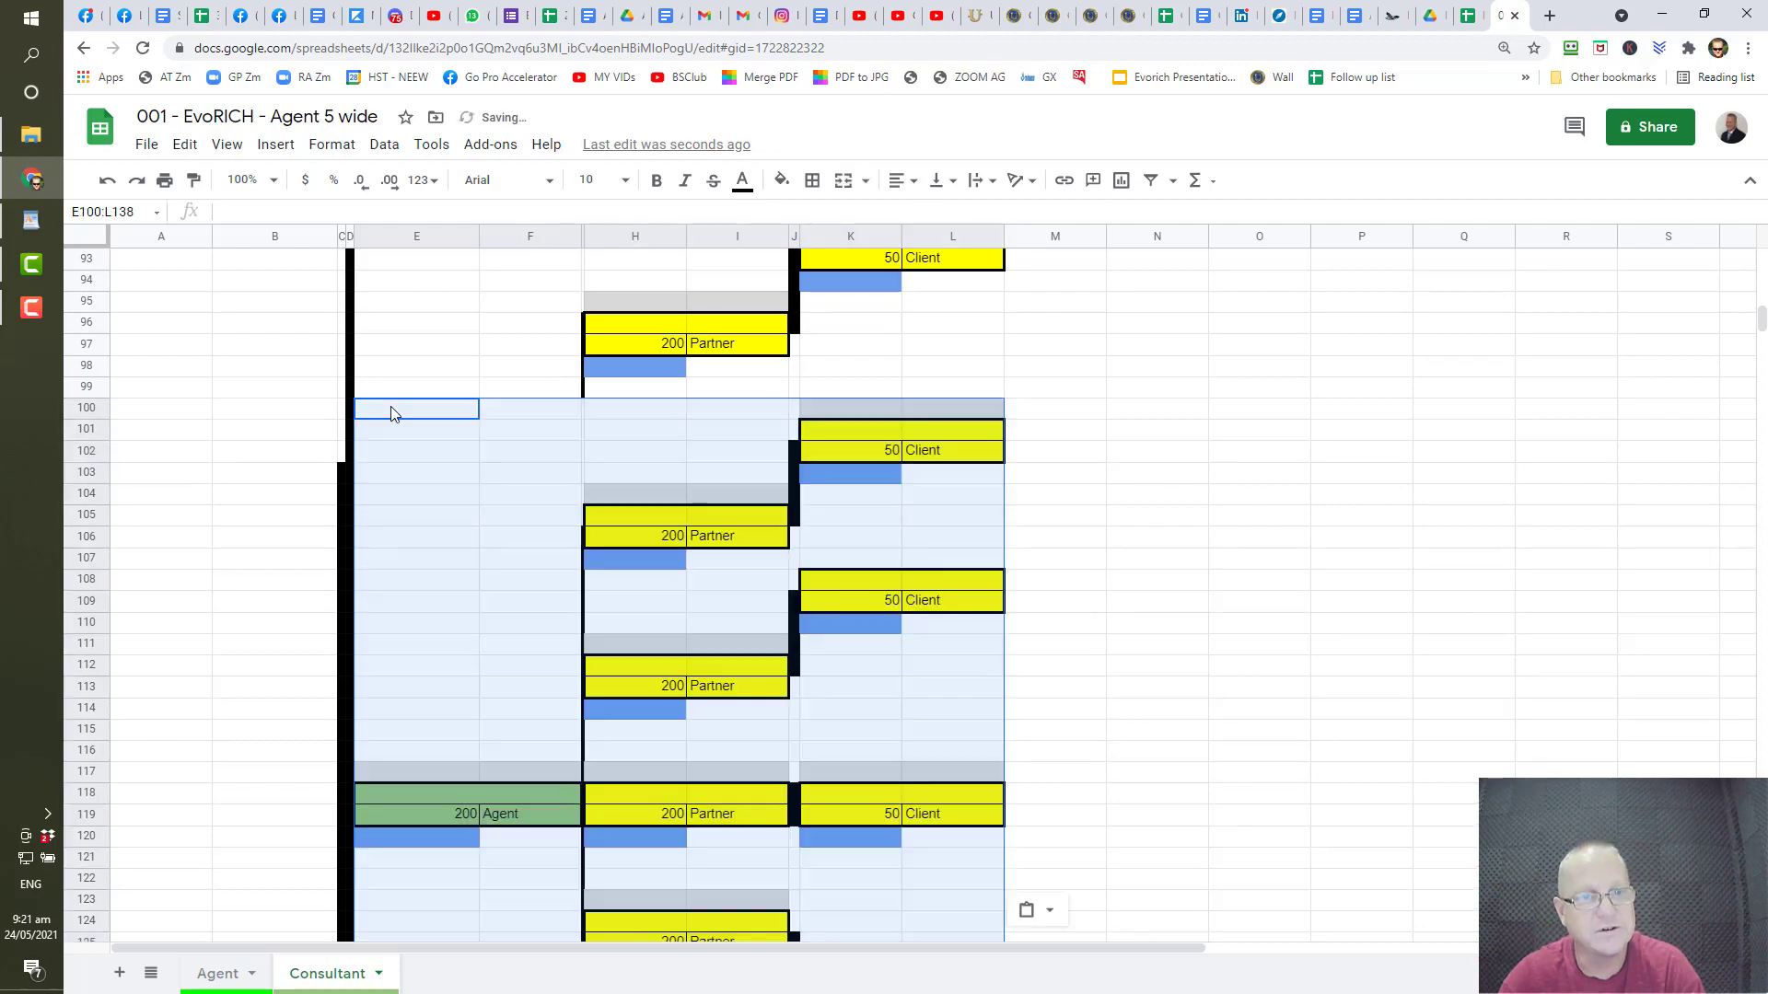
pyautogui.scroll(-10, 391, 412)
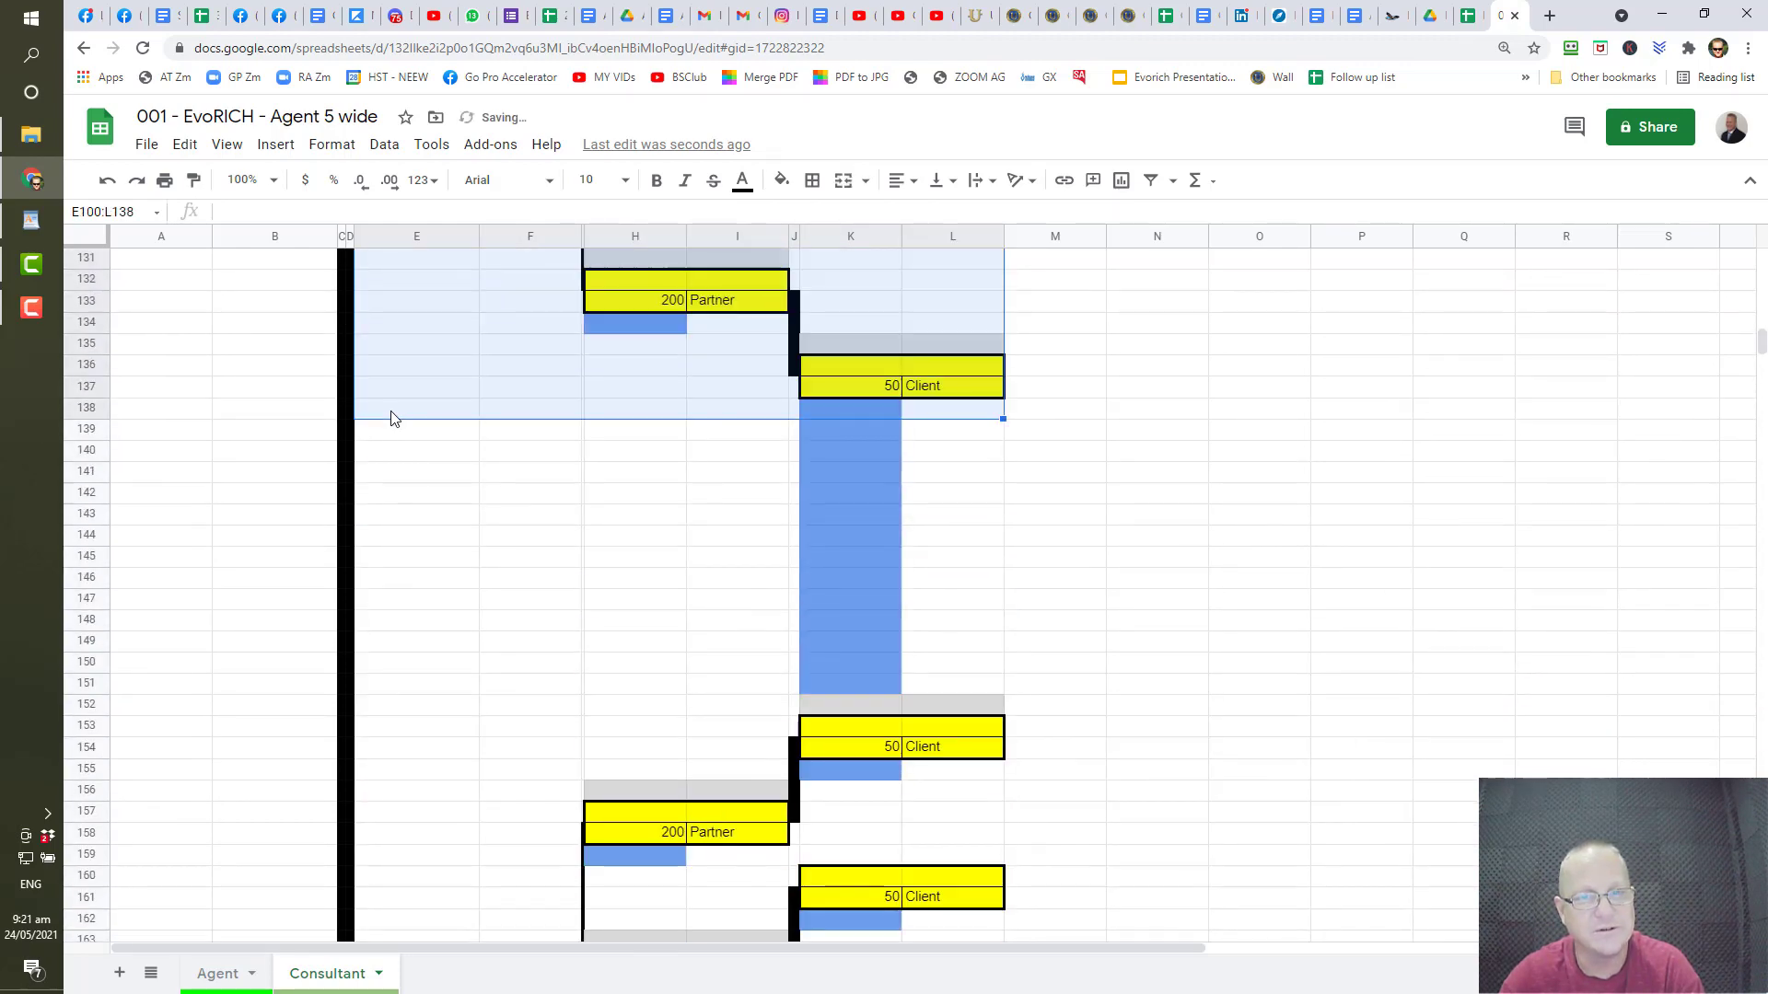
# - Delete the thirteen blank rows 139–151 beneath the tree in E100:L138
pyautogui.click(83, 429)
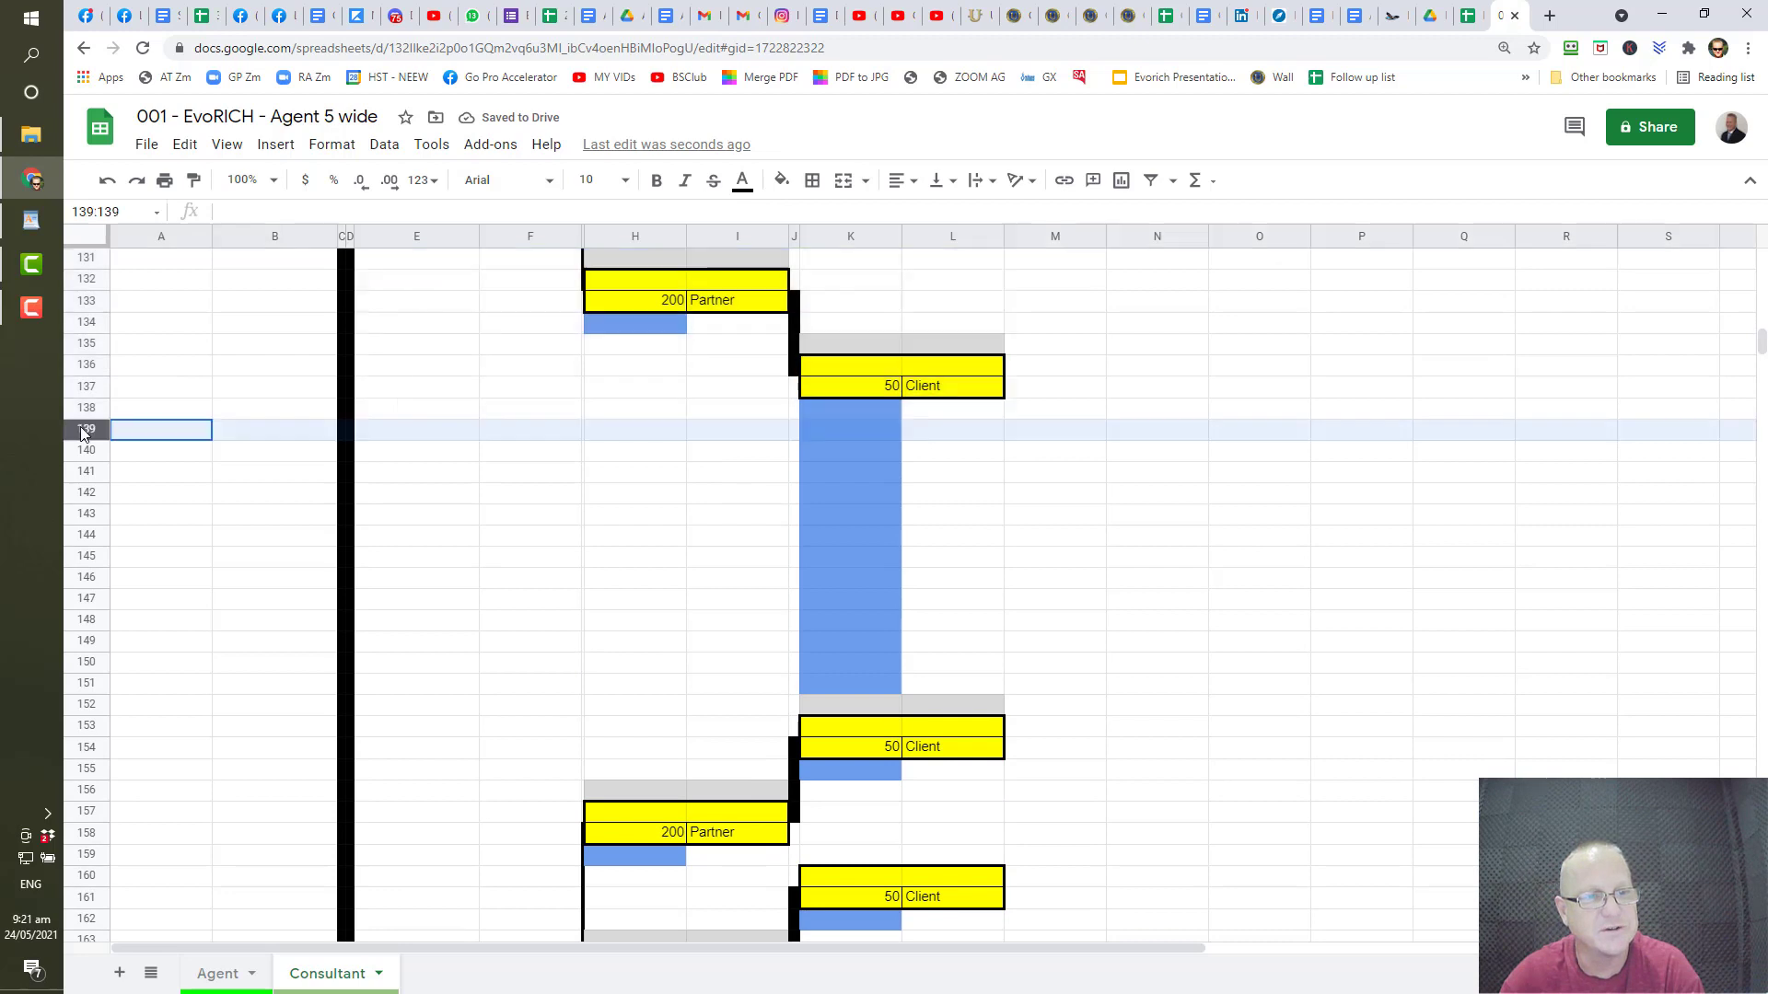
pyautogui.moveTo(79, 426); pyautogui.dragTo(73, 686)
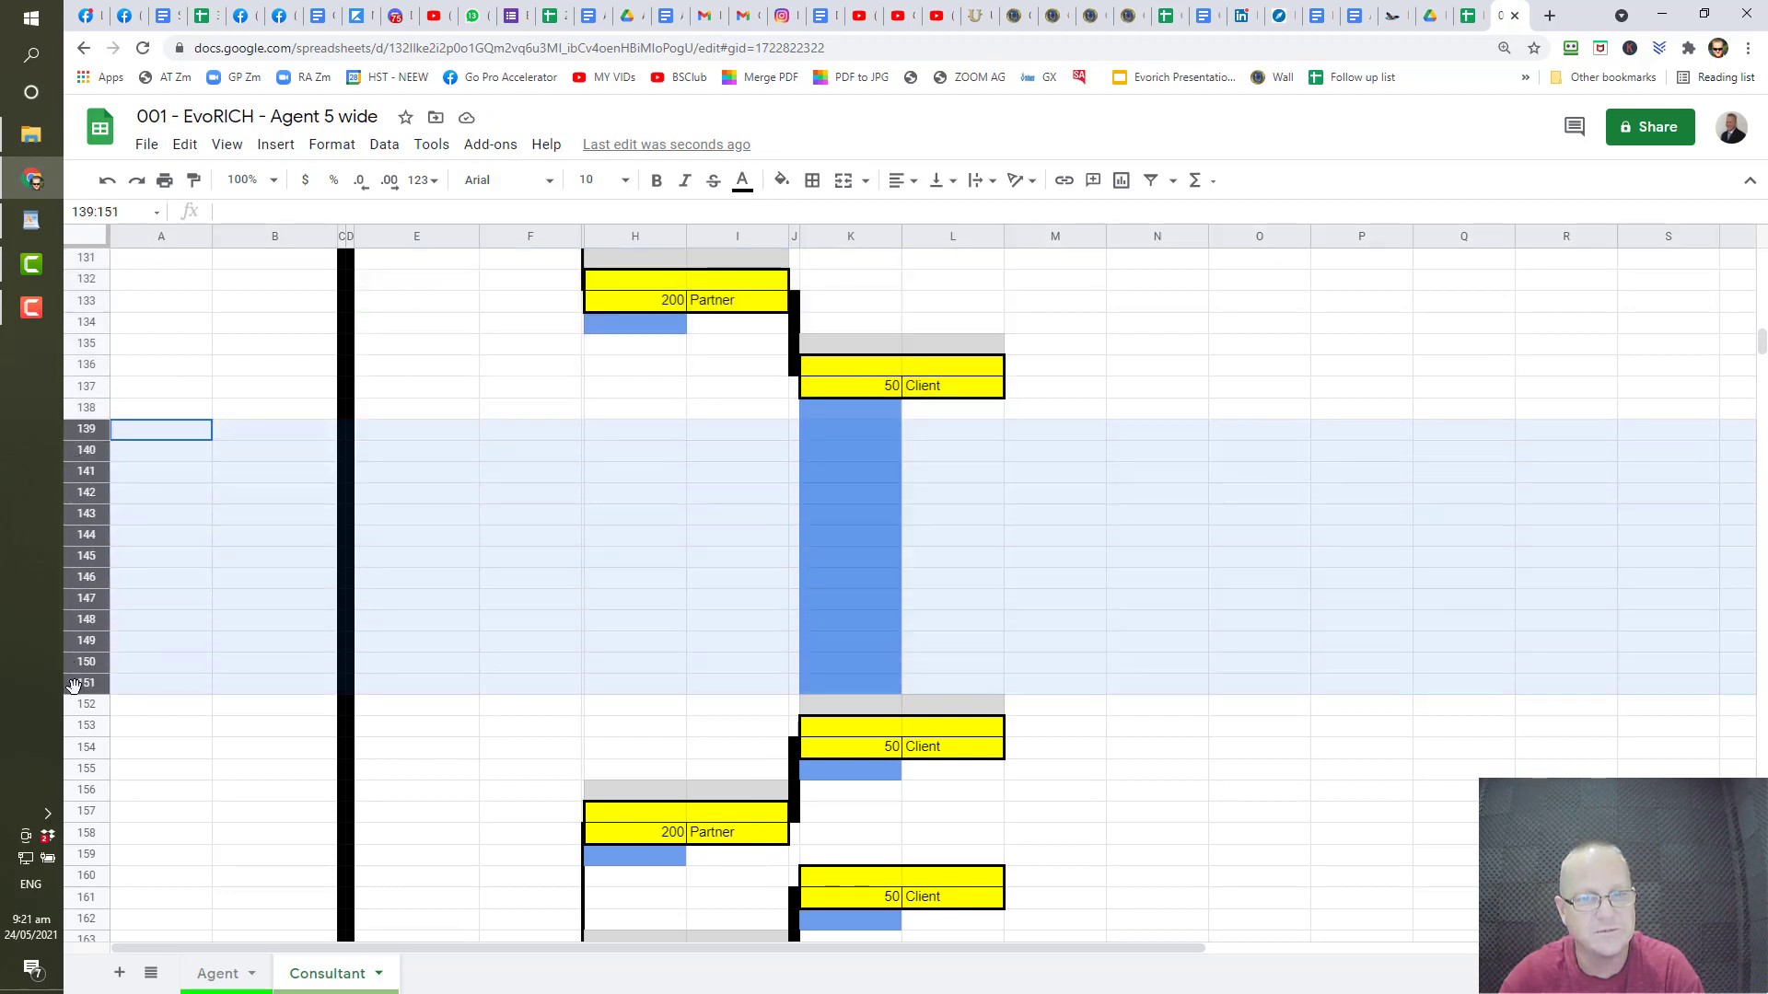
pyautogui.rightClick(92, 555)
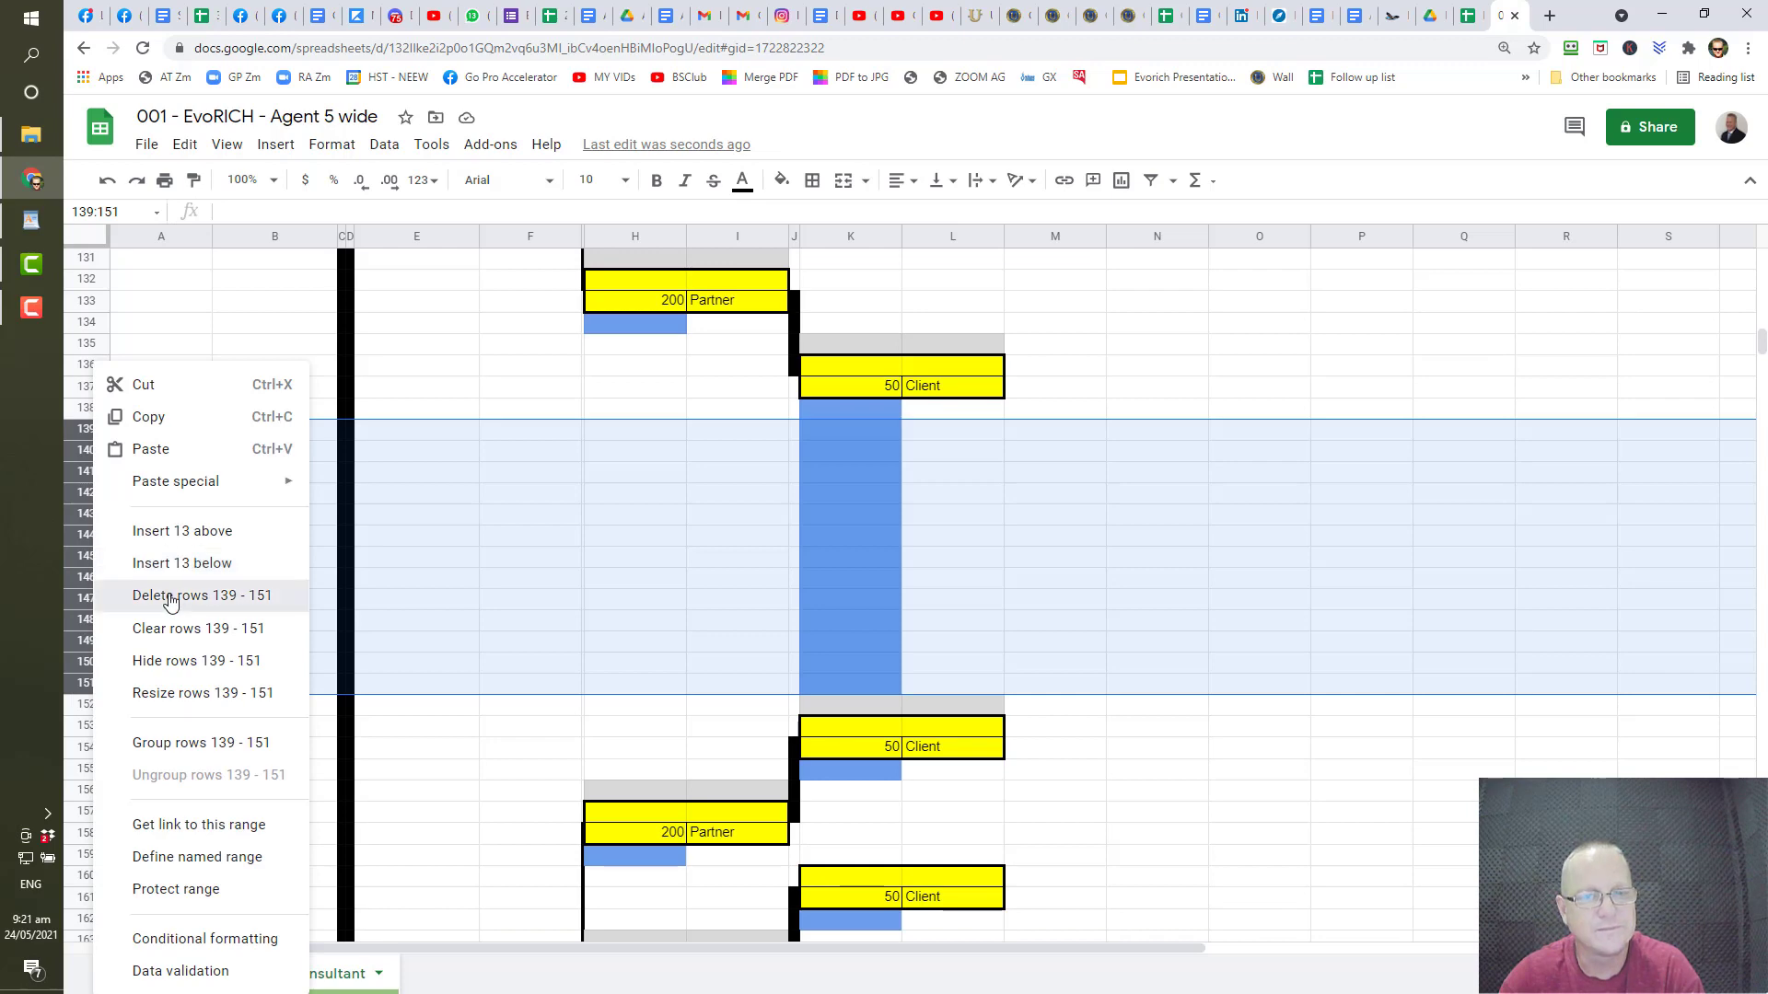
pyautogui.click(171, 599)
pyautogui.scroll(2, 264, 545)
pyautogui.scroll(-3, 264, 543)
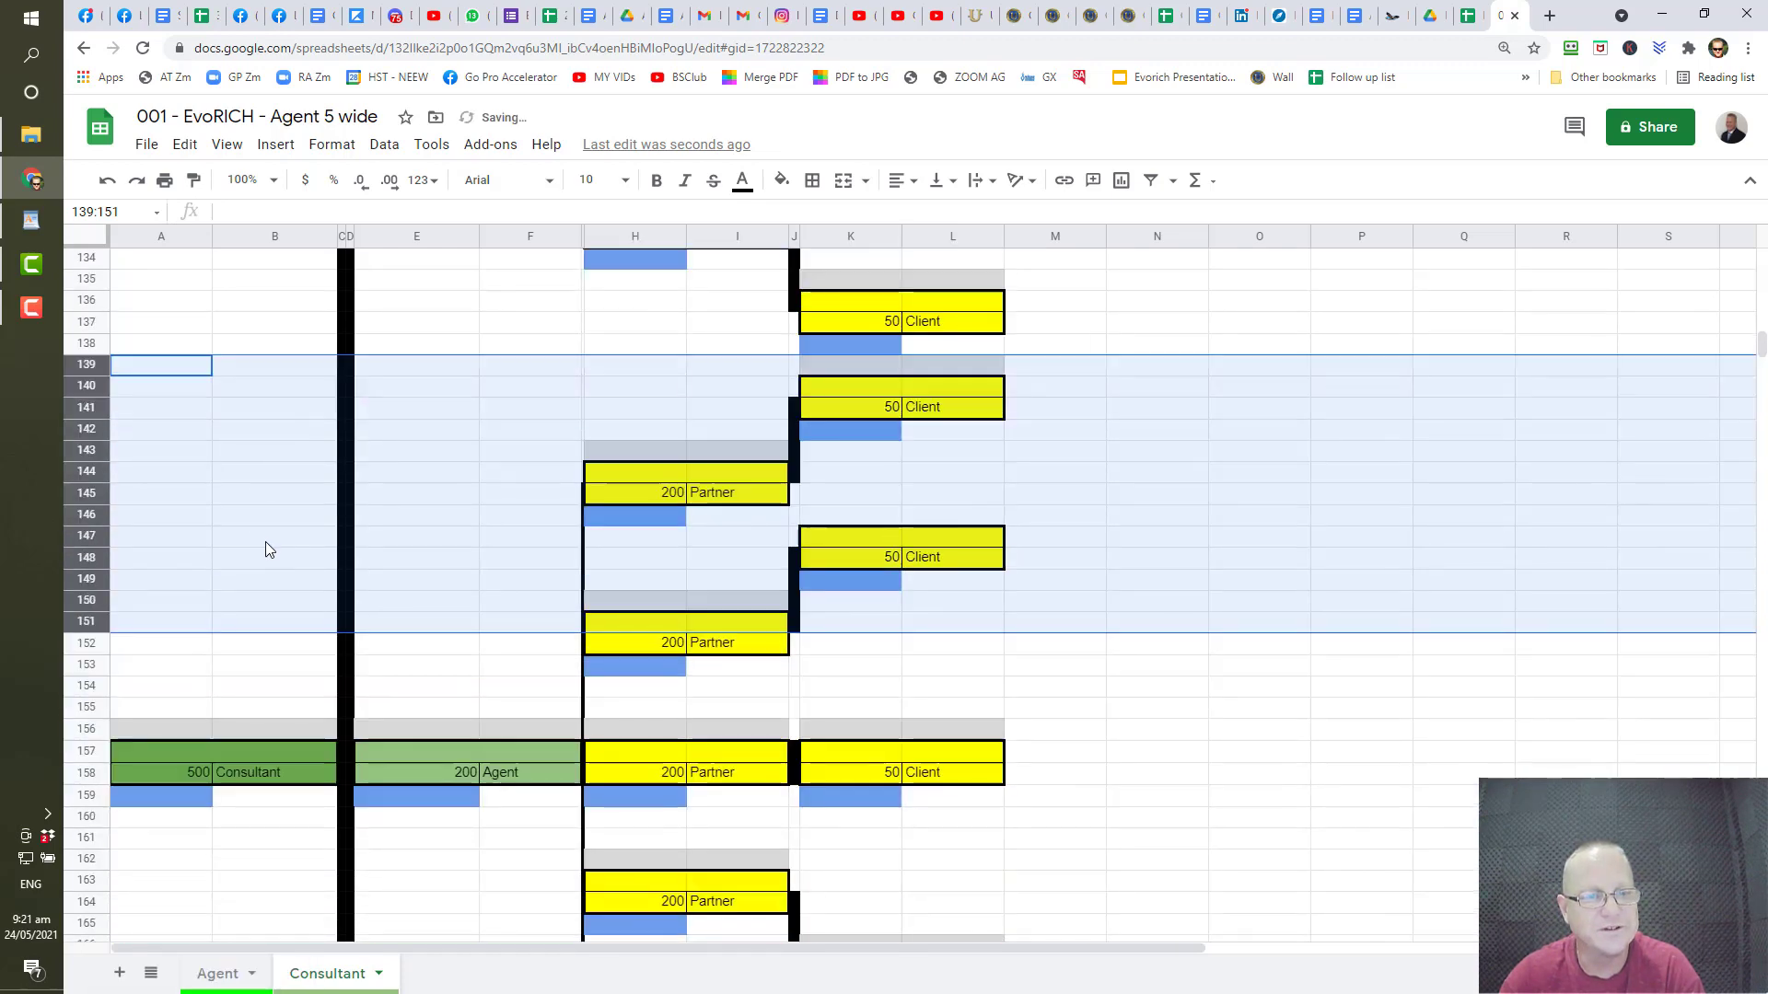
pyautogui.scroll(10, 366, 659)
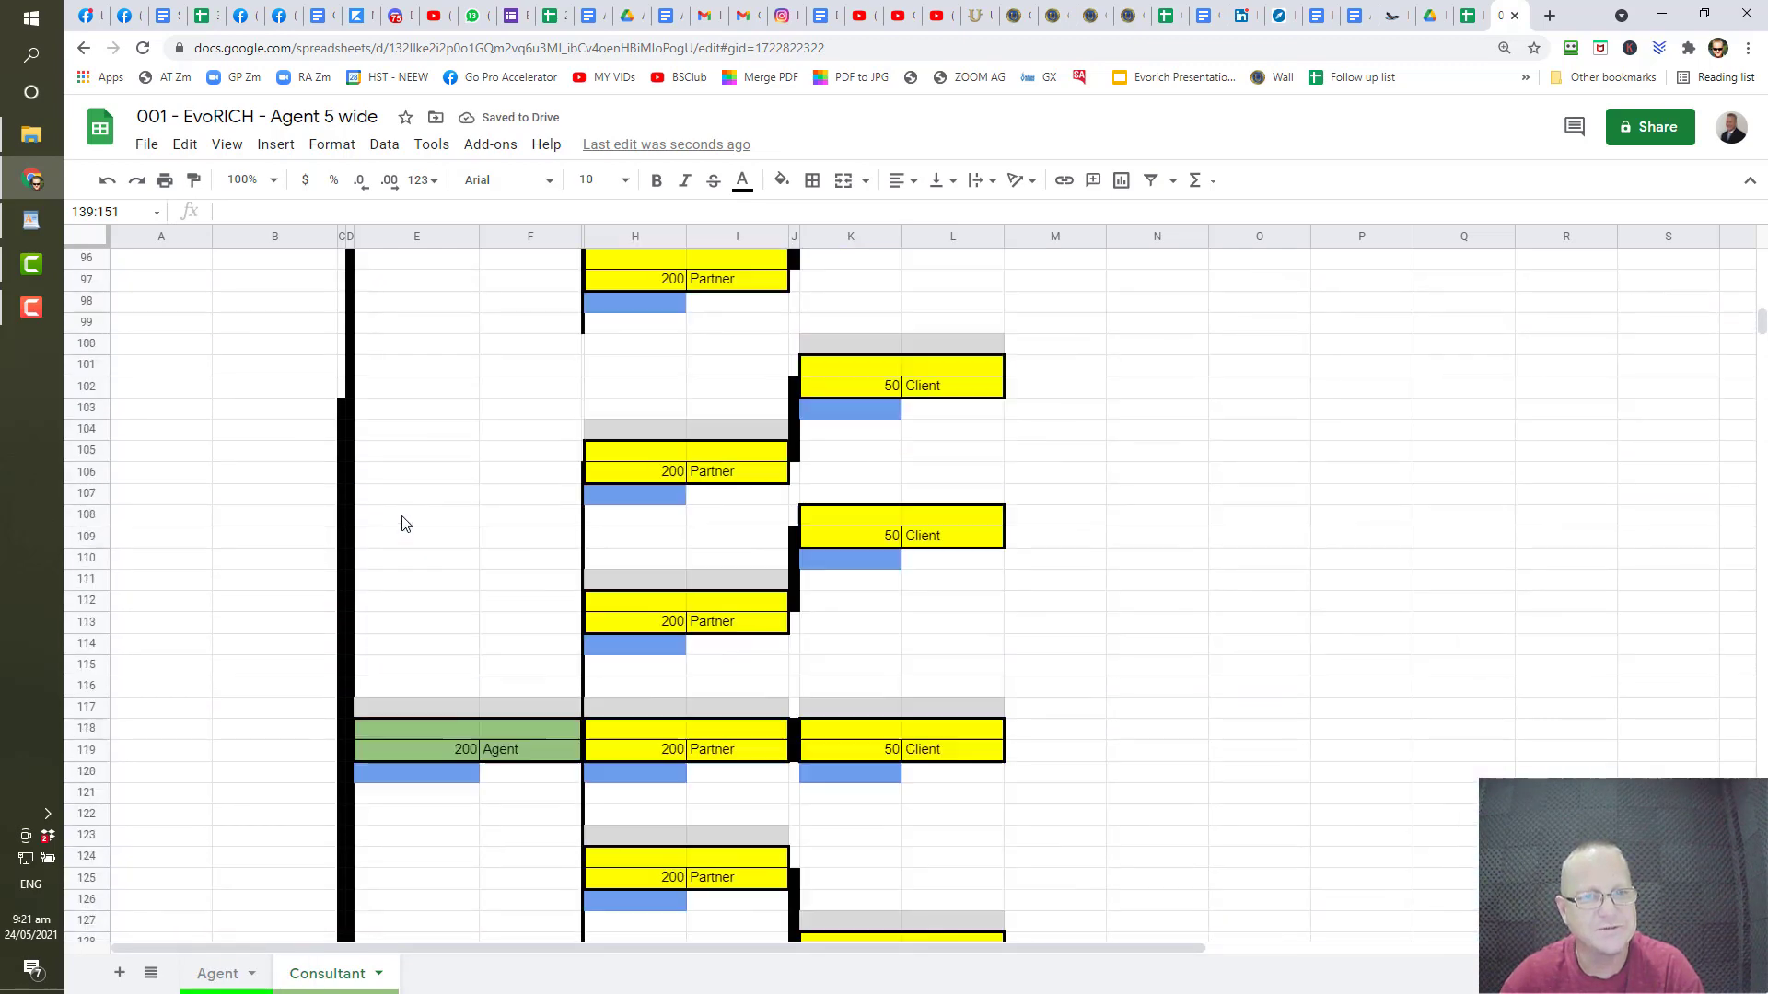
pyautogui.scroll(9, 410, 515)
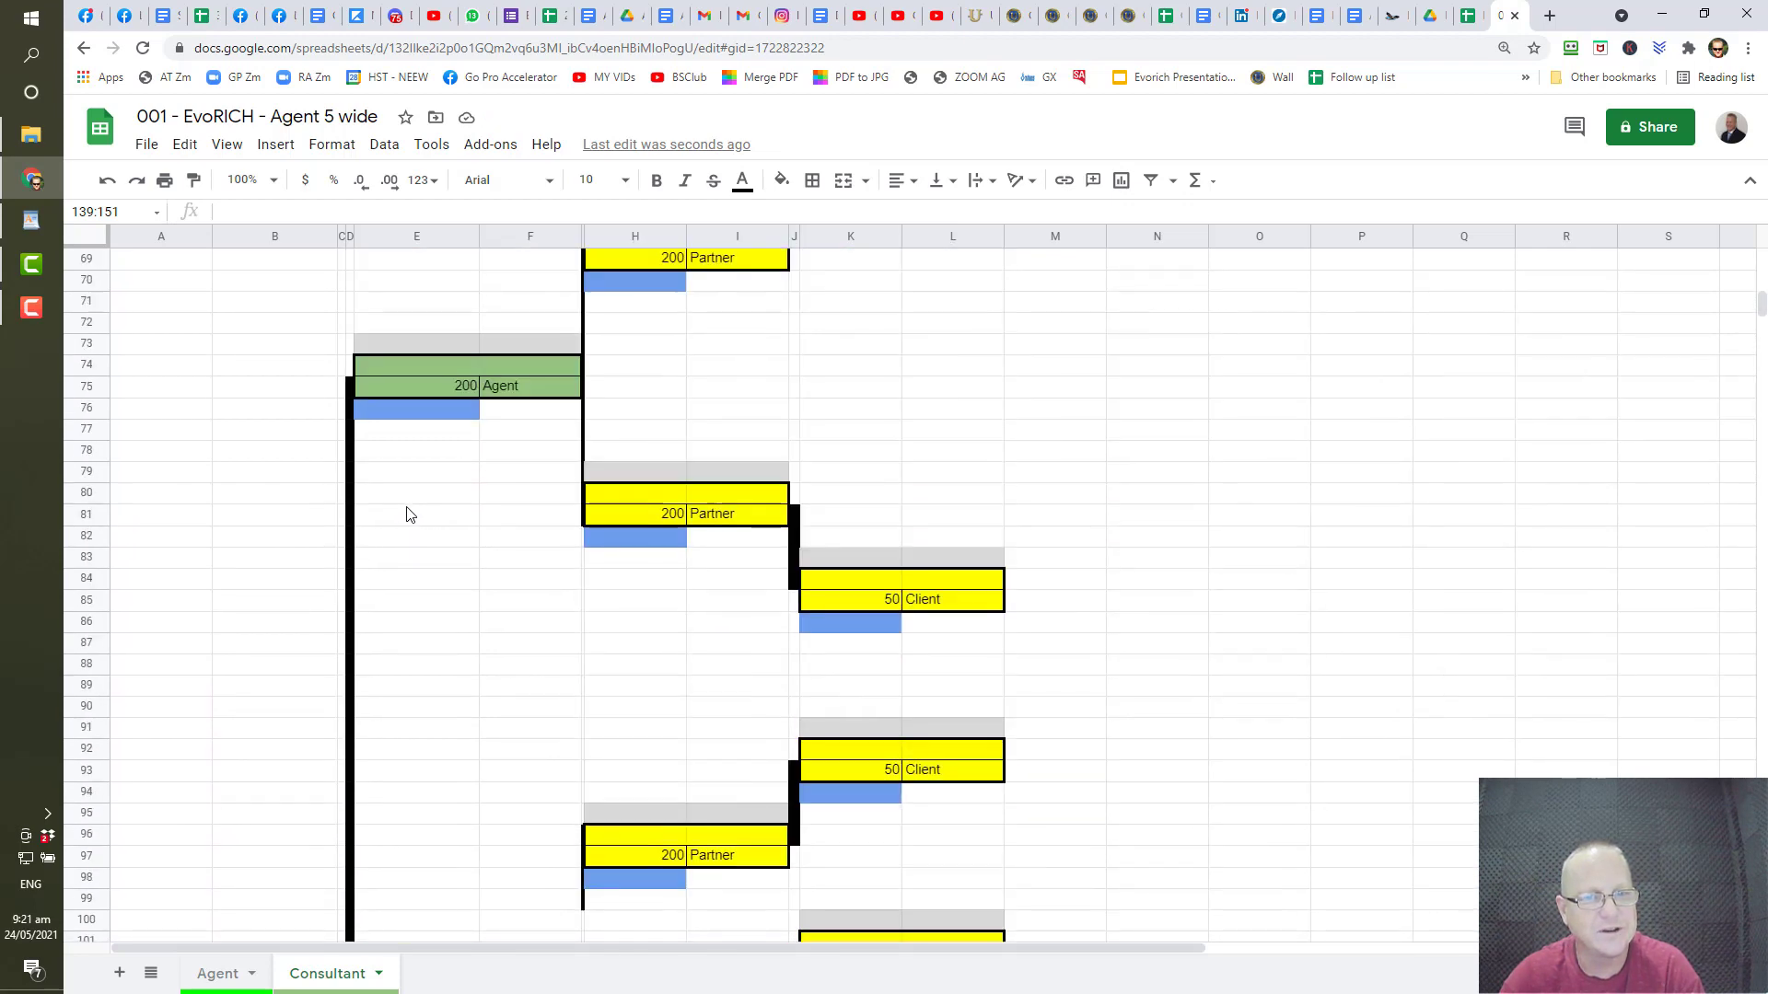
pyautogui.scroll(2, 406, 512)
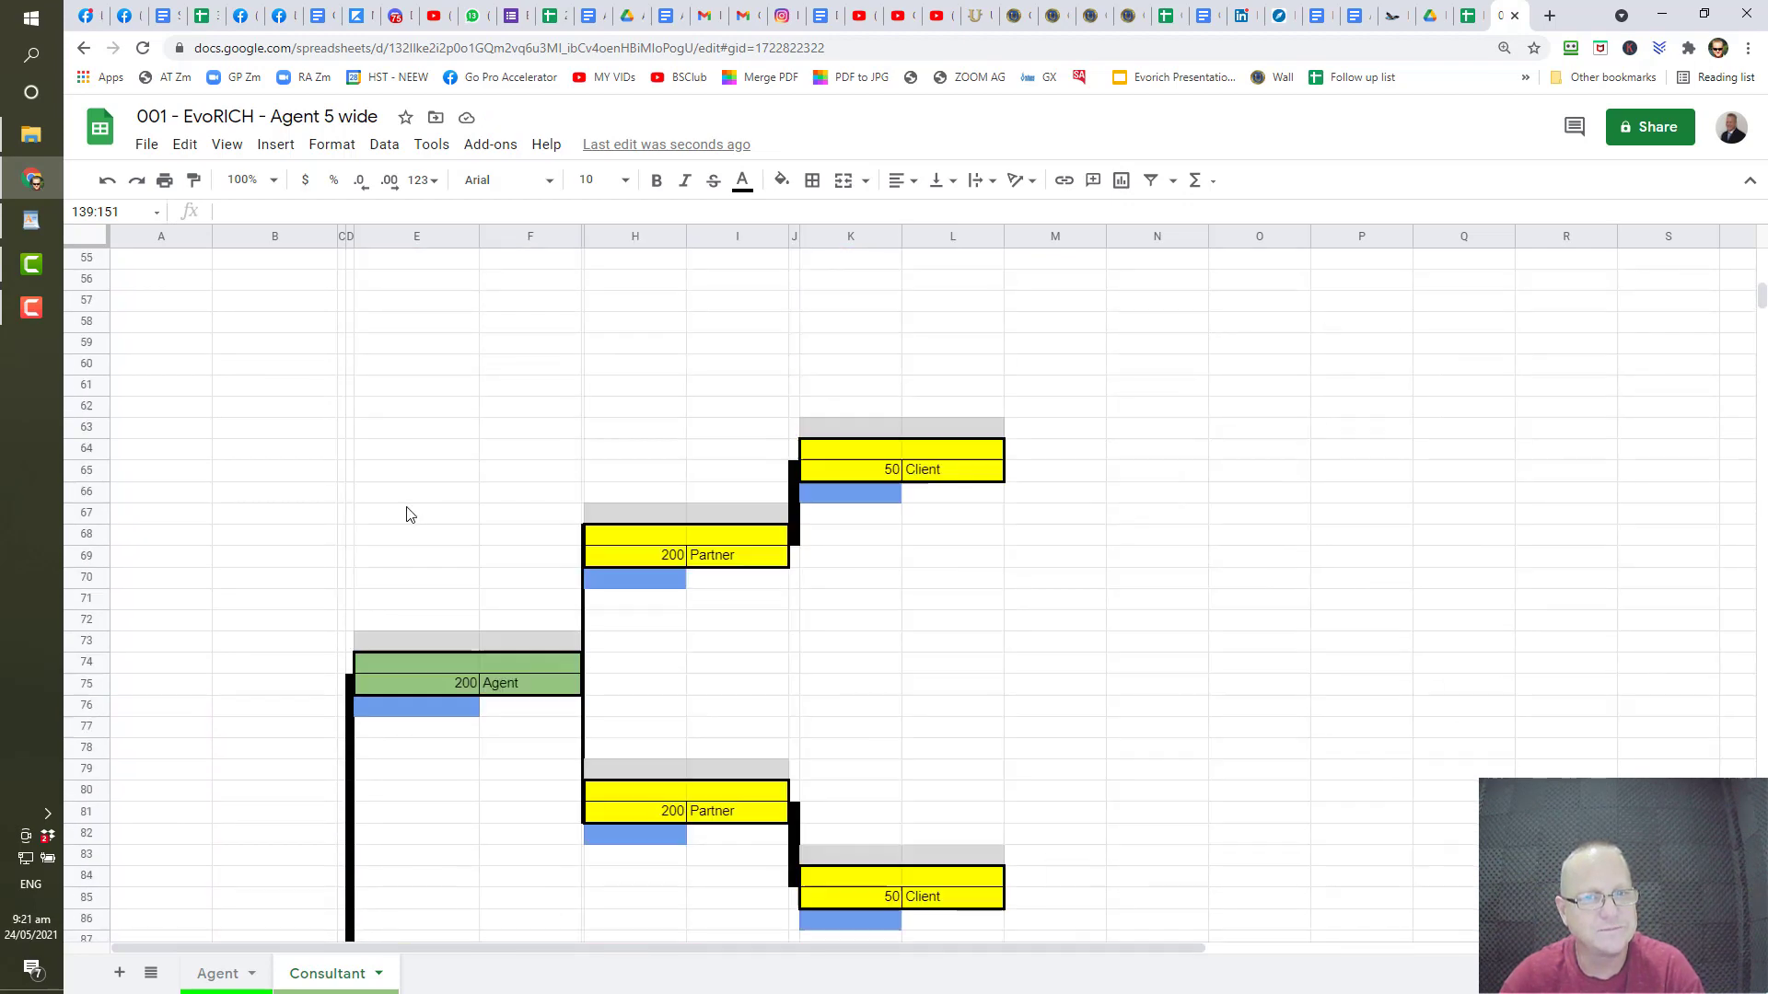
# - Try pasting the tree block at E63, then undo the misplaced paste
pyautogui.click(397, 430)
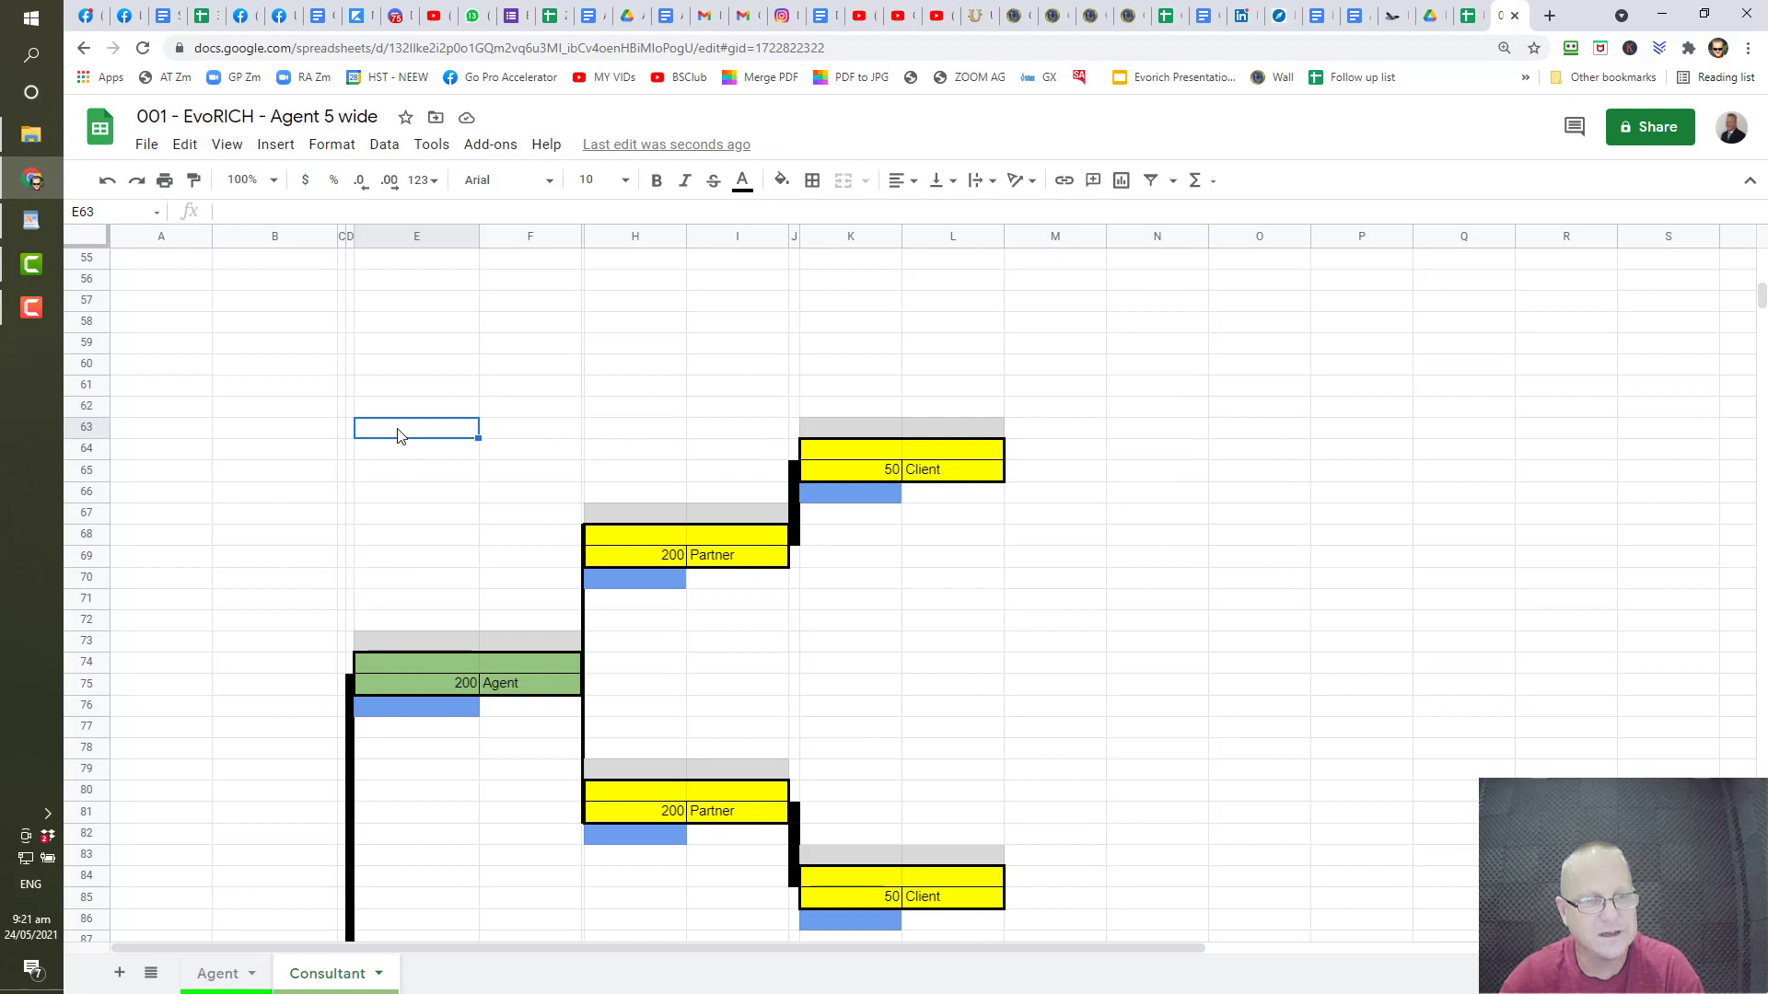
pyautogui.hotkey('ctrl', 'v')
pyautogui.scroll(-5, 398, 435)
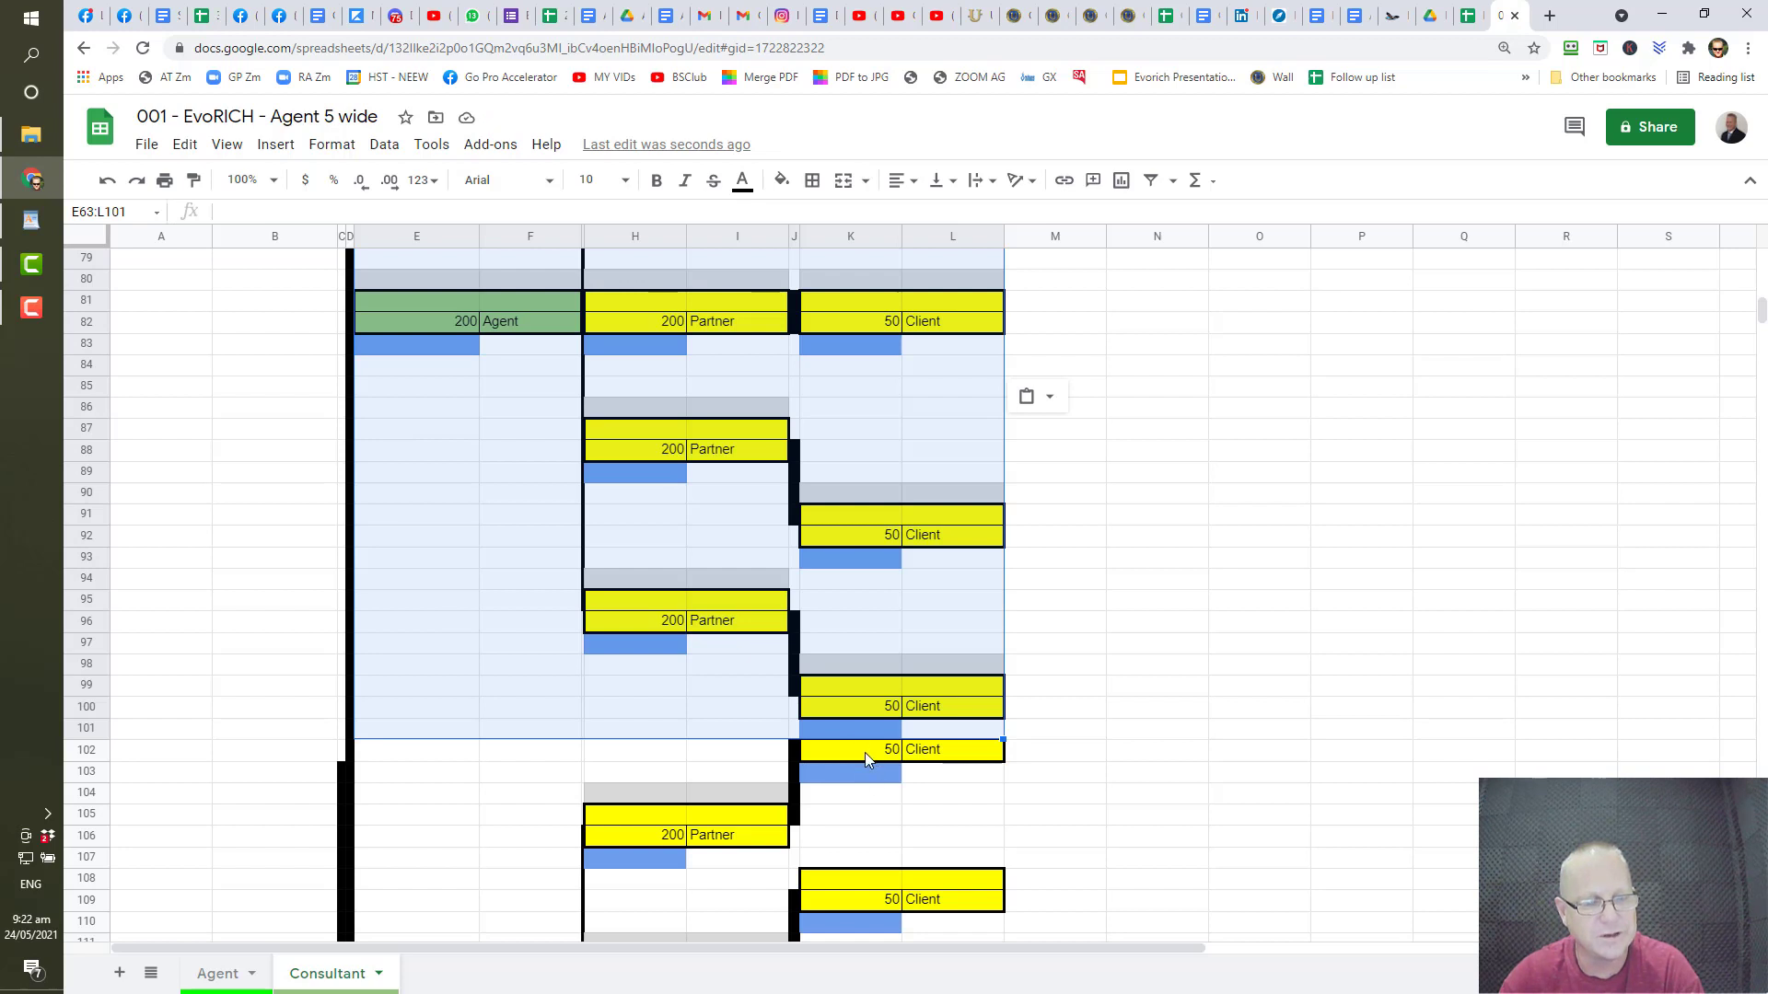
pyautogui.hotkey('ctrl', 'z')
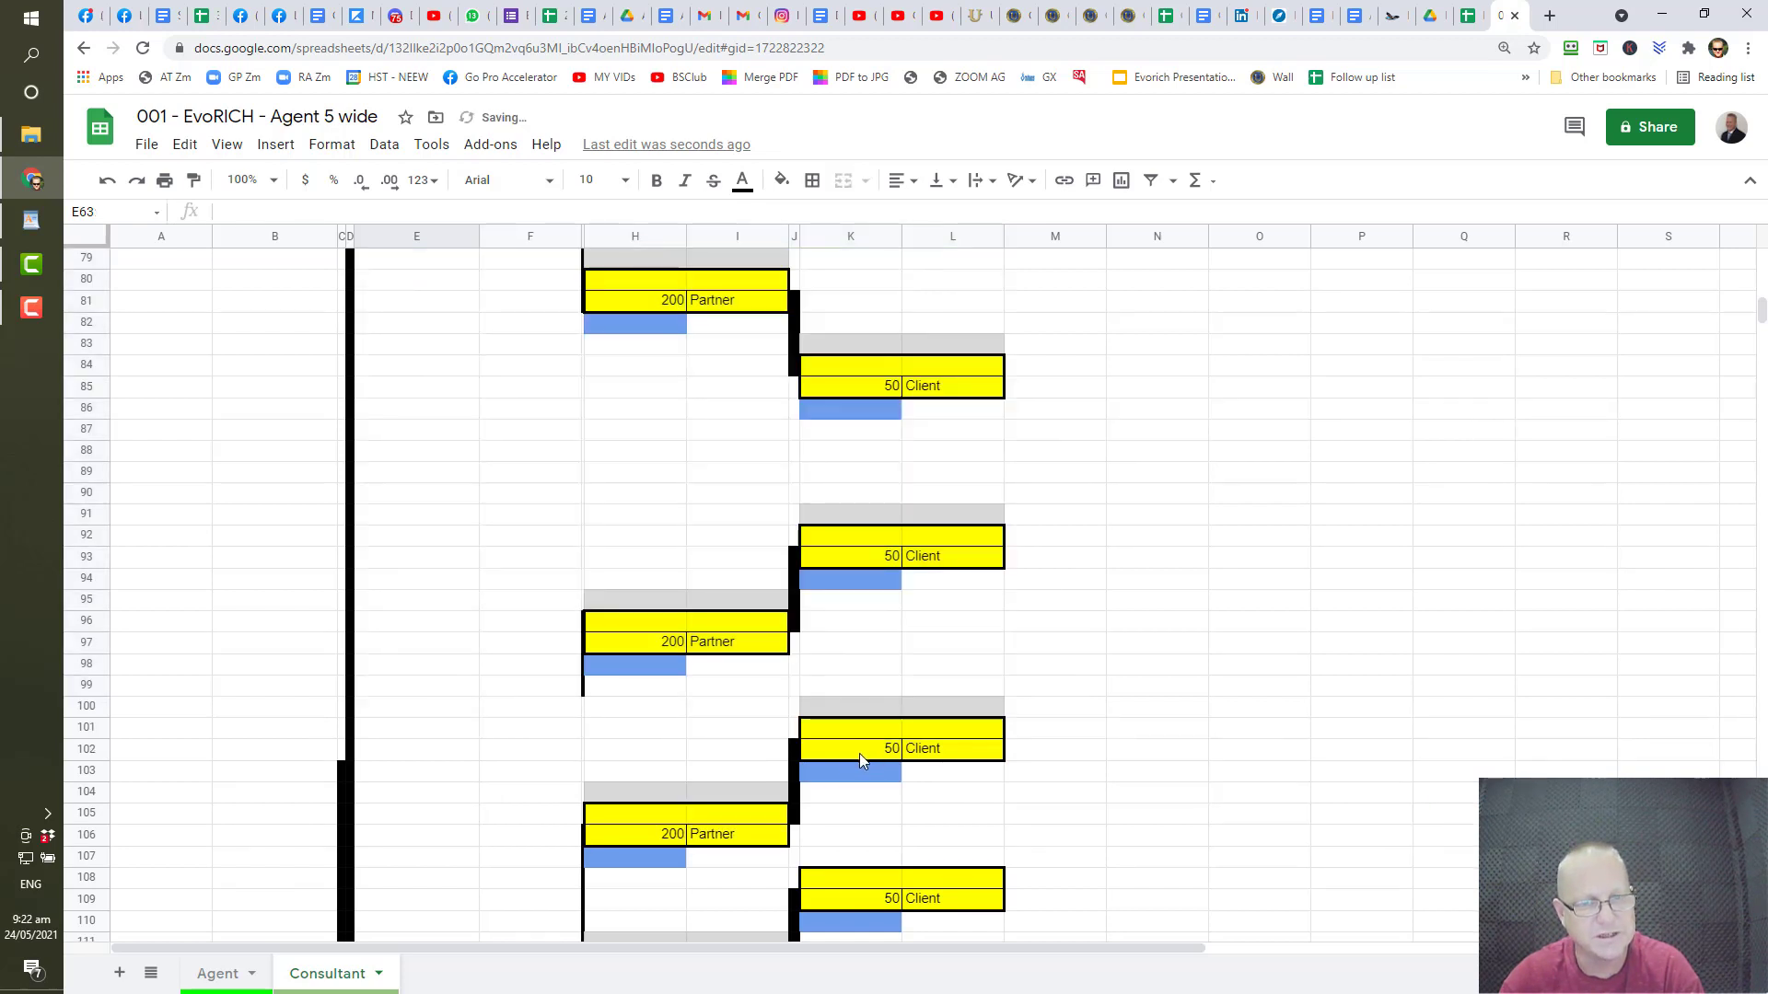
pyautogui.scroll(6, 276, 442)
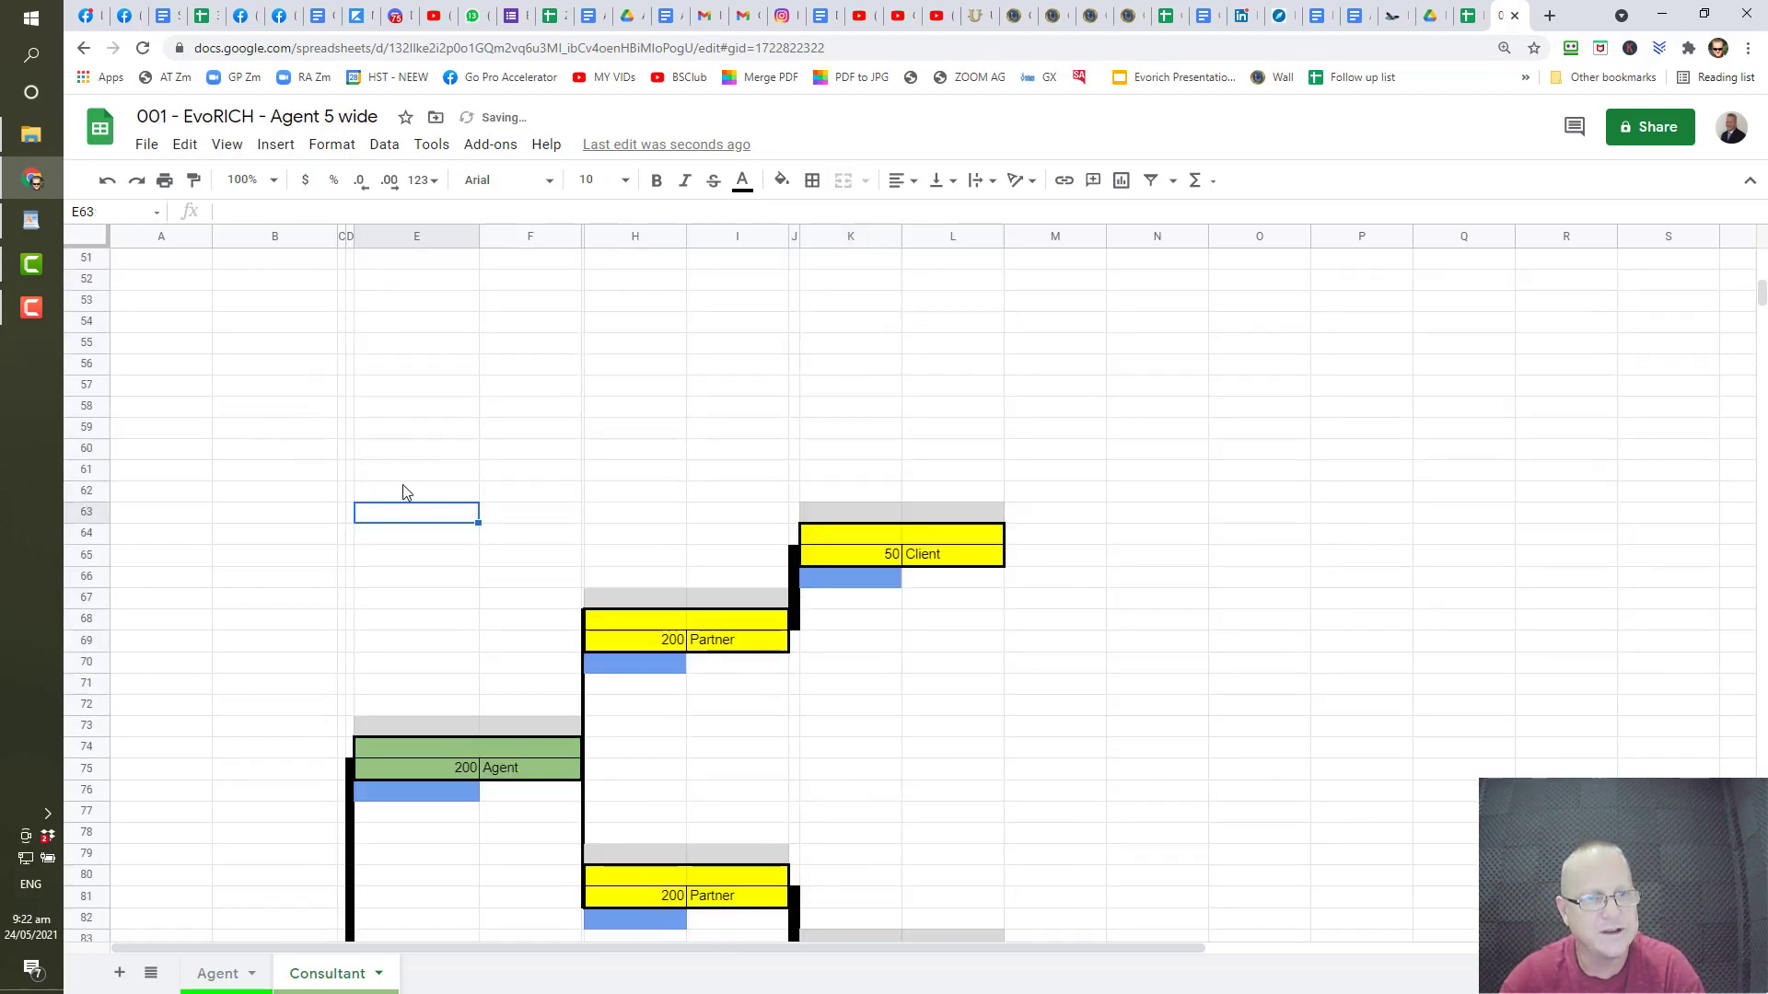
# - Paste the tree at E61 so it fills E61:L99 with the 200 Agent at row 80
pyautogui.click(408, 477)
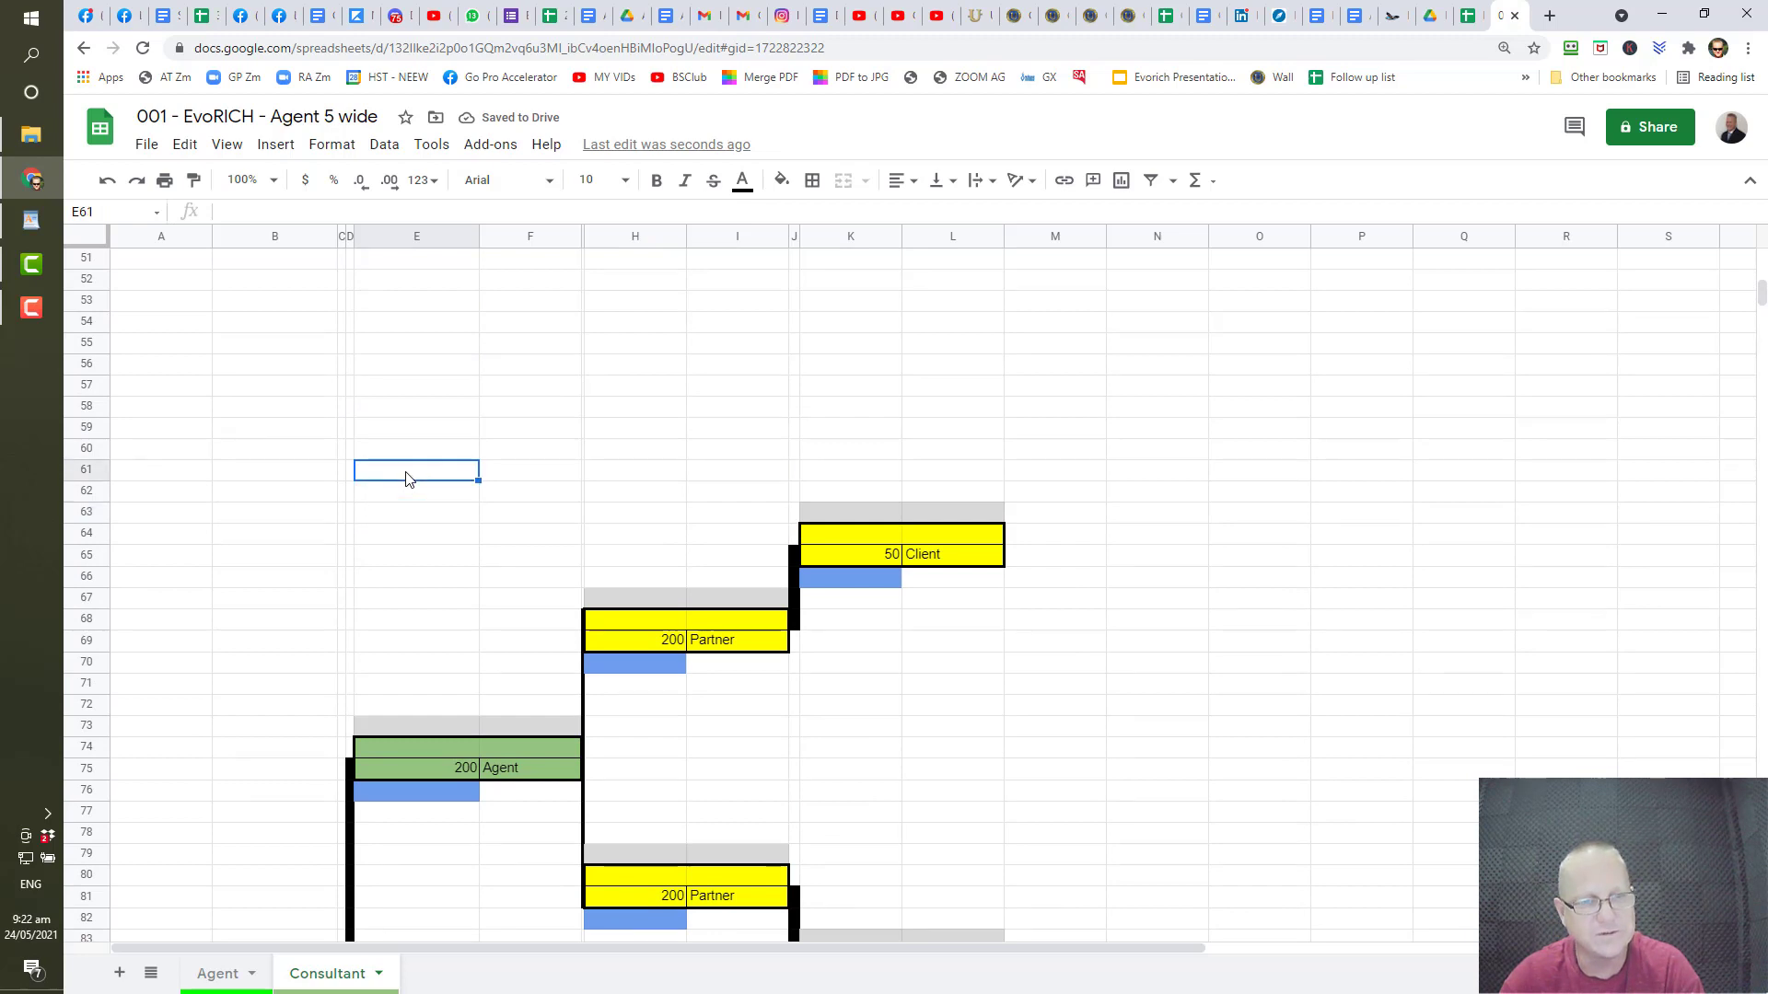
pyautogui.hotkey('ctrl', 'v')
pyautogui.scroll(-5, 406, 474)
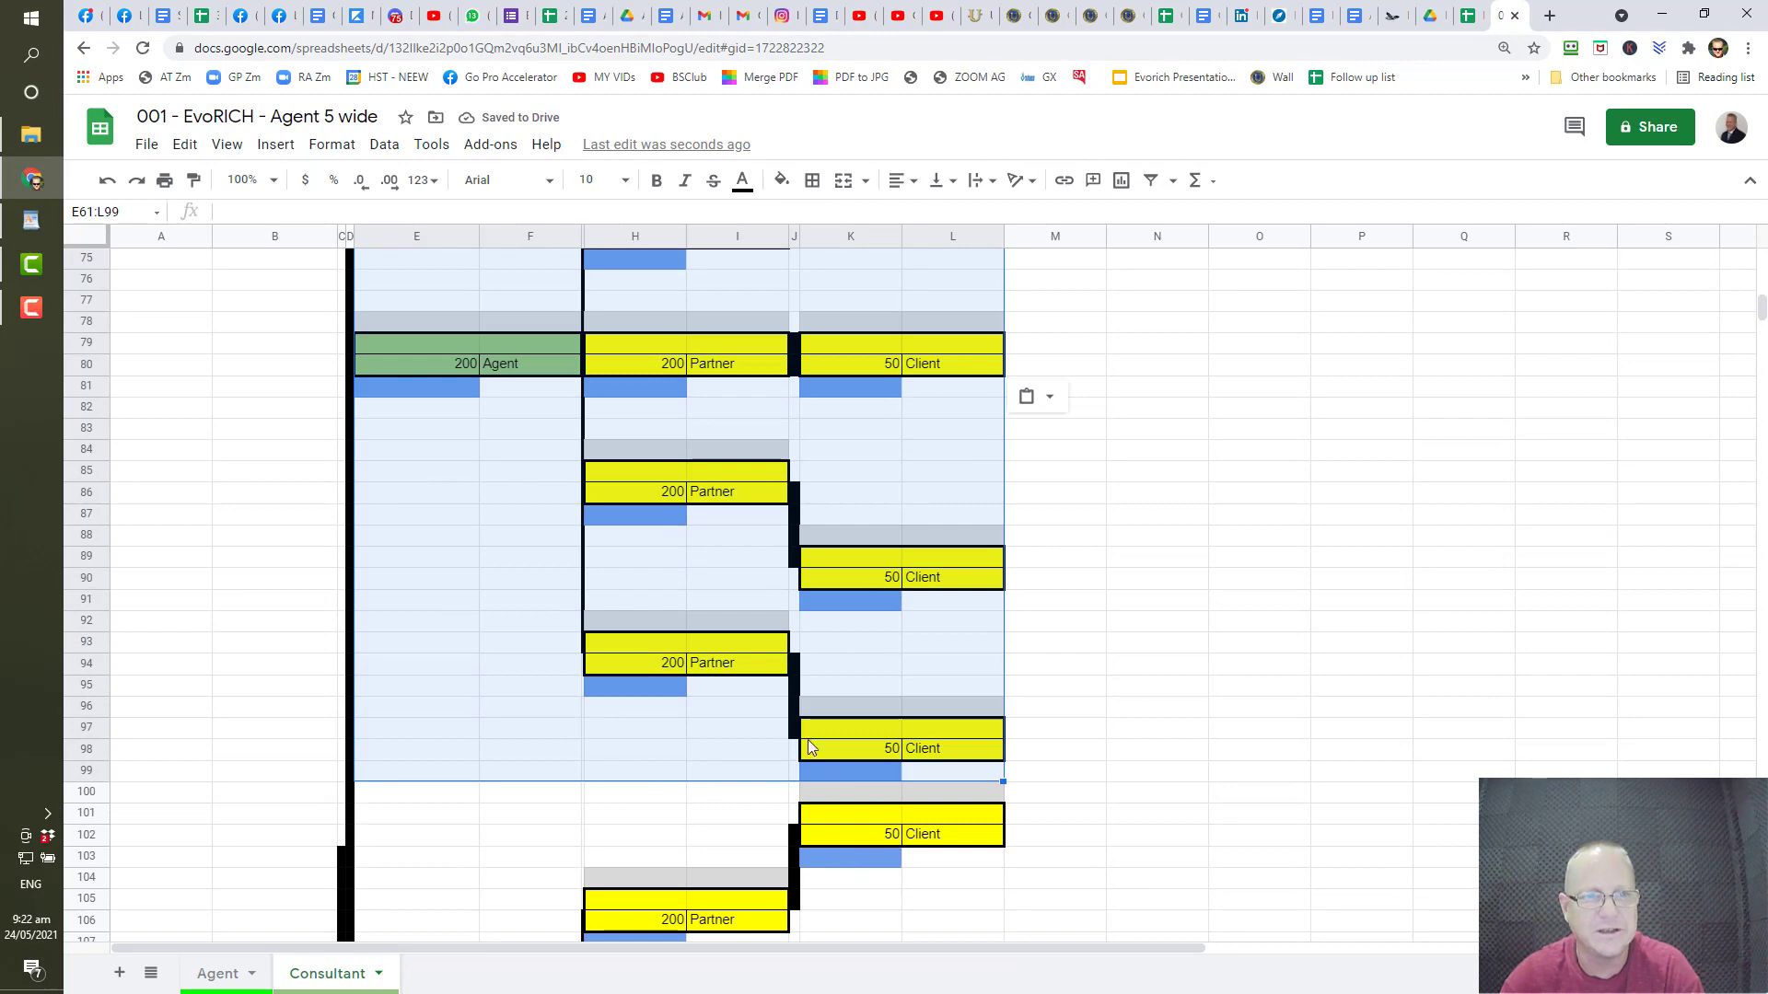
pyautogui.scroll(7, 802, 729)
pyautogui.scroll(-3, 798, 720)
pyautogui.scroll(1, 478, 482)
pyautogui.click(267, 430)
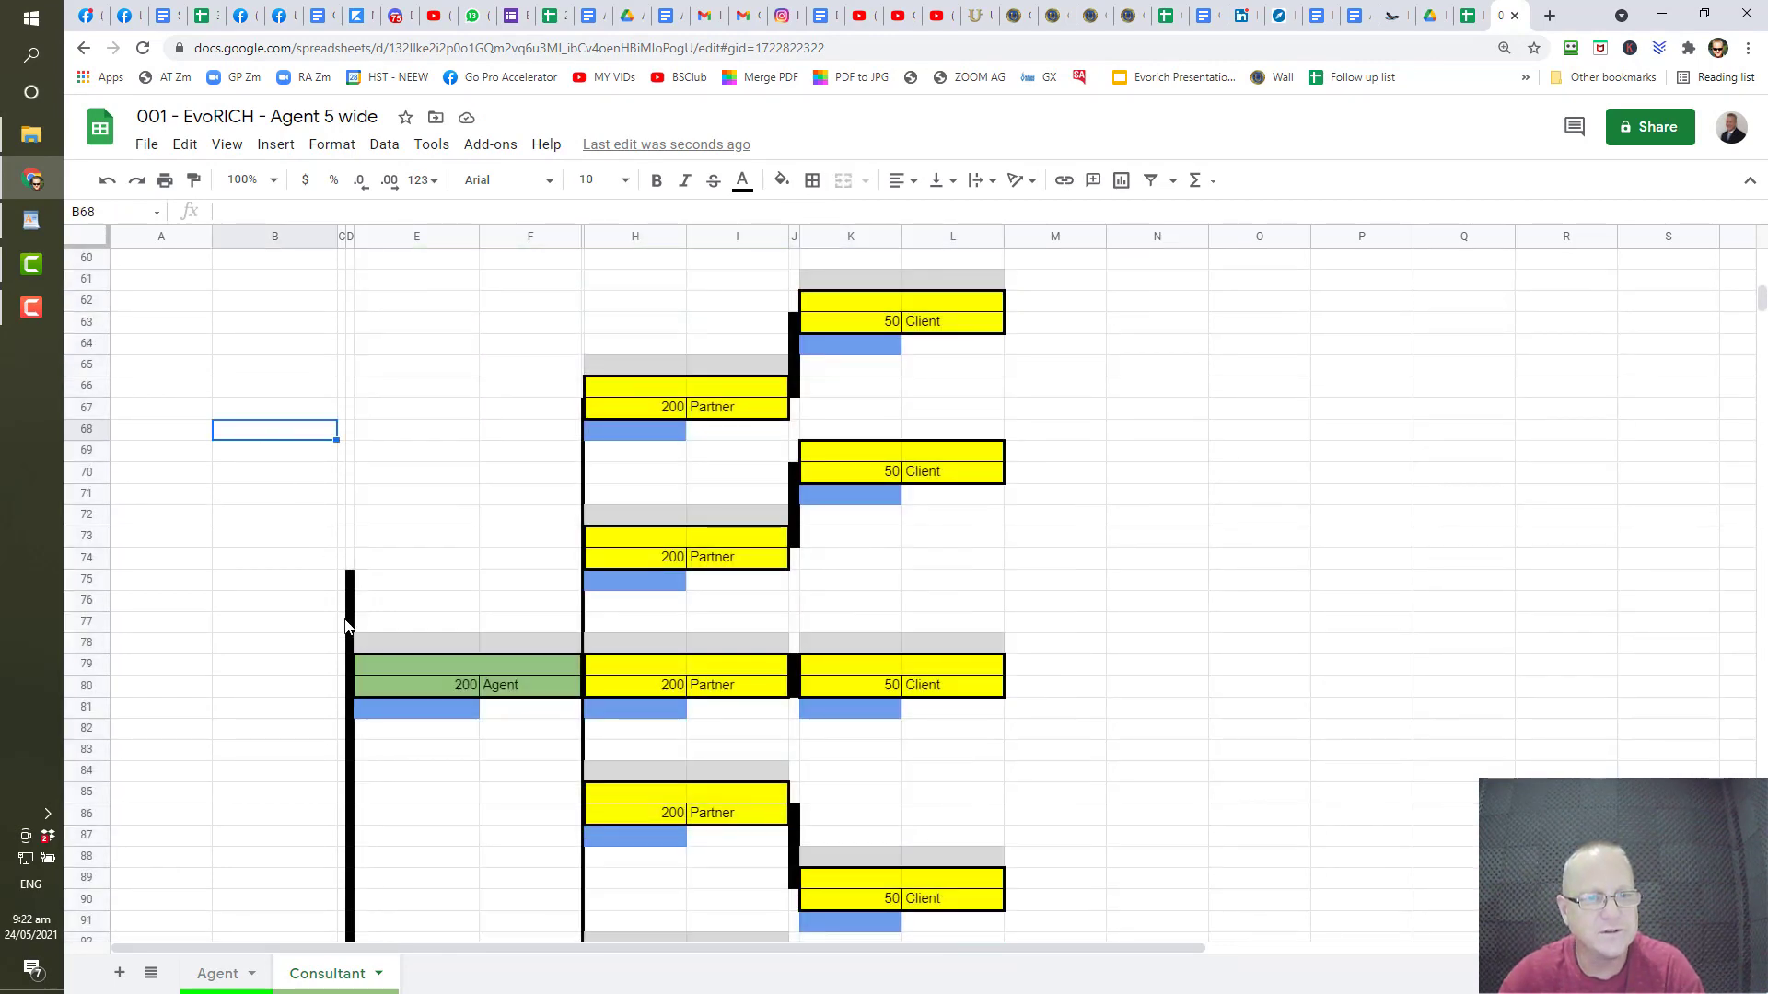
pyautogui.click(350, 558)
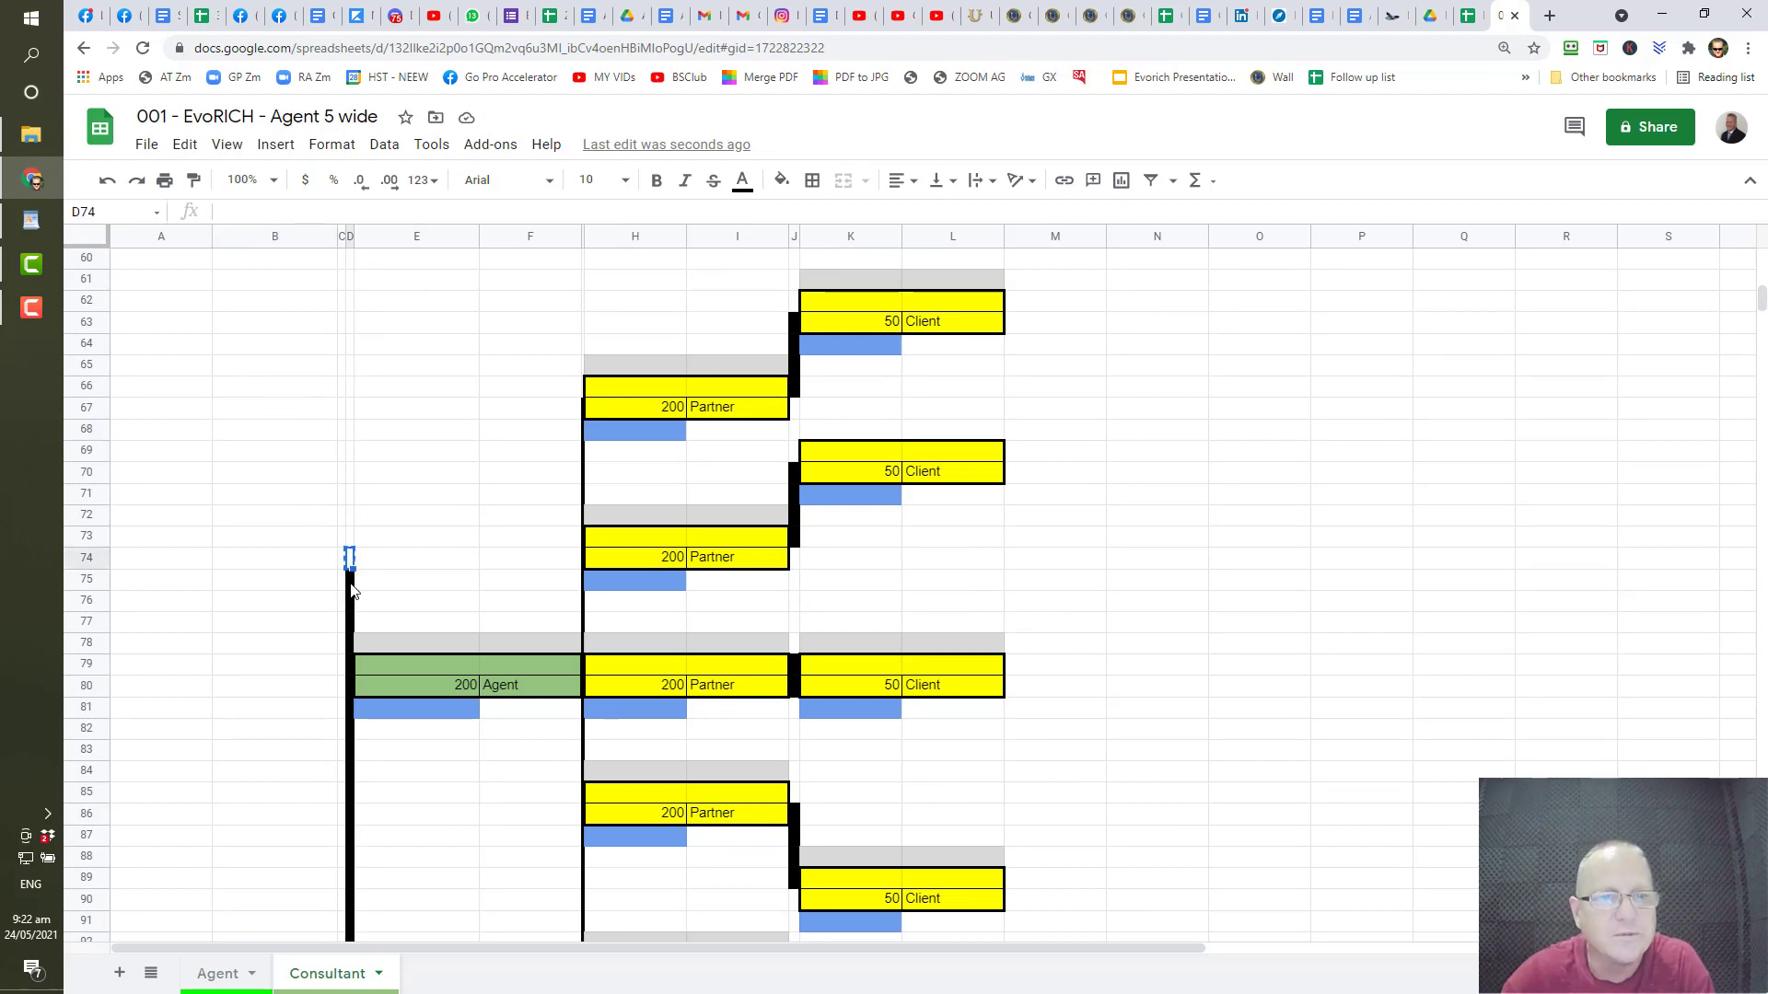
pyautogui.moveTo(351, 586); pyautogui.dragTo(352, 672)
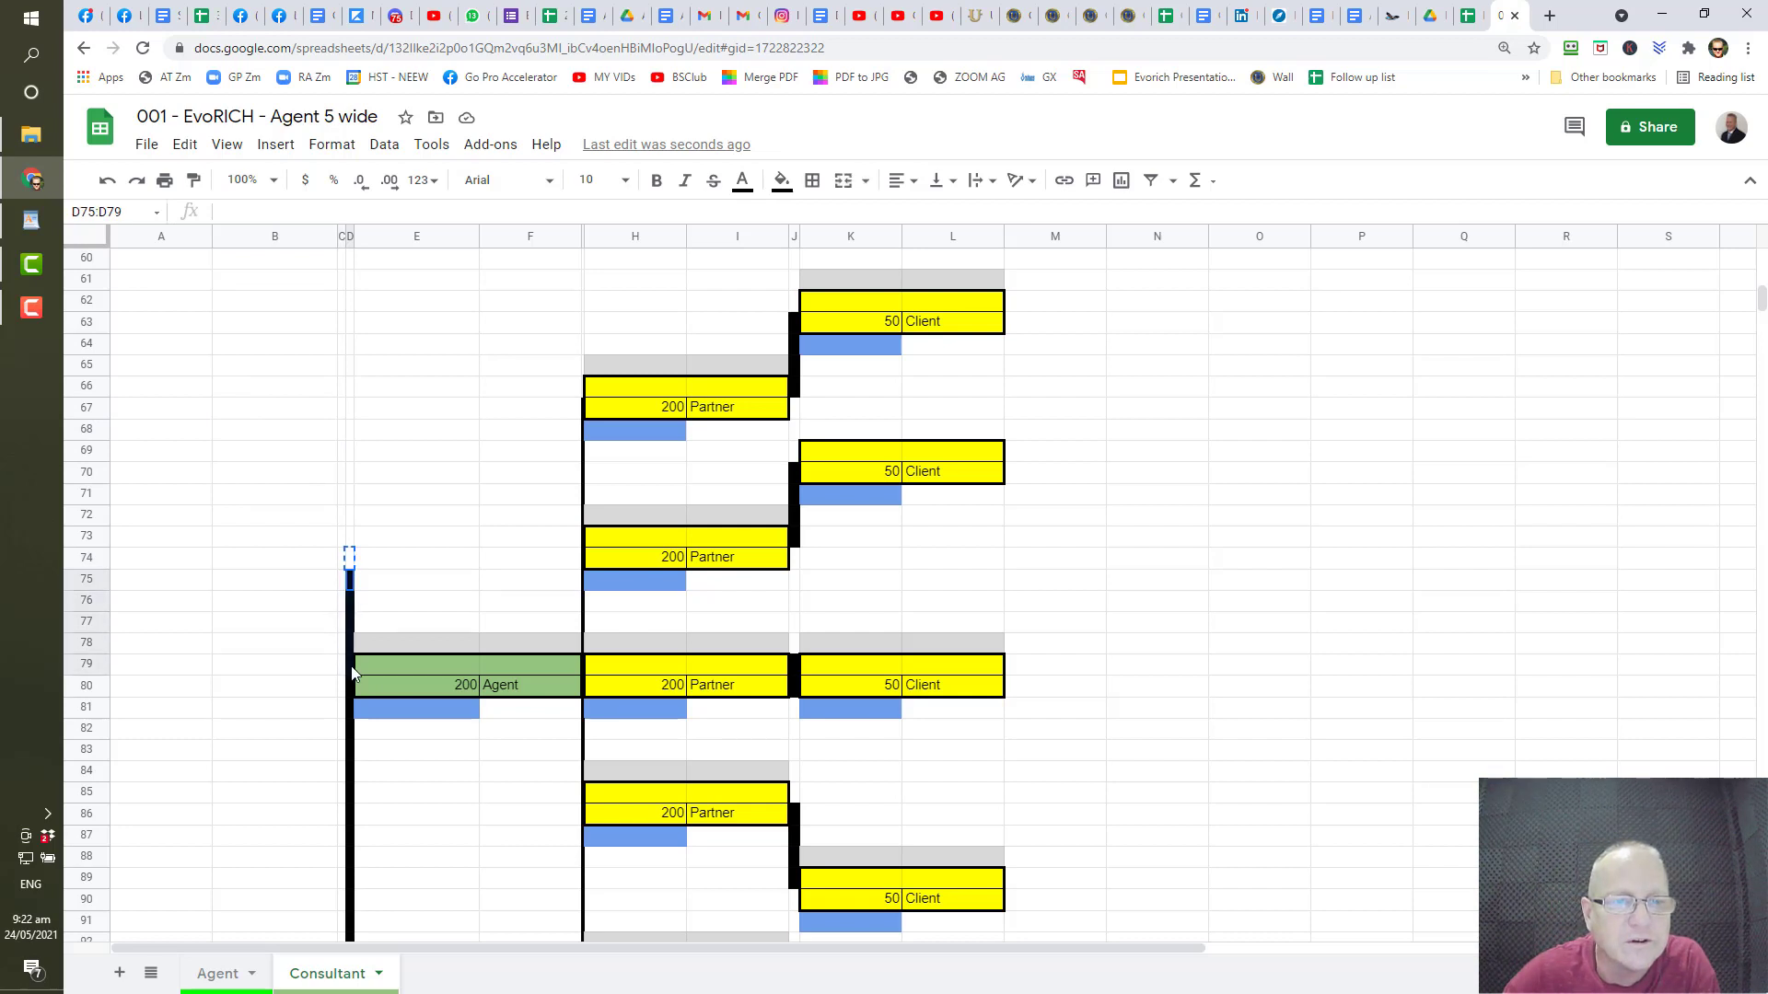
pyautogui.hotkey('ctrl', 'v')
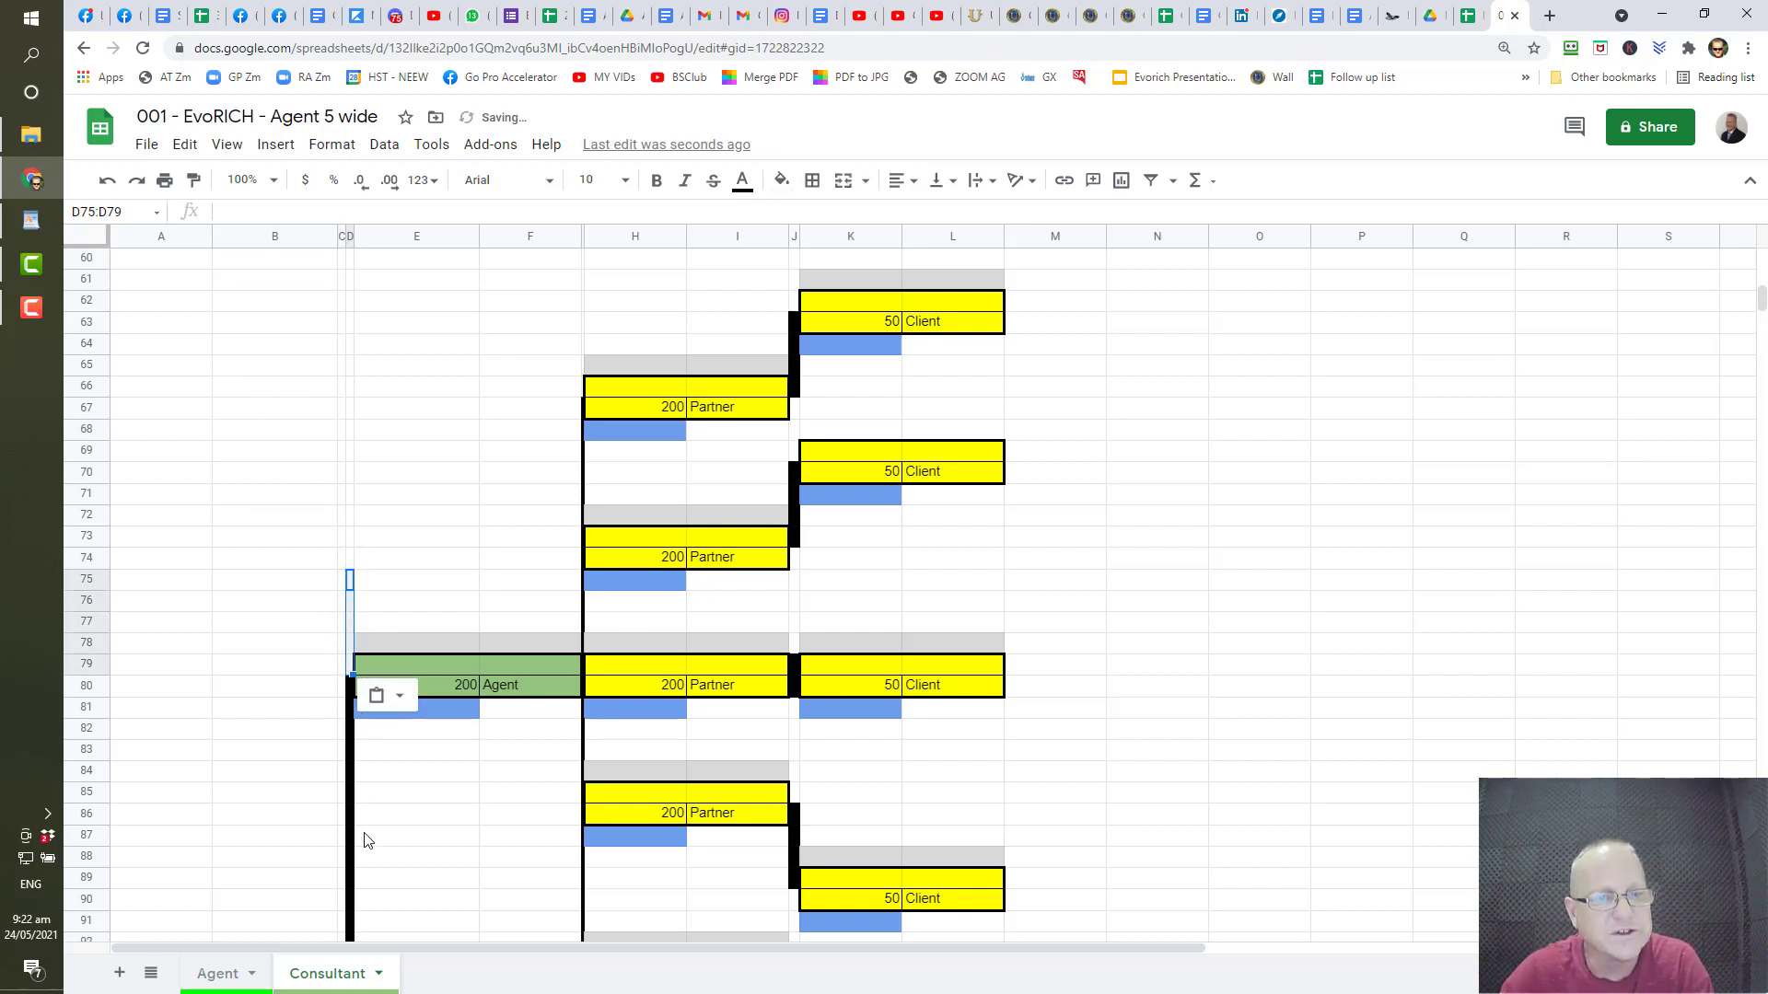
pyautogui.scroll(-8, 368, 627)
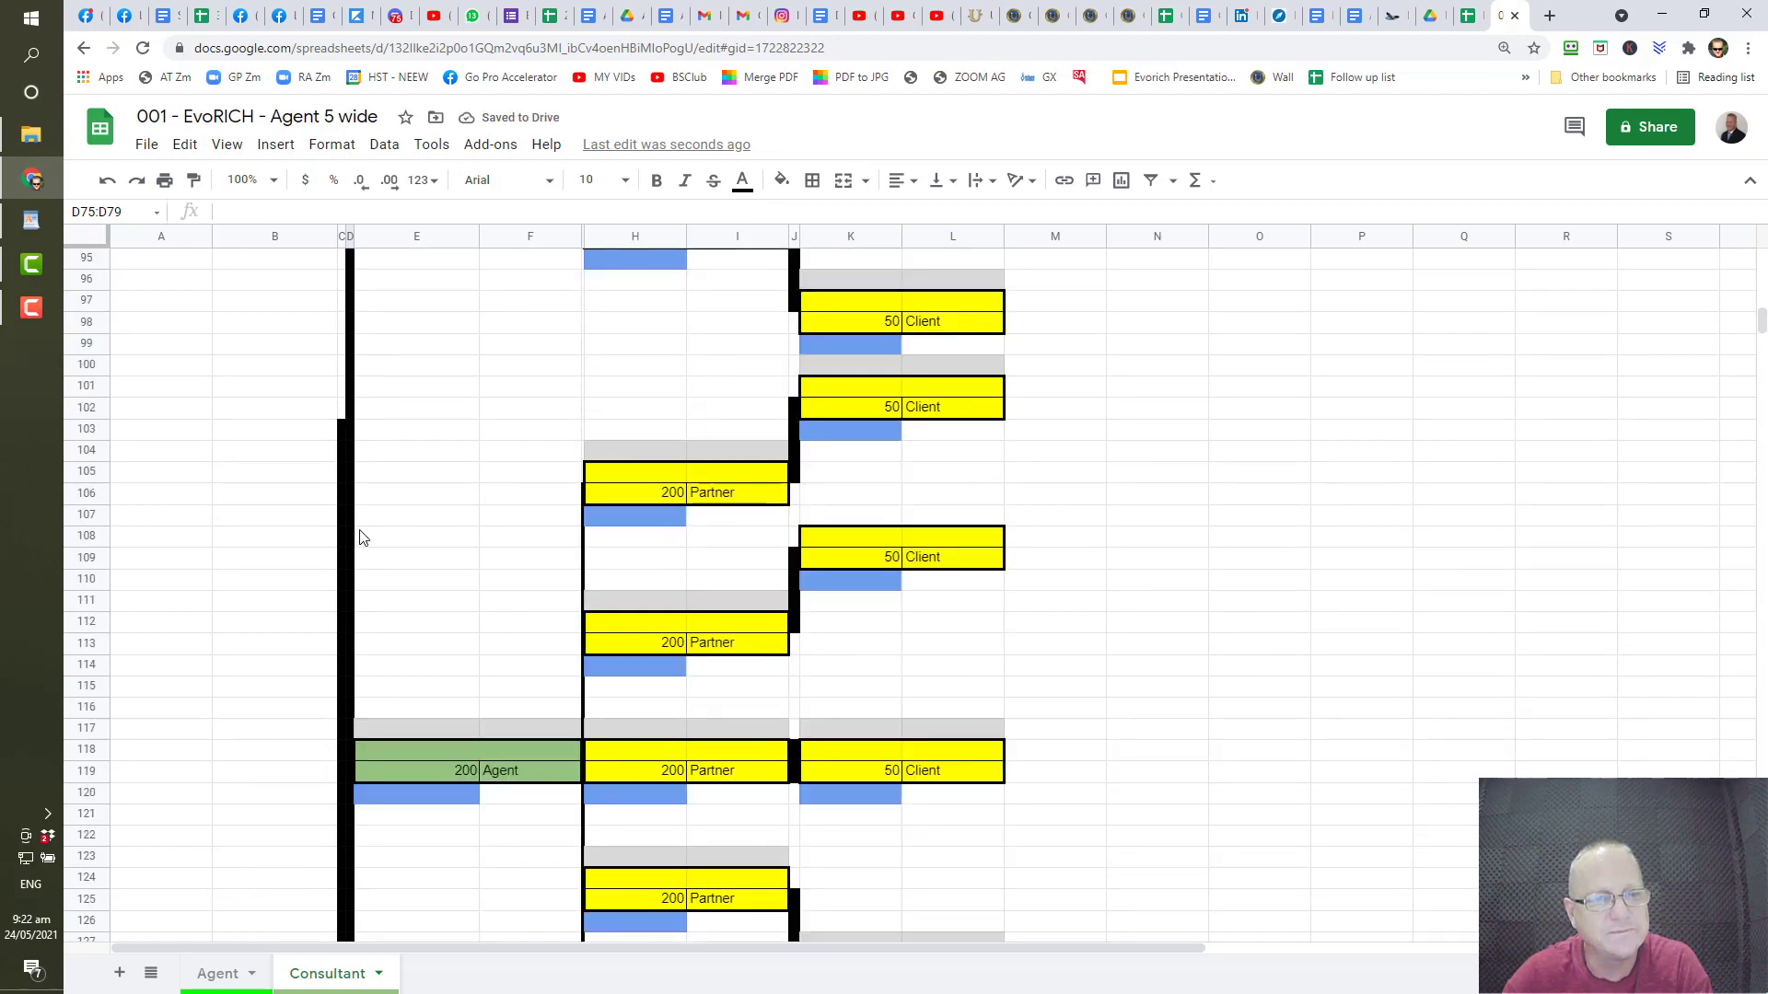
pyautogui.click(341, 408)
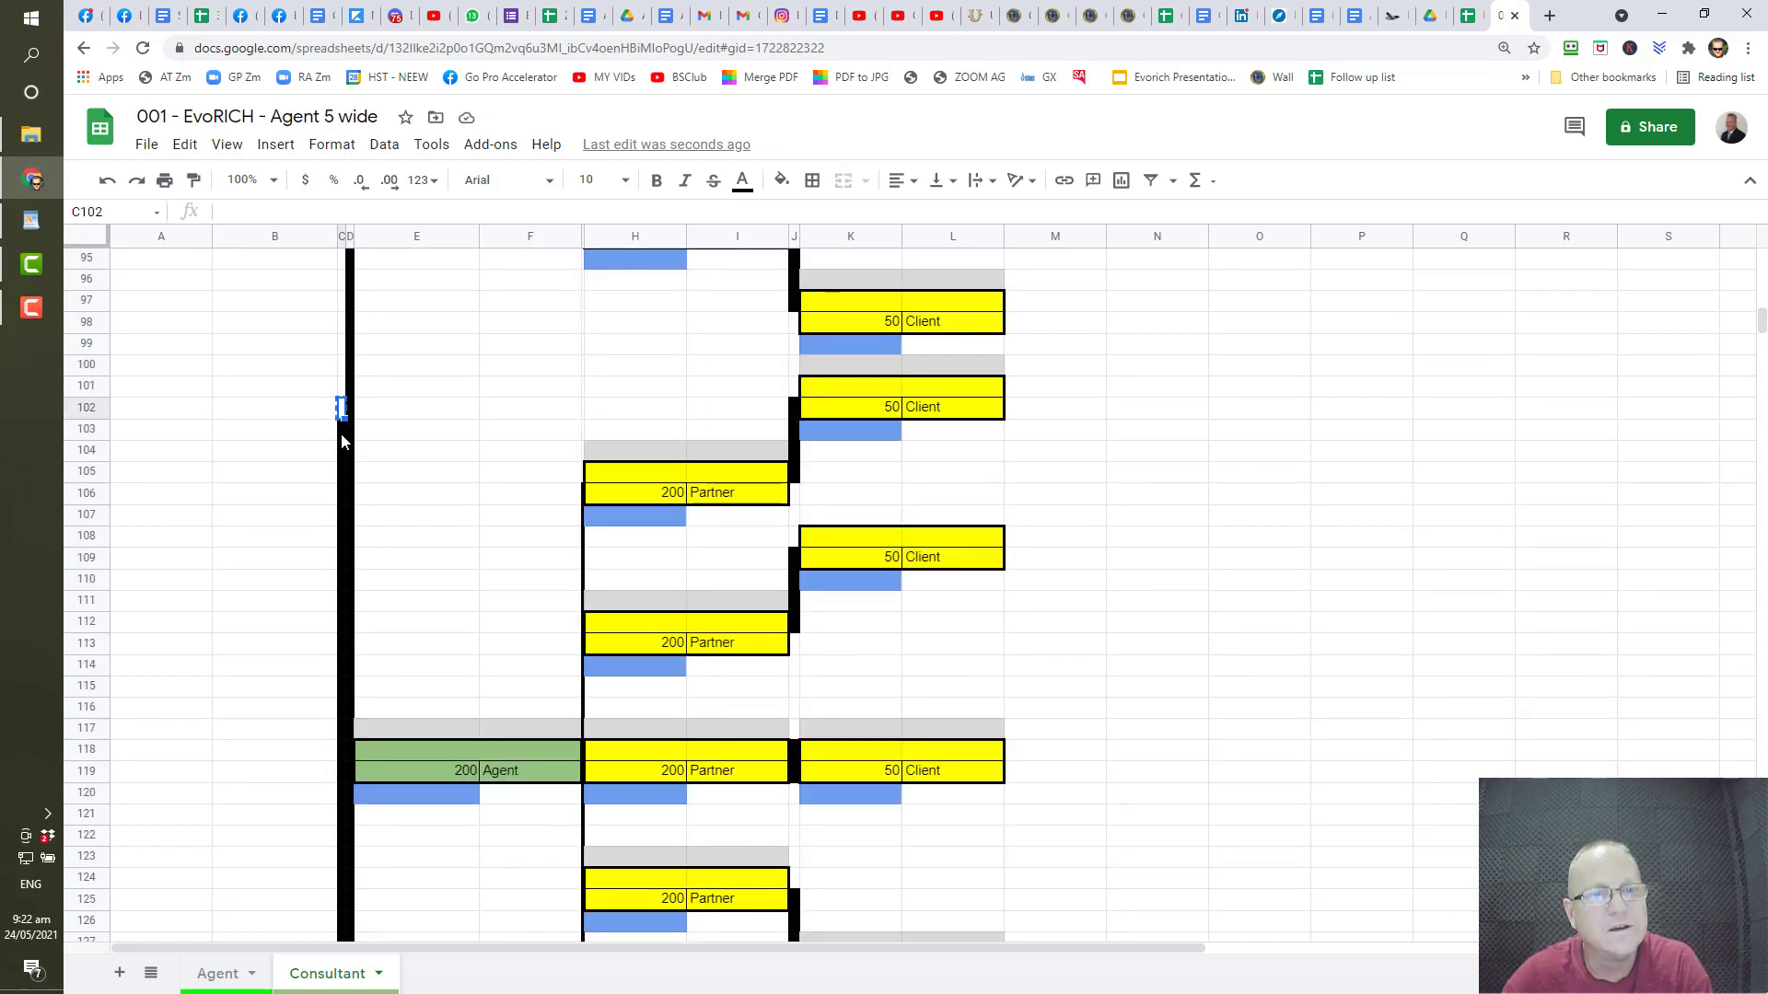
pyautogui.moveTo(341, 434); pyautogui.dragTo(341, 753)
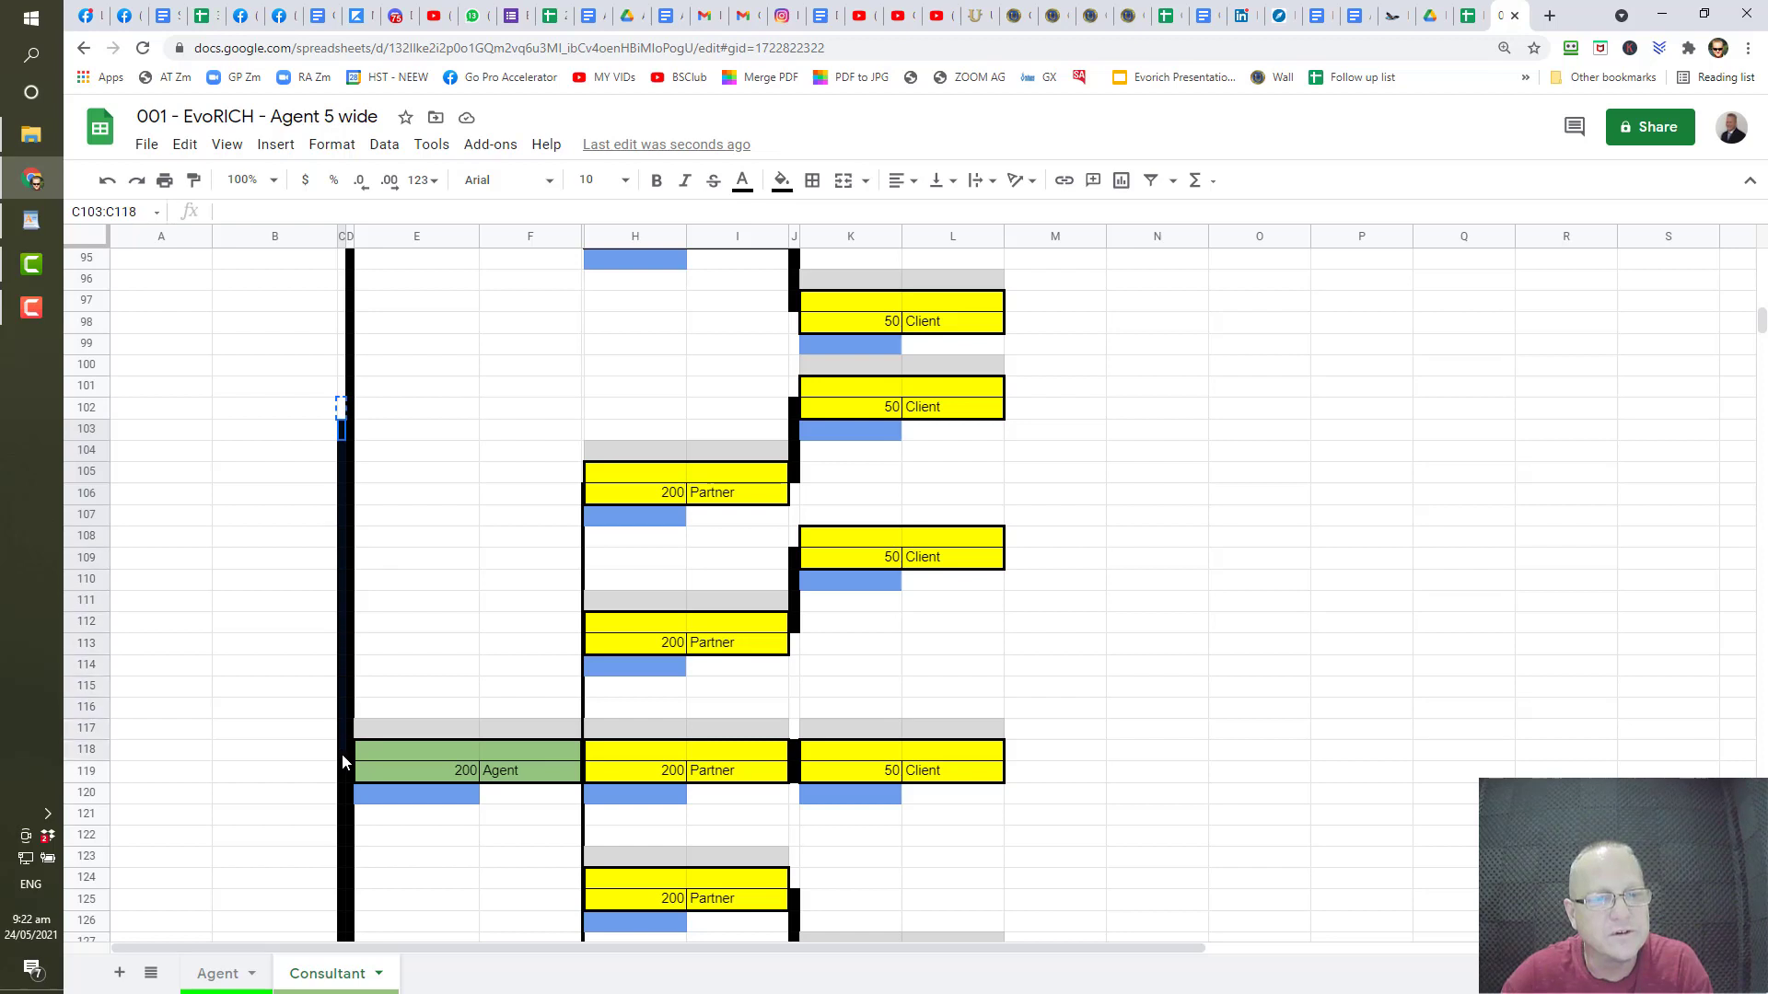
pyautogui.hotkey('ctrl', 'v')
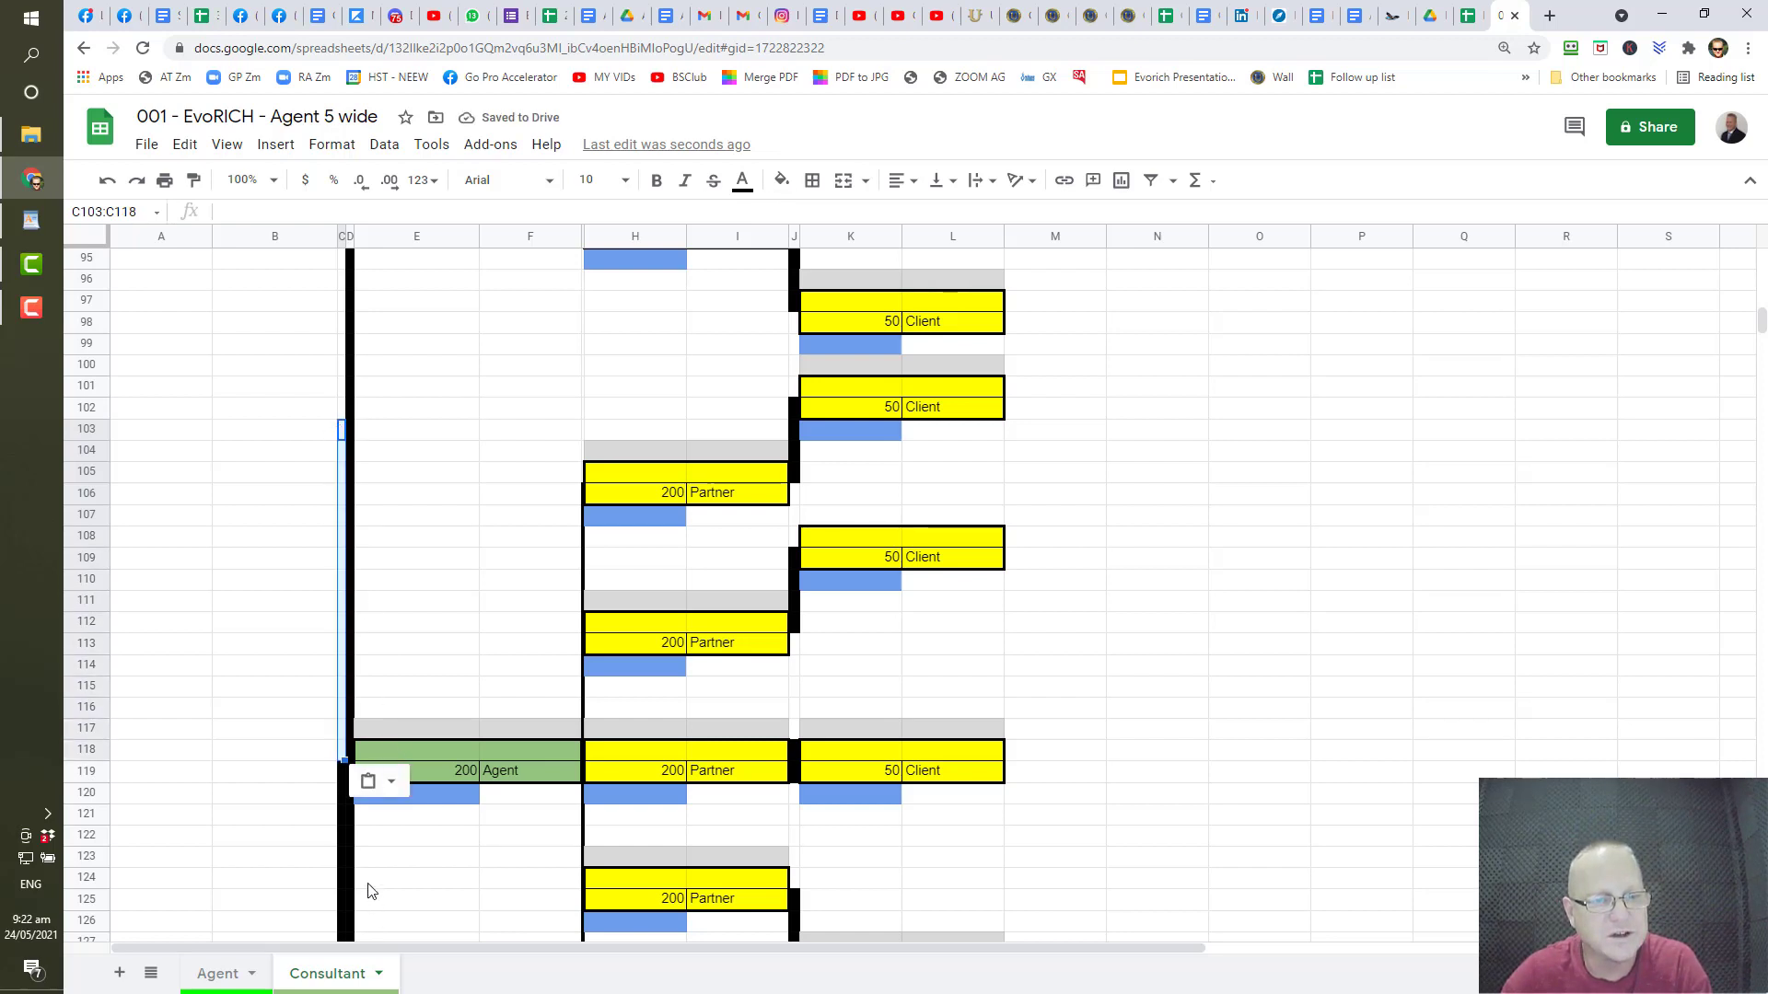
pyautogui.scroll(-6, 395, 709)
pyautogui.scroll(-5, 403, 604)
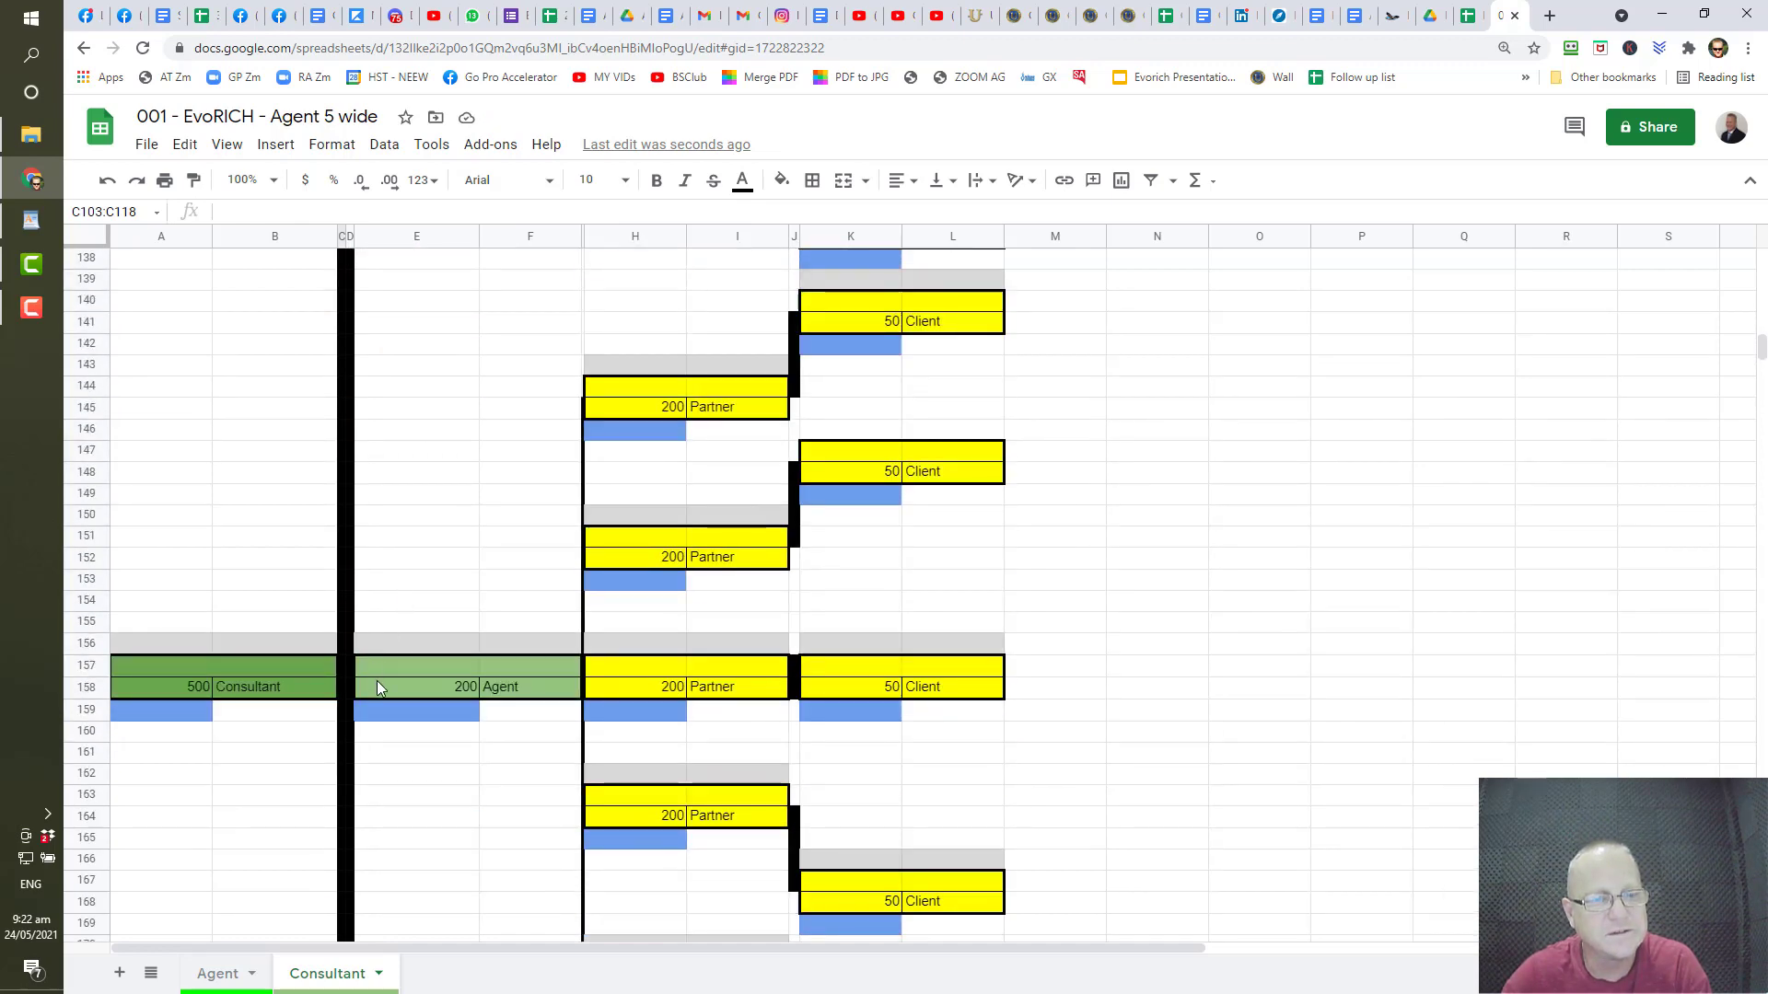
pyautogui.scroll(-5, 378, 687)
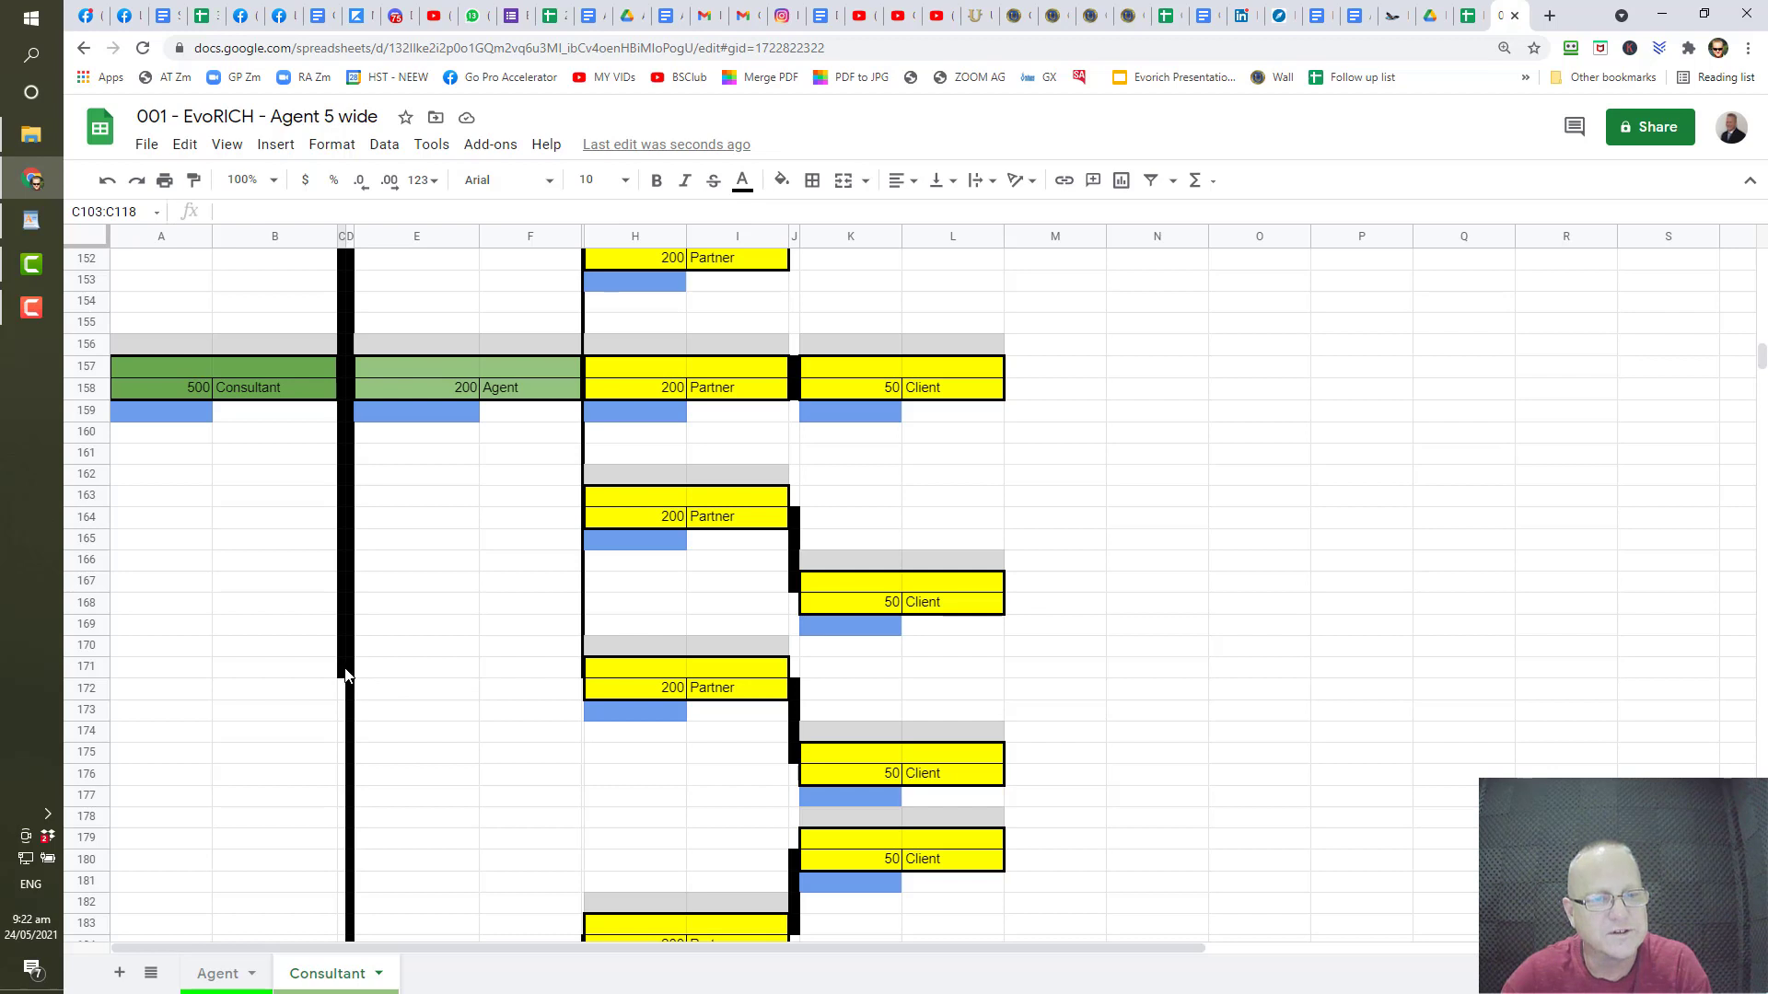
pyautogui.click(341, 672)
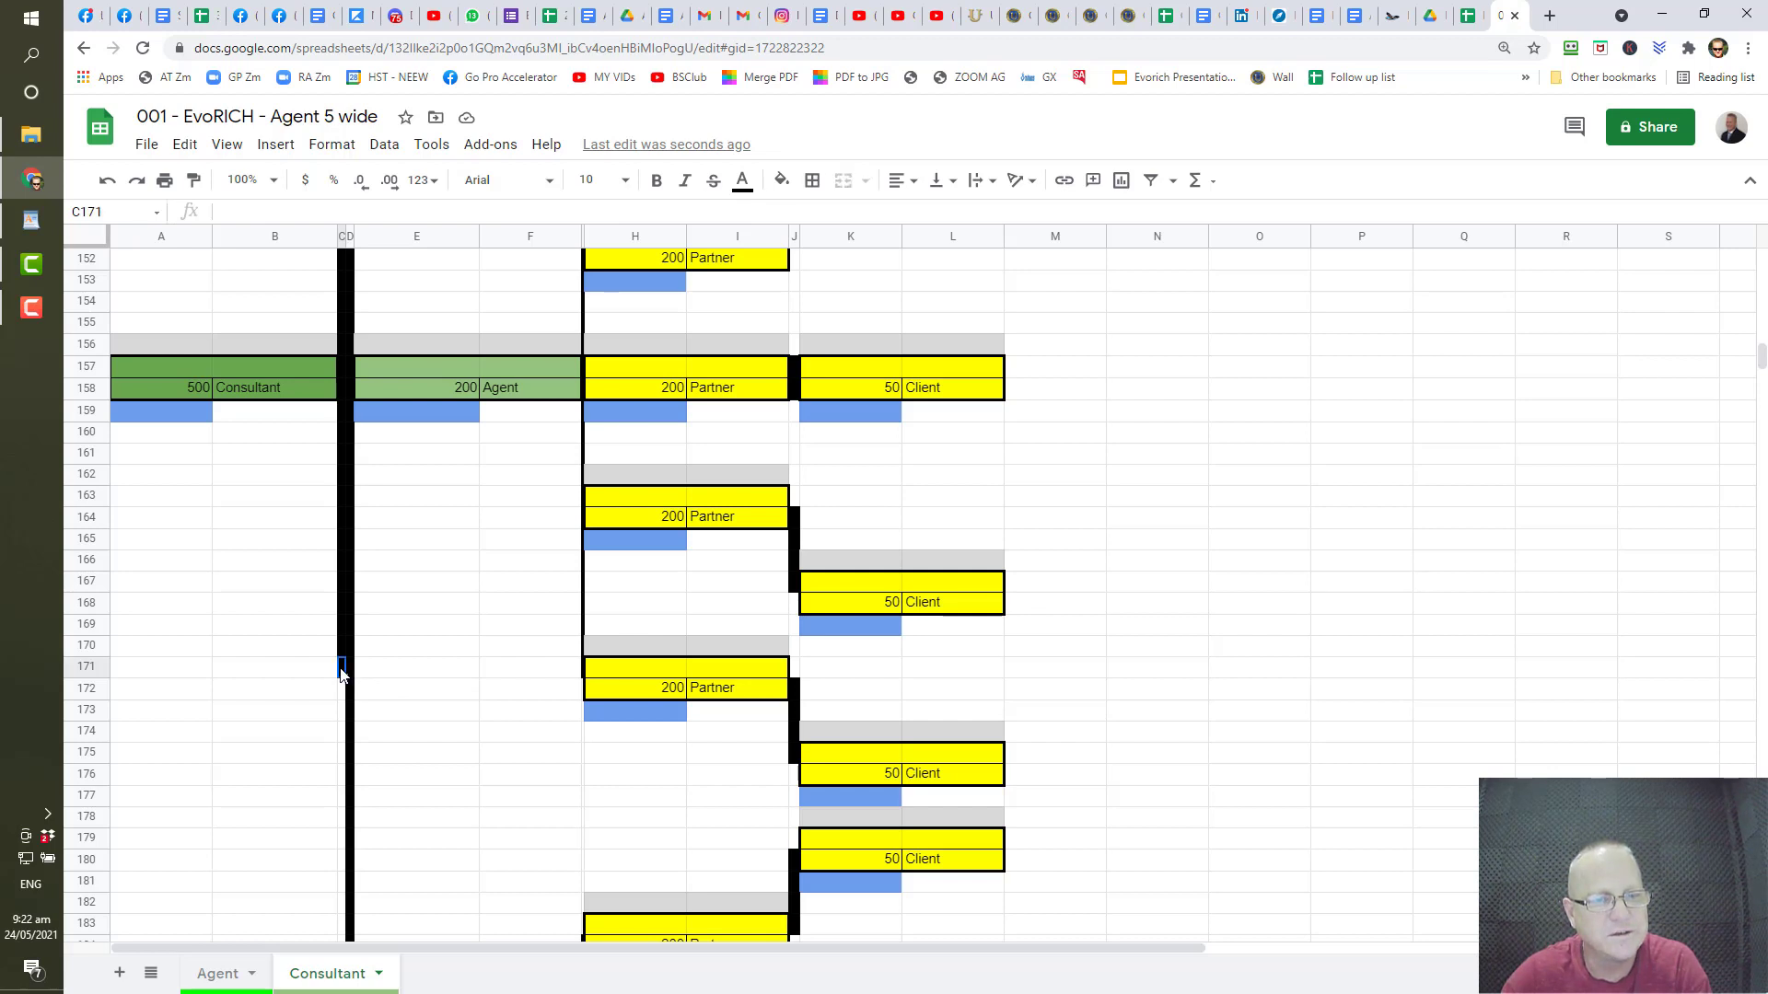
pyautogui.scroll(-3, 341, 674)
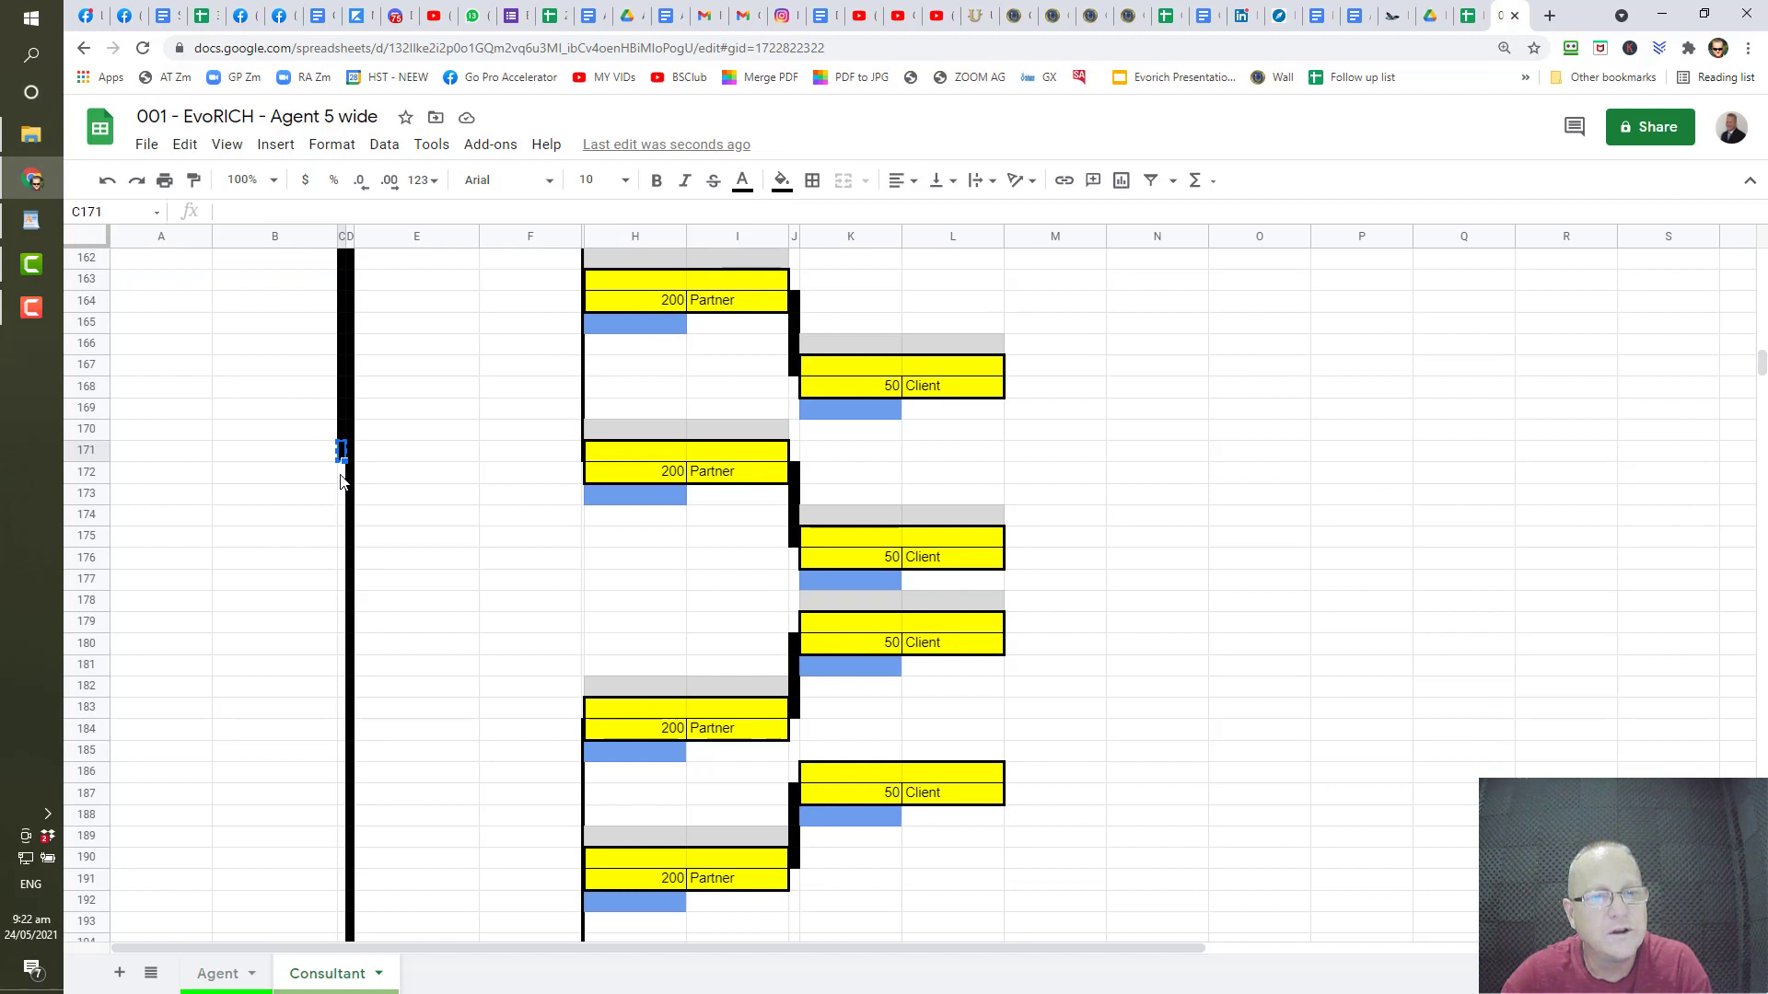
pyautogui.moveTo(341, 479); pyautogui.dragTo(341, 847)
pyautogui.hotkey('ctrl', 'v')
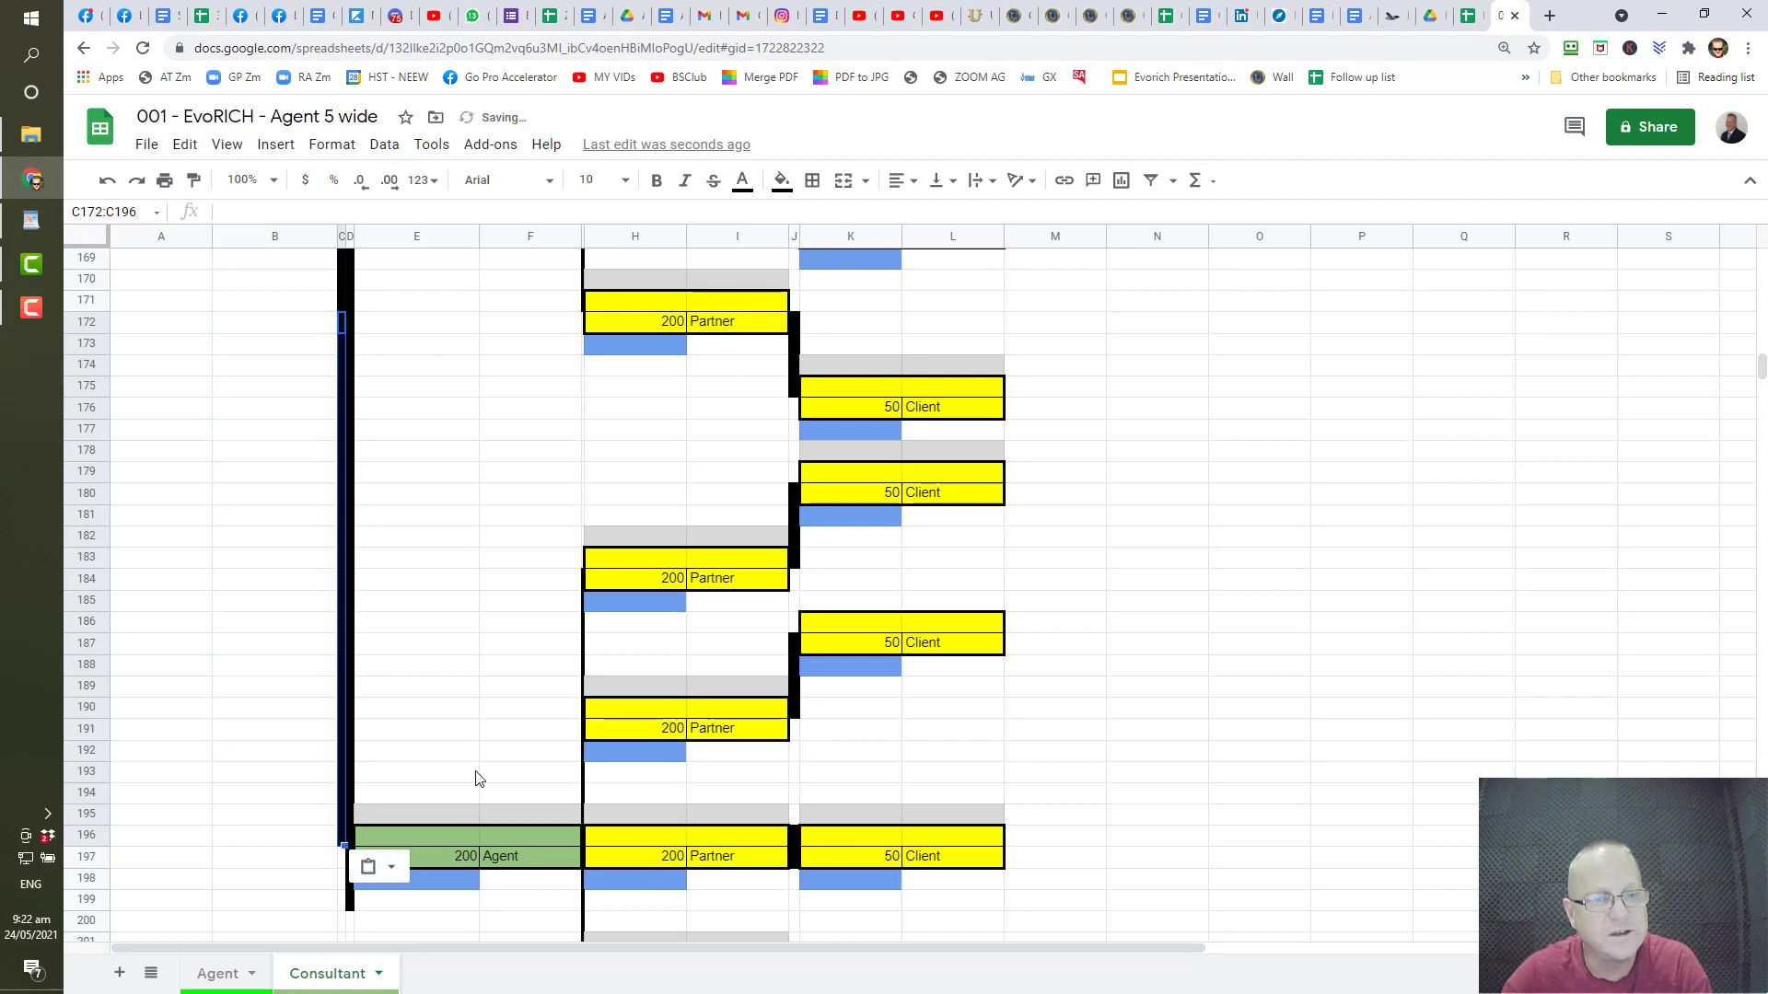
pyautogui.scroll(-5, 473, 765)
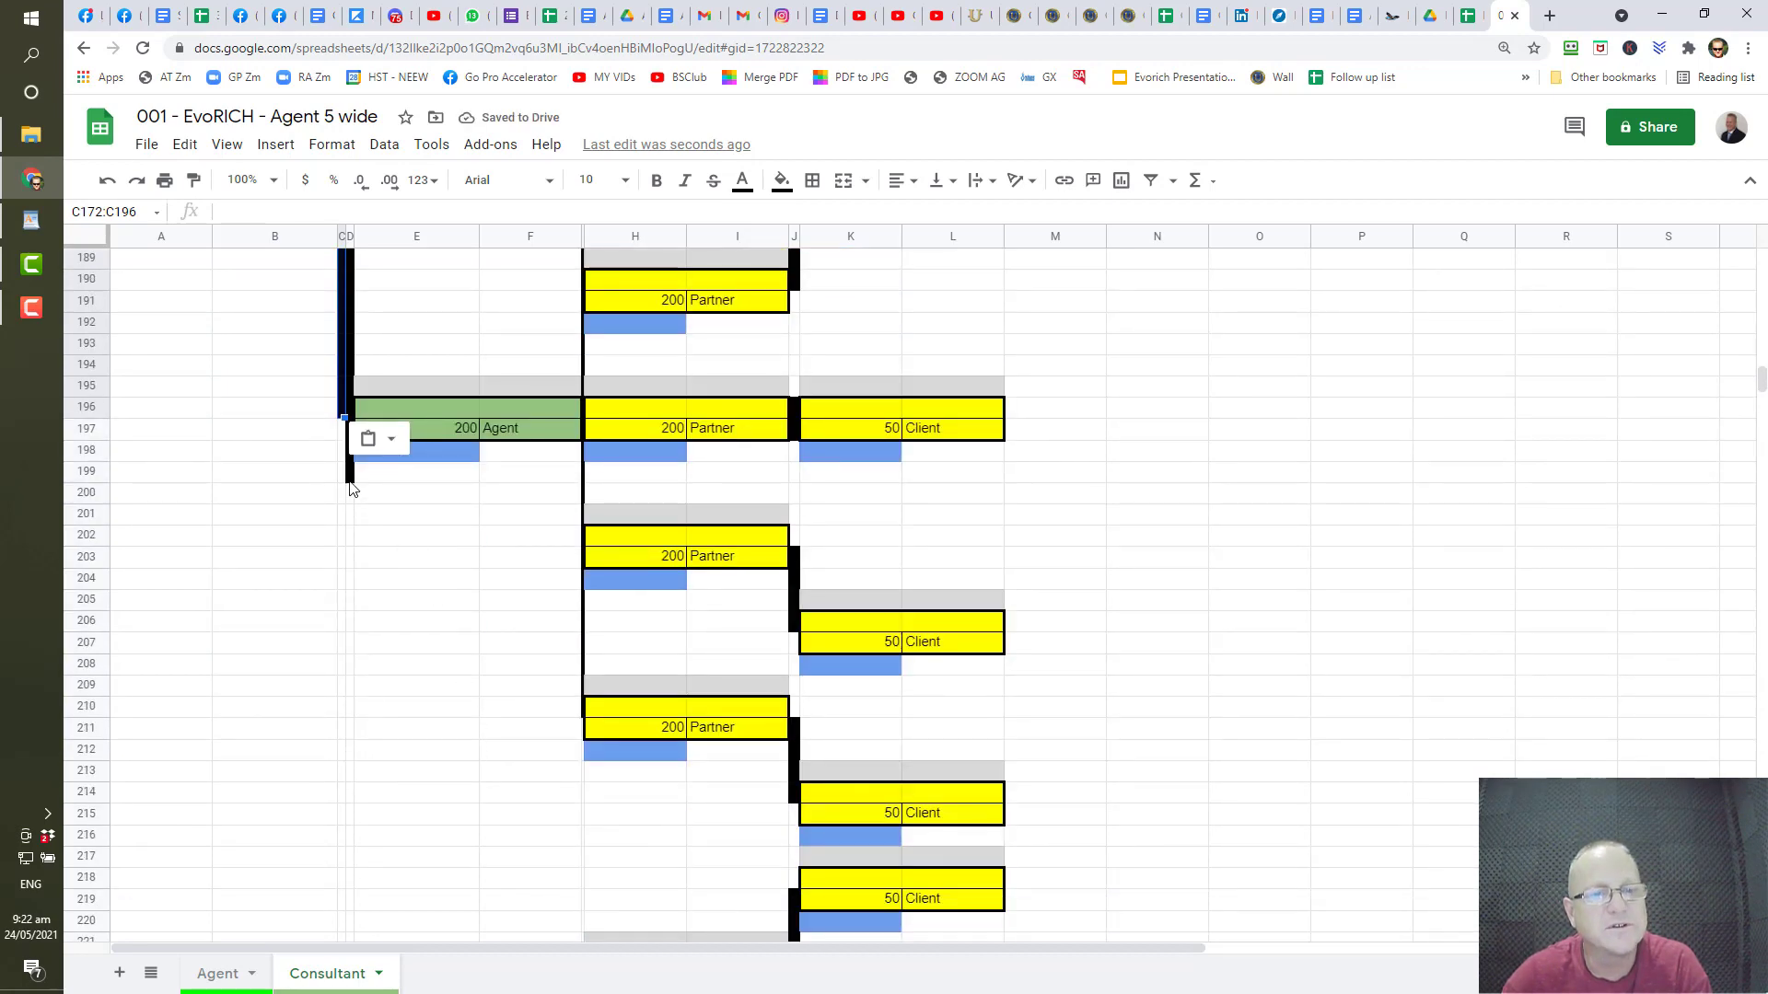
pyautogui.click(349, 473)
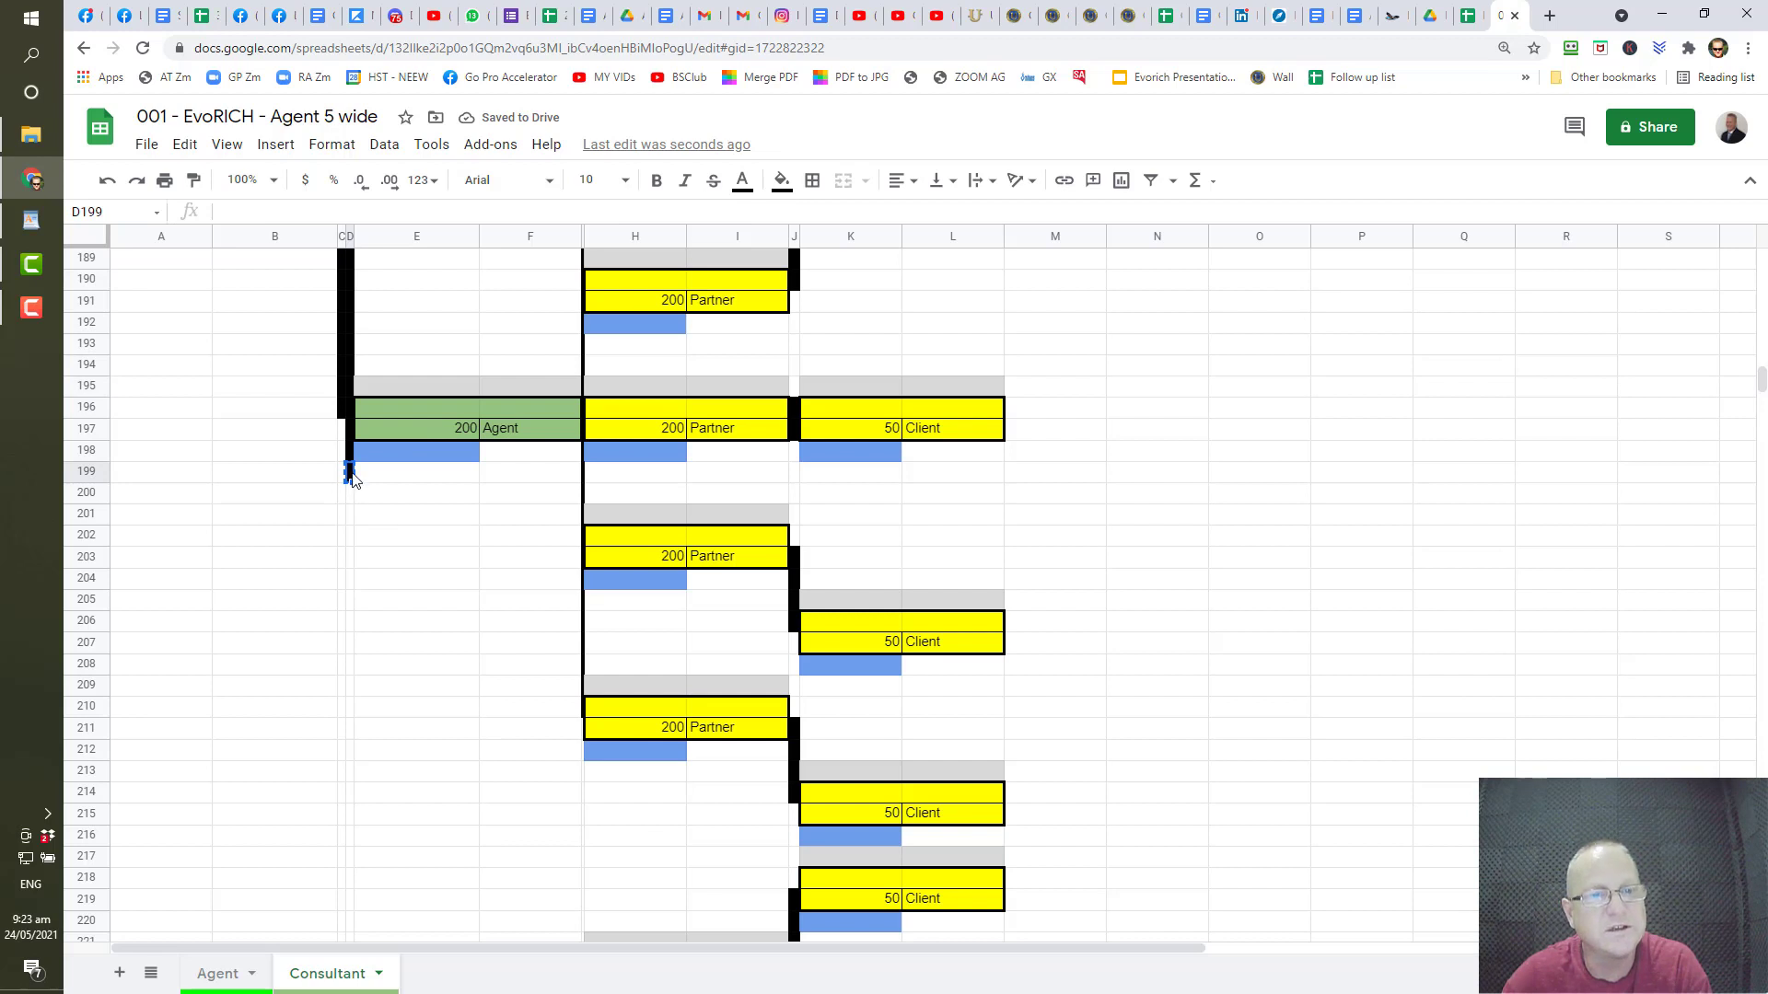
pyautogui.moveTo(352, 498); pyautogui.dragTo(352, 776)
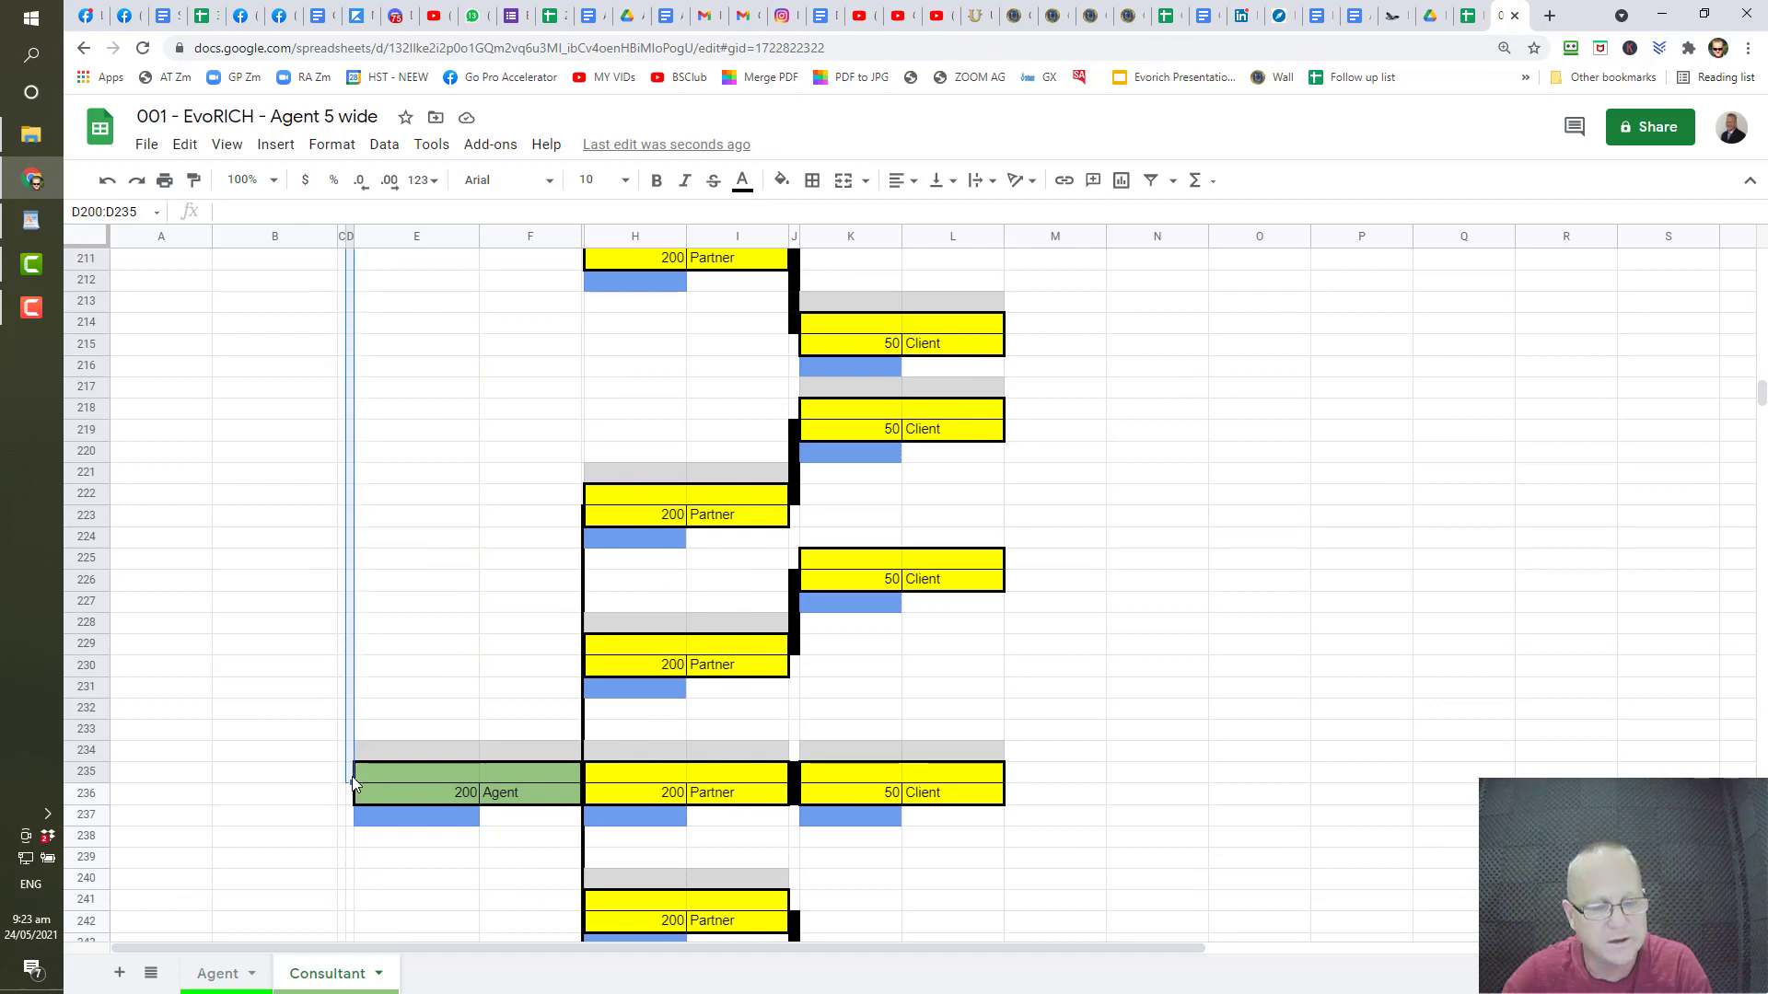
pyautogui.hotkey('ctrl', 'v')
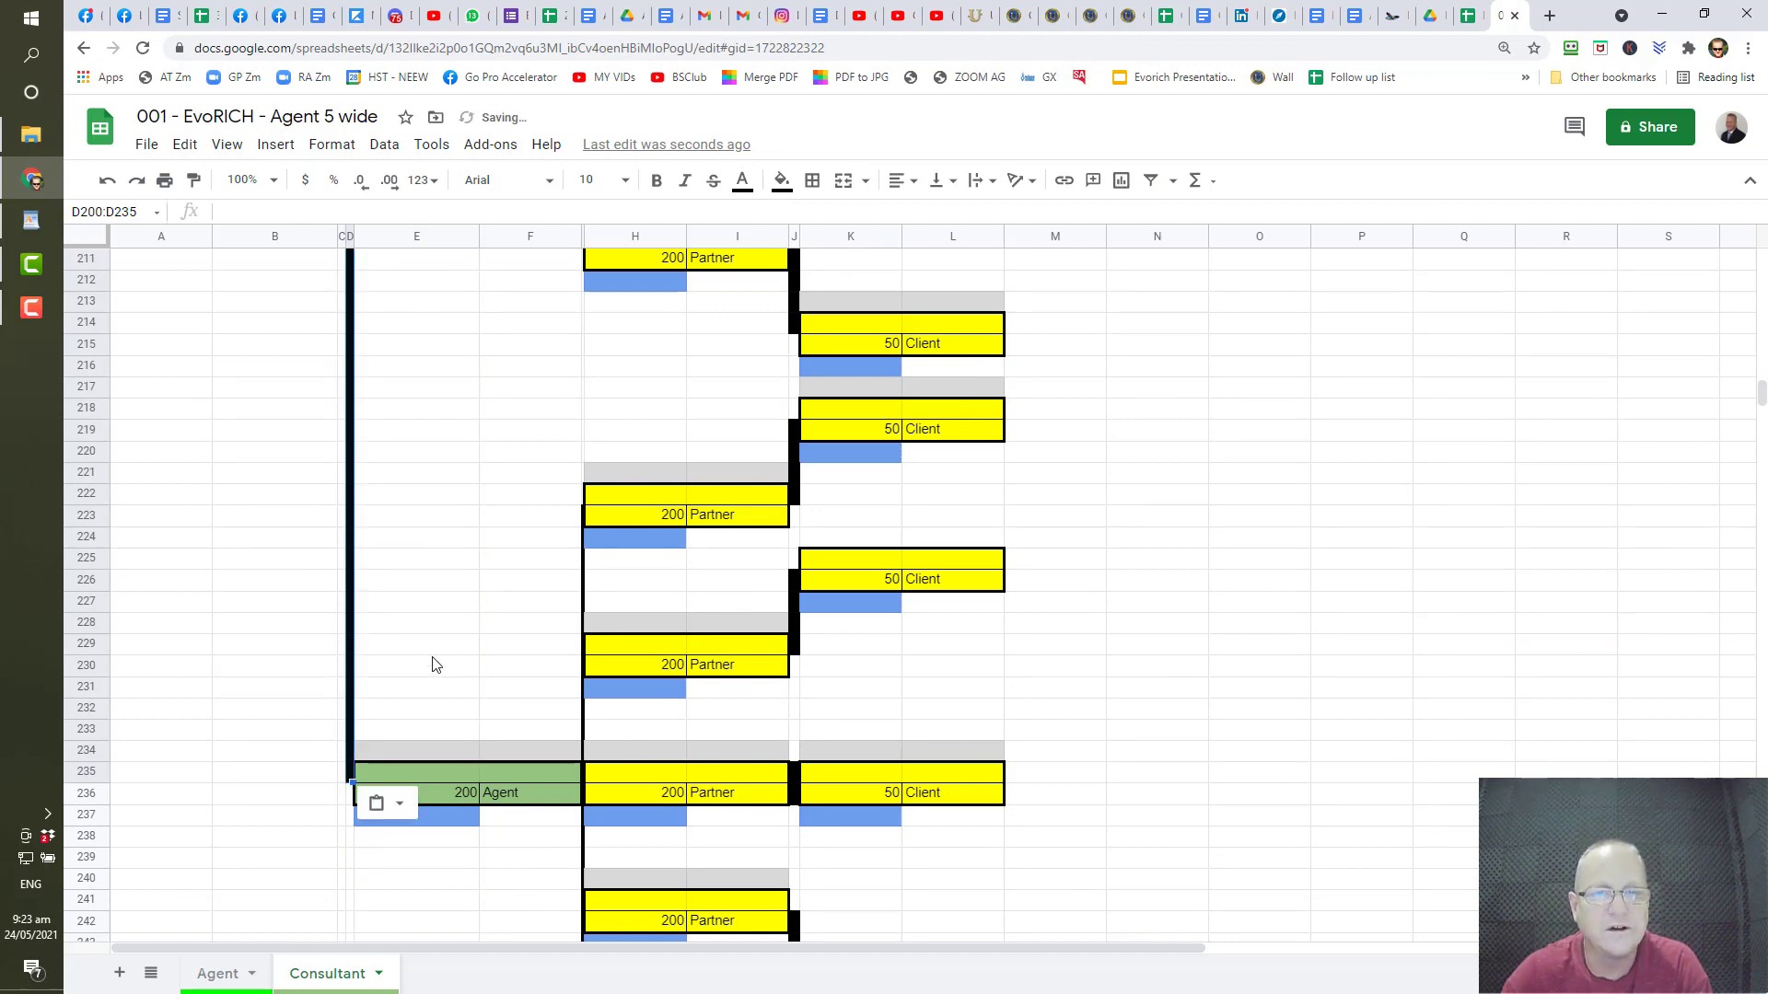
pyautogui.scroll(13, 434, 664)
pyautogui.scroll(20, 435, 664)
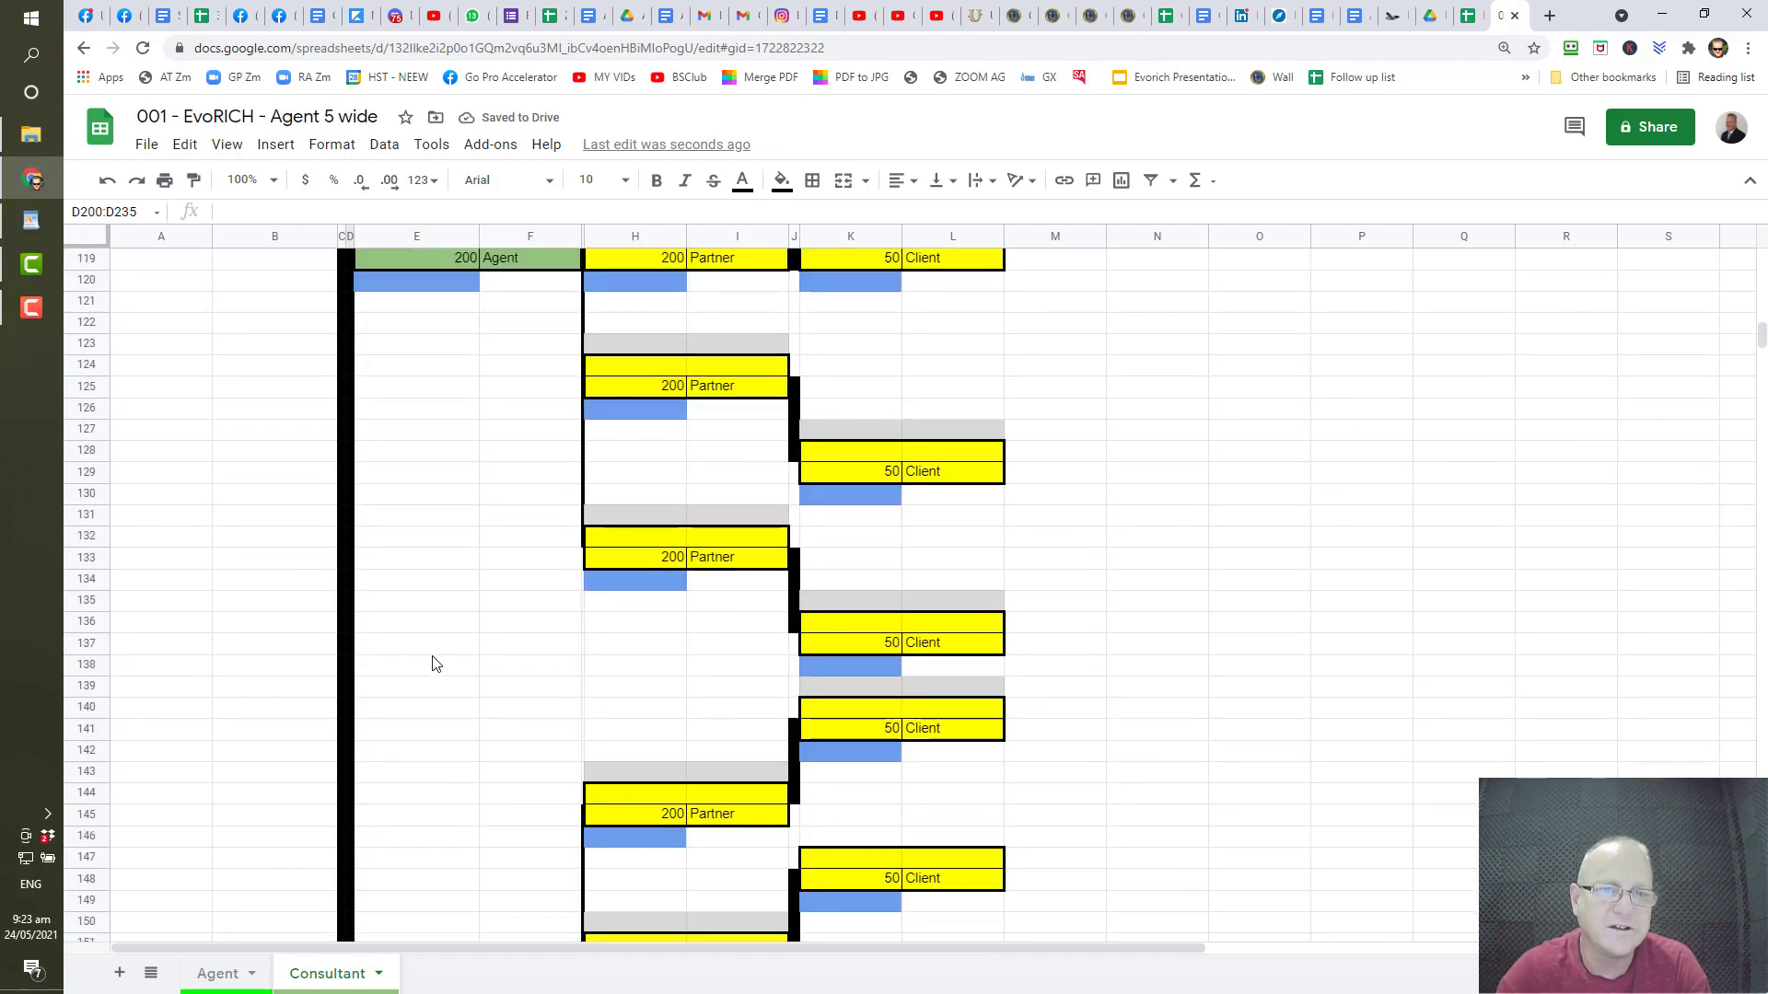
pyautogui.scroll(6, 435, 664)
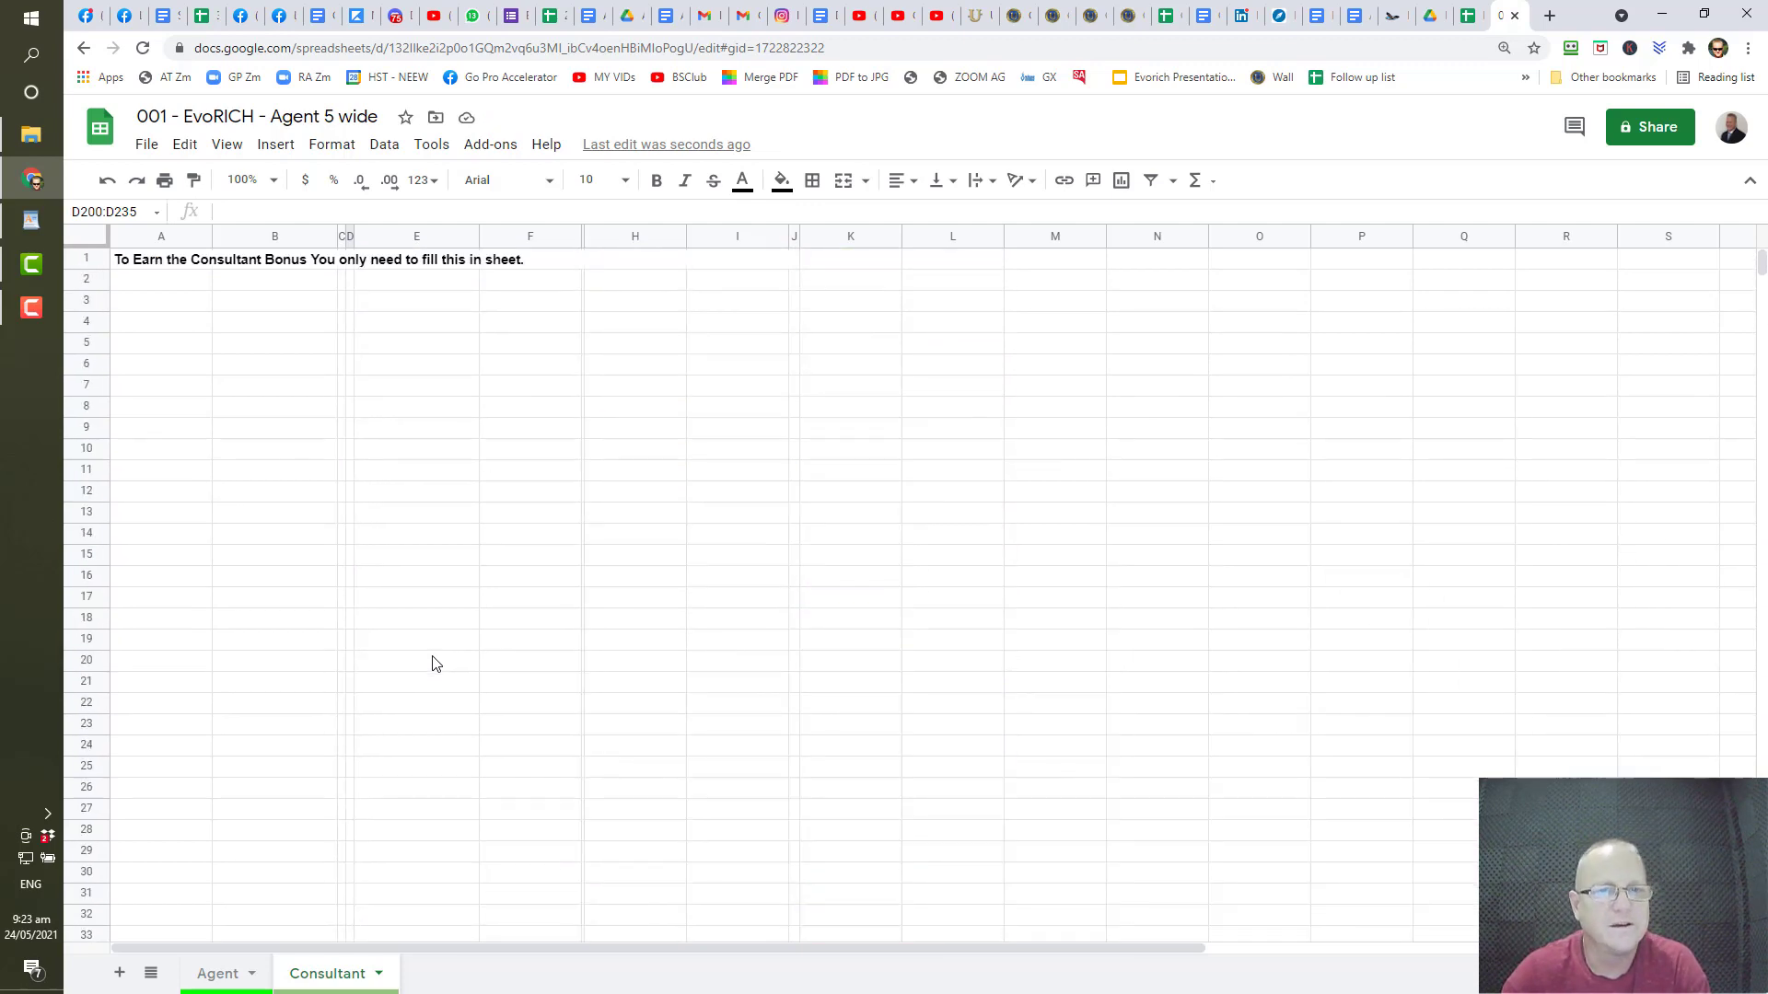
# - Delete the 57 blank rows 4–60 so the first Agent tree sits right under the heading
pyautogui.scroll(-7, 435, 663)
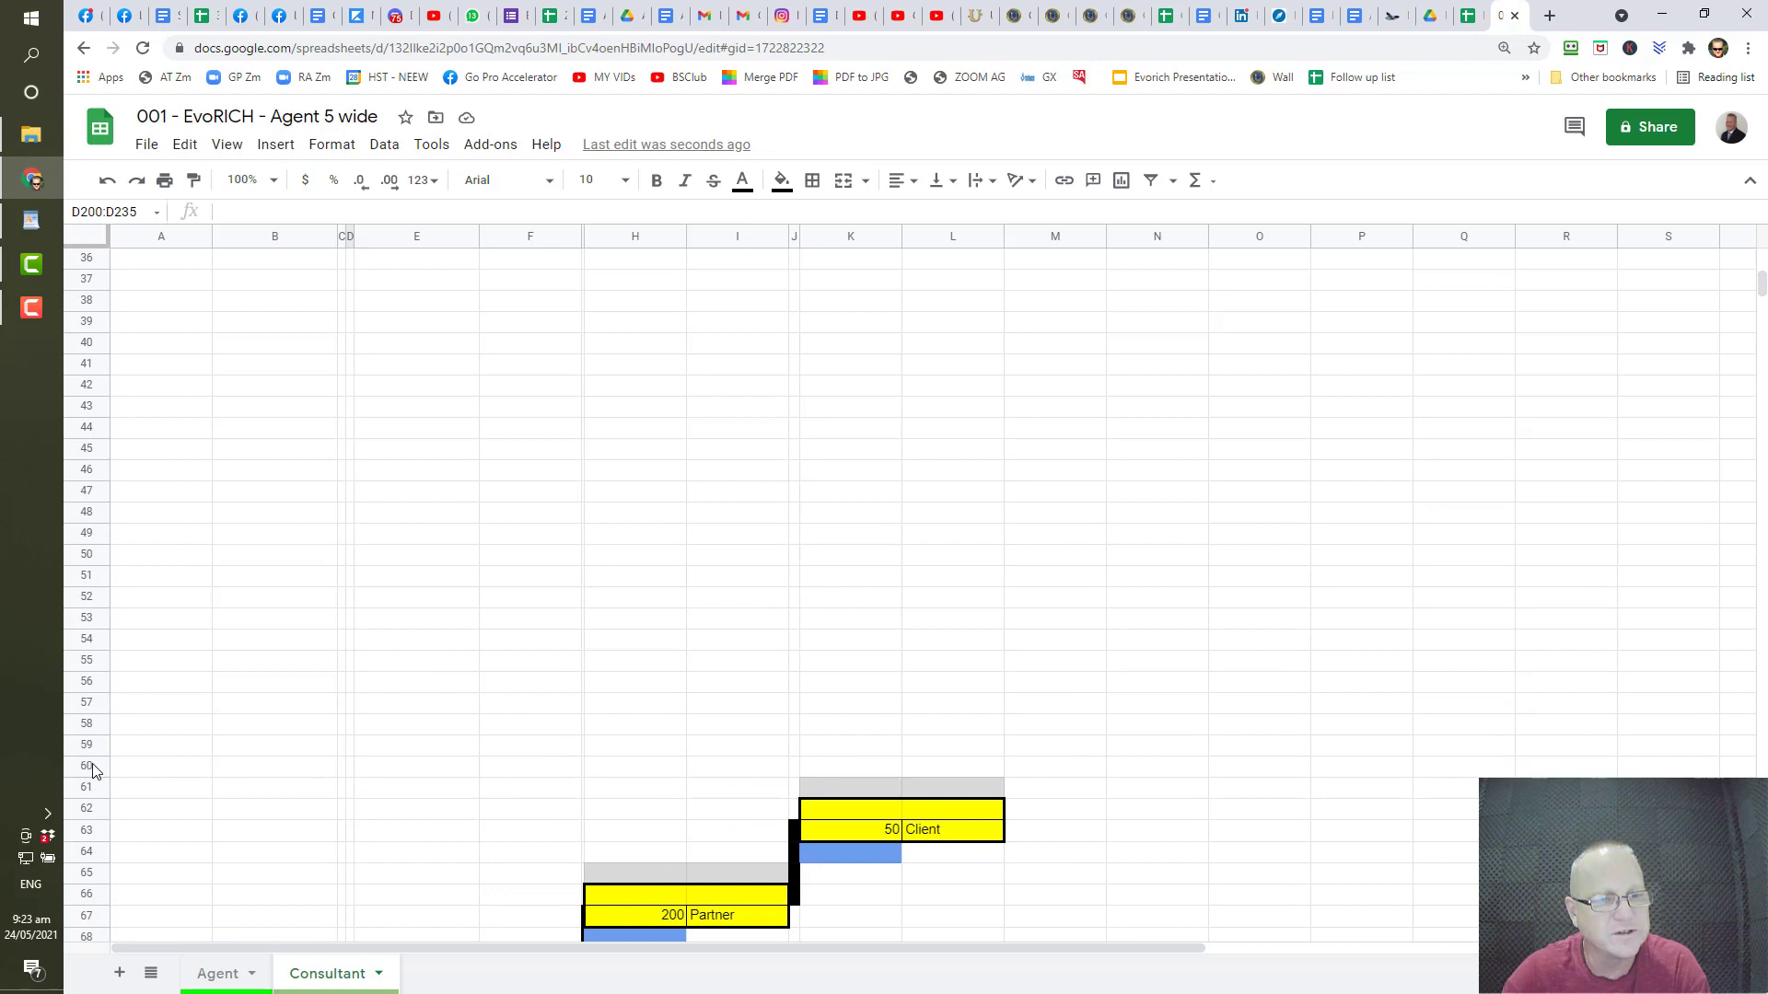
pyautogui.moveTo(89, 765); pyautogui.dragTo(60, 120)
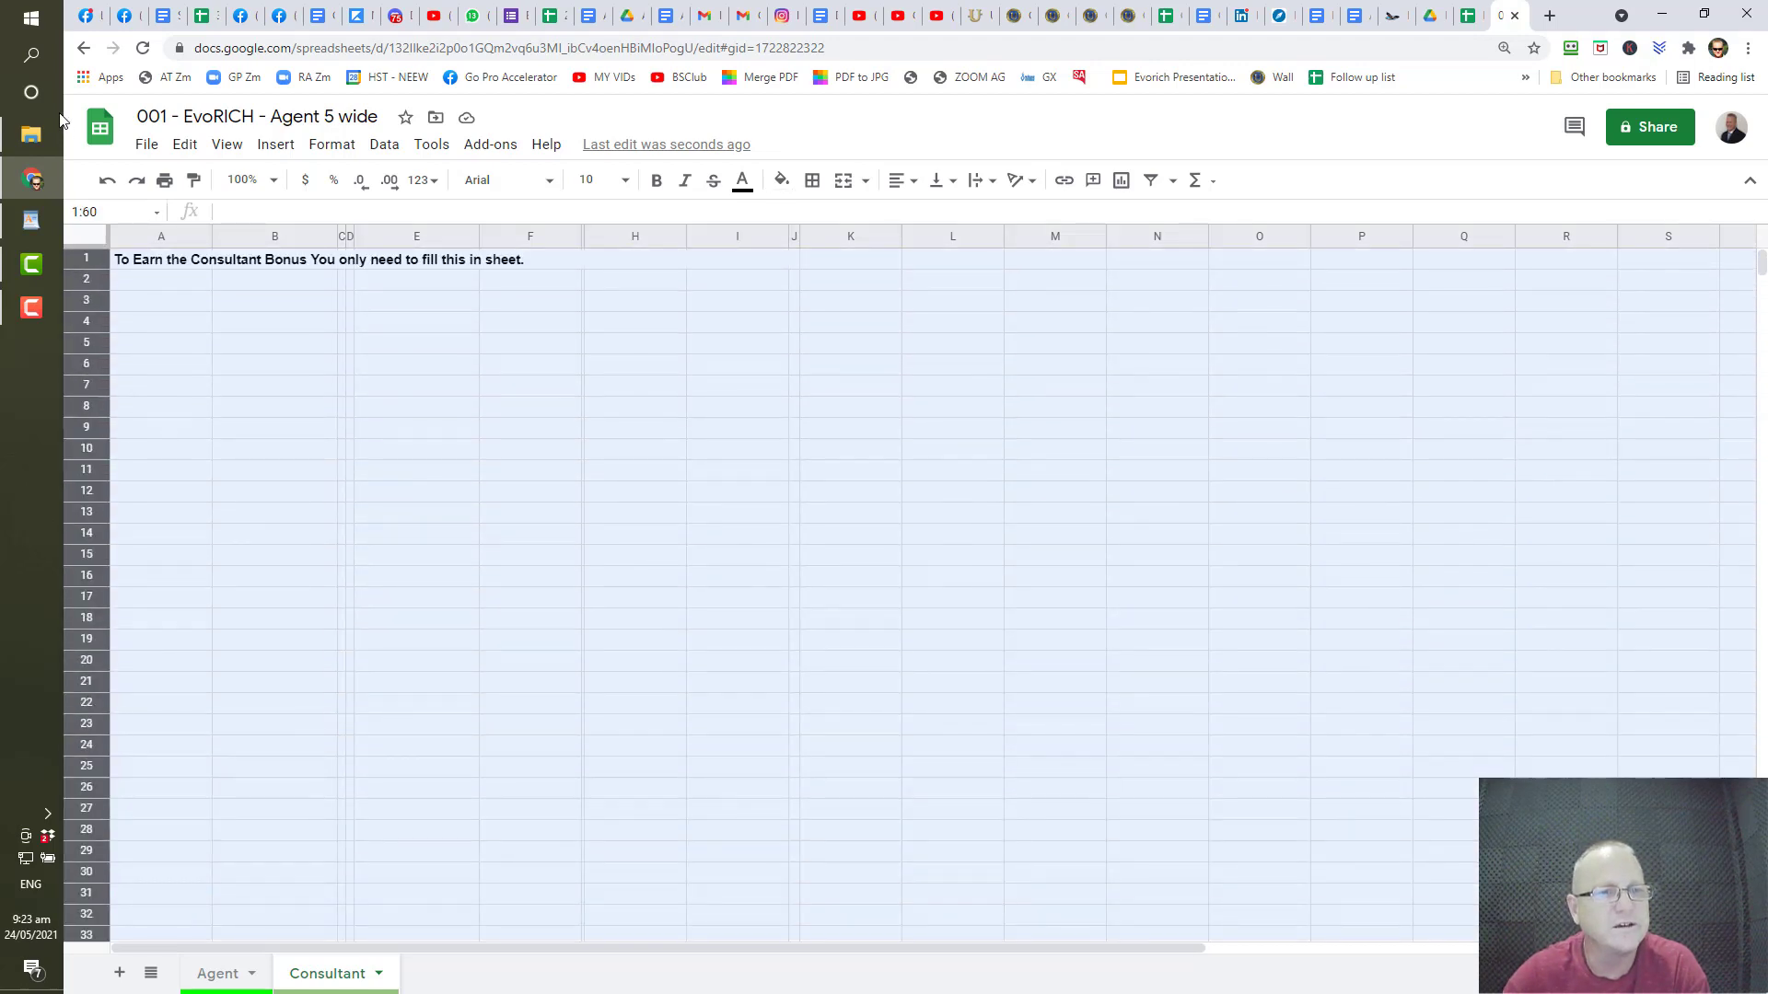
pyautogui.moveTo(78, 212); pyautogui.dragTo(92, 320)
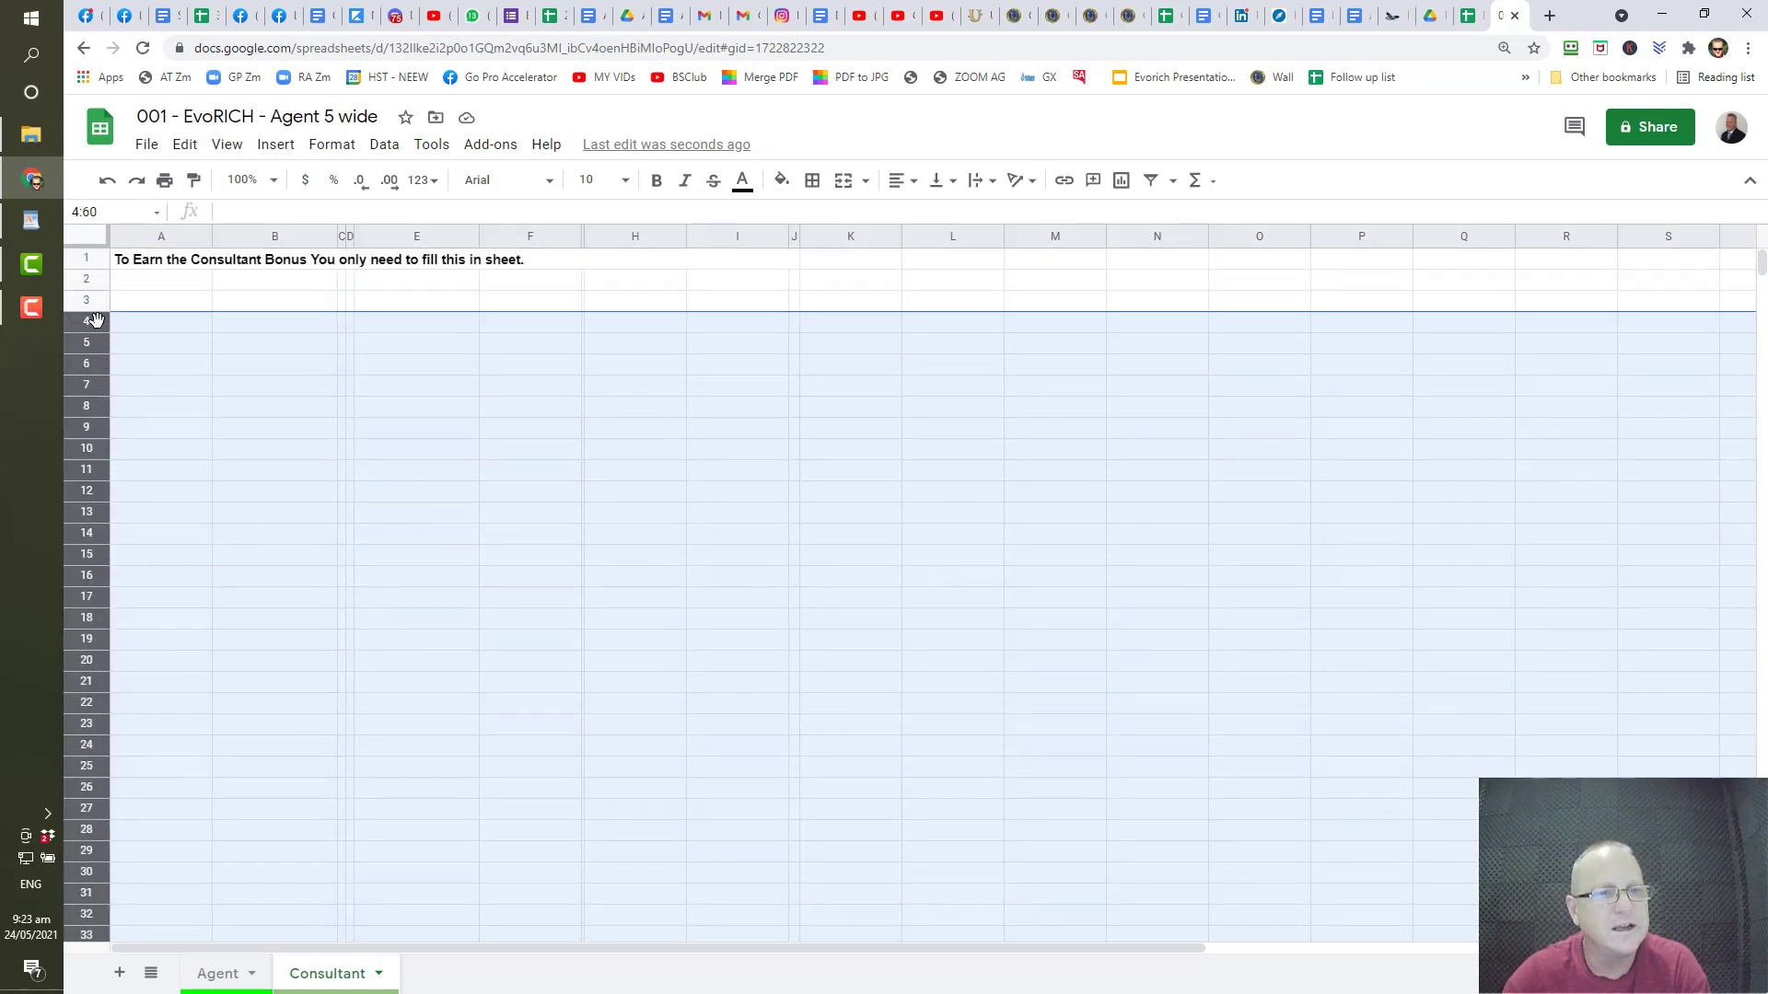
pyautogui.rightClick(99, 320)
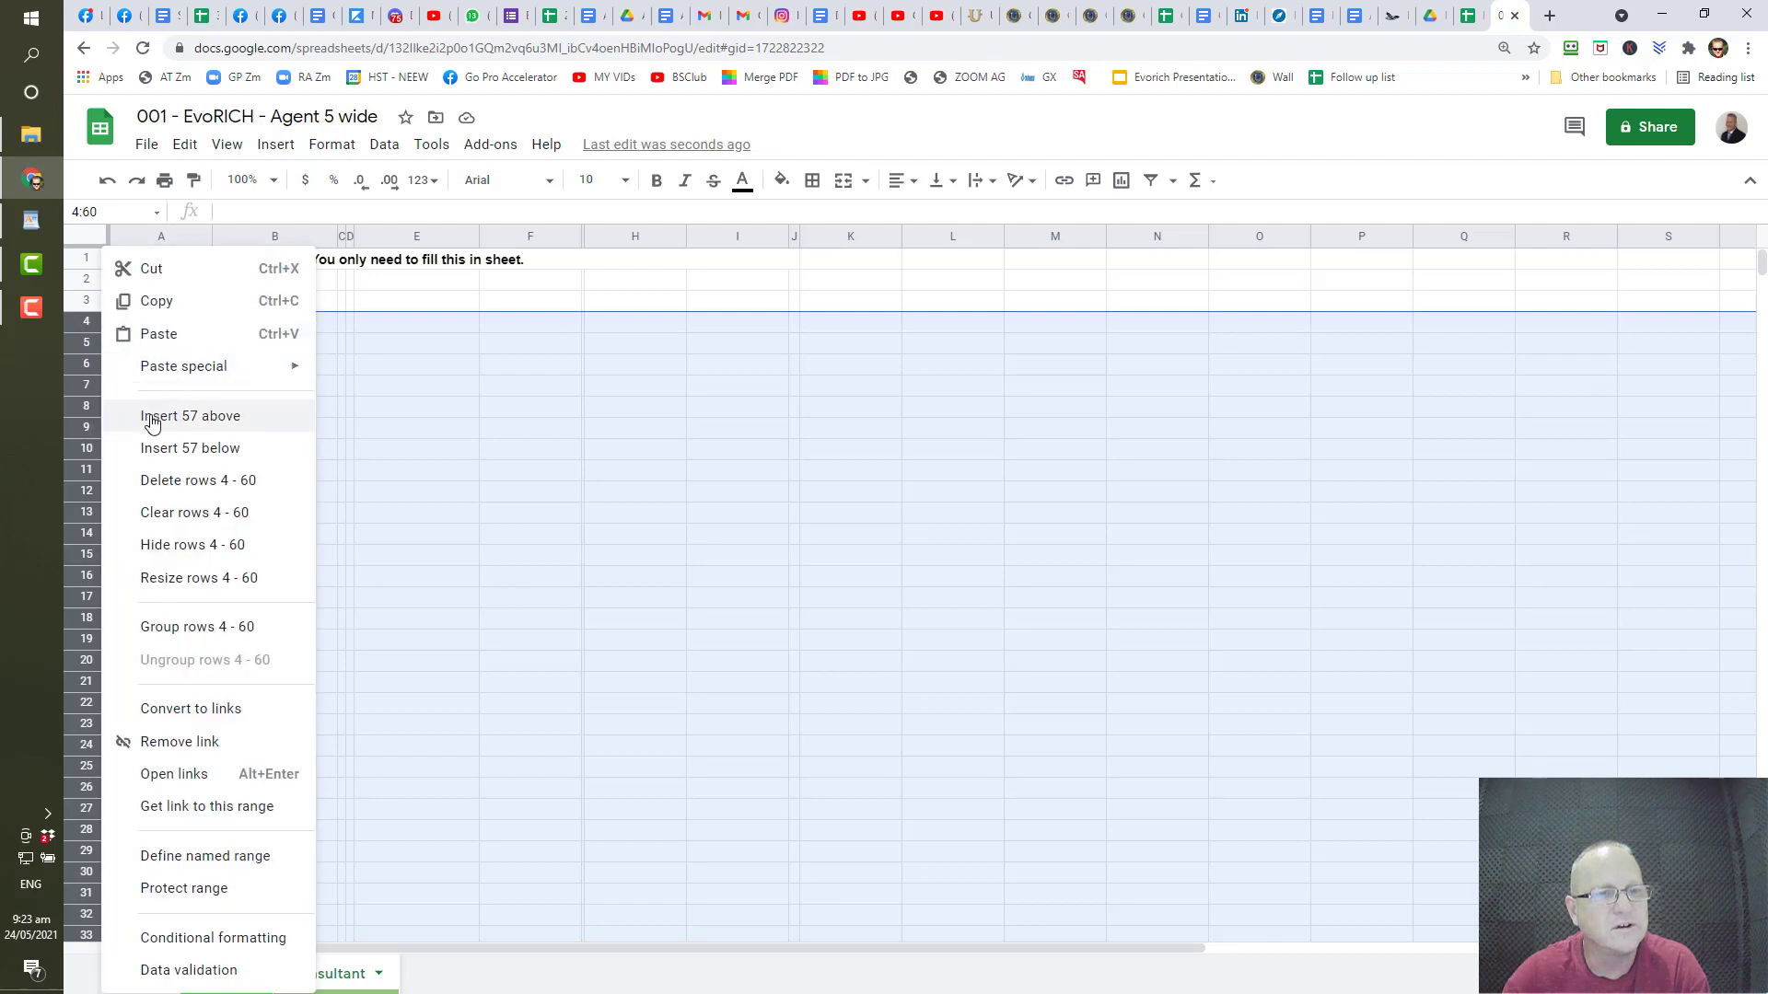
pyautogui.click(187, 483)
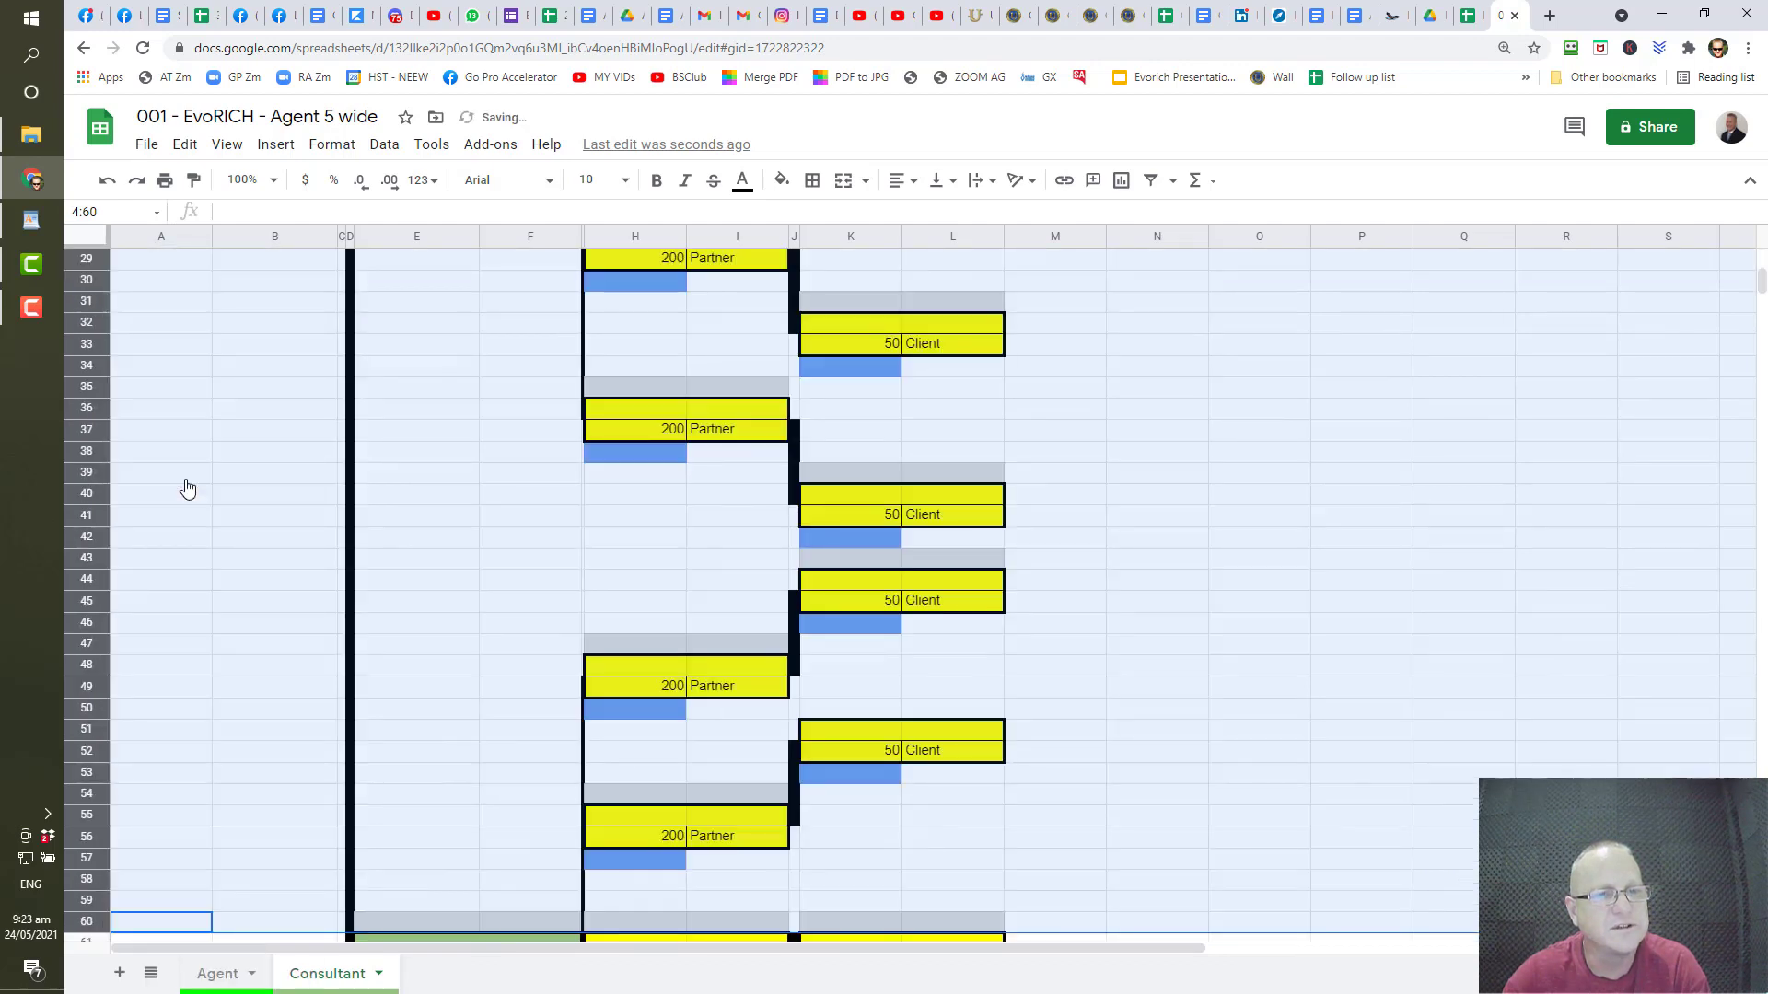
pyautogui.scroll(6, 225, 385)
pyautogui.scroll(-6, 227, 377)
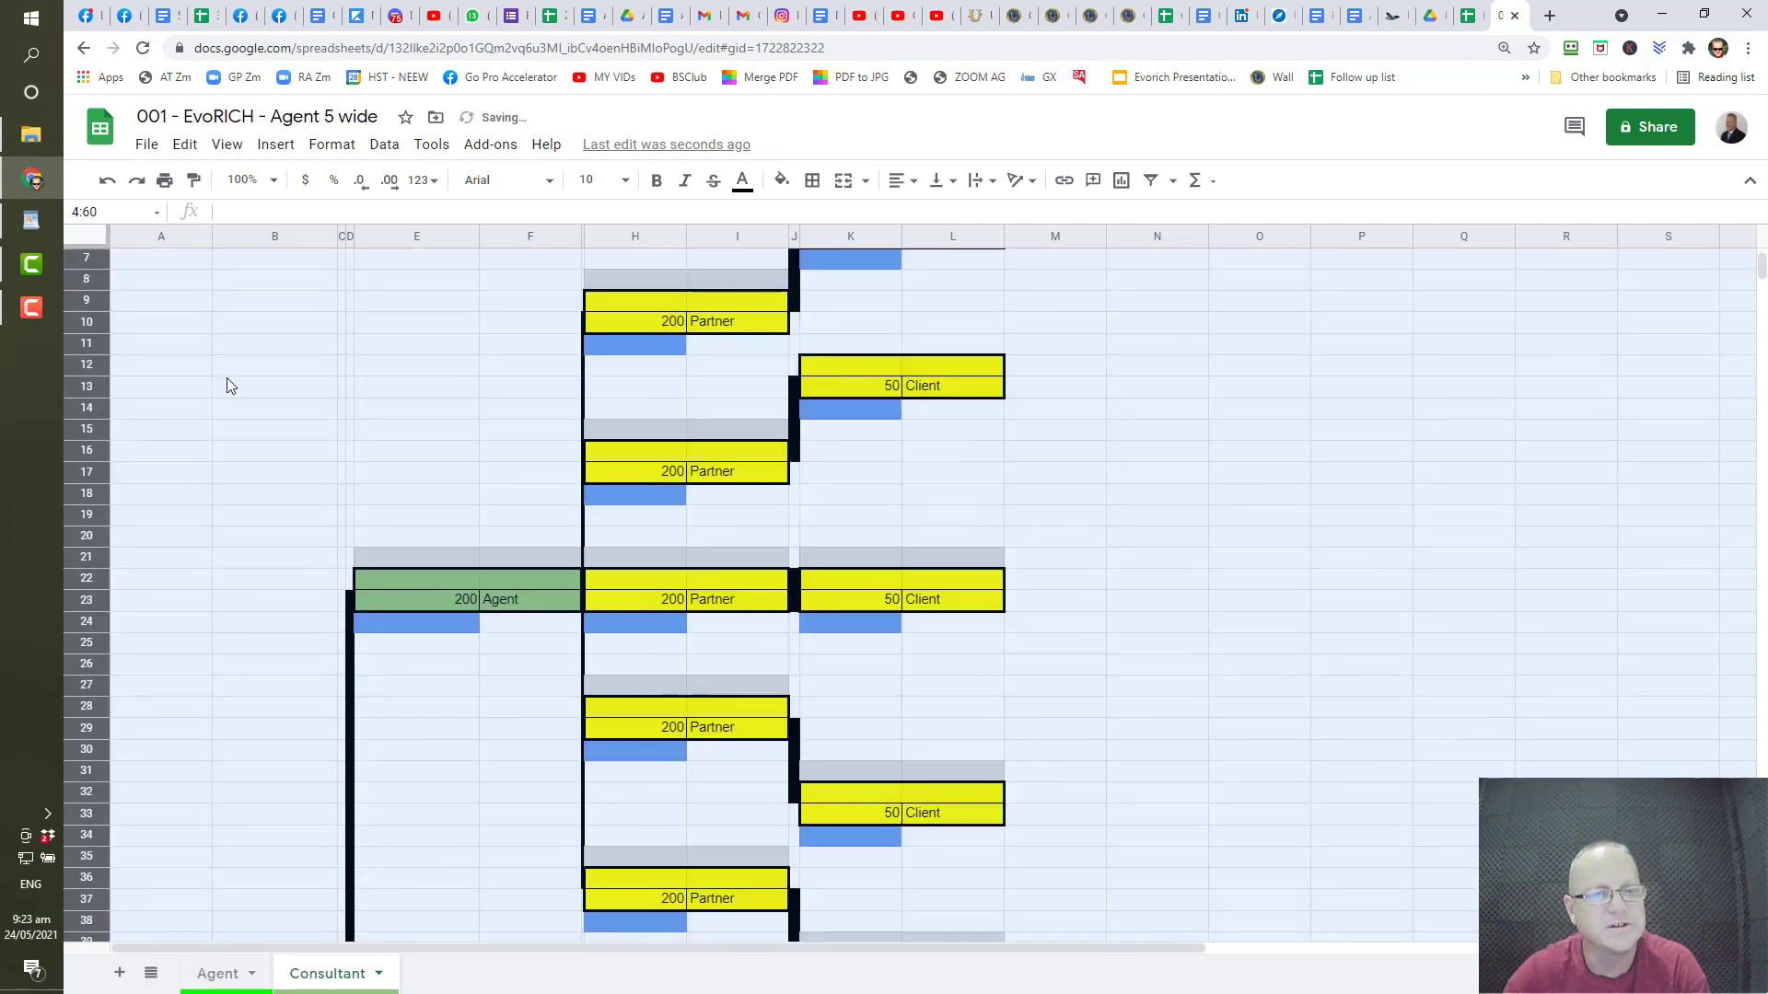
pyautogui.scroll(-20, 226, 383)
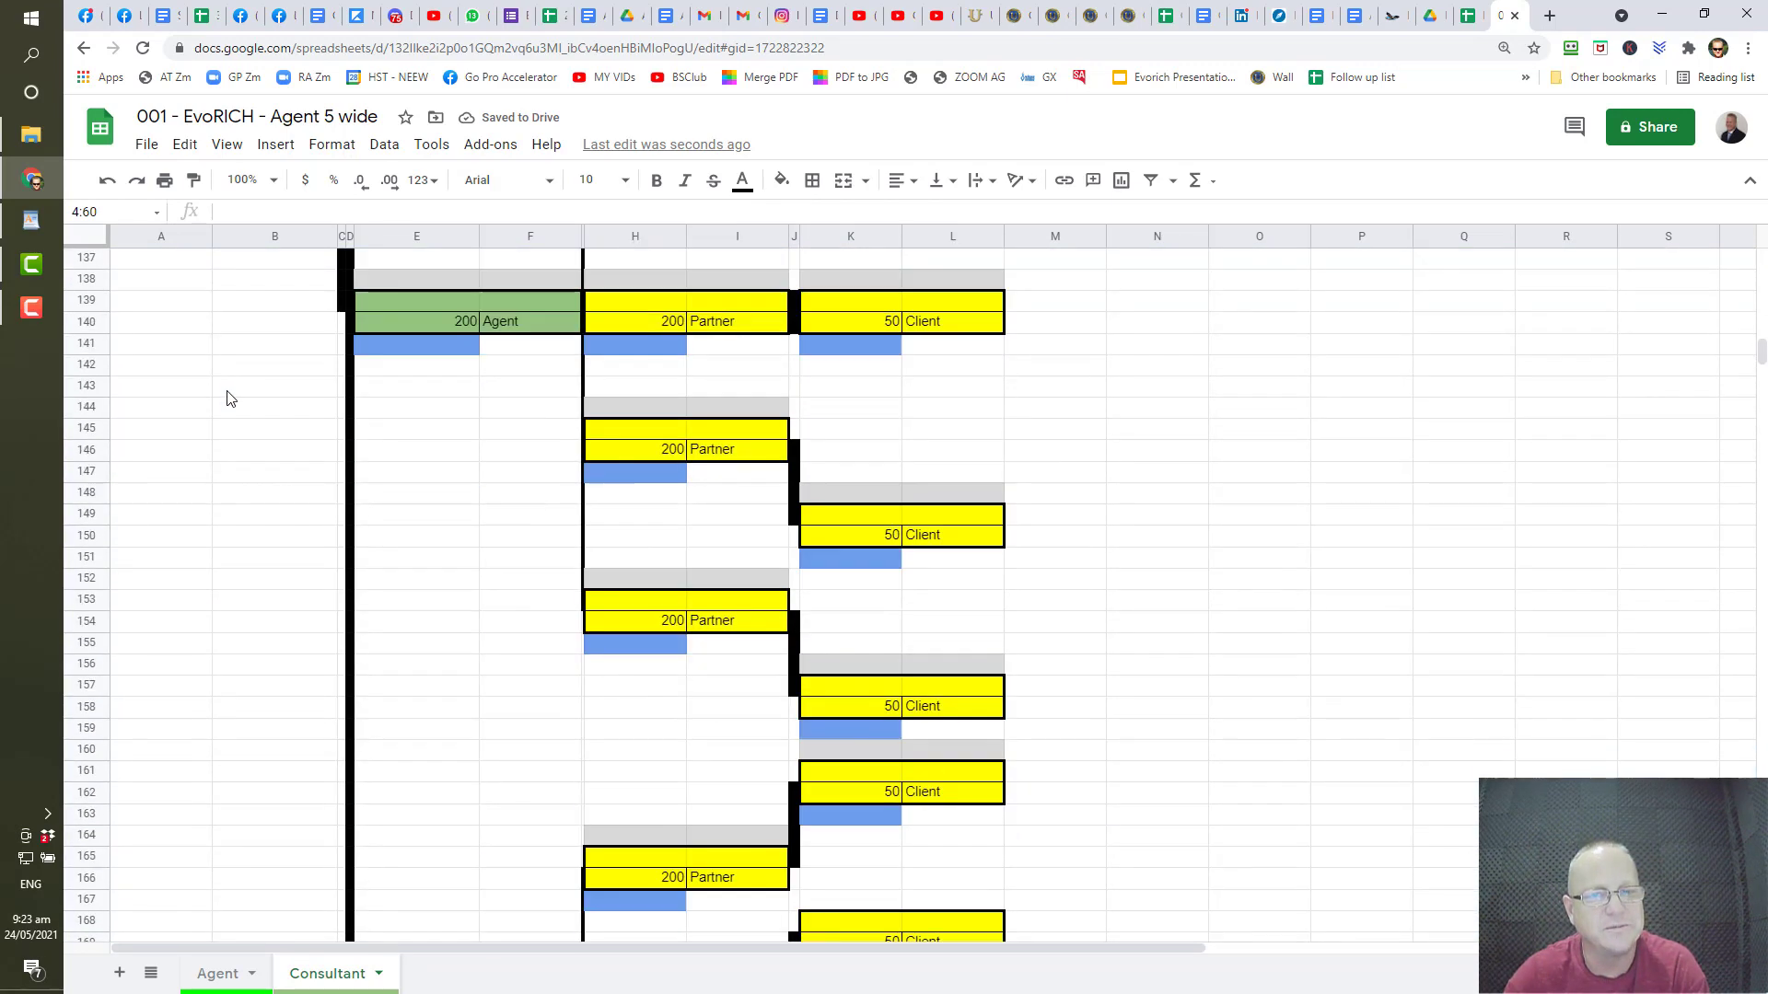
pyautogui.scroll(-18, 230, 398)
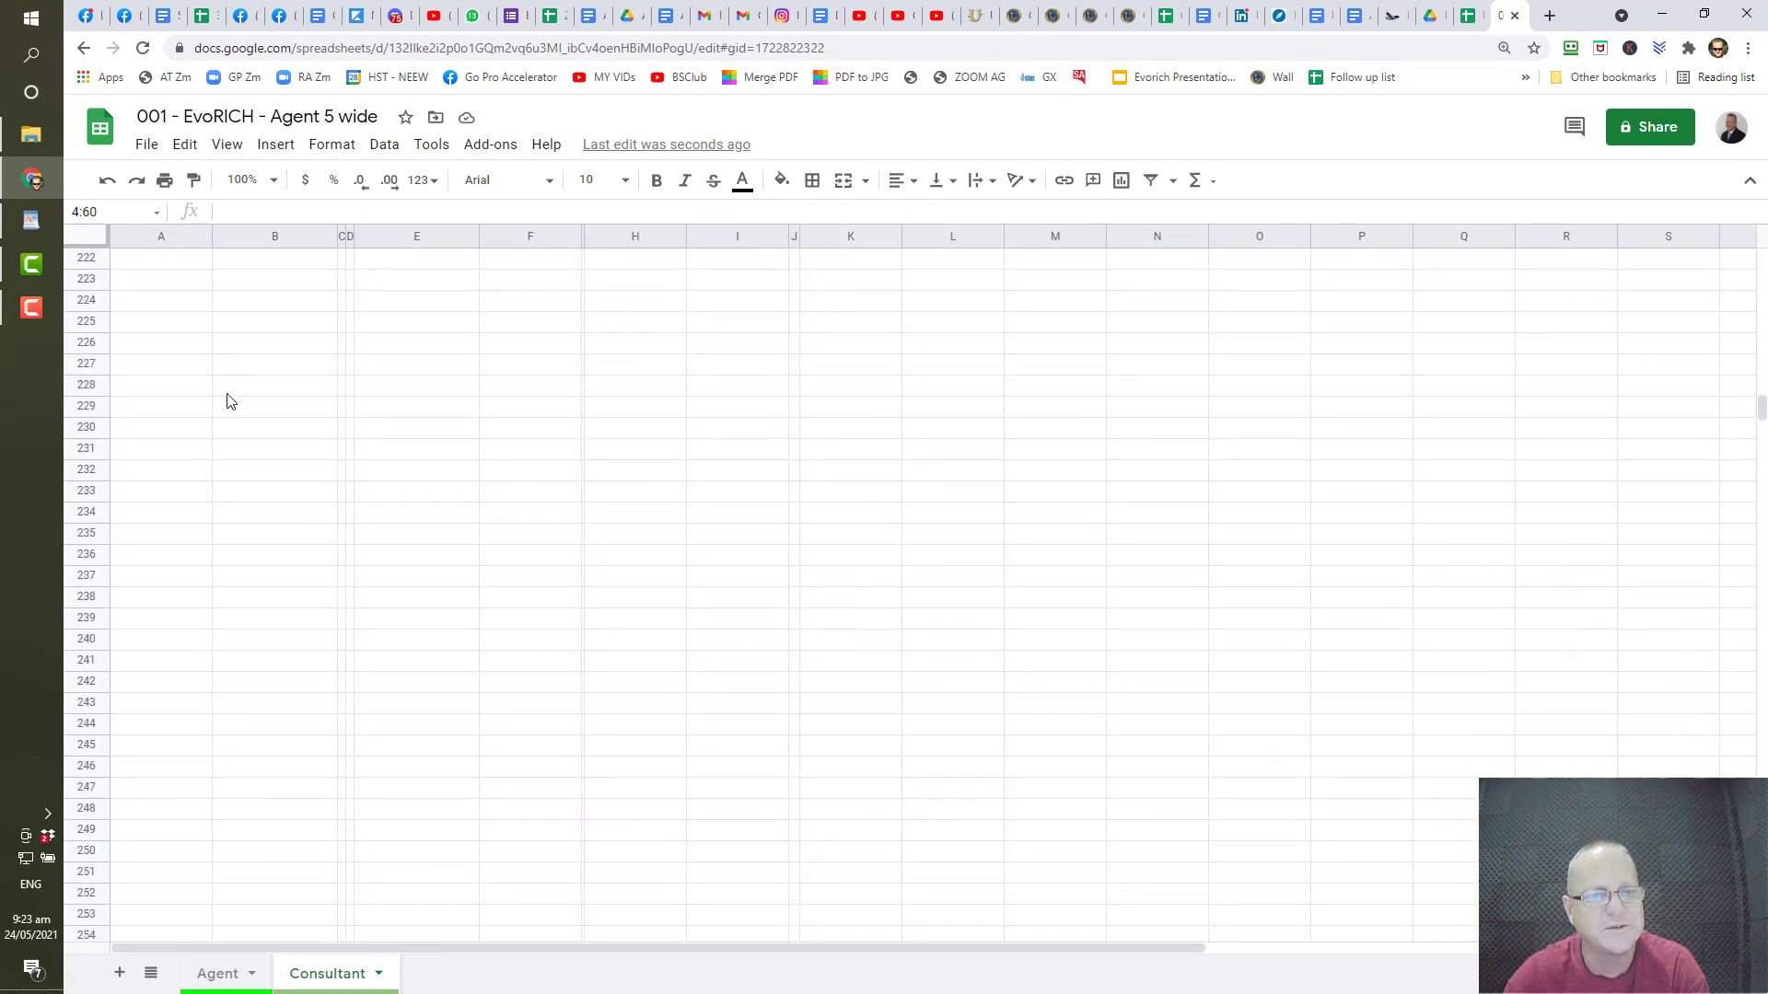
pyautogui.scroll(-20, 231, 406)
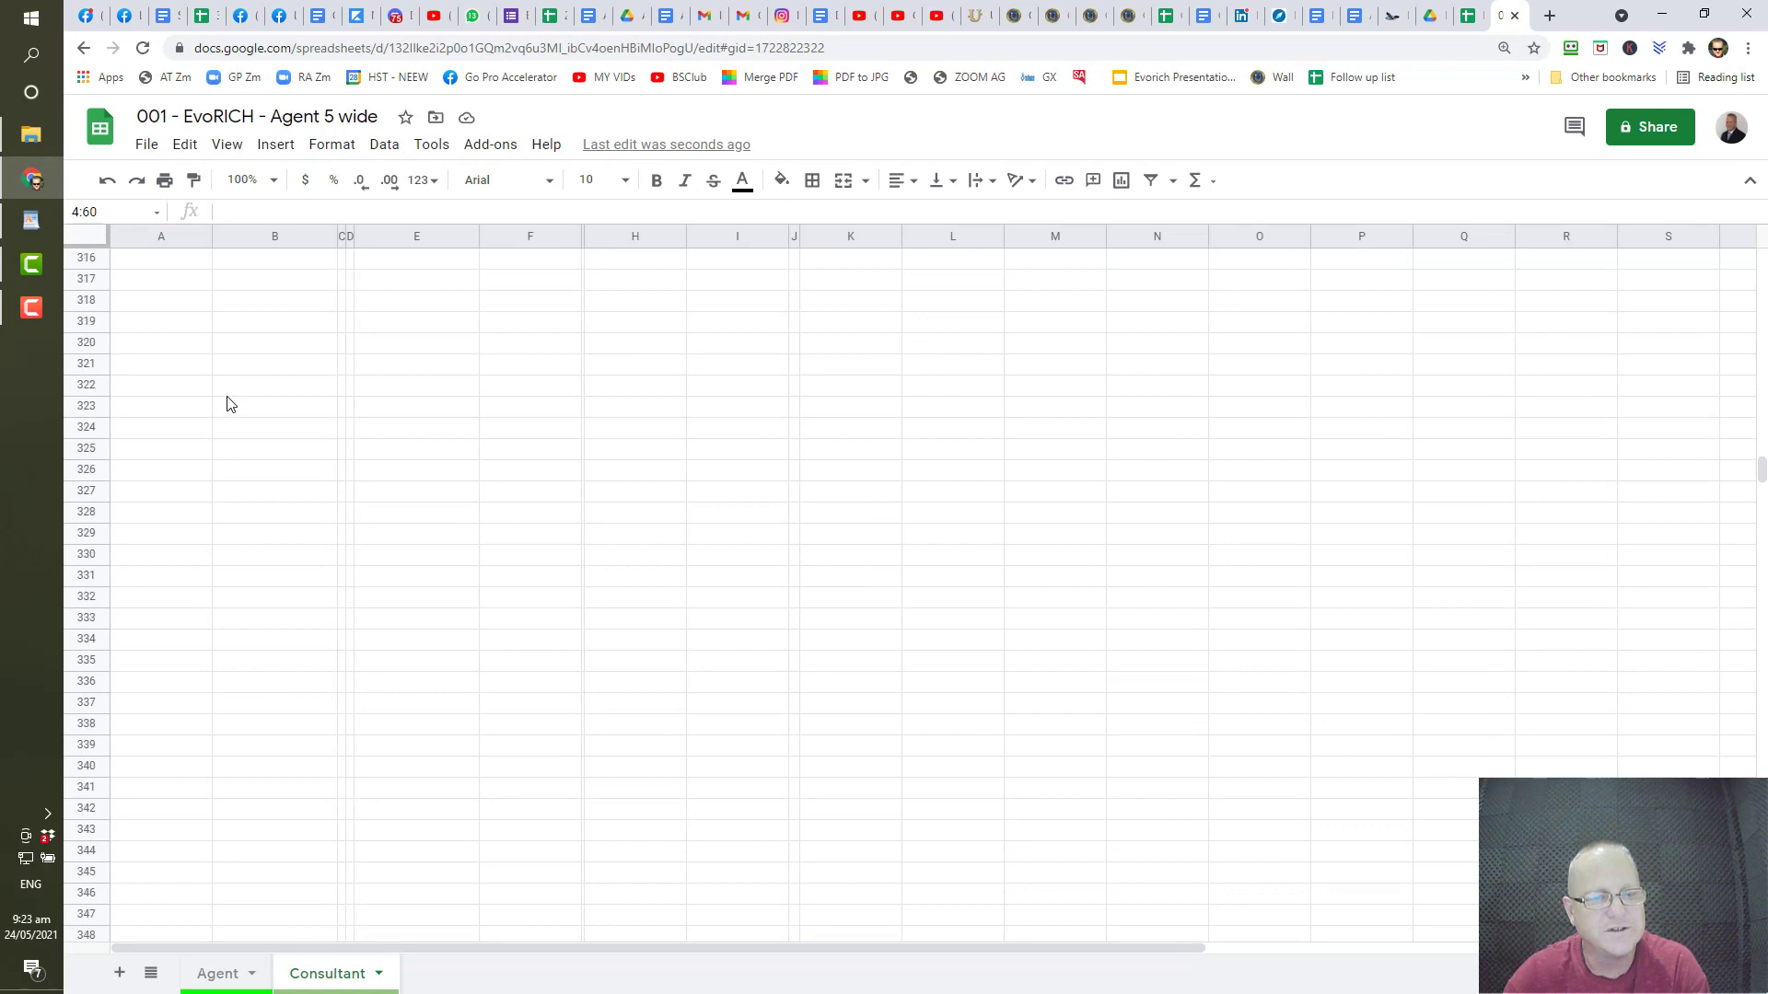
pyautogui.scroll(20, 231, 415)
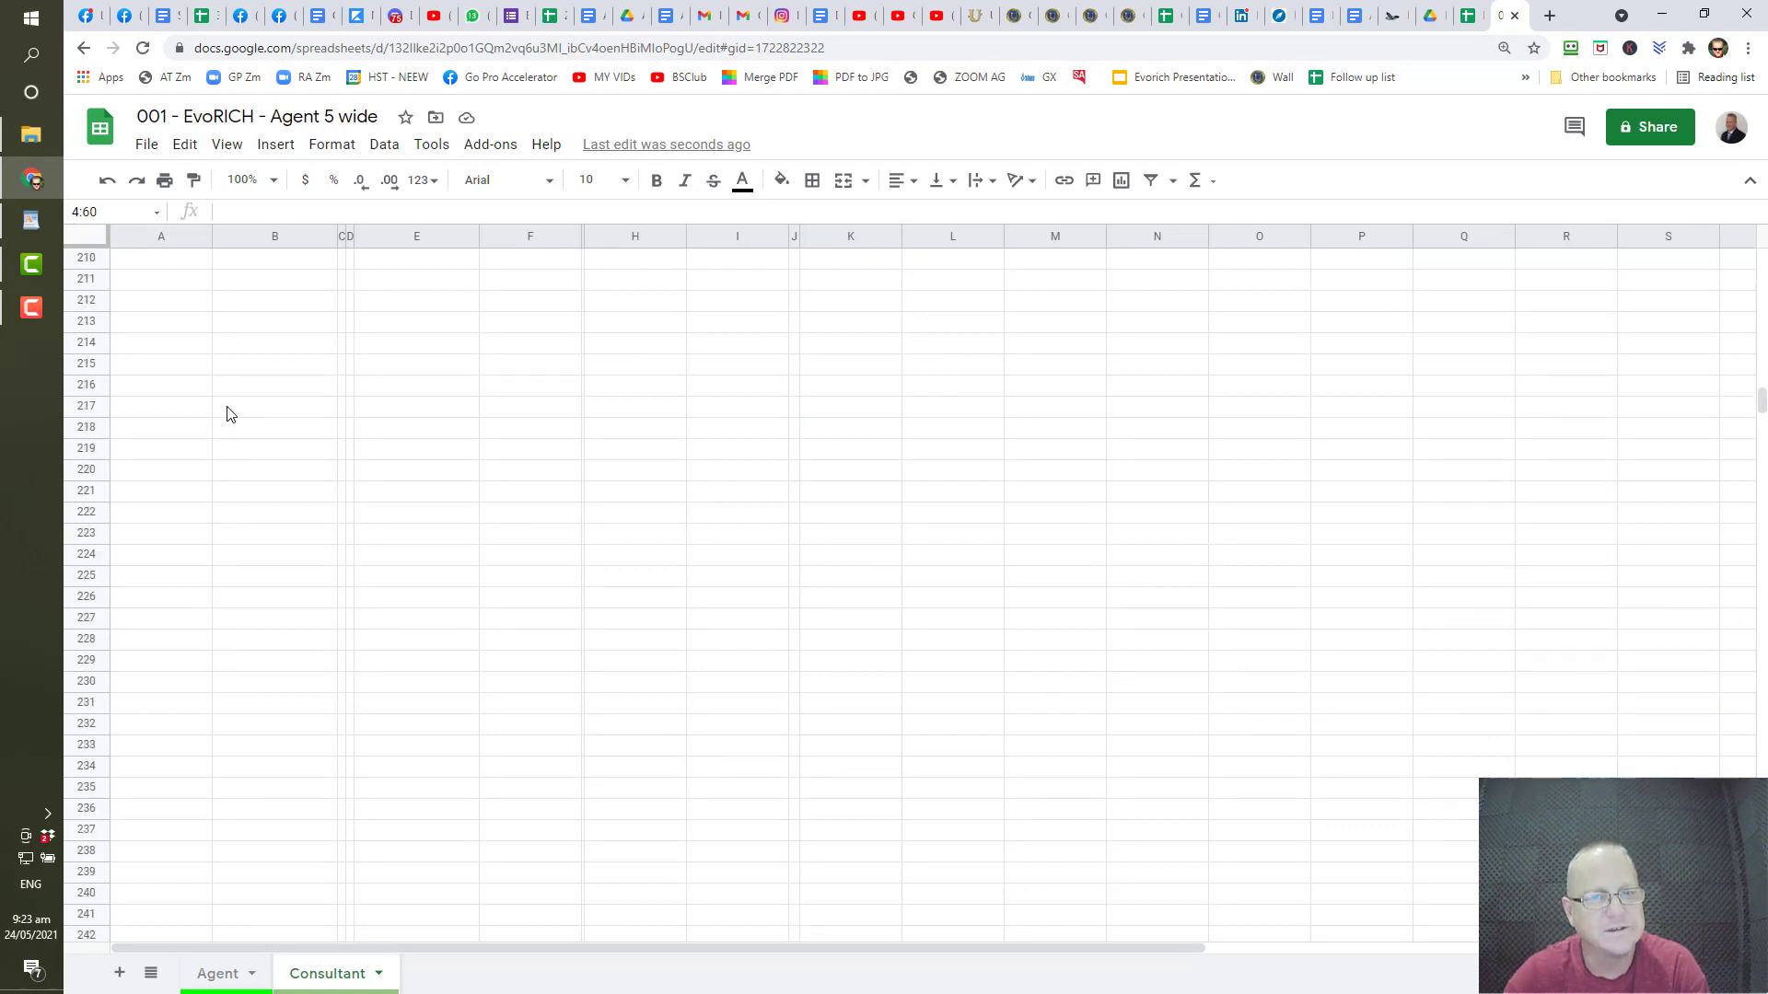
pyautogui.scroll(19, 230, 415)
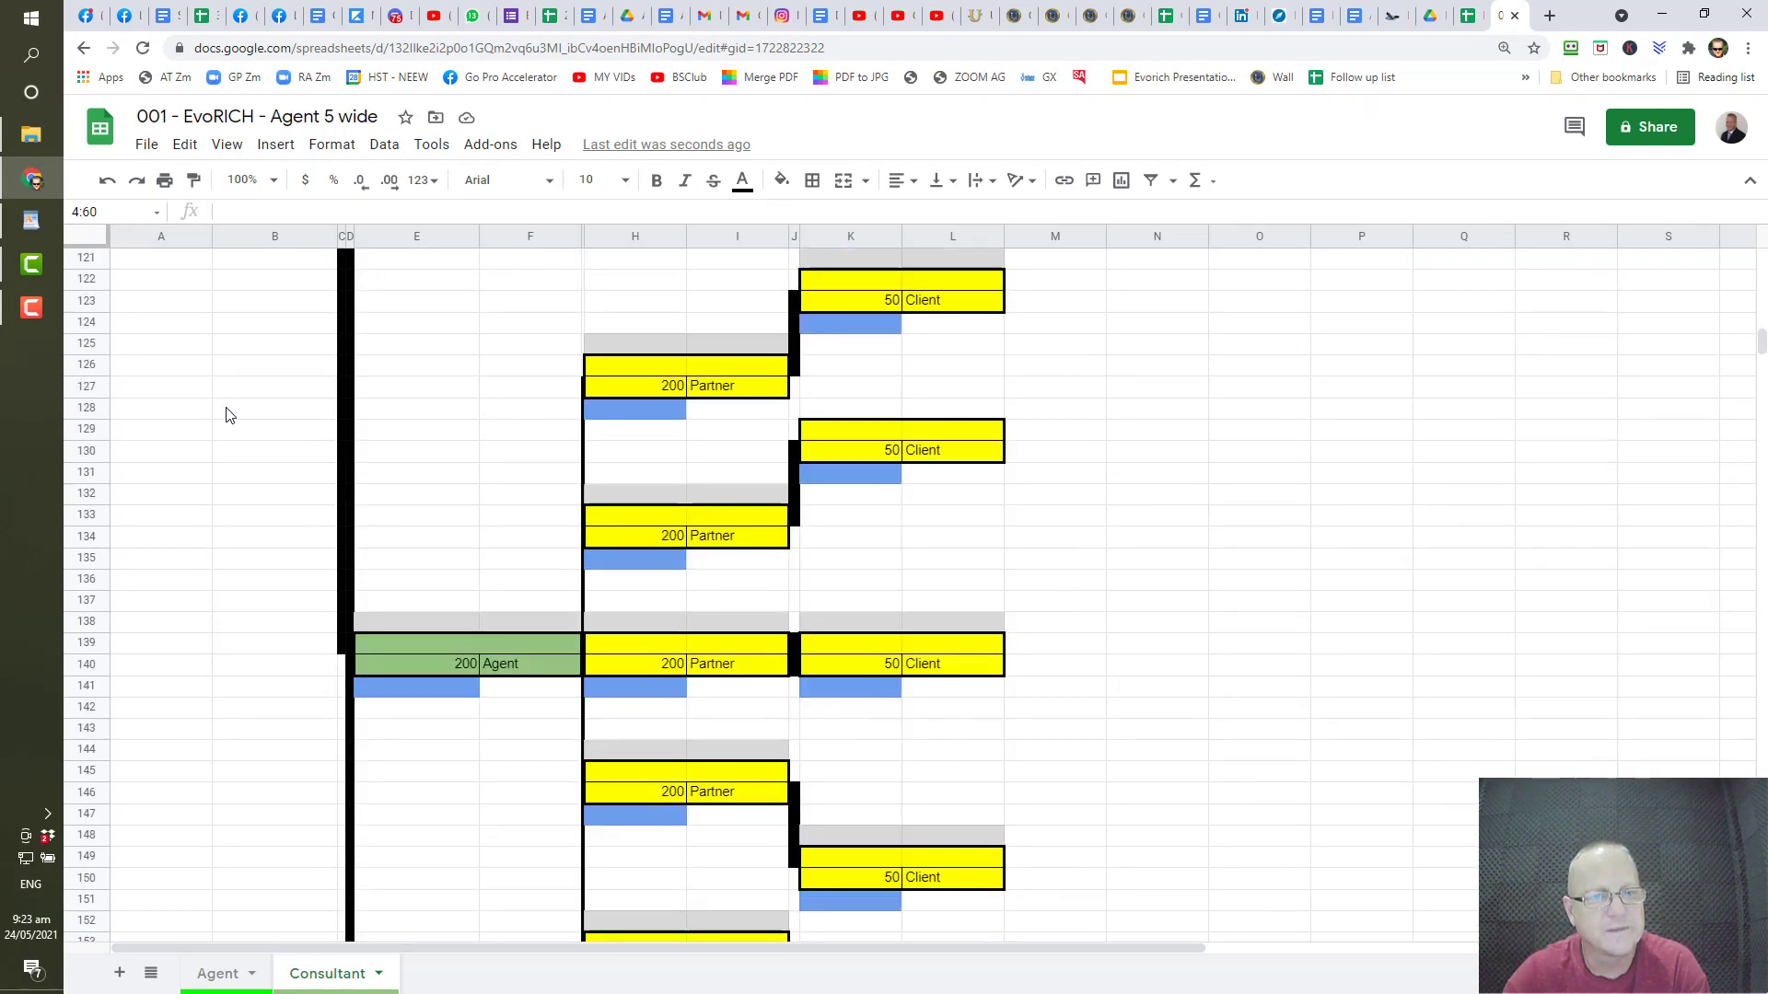
pyautogui.scroll(20, 230, 416)
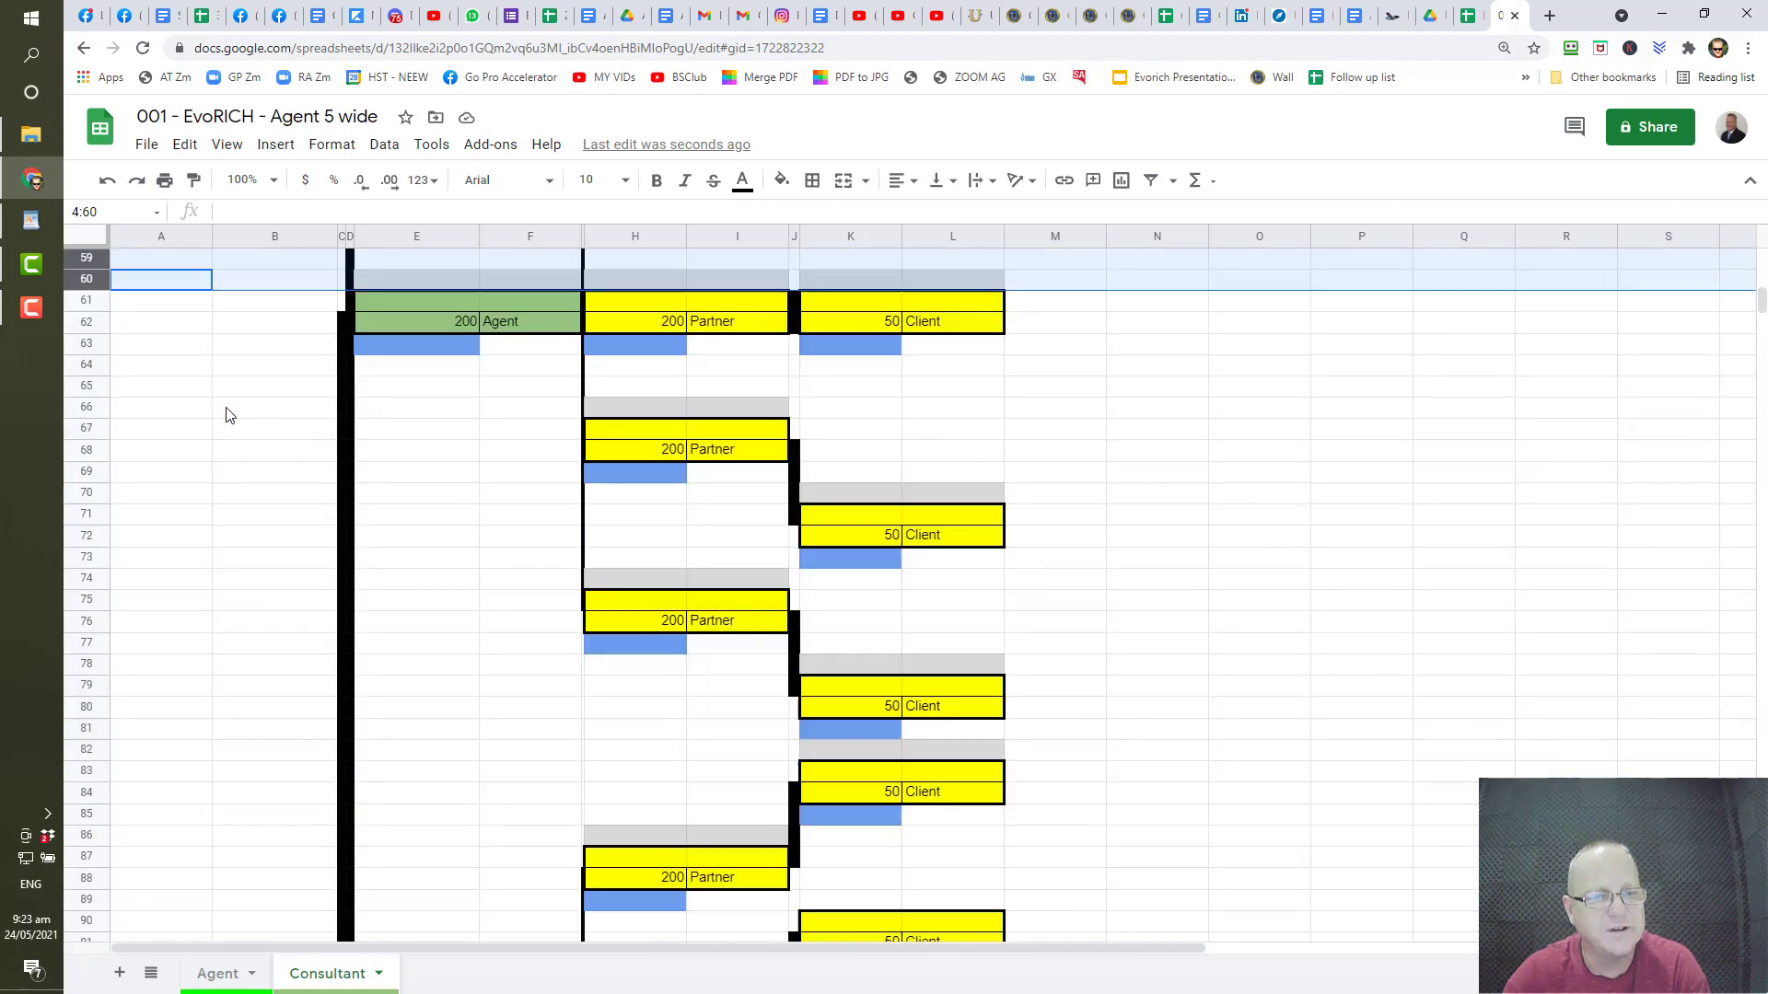
pyautogui.scroll(-8, 230, 415)
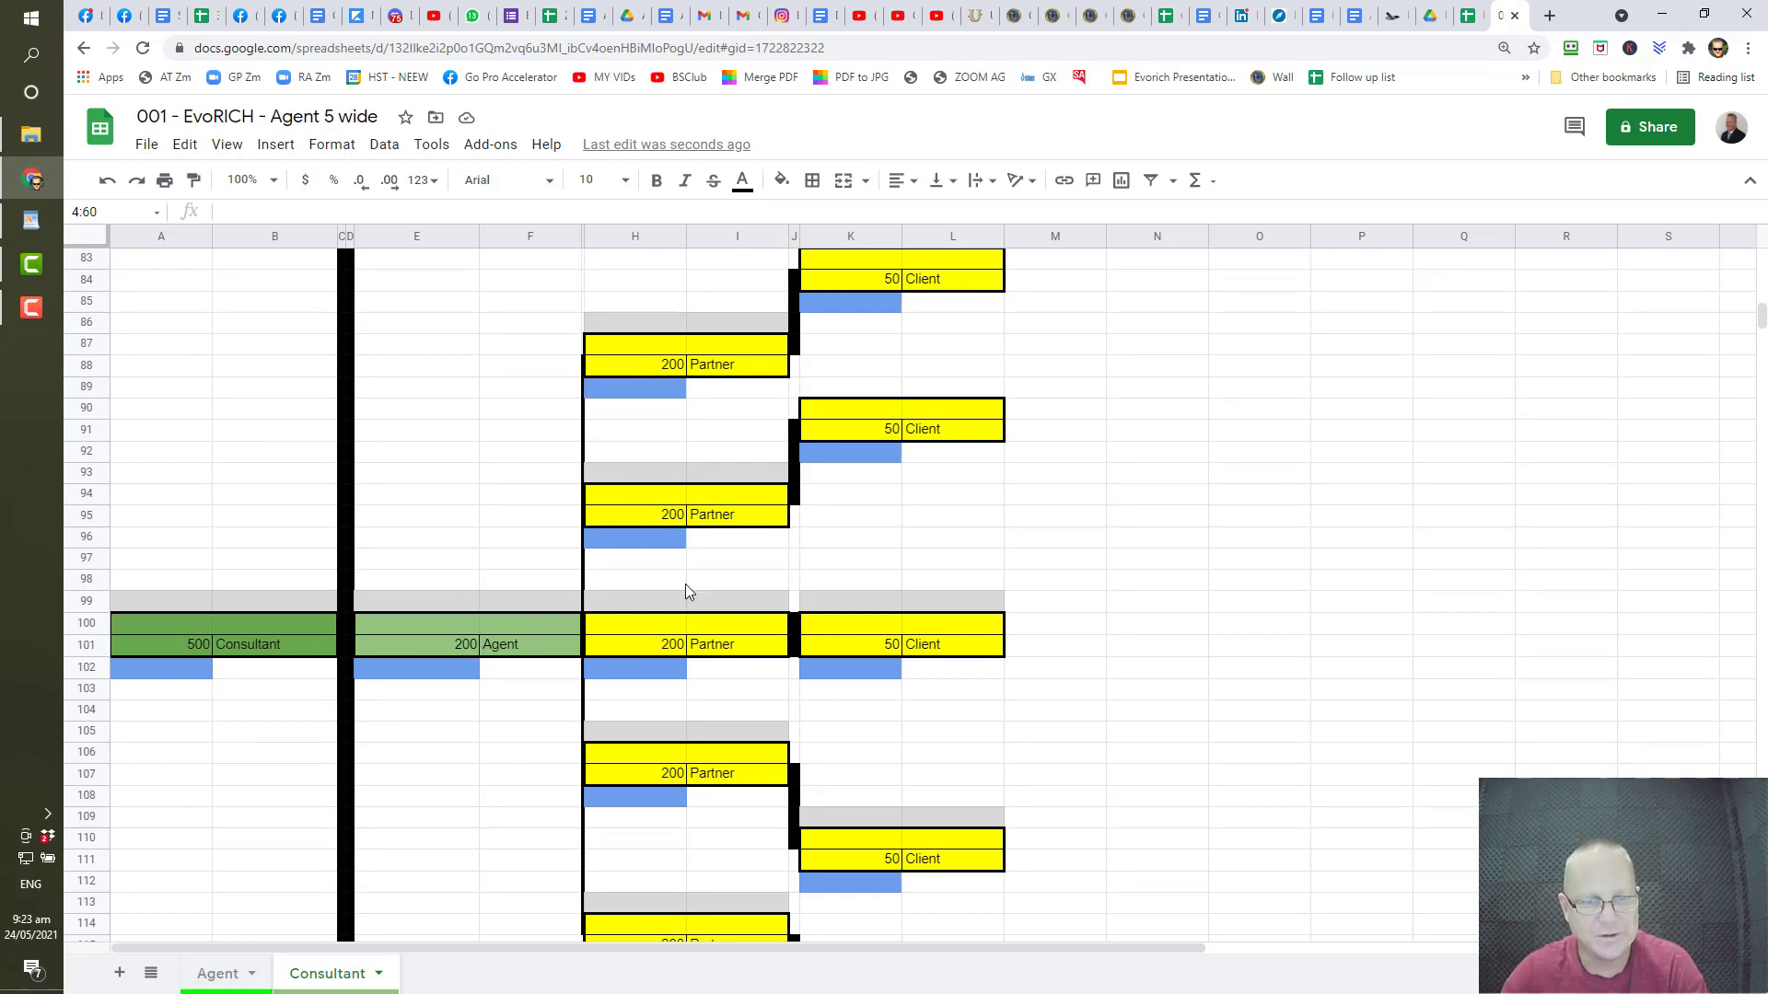
pyautogui.scroll(15, 340, 506)
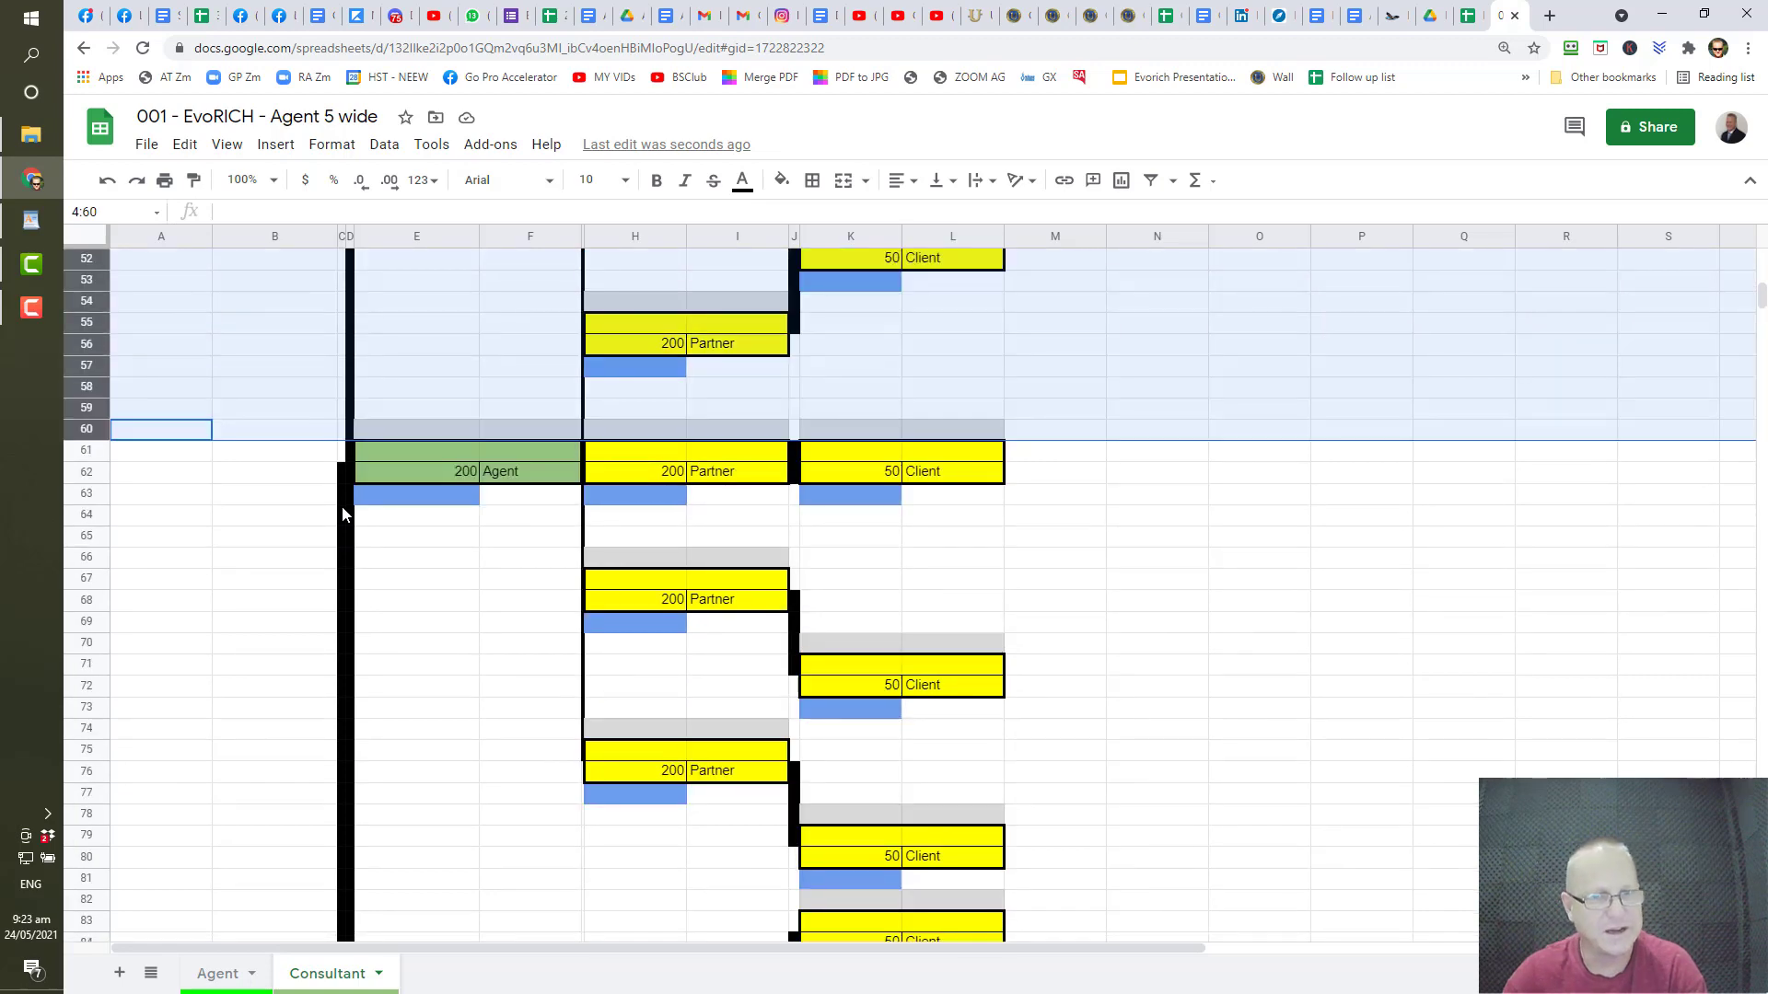
pyautogui.scroll(2, 340, 512)
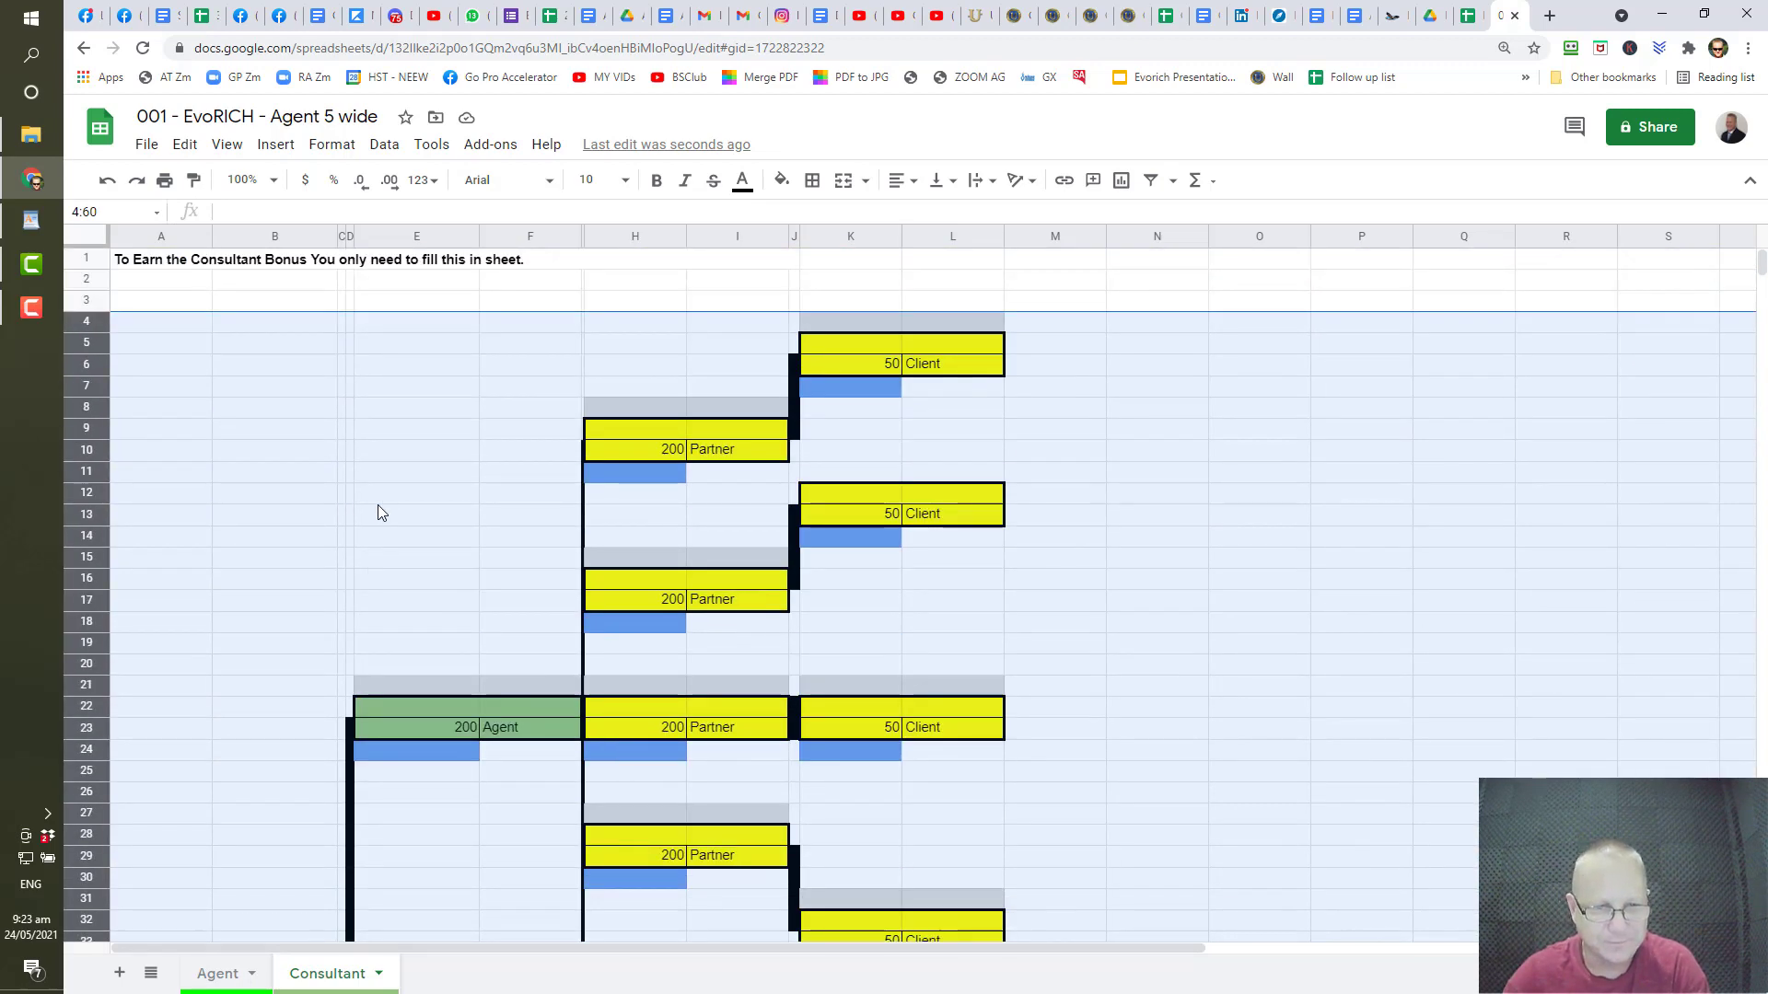
pyautogui.scroll(-3, 377, 505)
pyautogui.scroll(3, 379, 523)
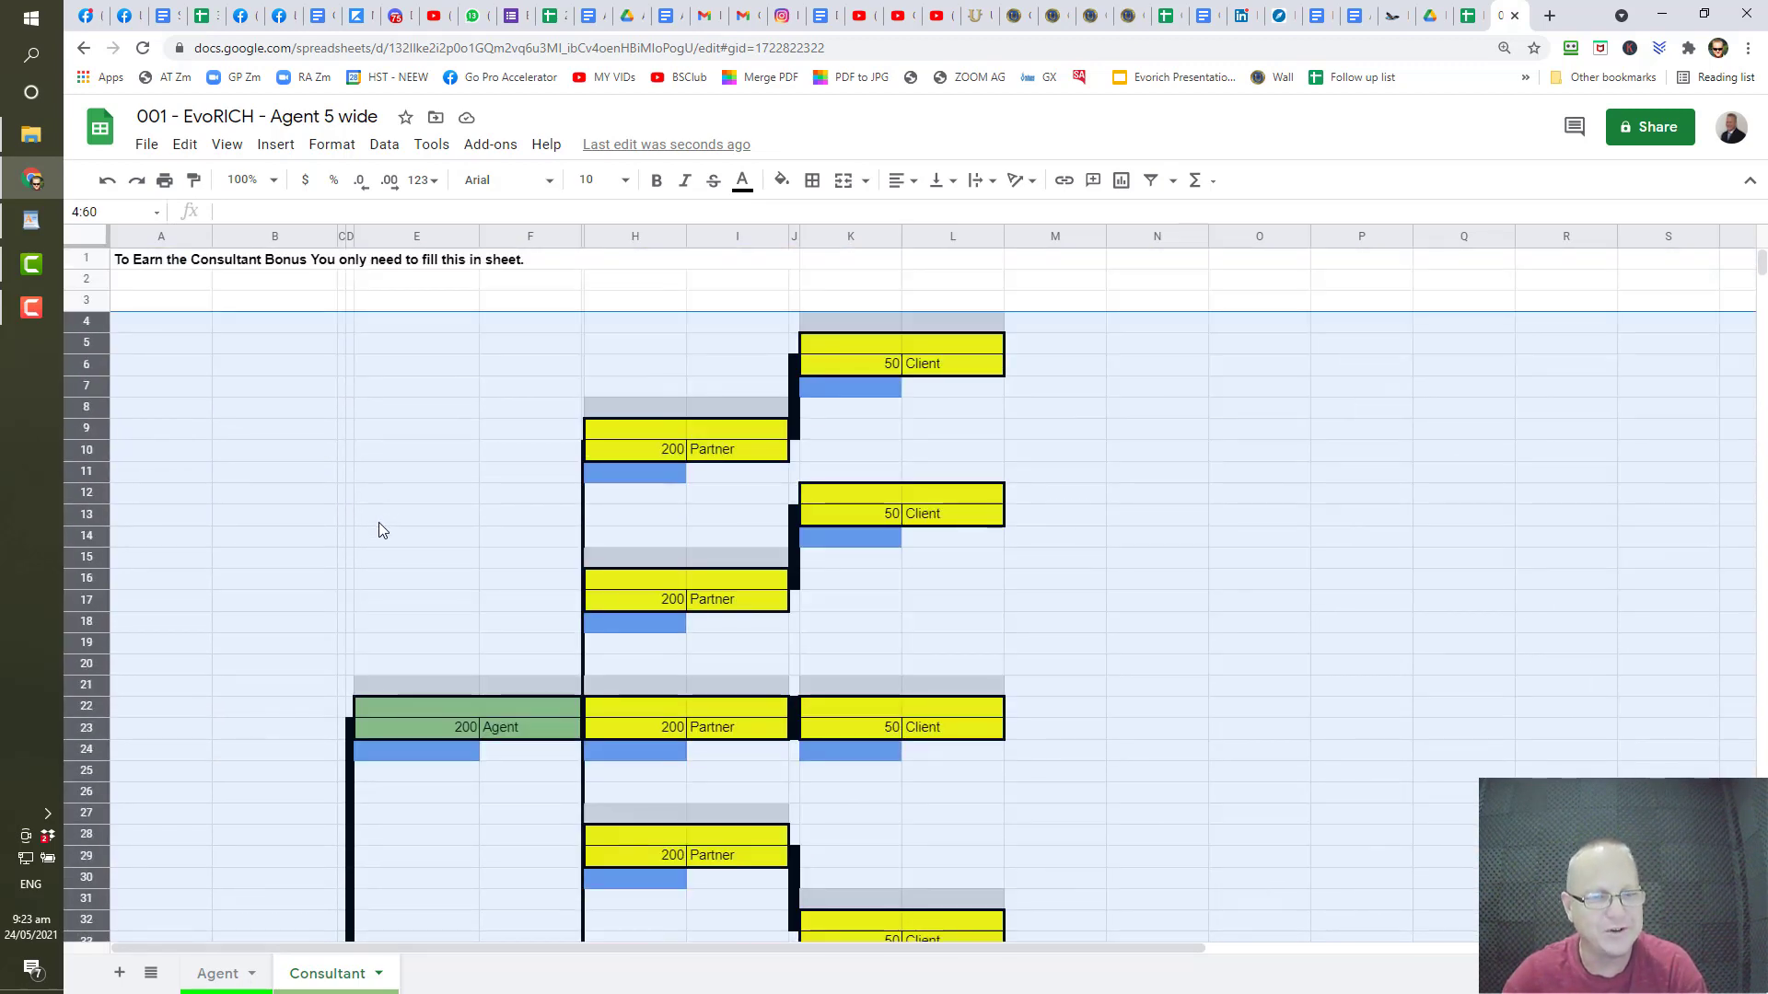
pyautogui.scroll(-3, 378, 522)
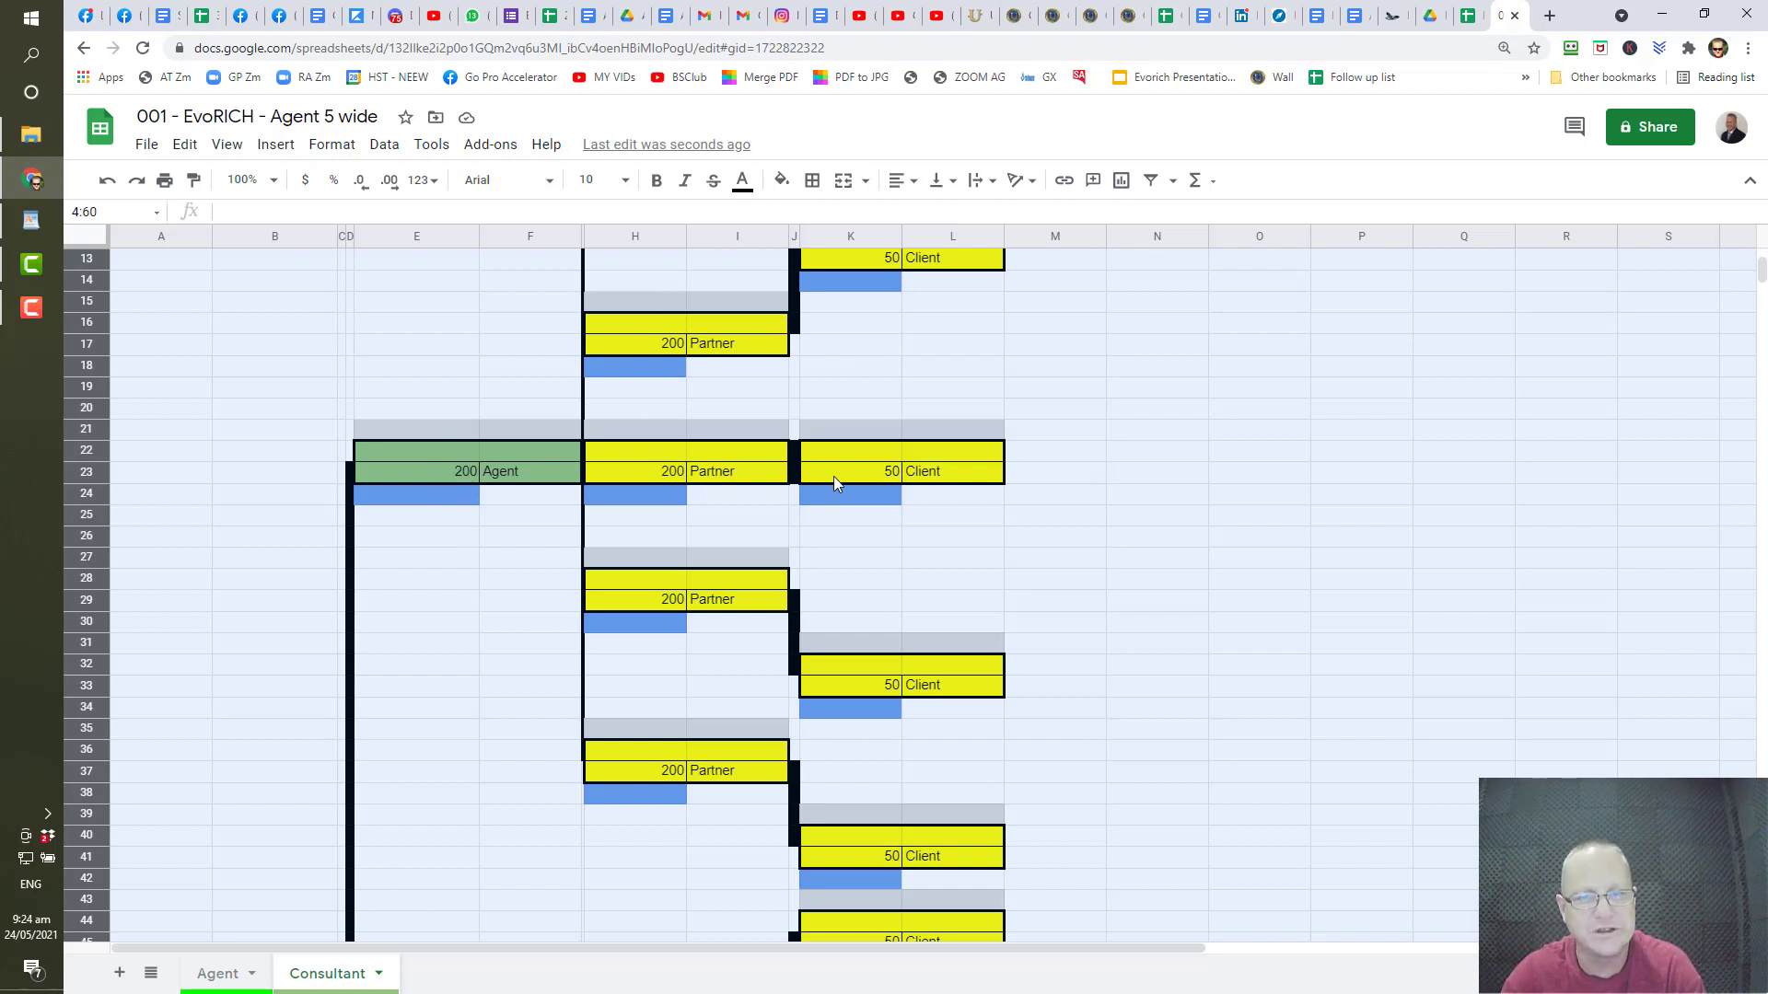
pyautogui.scroll(10, 300, 556)
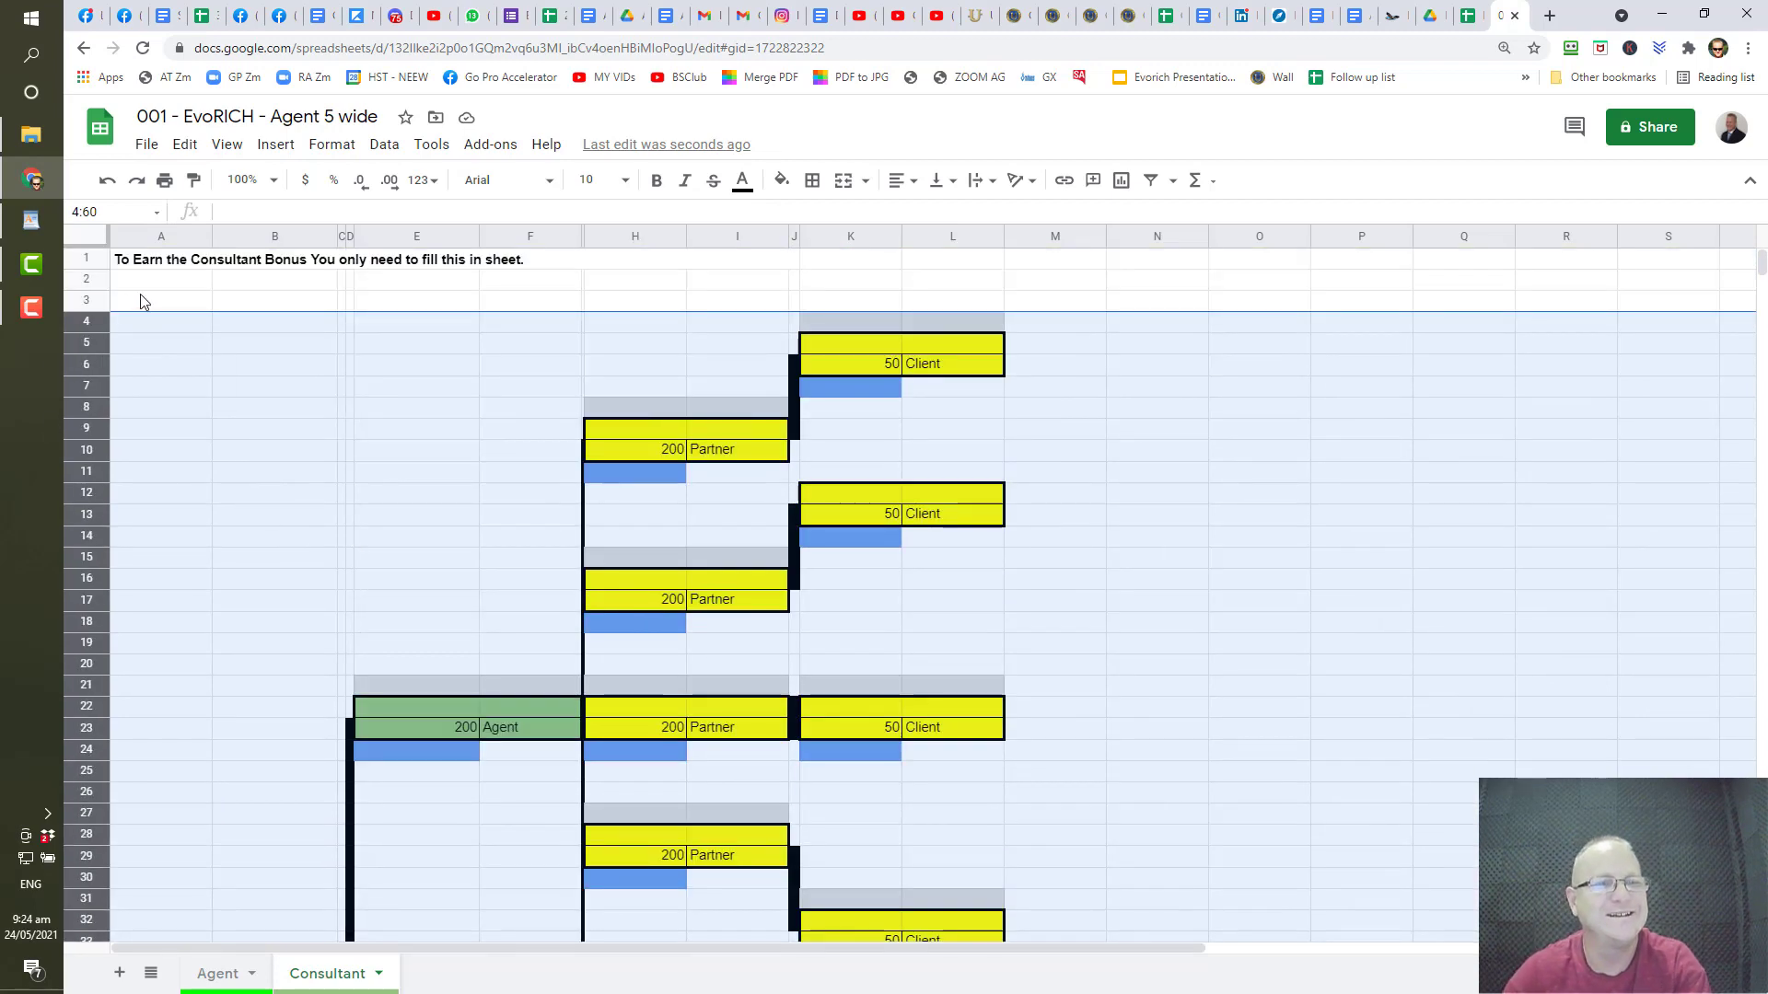
# - Enter 'Complete this tho earn the $800 cash bonus ...' in cell A3
pyautogui.click(138, 295)
pyautogui.write('Comp')
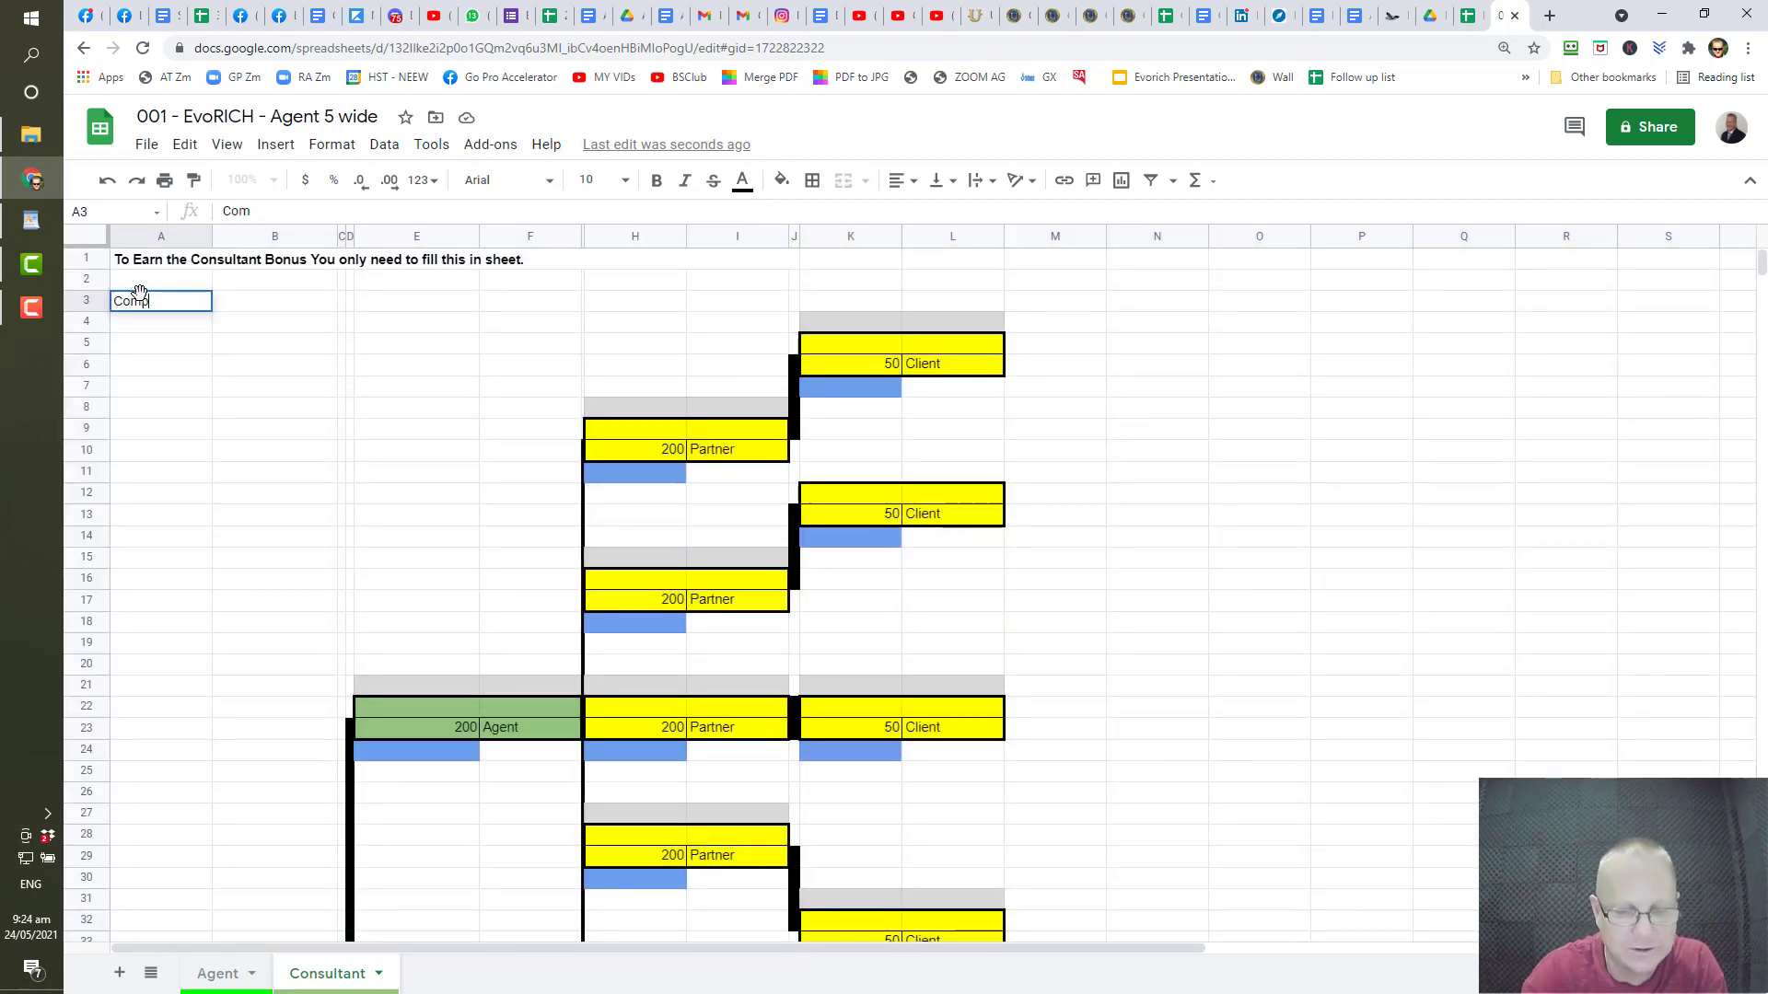
pyautogui.write('lete this ')
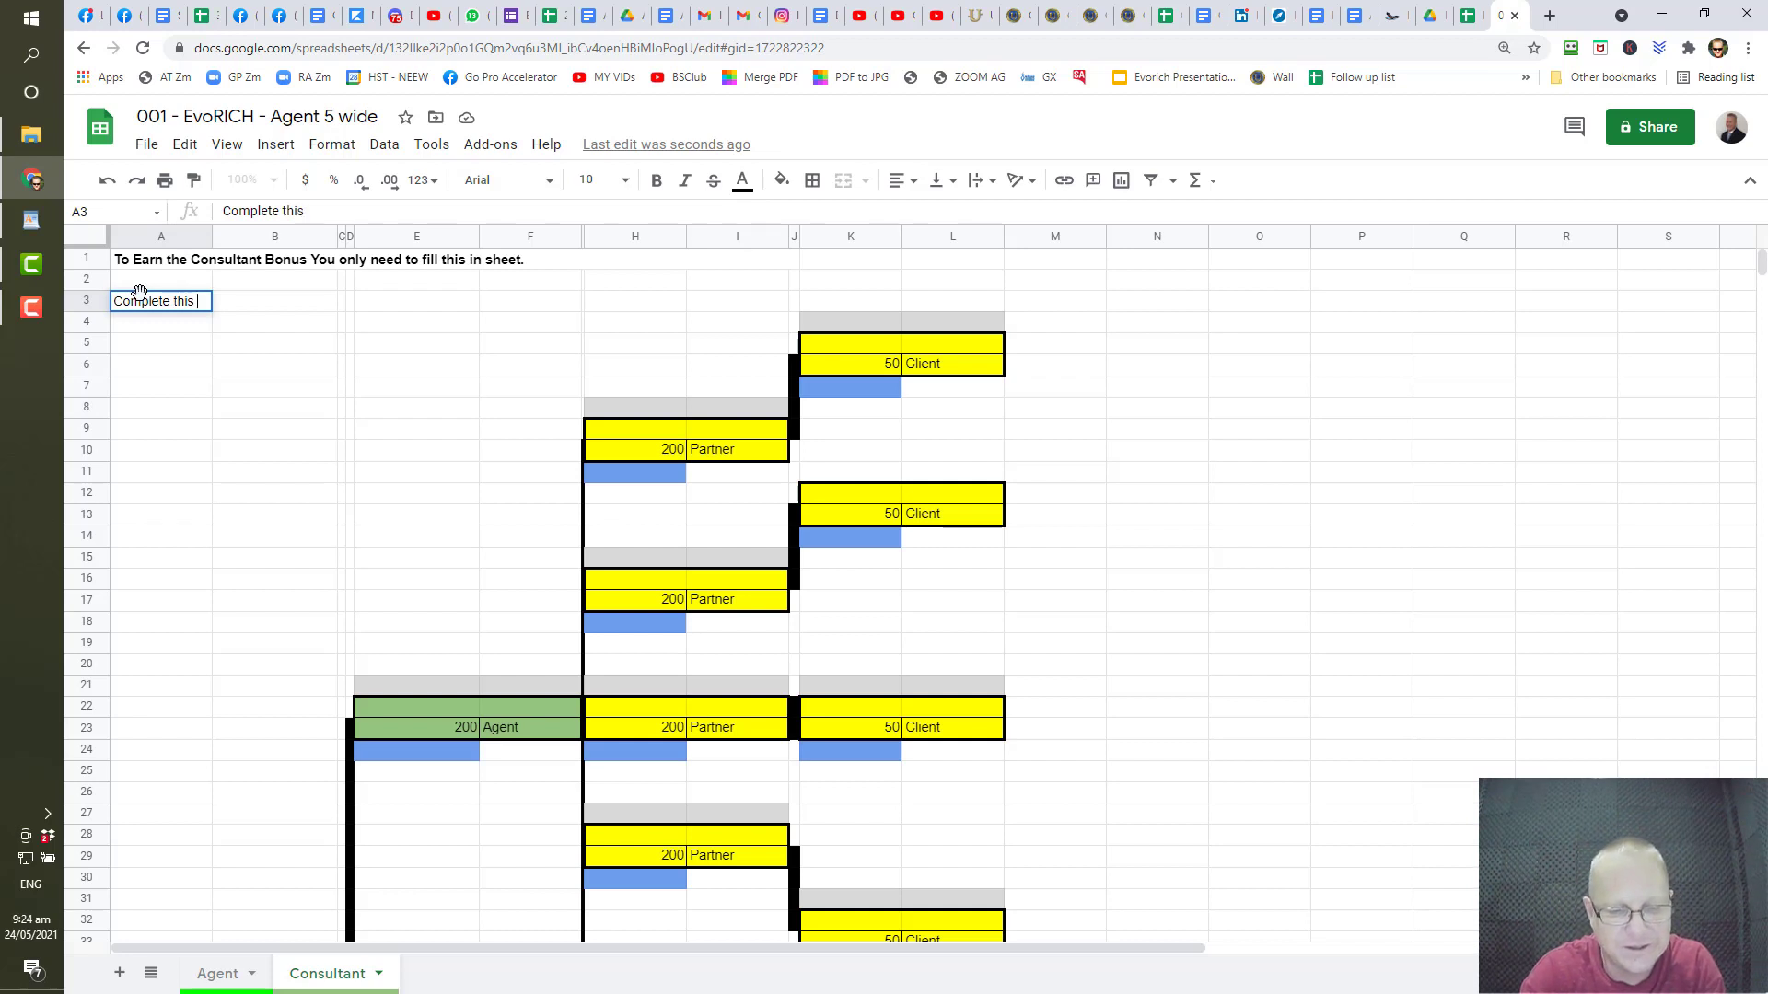
pyautogui.write('tho earn the ')
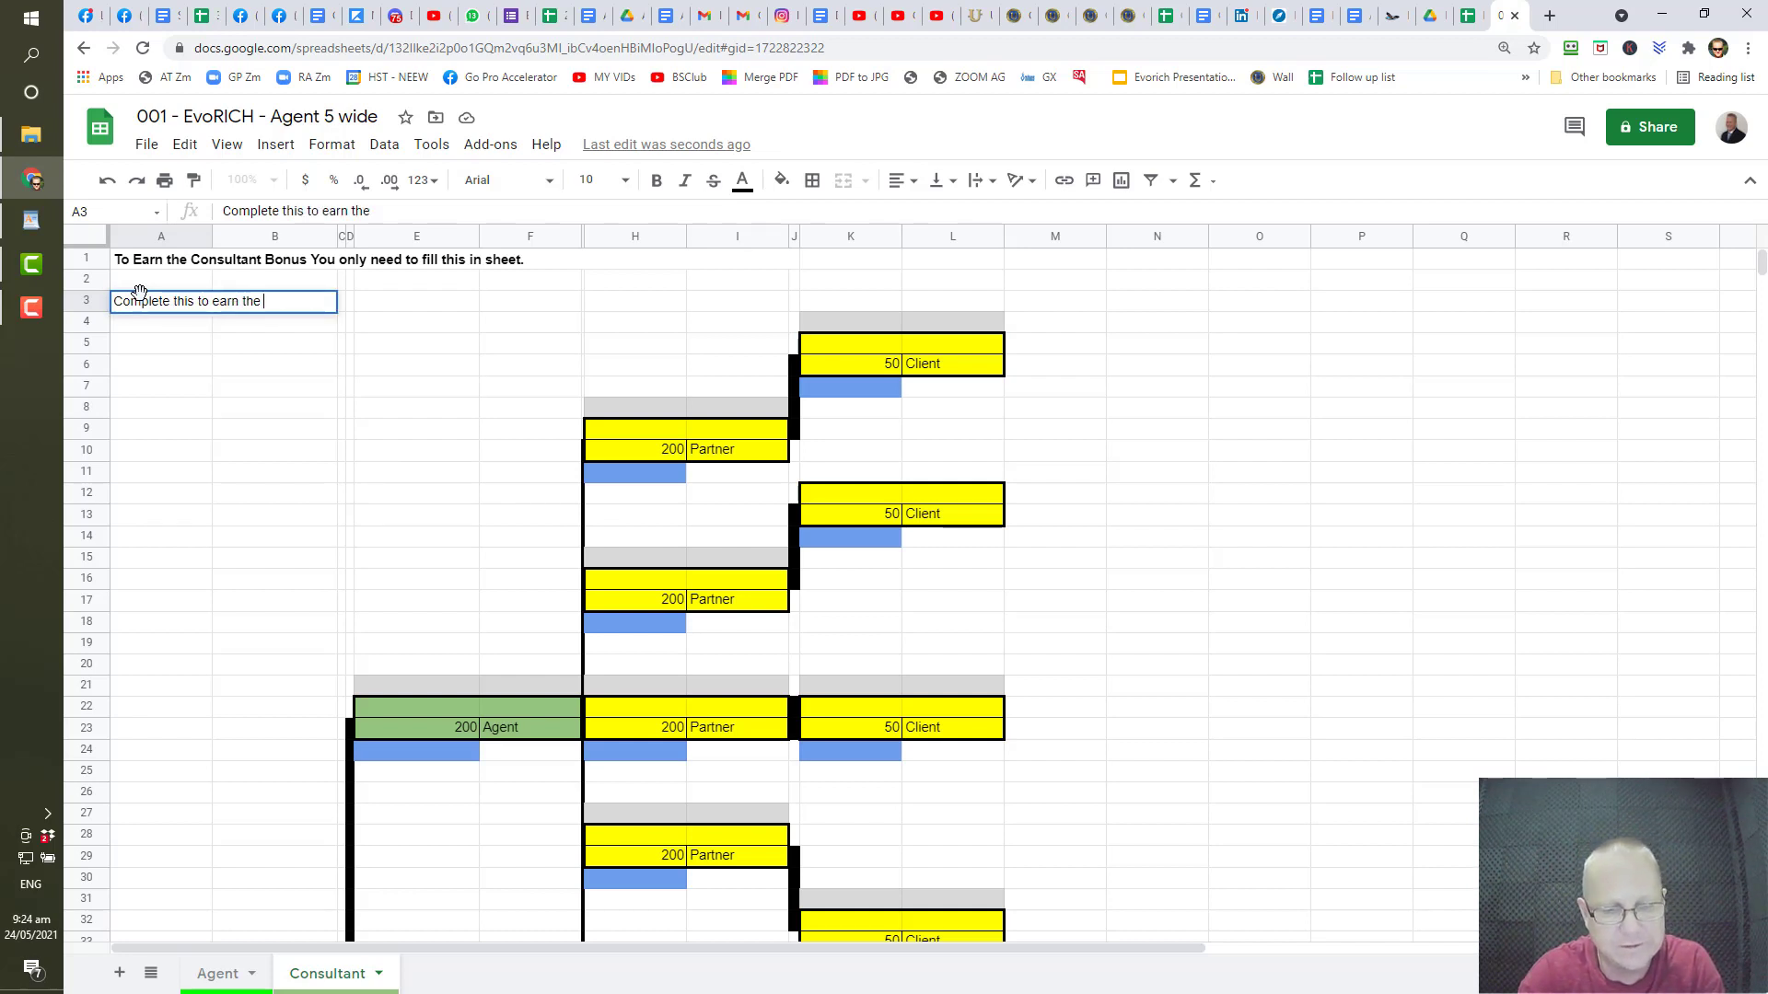
pyautogui.write('$800')
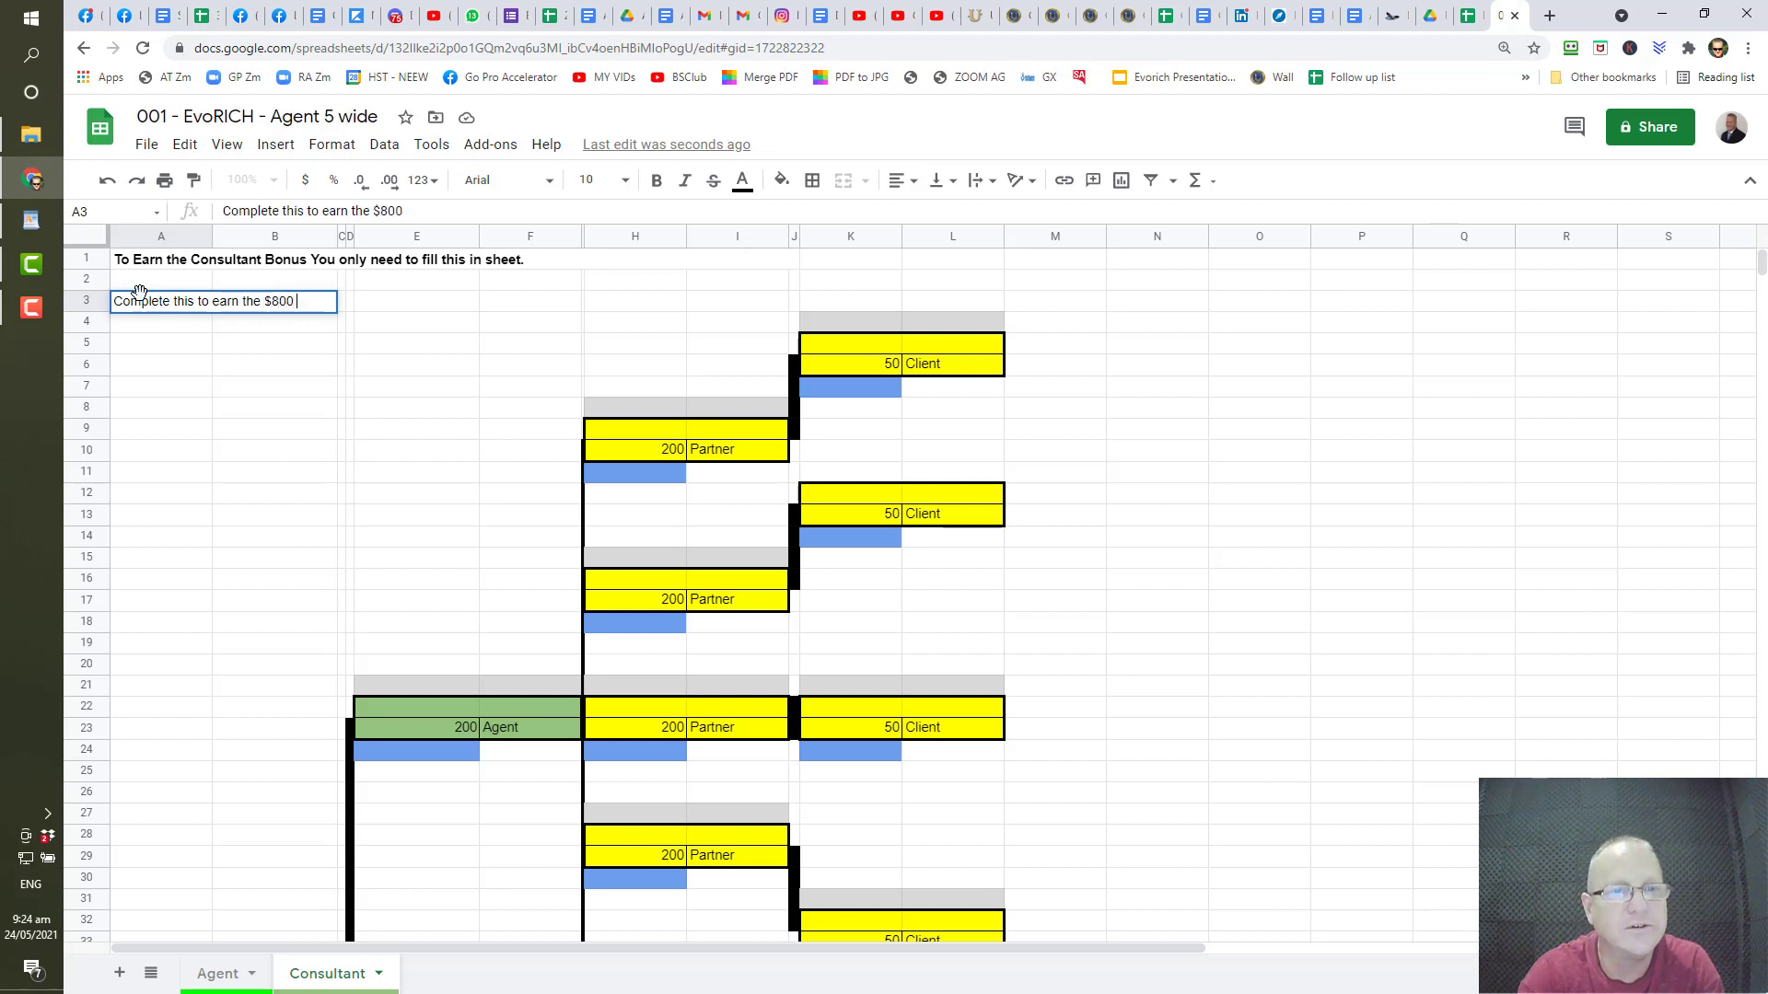
pyautogui.write(' cash ')
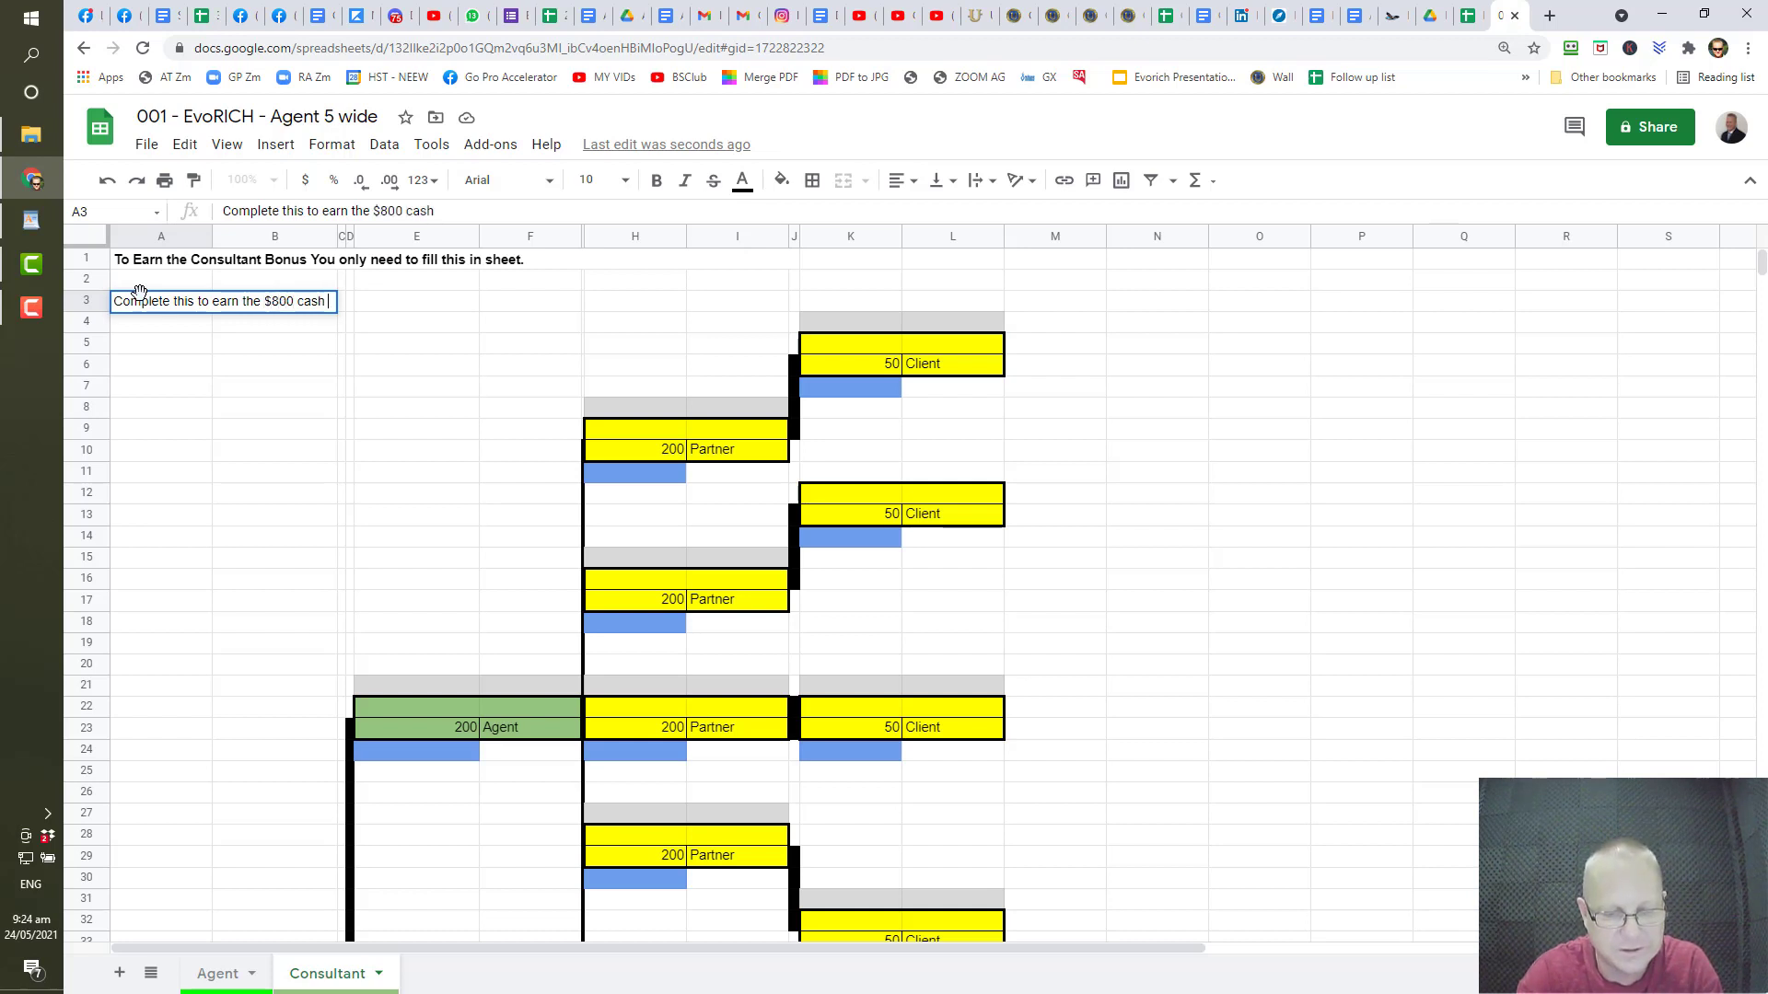
pyautogui.write('bonus ')
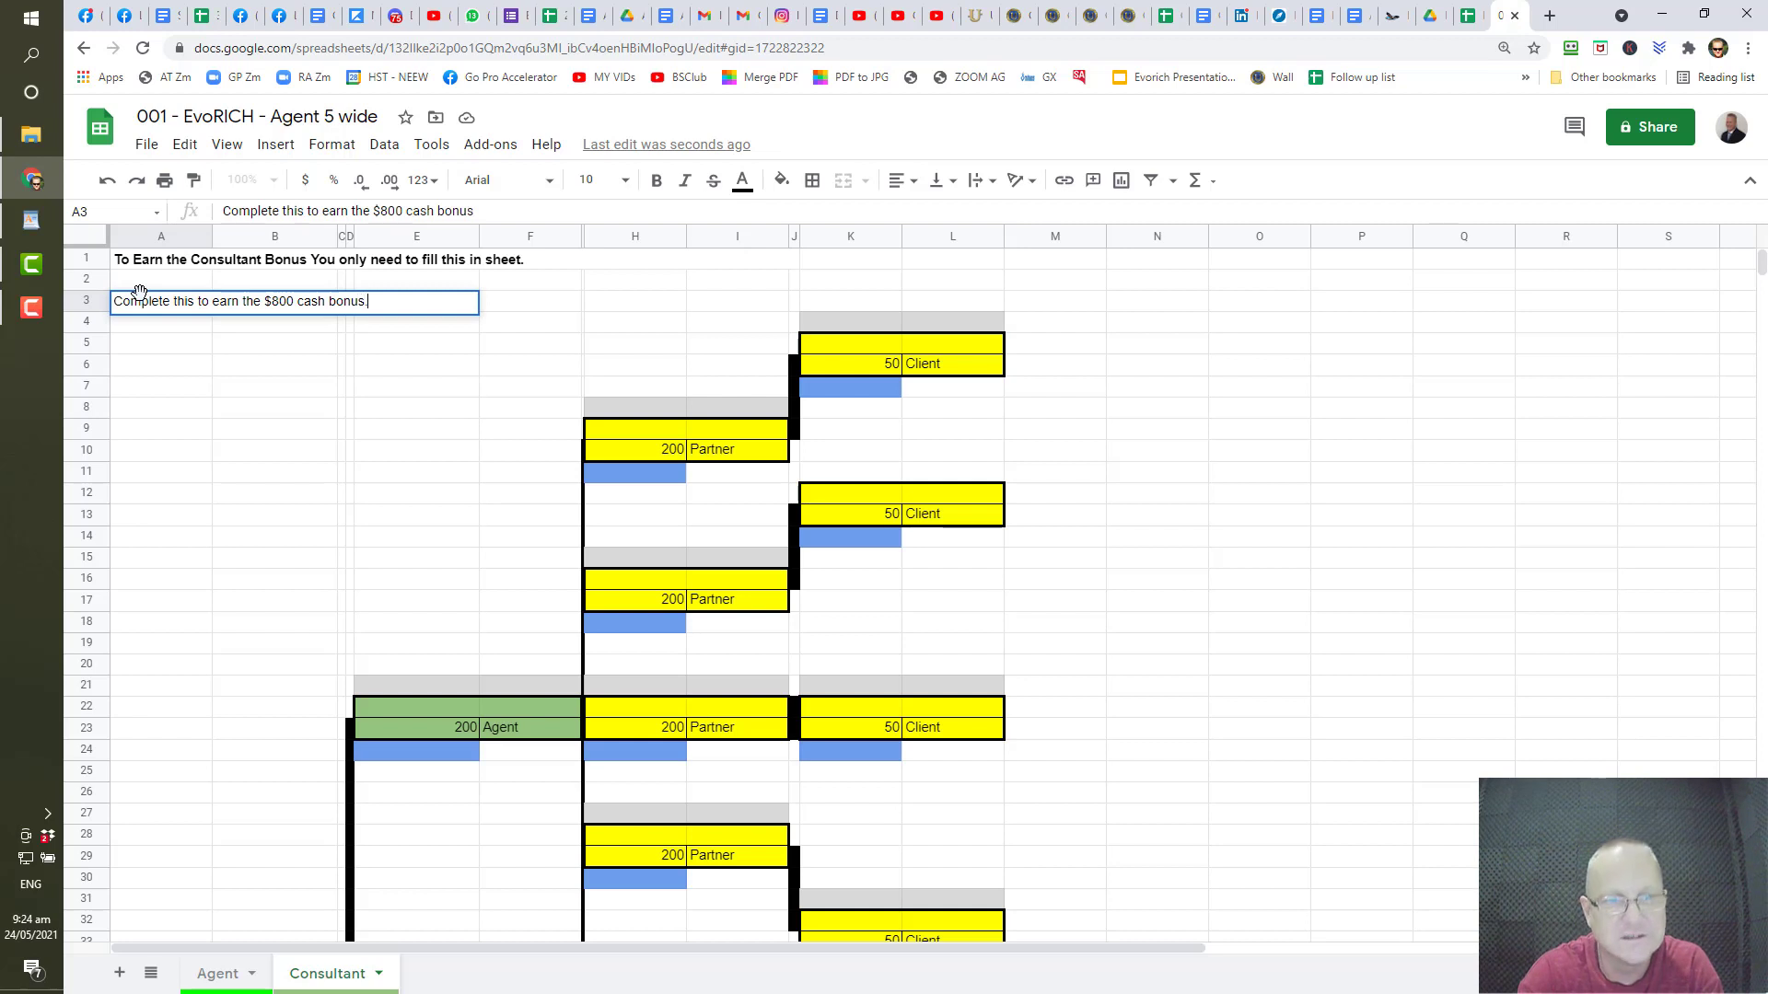
pyautogui.write('...')
pyautogui.press('Return')
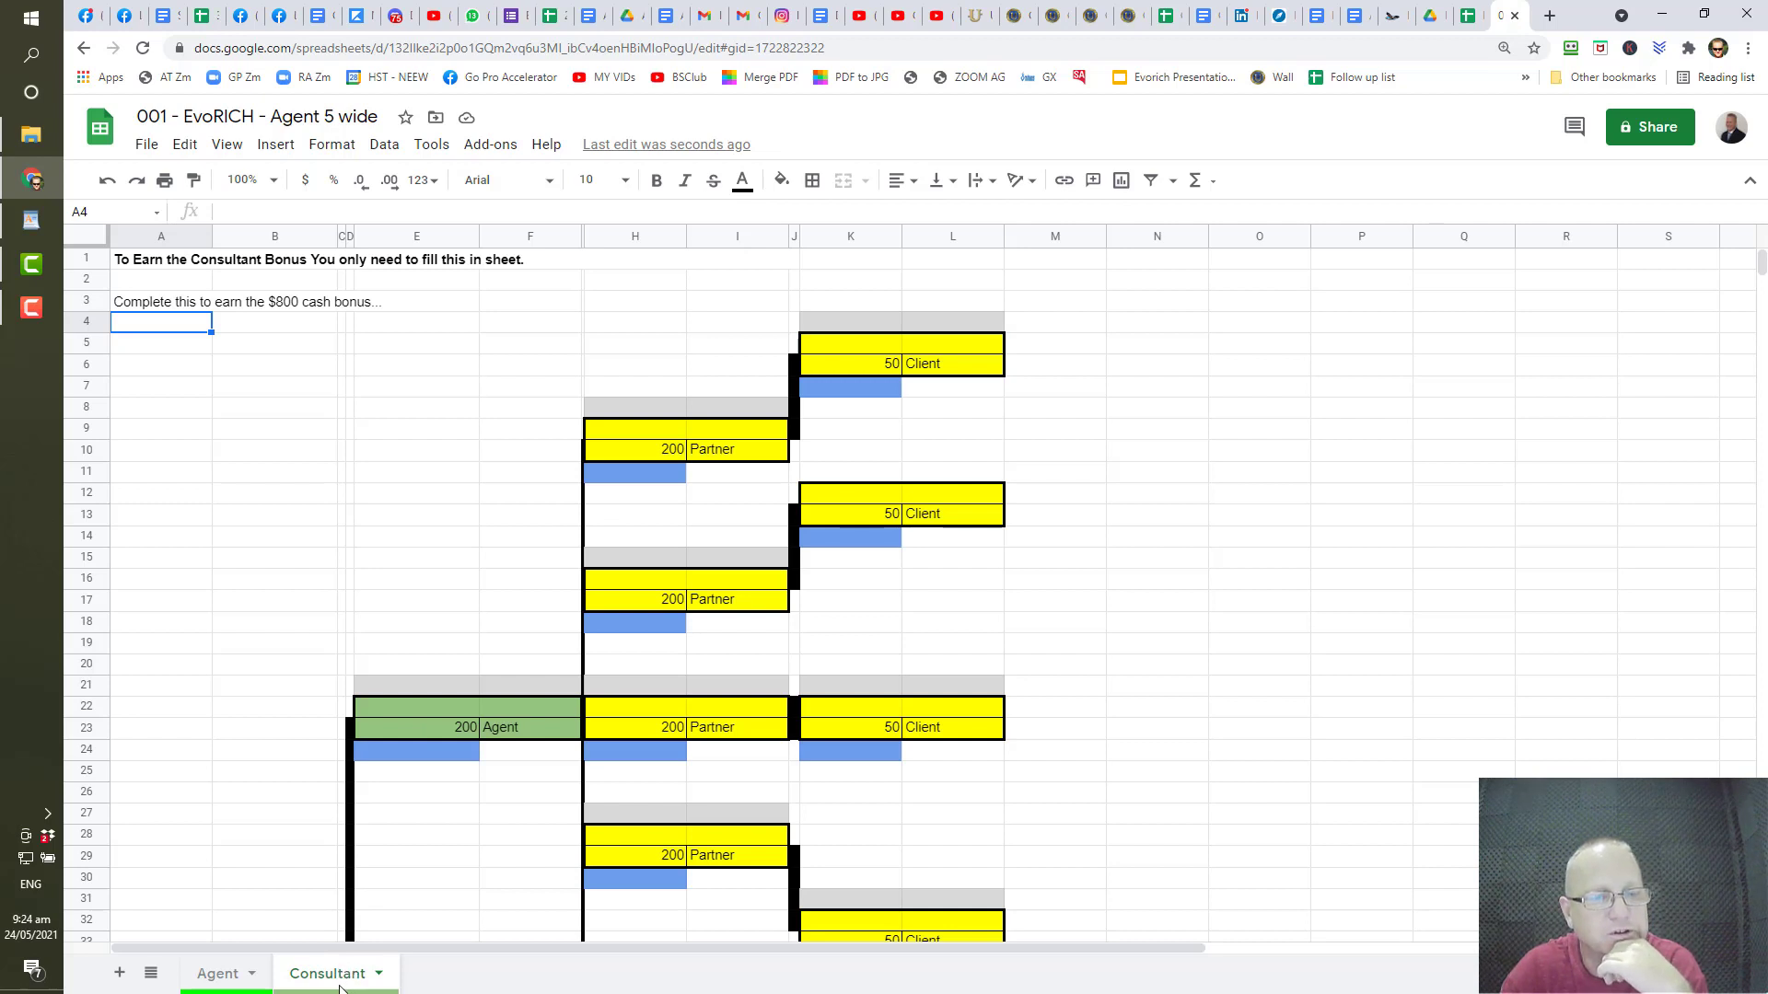
pyautogui.scroll(-2, 521, 564)
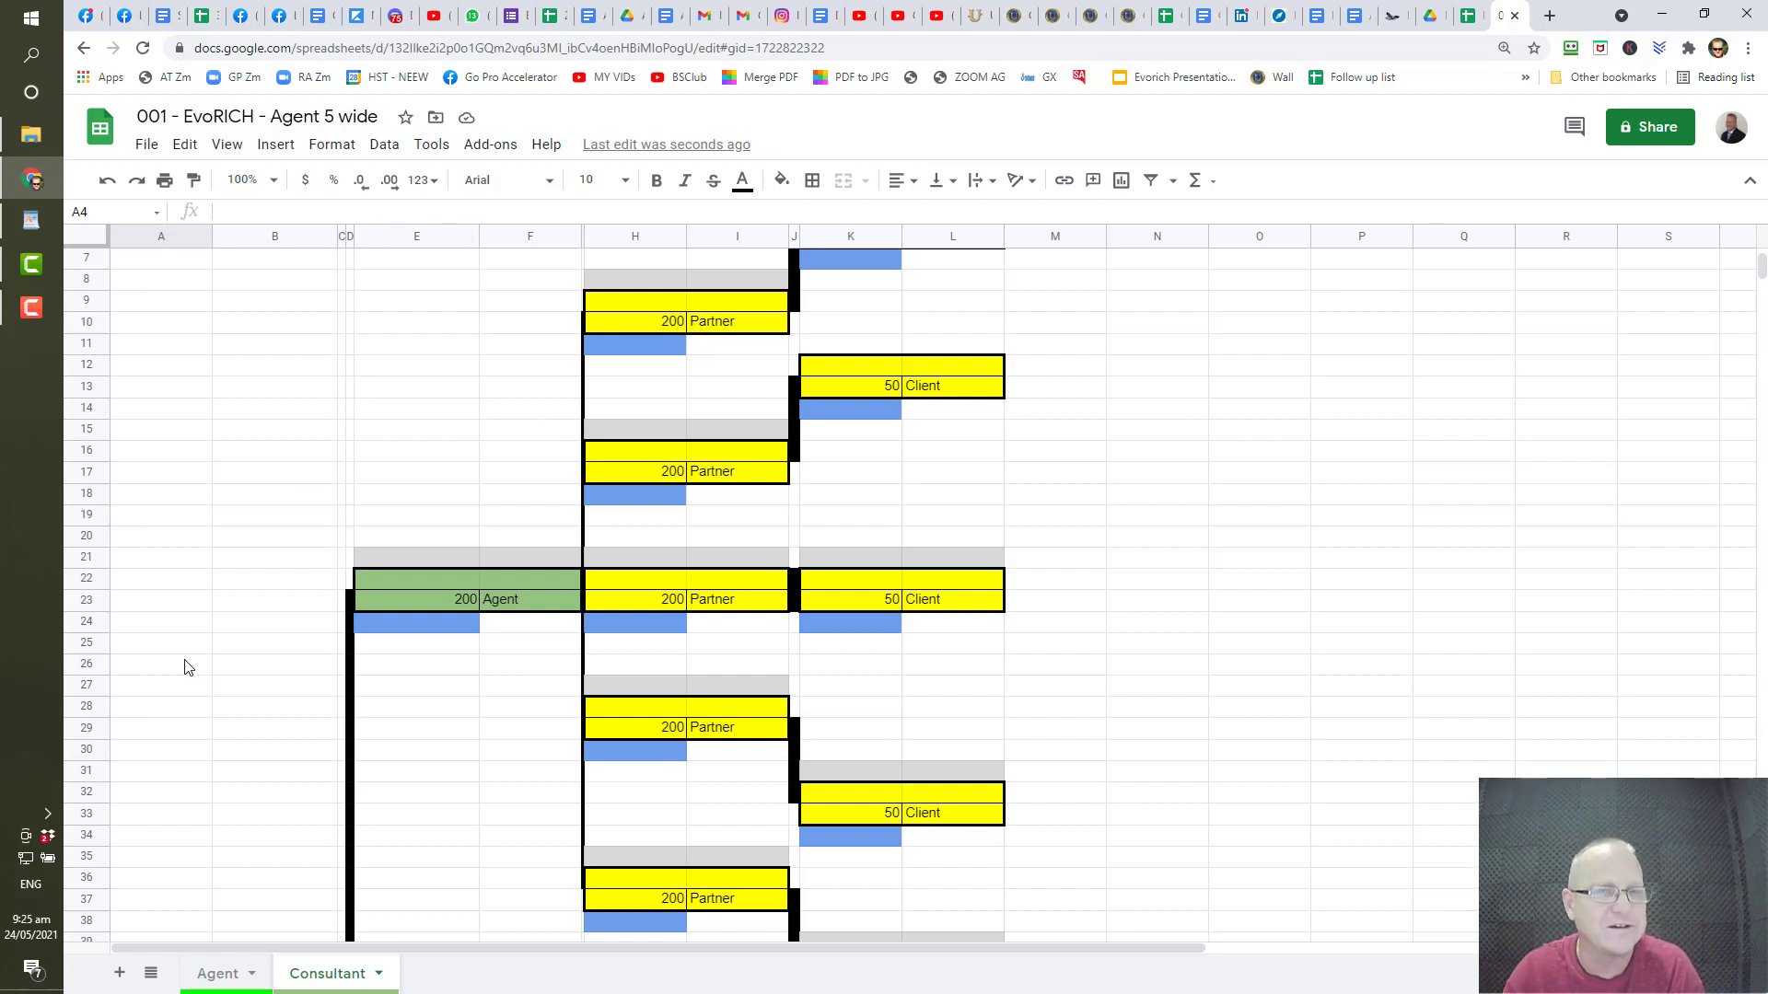
pyautogui.scroll(2, 529, 589)
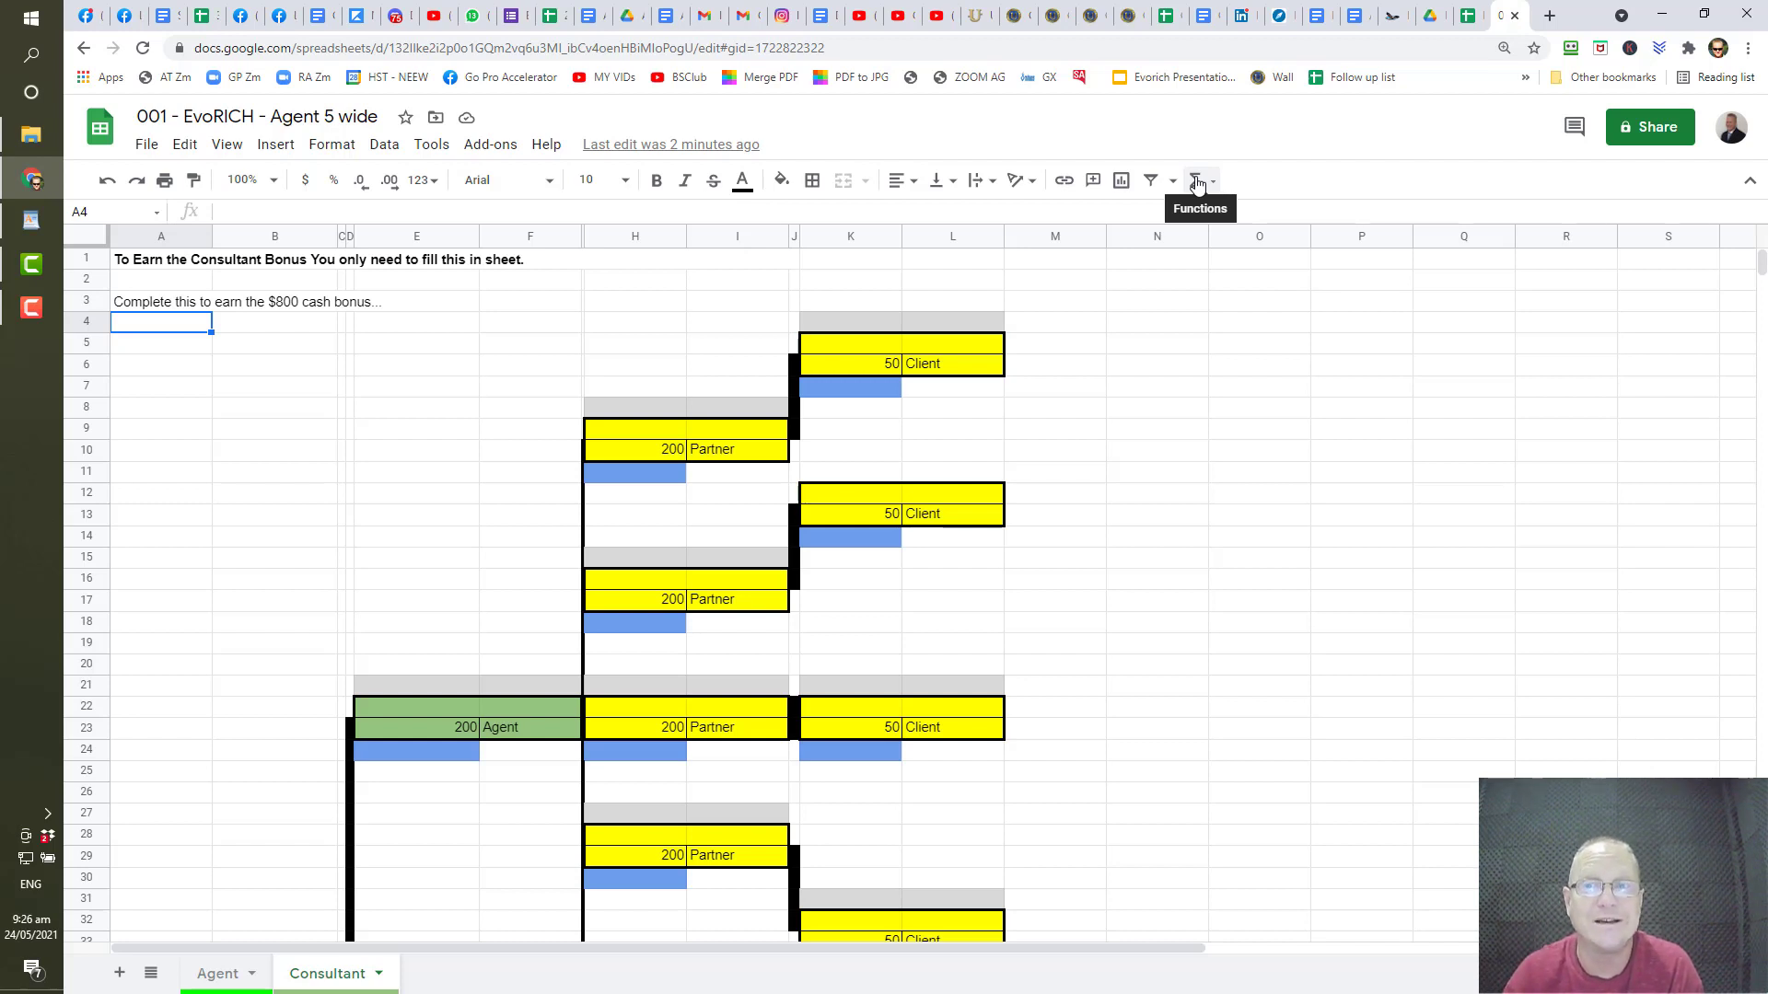
pyautogui.click(31, 306)
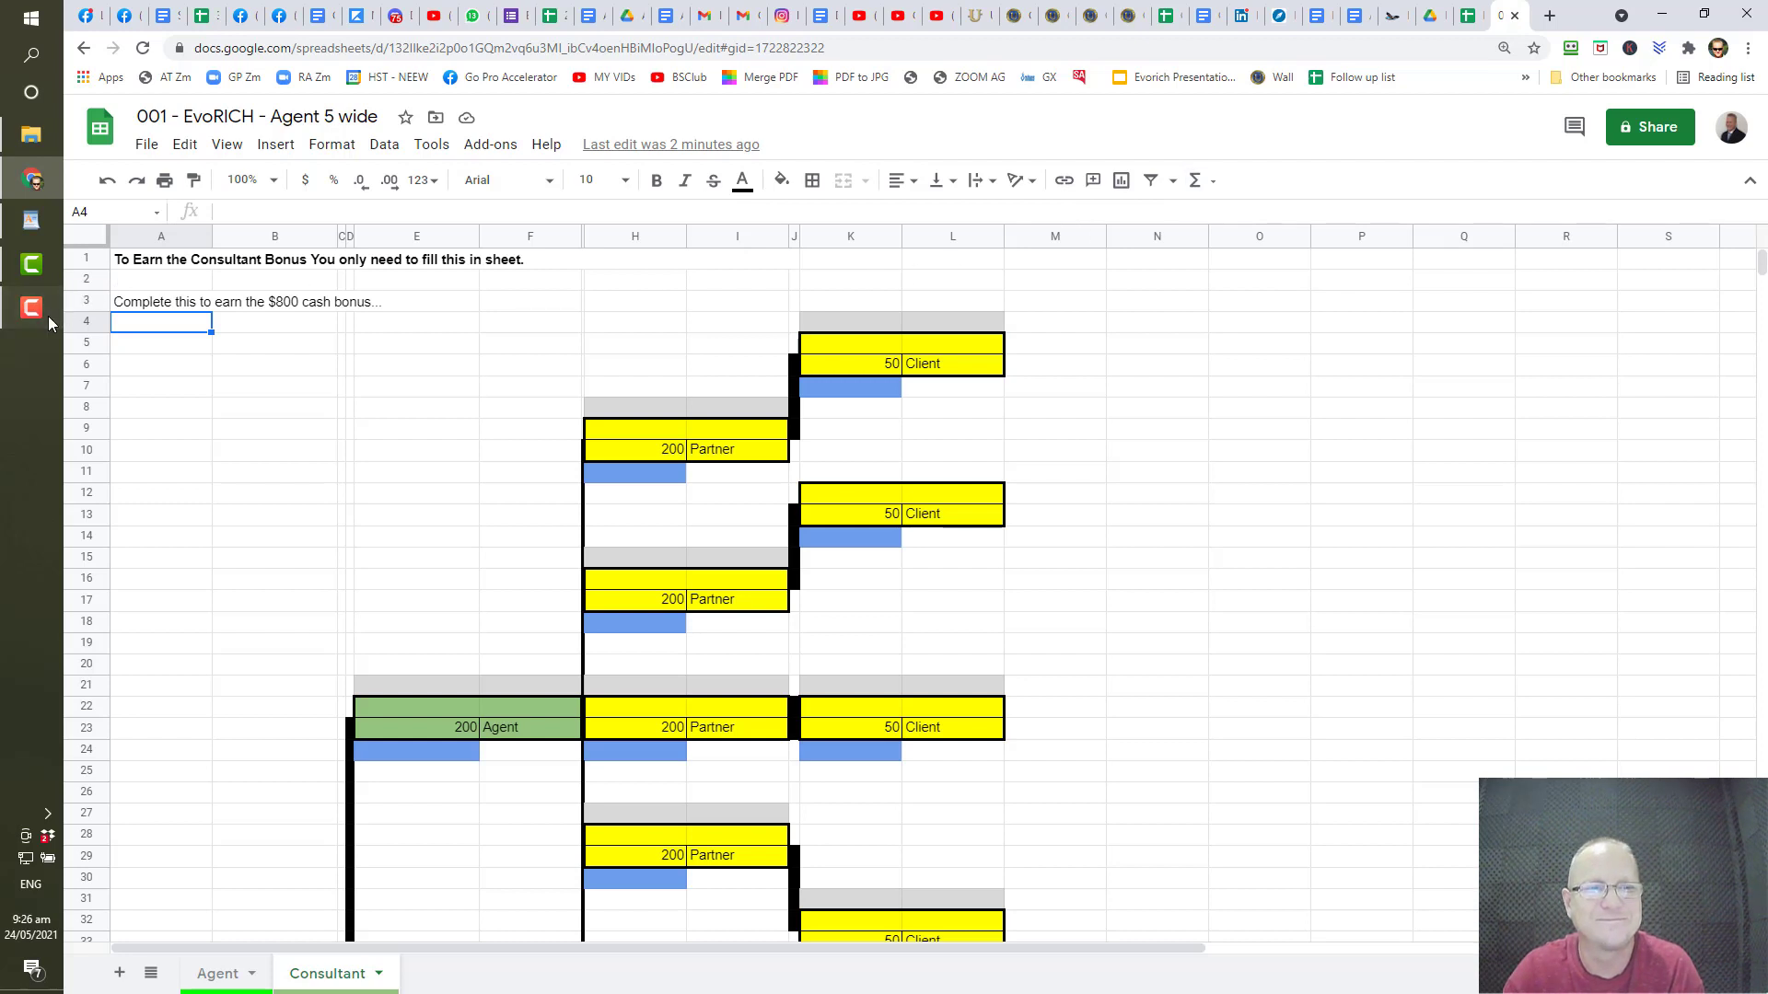
pyautogui.click(32, 264)
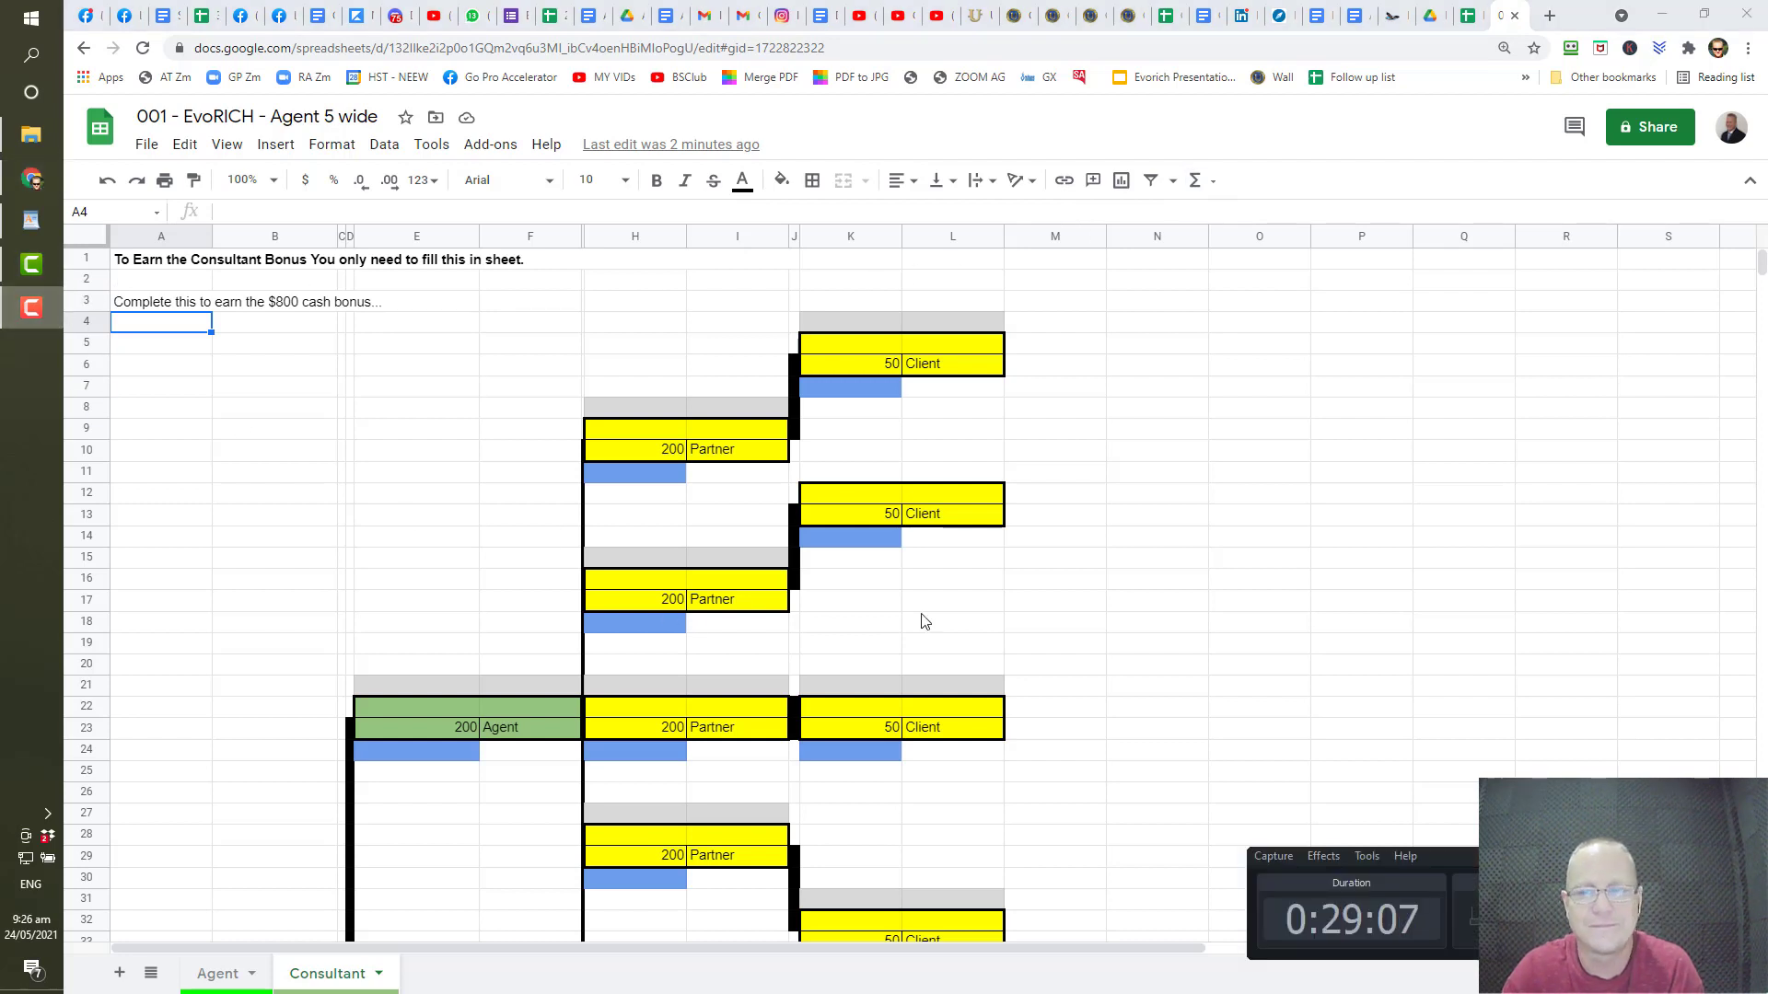